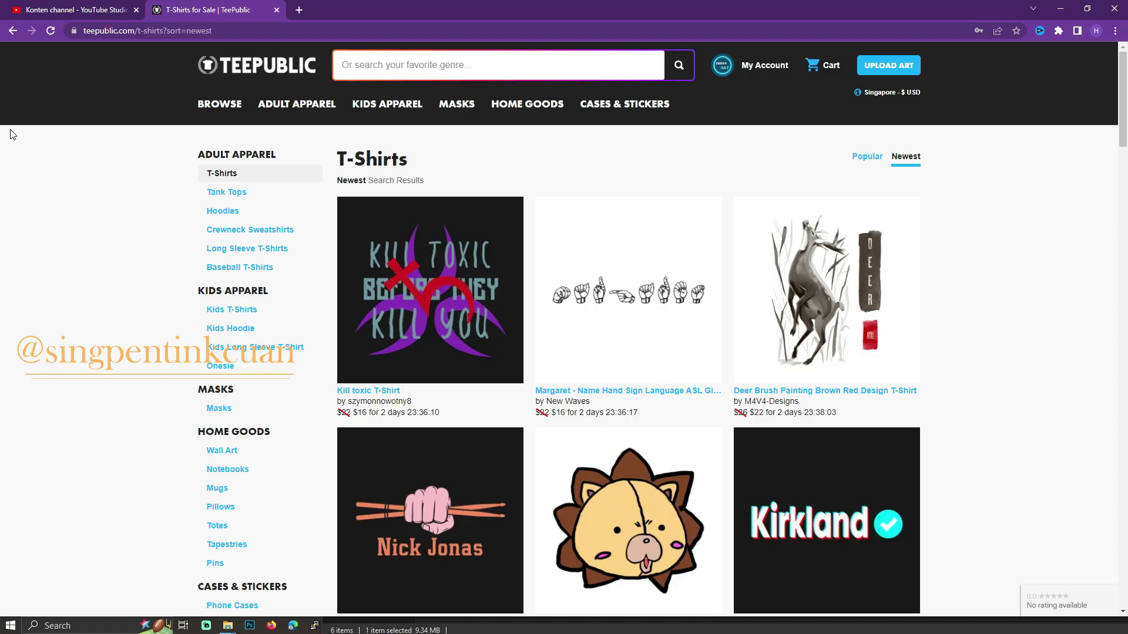
Go from the newest T-shirts listing back to the TeePublic home page via its logo.
left_click(300, 76)
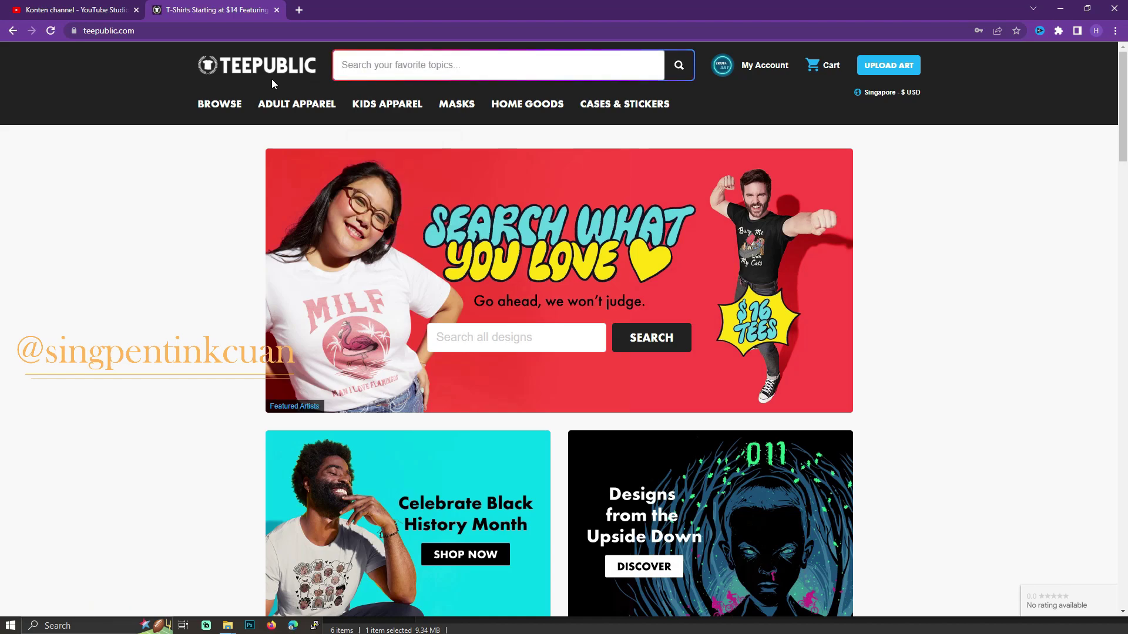
Search 'gtrend' in a new tab and open Google Trends' Penelusuran Trending page for Indonesia.
left_click(300, 11)
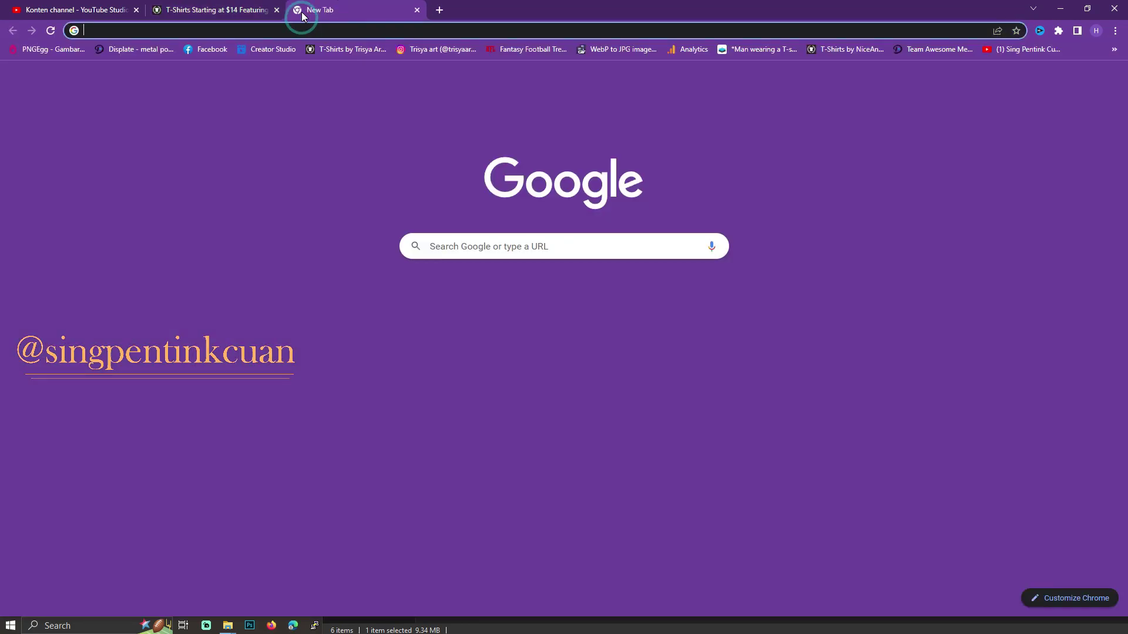
left_click(313, 26)
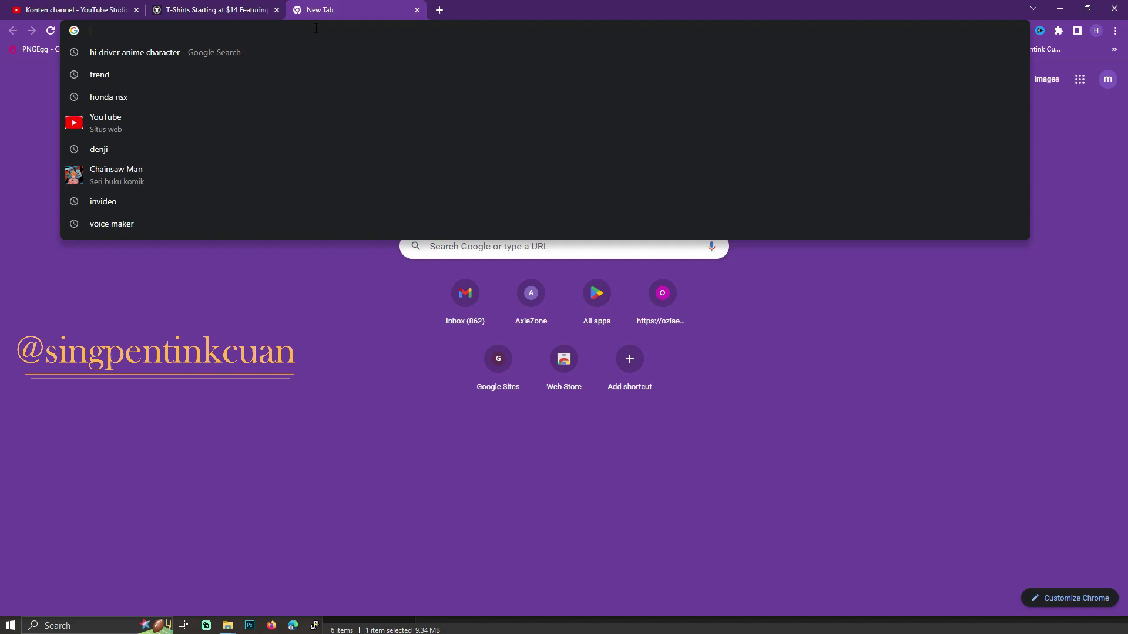
type("g")
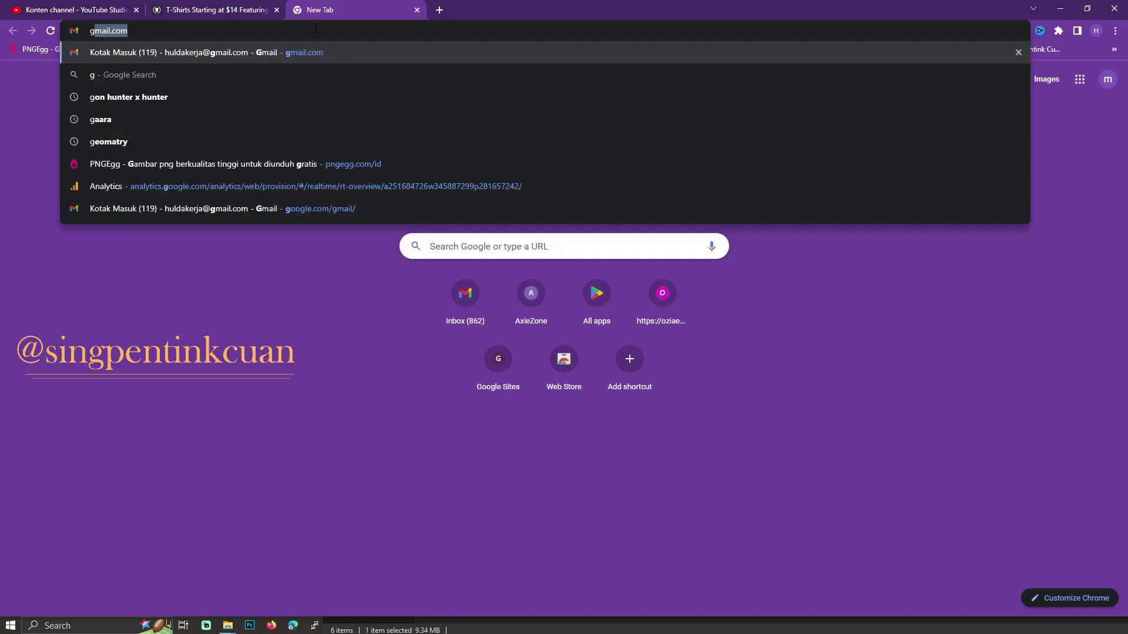
type("t")
type("r")
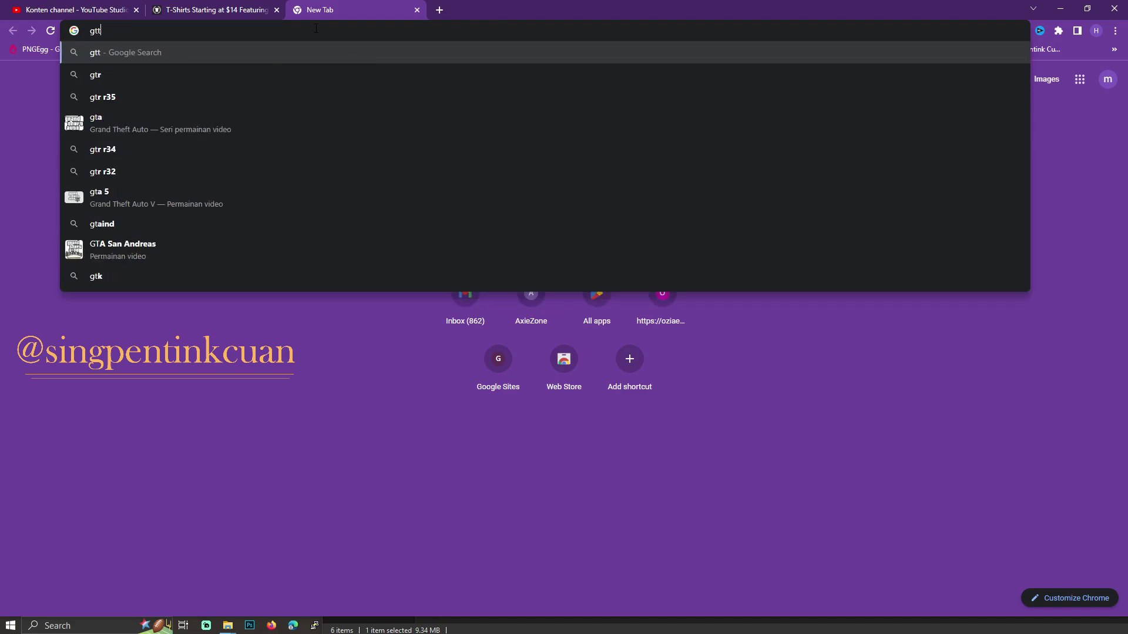
type("end")
key("Return")
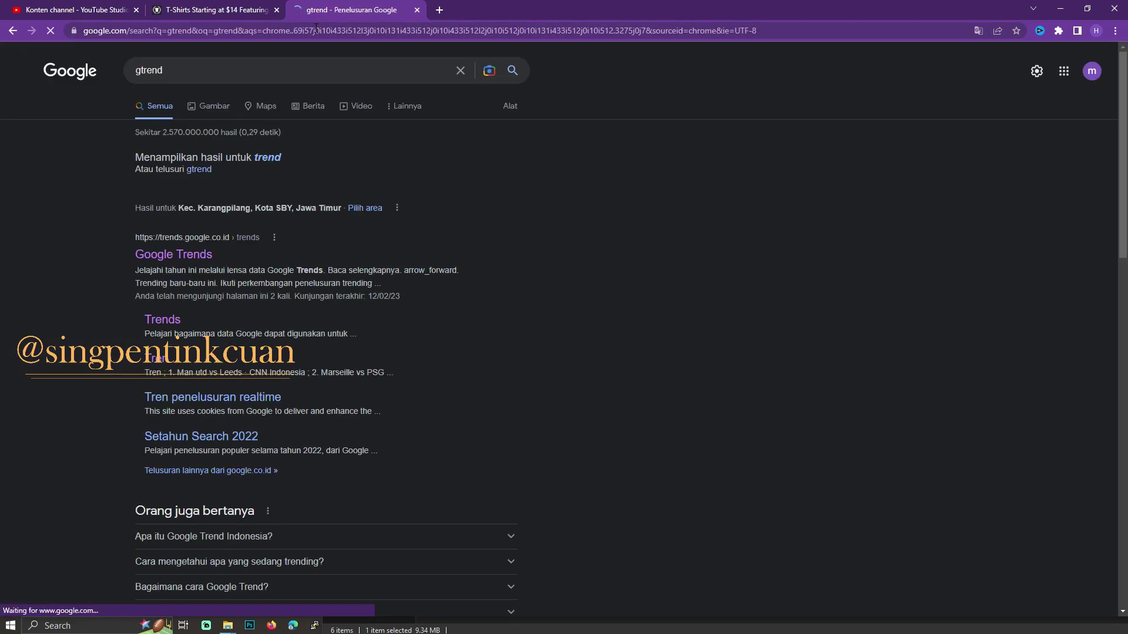
left_click(168, 251)
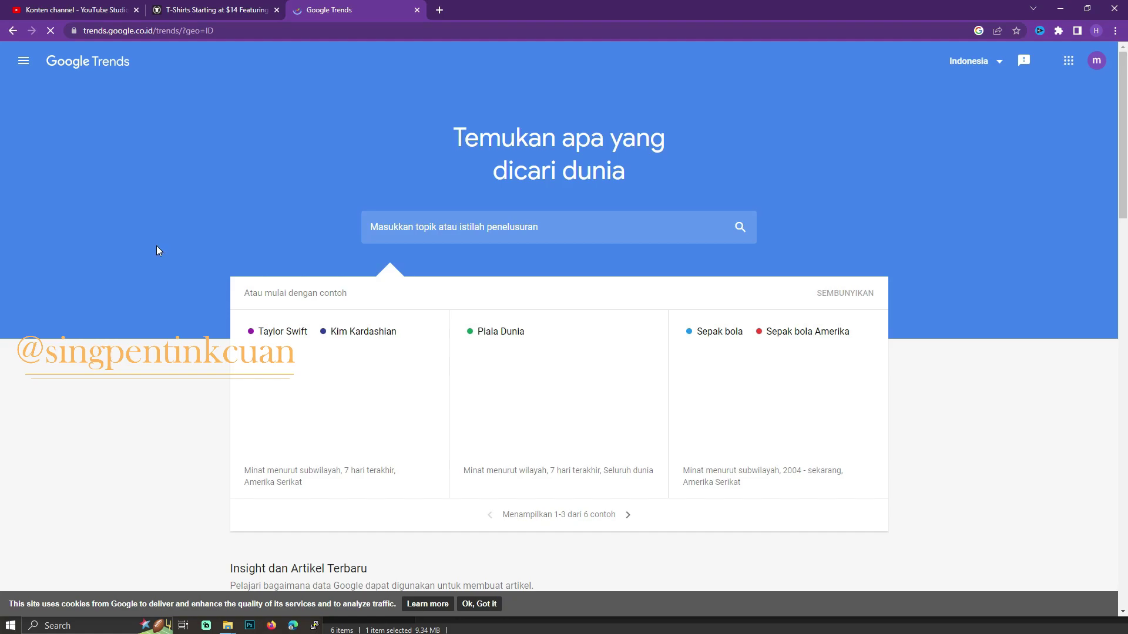
left_click(25, 69)
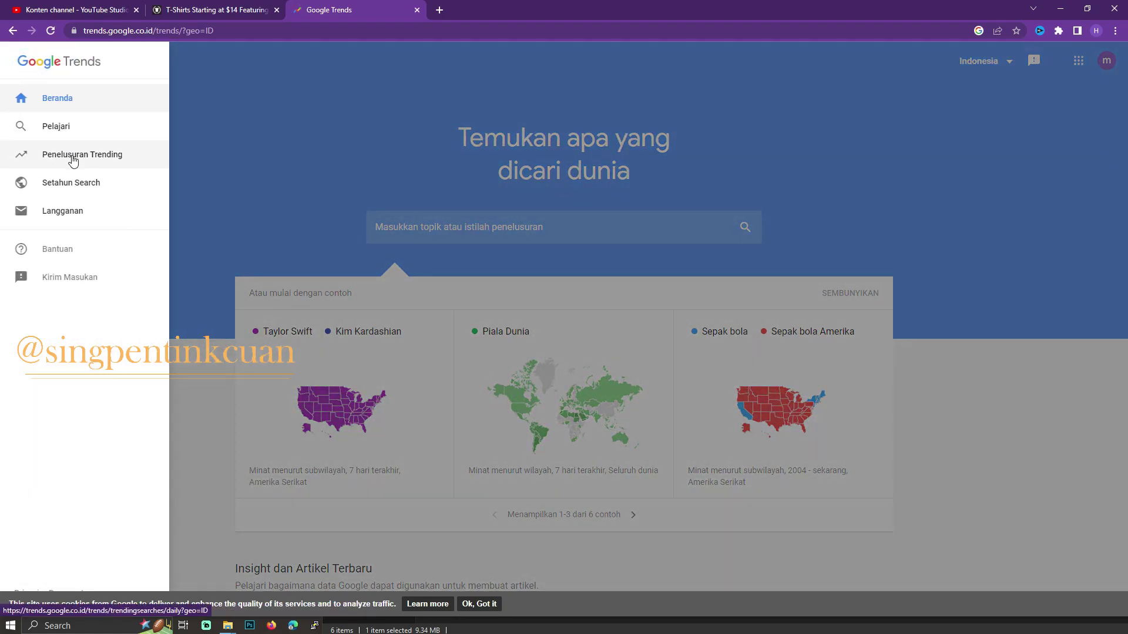
left_click(73, 159)
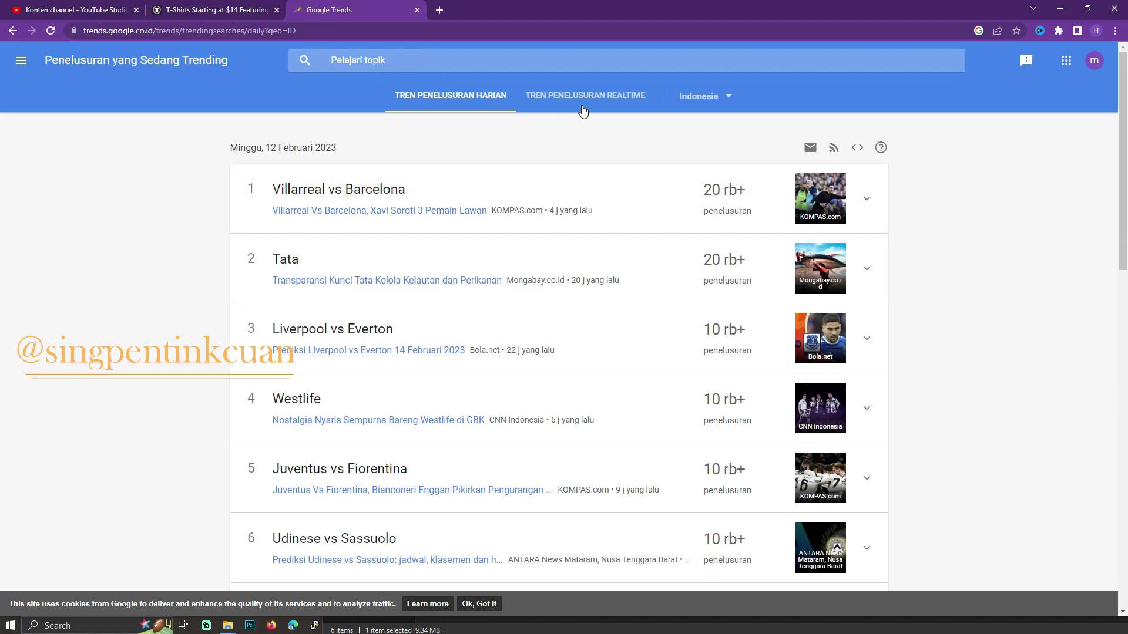
Change the trending searches country from Indonesia to Amerika Serikat.
left_click(728, 96)
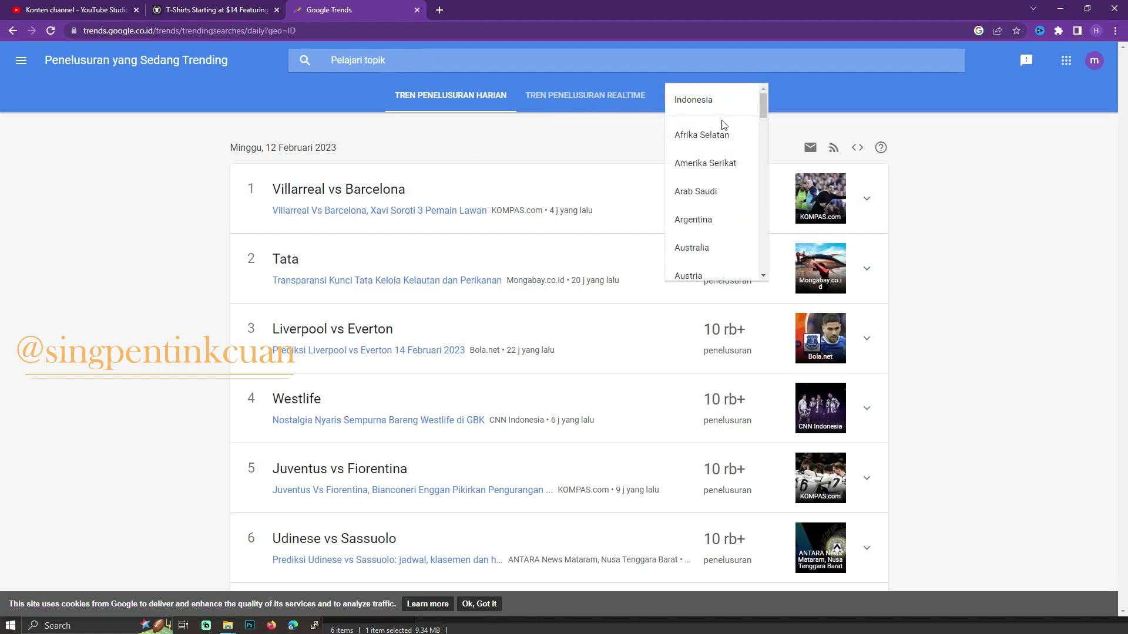
scroll(736, 217, "down", 1)
scroll(736, 218, "down", 2)
scroll(735, 215, "down", 3)
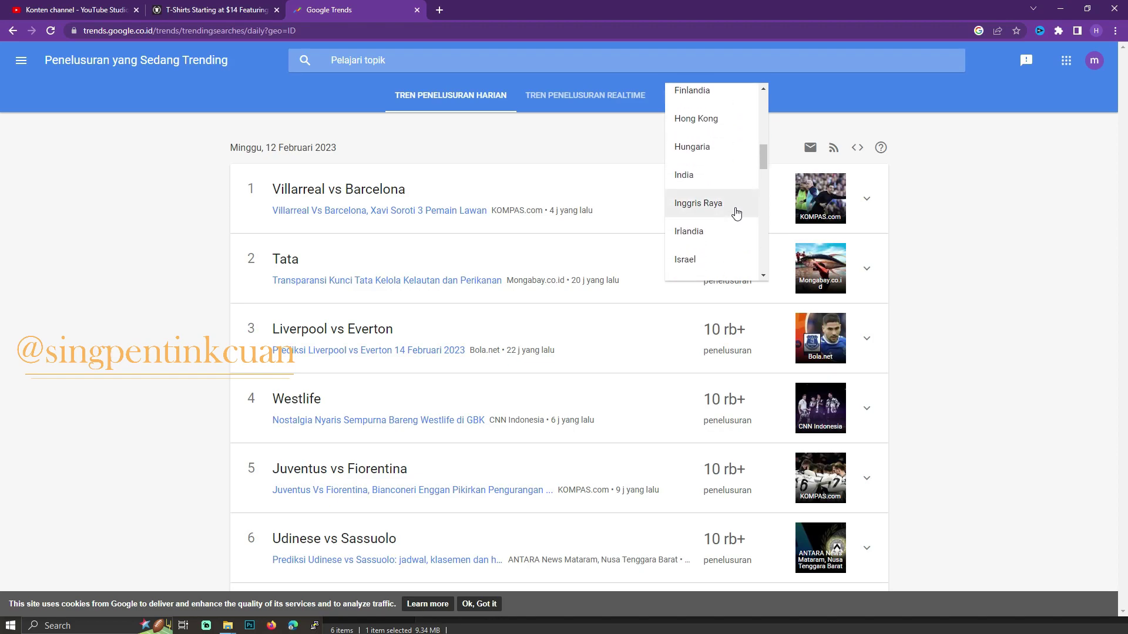
scroll(736, 213, "down", 2)
scroll(736, 212, "up", 1)
scroll(735, 213, "down", 4)
scroll(736, 212, "up", 4)
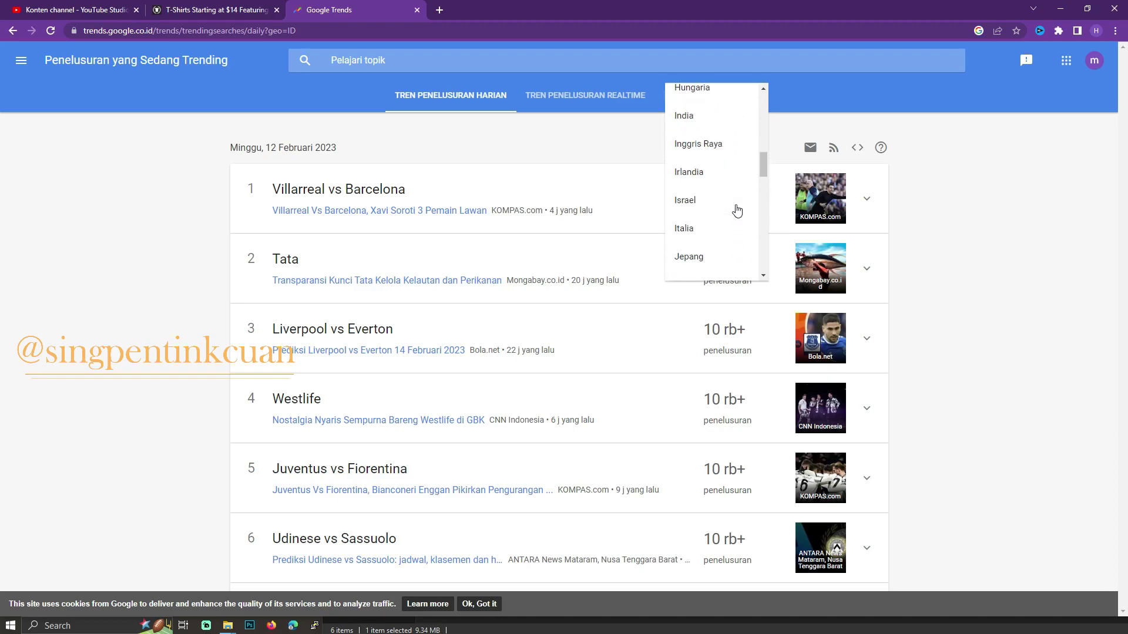
scroll(737, 211, "up", 5)
scroll(736, 210, "down", 10)
scroll(737, 210, "down", 5)
scroll(736, 210, "down", 3)
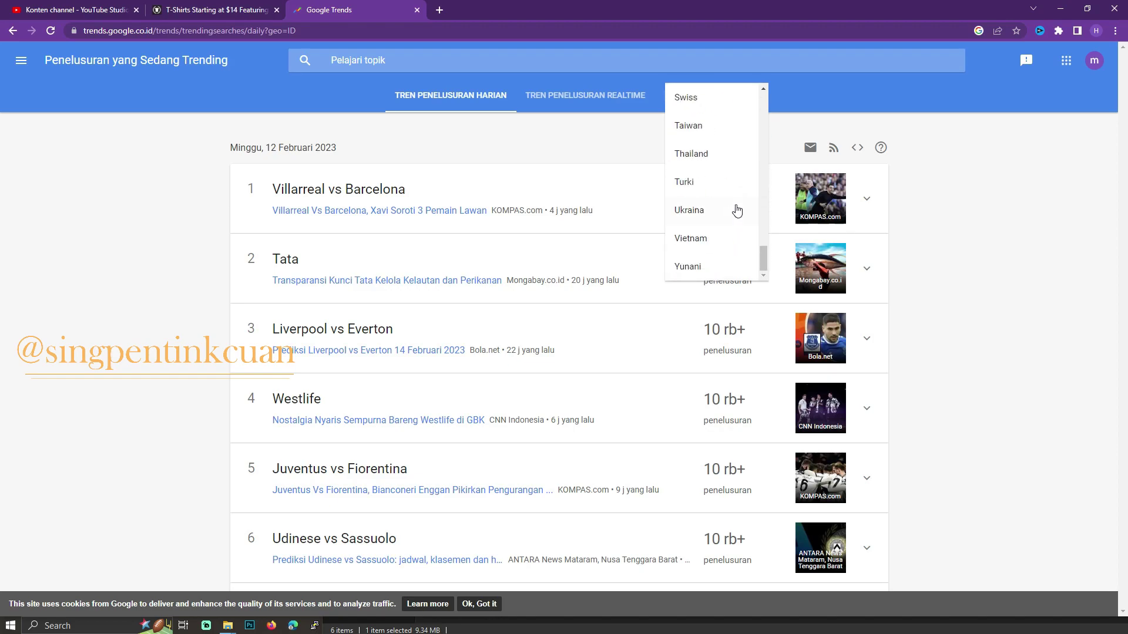
scroll(736, 211, "up", 2)
scroll(737, 210, "up", 3)
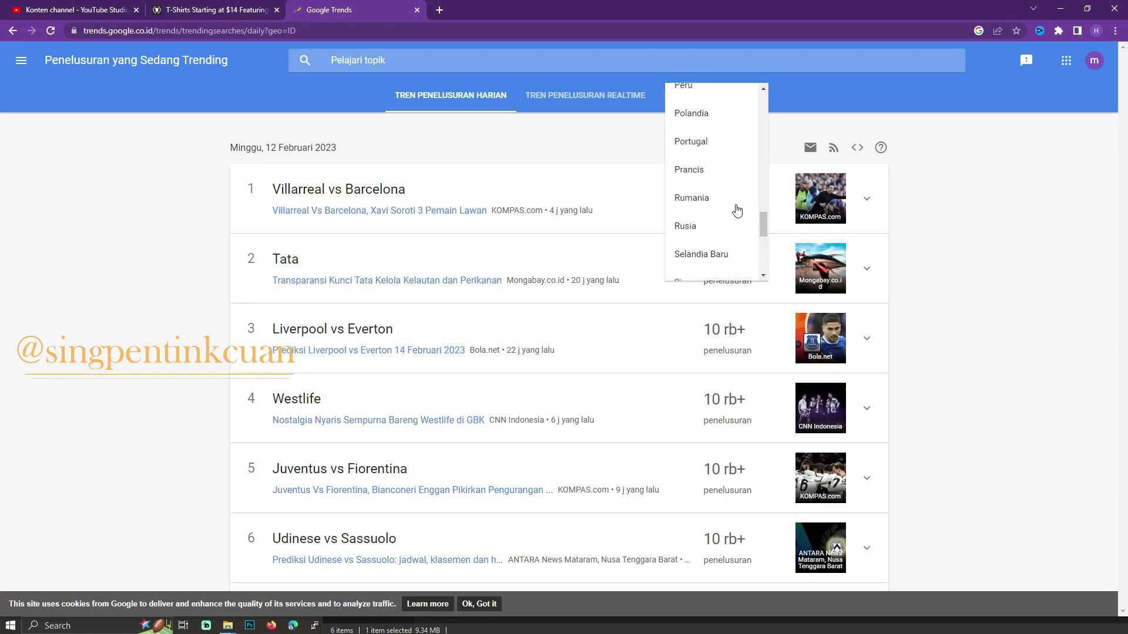
scroll(736, 210, "up", 4)
scroll(736, 210, "up", 7)
scroll(737, 210, "up", 5)
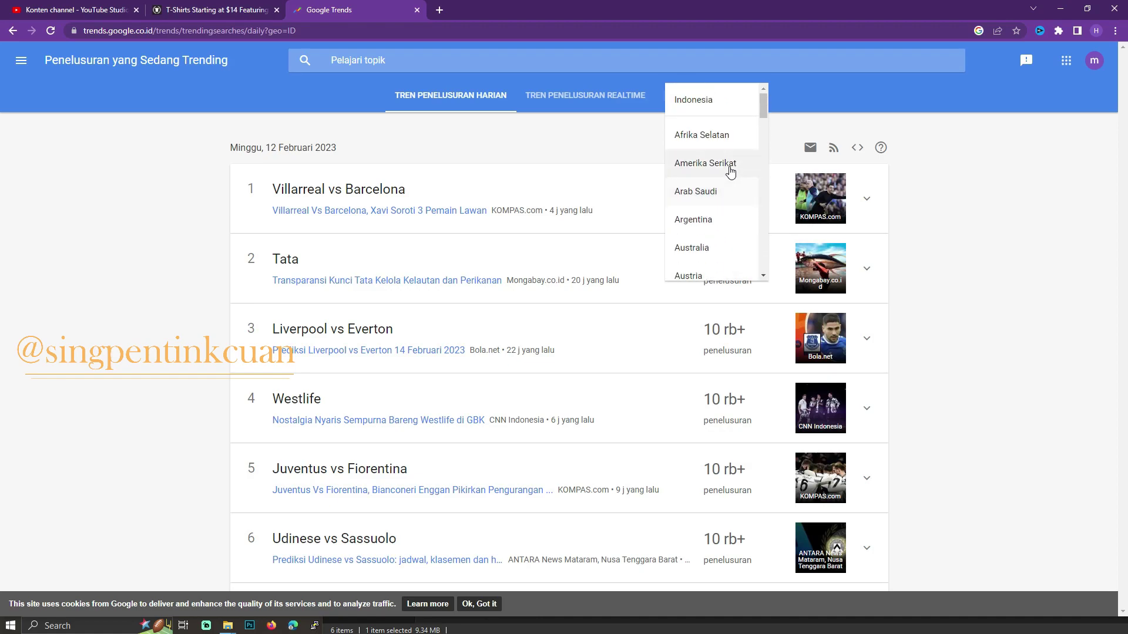
left_click(699, 162)
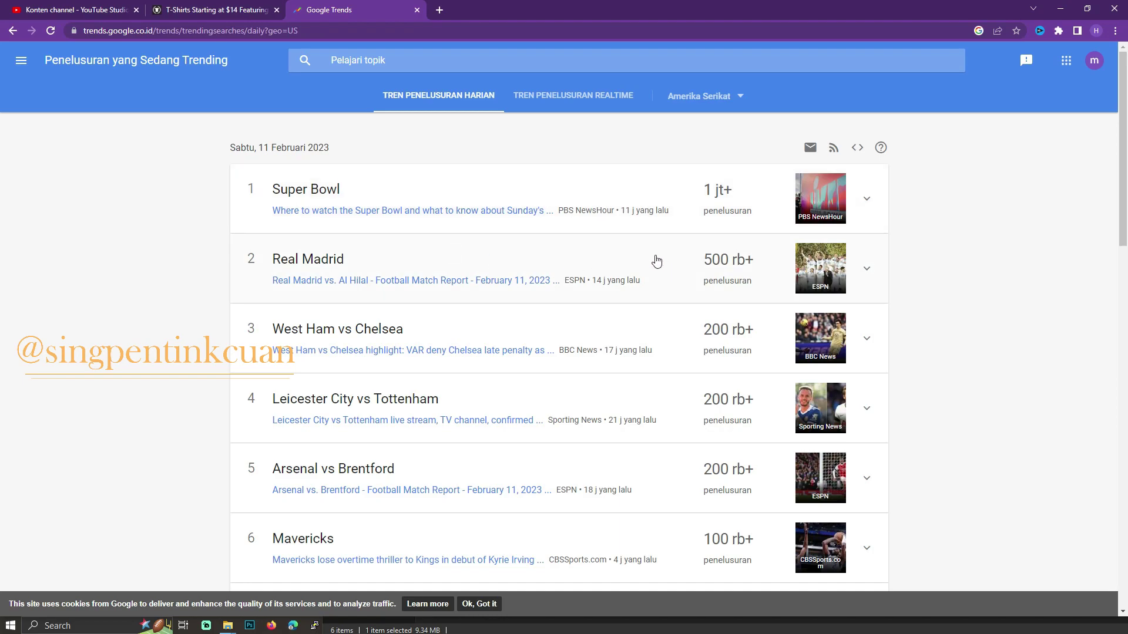
Scroll through the US daily list, topped by Super Bowl at 1 jt+, and back up.
scroll(356, 302, "down", 8)
scroll(356, 302, "down", 3)
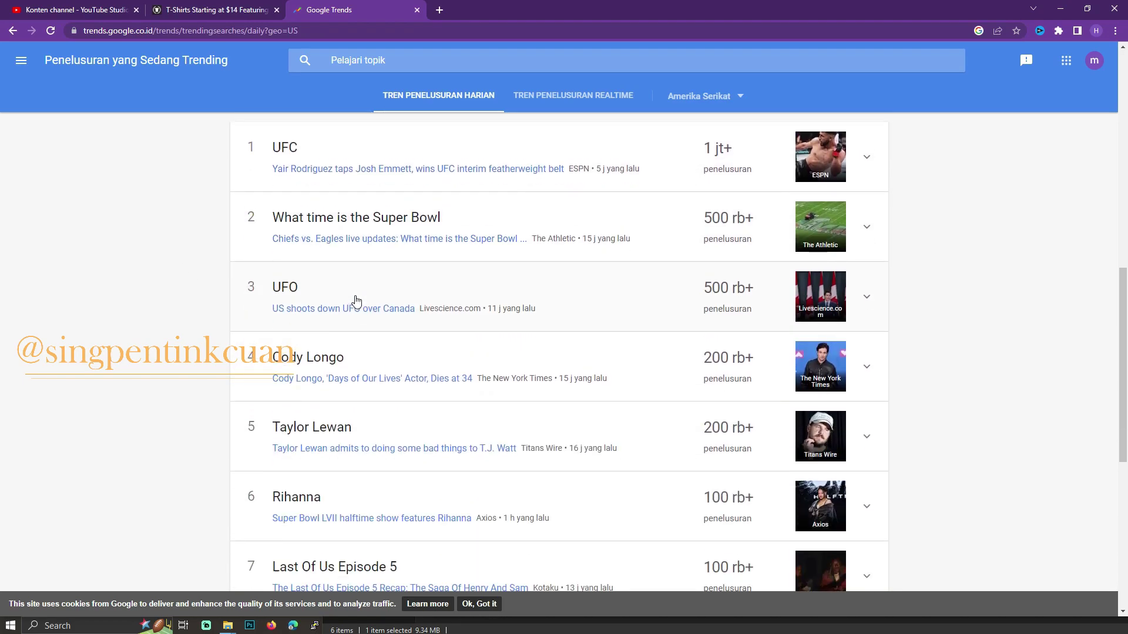
scroll(356, 302, "down", 2)
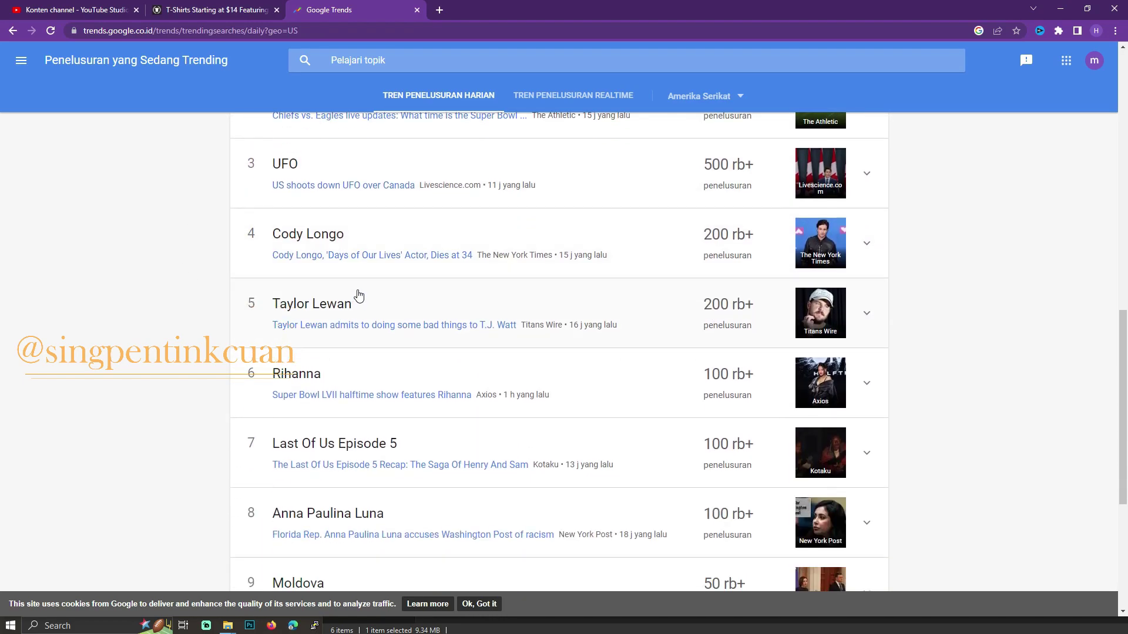
scroll(359, 293, "up", 2)
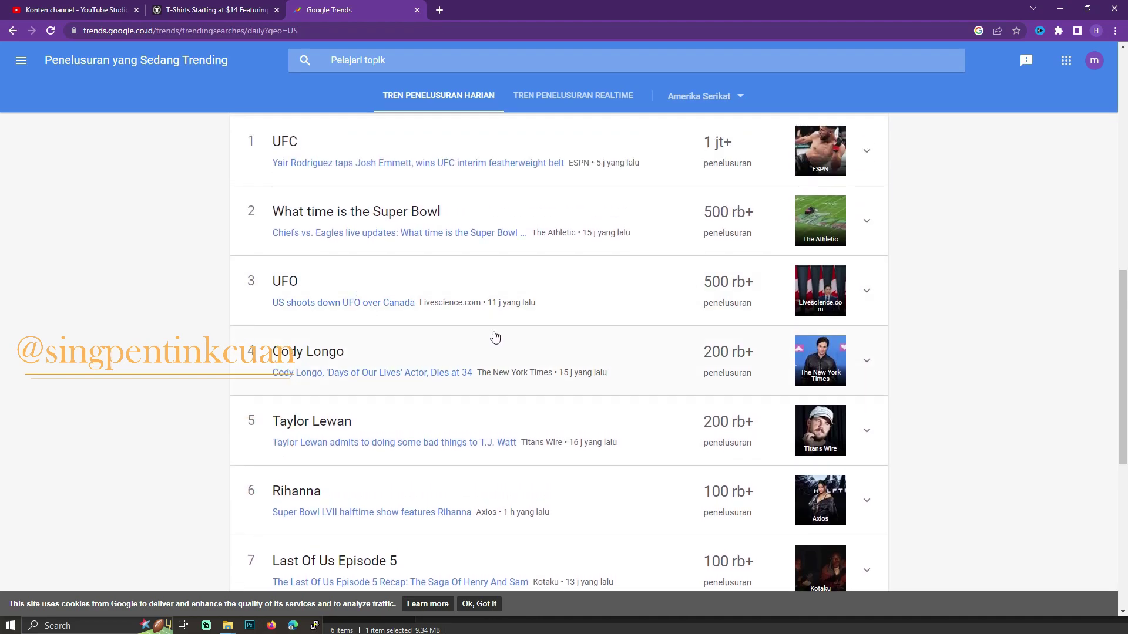
scroll(494, 336, "down", 2)
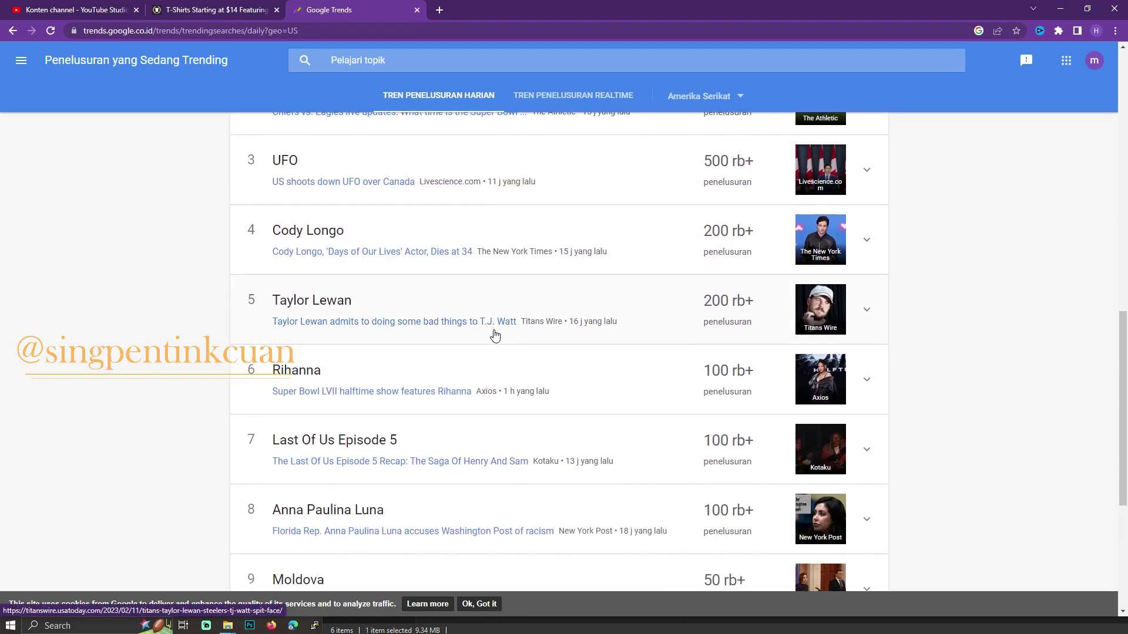
scroll(495, 335, "down", 1)
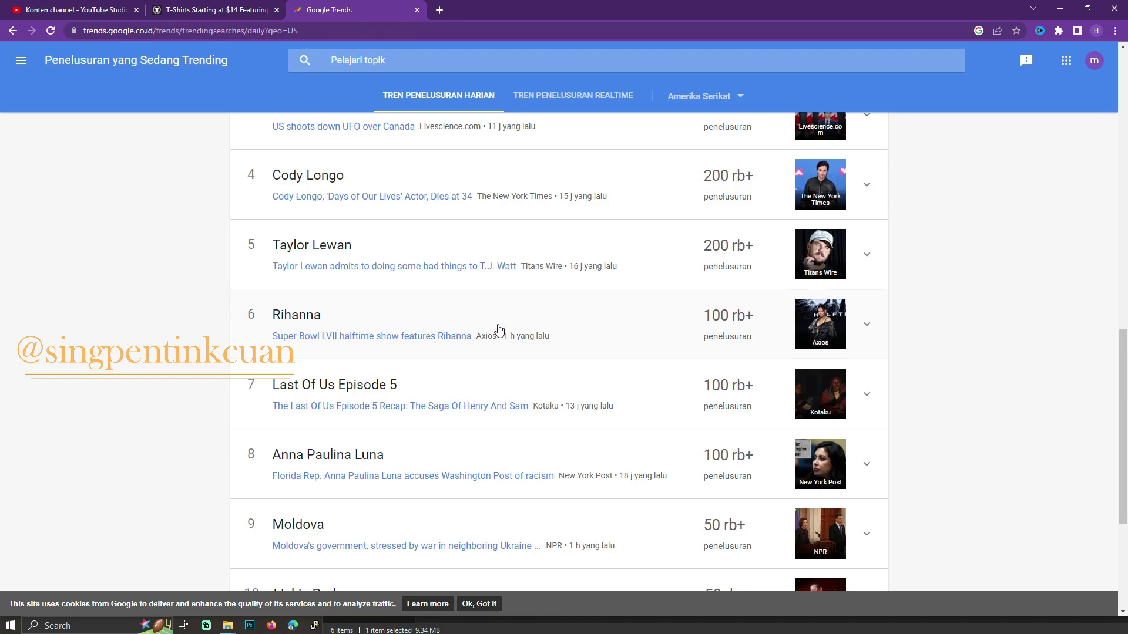
scroll(500, 333, "down", 4)
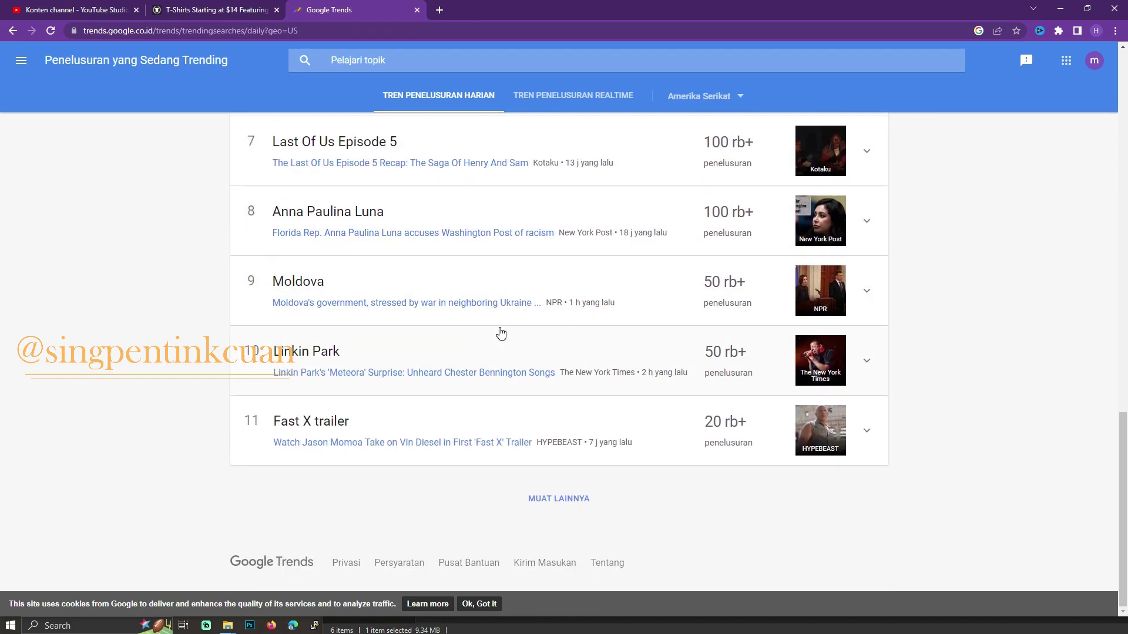
scroll(501, 333, "up", 1)
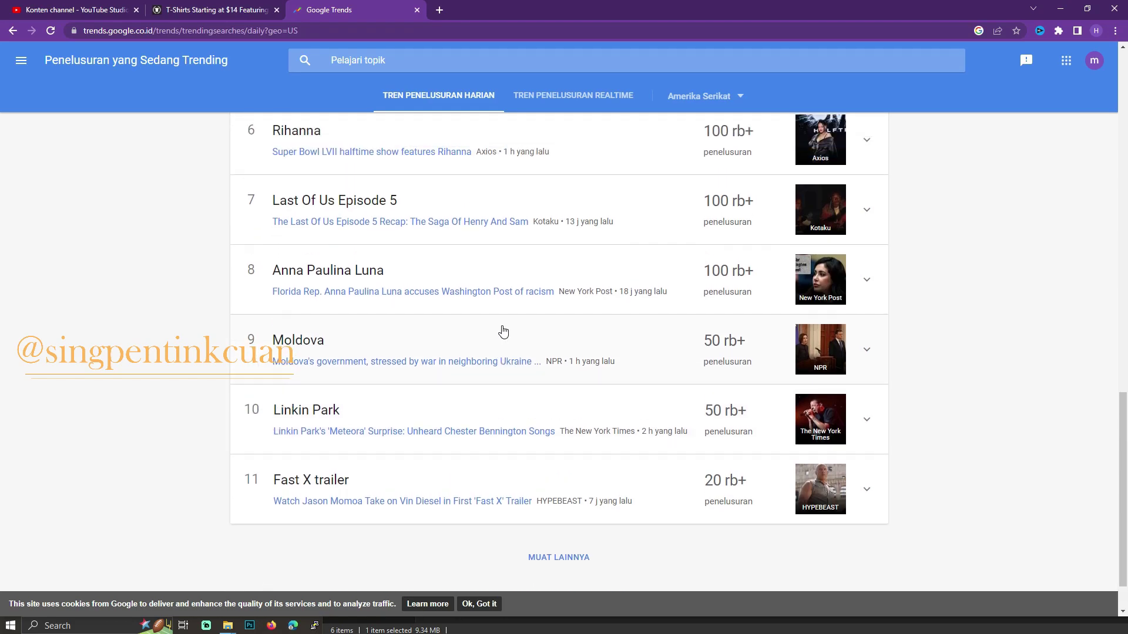
scroll(503, 332, "up", 2)
scroll(503, 332, "up", 2)
scroll(504, 331, "up", 4)
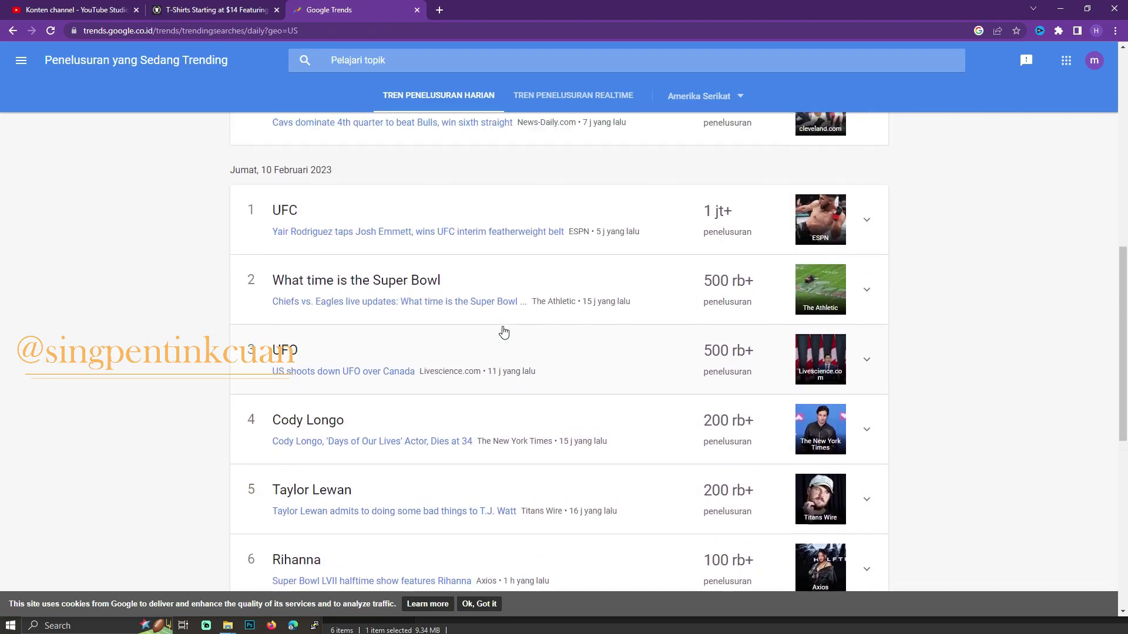
scroll(503, 332, "up", 3)
scroll(504, 332, "up", 2)
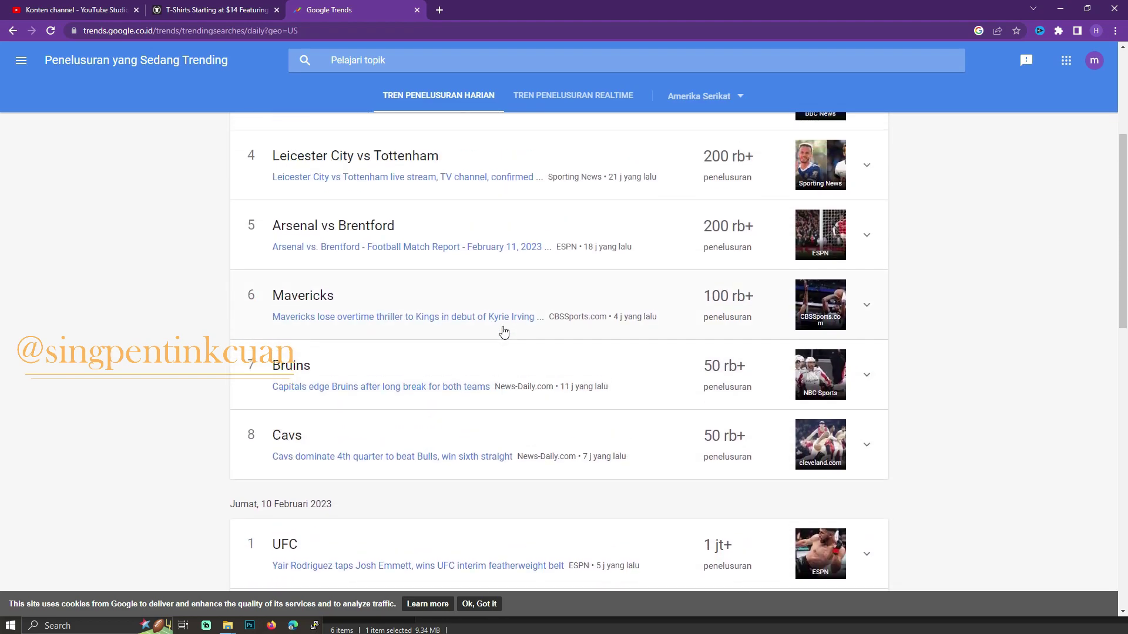
scroll(504, 332, "up", 1)
scroll(503, 332, "up", 3)
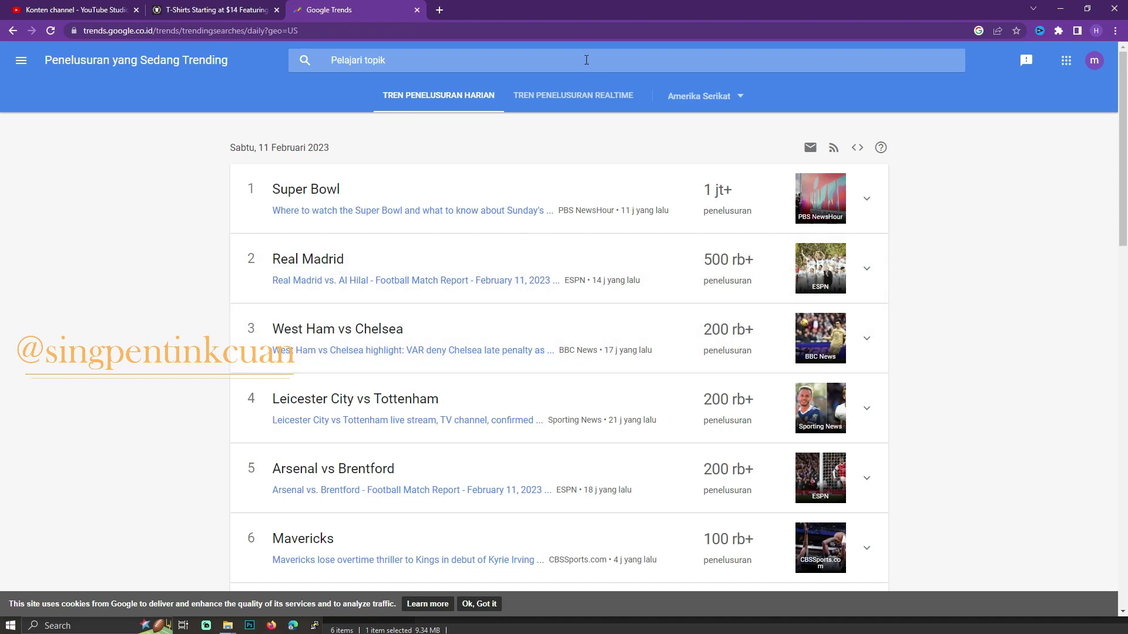
Preview the realtime trending searches list.
left_click(580, 89)
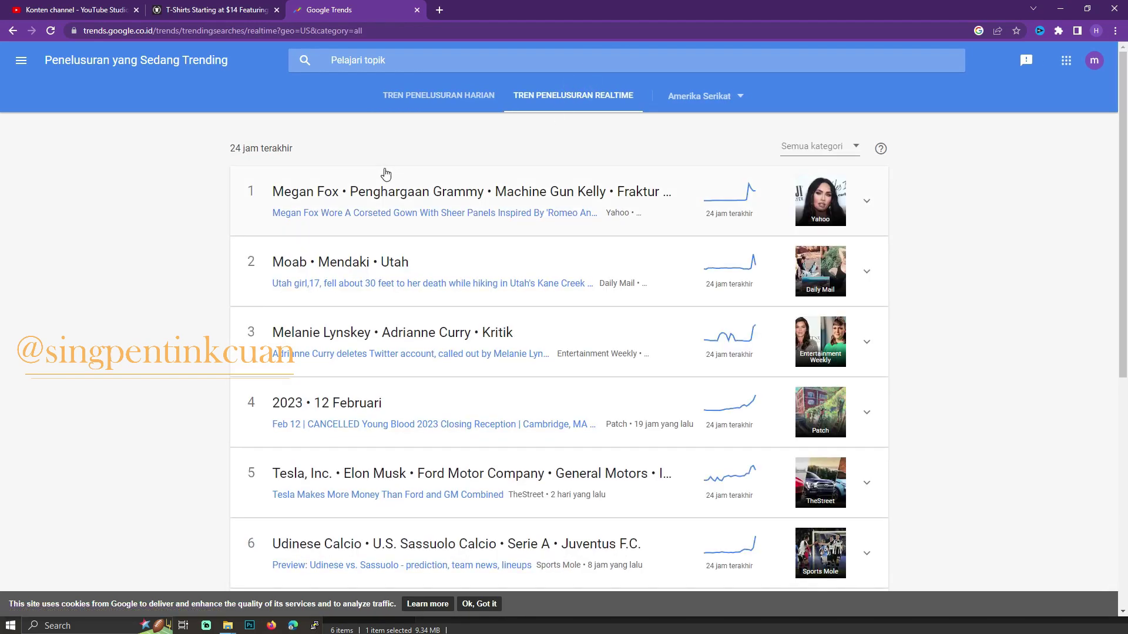
scroll(370, 284, "down", 3)
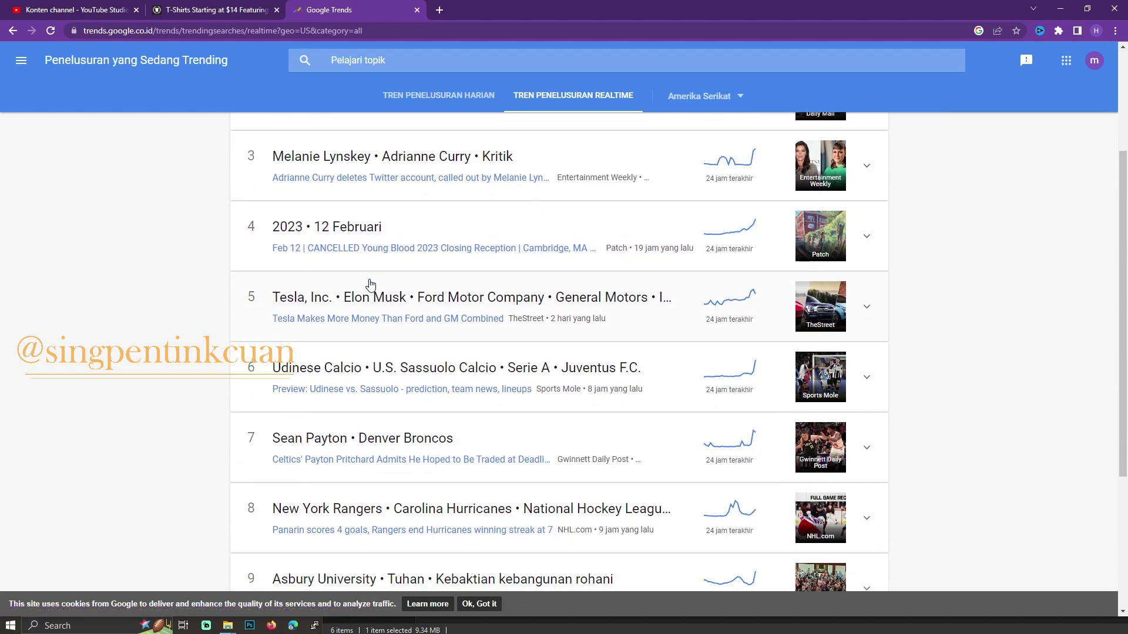
scroll(372, 285, "down", 2)
scroll(373, 285, "down", 2)
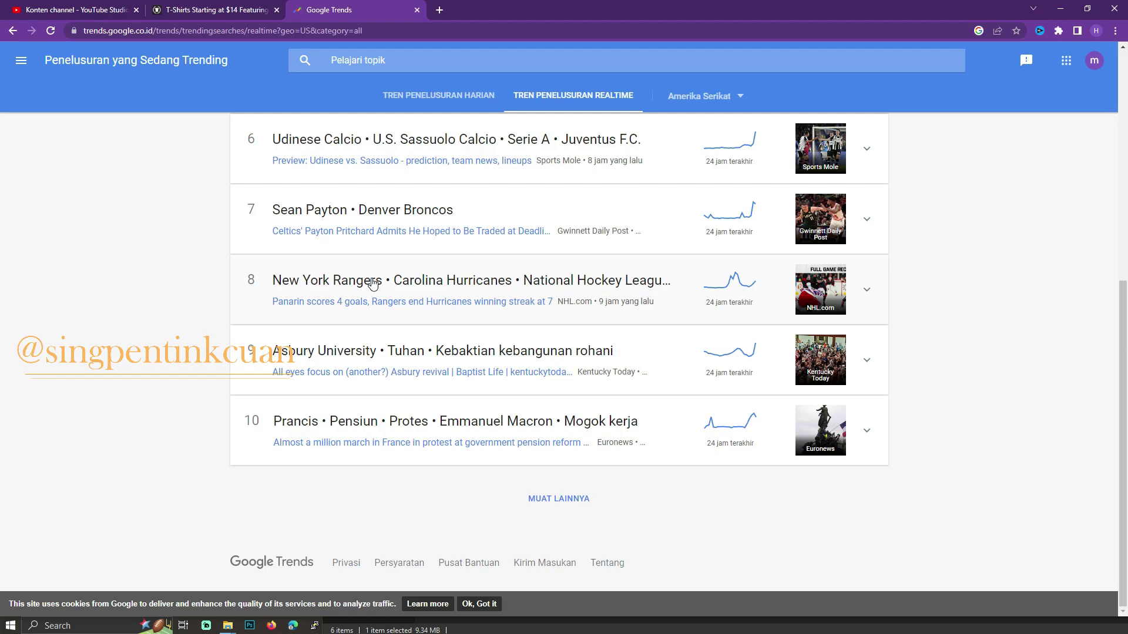
Return to daily trends and load the previous day's searches with MUAT LAINNYA.
left_click(420, 93)
scroll(469, 298, "down", 2)
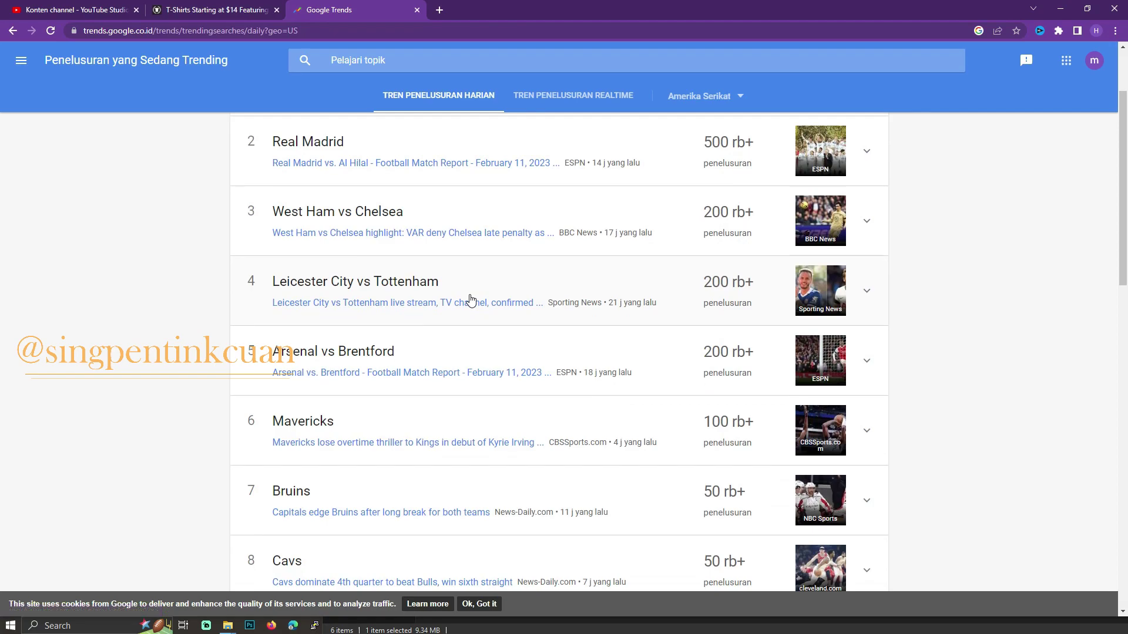
scroll(470, 300, "down", 5)
scroll(470, 299, "down", 3)
scroll(470, 300, "down", 3)
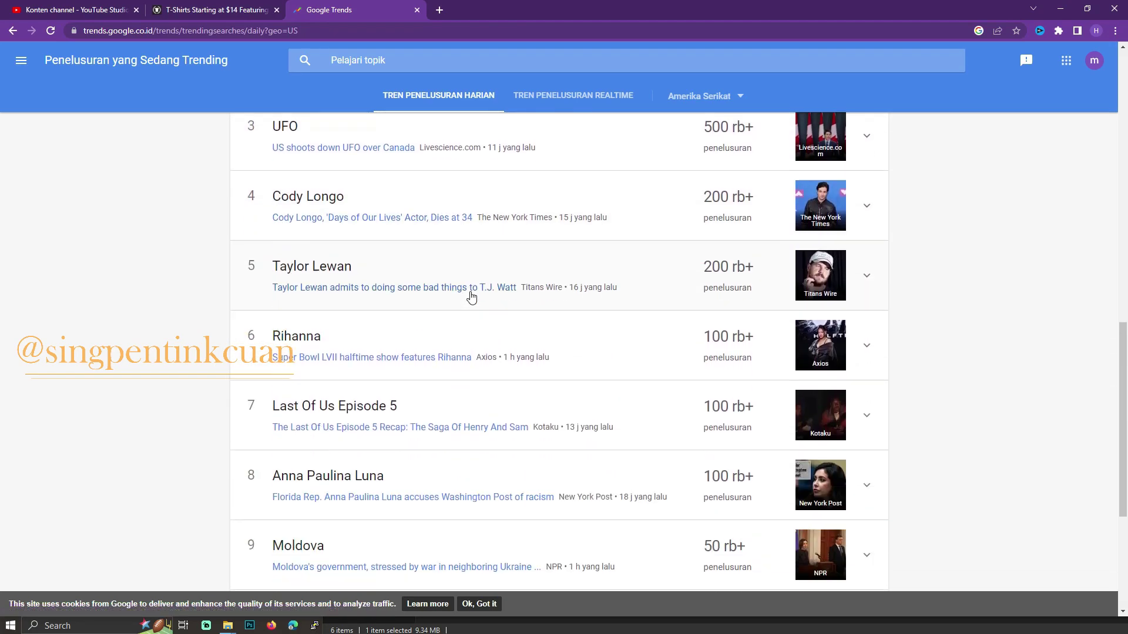
scroll(470, 297, "down", 2)
scroll(470, 297, "up", 1)
scroll(471, 296, "down", 3)
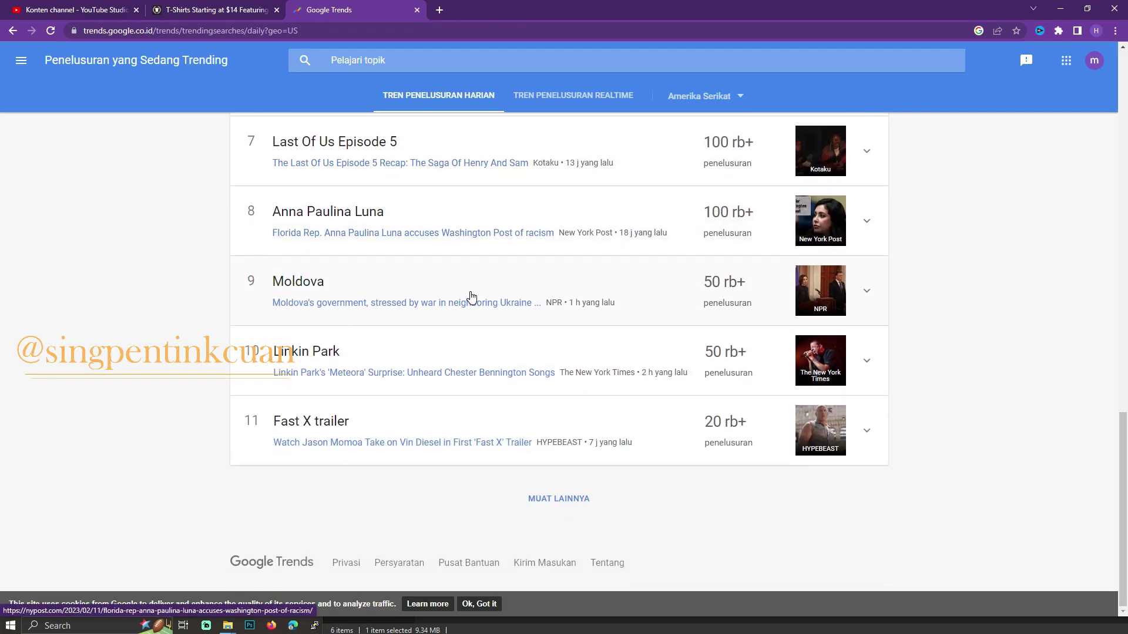
left_click(569, 498)
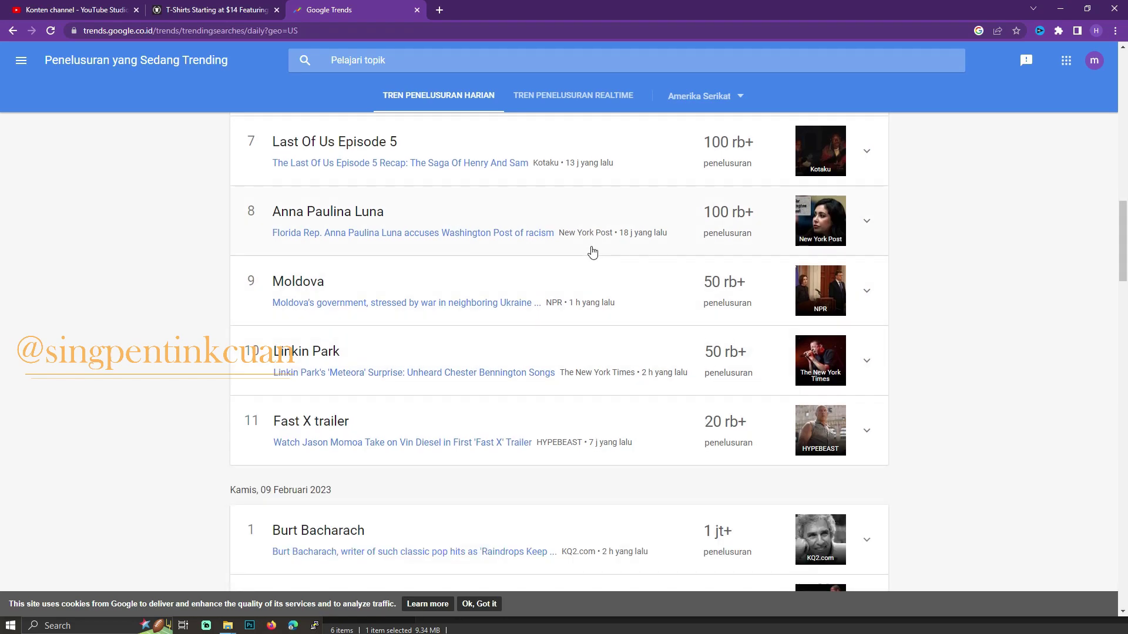
scroll(551, 279, "down", 2)
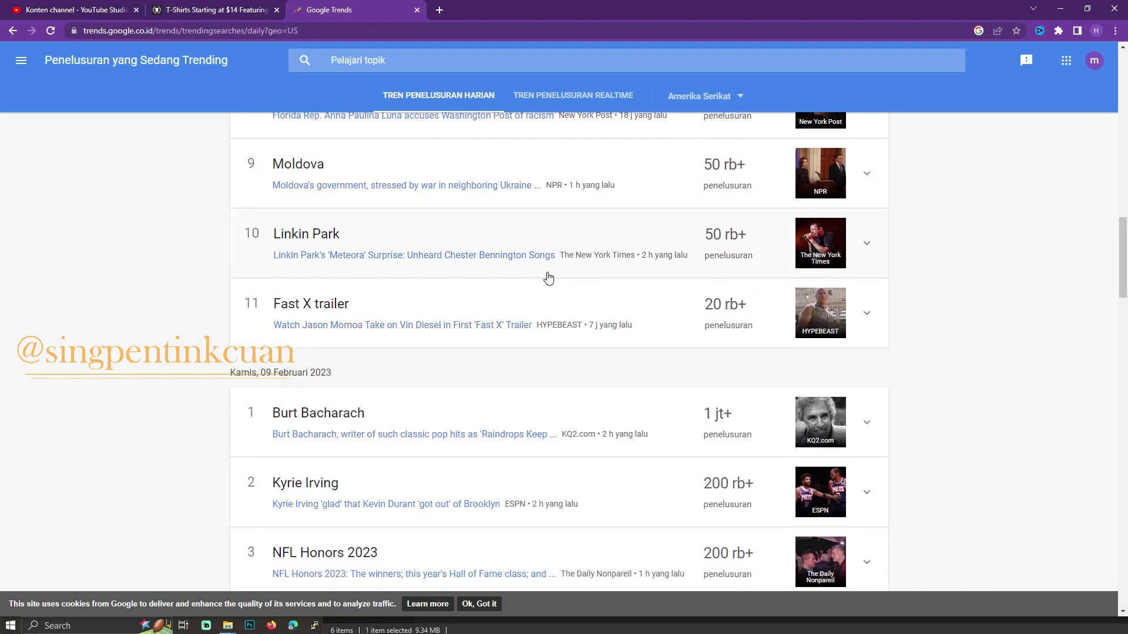
scroll(548, 277, "down", 2)
scroll(548, 278, "down", 1)
scroll(548, 277, "down", 1)
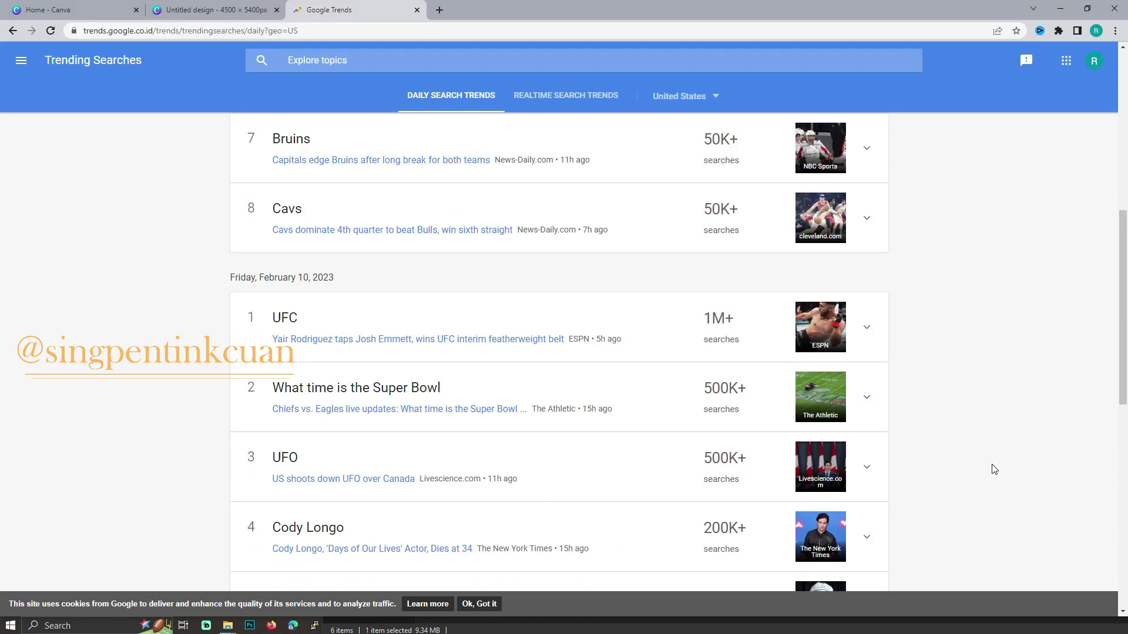
Switch from the daily list to the US realtime search trends.
scroll(627, 390, "down", 3)
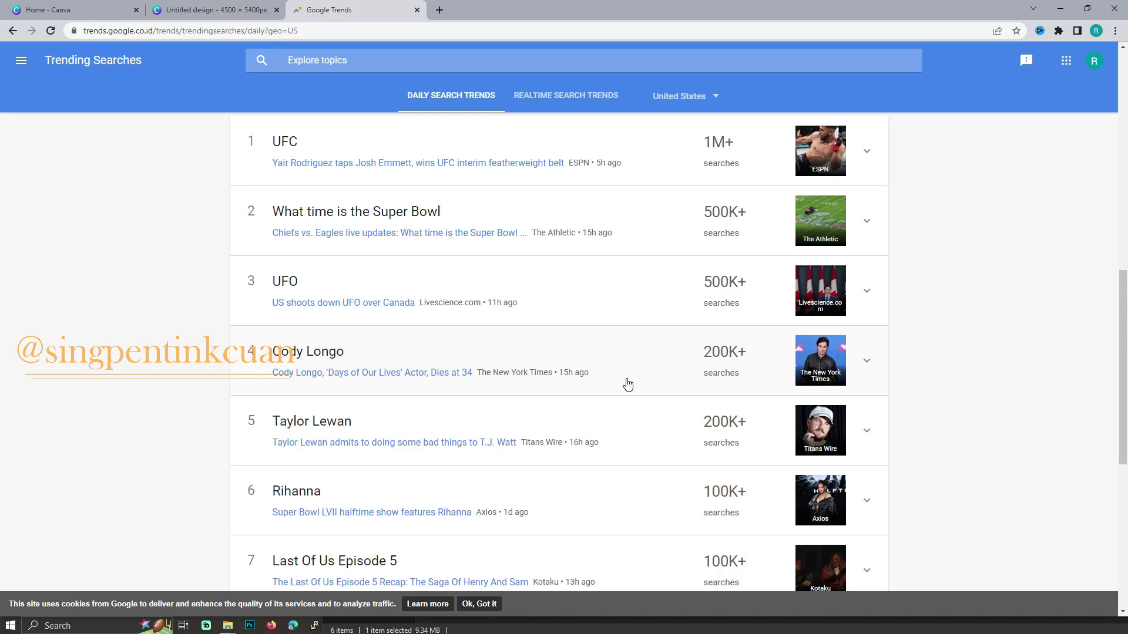
scroll(627, 384, "down", 2)
scroll(627, 382, "down", 1)
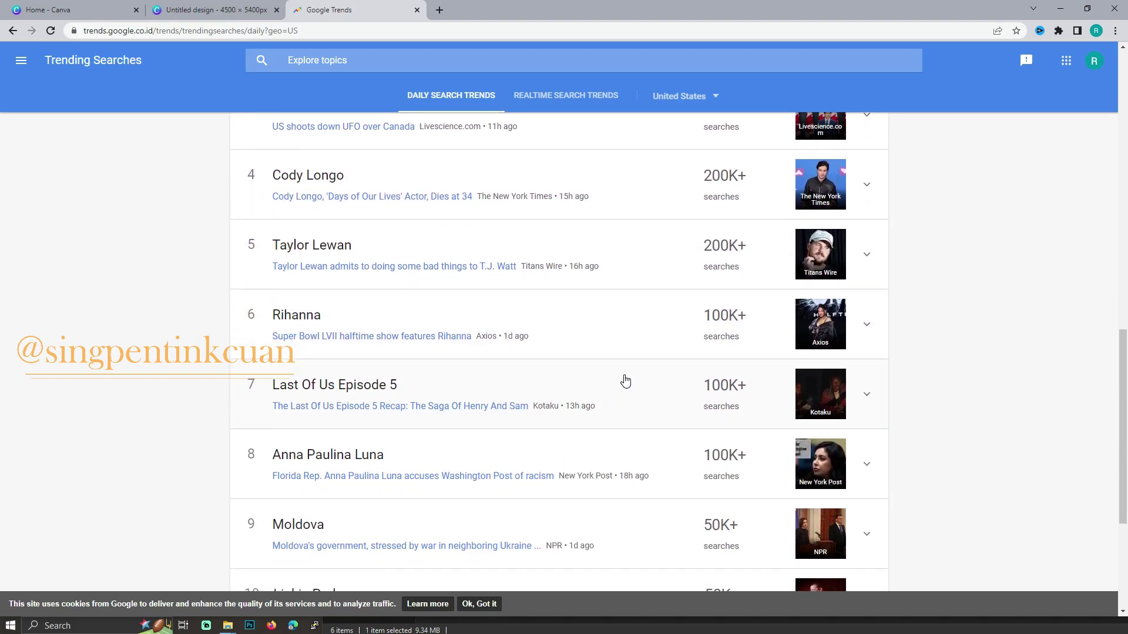
scroll(626, 382, "down", 2)
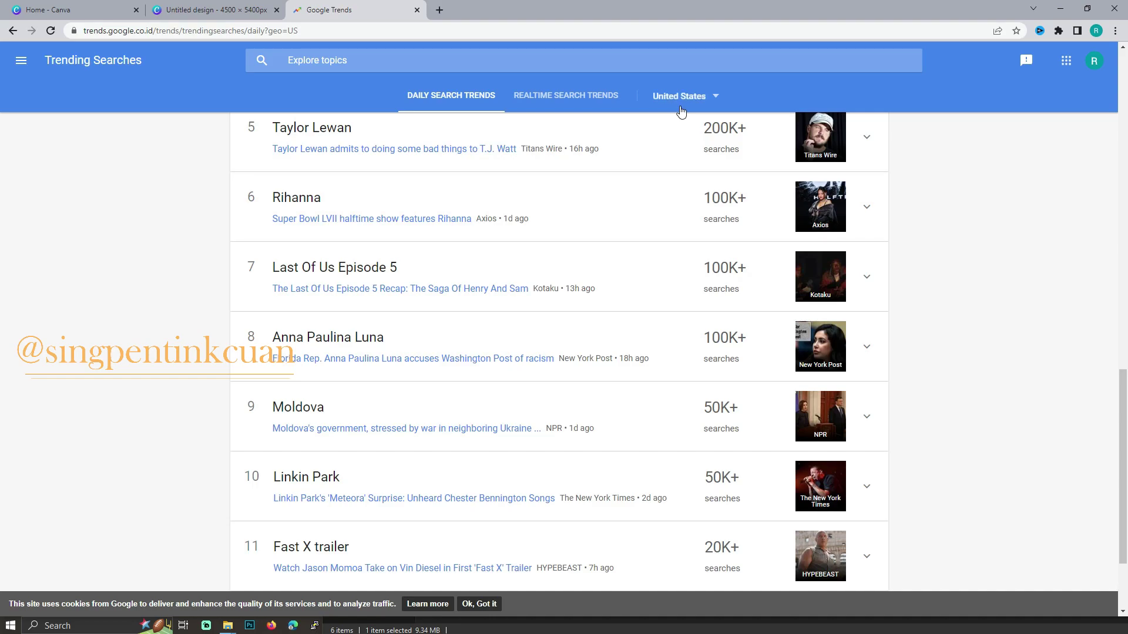
left_click(567, 95)
scroll(473, 264, "down", 2)
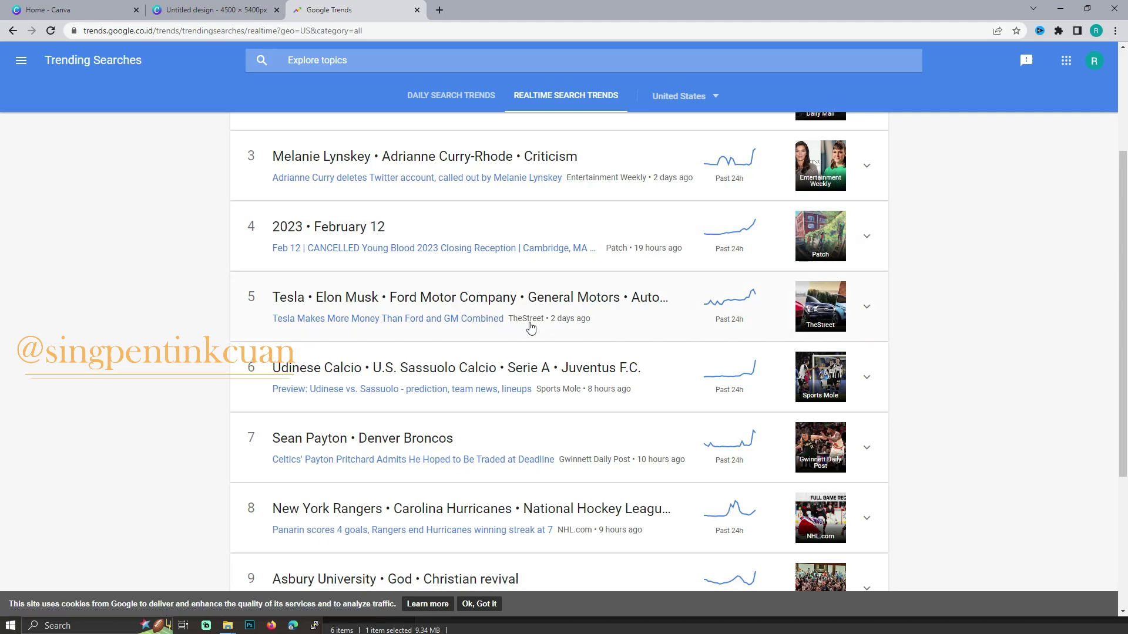
scroll(535, 325, "down", 3)
scroll(539, 321, "down", 1)
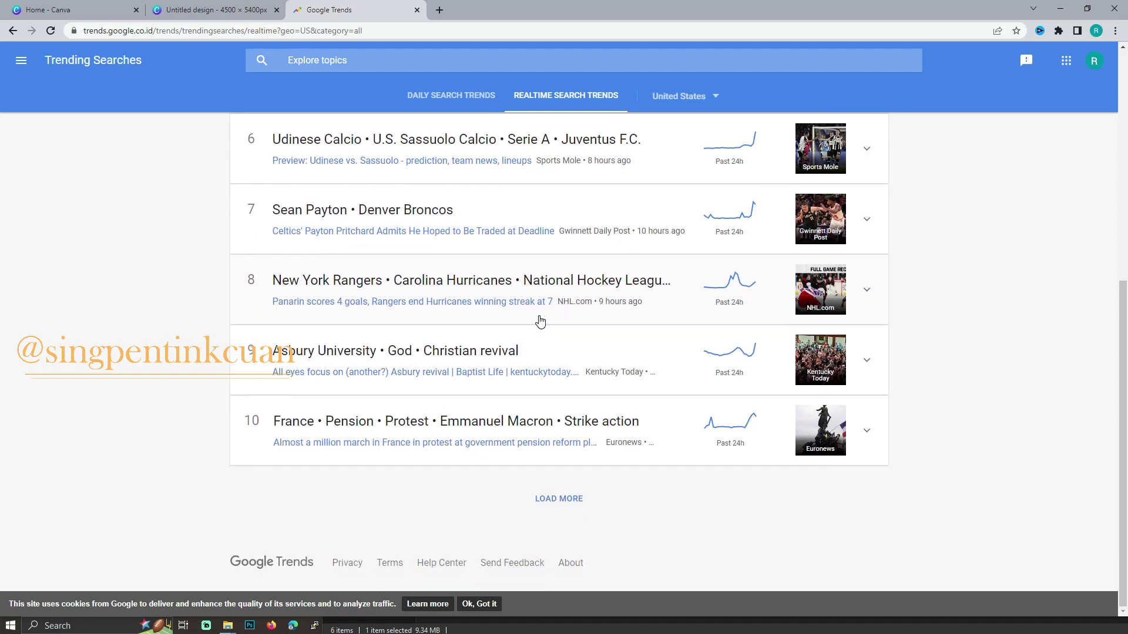
Load more realtime stories and browse down to story 20, Cleveland Cavaliers • Chicago Bulls.
left_click(551, 505)
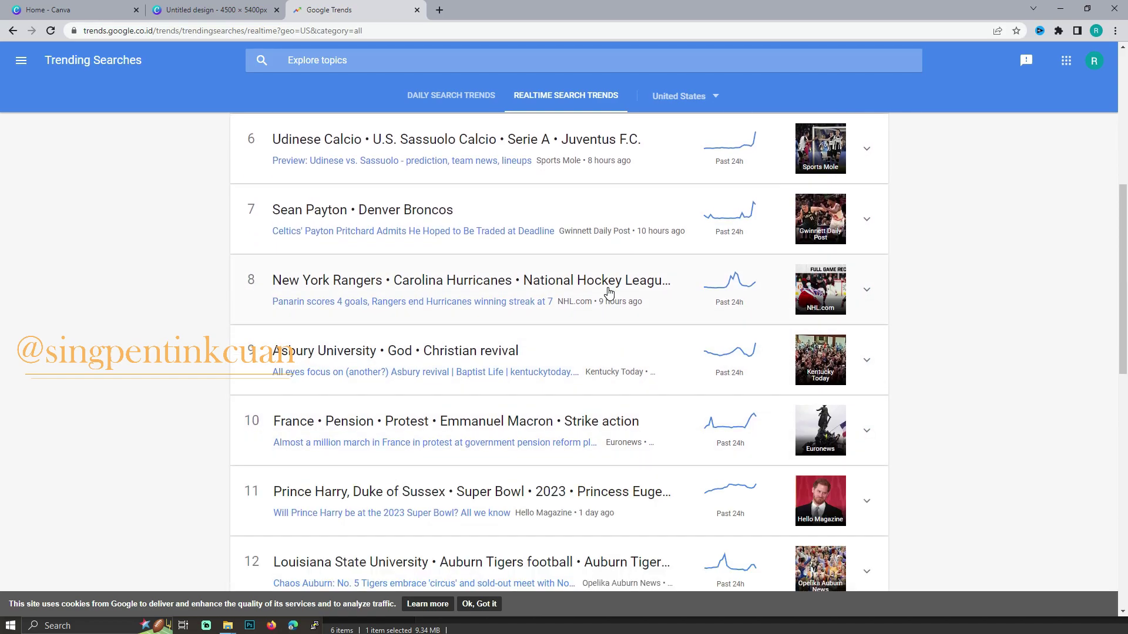
scroll(604, 428, "down", 1)
scroll(607, 431, "down", 4)
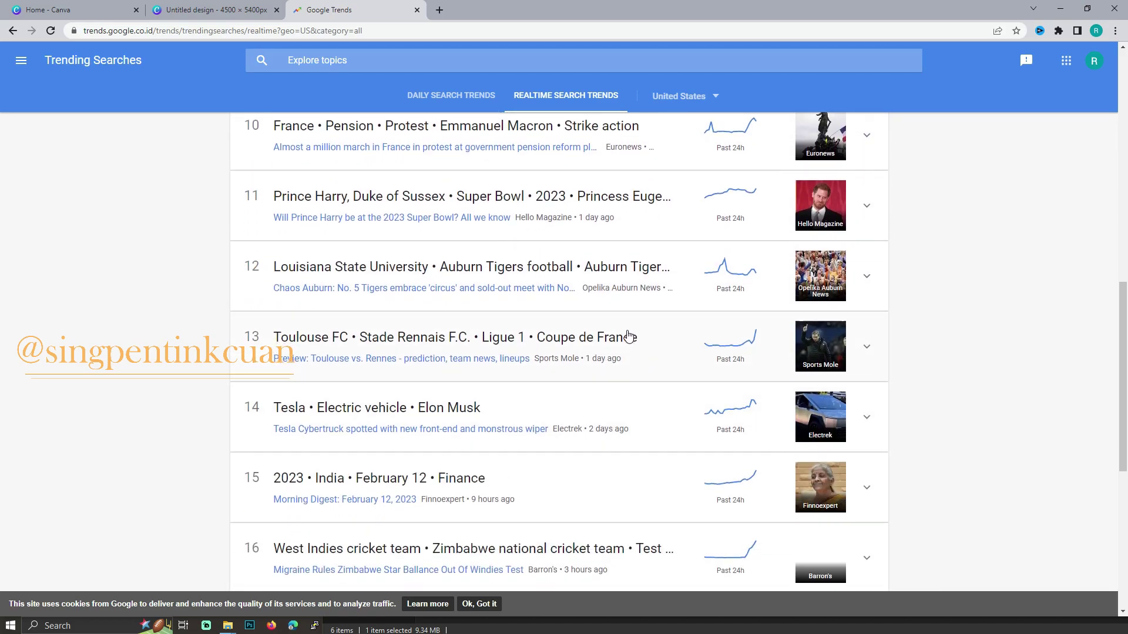
scroll(632, 335, "down", 2)
scroll(628, 336, "down", 2)
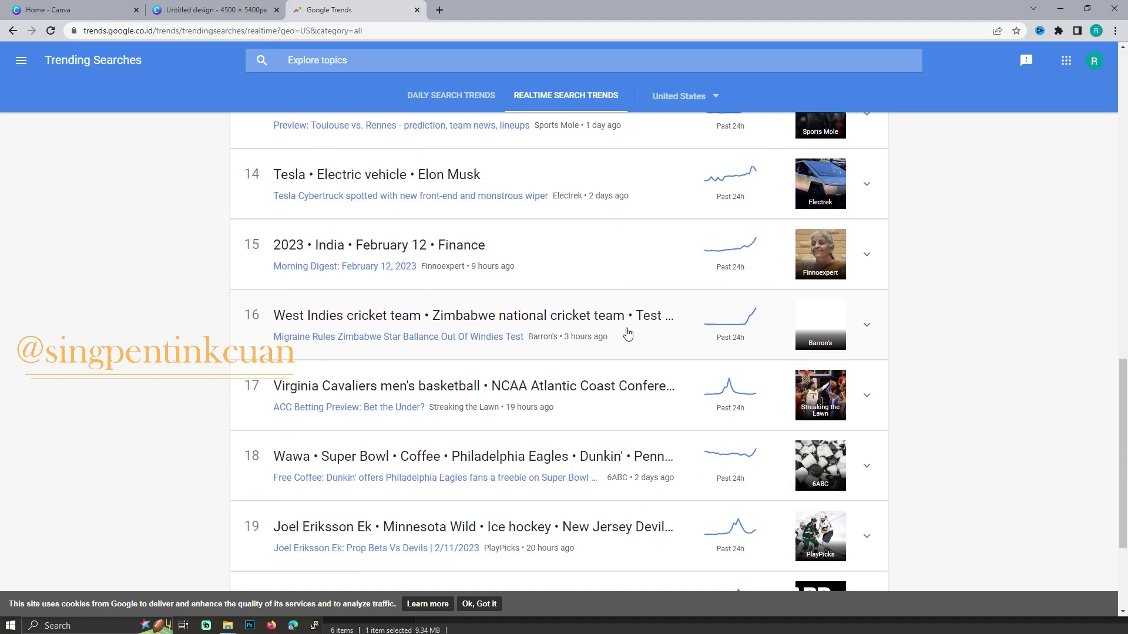
scroll(628, 333, "down", 3)
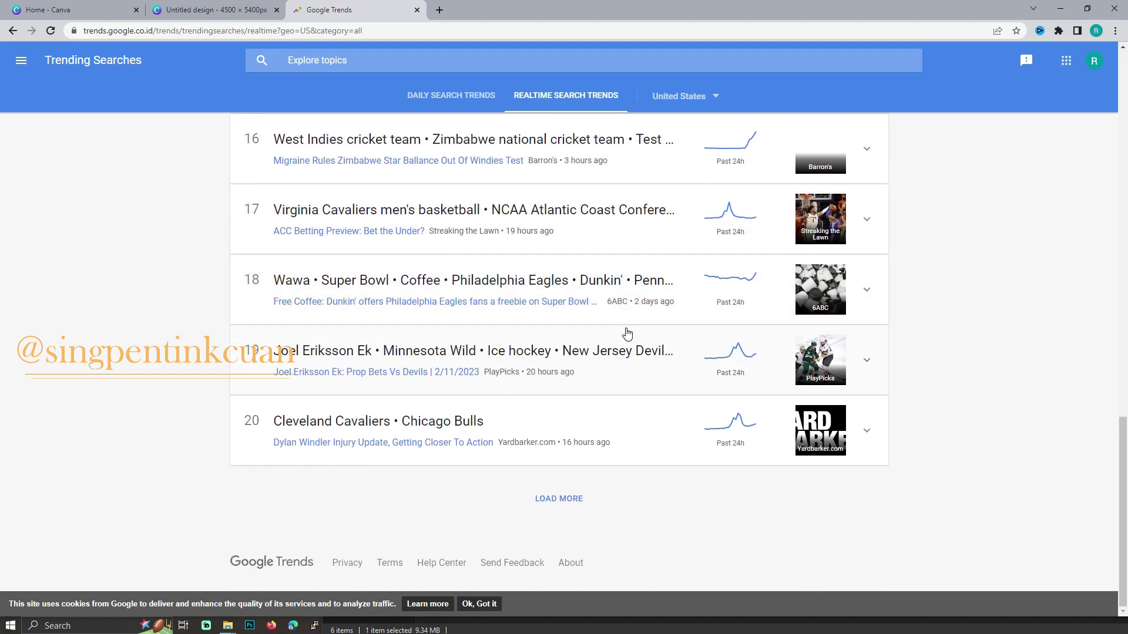
scroll(627, 333, "up", 1)
scroll(627, 333, "down", 1)
Explore 't shirt' in Google Trends limited to the past 7 days.
left_click(355, 64)
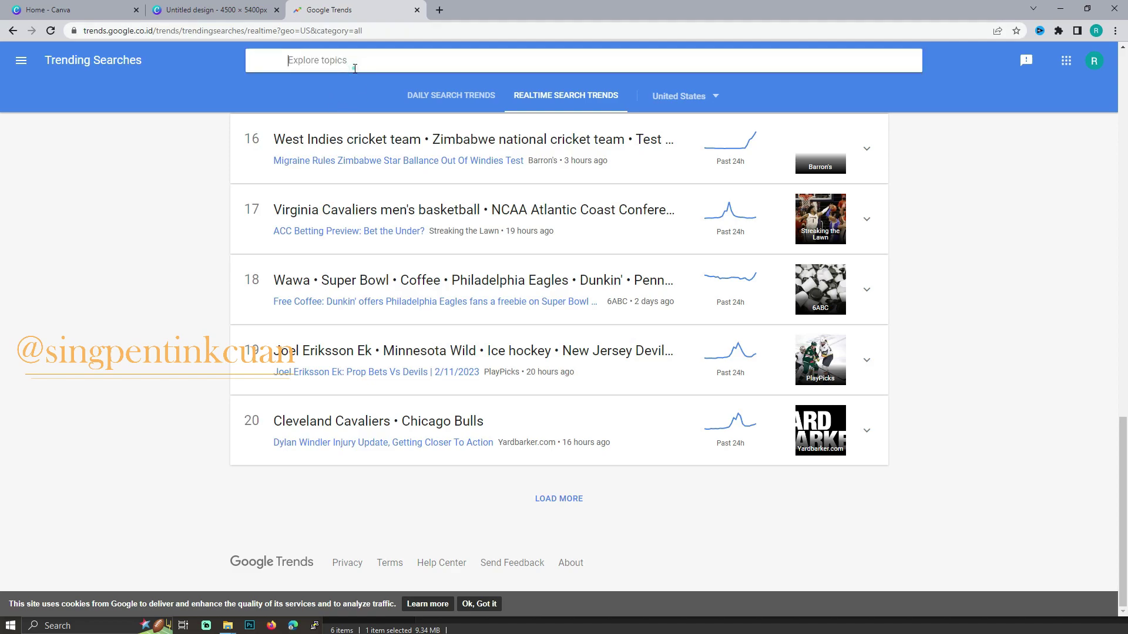
type("t shir")
type("t")
key("Return")
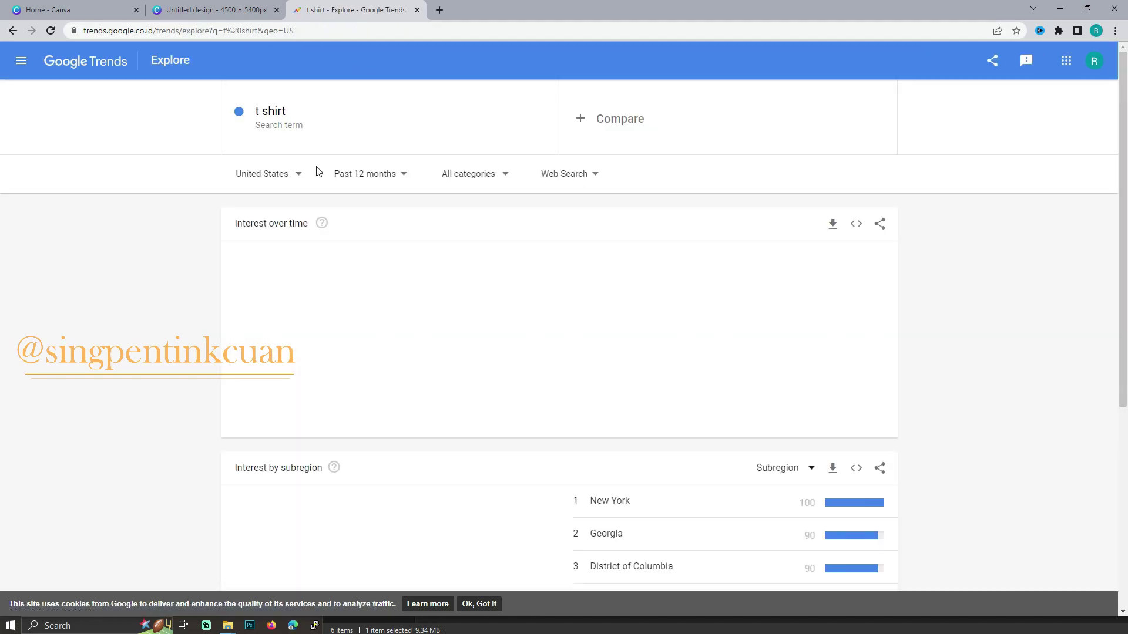
left_click(393, 171)
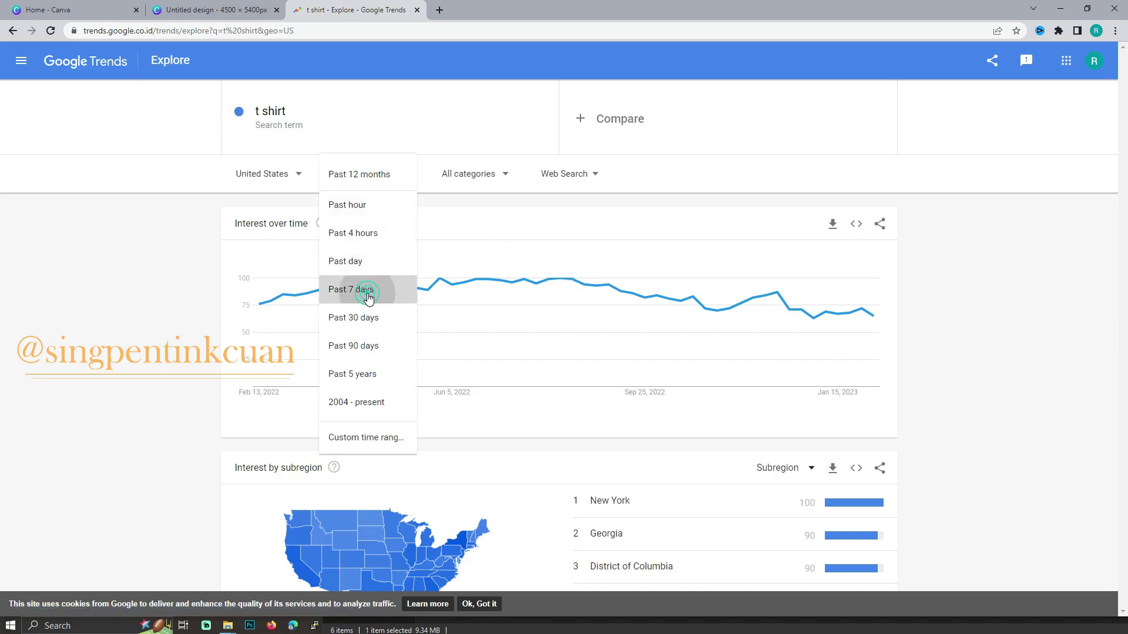
left_click(368, 298)
scroll(772, 335, "down", 2)
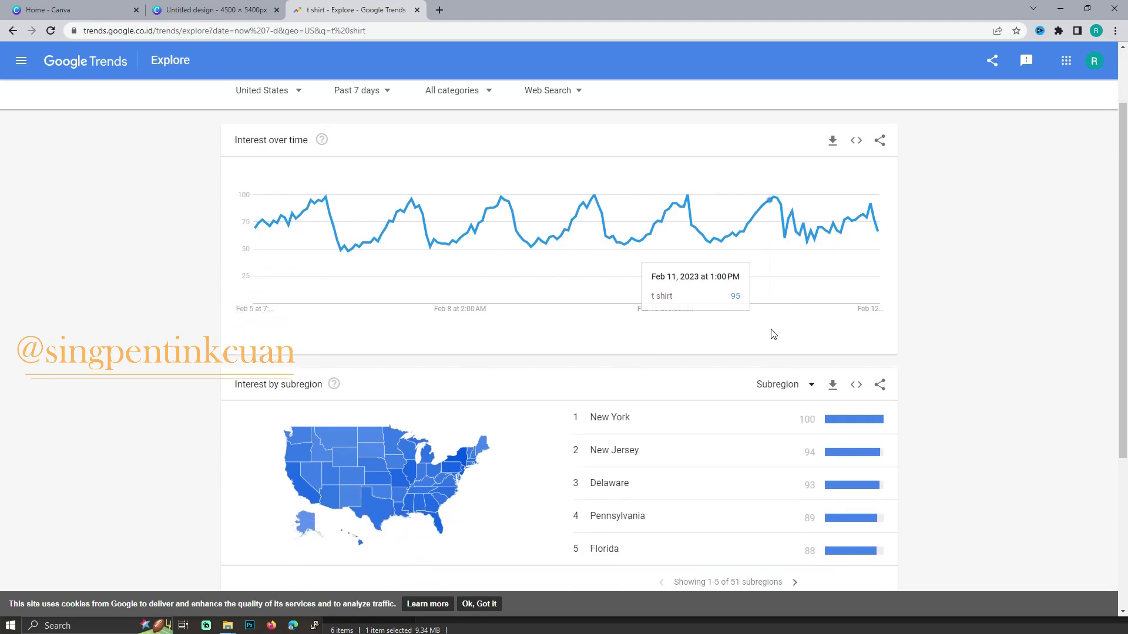
scroll(781, 332, "down", 4)
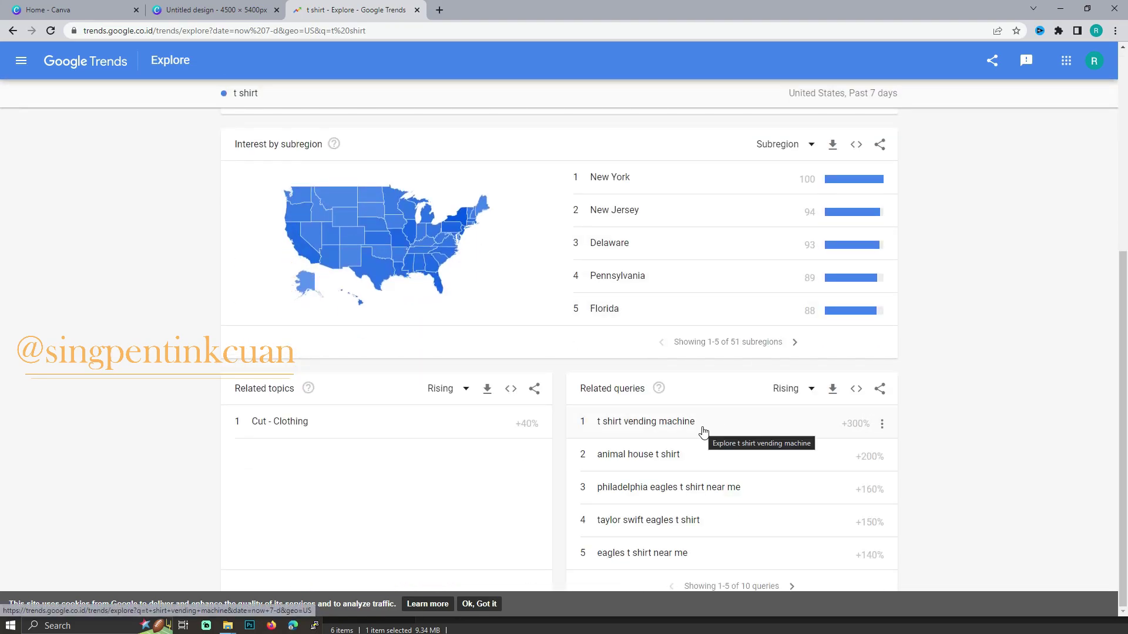
Look at the related query 'animal house t shirt', then return to the t shirt results.
left_click(702, 464)
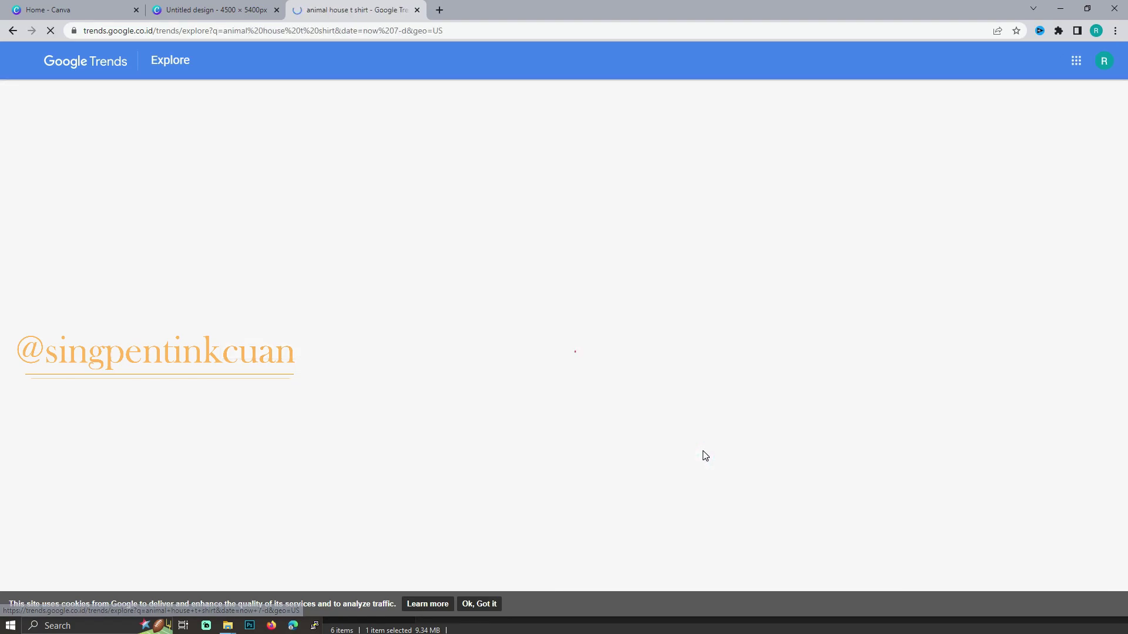
scroll(549, 257, "down", 3)
scroll(601, 264, "down", 1)
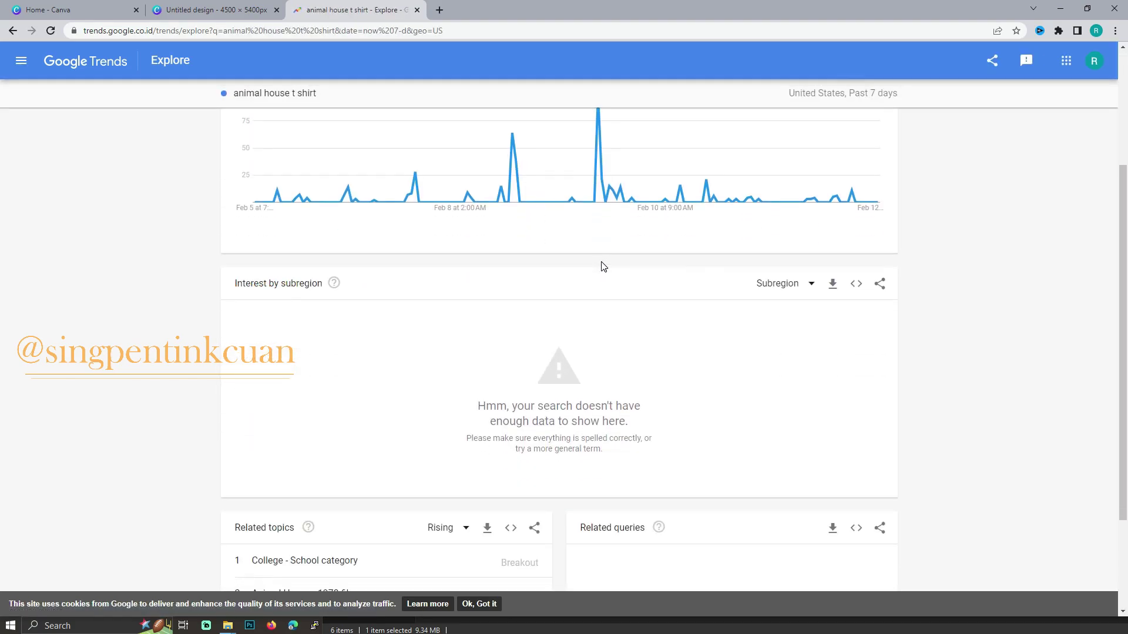
scroll(603, 266, "down", 1)
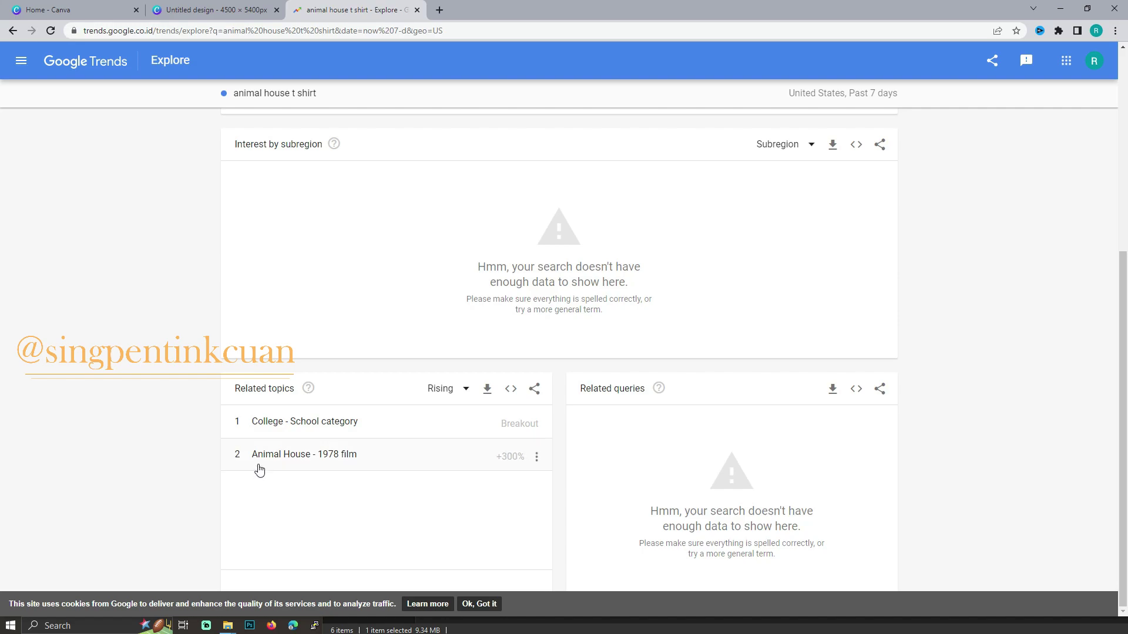
left_click(13, 32)
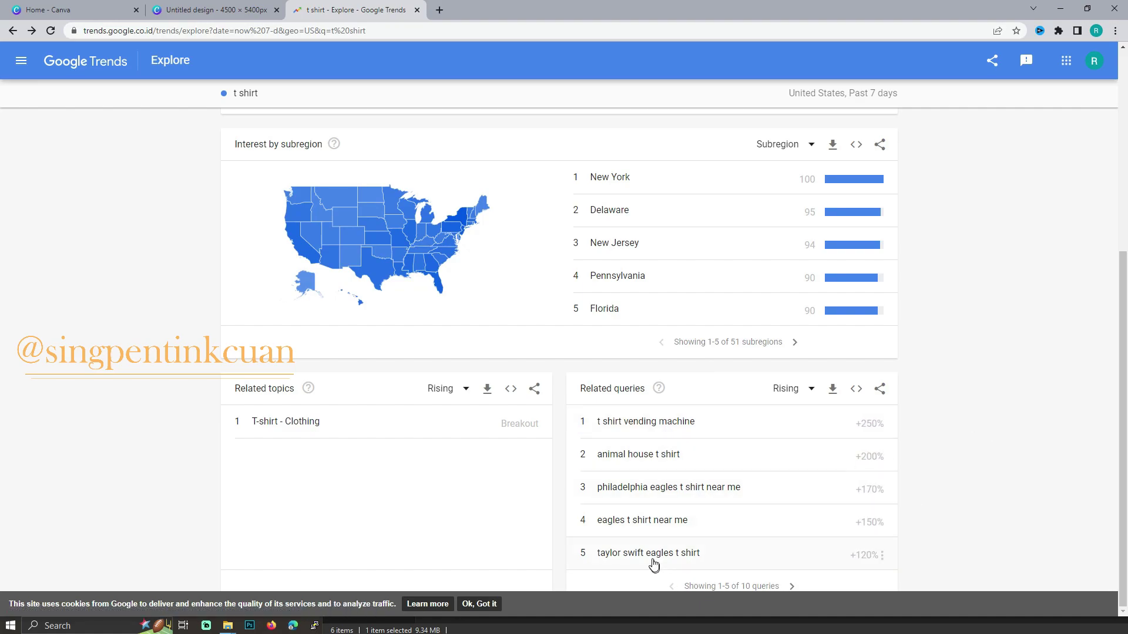
mouse_move(642, 520)
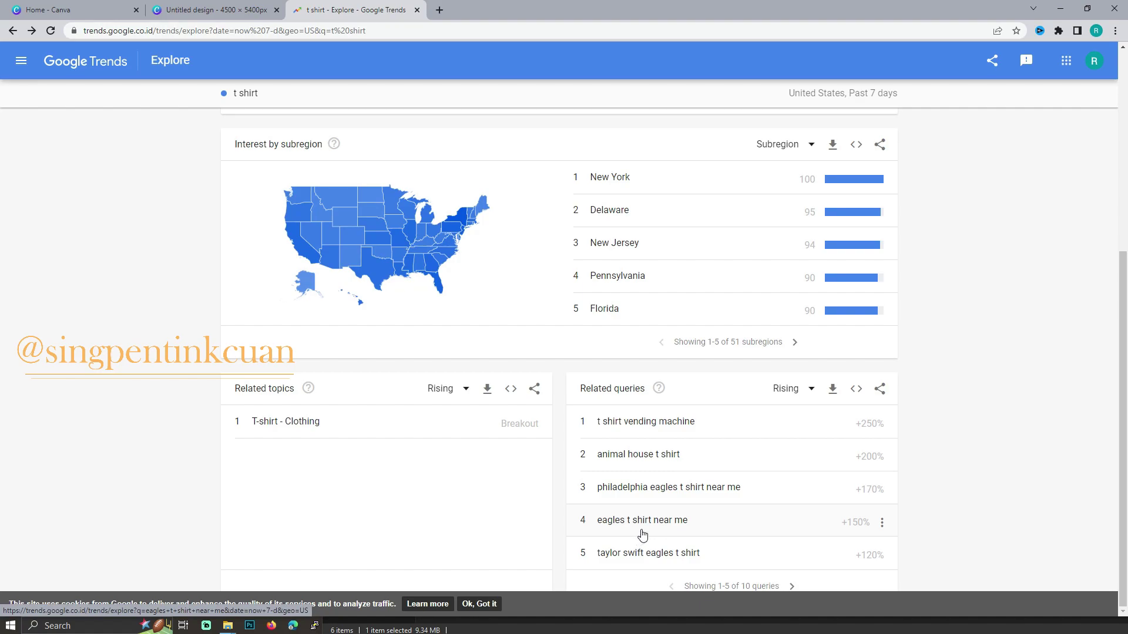
Open the related query 'eagles t shirt near me' and select its search term.
left_click(702, 517)
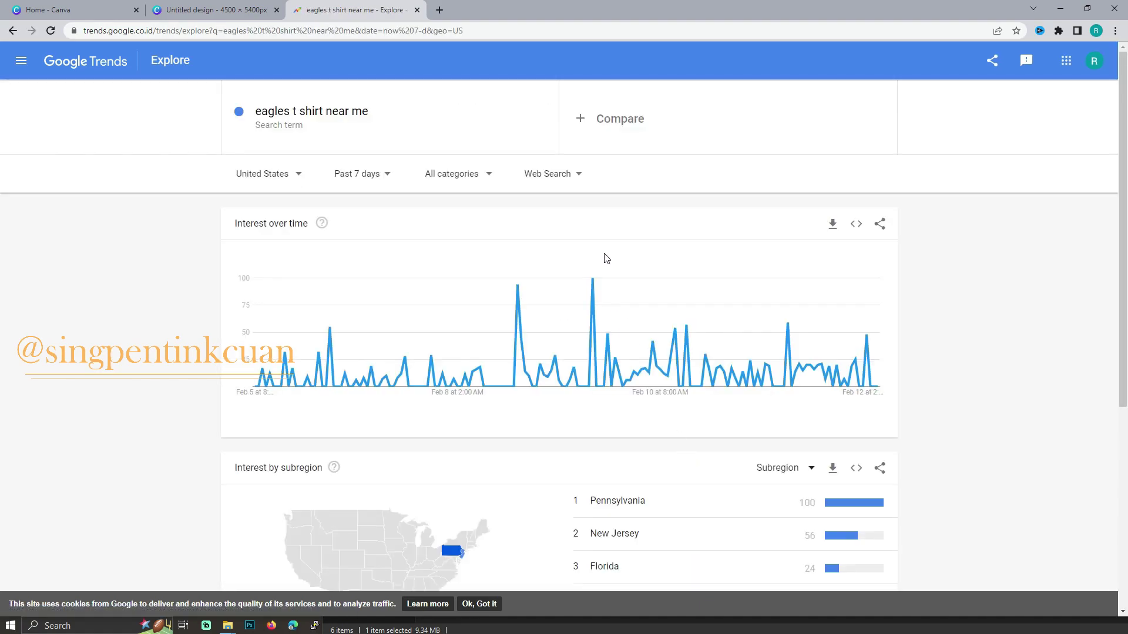
scroll(606, 258, "down", 4)
scroll(606, 258, "down", 2)
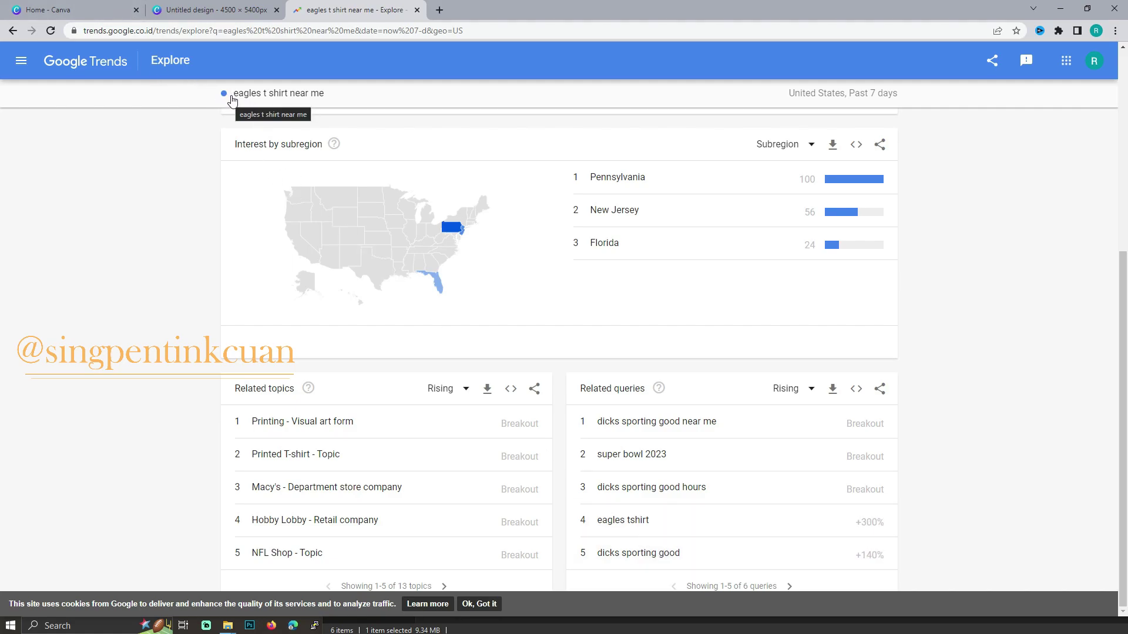
left_click_drag(232, 95, 263, 106)
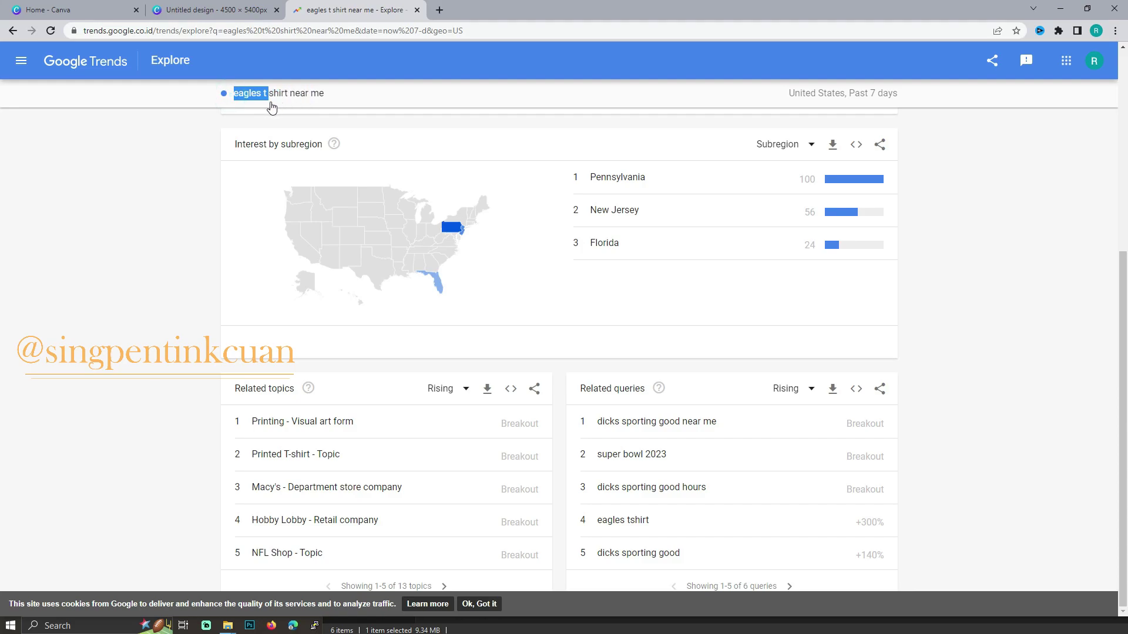
left_click(264, 115)
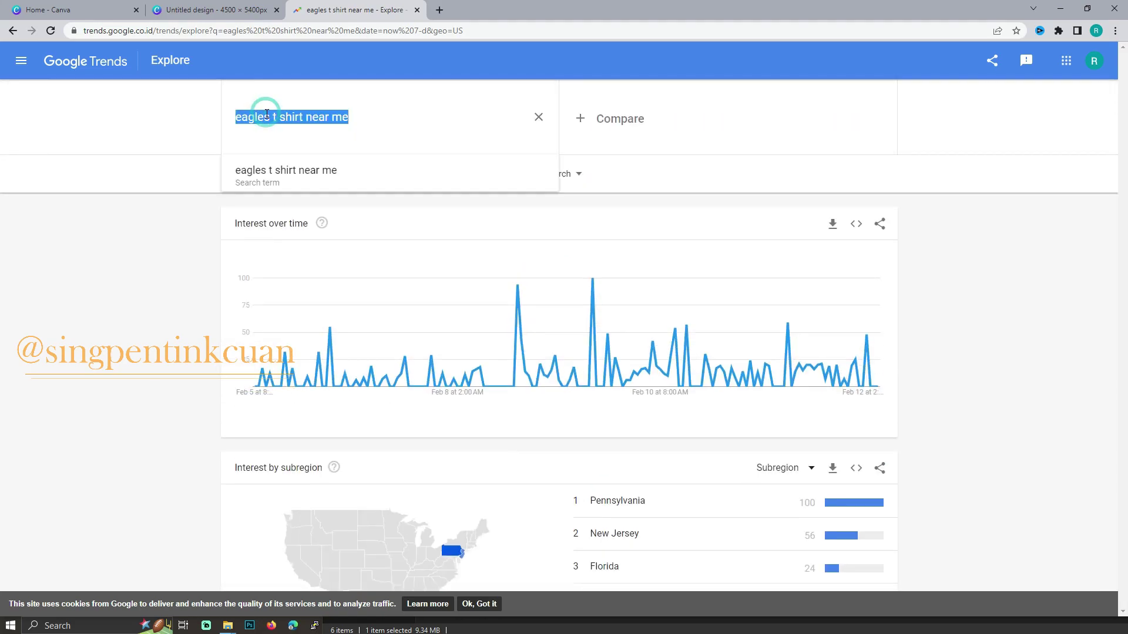
right_click(265, 114)
Google 'eagles t shirt near me', answer the location prompt, and view its image results.
left_click(355, 220)
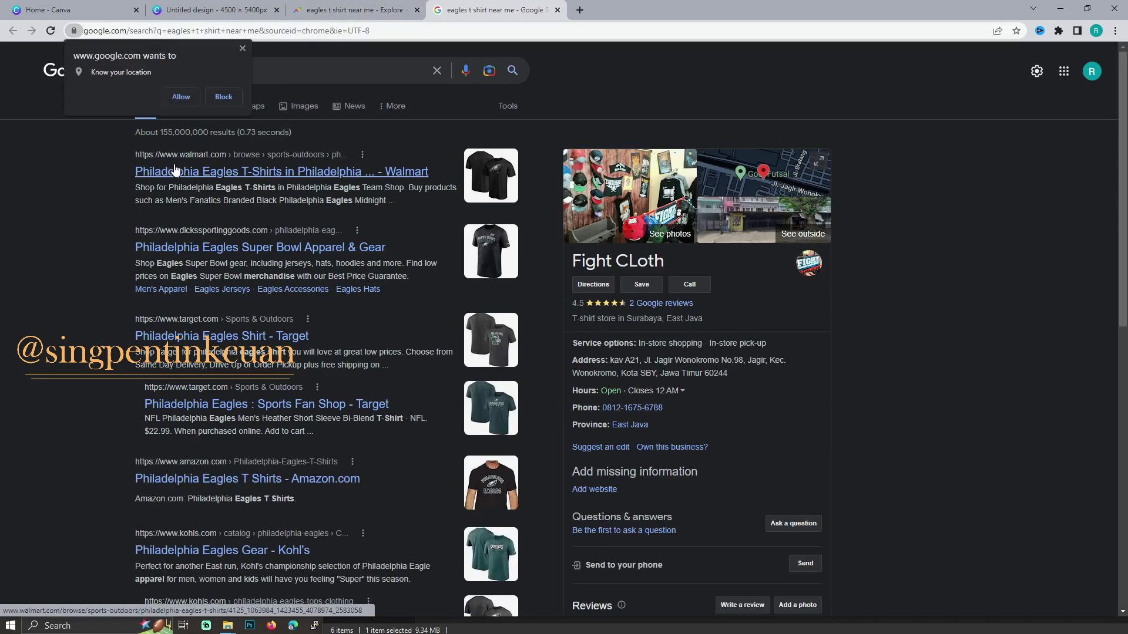
left_click(242, 48)
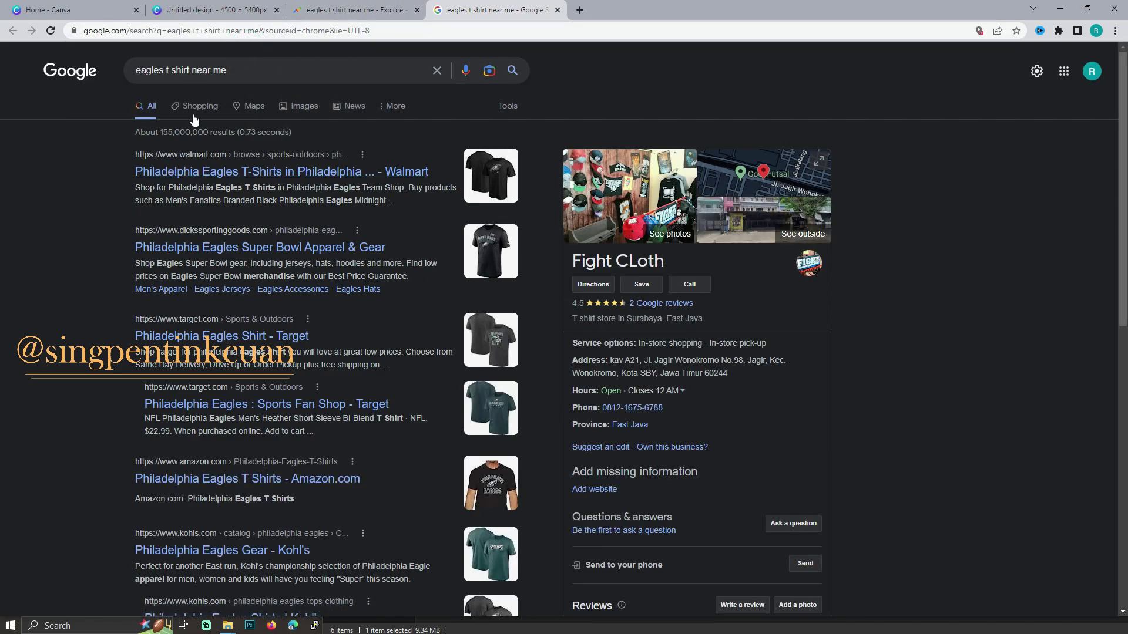
left_click(300, 106)
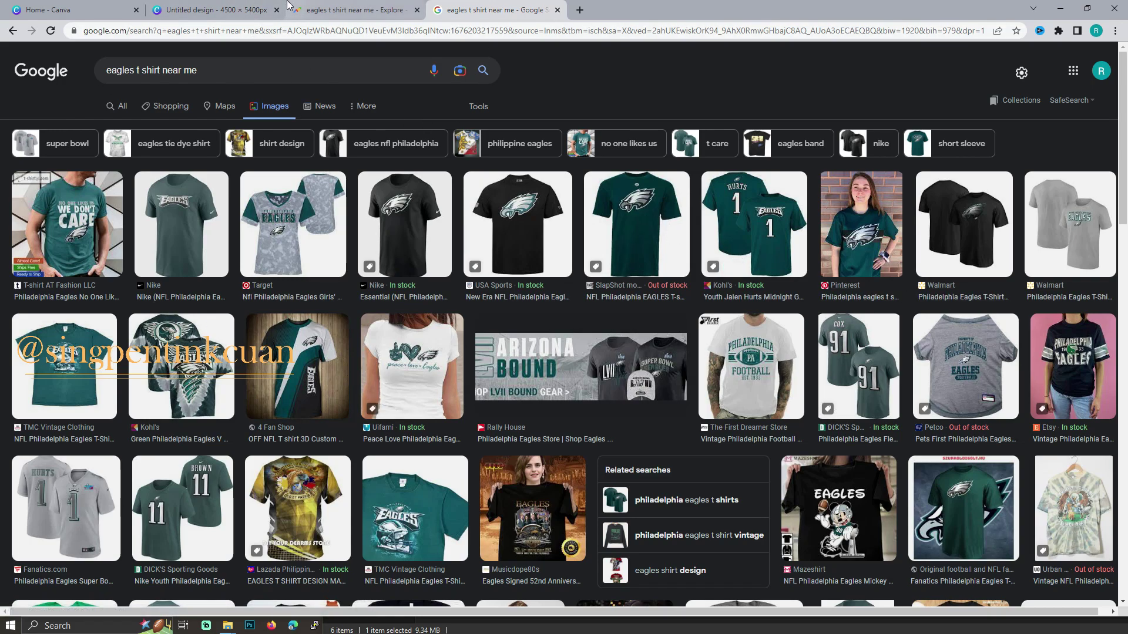
left_click(367, 15)
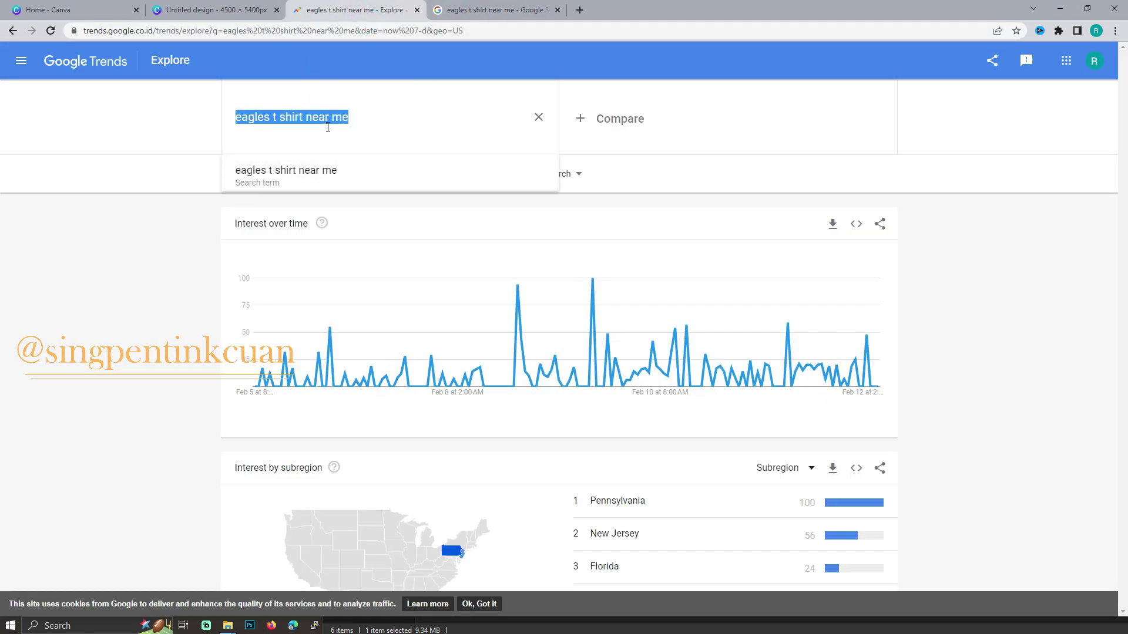
right_click(322, 118)
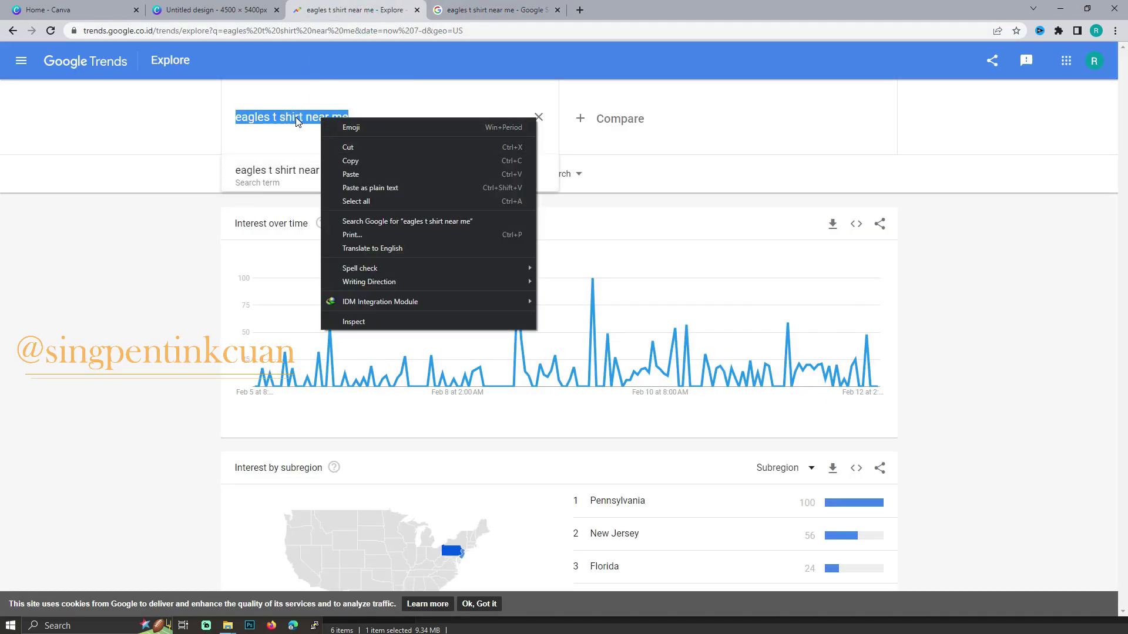
left_click(460, 9)
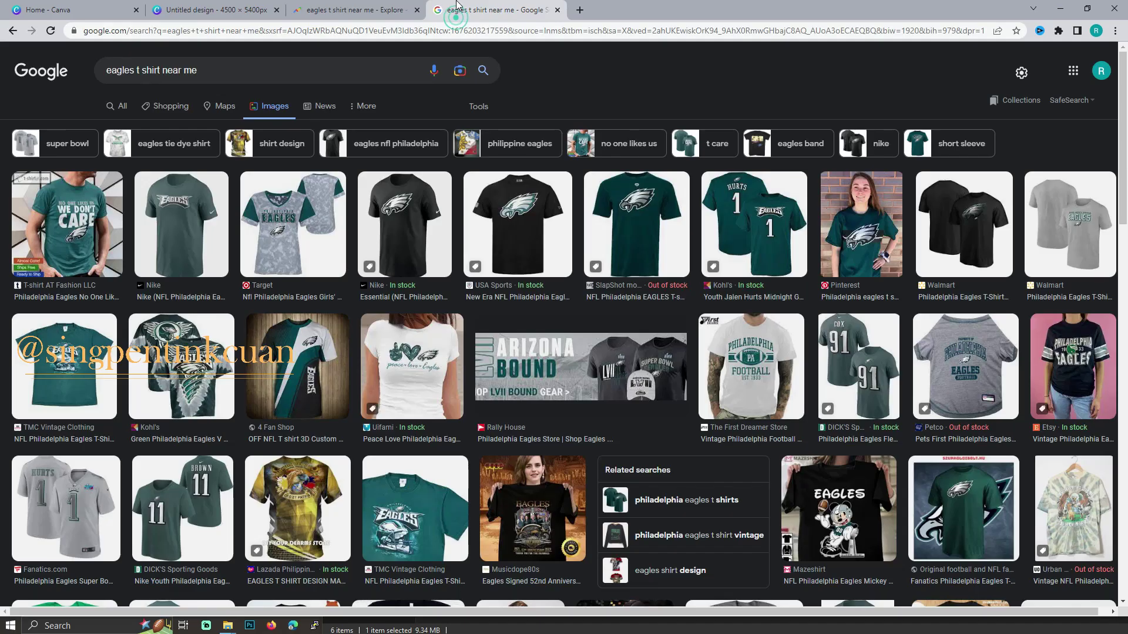
Check the Shopping and All results, select the query, and switch to the Canva design.
left_click(169, 106)
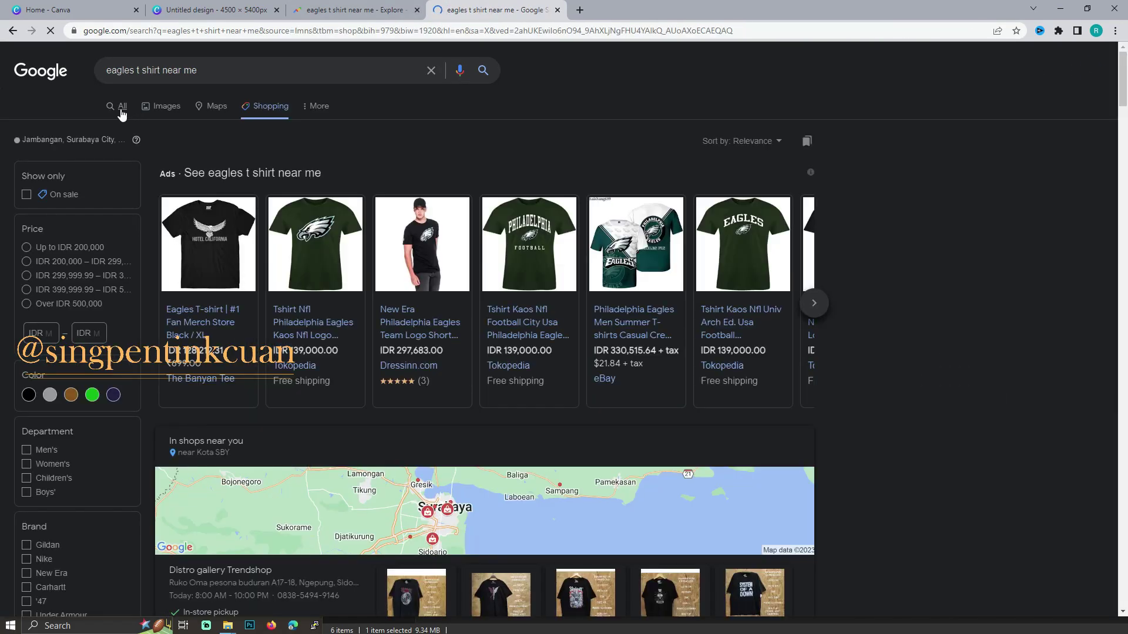
left_click(122, 112)
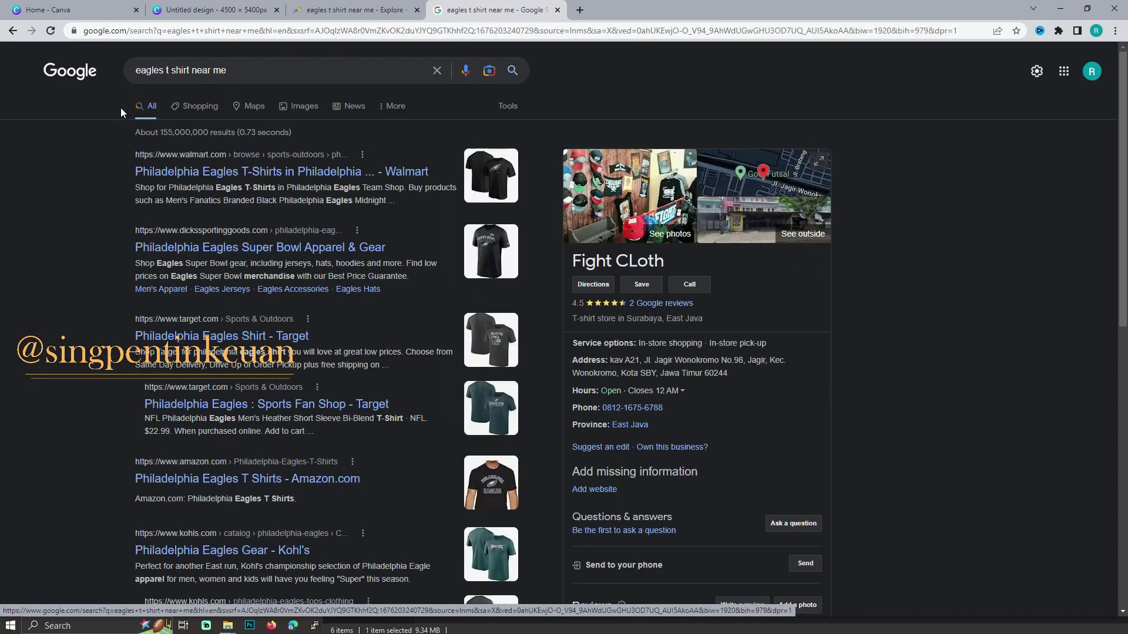
triple_click(253, 80)
key("ctrl+c")
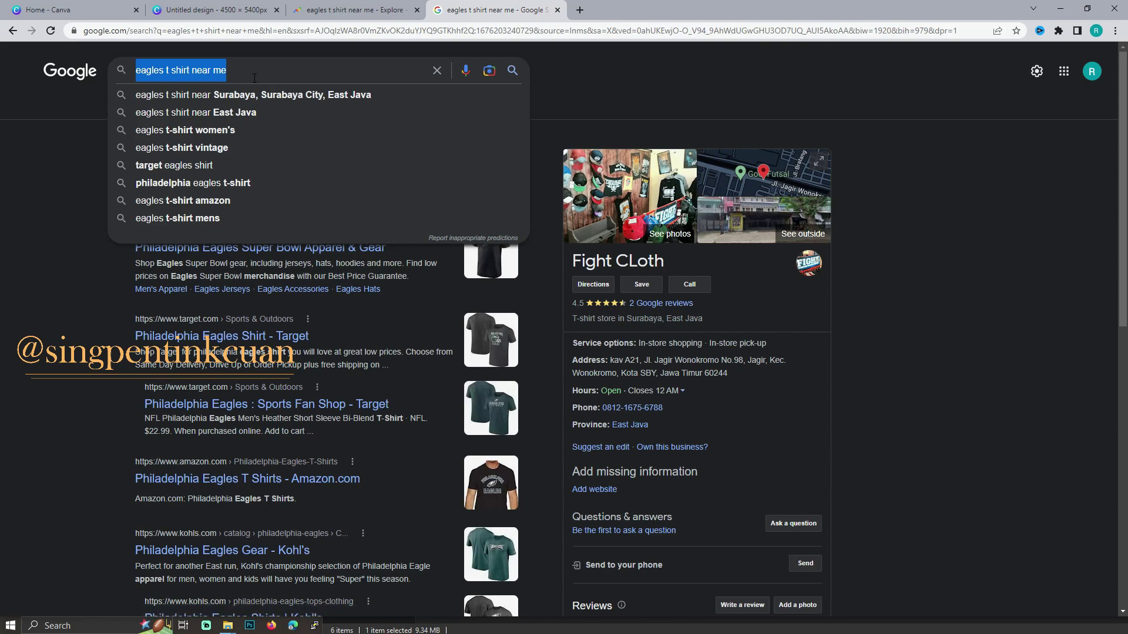
left_click(182, 10)
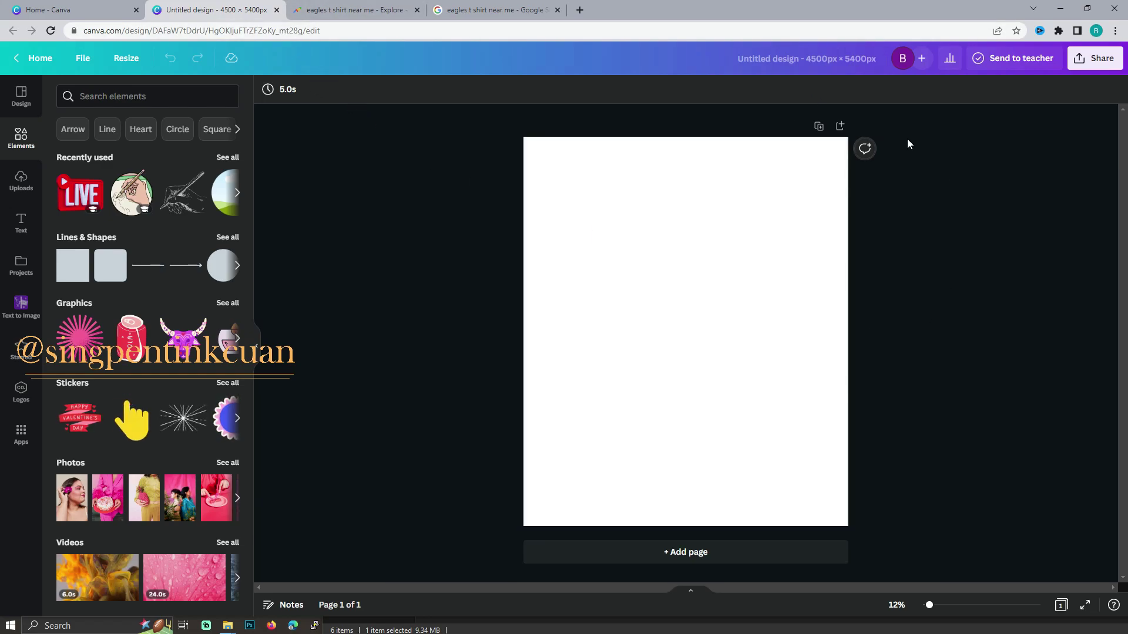
Rename the Canva design to 'eagles t shirt near me' by pasting the query.
left_click(757, 58)
key("ctrl+v")
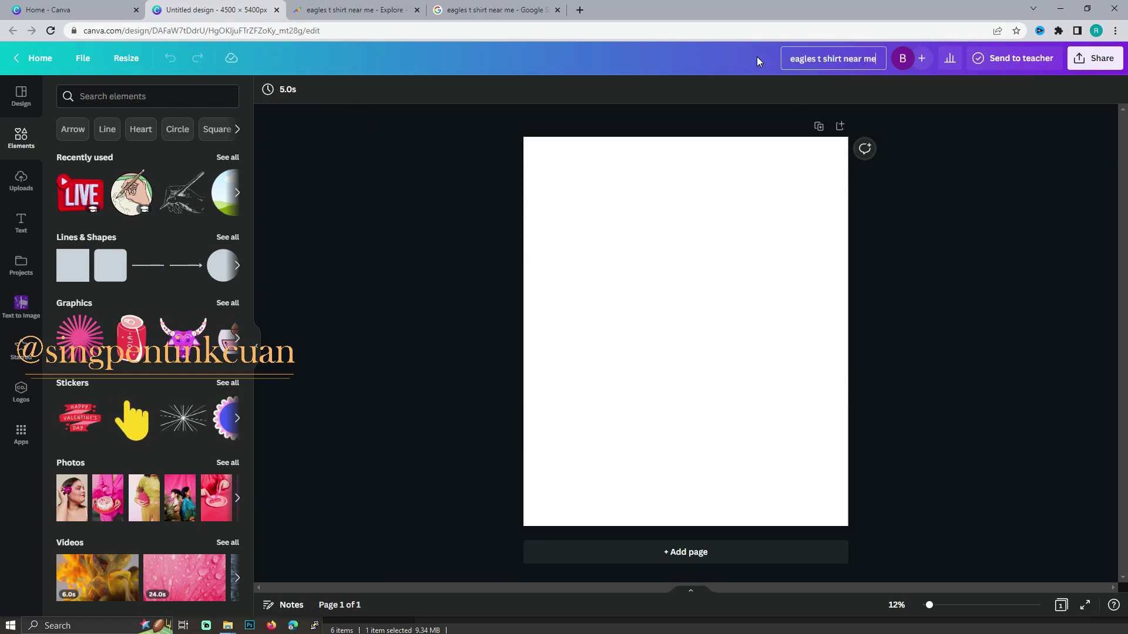
left_click(790, 222)
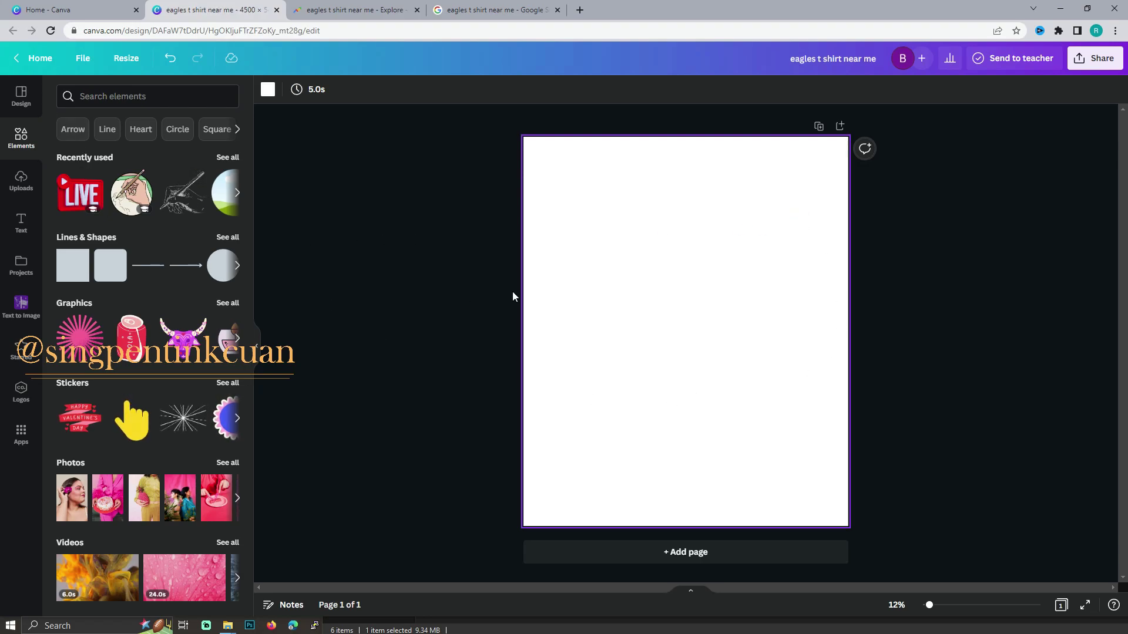
Add an eagle-head graphic from an 'eagle' search, enlarge it, and recolour its yellow eyes red.
left_click(110, 97)
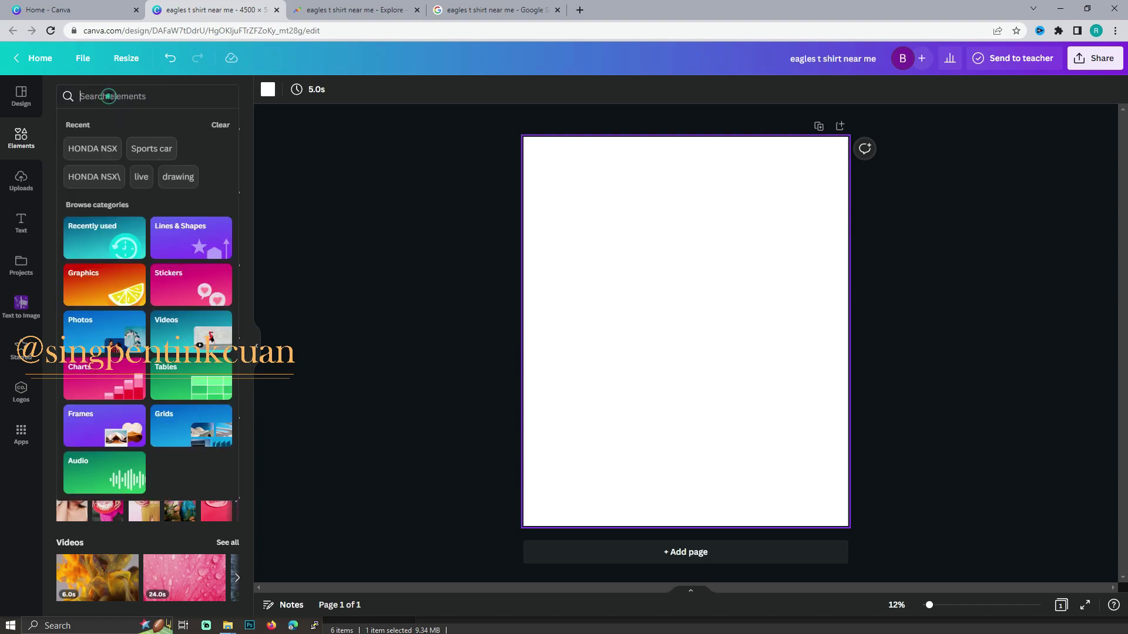
type("eagl")
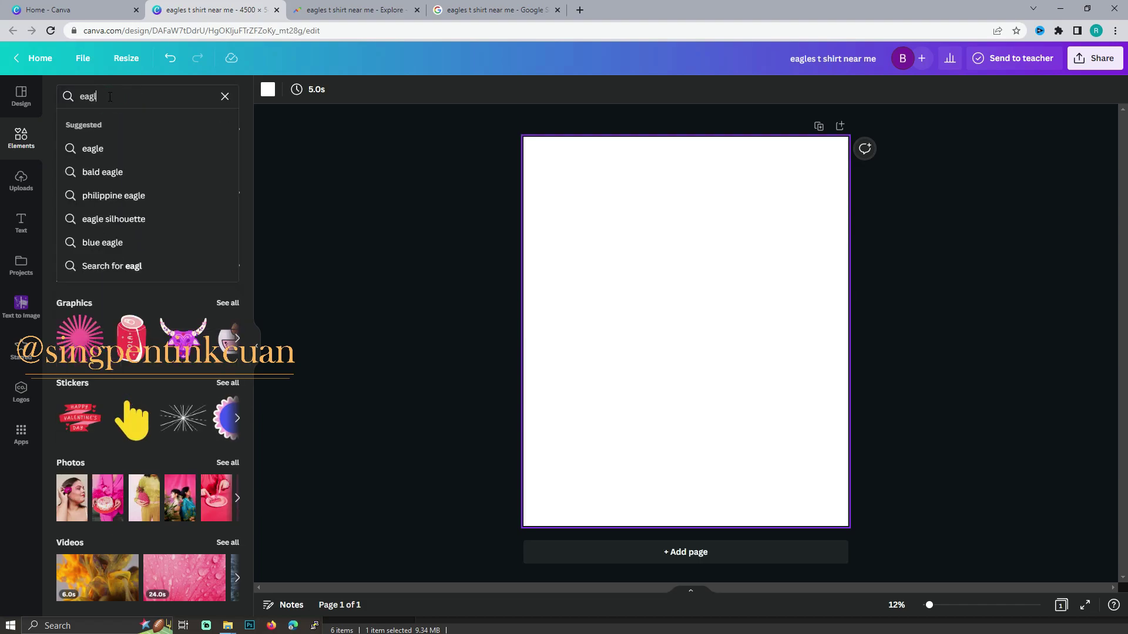
type("e")
key("Return")
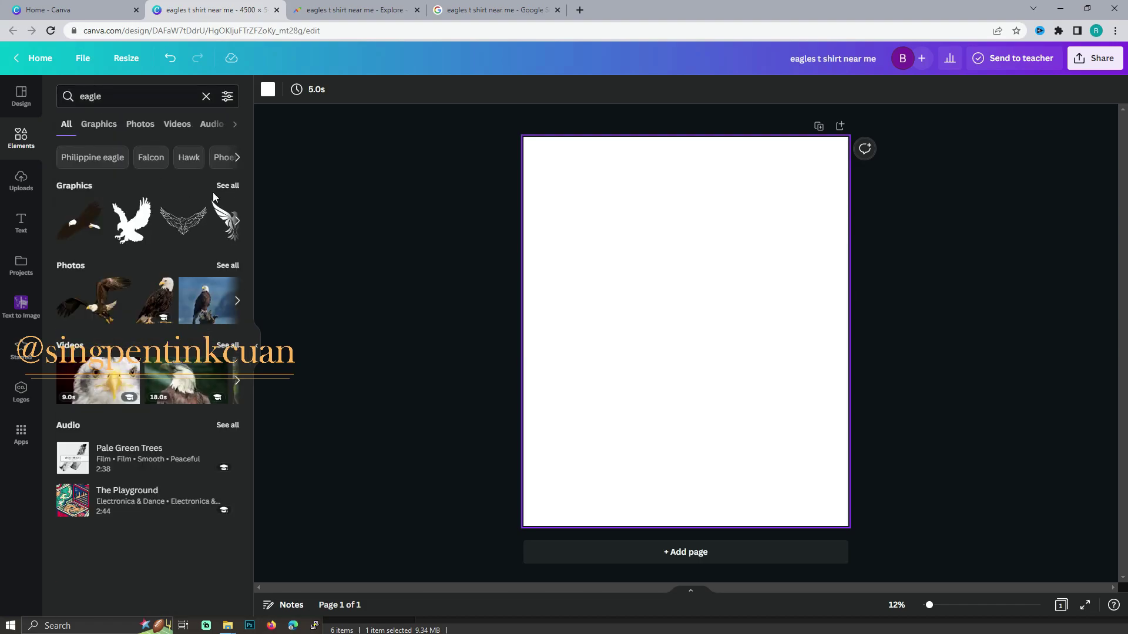
left_click(225, 187)
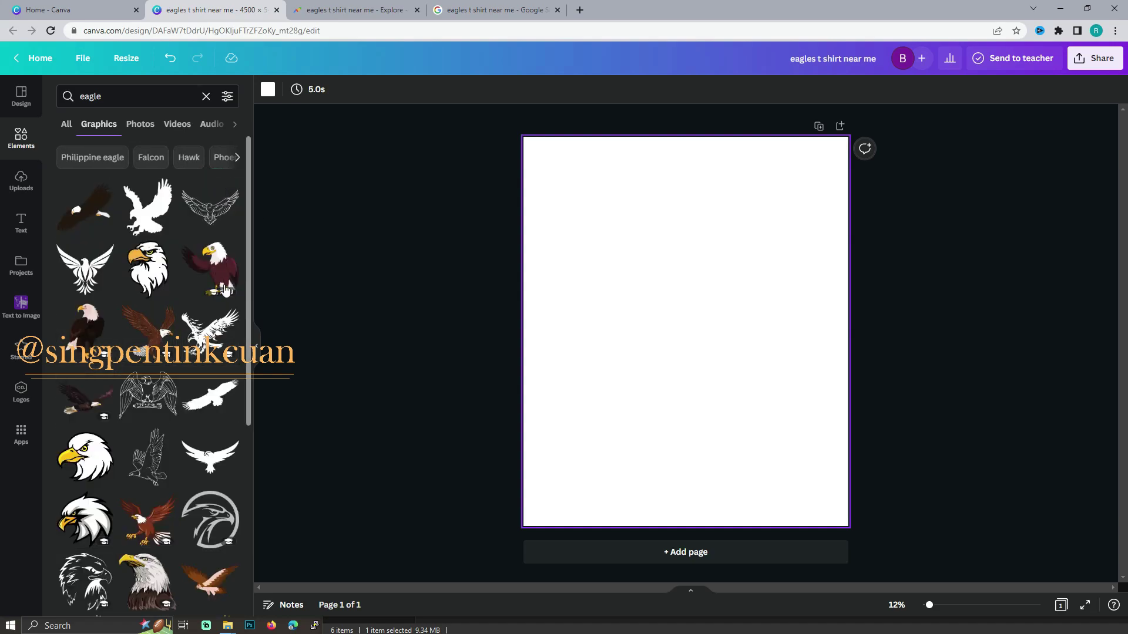
scroll(180, 283, "down", 1)
mouse_move(148, 210)
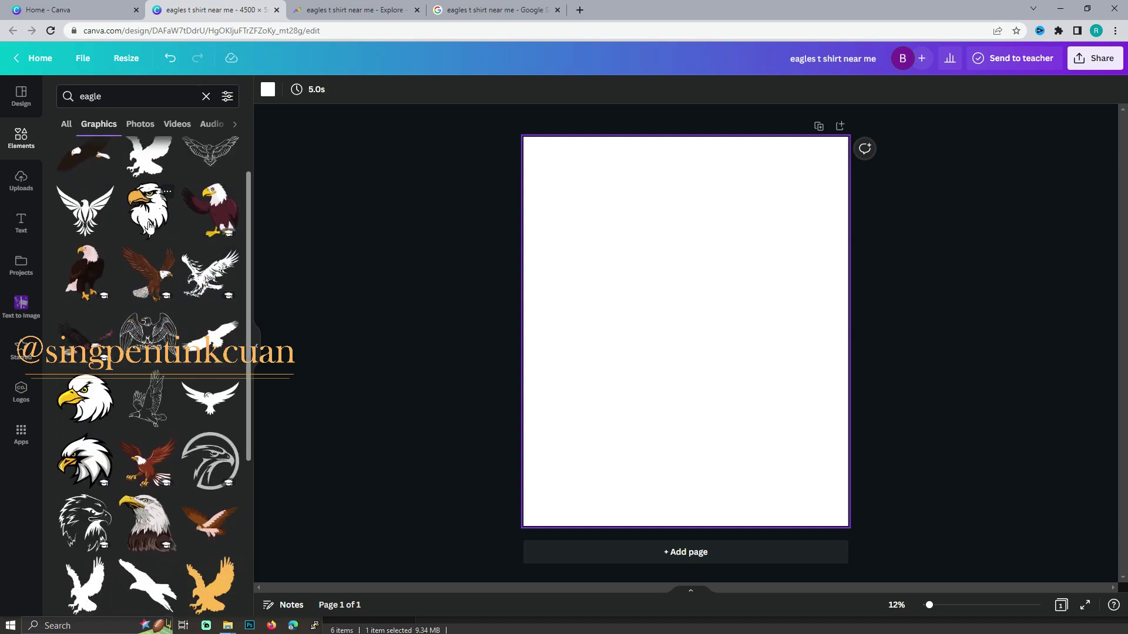
left_click(140, 210)
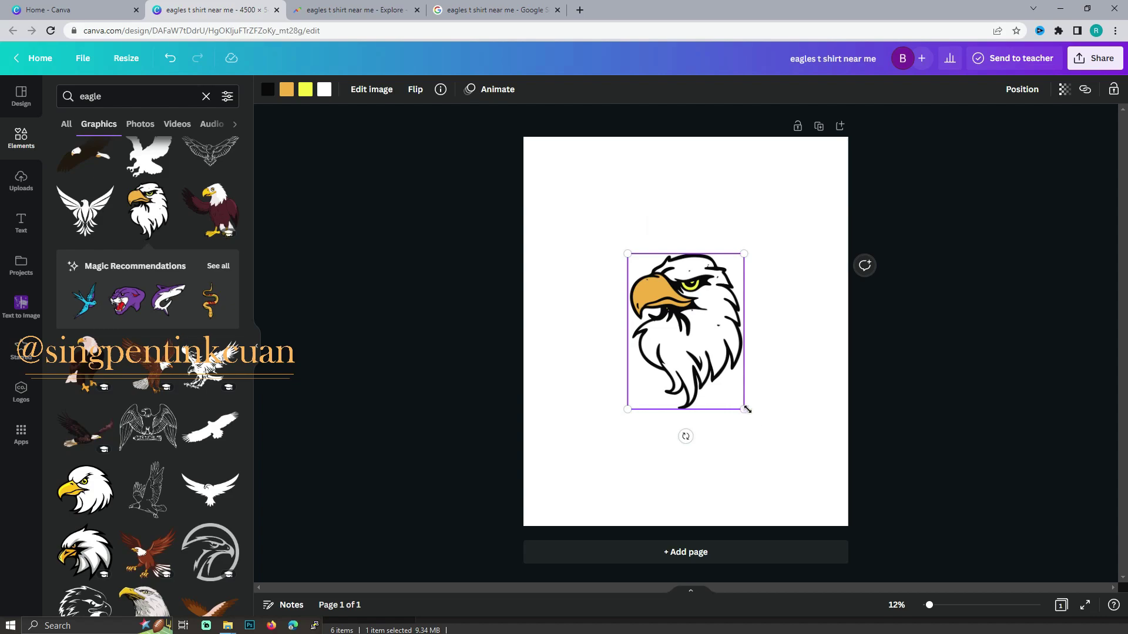
mouse_move(744, 408)
left_mouse_down()
mouse_move(768, 439)
mouse_move(788, 433)
left_mouse_up()
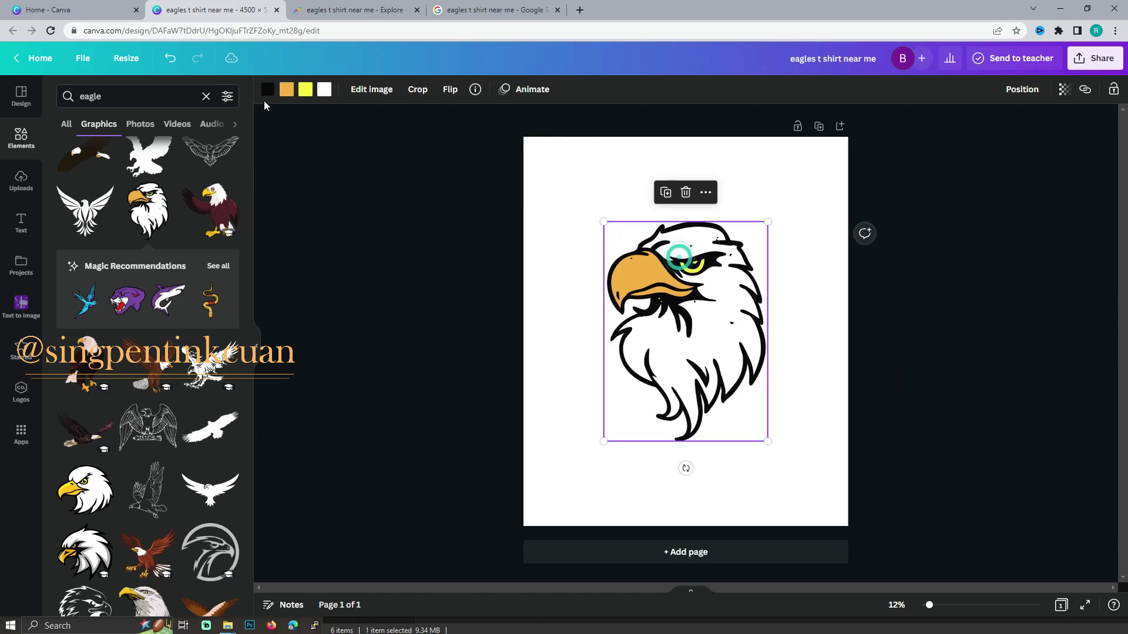
left_click(306, 90)
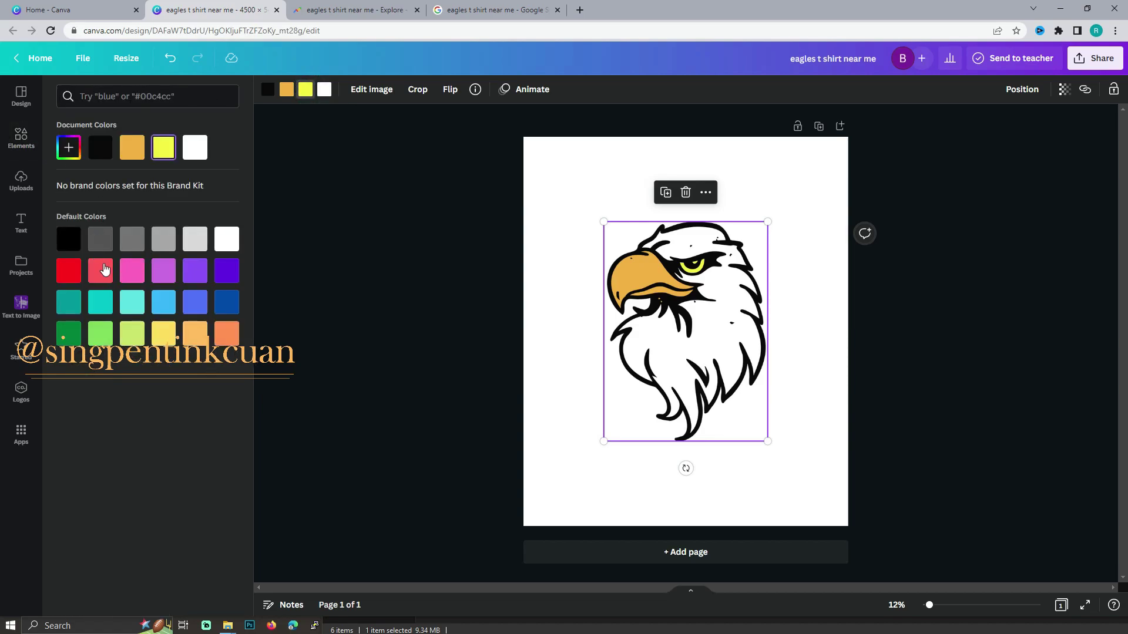
left_click(70, 277)
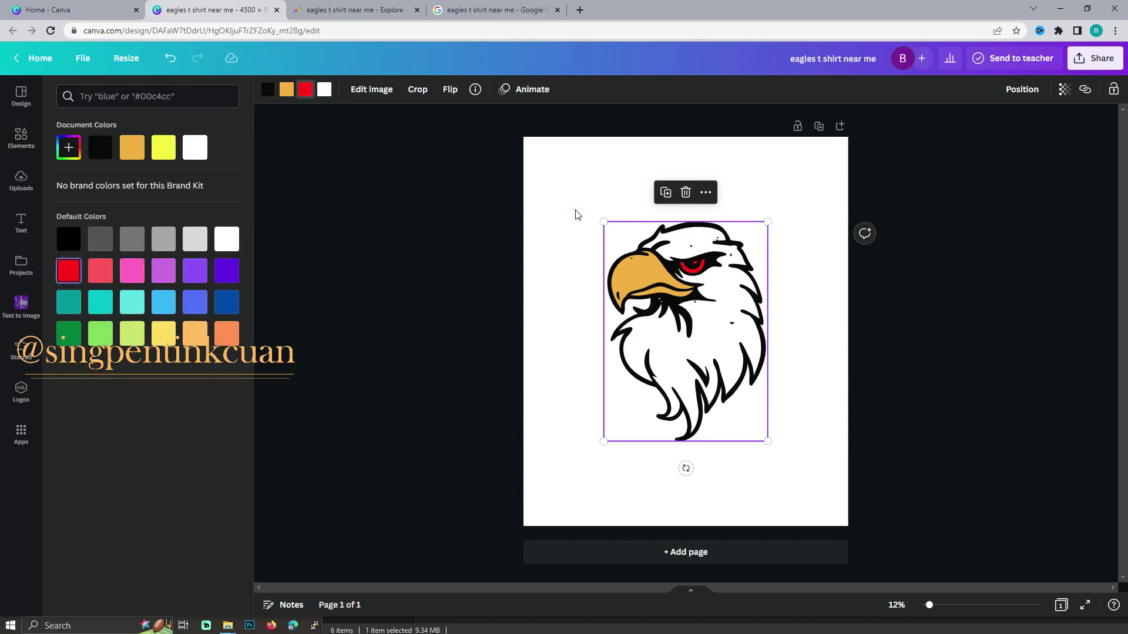
left_click(305, 90)
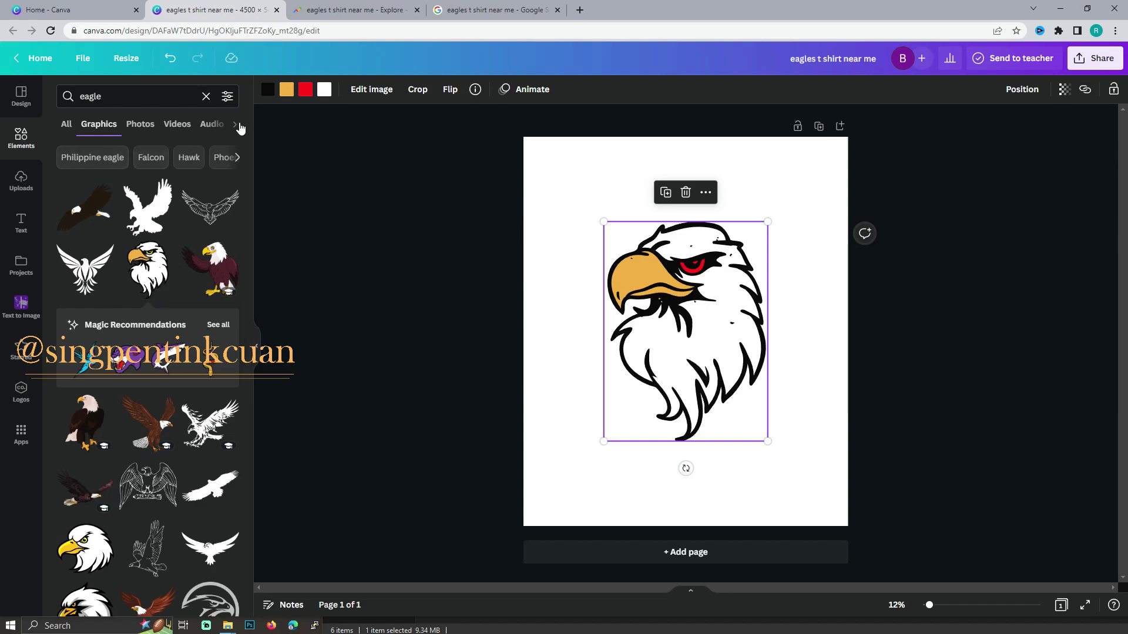
Show Google Images results for 'eagles t shirt near me', glancing at the Trends and Canva tabs.
left_click(494, 10)
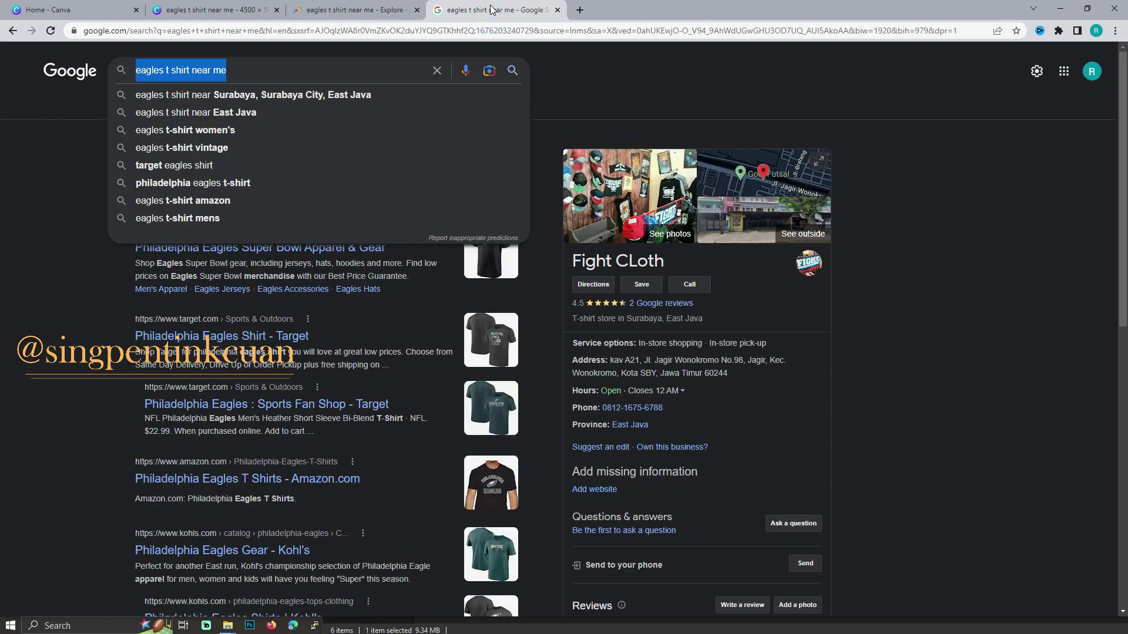
left_click(74, 199)
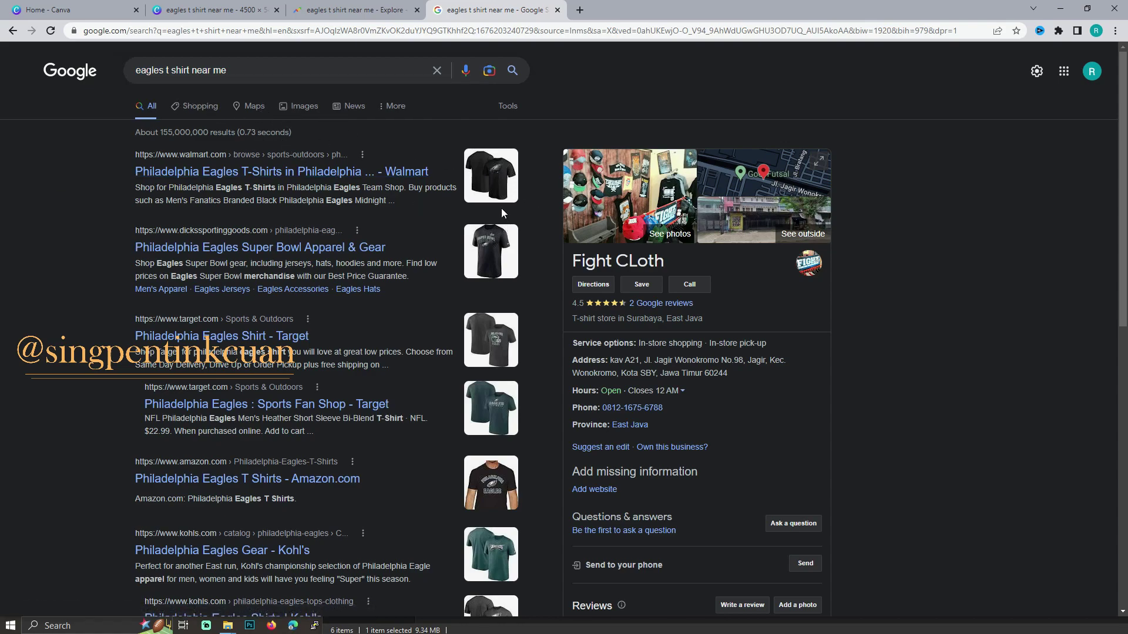
left_click(295, 114)
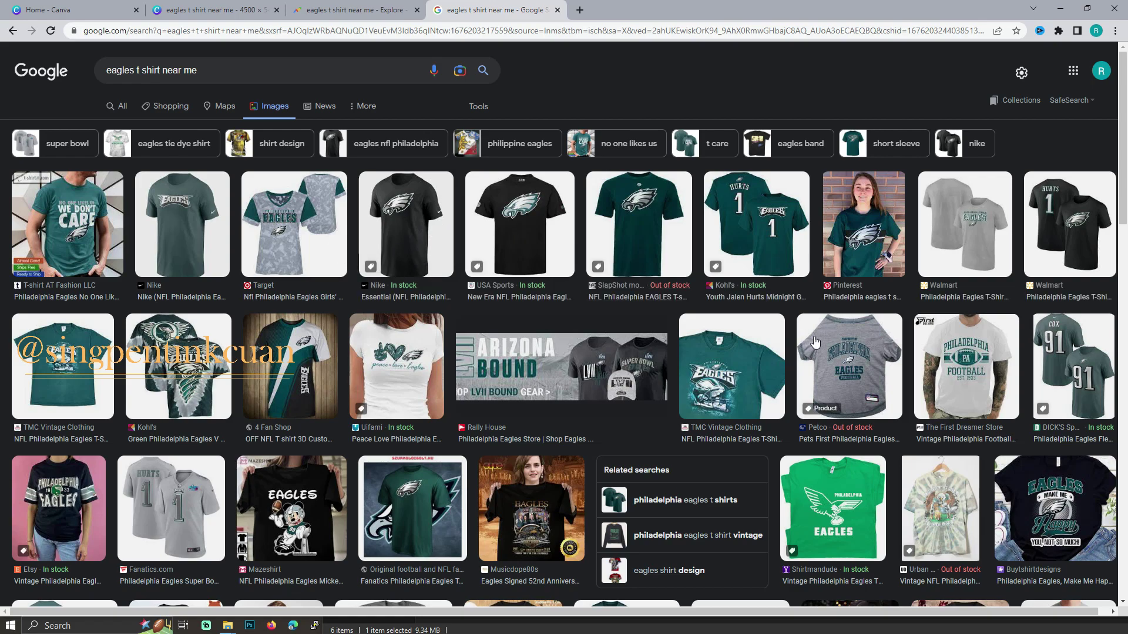
left_click(309, 8)
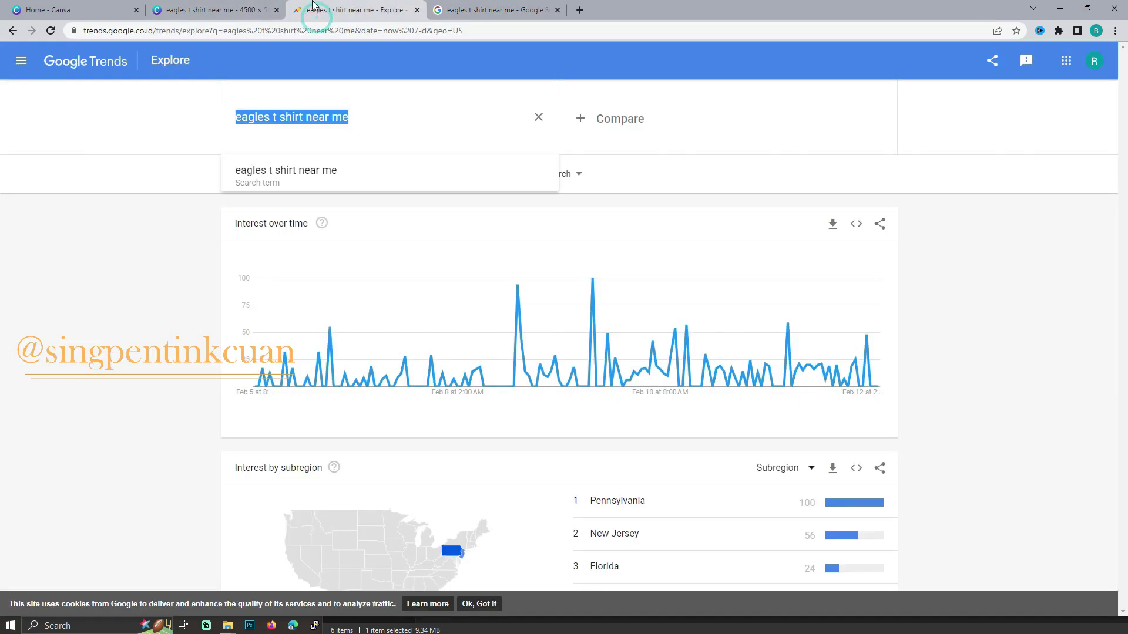
left_click(246, 9)
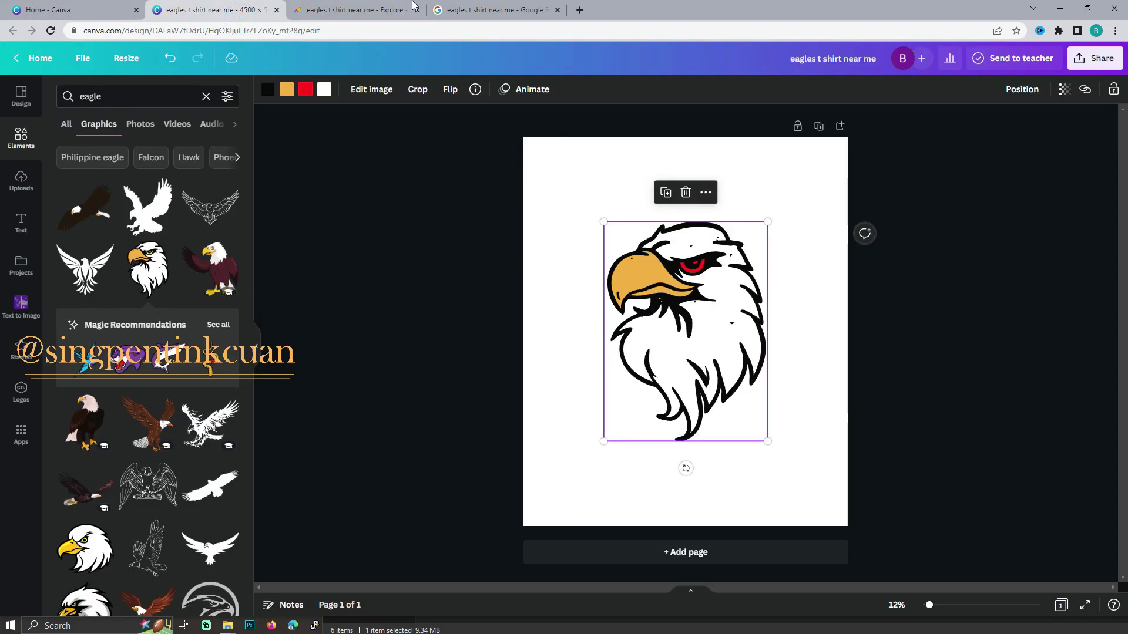
left_click(447, 9)
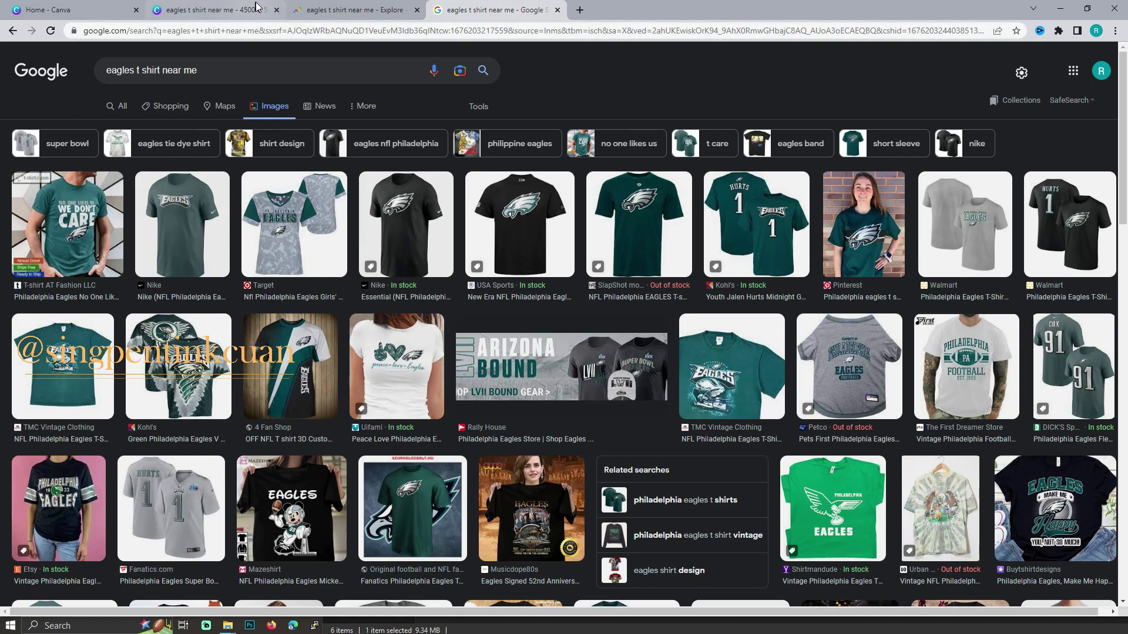
Scroll the shirt image results and launch a blank Notepad window with Win+R.
scroll(284, 376, "down", 2)
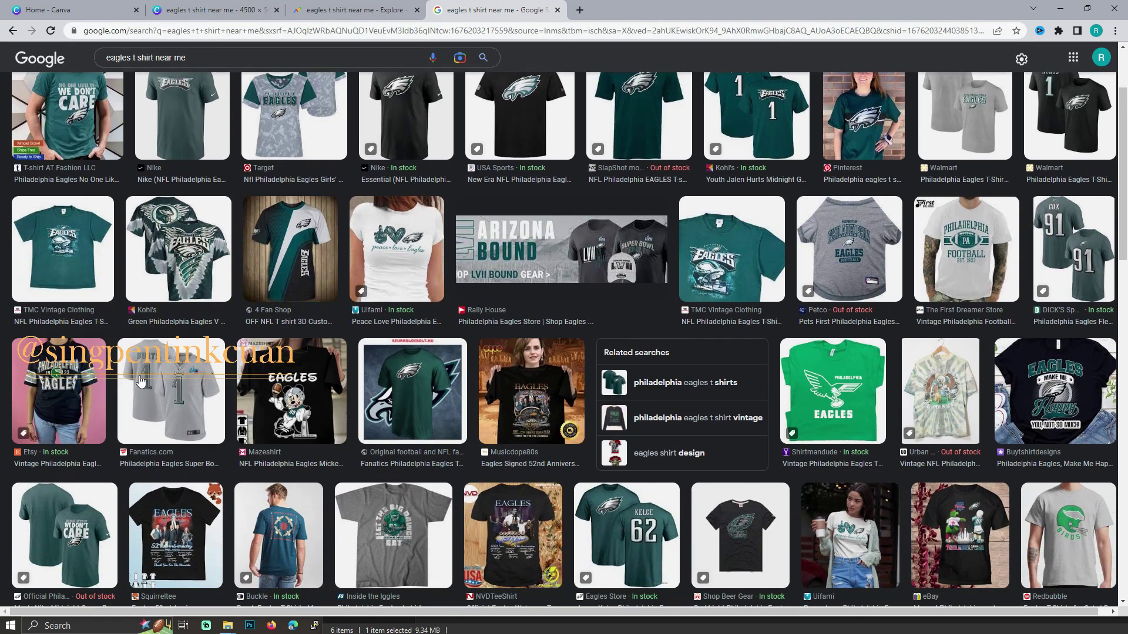
scroll(141, 381, "up", 2)
scroll(97, 241, "down", 2)
key("super+r")
key("Return")
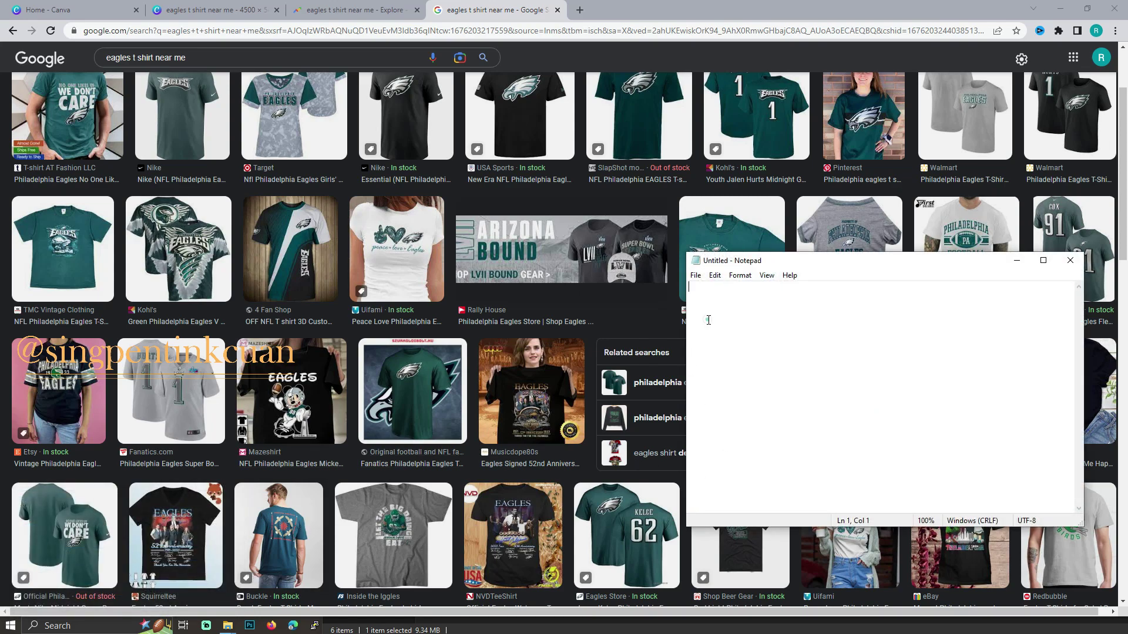
Type 'Philadelphia' and '1933 eagles' on two Notepad lines, then return to Canva.
type("Philadelphia")
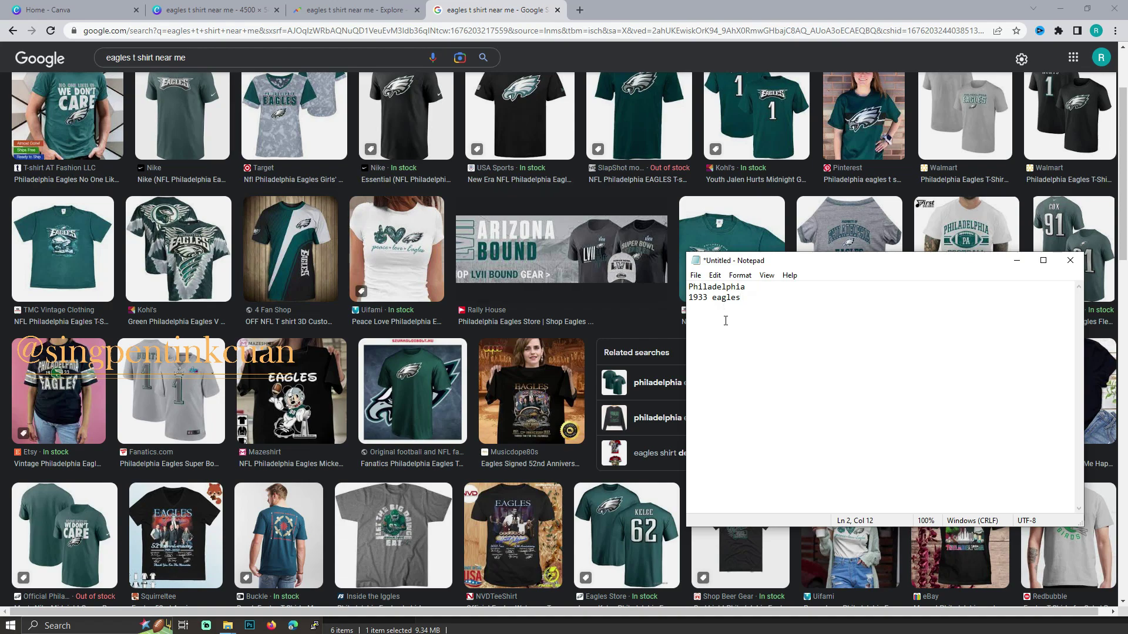
scroll(562, 243, "down", 2)
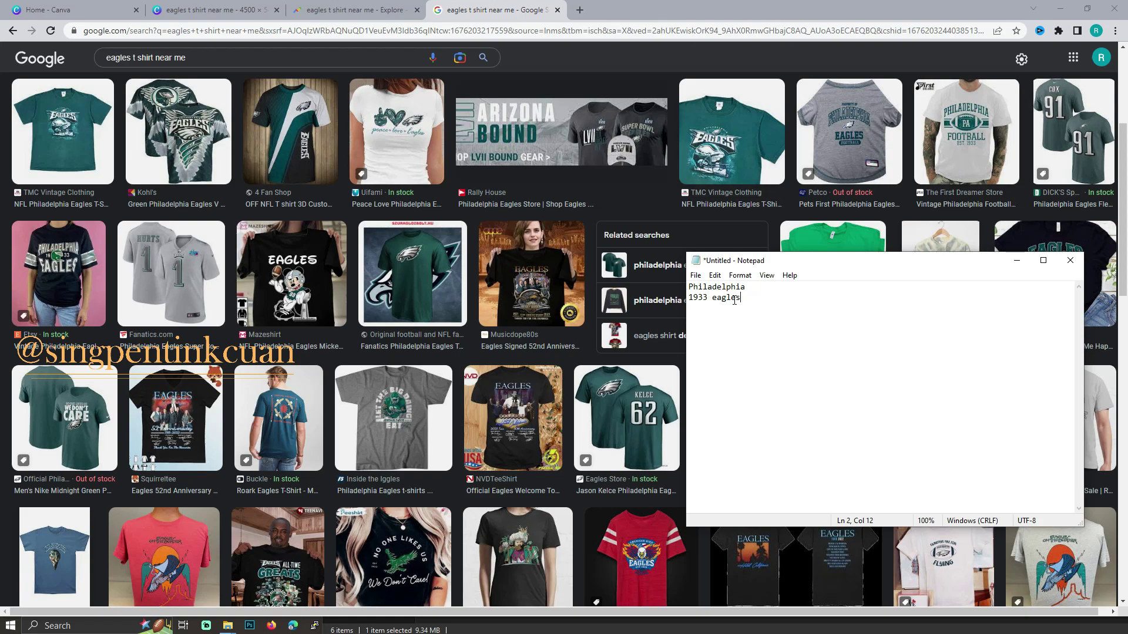
left_click(248, 5)
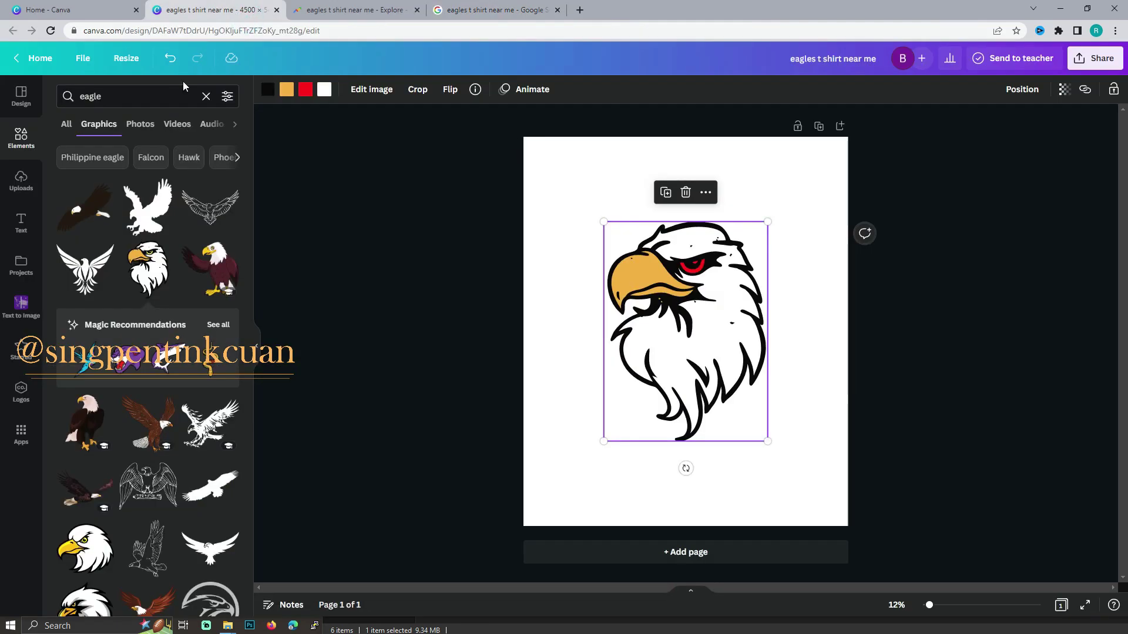
Glance at the eagle t-shirt image results, then slightly enlarge the eagle head in Canva.
left_click(478, 8)
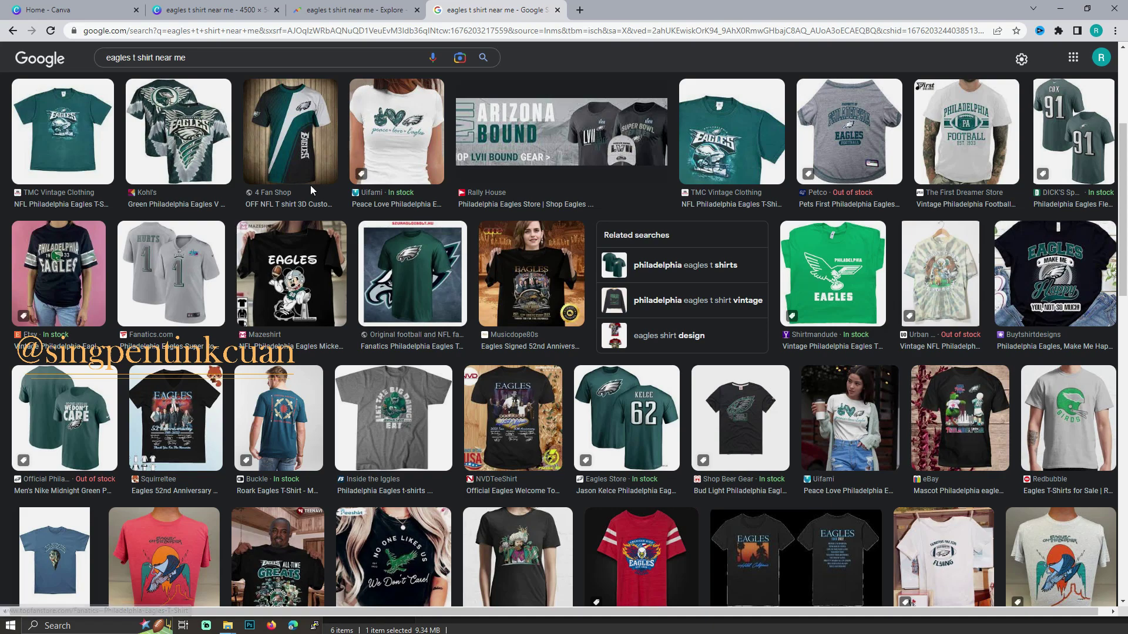
left_click(329, 9)
left_click(237, 4)
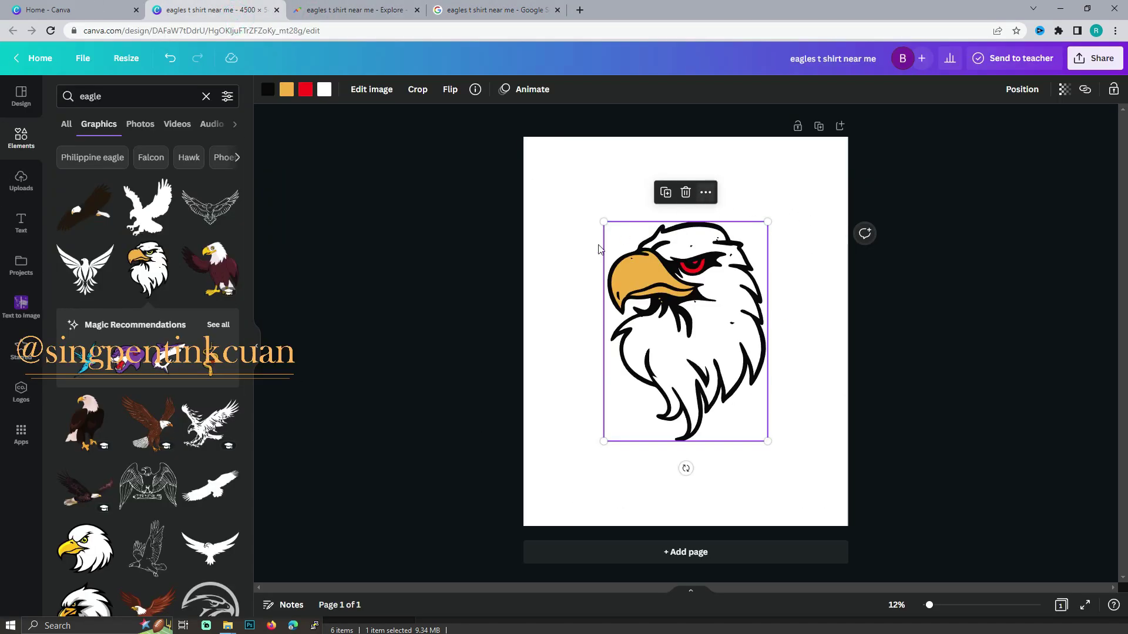
left_click_drag(768, 442, 774, 451)
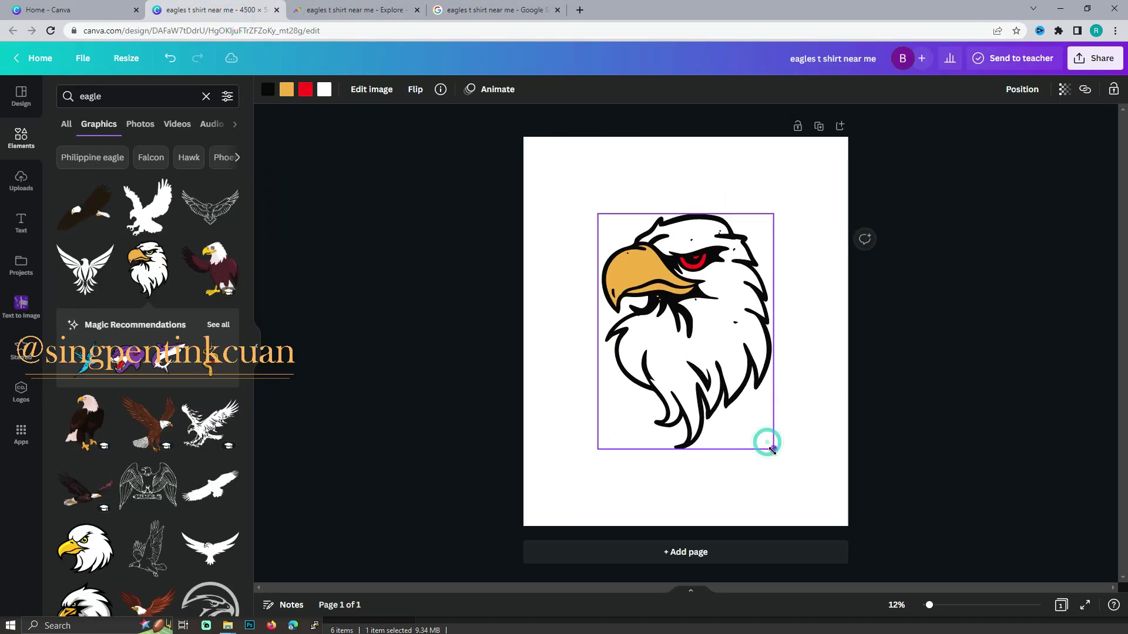
left_click(906, 394)
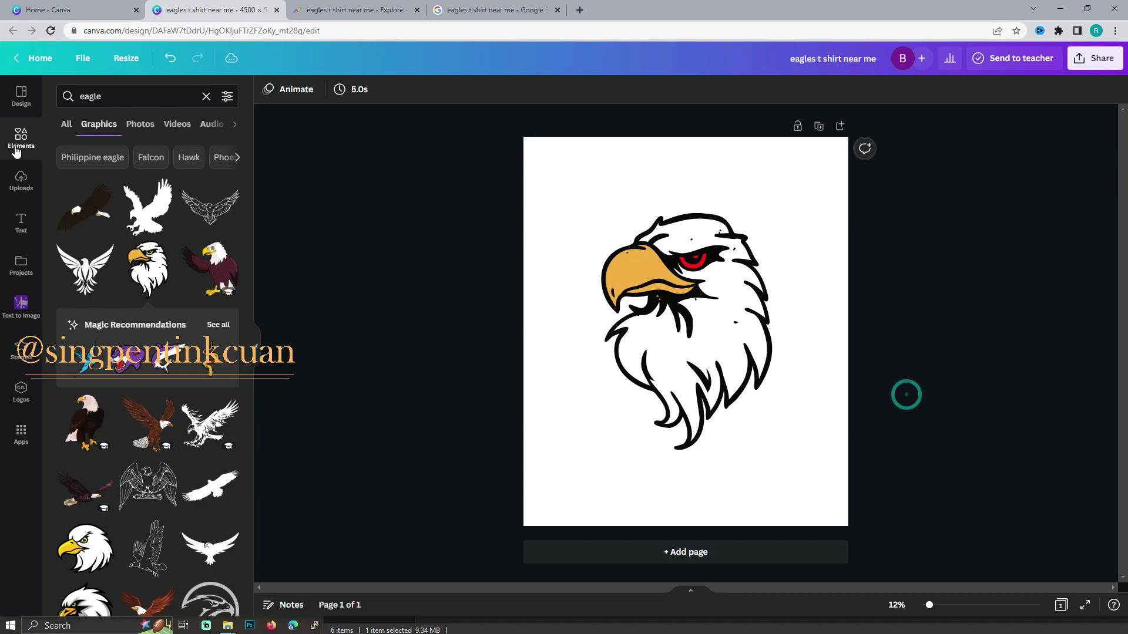
Replace the Elements search term with 'circle' to list circle graphics.
double_click(114, 91)
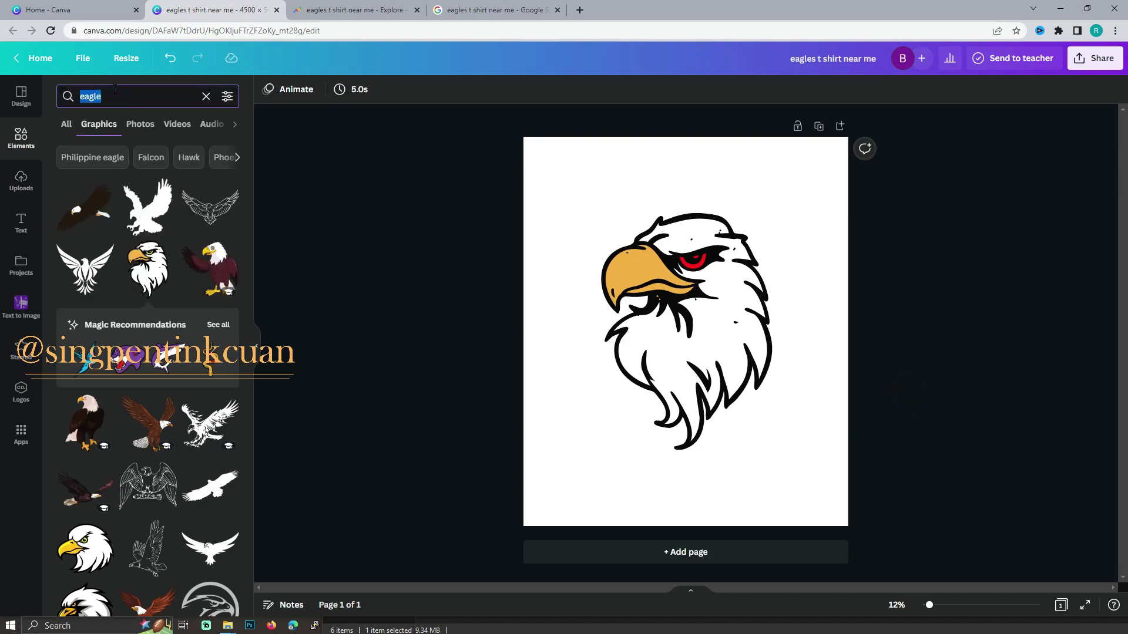
type("circl")
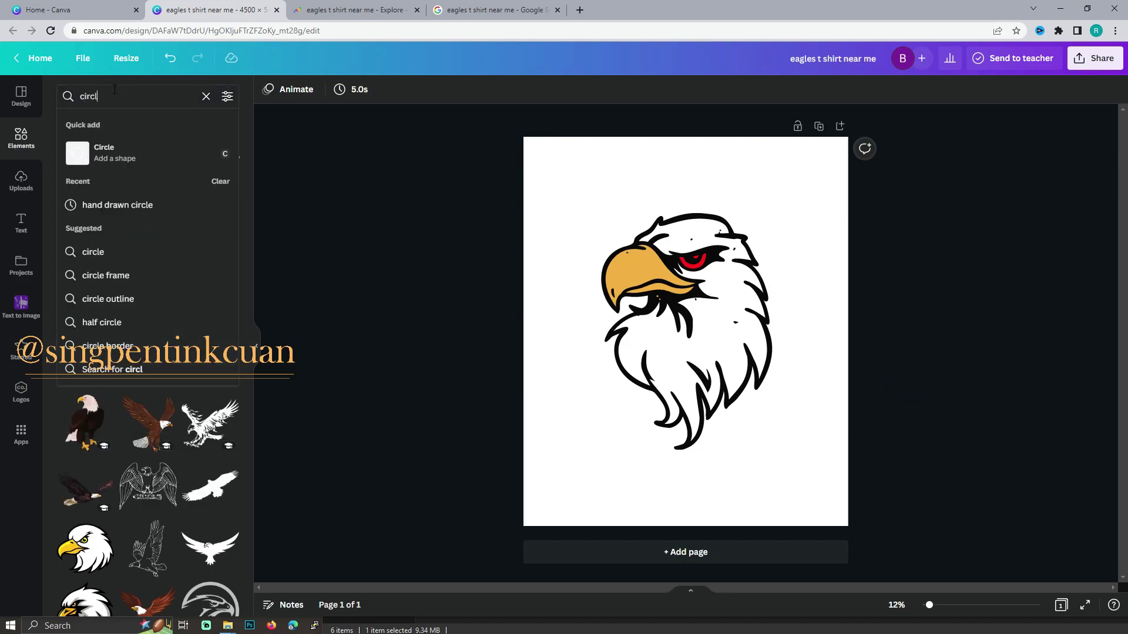
type("e")
key("Return")
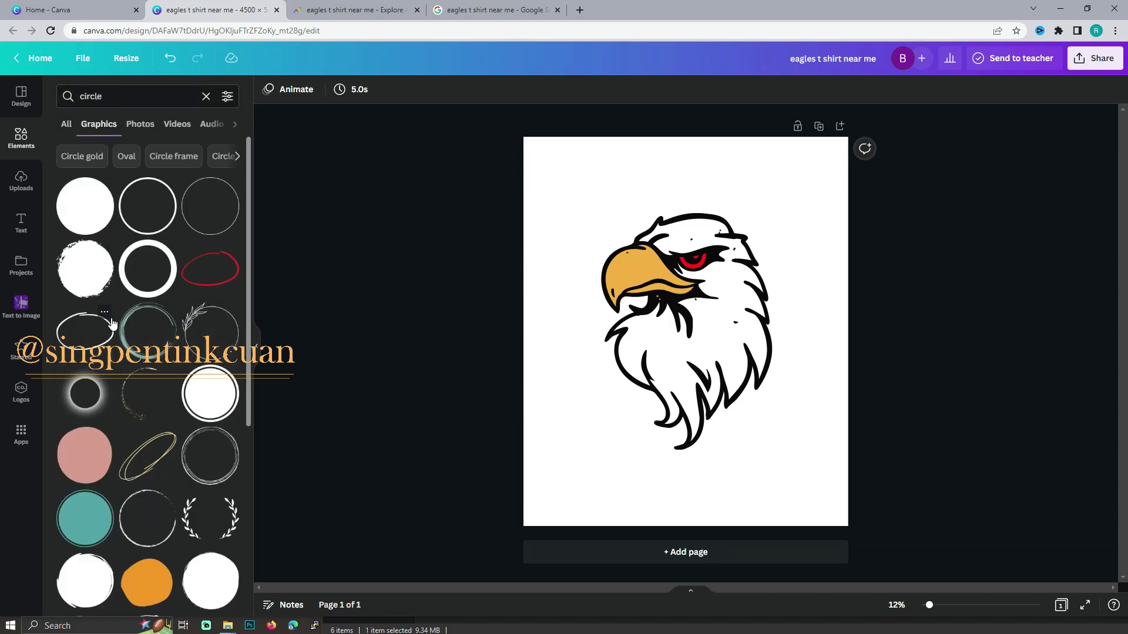
Add the white dotted ring and enlarge it to 4,064 × 4,064 around the eagle head.
scroll(123, 326, "down", 2)
scroll(124, 326, "down", 3)
scroll(103, 411, "up", 1)
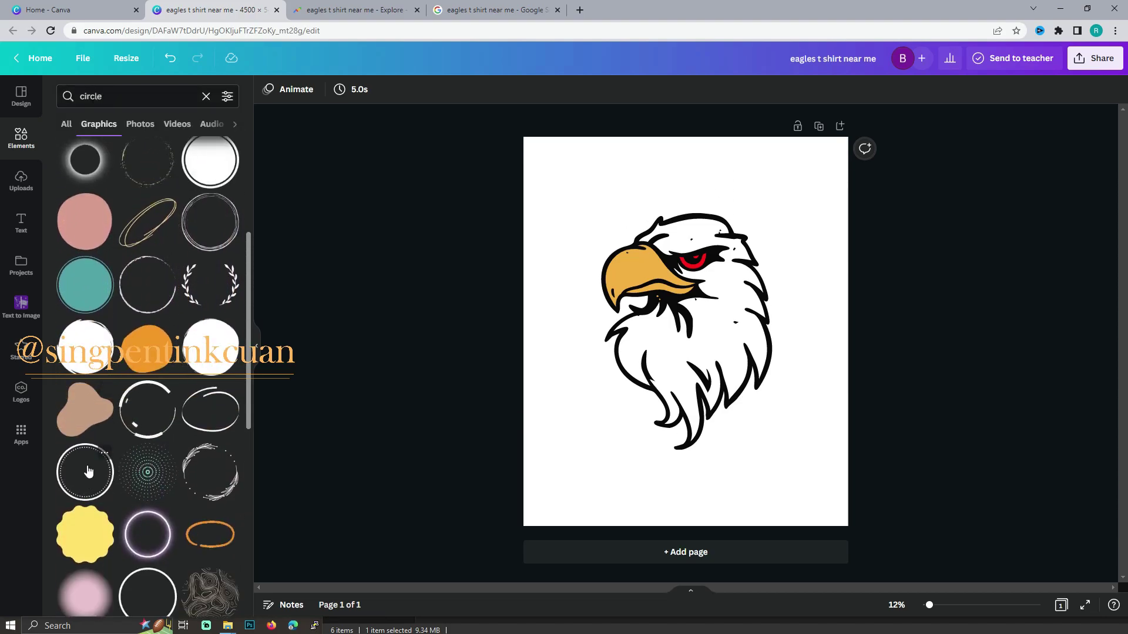
left_click(88, 467)
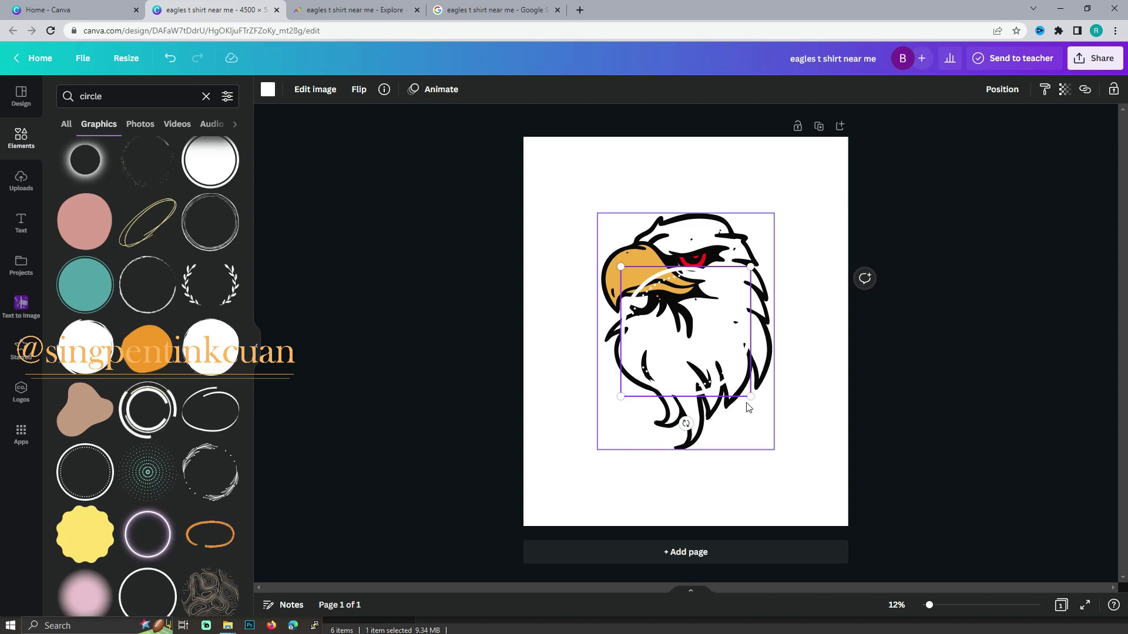
left_click_drag(750, 395, 831, 477)
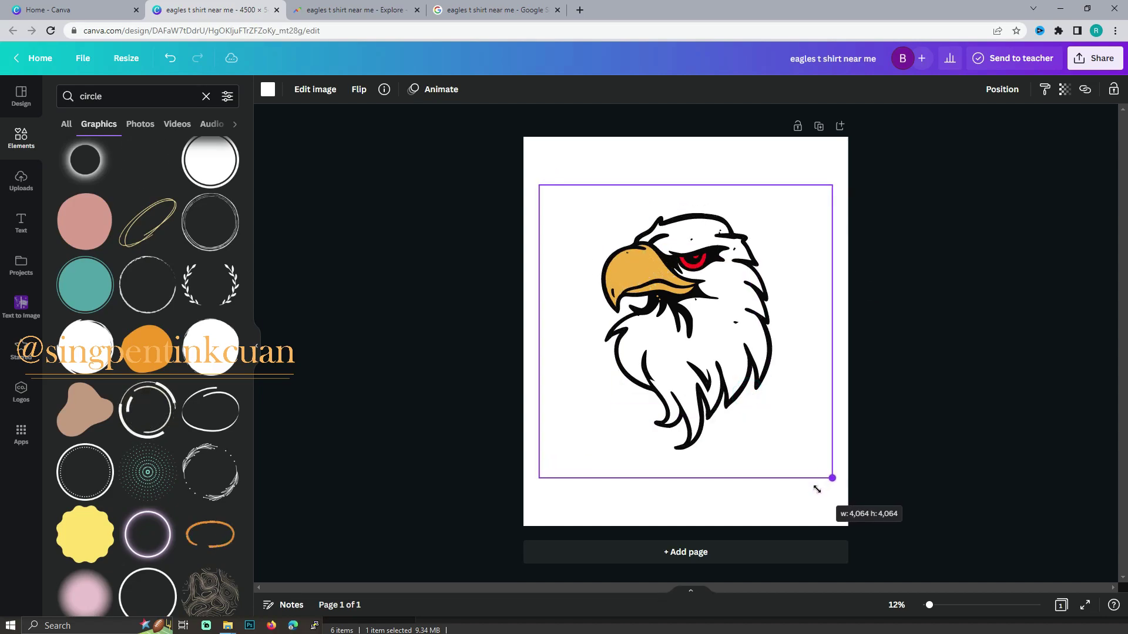
Make the page background black.
left_click(555, 154)
left_click(268, 88)
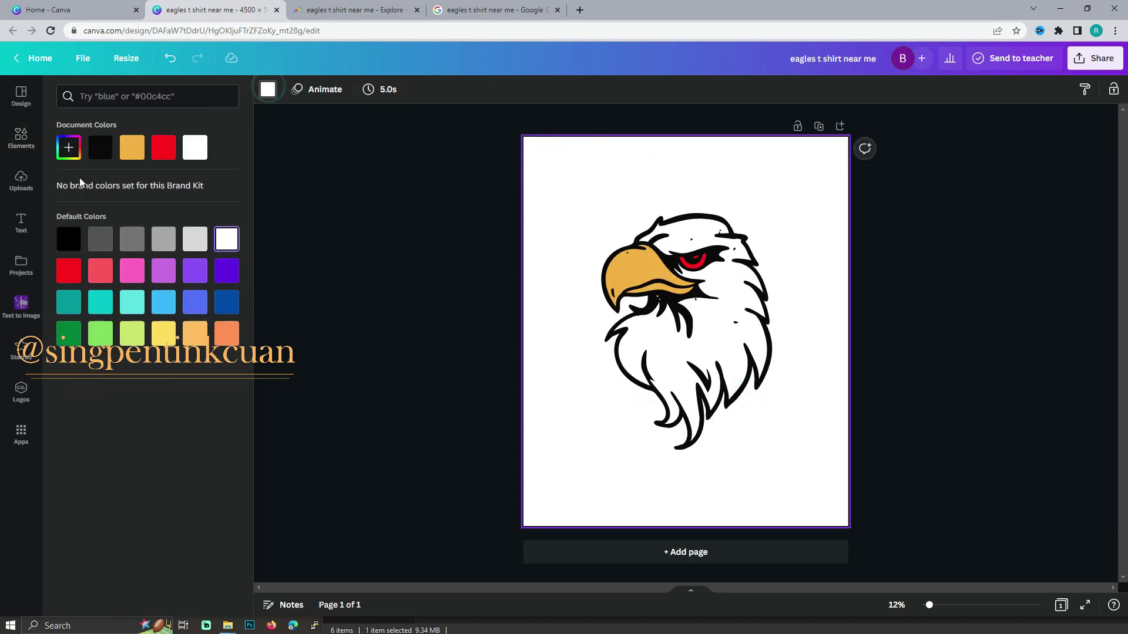
left_click(107, 151)
left_click(811, 258)
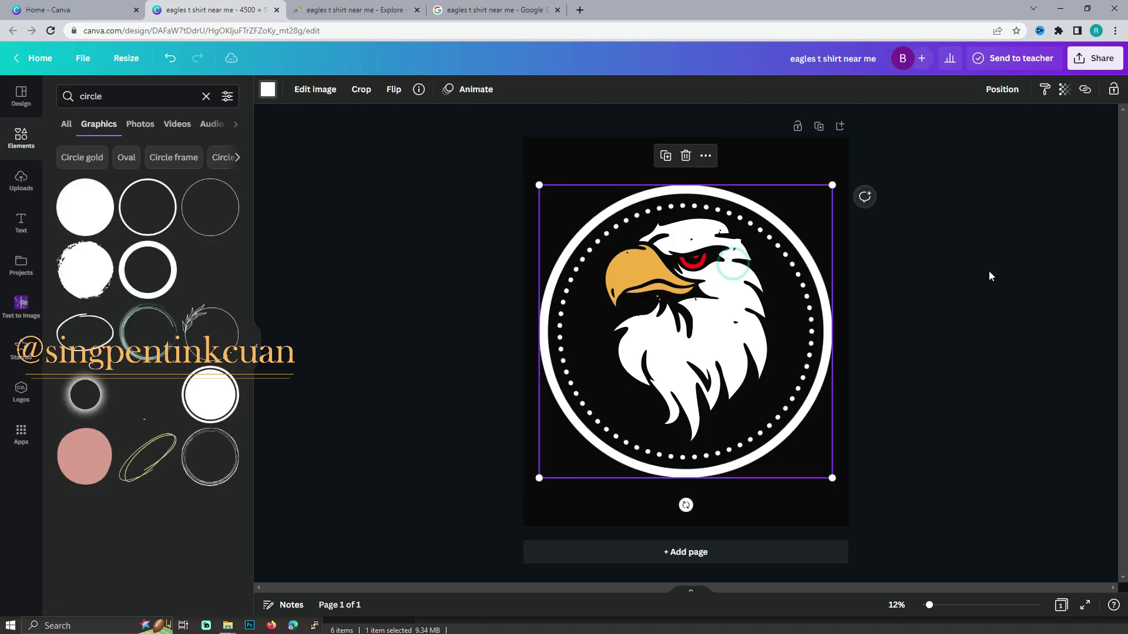
Select the eagle head and review its layer arrangement options.
left_click(989, 270)
left_click(735, 310)
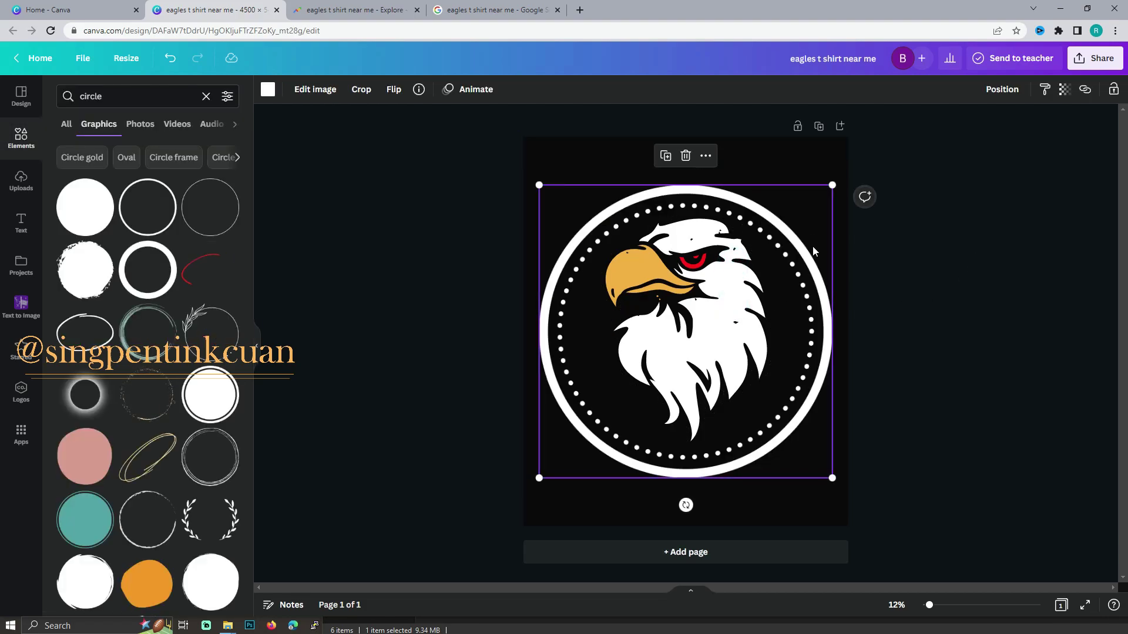
left_click(987, 94)
left_click(1007, 342)
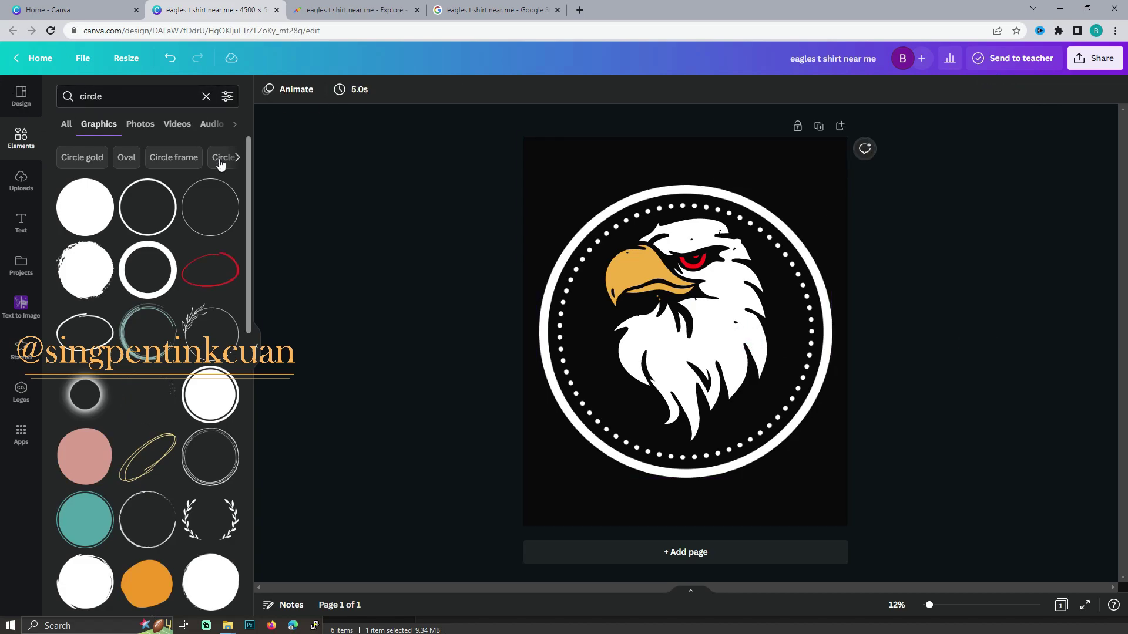
left_click(23, 218)
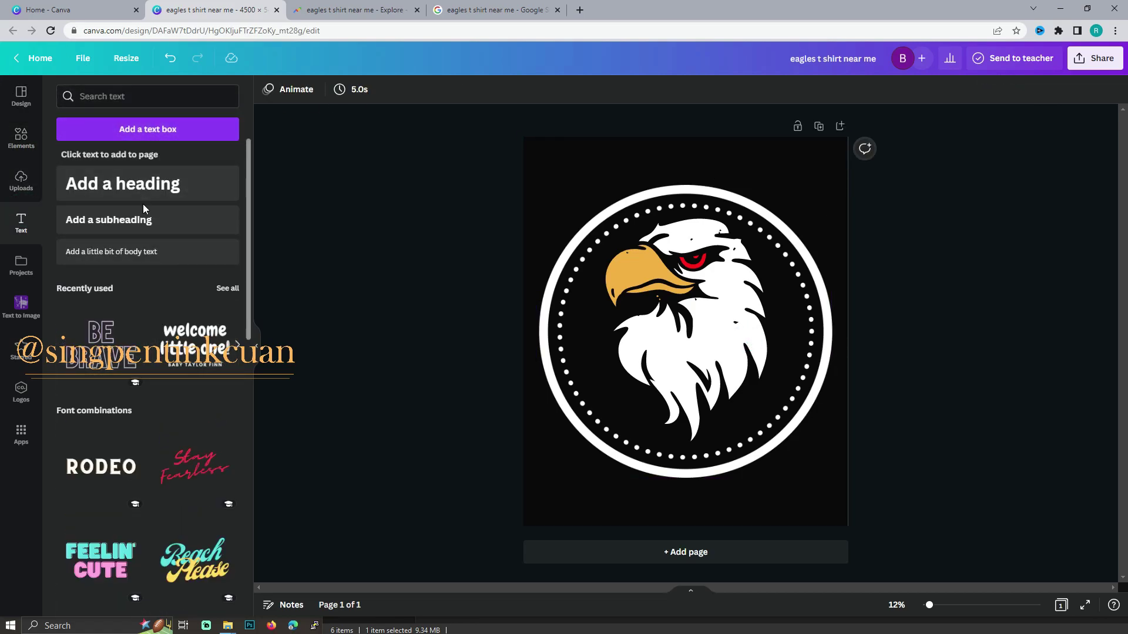
Add an EAGLES heading and move it toward the bottom of the ring.
left_click(142, 185)
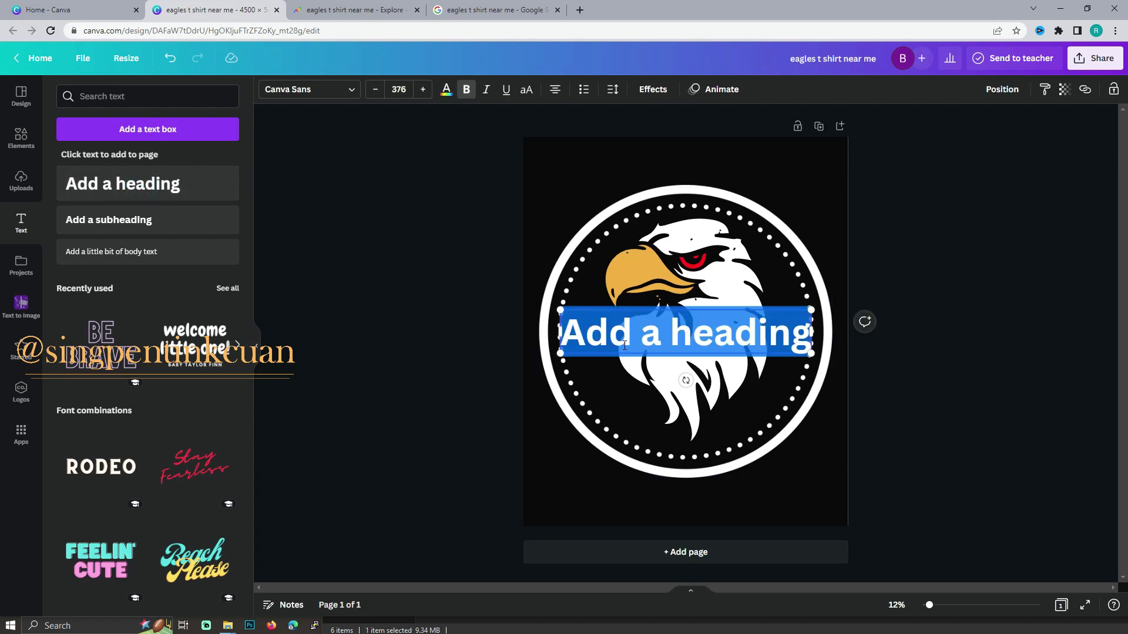
type("E")
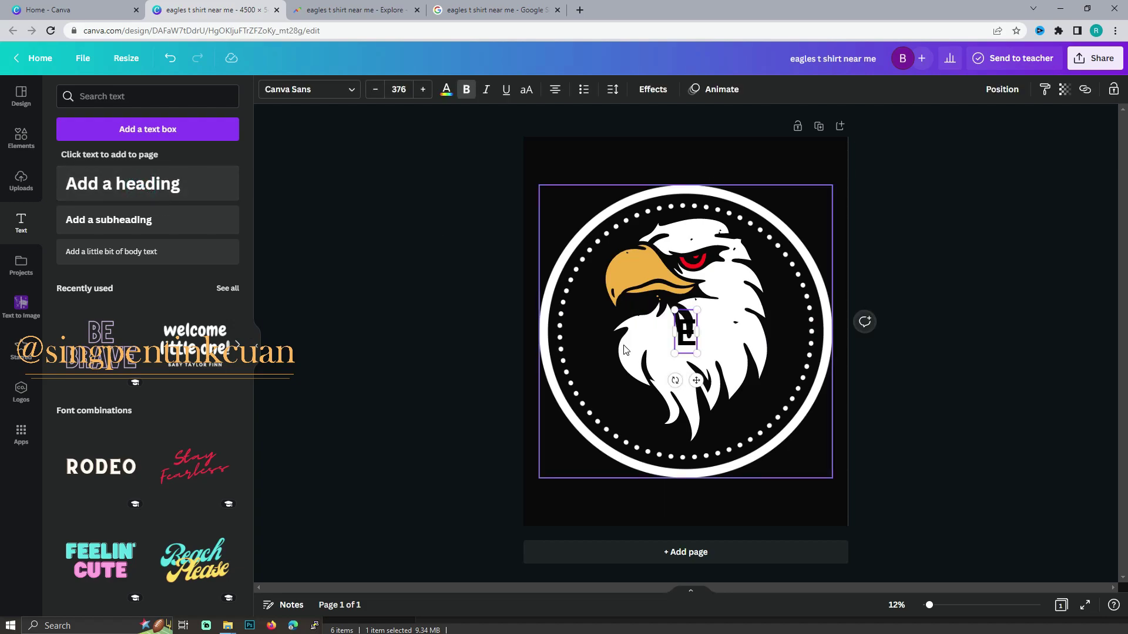
type("AG")
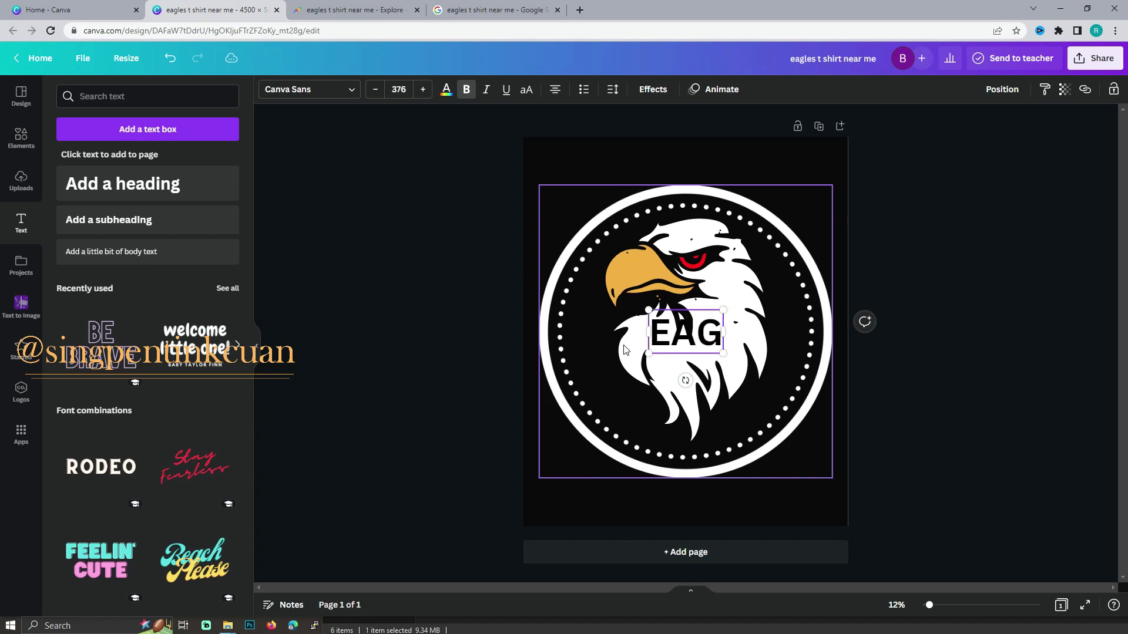
type("LES")
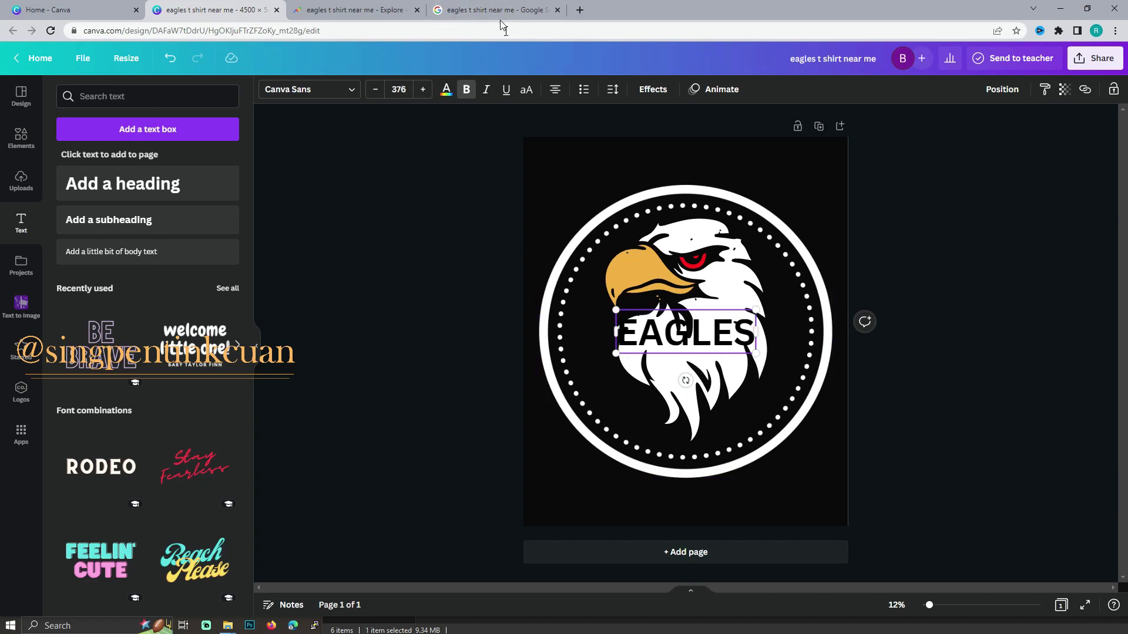
left_click(492, 346)
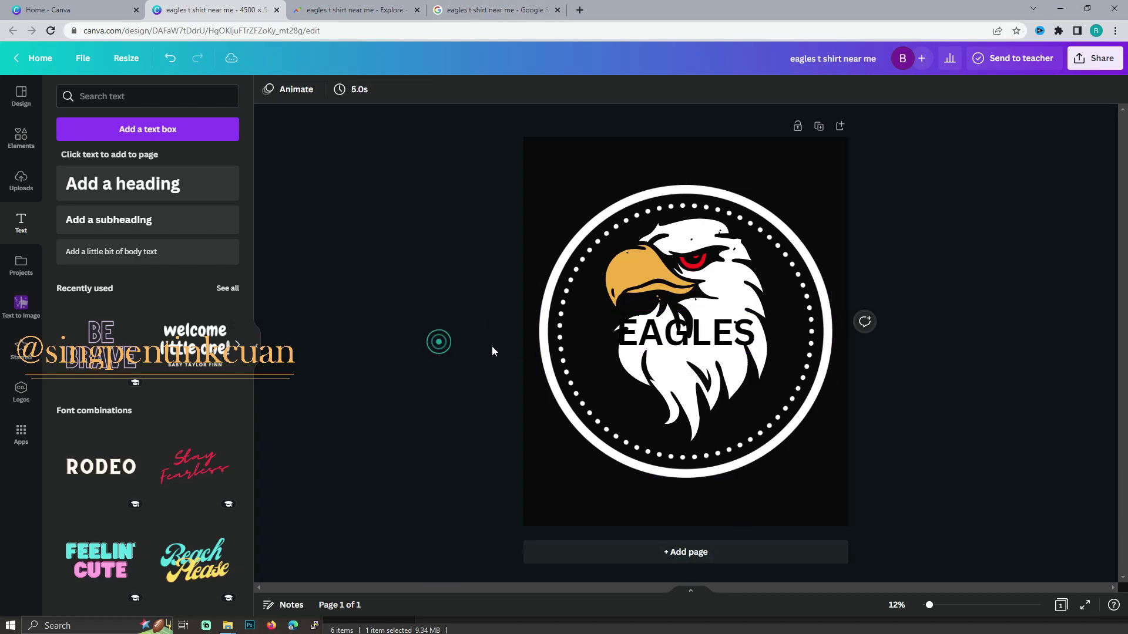
left_click_drag(667, 317, 656, 405)
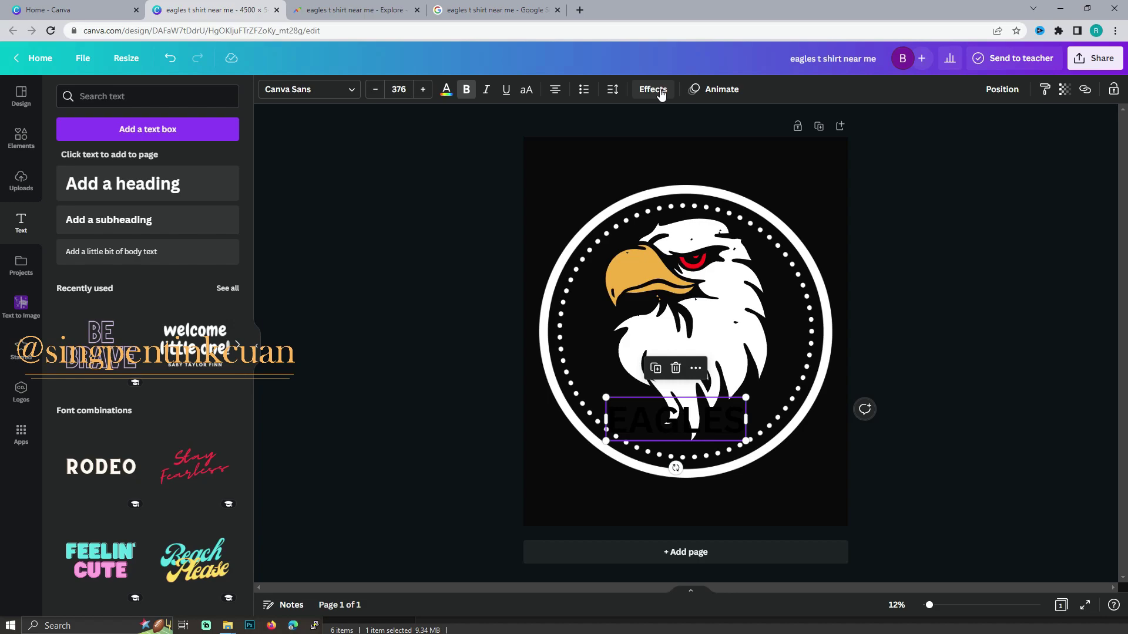
Make EAGLES white and shrink it to size 174 inside the ring's lower left.
left_click(446, 89)
left_click(226, 147)
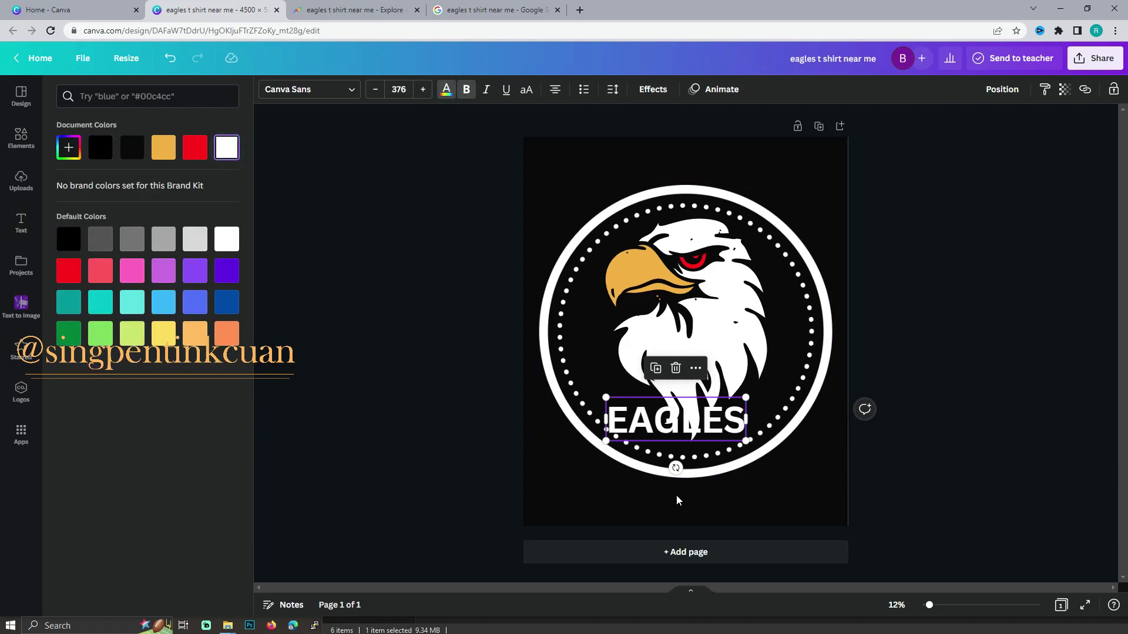
mouse_move(607, 397)
left_mouse_down()
mouse_move(657, 412)
mouse_move(693, 506)
mouse_move(661, 426)
left_mouse_up()
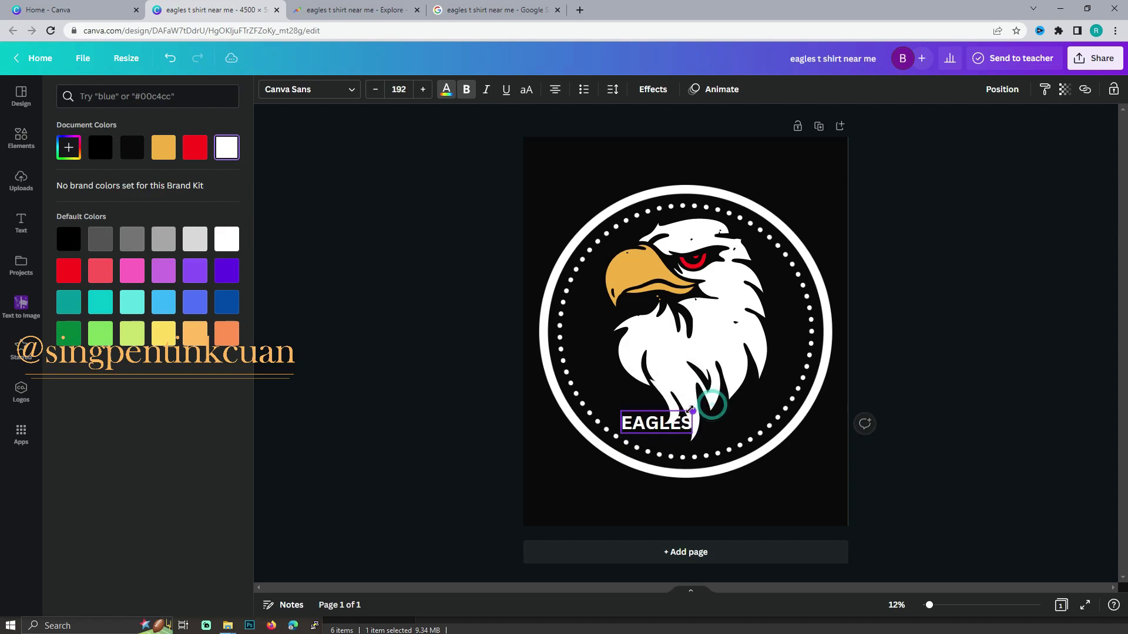
left_click_drag(709, 433, 632, 409)
key("alt+Tab")
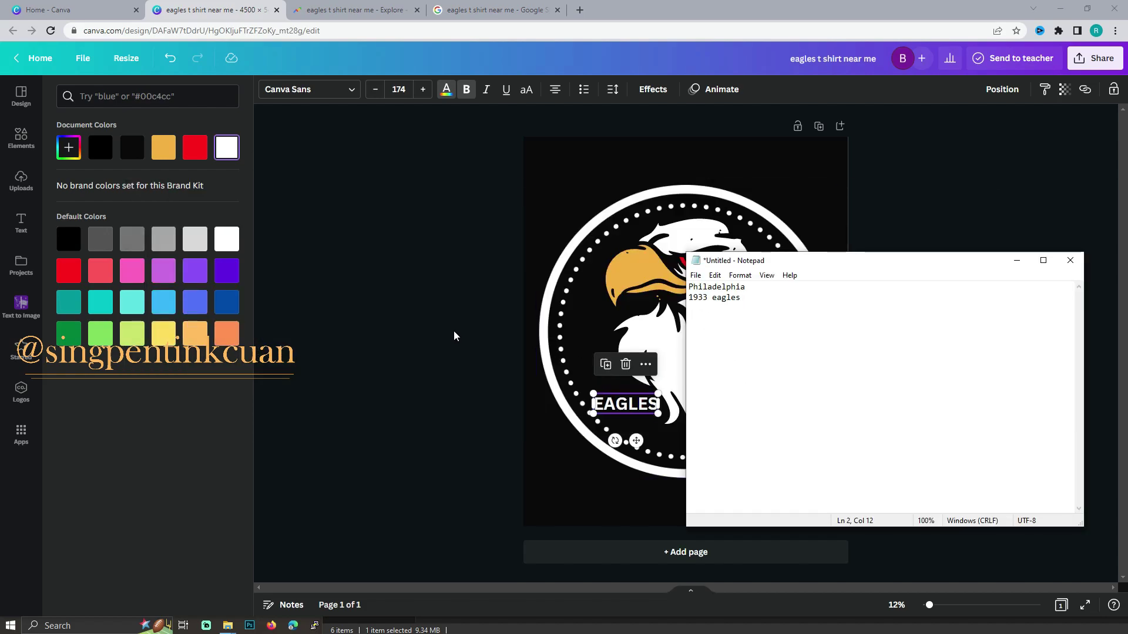
Change the EAGLES text to the Intro Rust font.
left_click(453, 334)
left_click(626, 408)
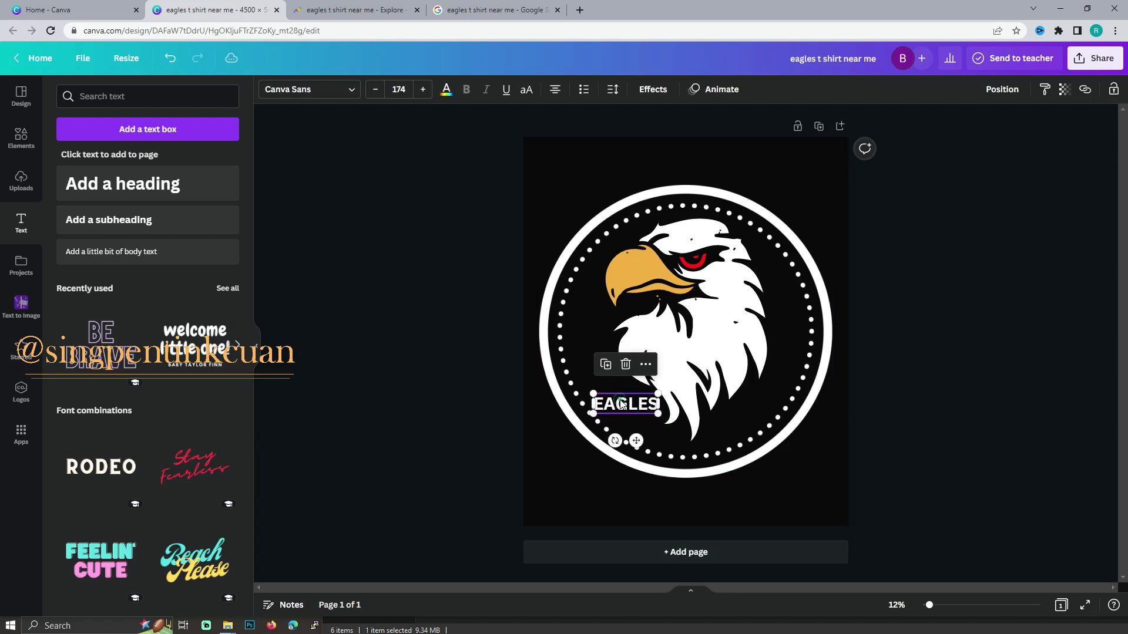
left_click(287, 89)
left_click(104, 180)
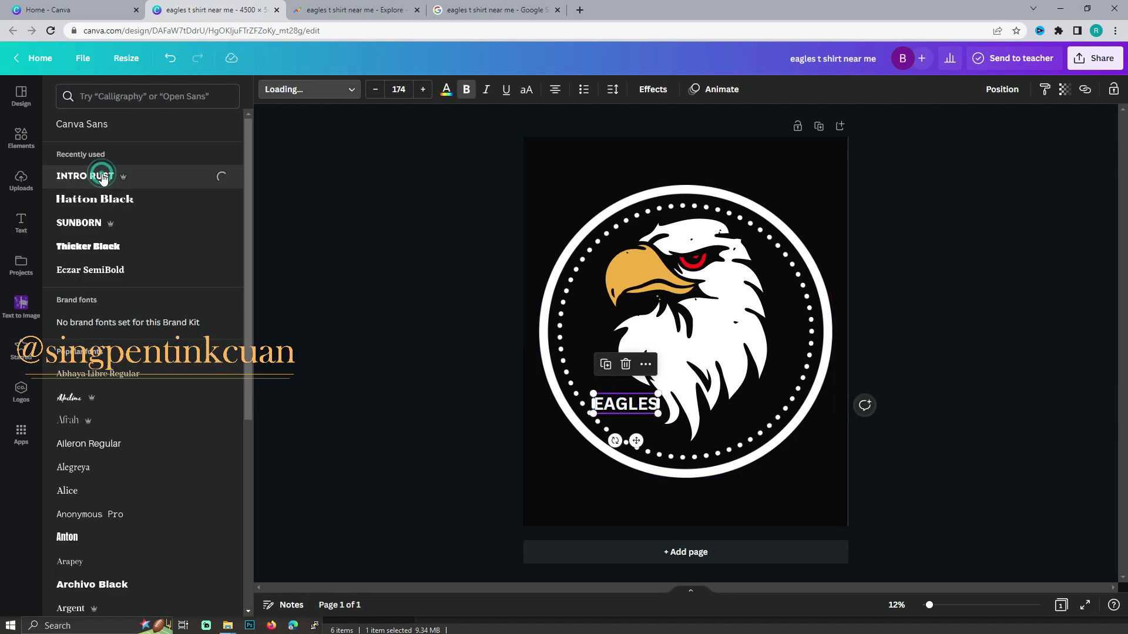
left_click(375, 287)
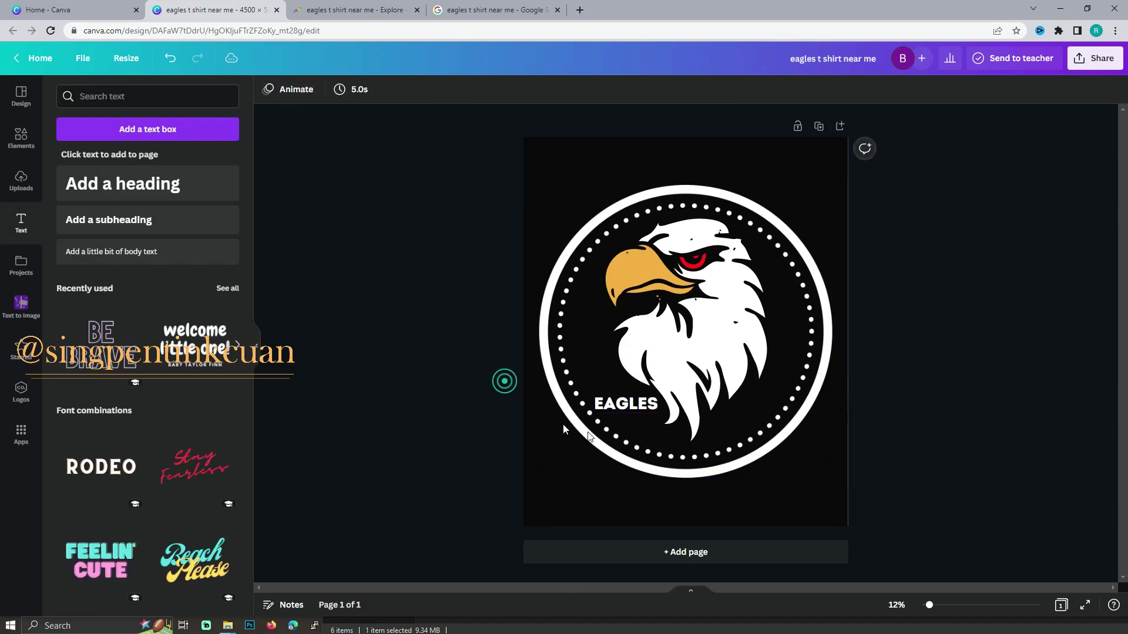
Copy EAGLES to the ring's right side as '1933' and nudge both labels lower.
left_click(625, 403)
left_click_drag(625, 404, 757, 405)
type("19")
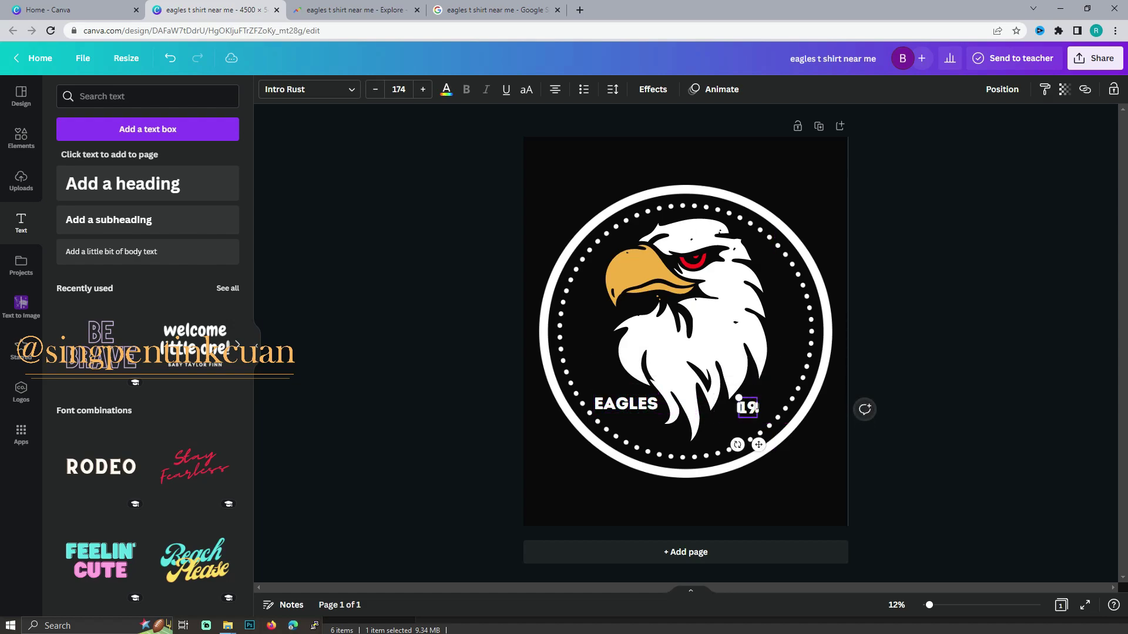
type("33")
left_click(989, 333)
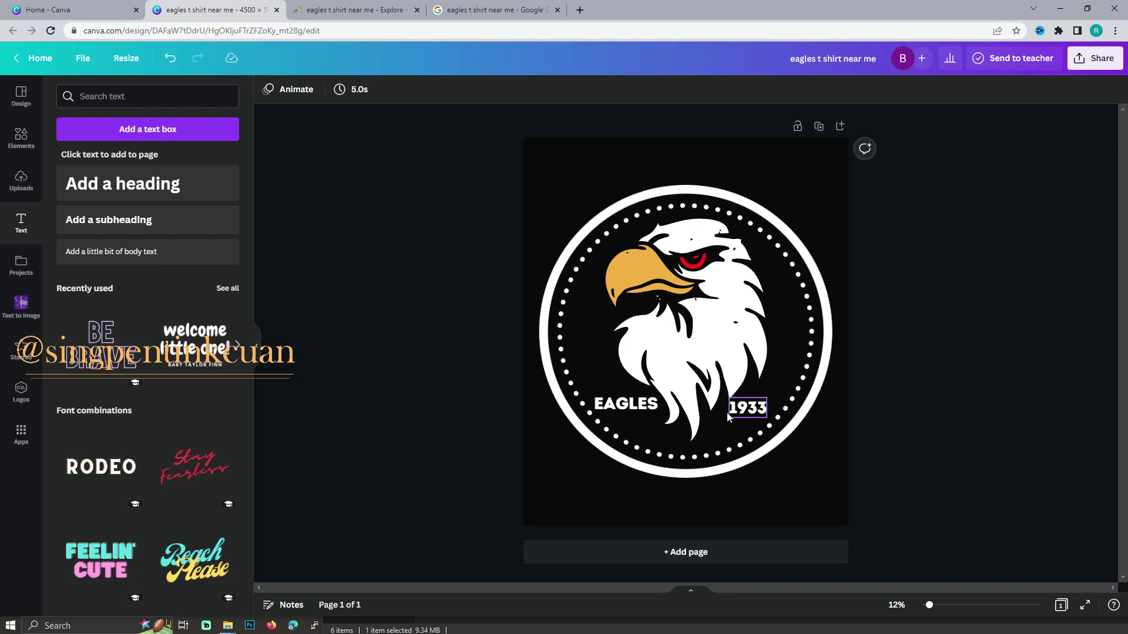
mouse_move(764, 406)
left_mouse_down()
mouse_move(742, 421)
mouse_move(758, 440)
mouse_move(750, 422)
left_mouse_up()
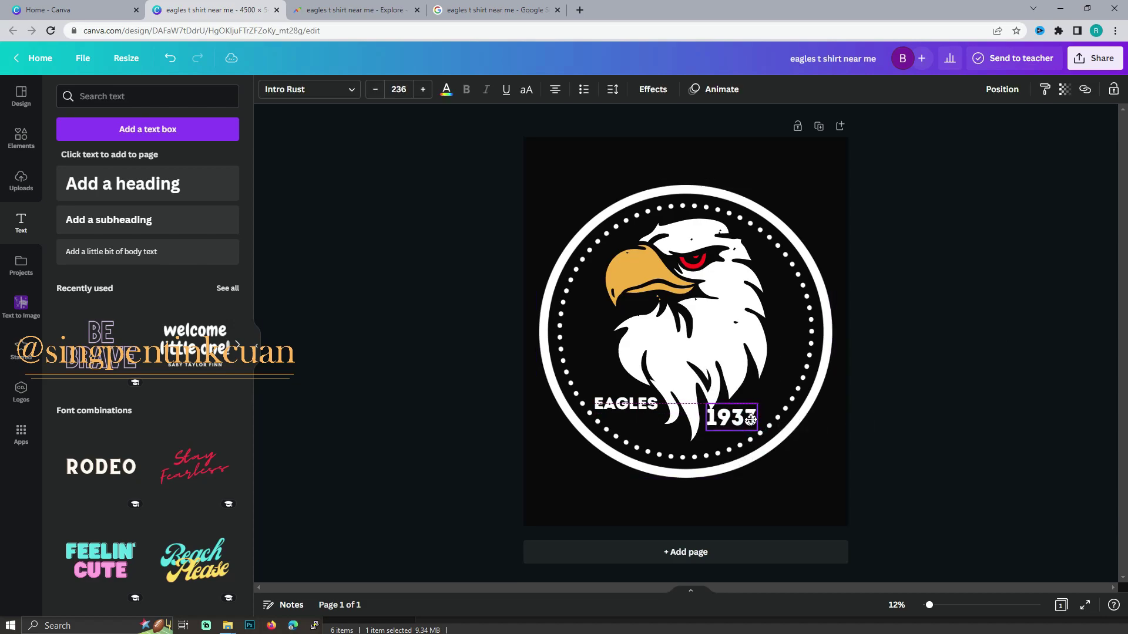
left_click_drag(622, 407, 625, 412)
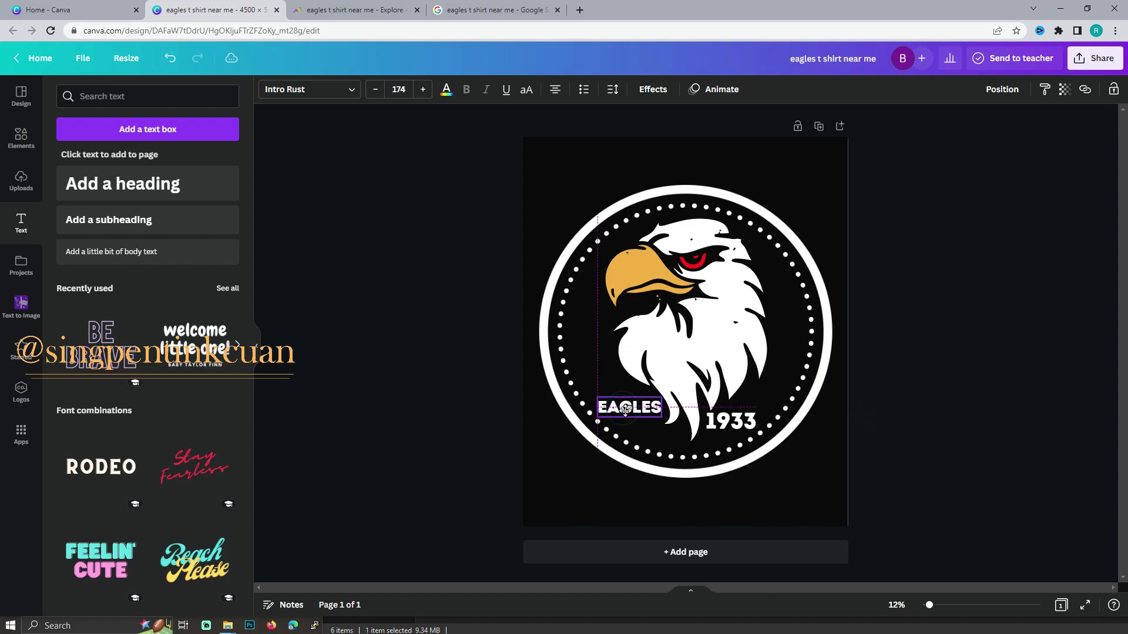
left_click(928, 338)
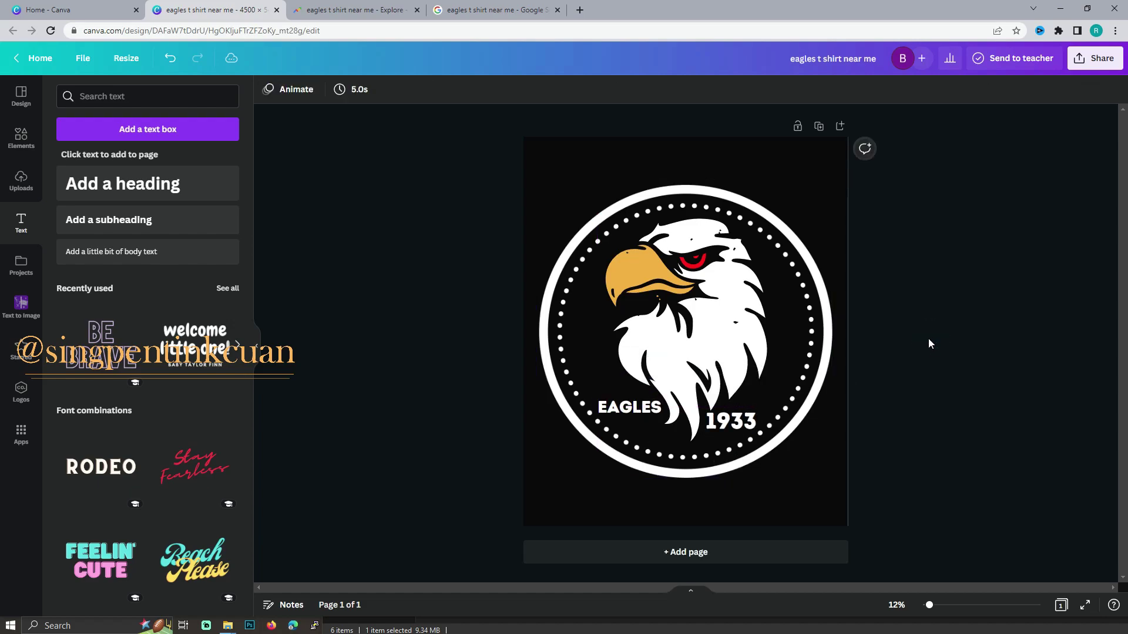
left_click(637, 269)
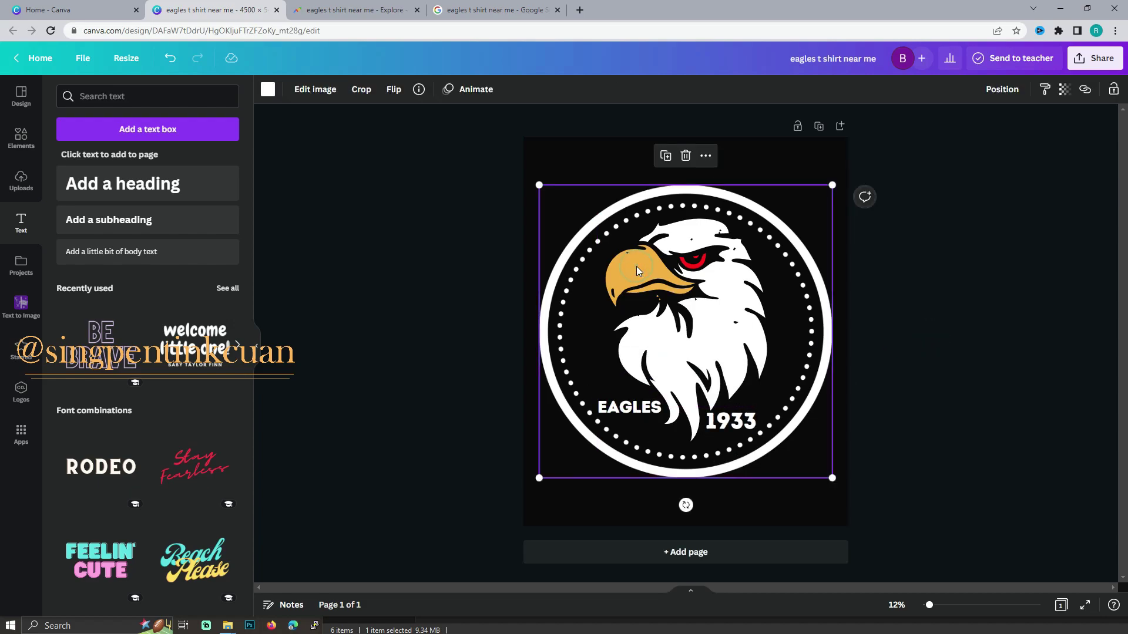
Add a second page and place the white, yellow-beaked eagle head, discarding a sketch eagle.
left_click(741, 555)
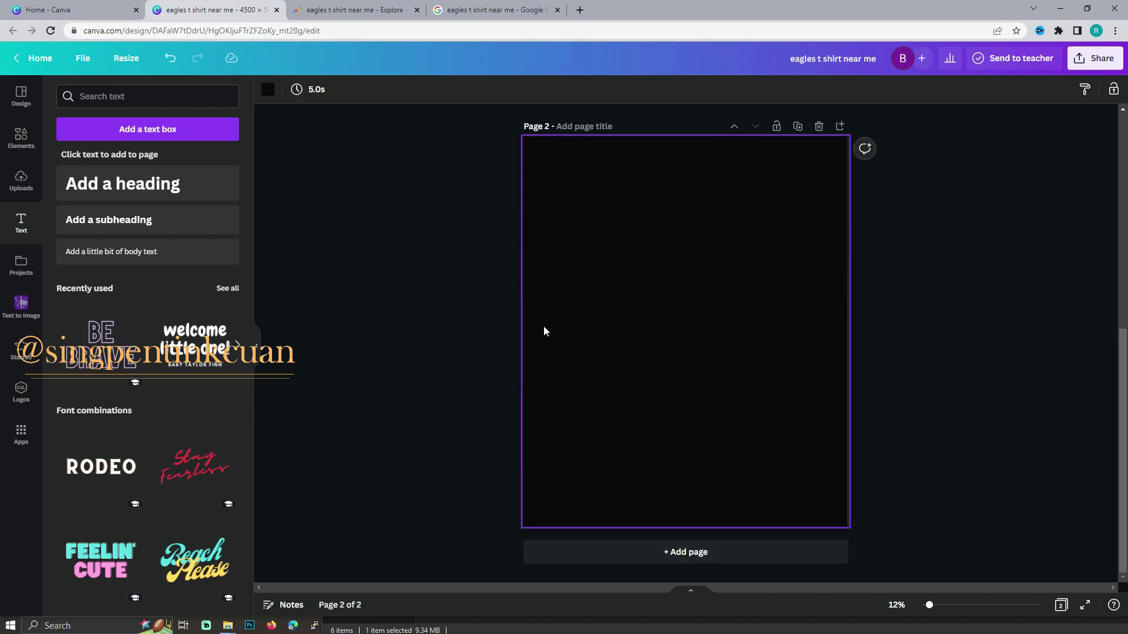
left_click(18, 141)
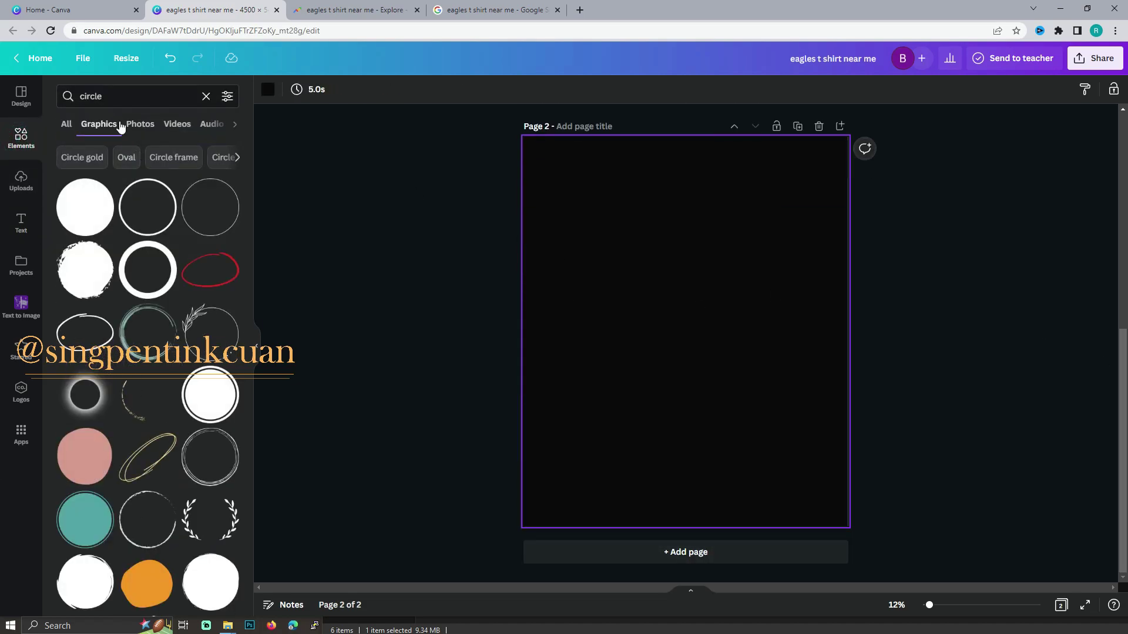
double_click(131, 95)
type("e")
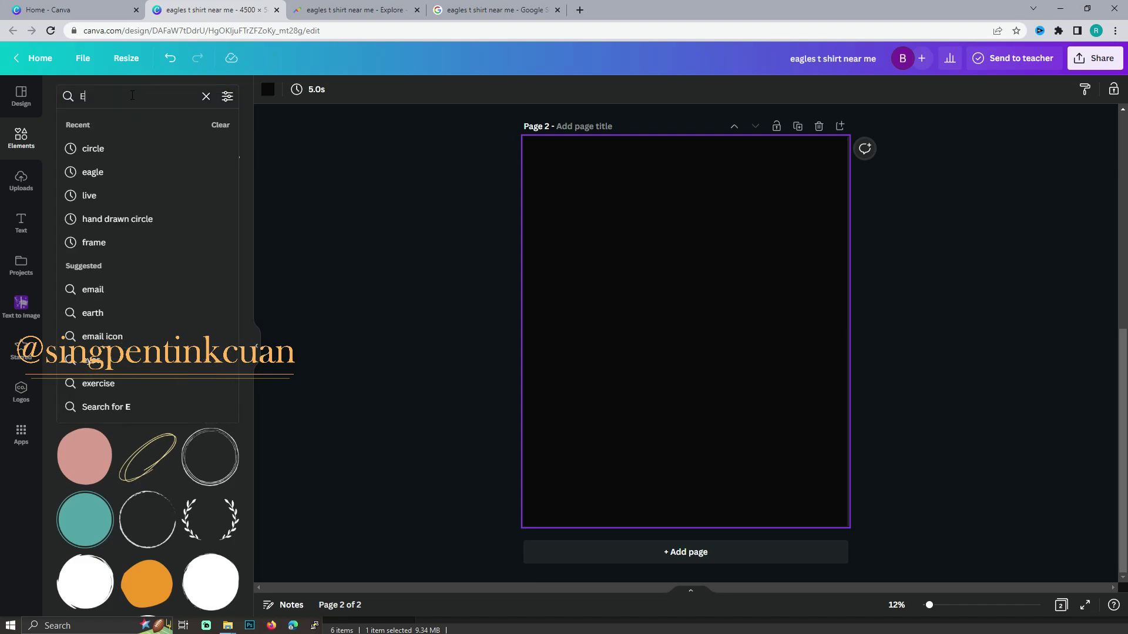
left_click(124, 174)
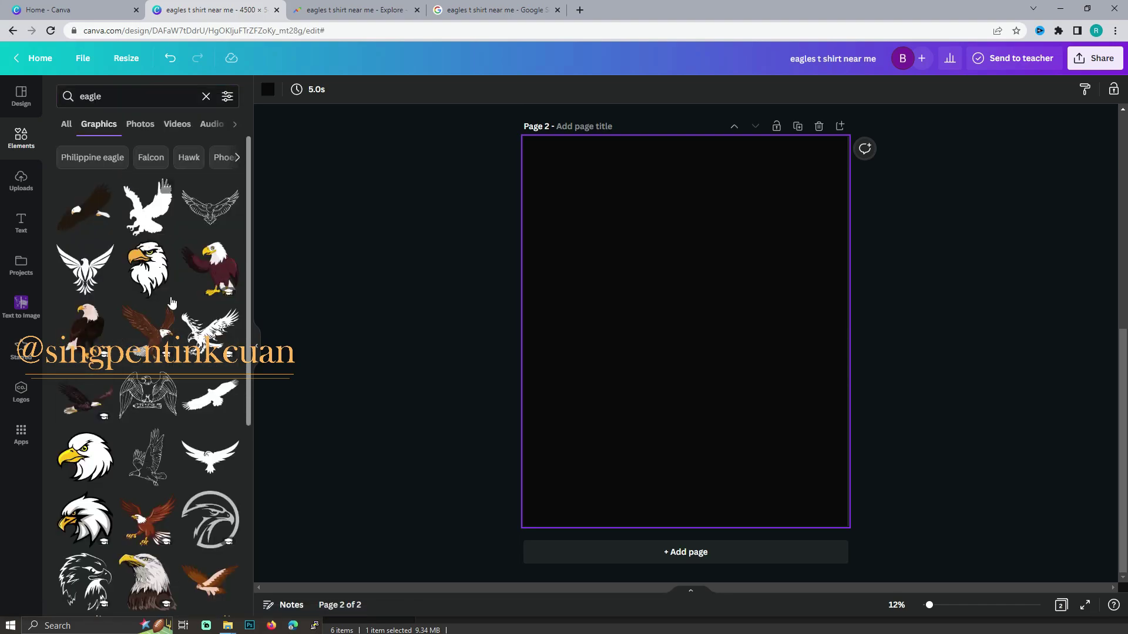
scroll(203, 352, "down", 2)
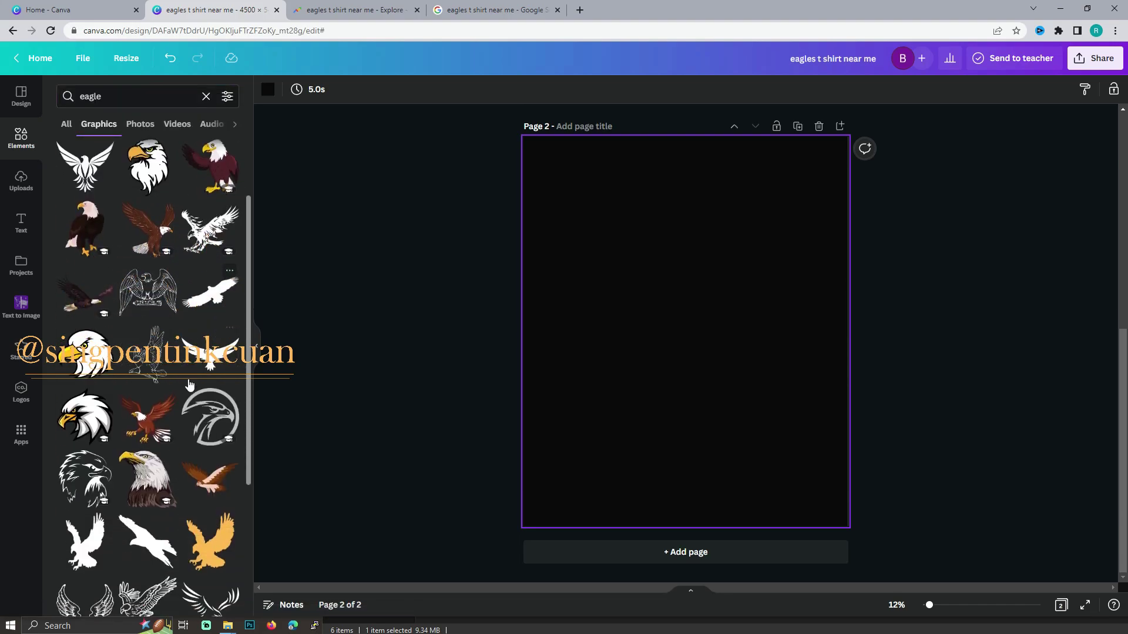
scroll(195, 367, "down", 1)
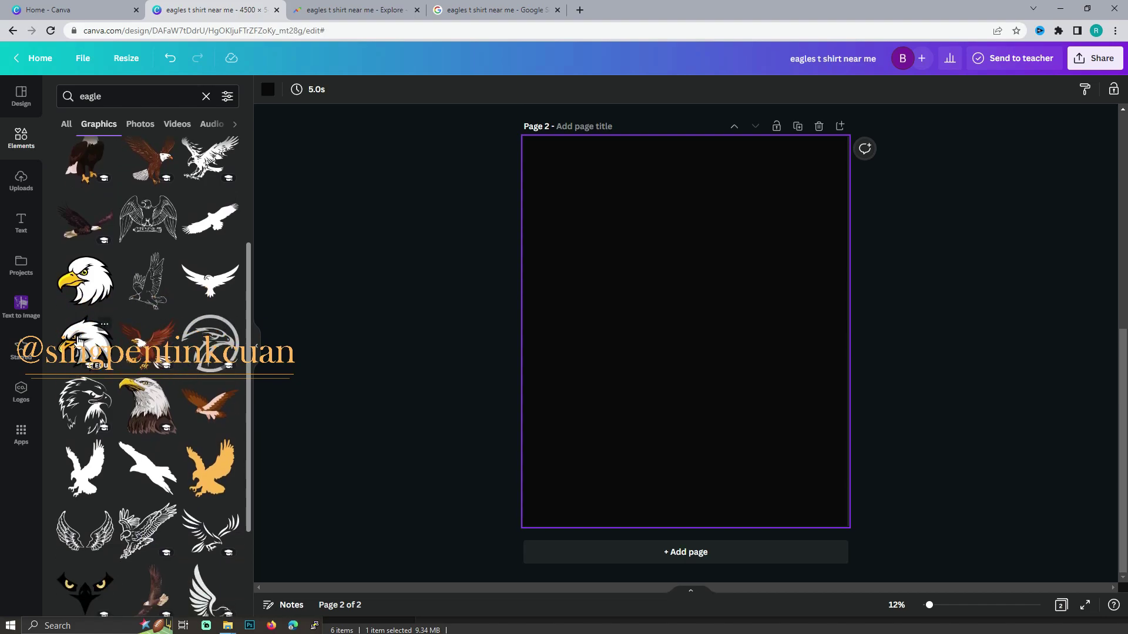
left_click(81, 389)
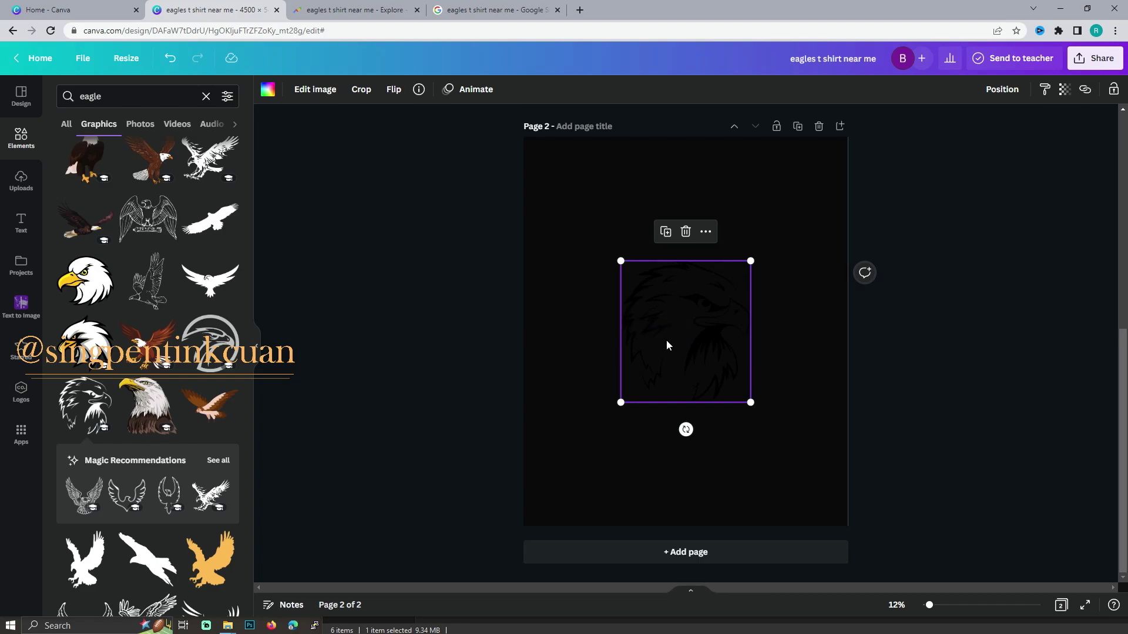
key("Delete")
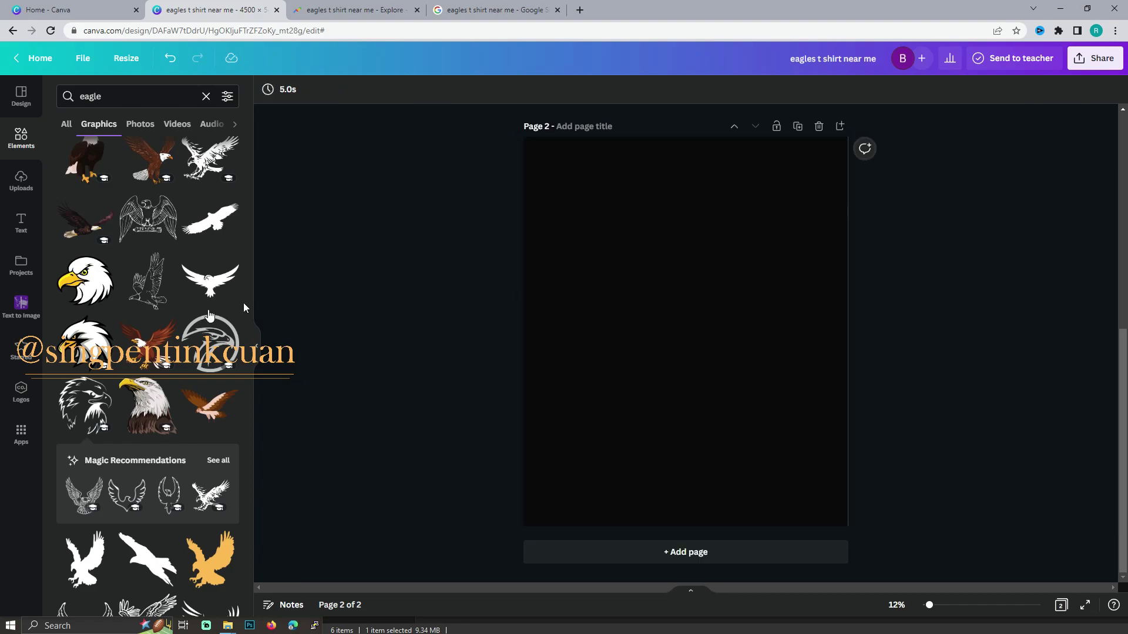
left_click(85, 280)
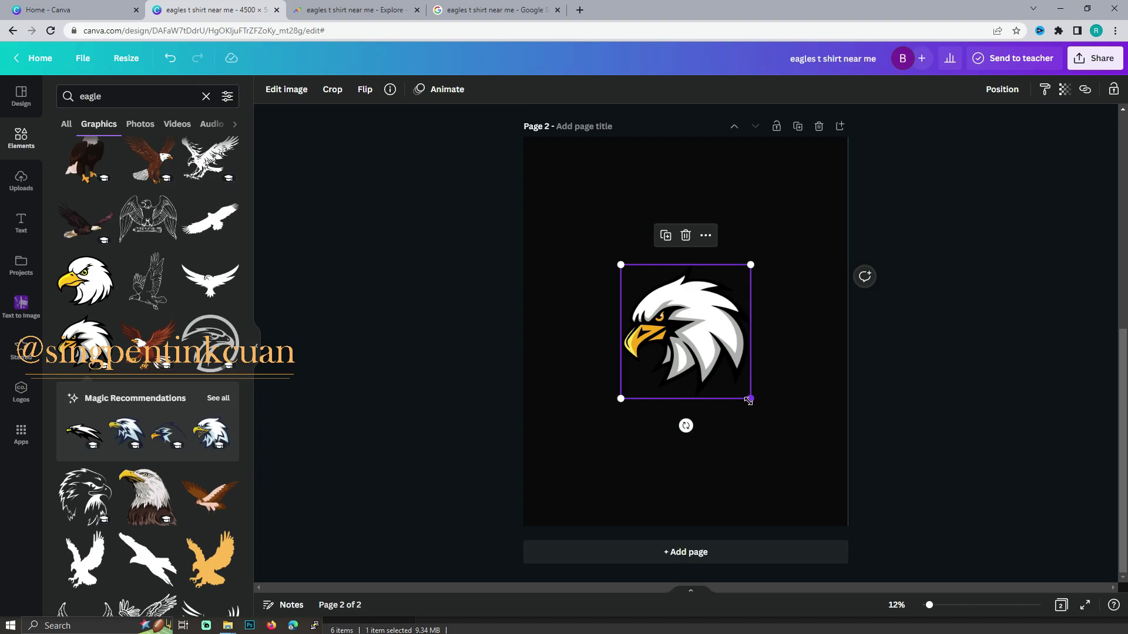
Set the page 2 background colour to white.
left_click(607, 214)
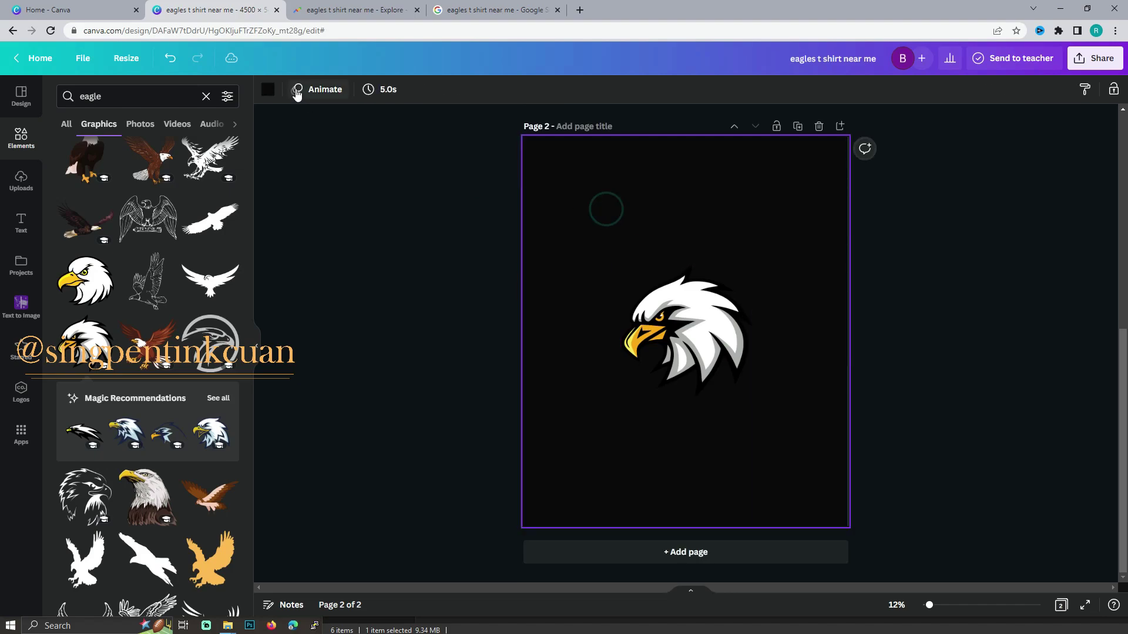
left_click(268, 89)
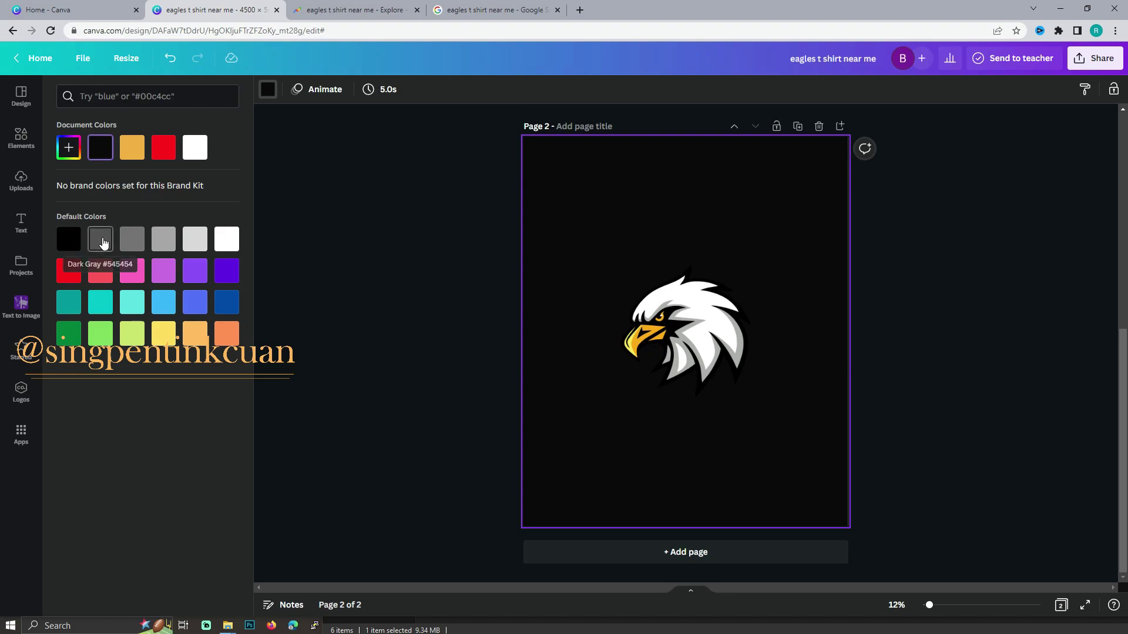
left_click(192, 154)
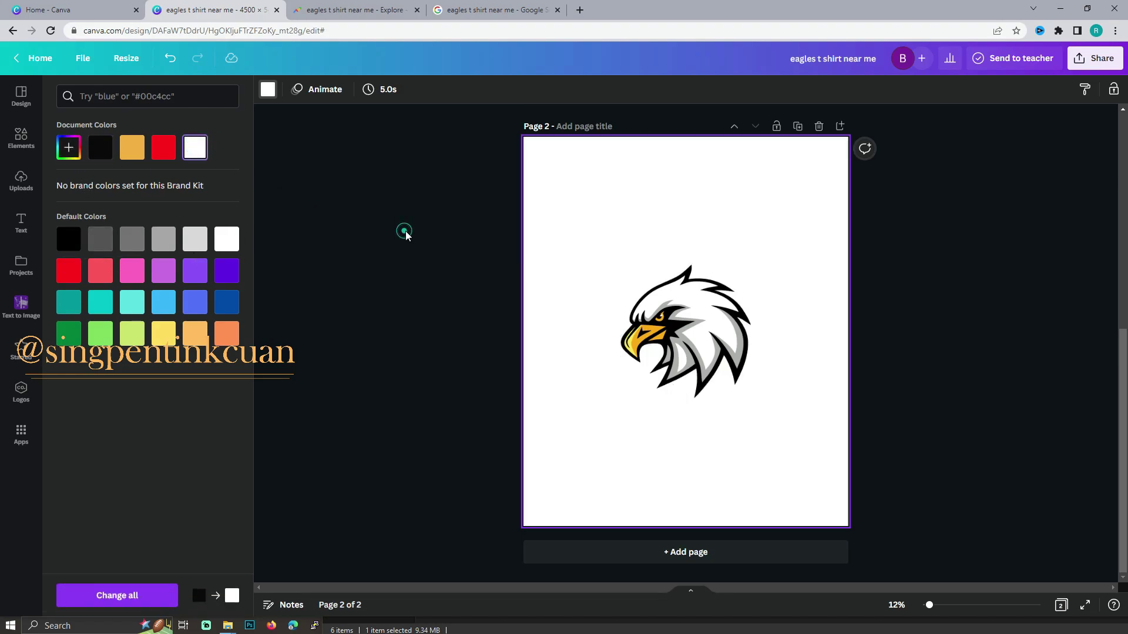
left_click(404, 232)
Enlarge the eagle head and move it up near the top centre.
left_click(734, 353)
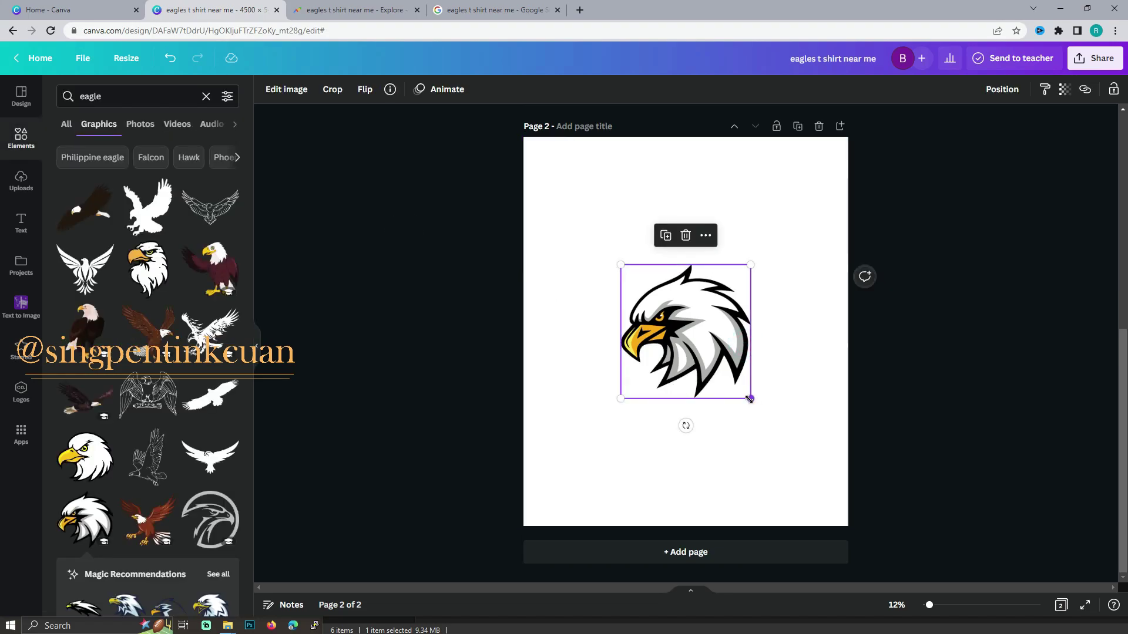
left_click_drag(749, 399, 785, 433)
left_click_drag(719, 358, 717, 326)
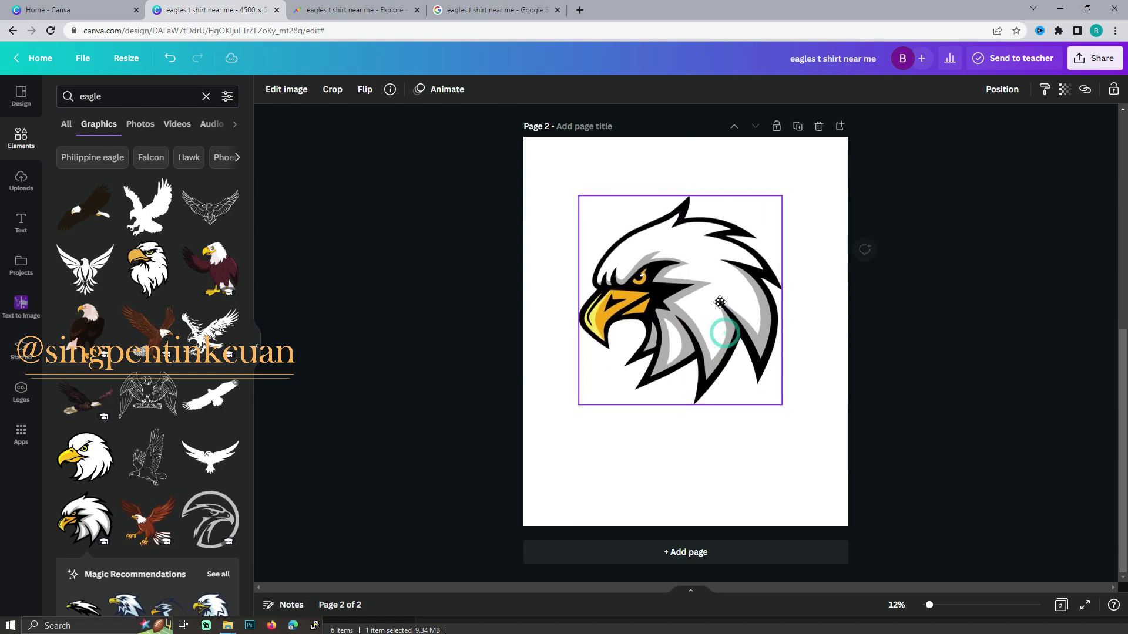
left_click(384, 256)
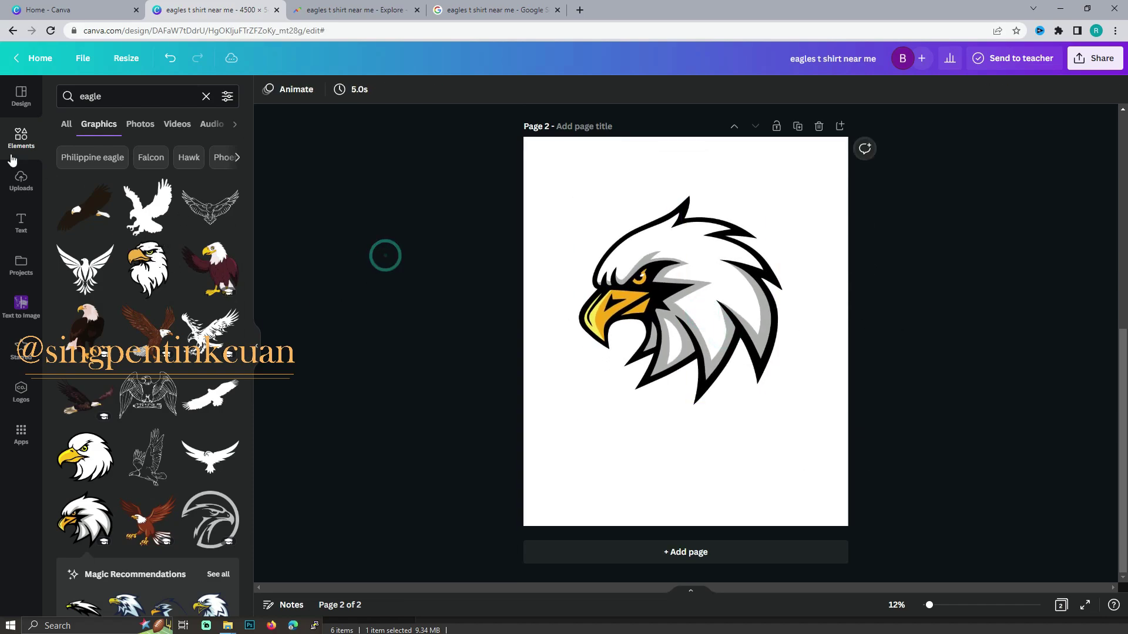
left_click(21, 223)
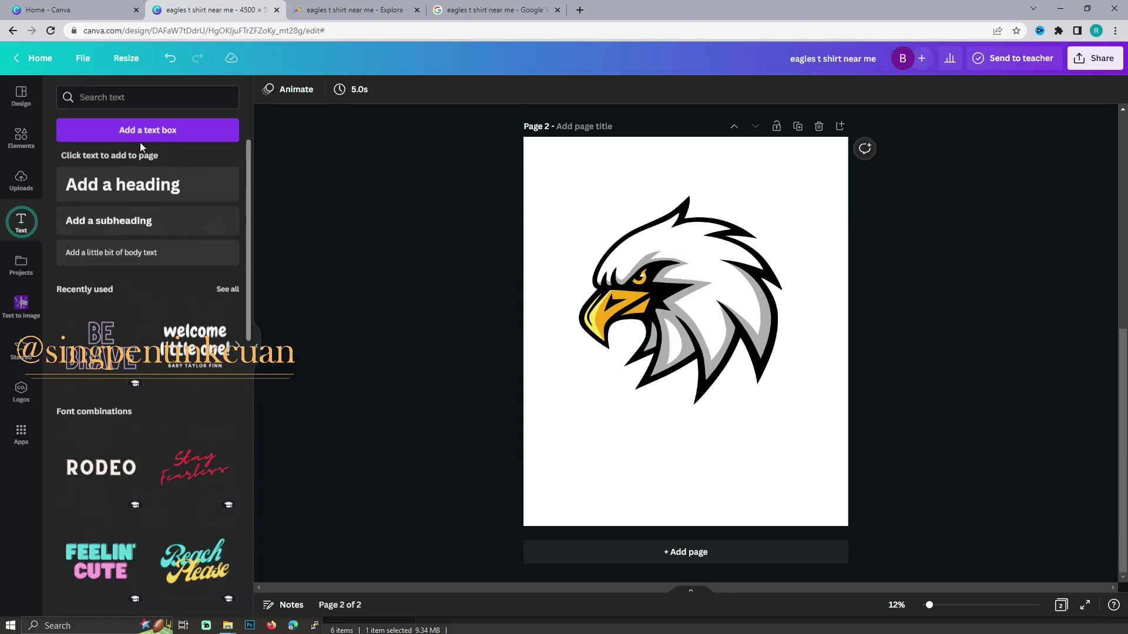
Add a bold black EAGLES heading and drag it just below the eagle head.
left_click(171, 187)
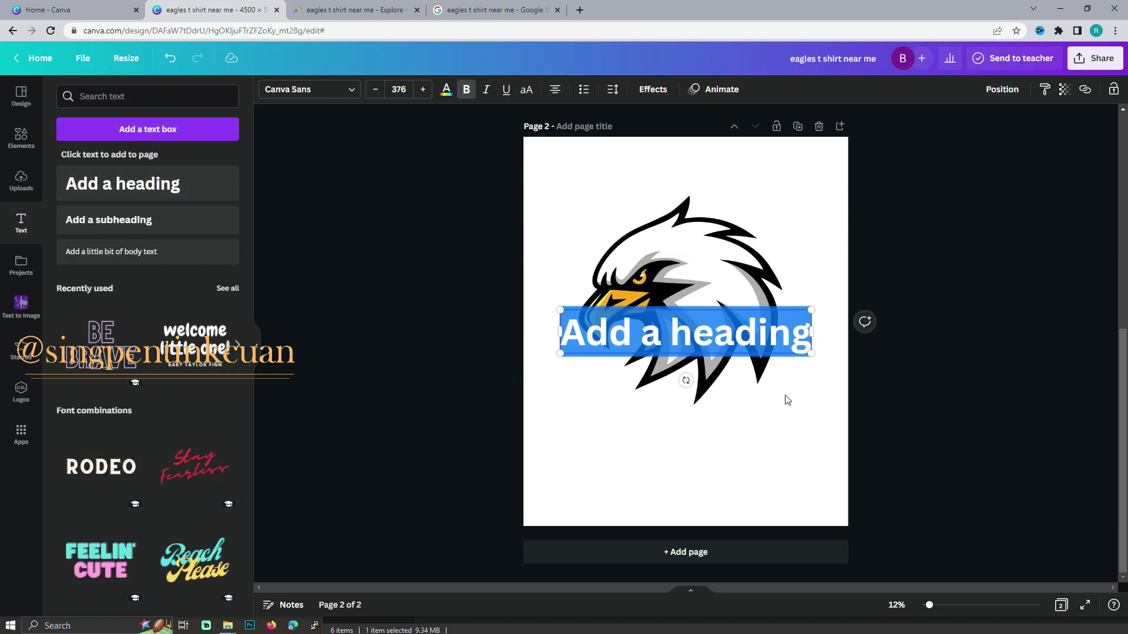
type("EAG")
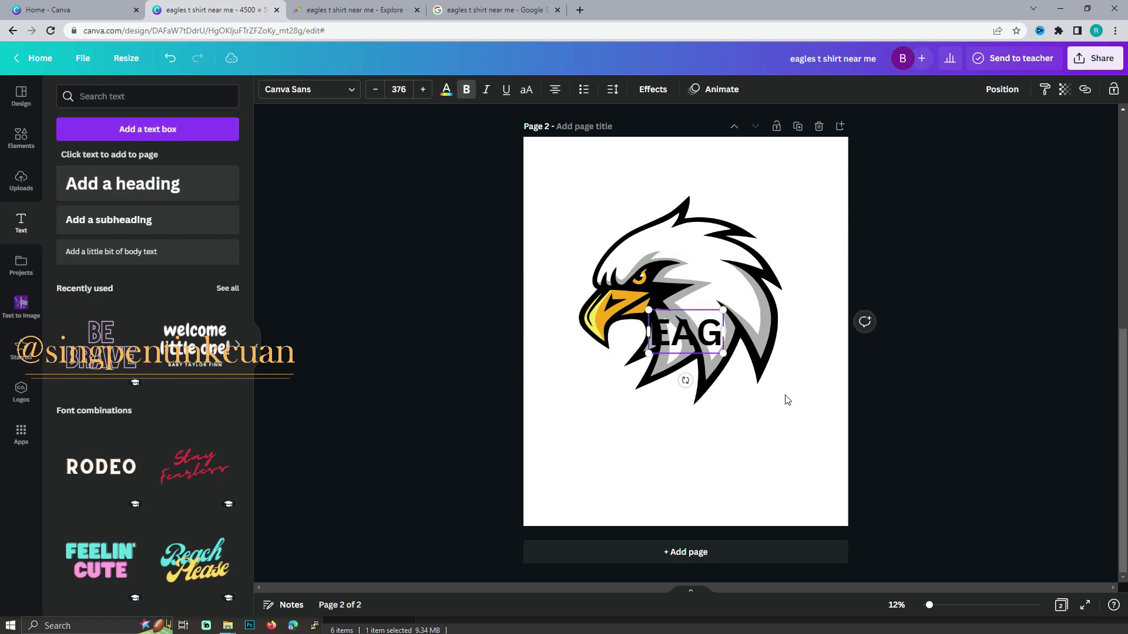
type("LES")
left_click(546, 280)
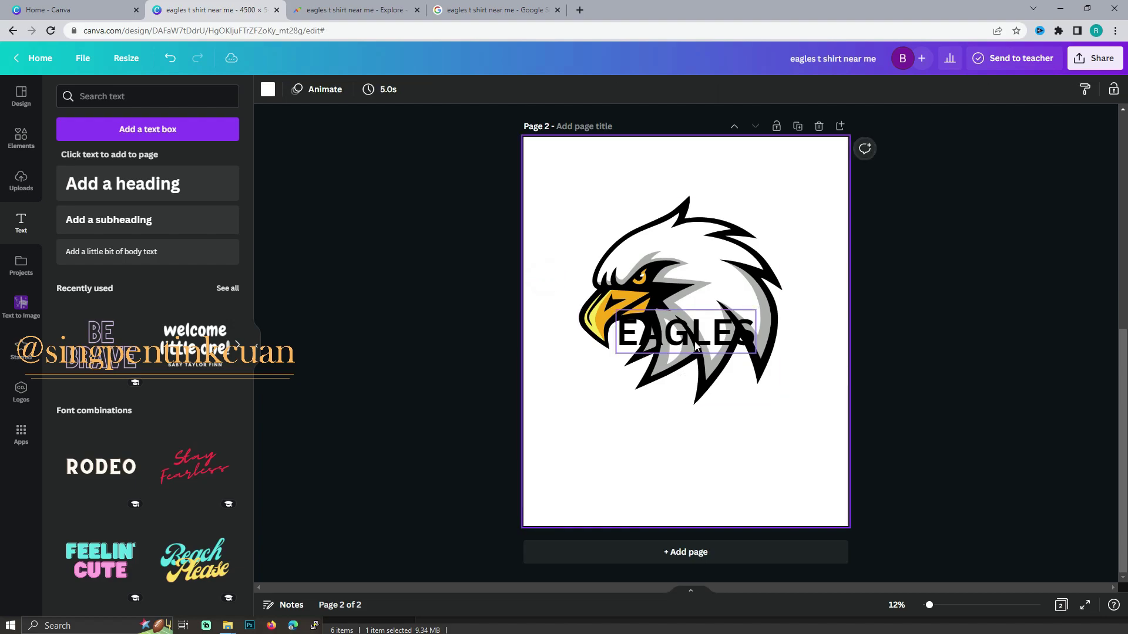
left_click_drag(694, 341, 700, 428)
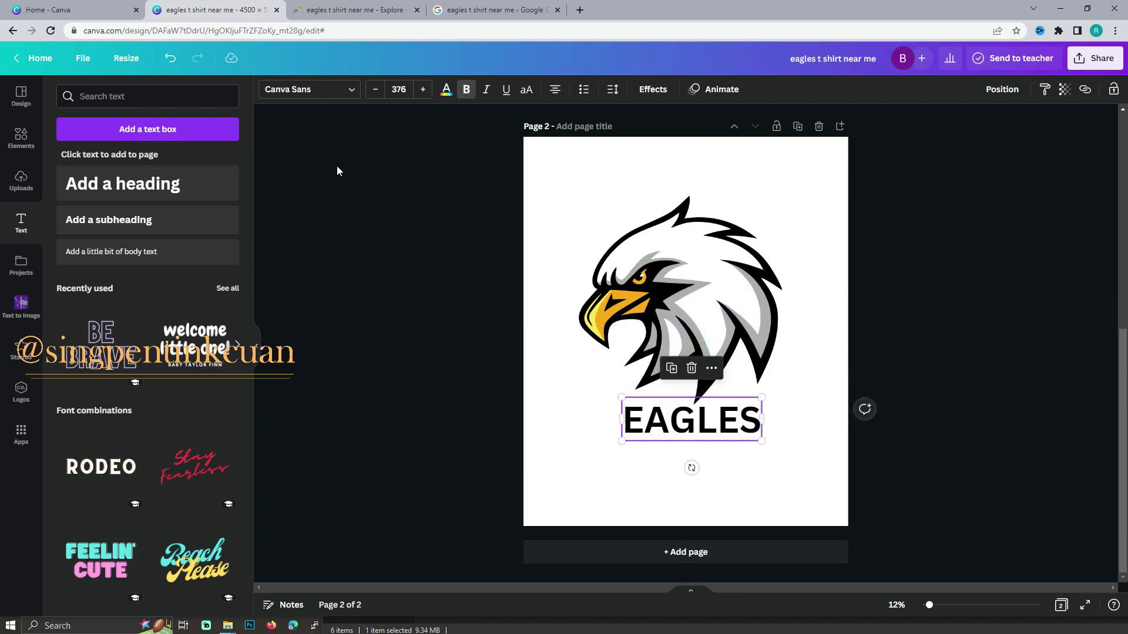
left_click(308, 139)
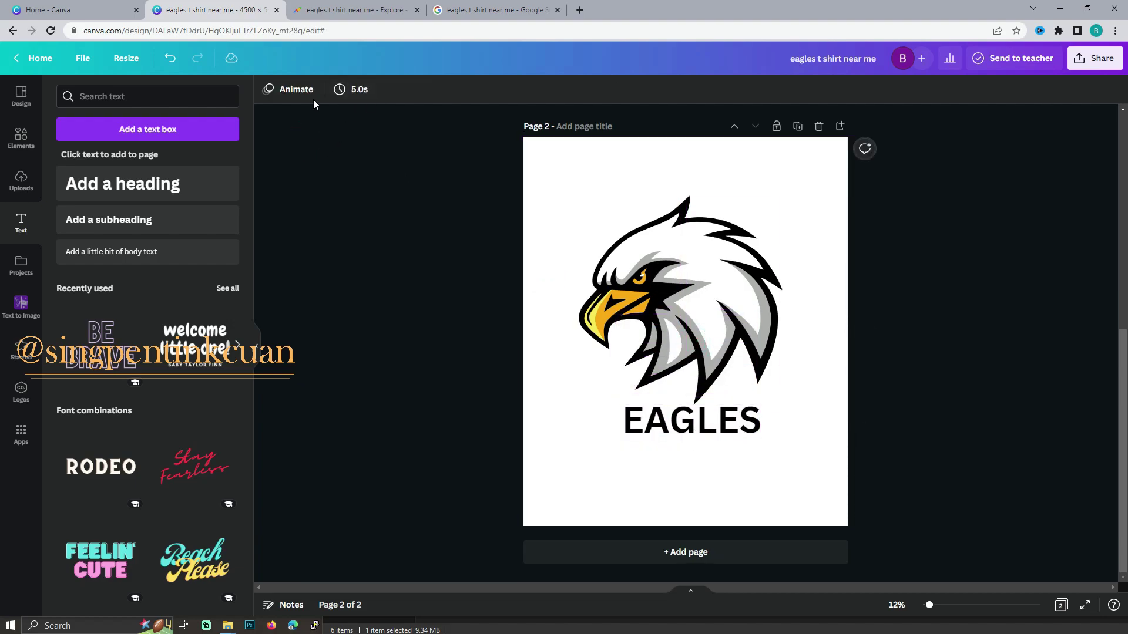
left_click(745, 433)
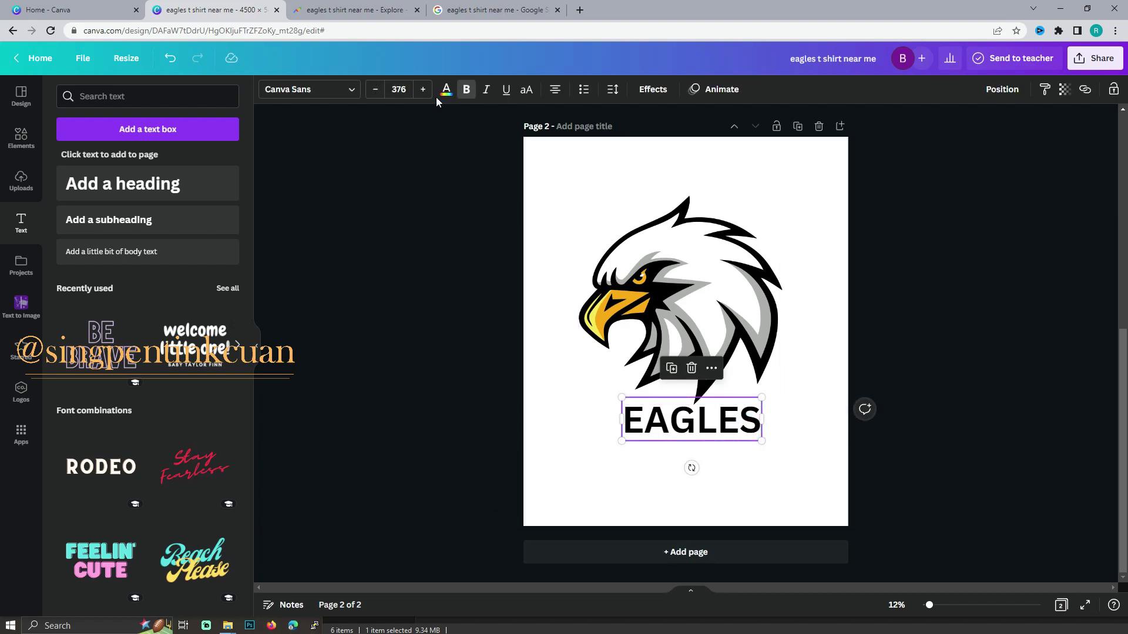
Set EAGLES in the Sunborn font after trying Advetime.
left_click(328, 89)
scroll(115, 259, "down", 1)
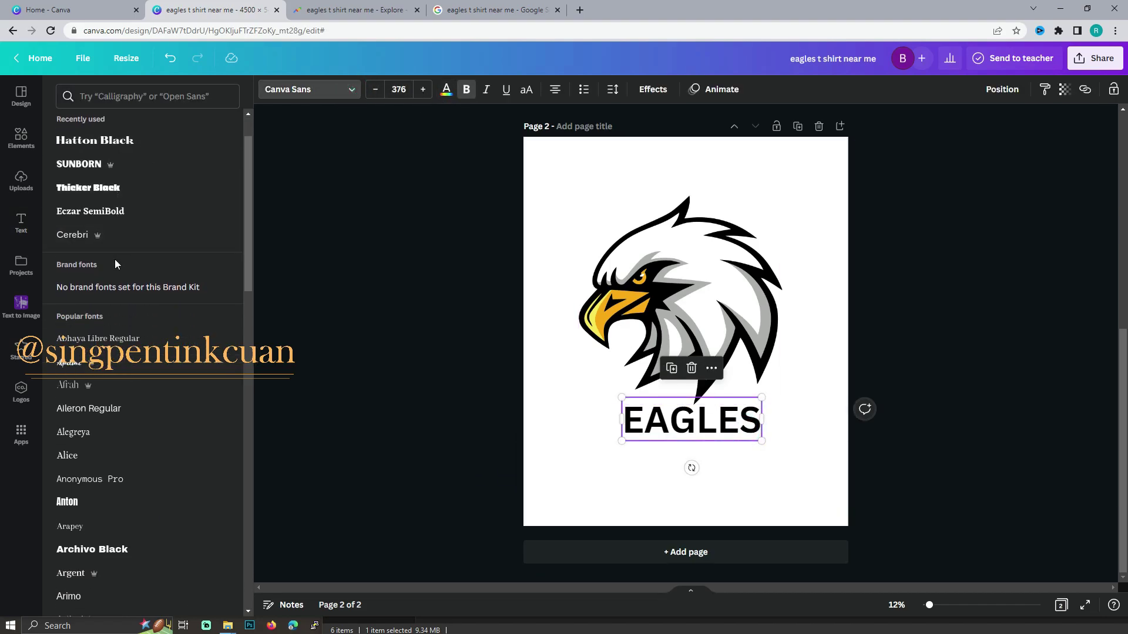
left_click(94, 362)
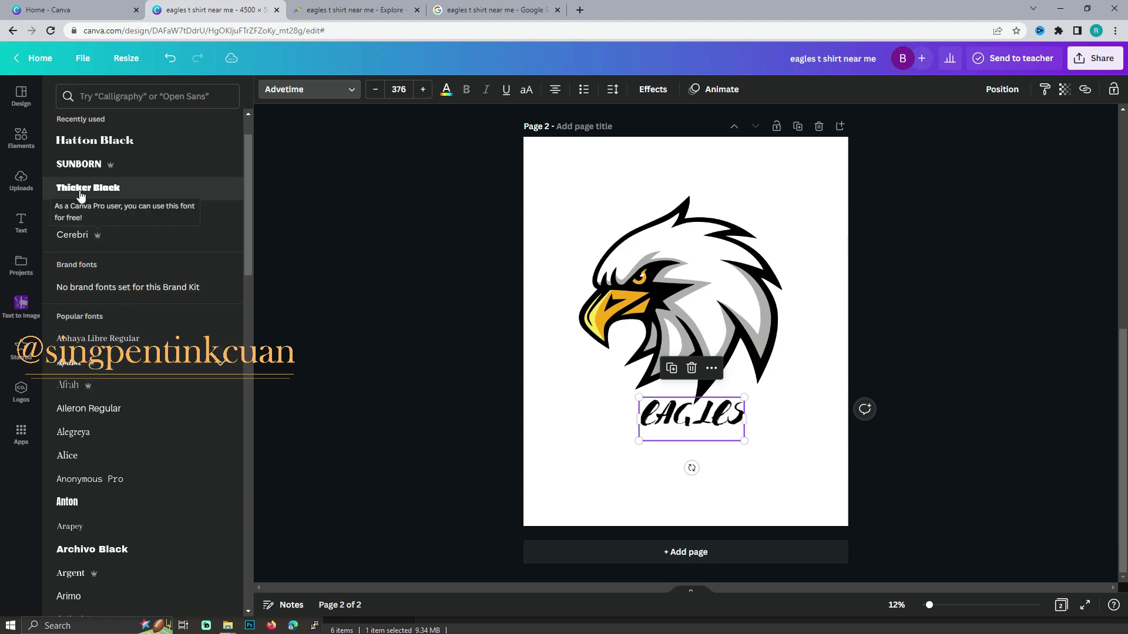
left_click(91, 165)
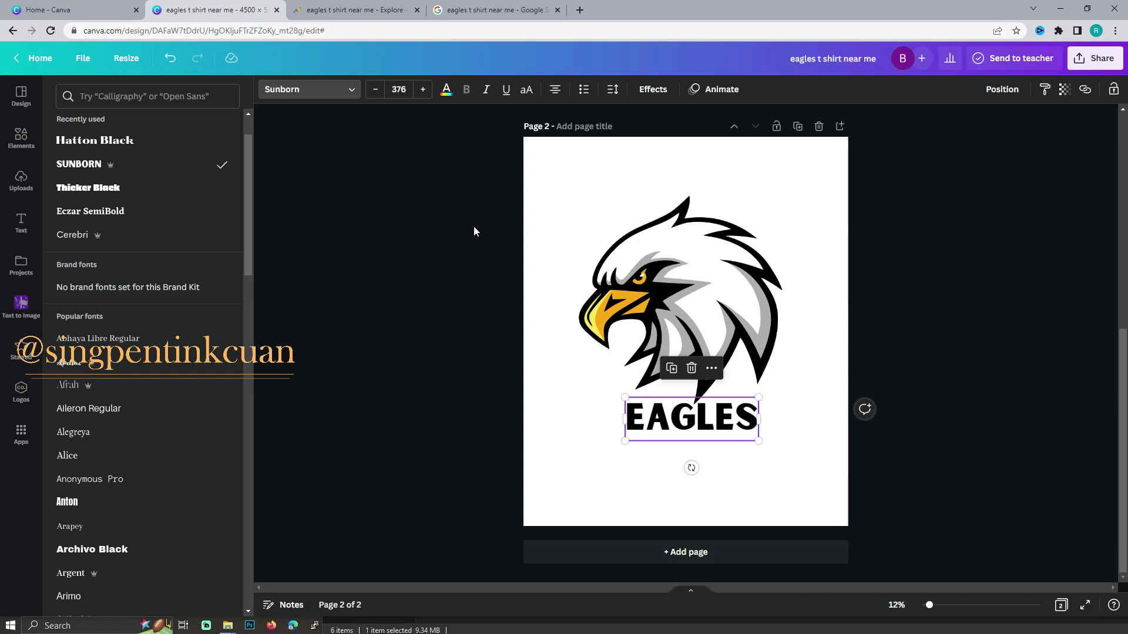
Colour EAGLES golden yellow by sampling the beak with the eyedropper.
left_click(447, 89)
left_click(69, 148)
left_click(212, 269)
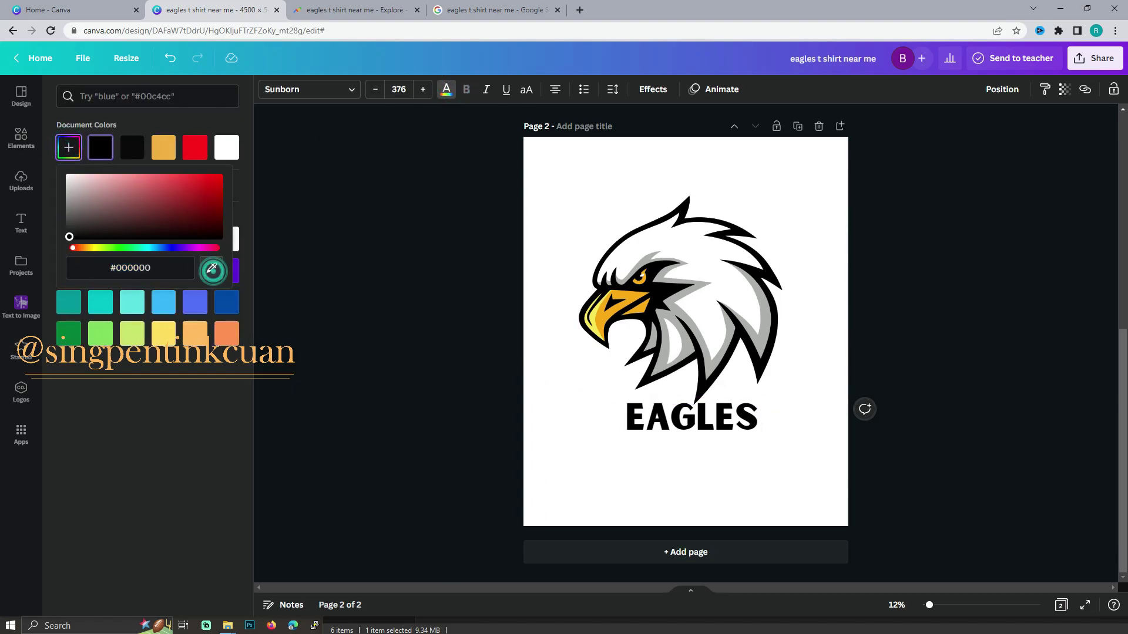
left_click(612, 318)
left_click(349, 225)
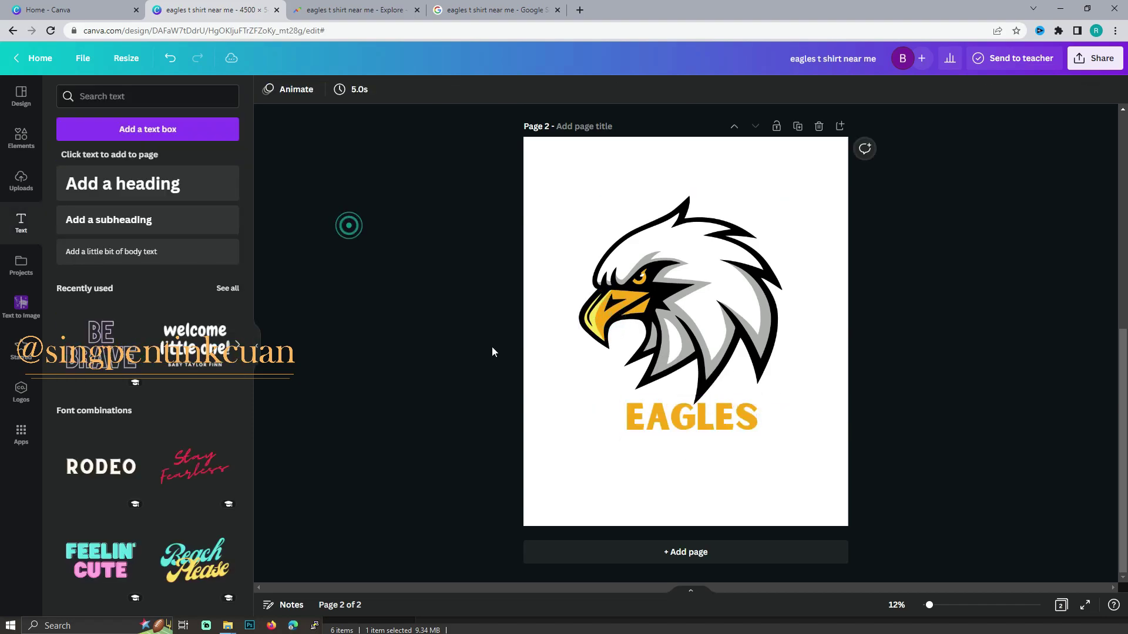
left_click(661, 422)
left_click(653, 89)
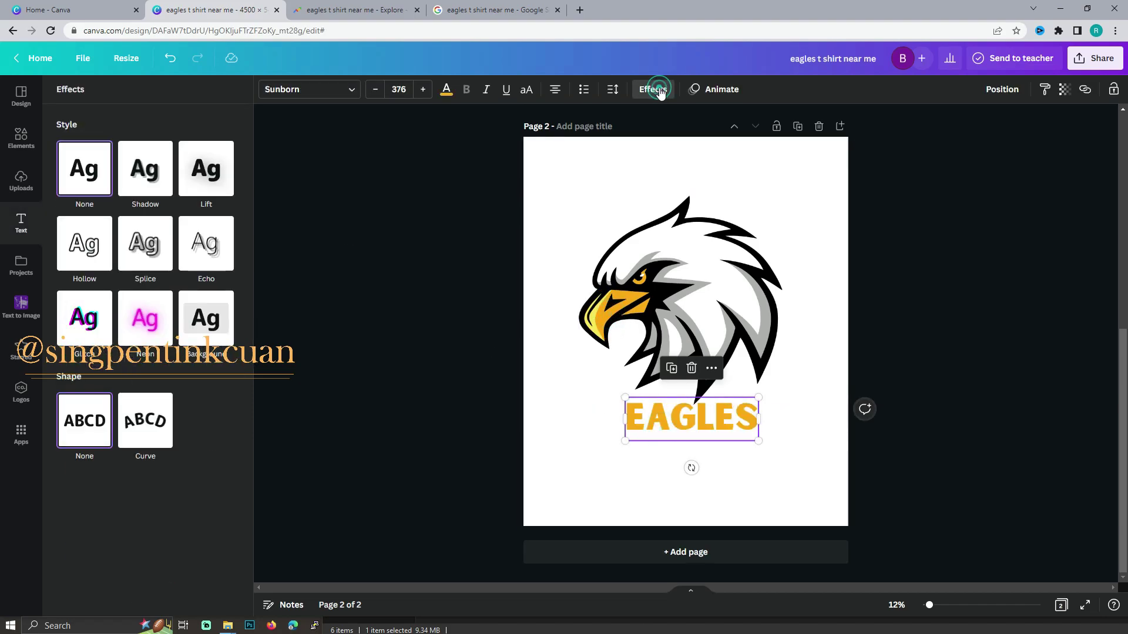
Preview the Lift, Splice, Echo and Background effects on EAGLES, then remove them.
left_click(154, 175)
left_click(195, 185)
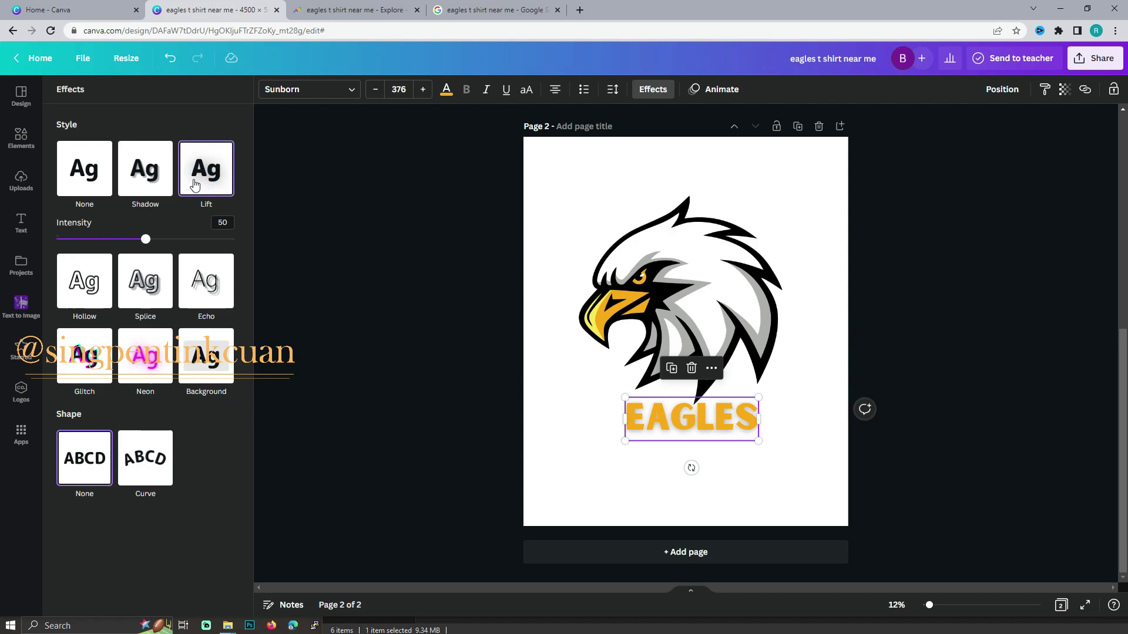
left_click(142, 276)
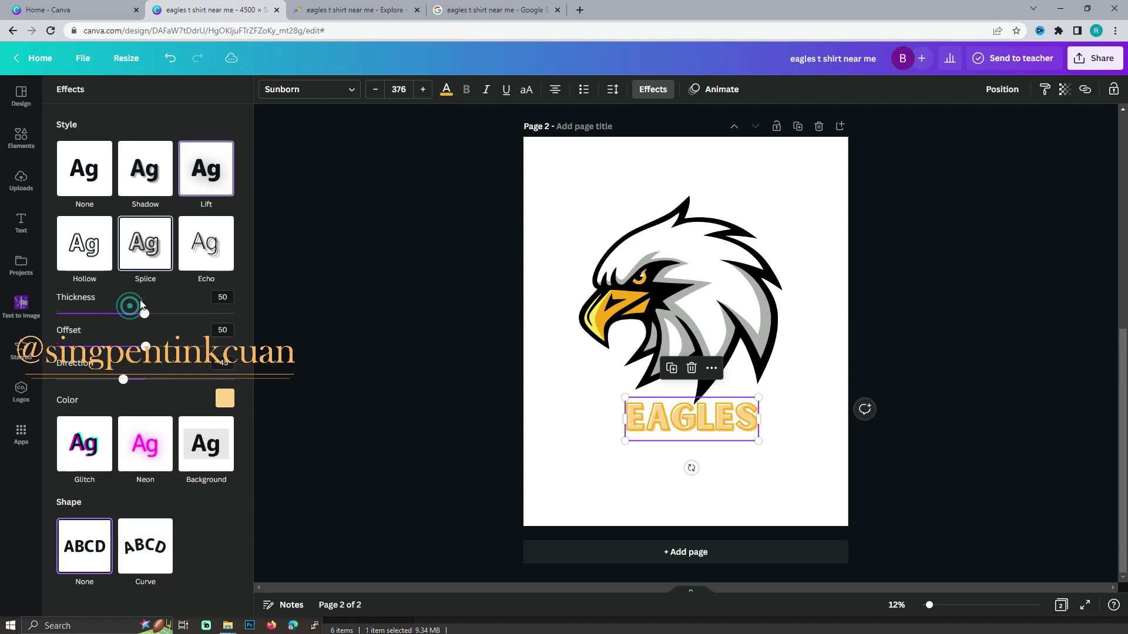
left_click(201, 276)
left_click(203, 412)
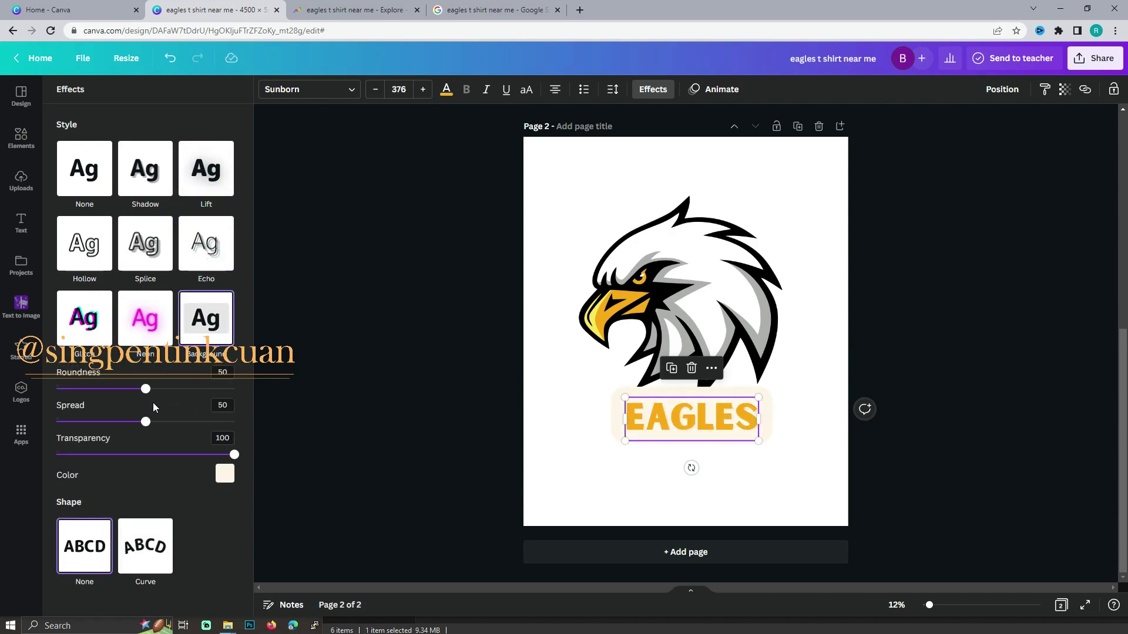
left_click(84, 168)
Apply a dark Shadow to EAGLES with transparency 26, blur 100 and direction -3.
left_click(145, 168)
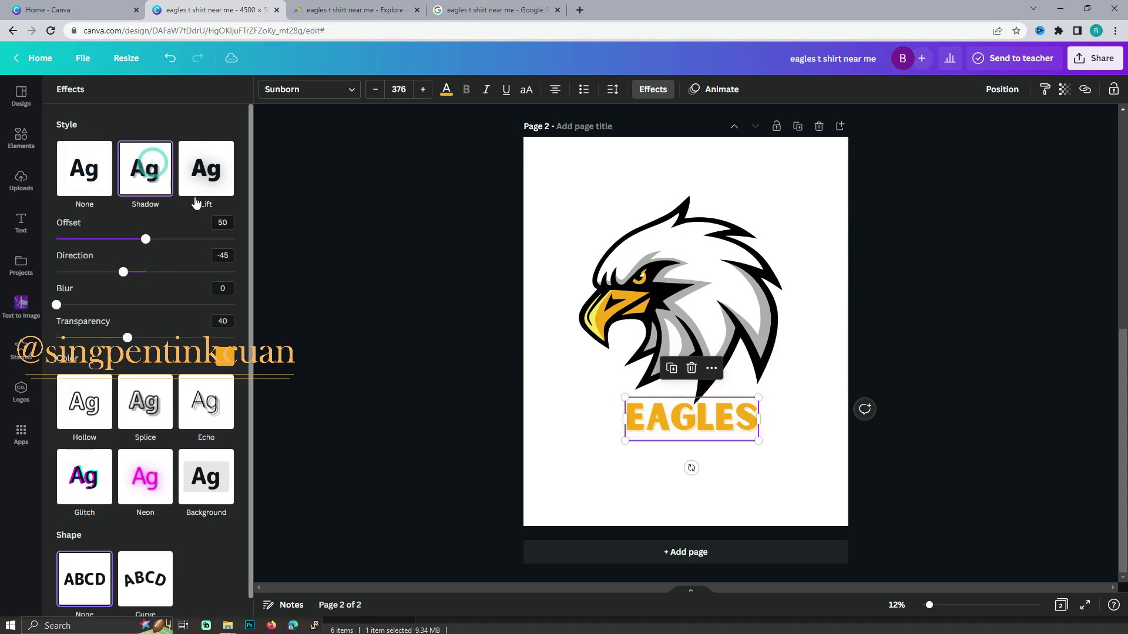
left_click(223, 355)
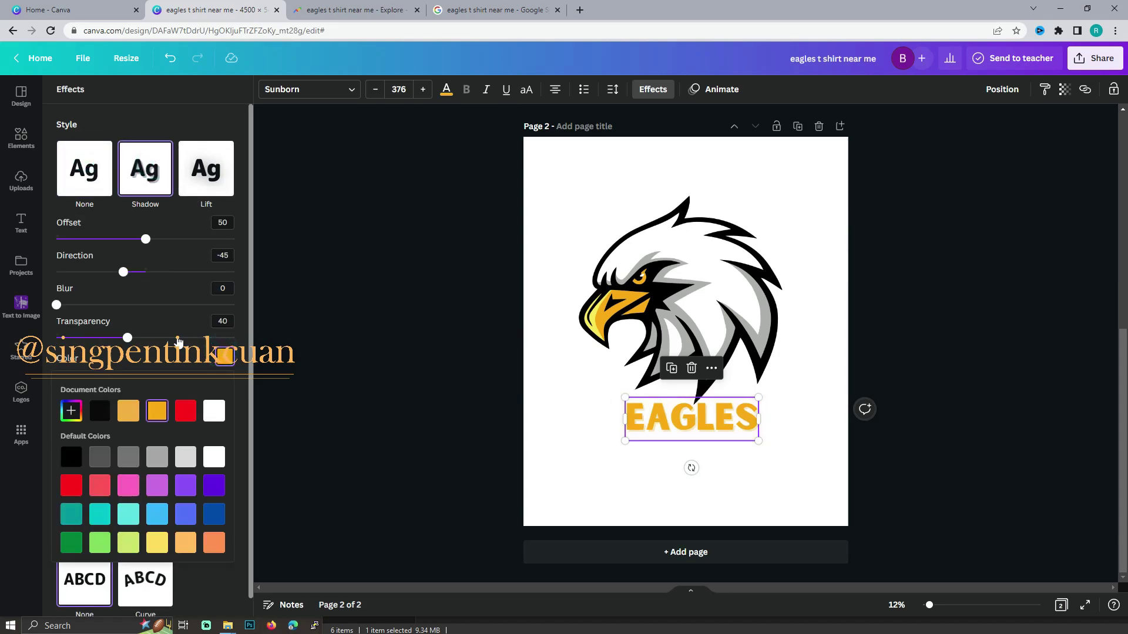
left_click(99, 411)
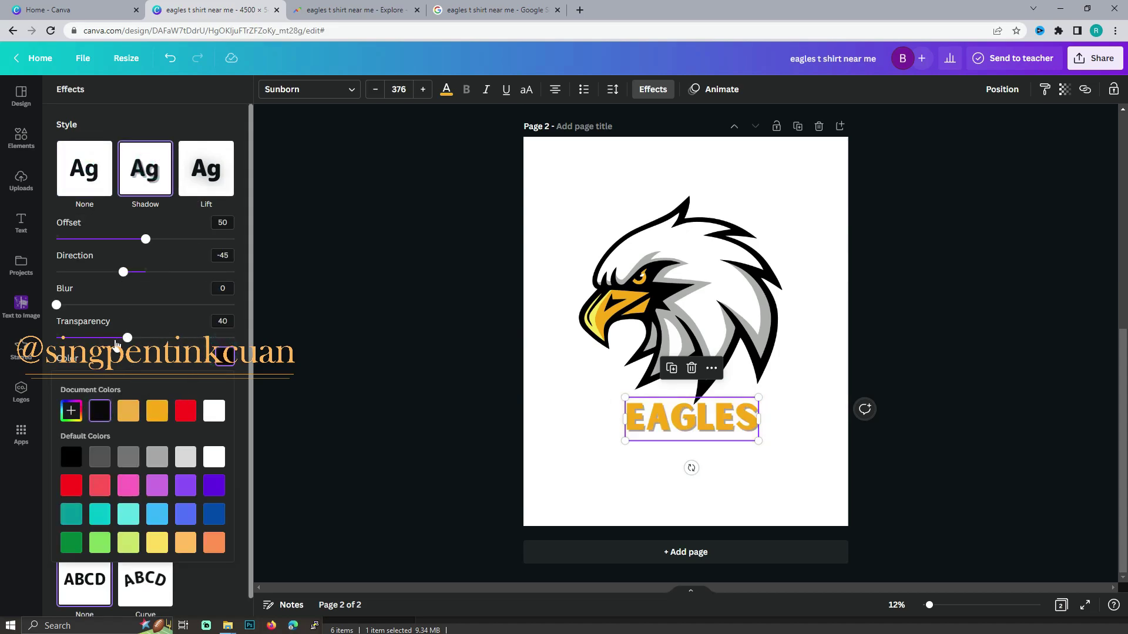
mouse_move(127, 338)
left_mouse_down()
mouse_move(224, 338)
mouse_move(103, 338)
left_mouse_up()
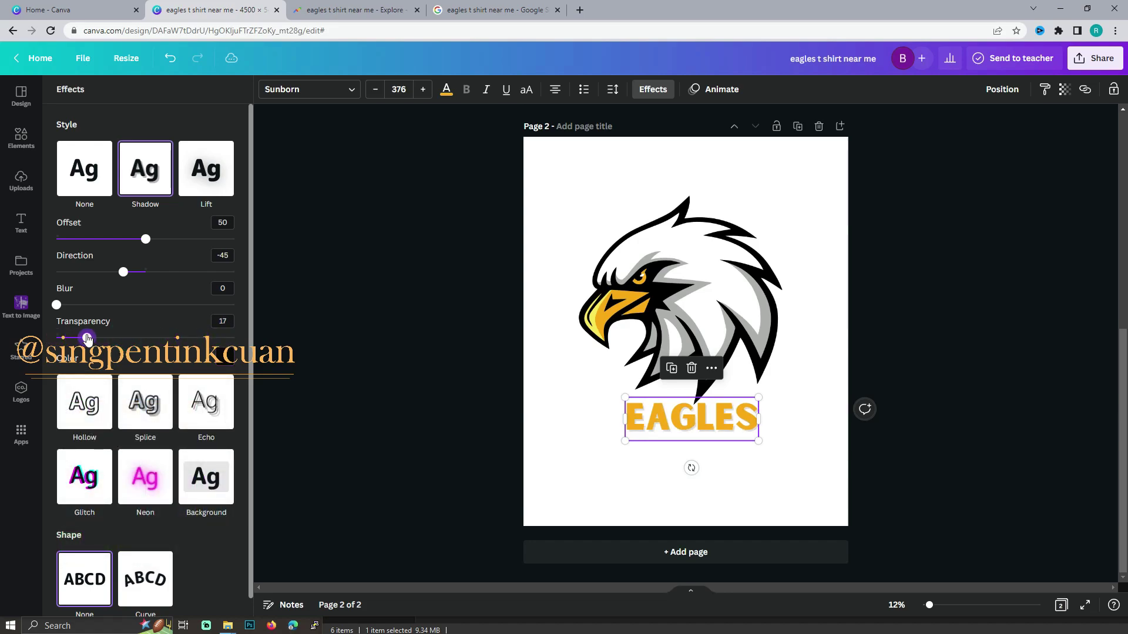
left_click_drag(56, 304, 288, 336)
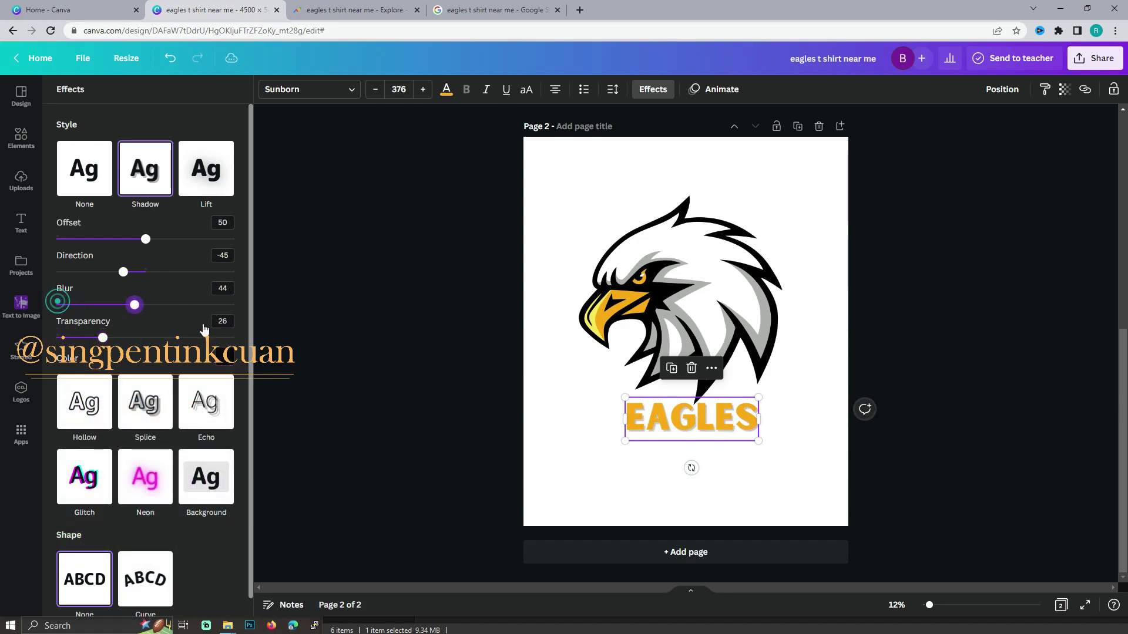
left_click_drag(127, 275, 145, 278)
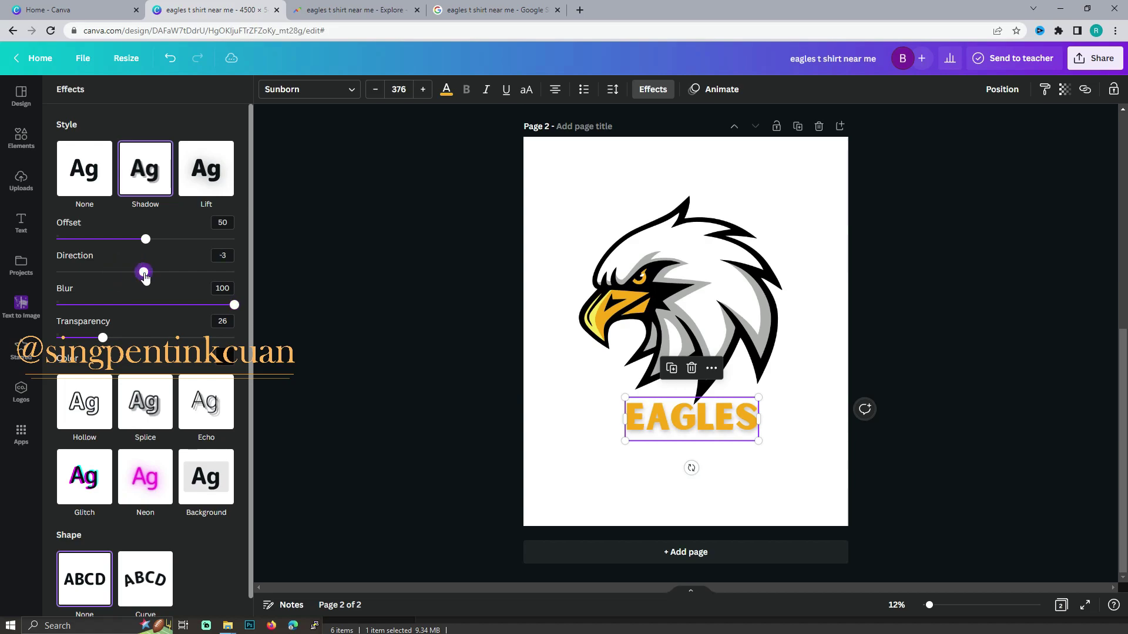
left_click(427, 347)
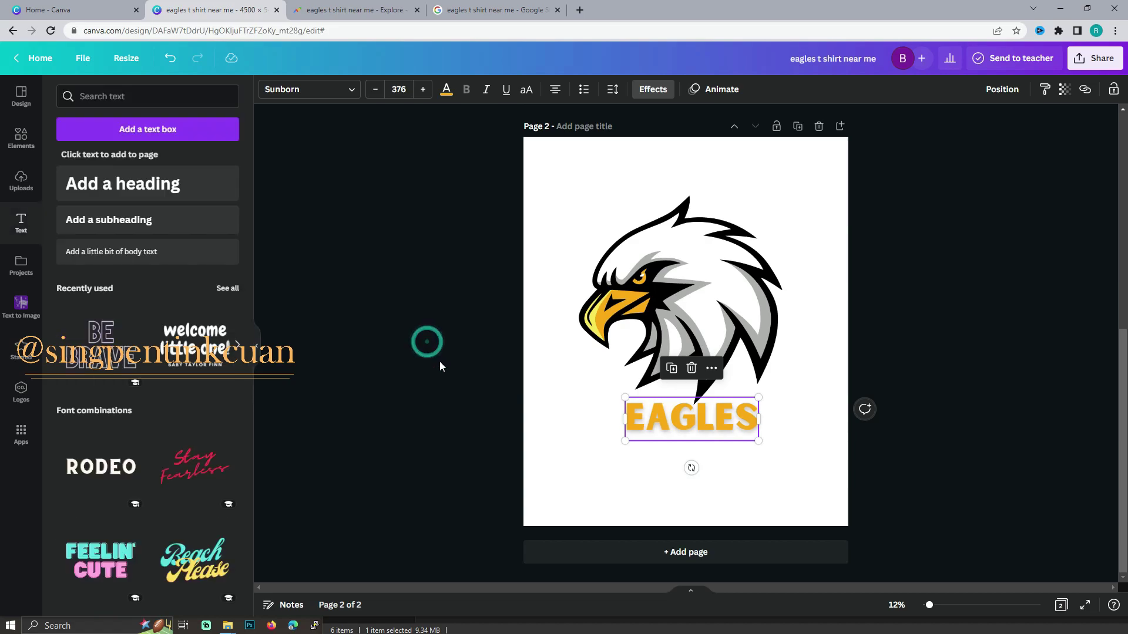
Move and enlarge the eagle image, undoing an accidental EAGLES move.
left_click(728, 417)
left_click(899, 353)
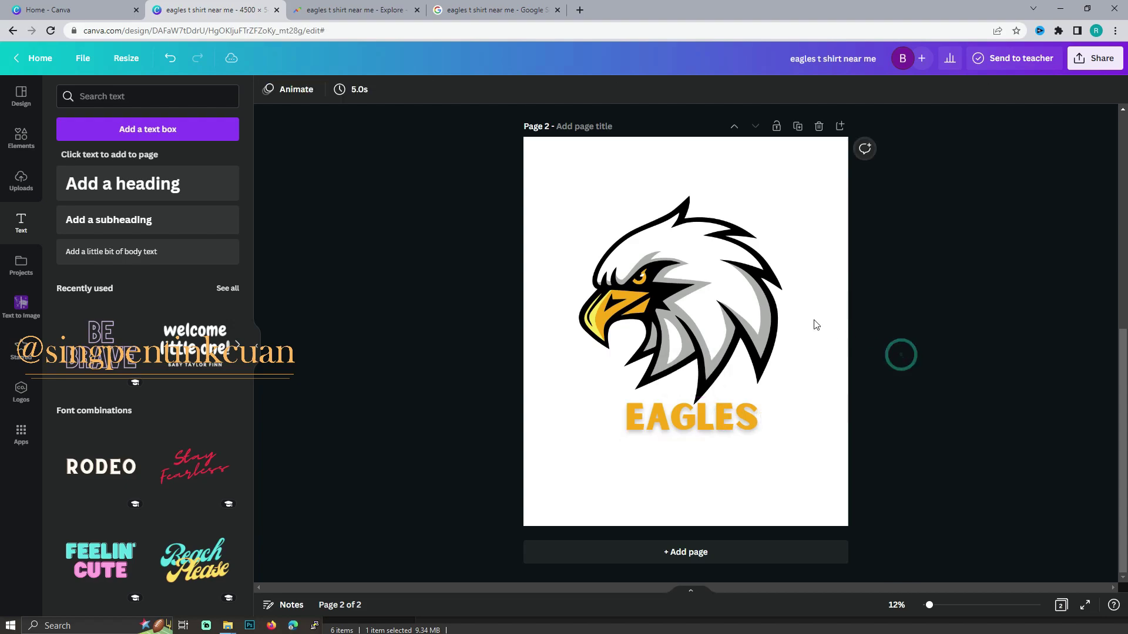
left_click(708, 284)
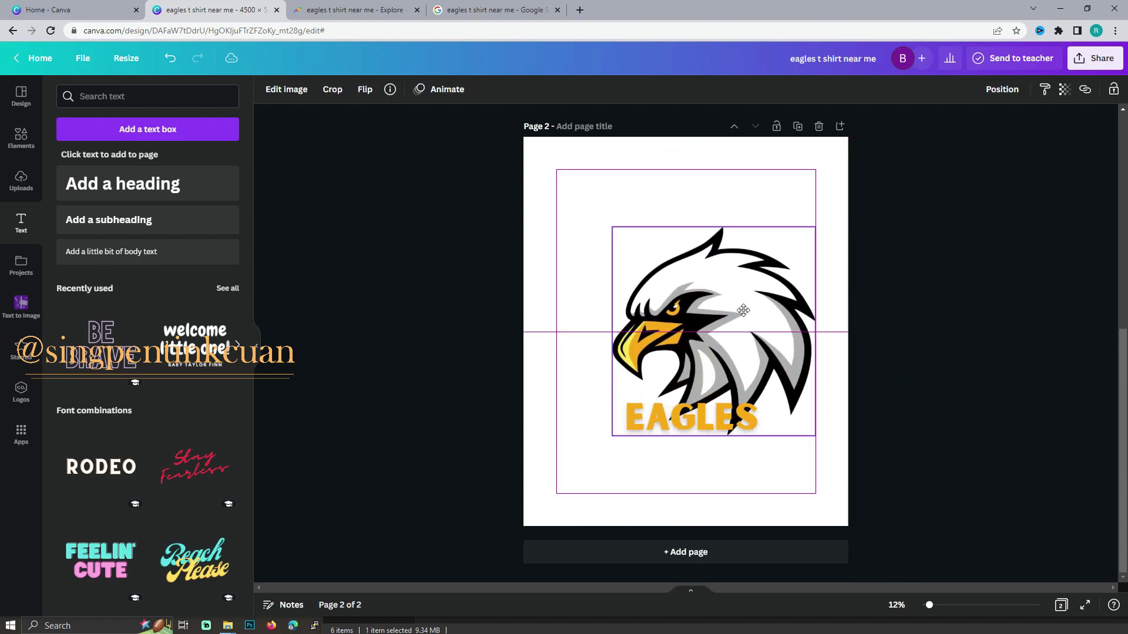
left_click_drag(707, 281, 733, 290)
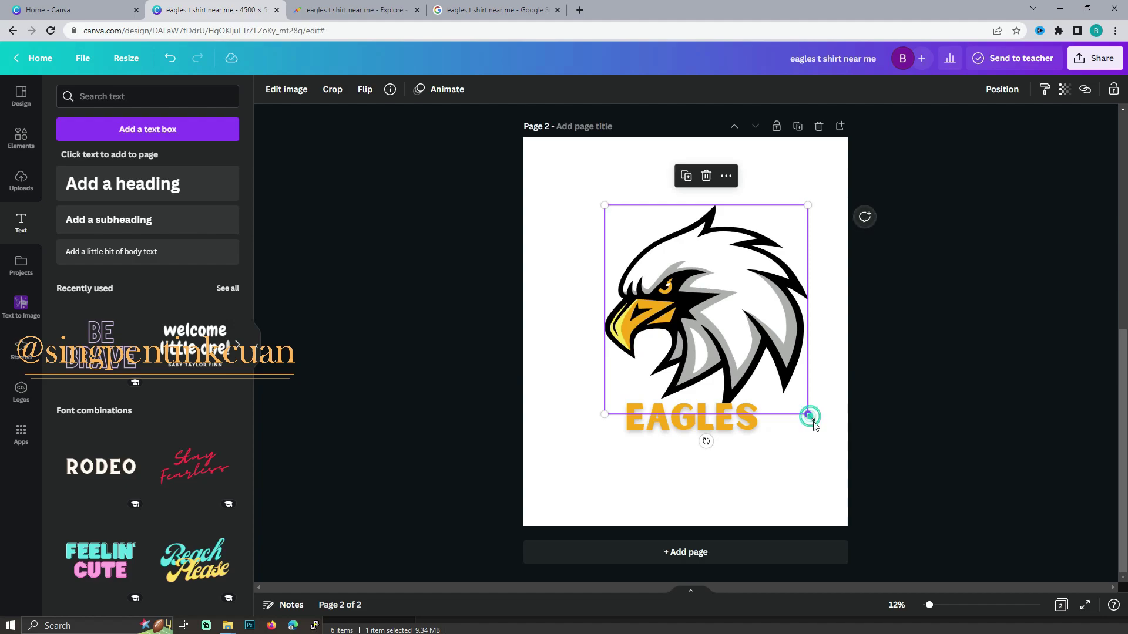
left_click_drag(813, 424, 835, 468)
scroll(733, 258, "up", 5)
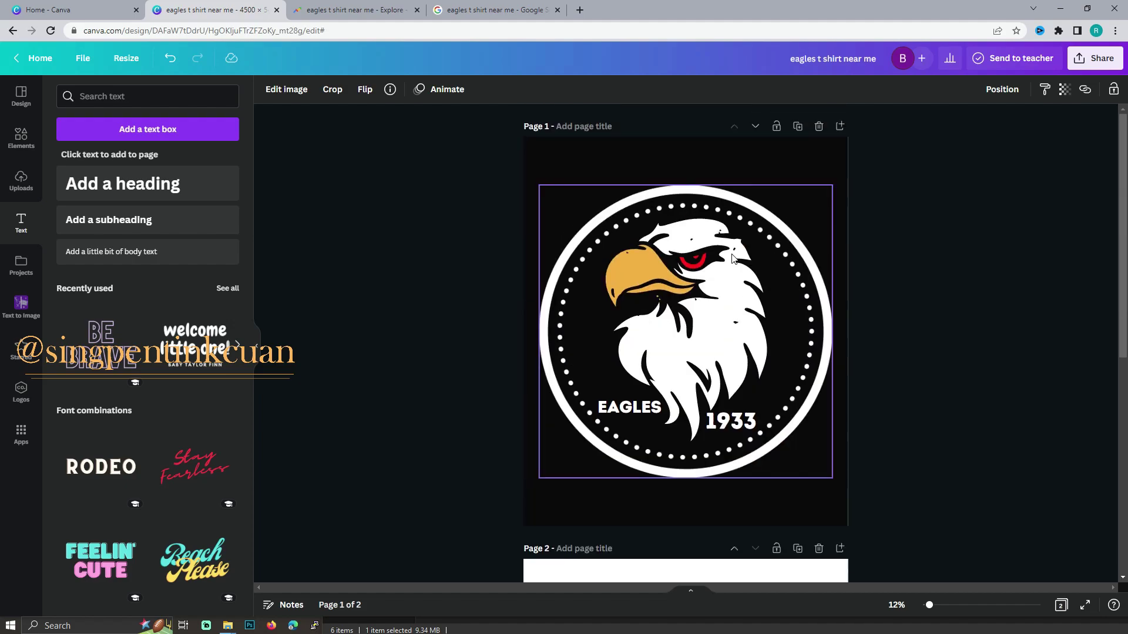
scroll(733, 259, "down", 5)
mouse_move(704, 418)
left_mouse_down()
mouse_move(685, 465)
mouse_move(761, 477)
mouse_move(749, 477)
left_mouse_up()
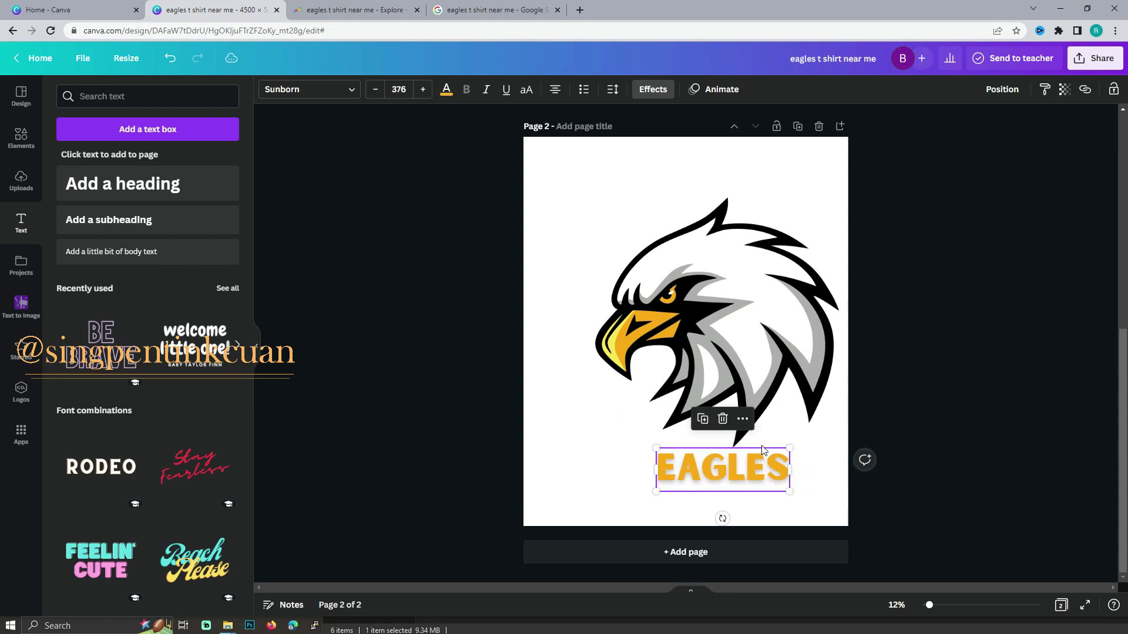
key("ctrl+z")
Centre the eagle on page 2 horizontally and vertically, then shift it upward.
left_click(713, 307)
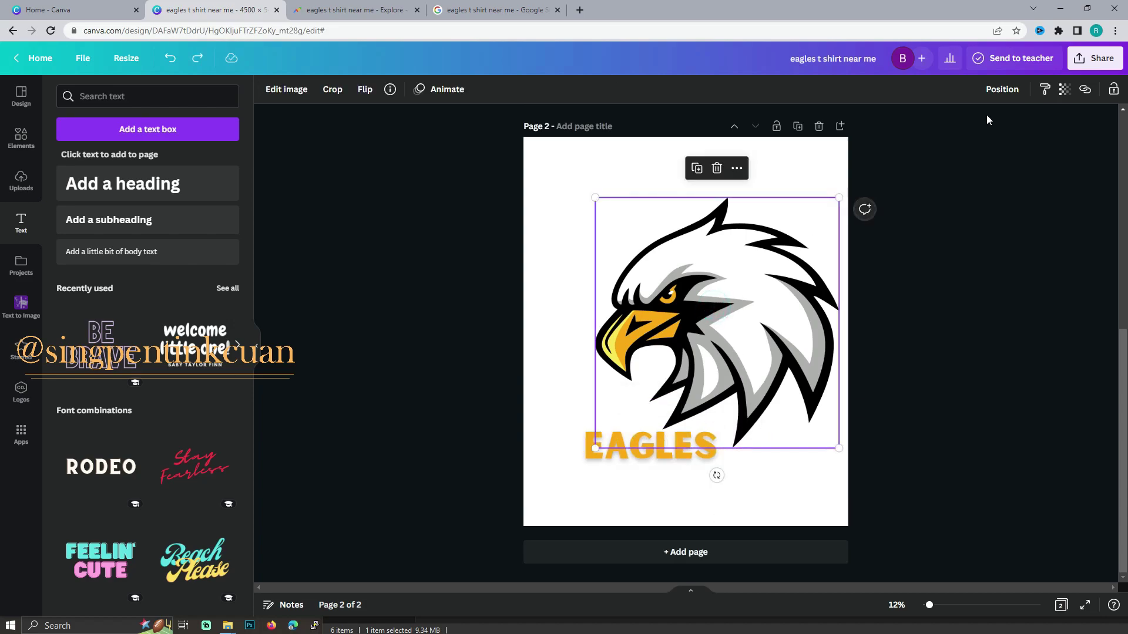
left_click(1002, 89)
left_click(964, 189)
left_click(856, 189)
left_click(940, 403)
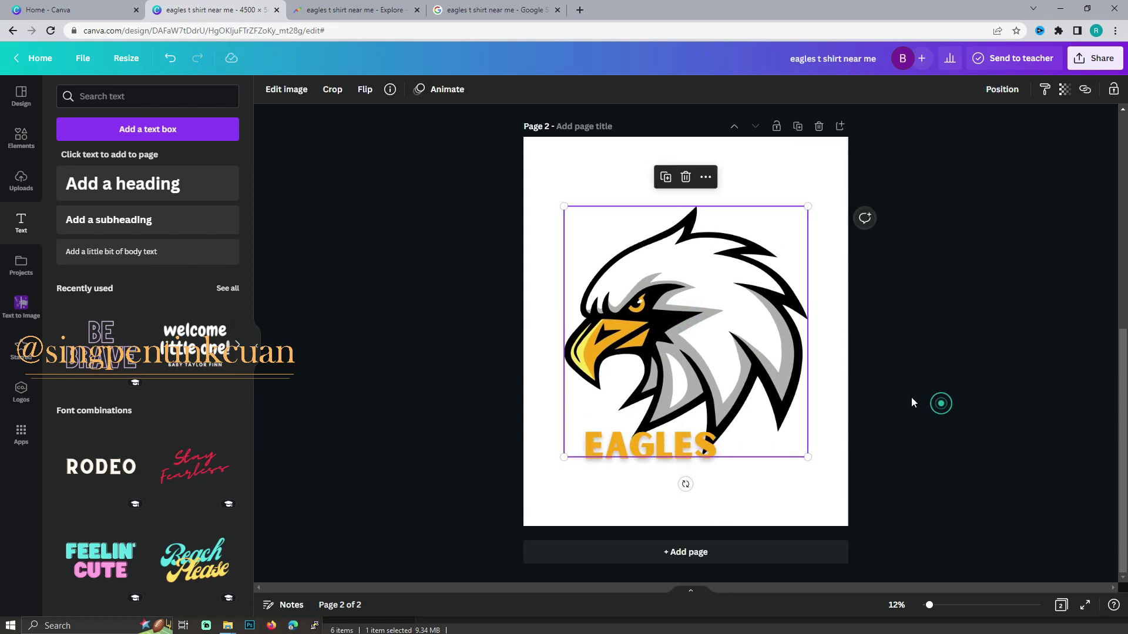
mouse_move(781, 435)
left_mouse_down()
mouse_move(821, 456)
mouse_move(838, 446)
left_mouse_up()
left_click(921, 432)
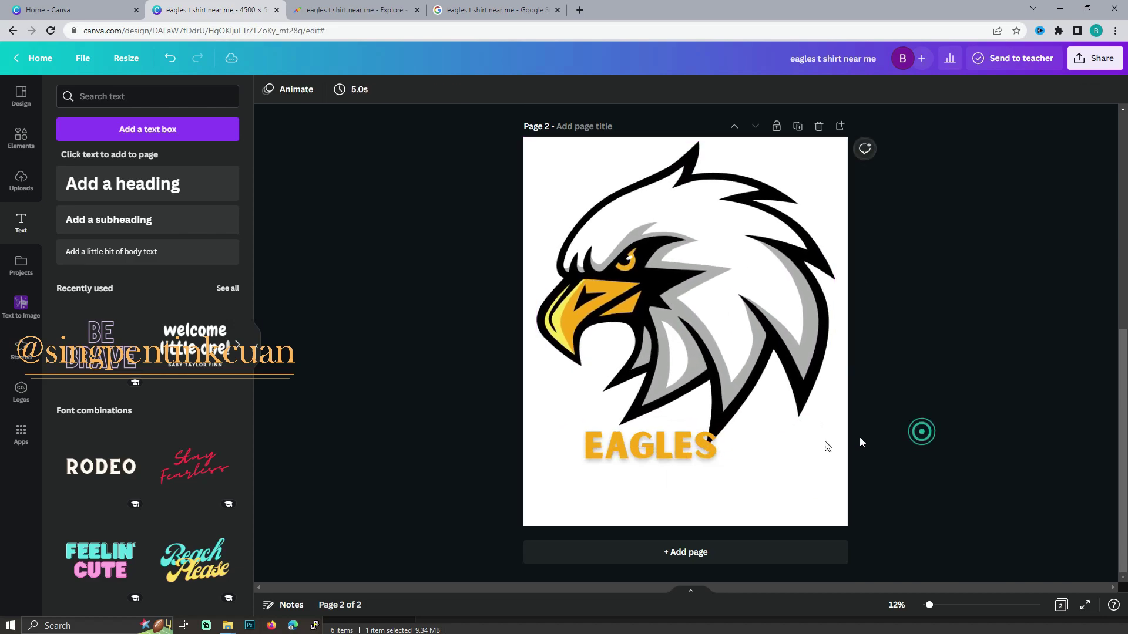
Enlarge EAGLES to size 729, centre it at the page bottom, and add a third page.
left_click(696, 450)
left_click_drag(743, 492, 816, 526)
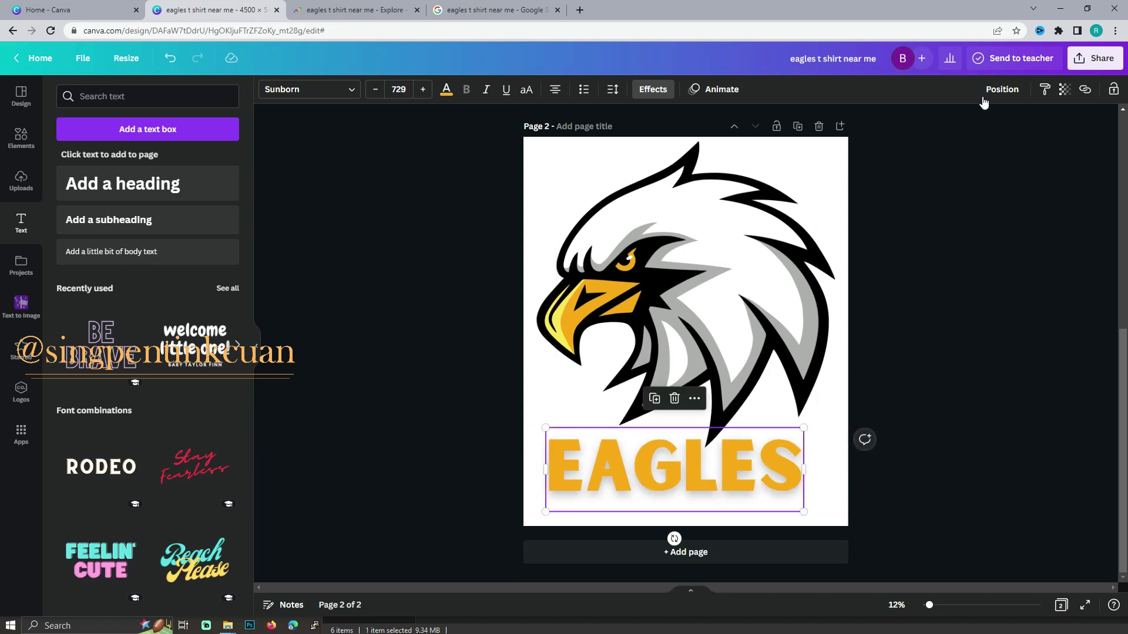
left_click(1002, 88)
left_click(963, 197)
left_click(874, 194)
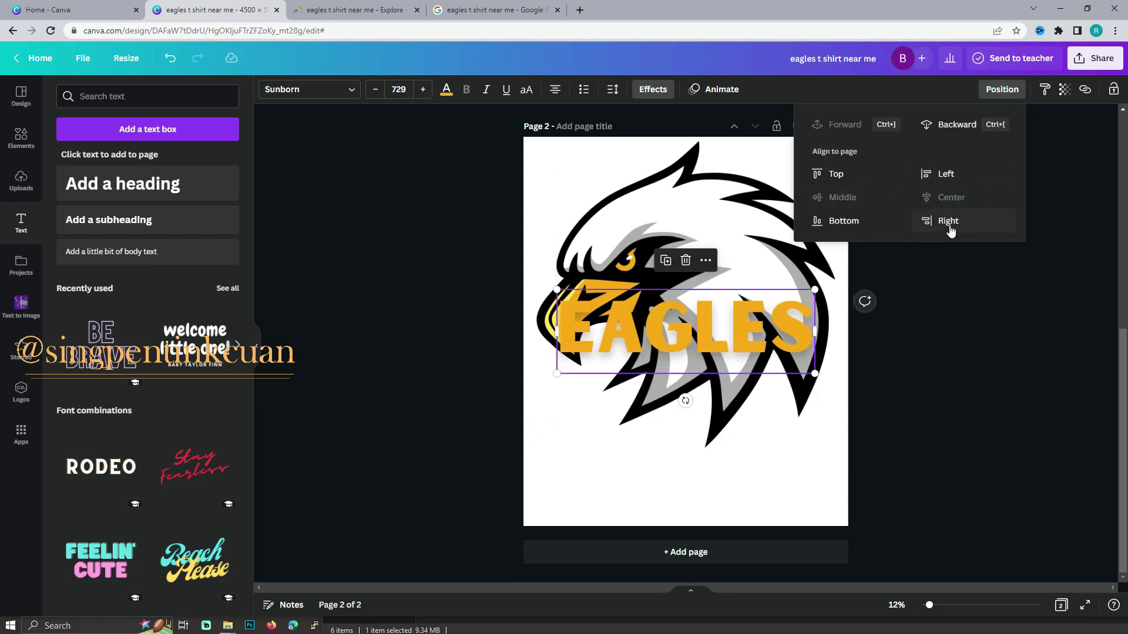
left_click(859, 221)
left_click(944, 414)
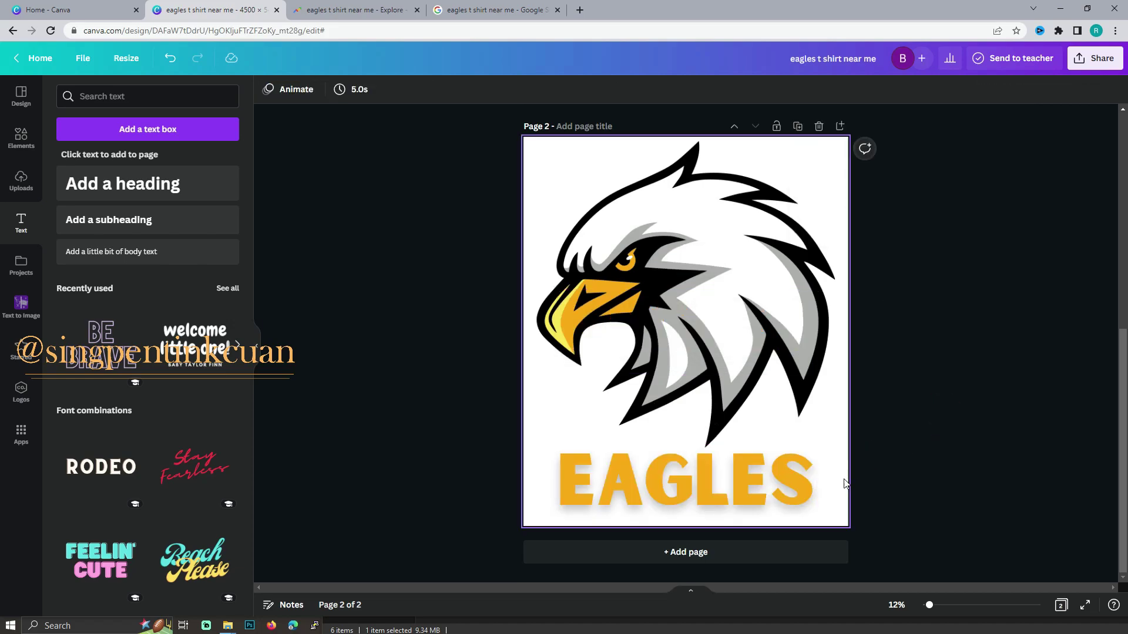
left_click(938, 413)
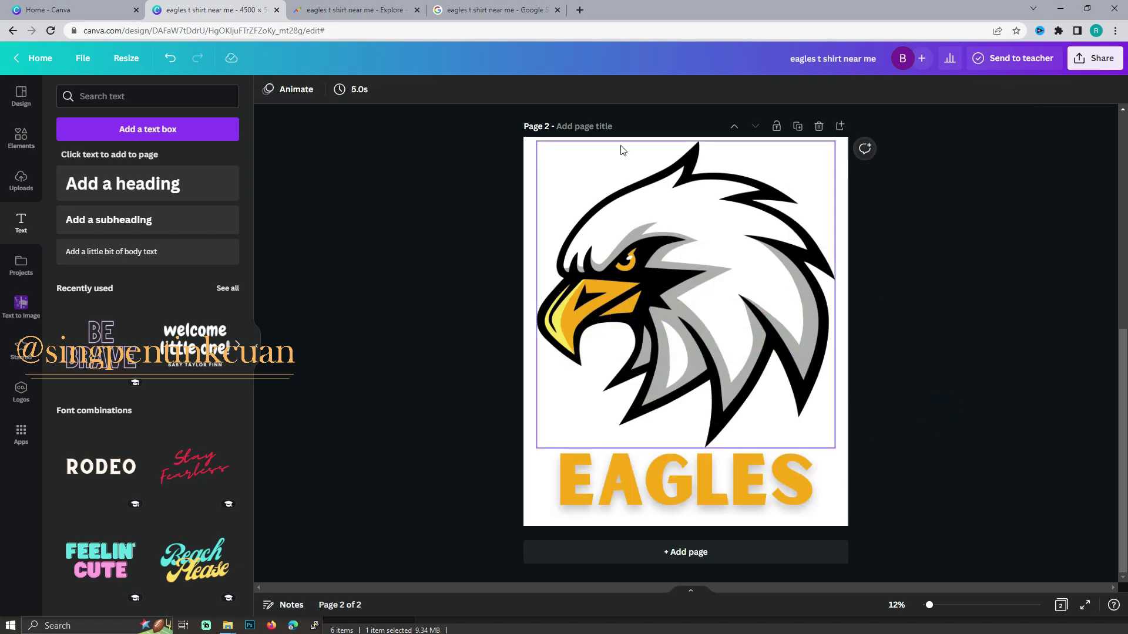
left_click(722, 551)
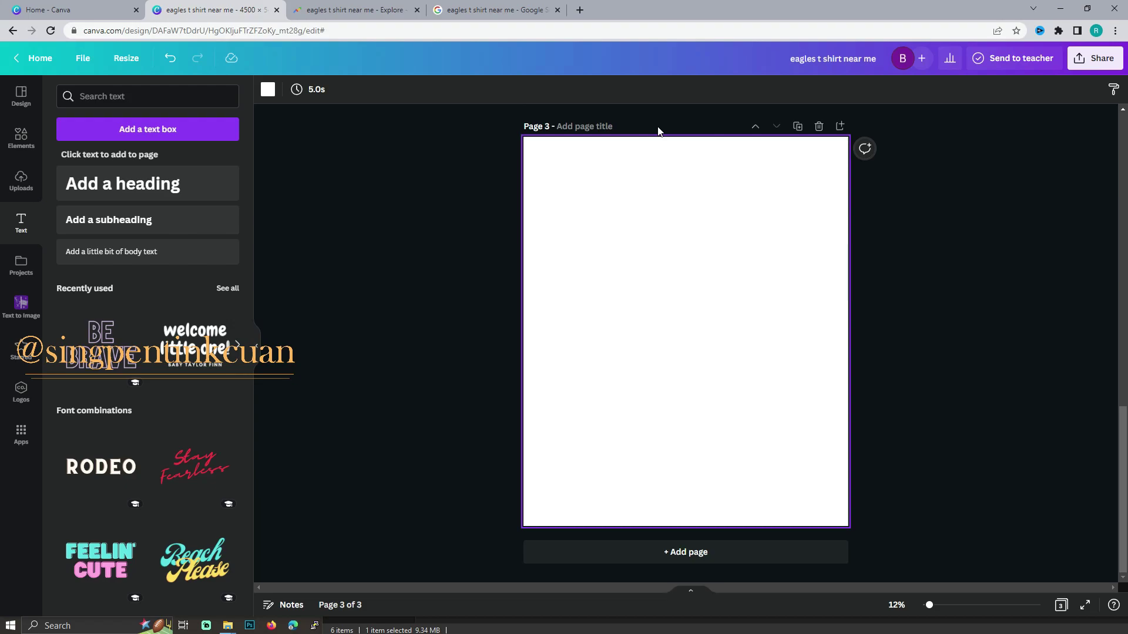
Add the circular eagle-head emblem to page 3 and enlarge it to about 3,315 × 3,315.
left_click(22, 138)
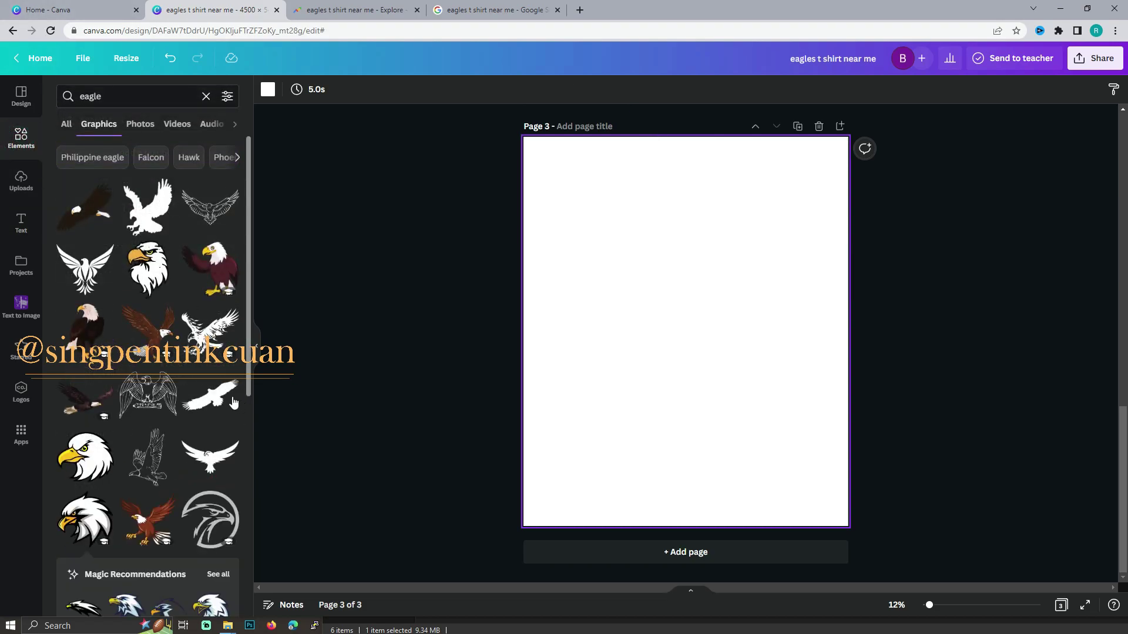
scroll(208, 398, "down", 2)
scroll(209, 398, "down", 2)
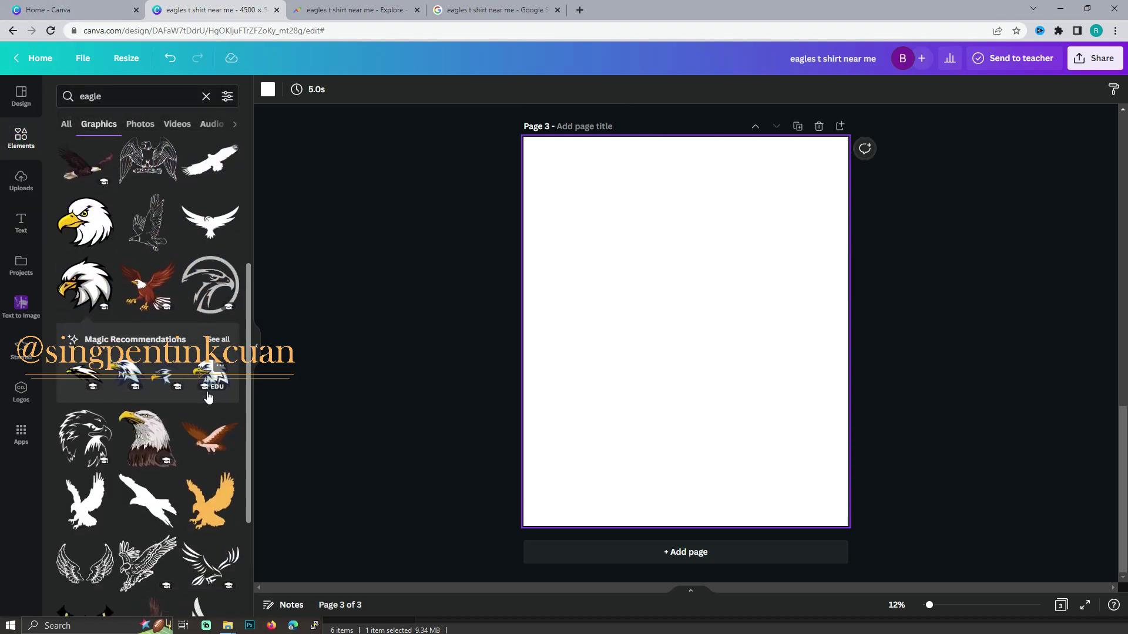
left_click(189, 290)
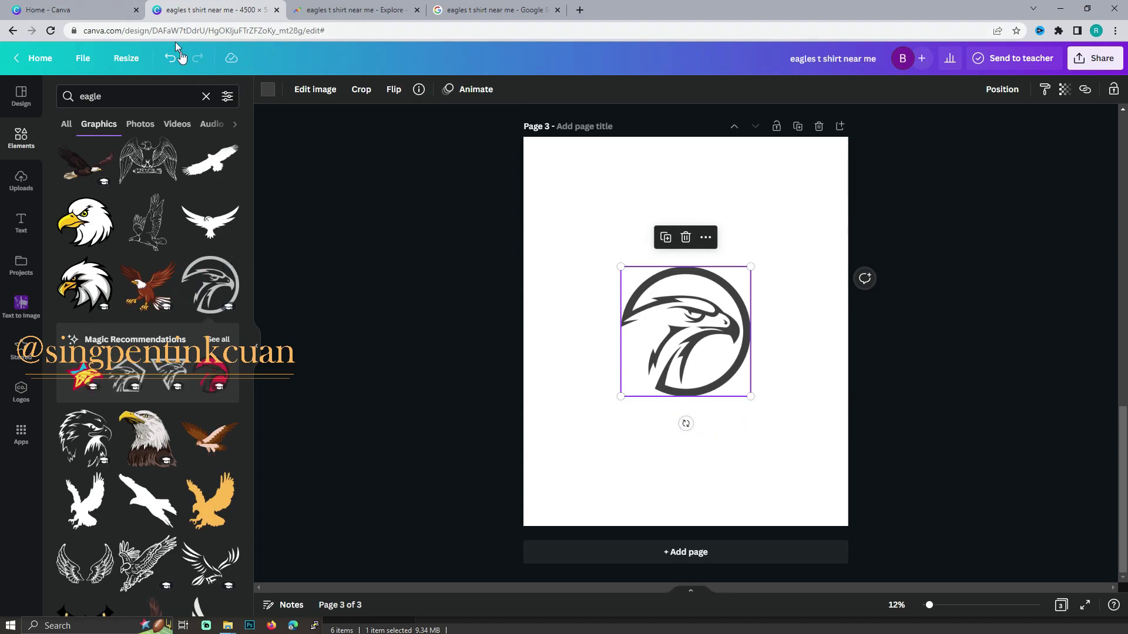
left_click(267, 89)
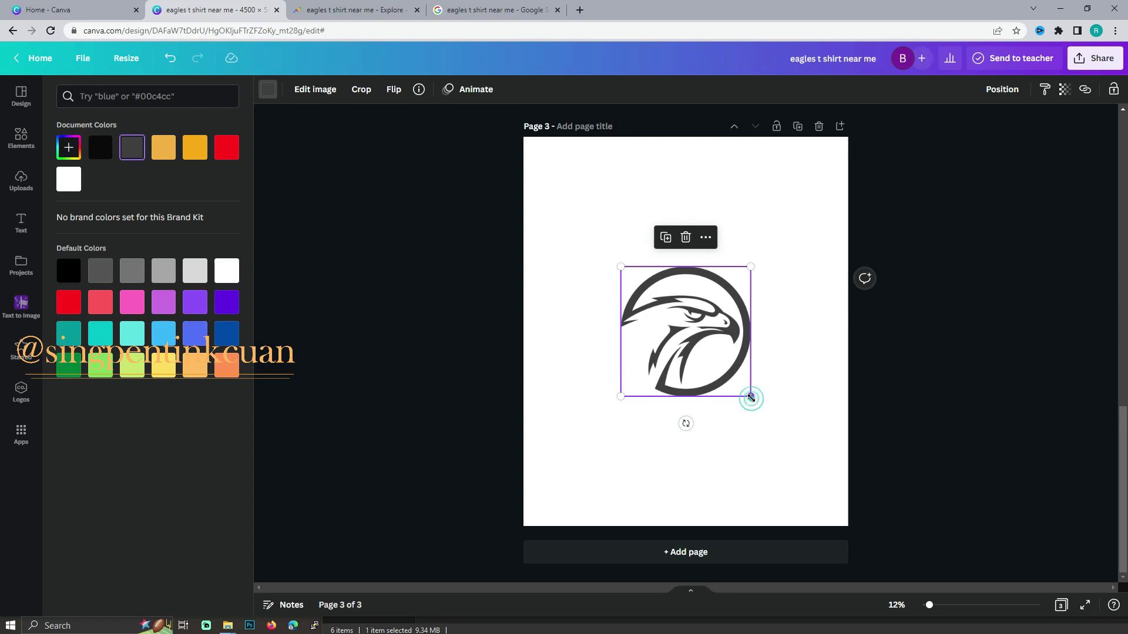
left_click_drag(750, 398, 805, 451)
Recolour the eagle emblem teal blue with a custom colour and reselect it.
left_click(69, 147)
left_click_drag(93, 197, 191, 199)
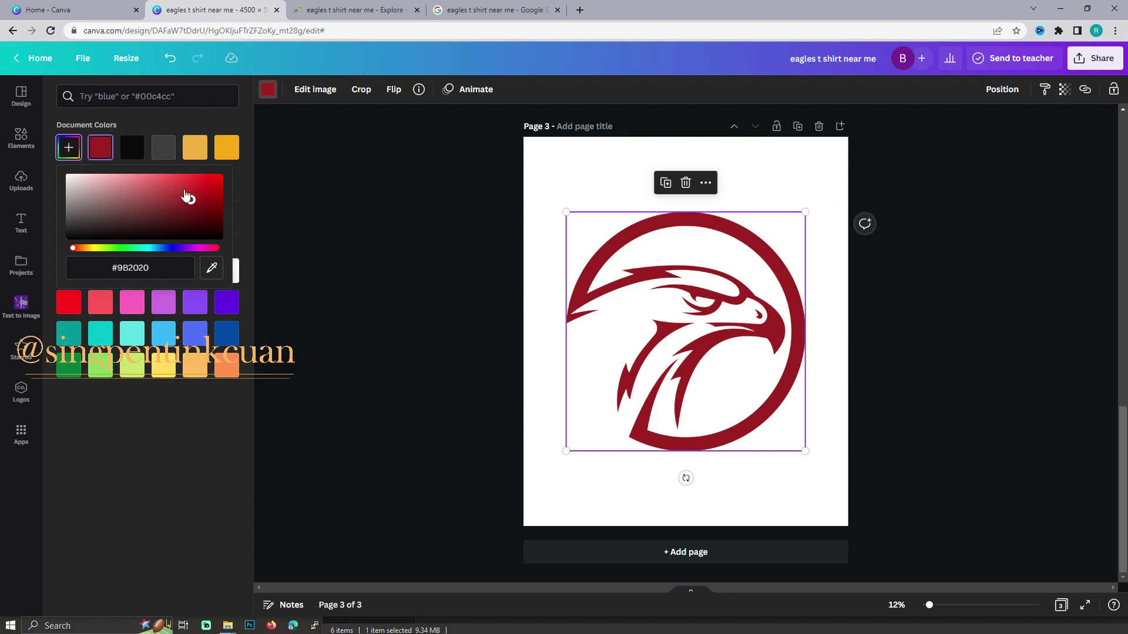
left_click(151, 249)
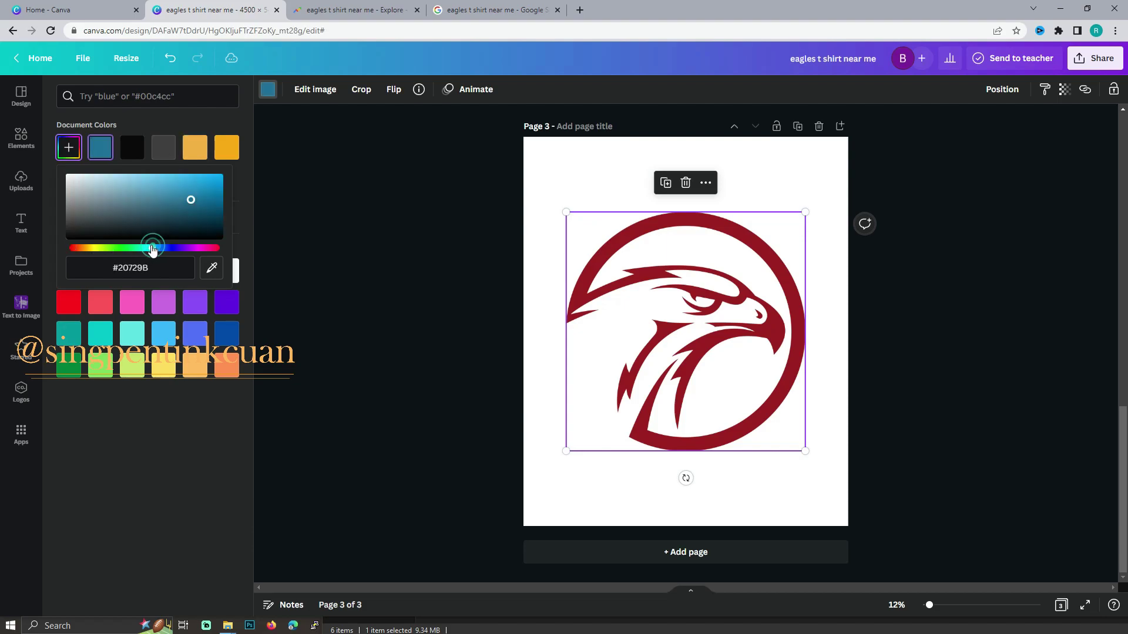
left_click(369, 175)
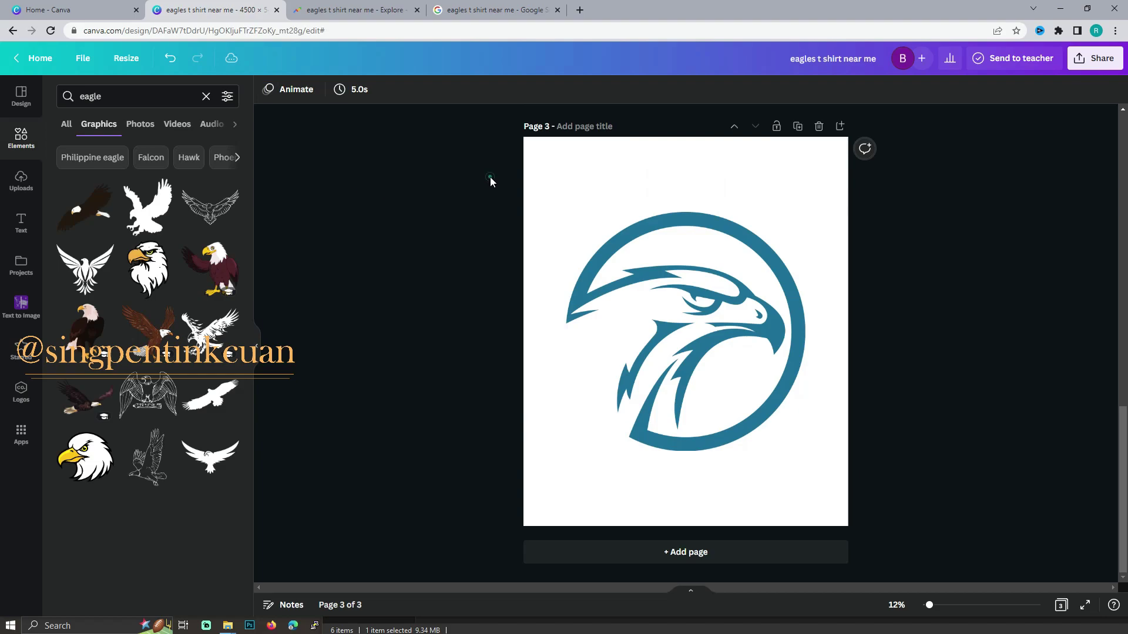
left_click(724, 292)
left_click(568, 158)
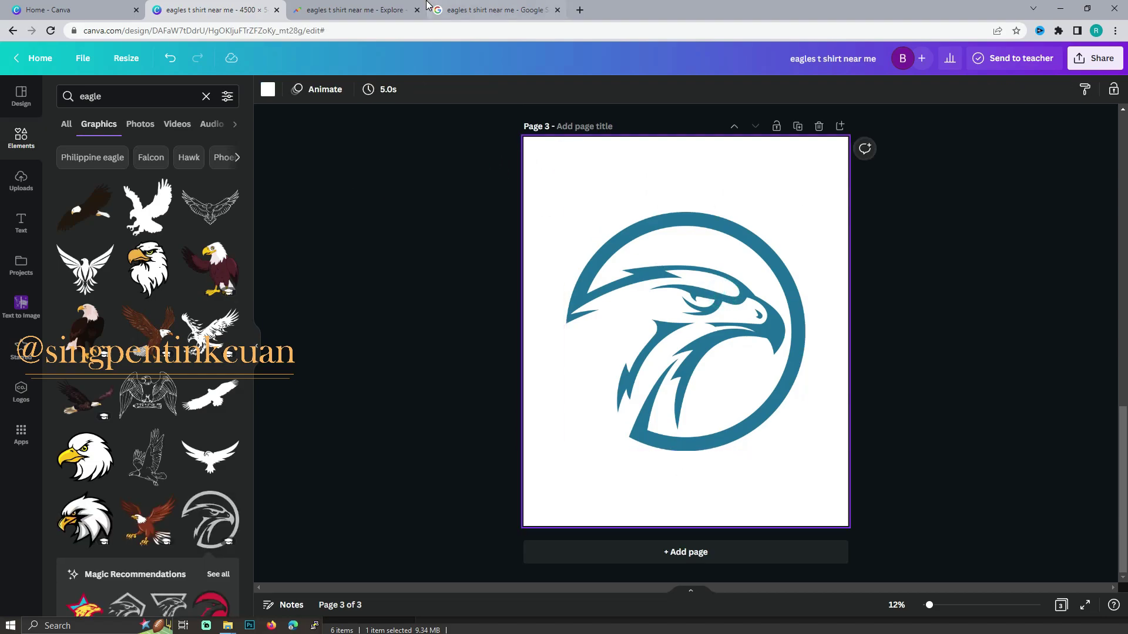
left_click(493, 8)
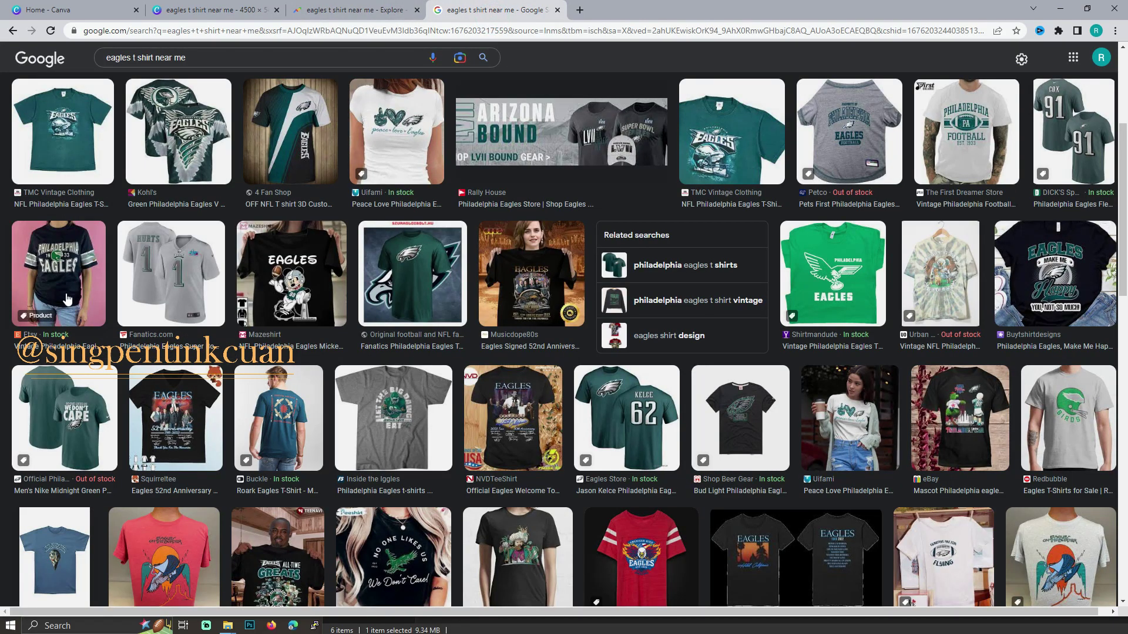
key("alt+Tab")
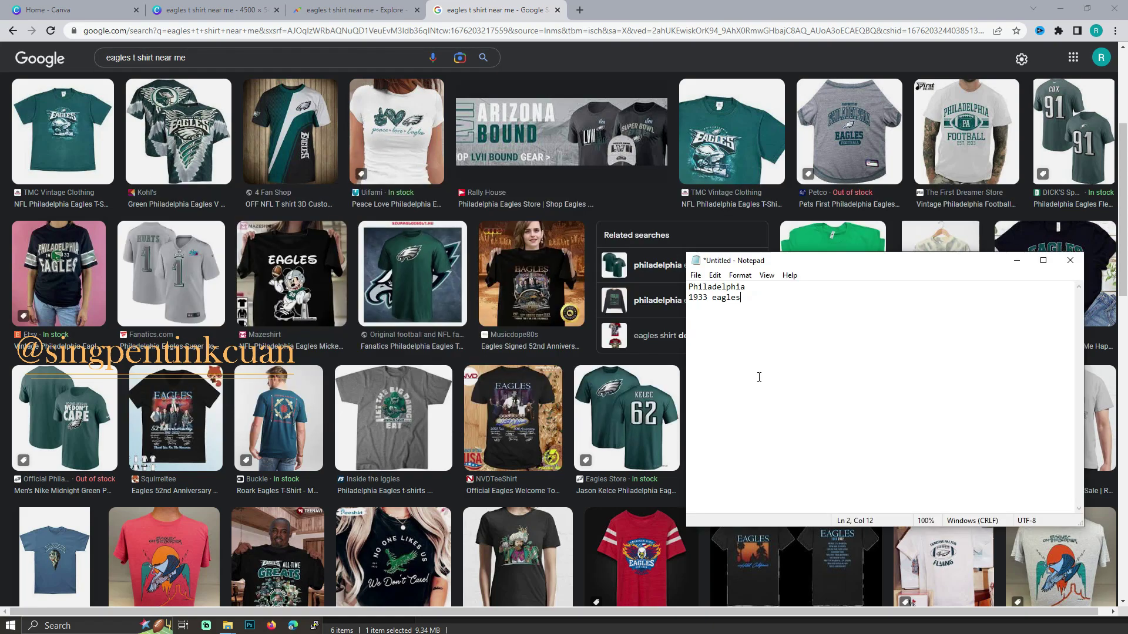
left_click_drag(747, 288, 689, 287)
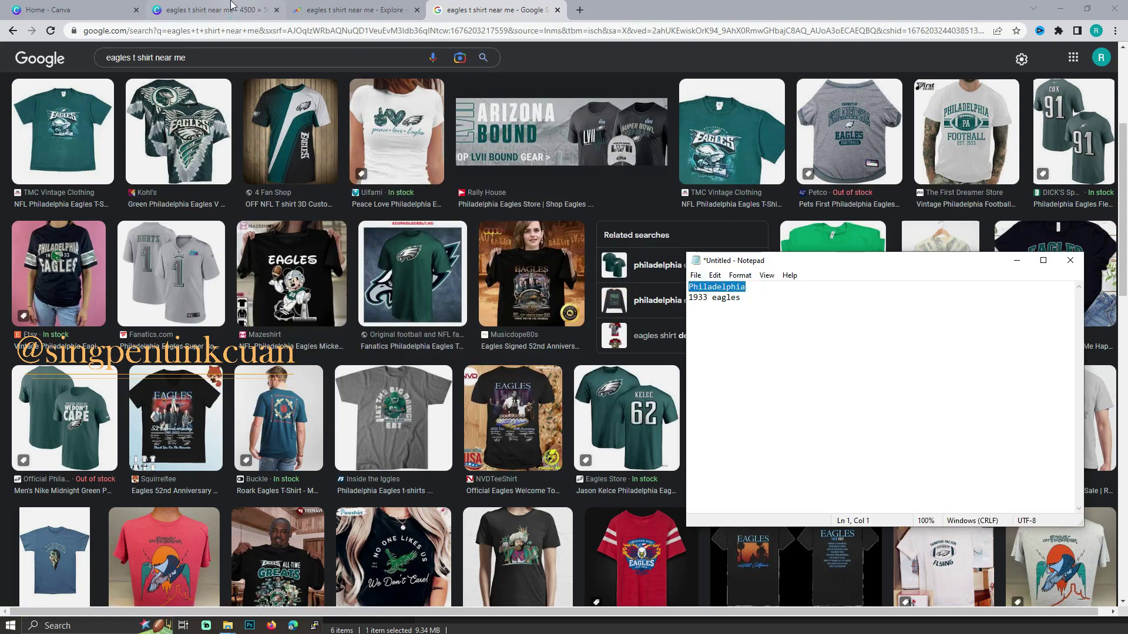
left_click(254, 9)
left_click(397, 279)
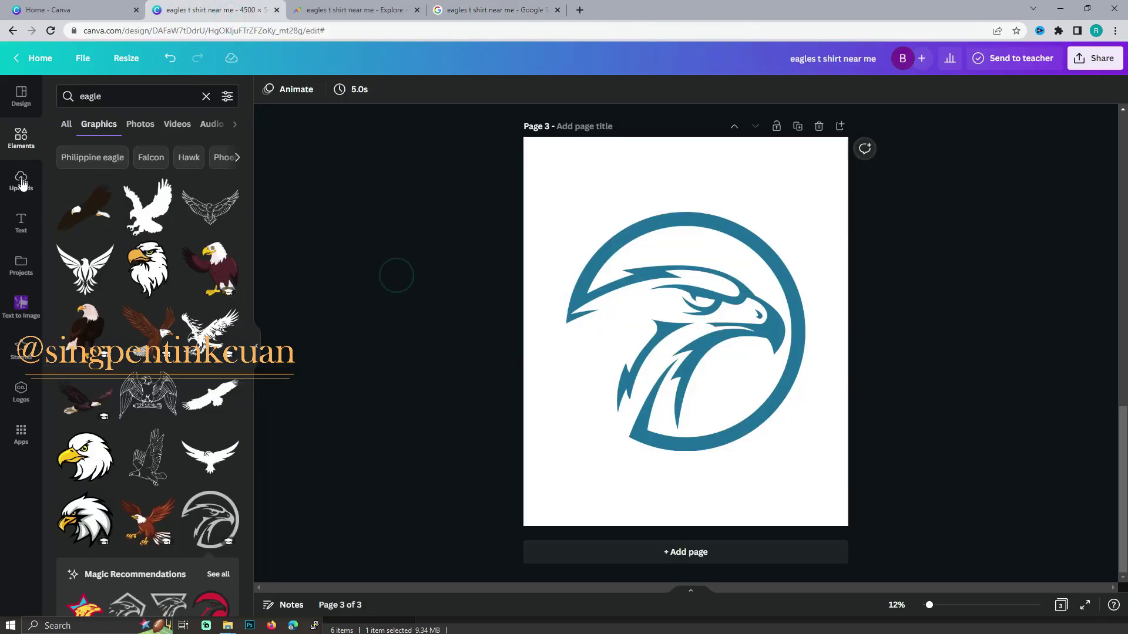
Add an uppercase PHILADELPHIA heading and move it to the top of page 3.
left_click(21, 222)
left_click(139, 188)
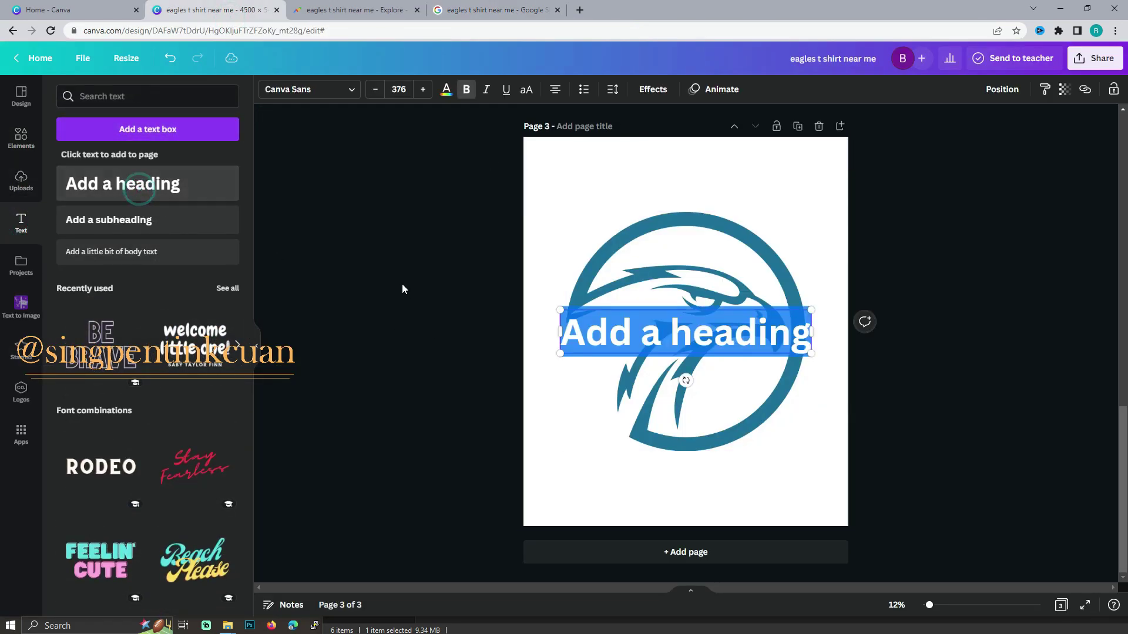
type("Philadelphia")
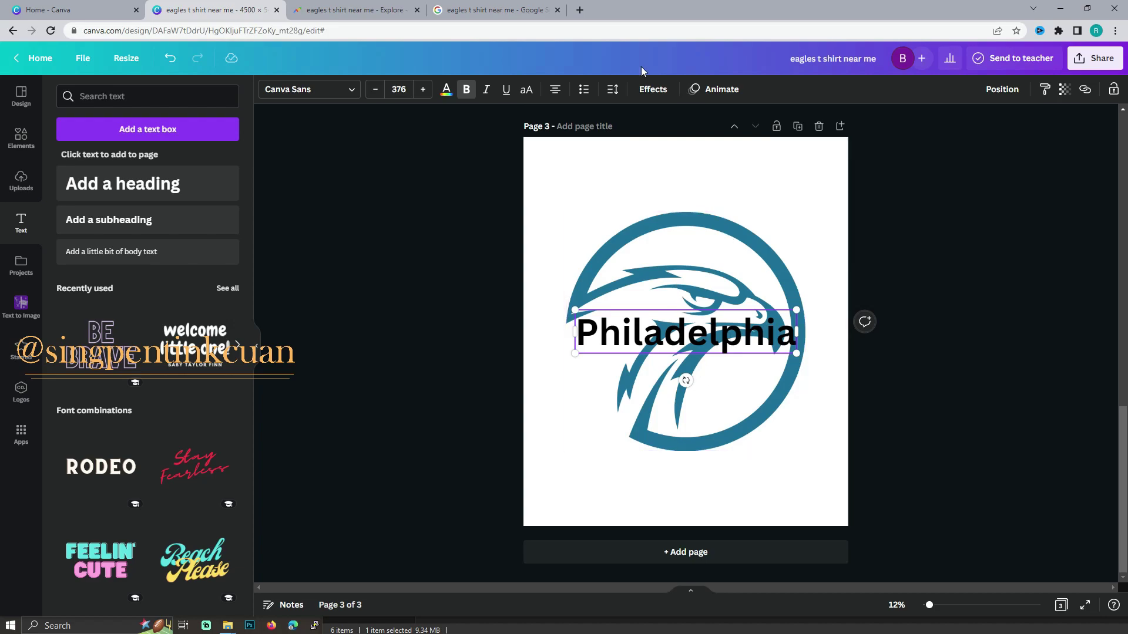
left_click(531, 87)
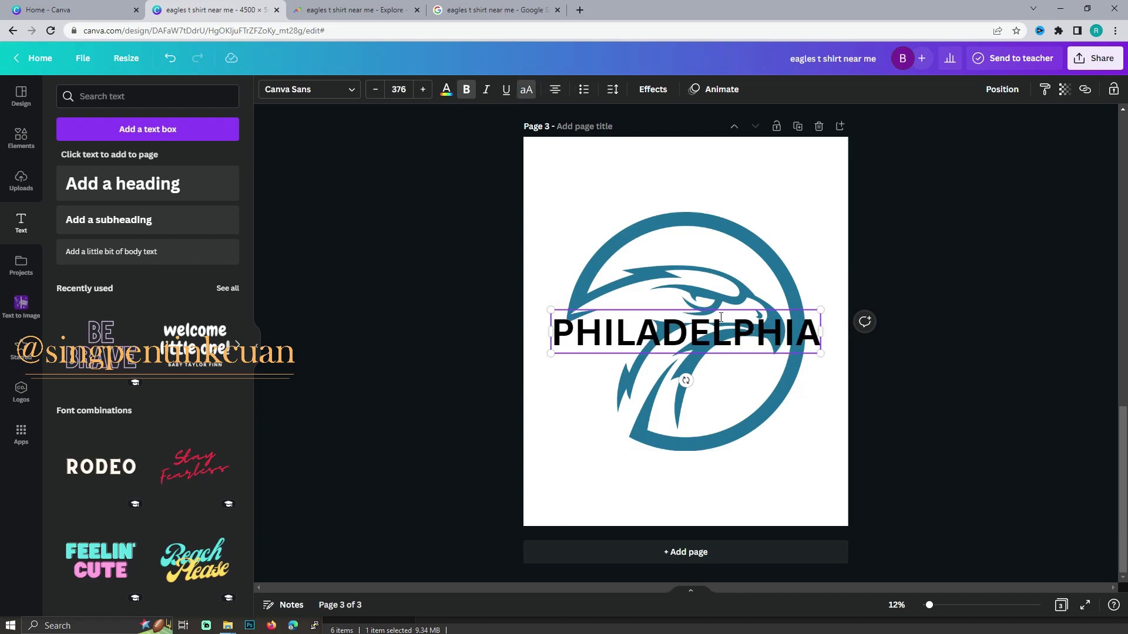
left_click_drag(720, 317, 728, 177)
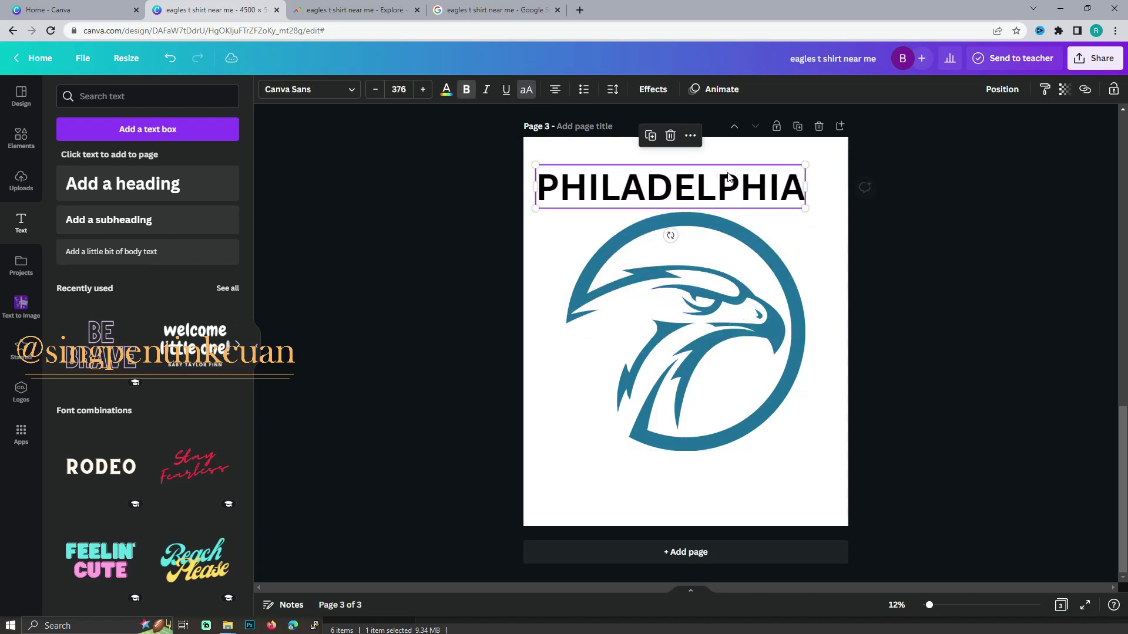
Change the PHILADELPHIA heading's font to Code Pro and bring up text effects.
left_click(337, 96)
scroll(142, 301, "down", 1)
scroll(100, 311, "down", 2)
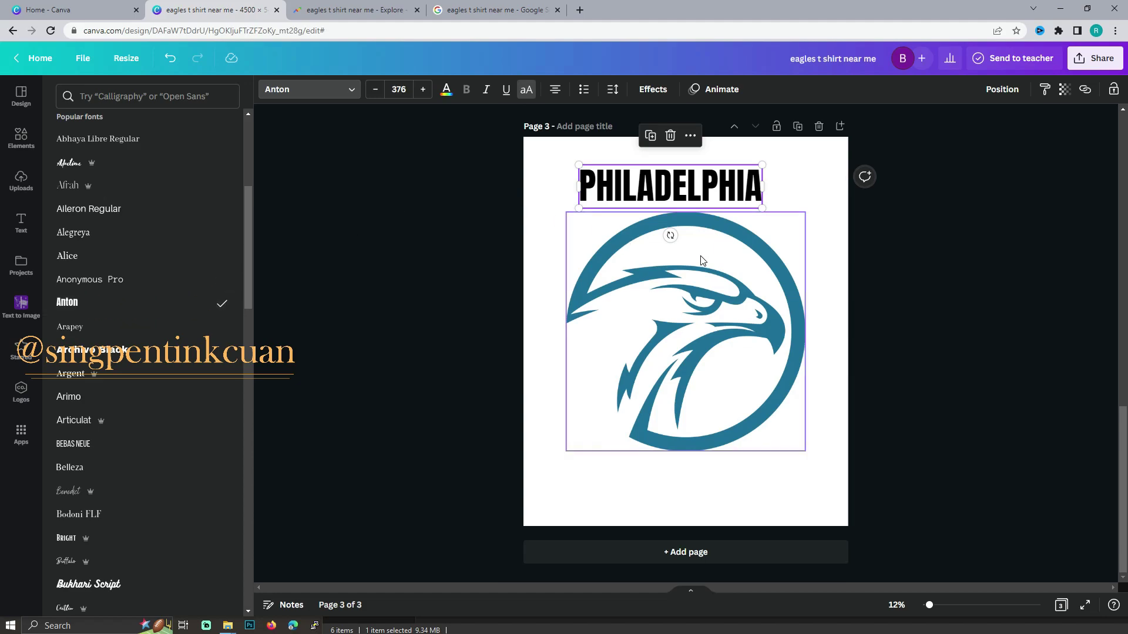
left_click(294, 89)
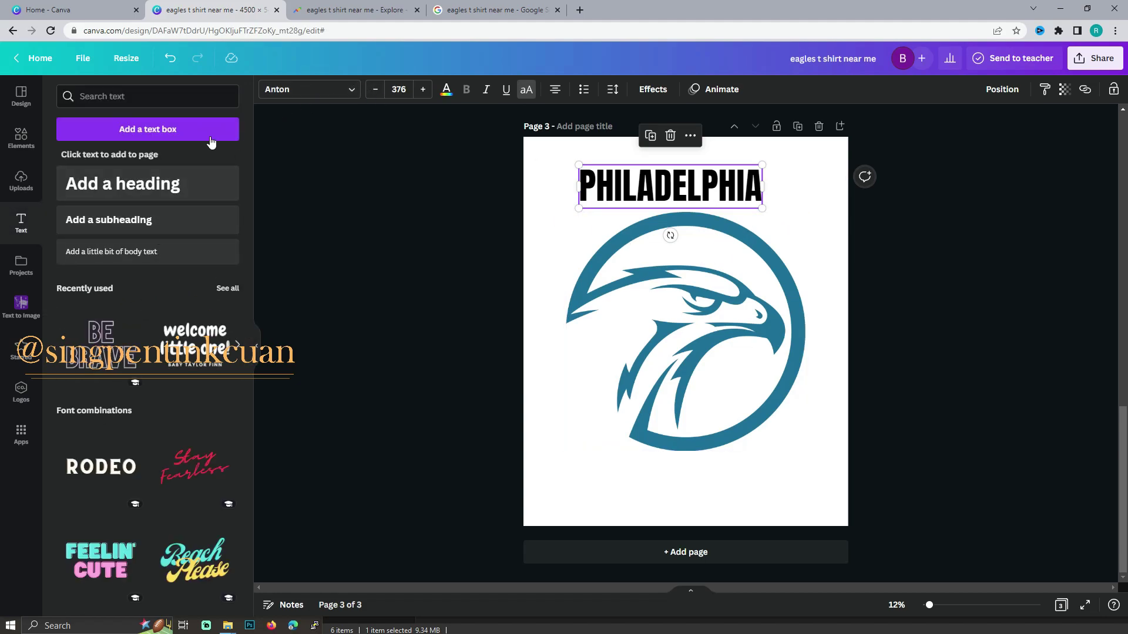
left_click(288, 91)
scroll(138, 353, "down", 2)
scroll(126, 360, "down", 1)
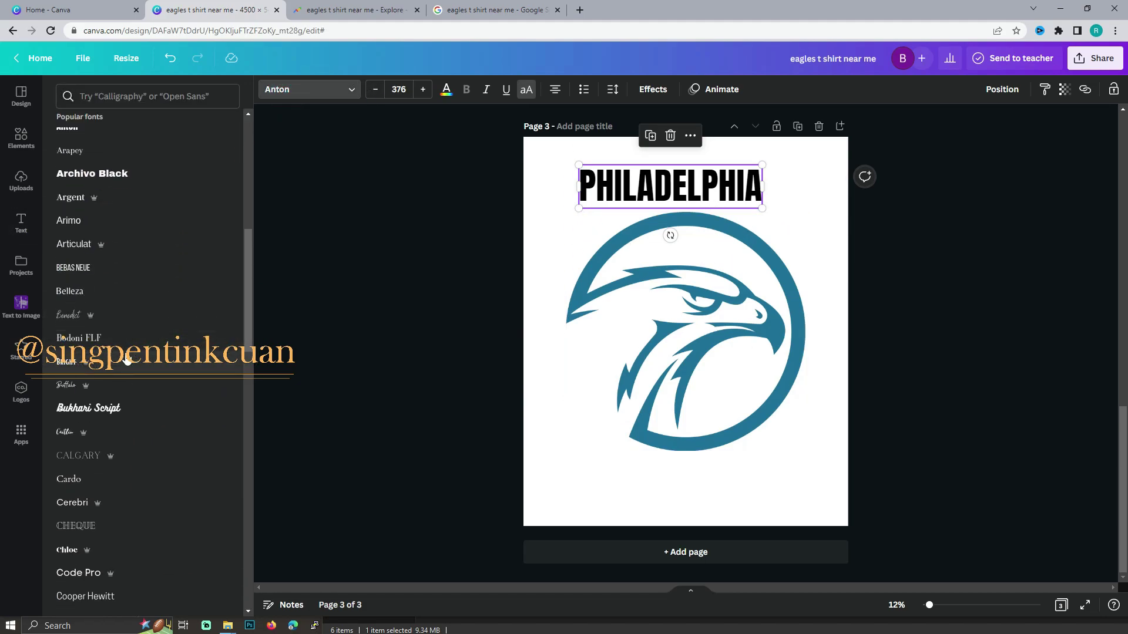
scroll(124, 390, "down", 3)
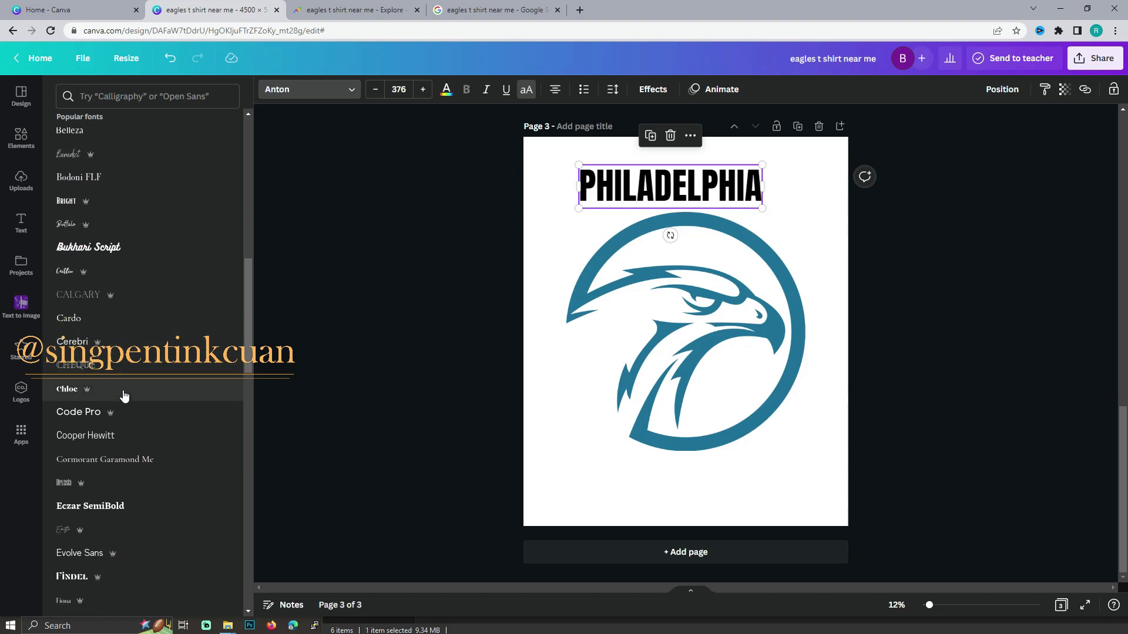
scroll(126, 375, "down", 1)
left_click(135, 337)
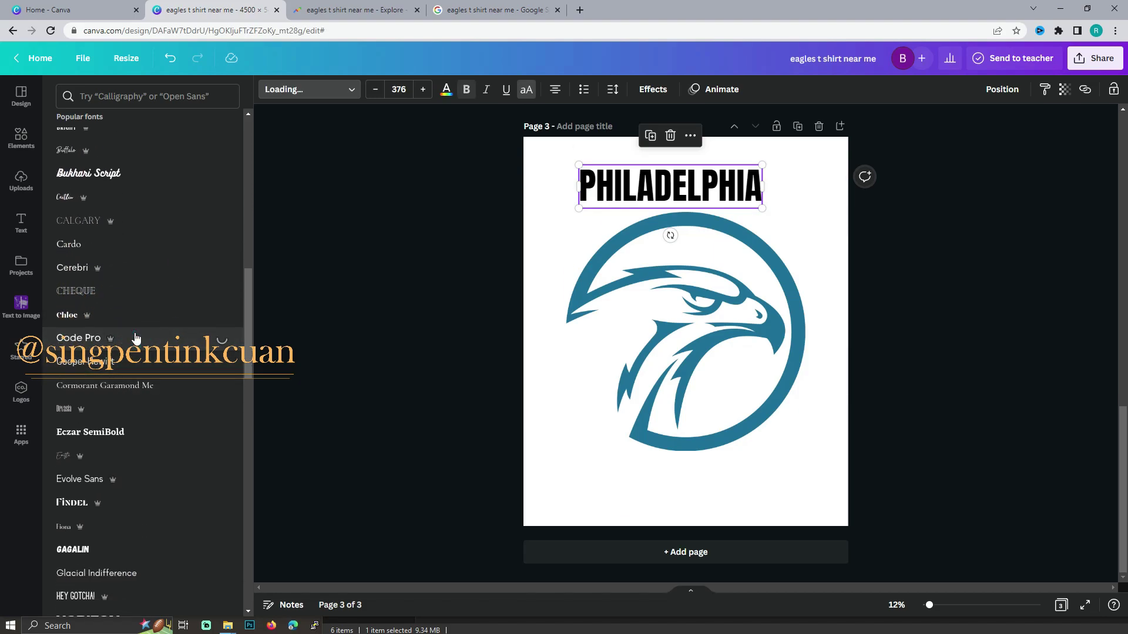
left_click(643, 91)
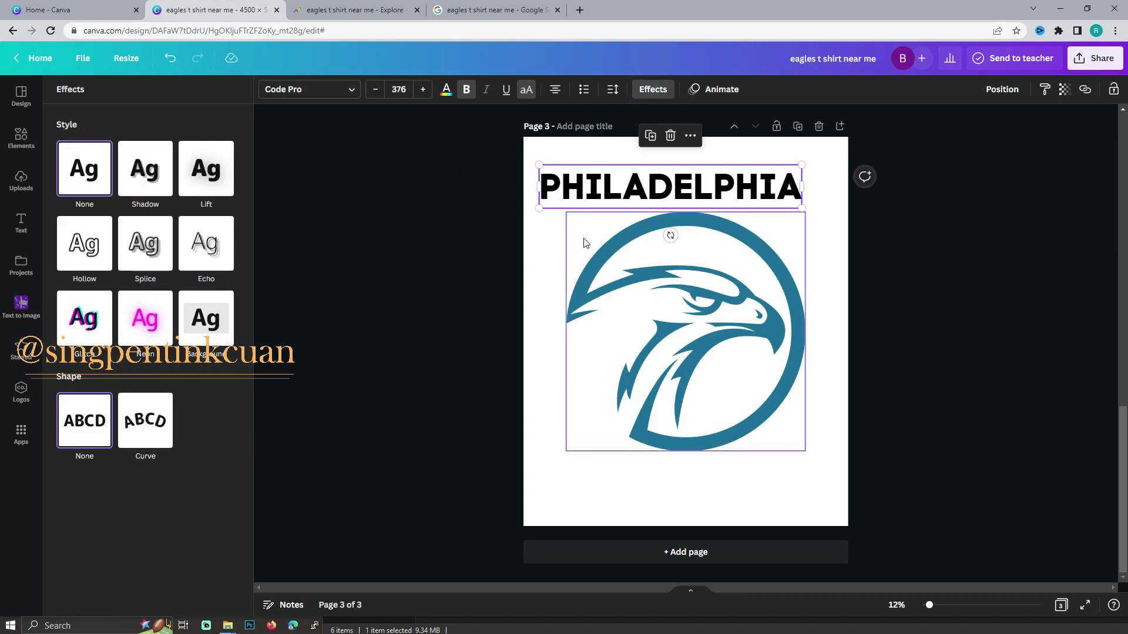
Centre PHILADELPHIA, curve it at 60 and lower it onto the eagle circle.
left_click(999, 89)
left_click(956, 196)
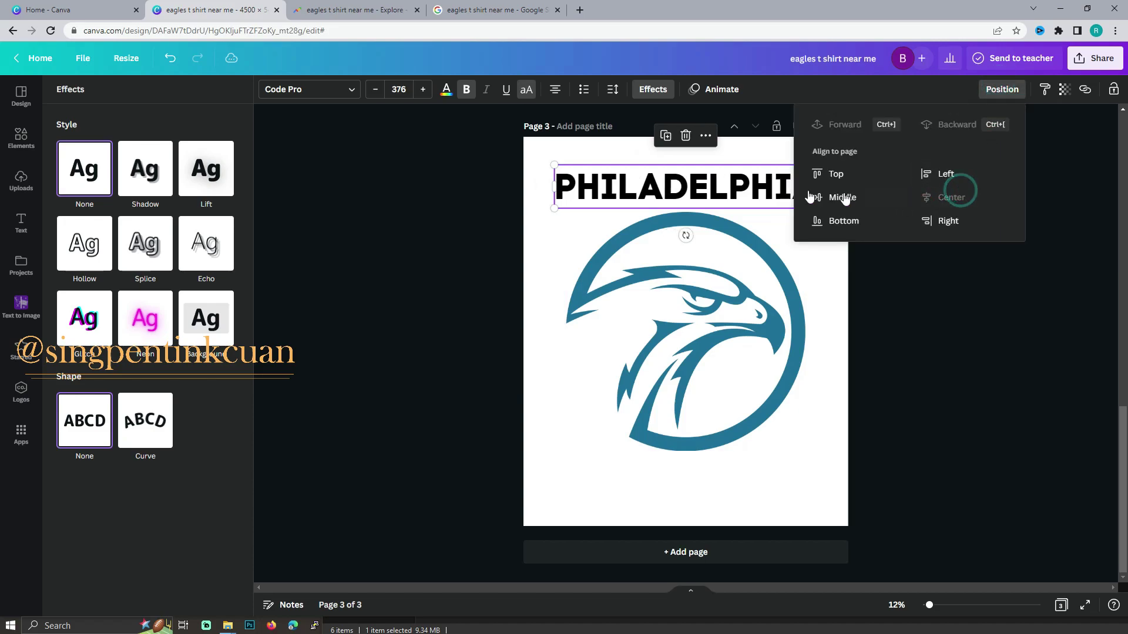
left_click(134, 419)
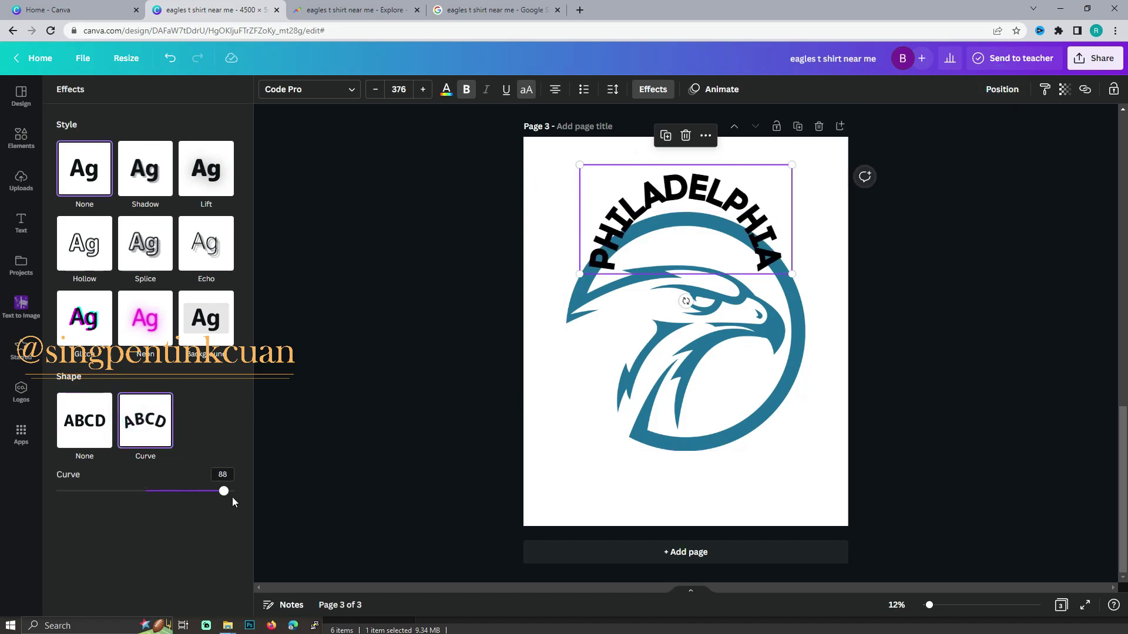
left_click_drag(232, 496, 200, 493)
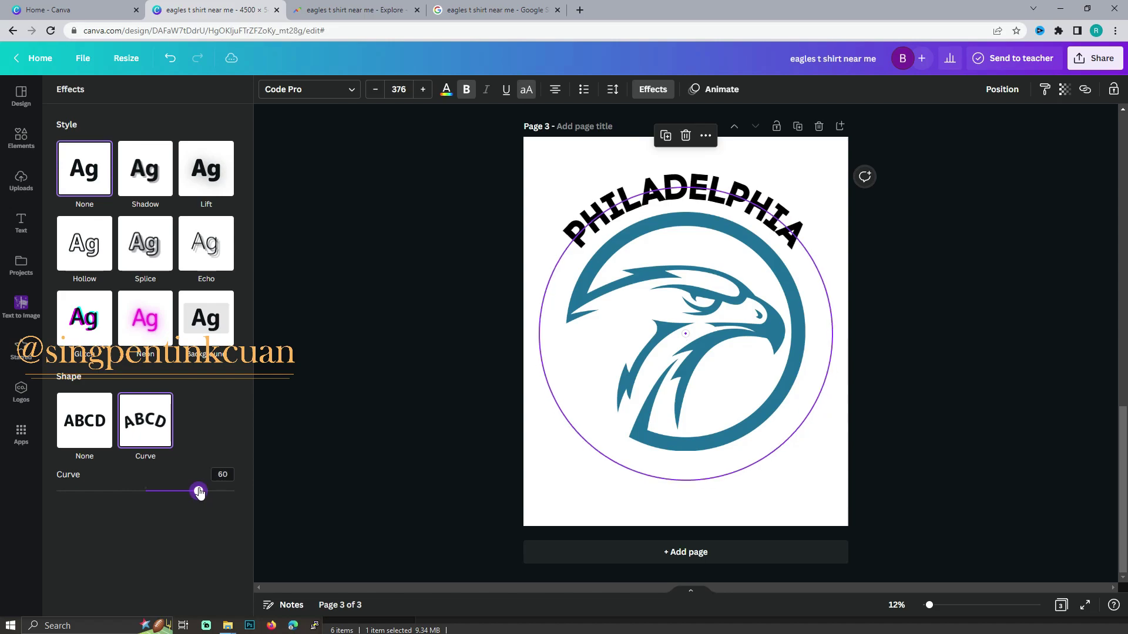
left_click_drag(749, 192, 750, 203)
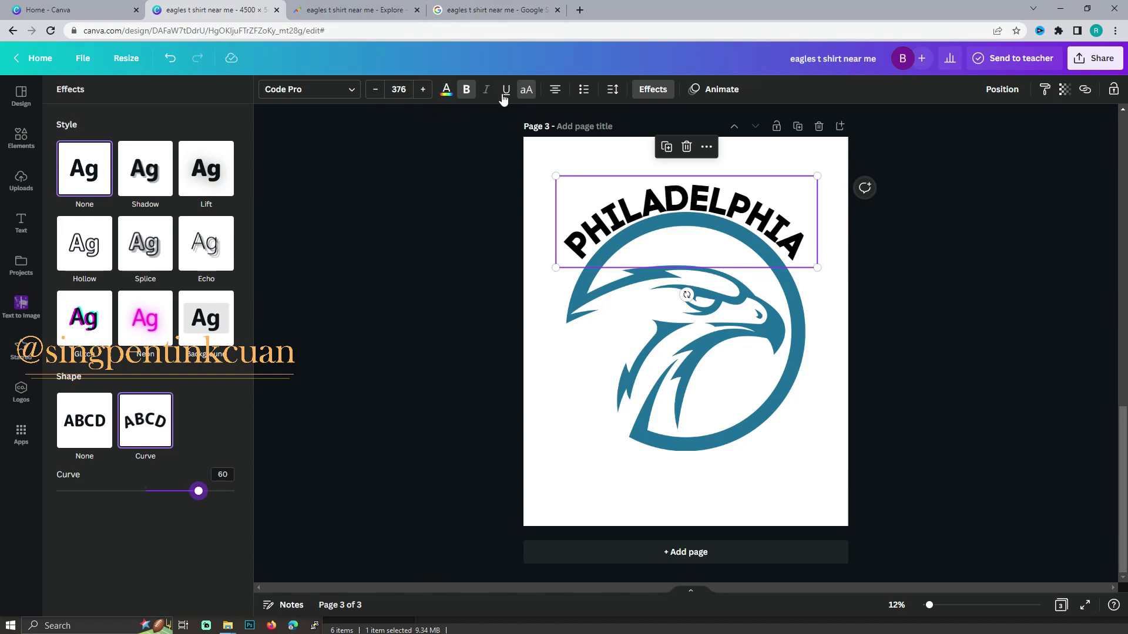
Recolour PHILADELPHIA to the eagle's teal, undoing an accidental rotation.
left_click(447, 94)
left_click(159, 150)
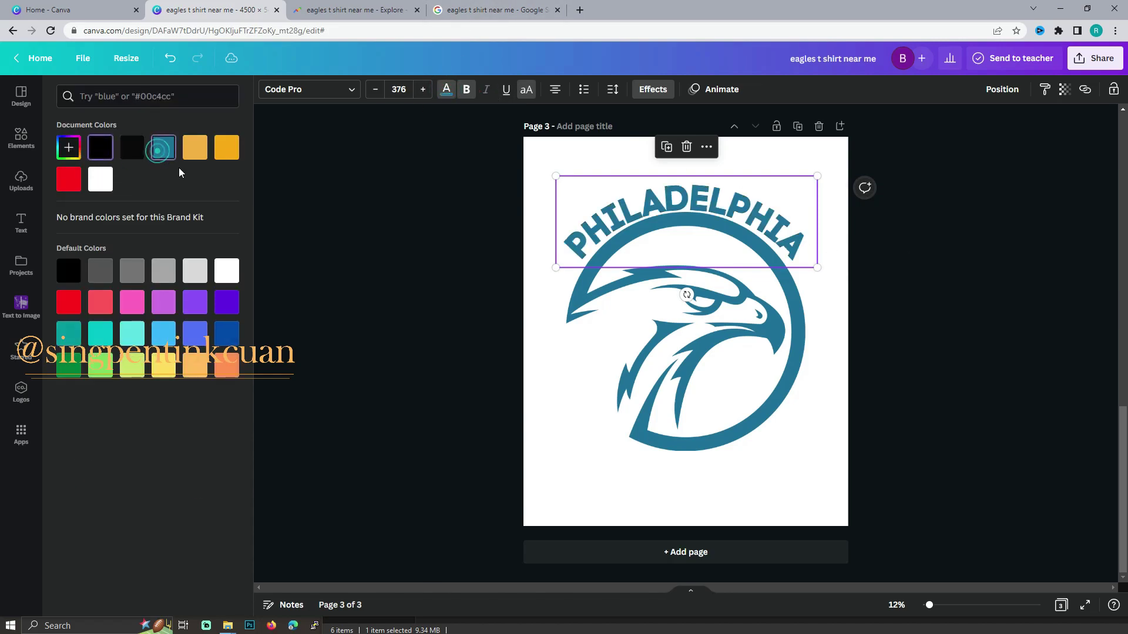
left_click(702, 216)
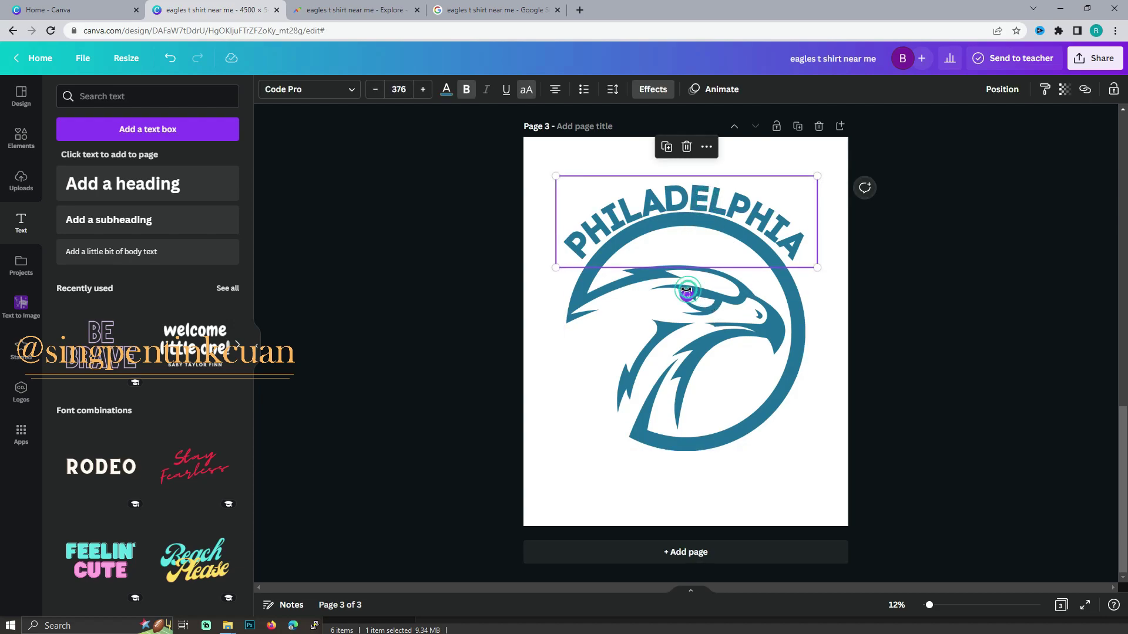
left_click_drag(686, 289, 699, 286)
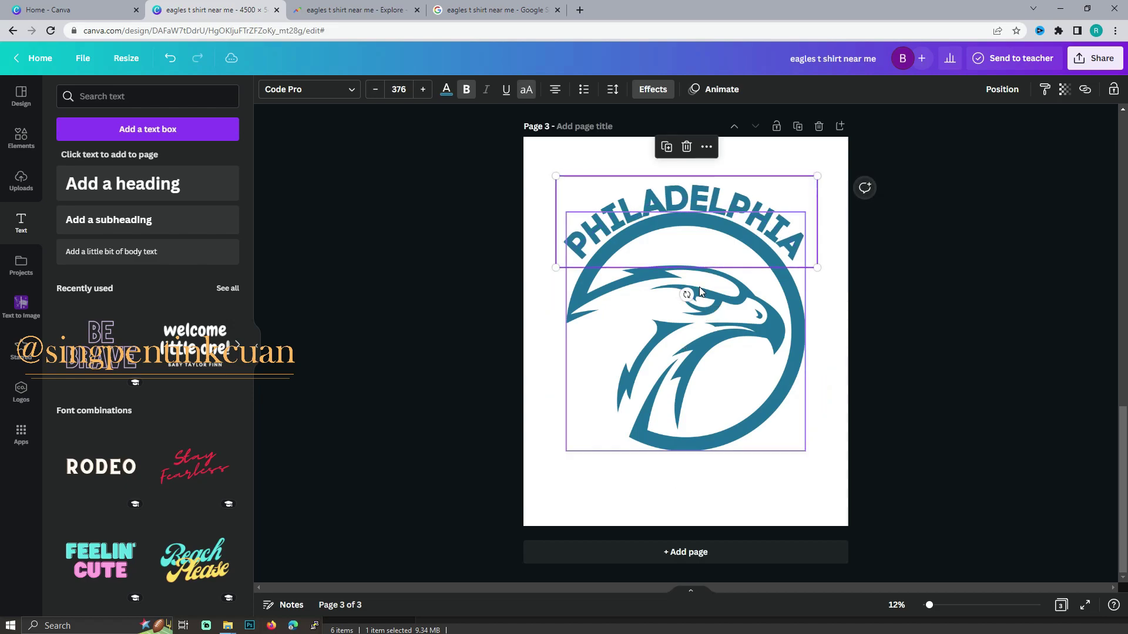
key("ctrl+z")
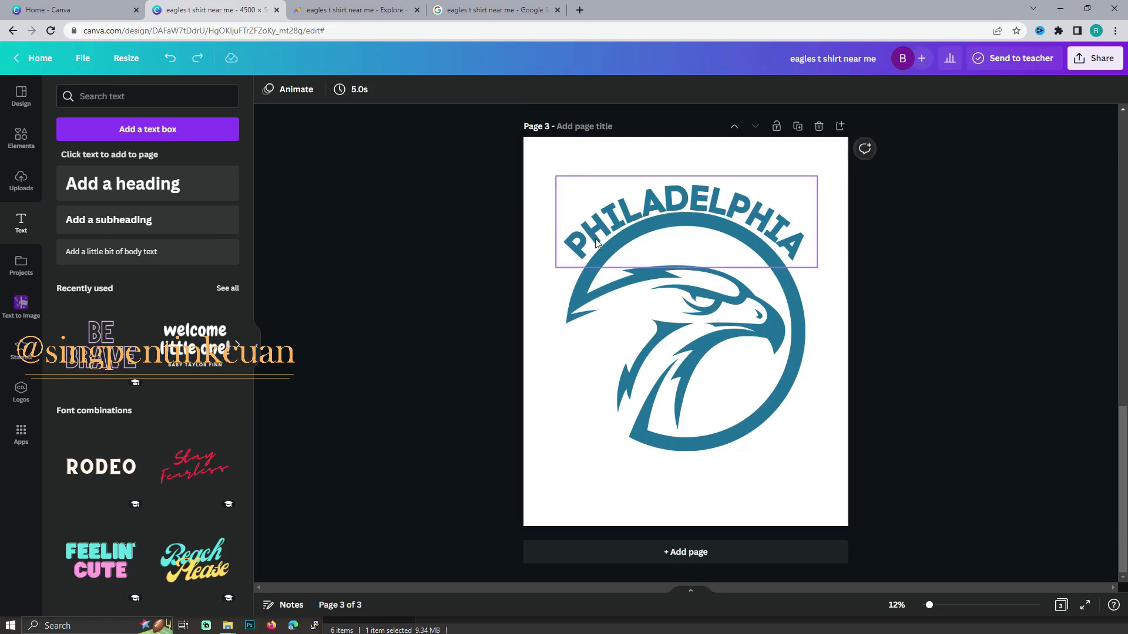
Duplicate PHILADELPHIA lower on the eagle and change the copy to 1933.
left_click_drag(600, 233, 599, 354)
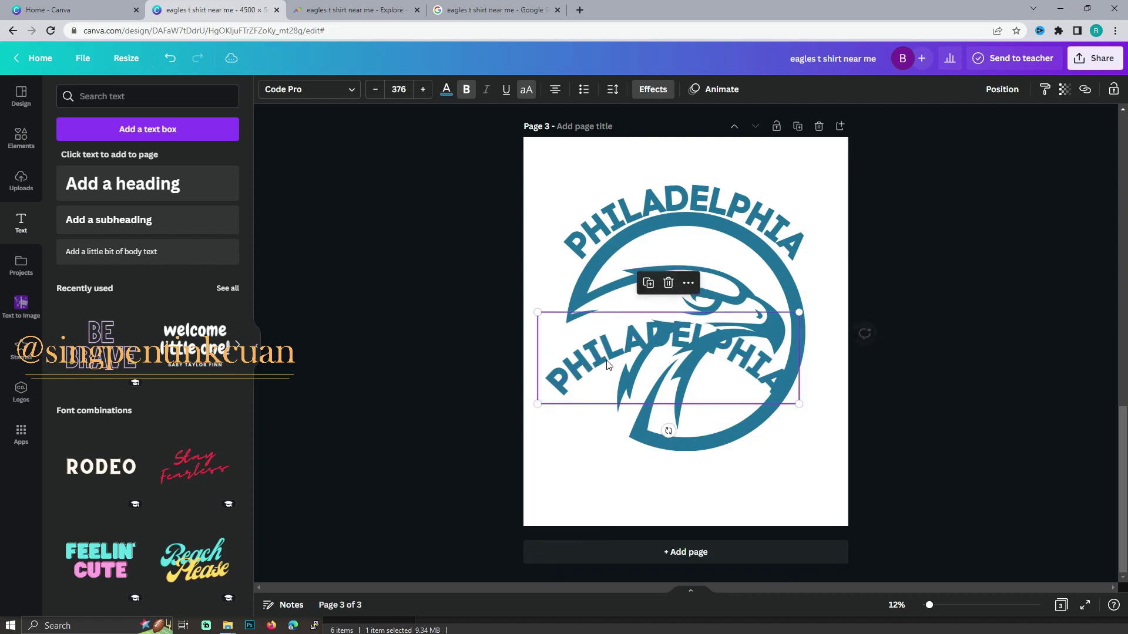
double_click(599, 354)
key("BackSpace")
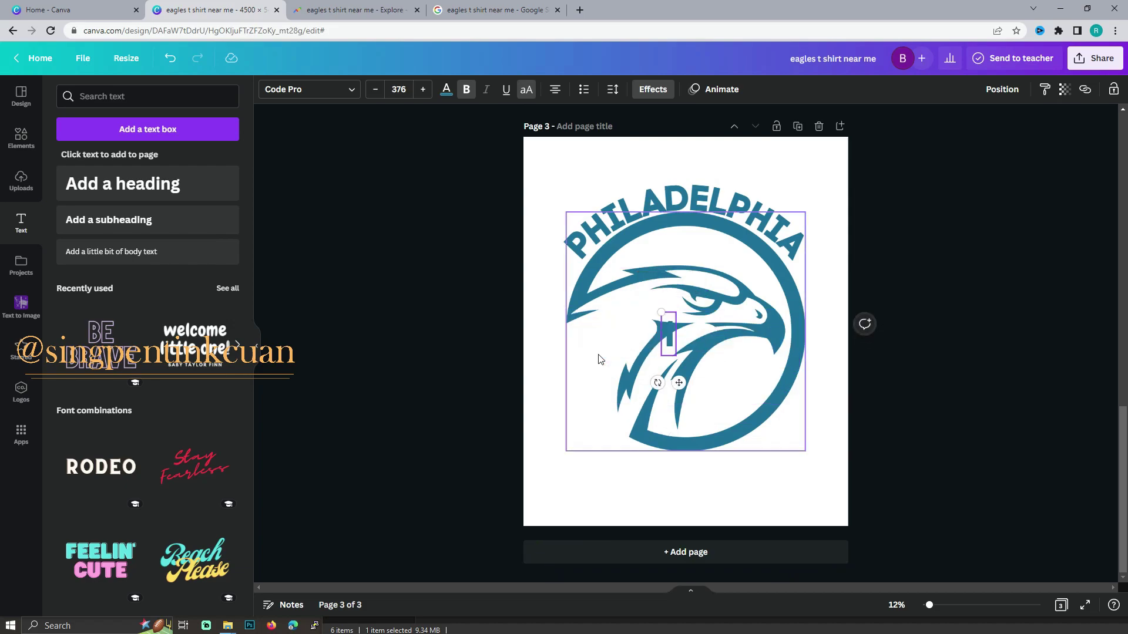
type("133")
key("BackSpace")
key("BackSpace")
key("BackSpace")
type("193")
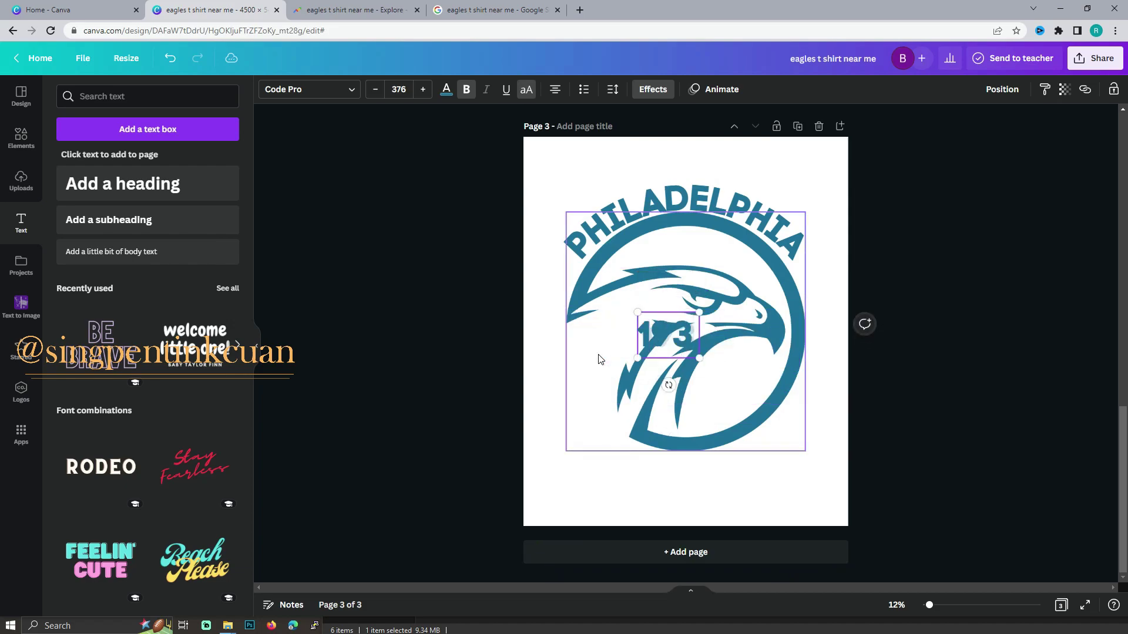
type("3")
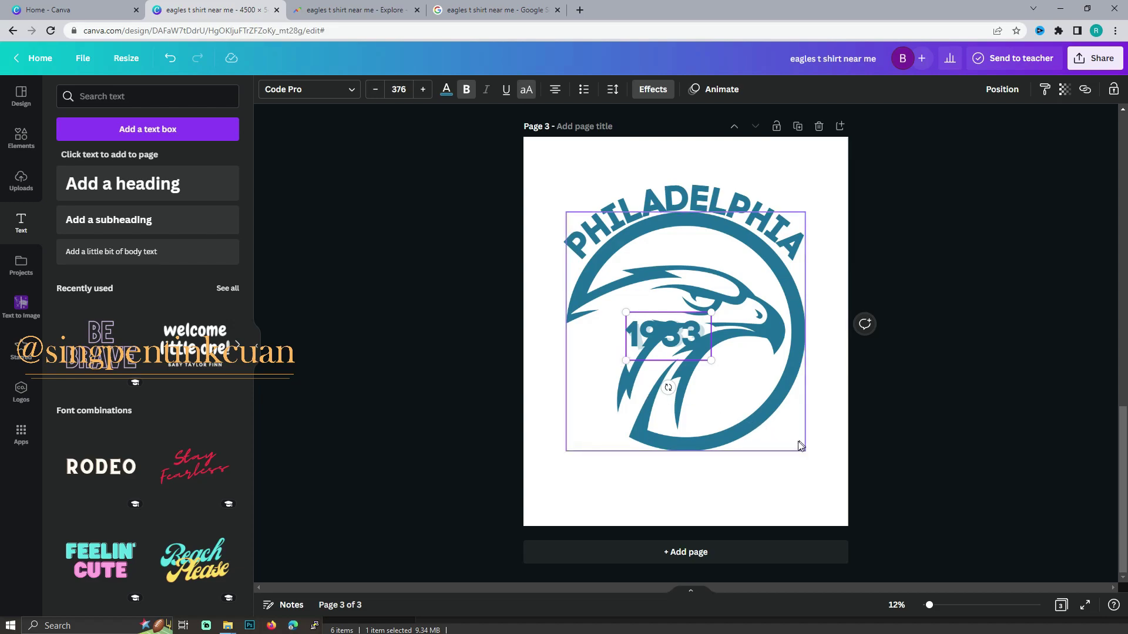
Move 1933 to the eagle's lower left, undoing its rotation and straightening the curve.
left_click_drag(662, 329, 577, 343)
left_click_drag(582, 407, 667, 317)
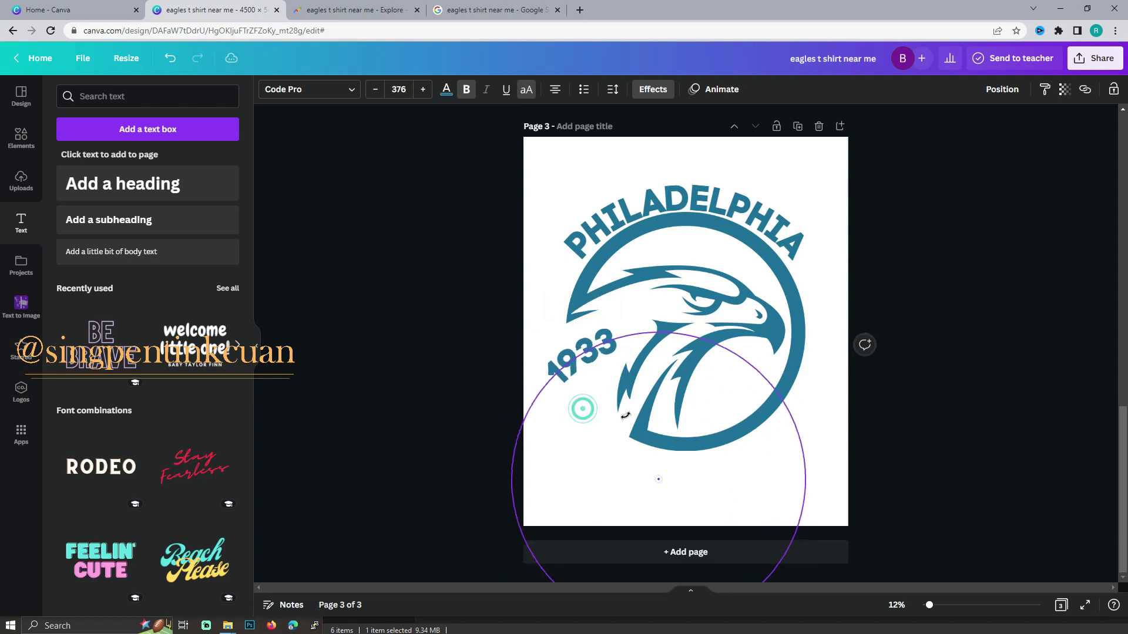
key("ctrl+z")
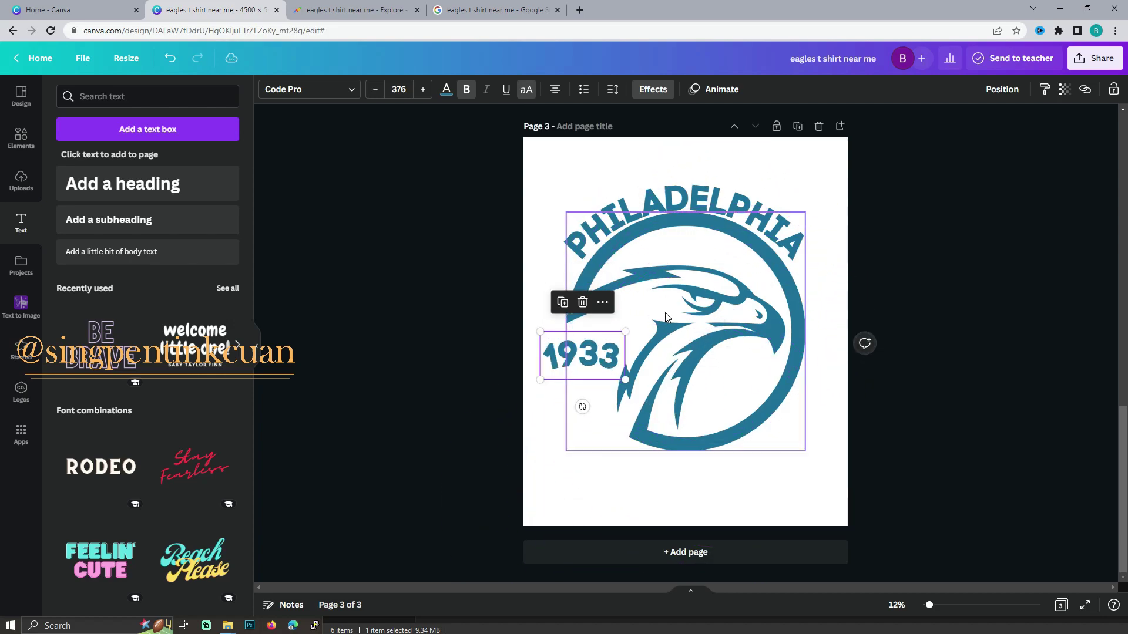
left_click(652, 90)
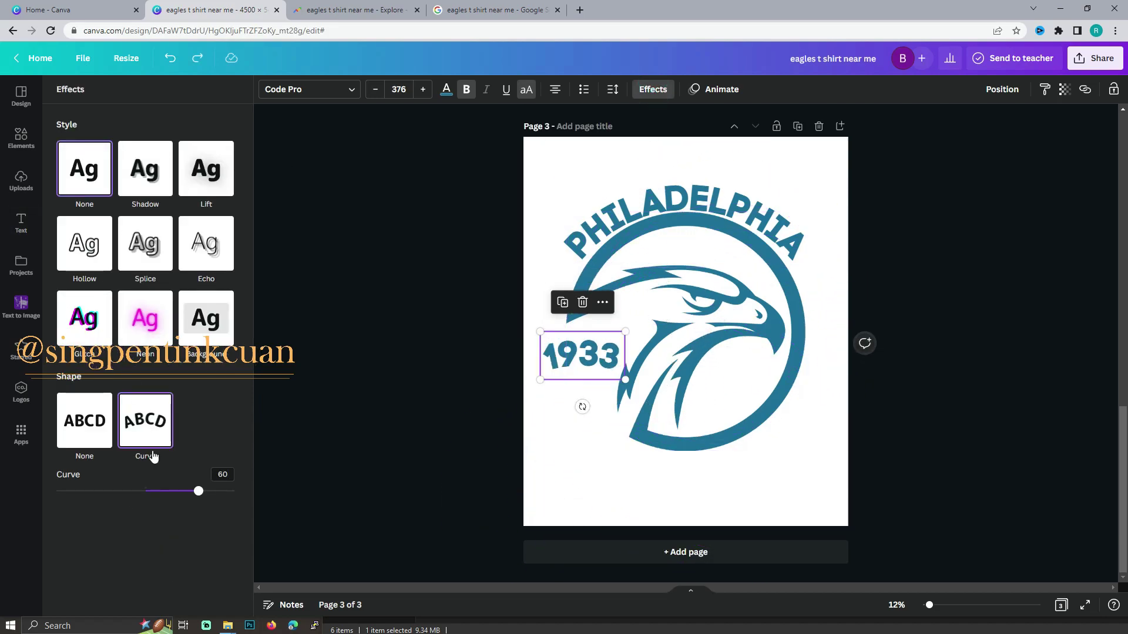
left_click_drag(198, 496, 158, 489)
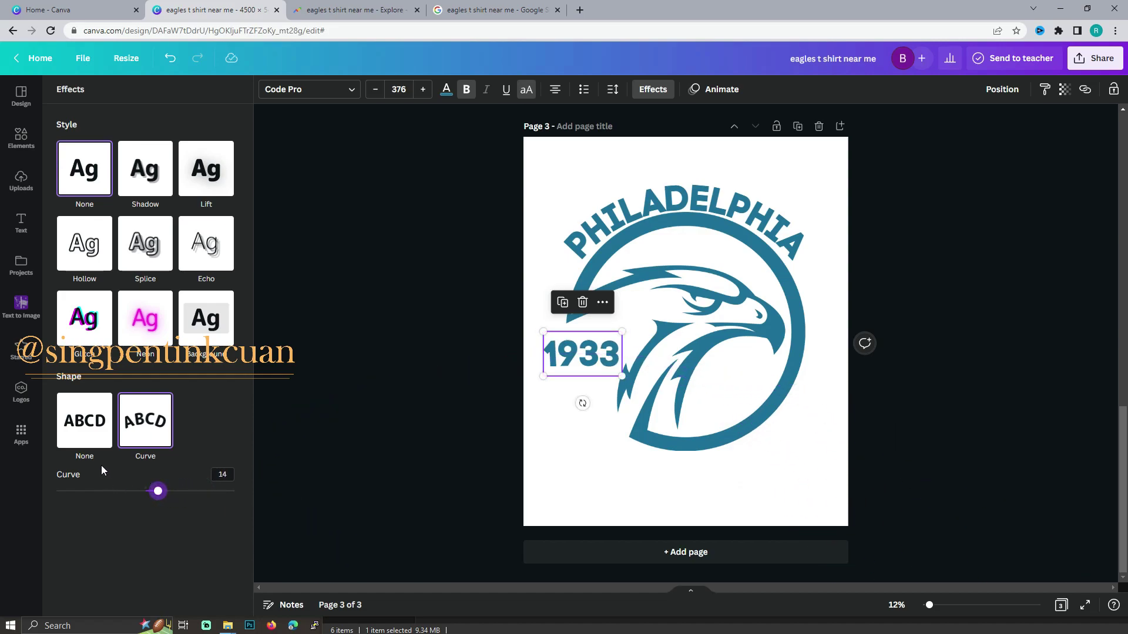
left_click(88, 434)
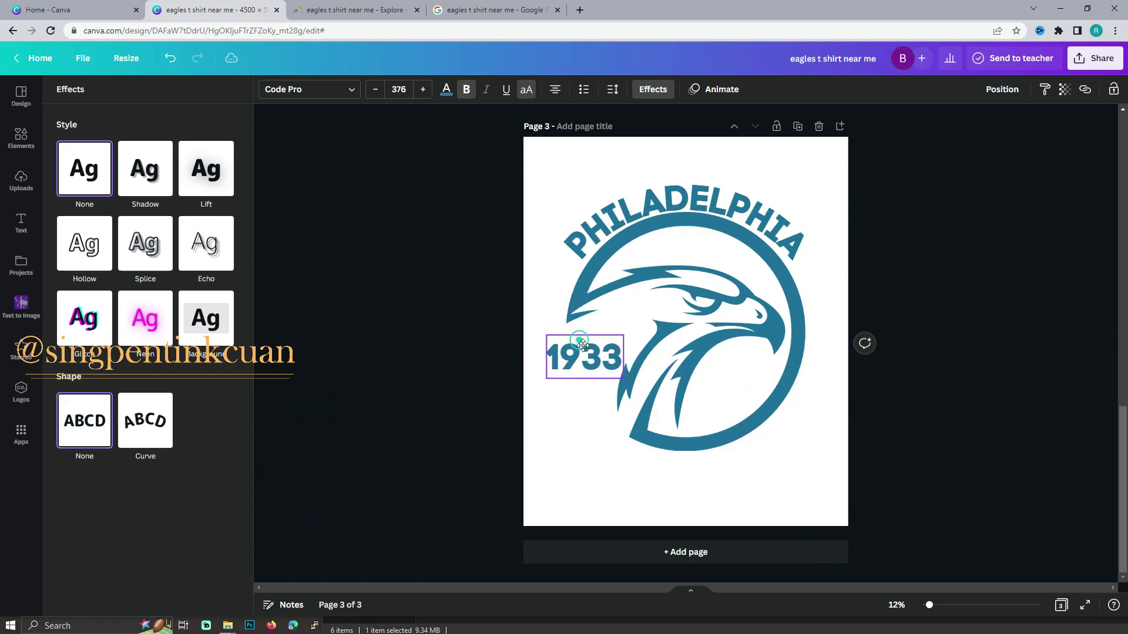
left_click_drag(582, 346, 576, 351)
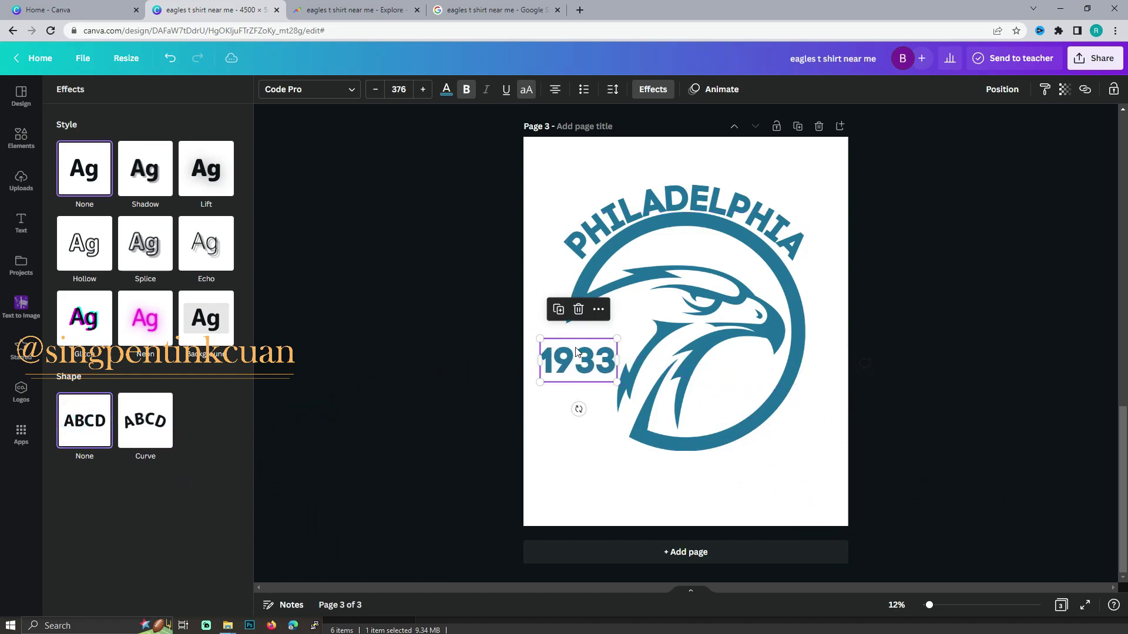
Curve 1933 at strength 76 and rotate it to follow the eagle's outline.
left_click(156, 433)
mouse_move(230, 494)
left_mouse_down()
mouse_move(128, 432)
mouse_move(238, 401)
left_mouse_up()
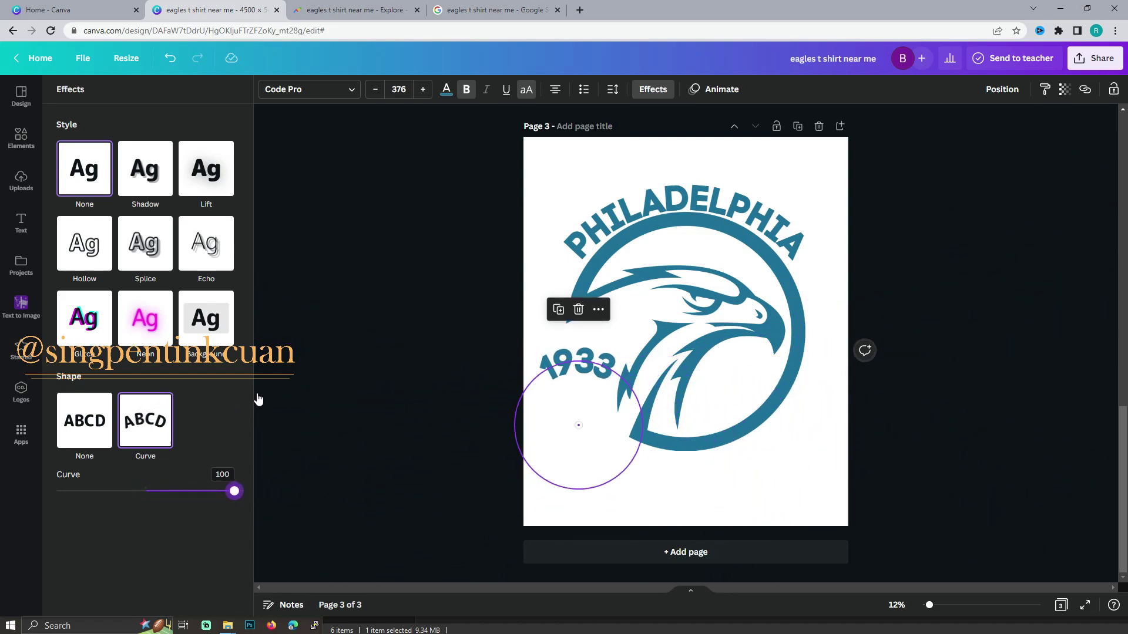
left_click_drag(258, 399, 213, 410)
left_click_drag(575, 417, 685, 440)
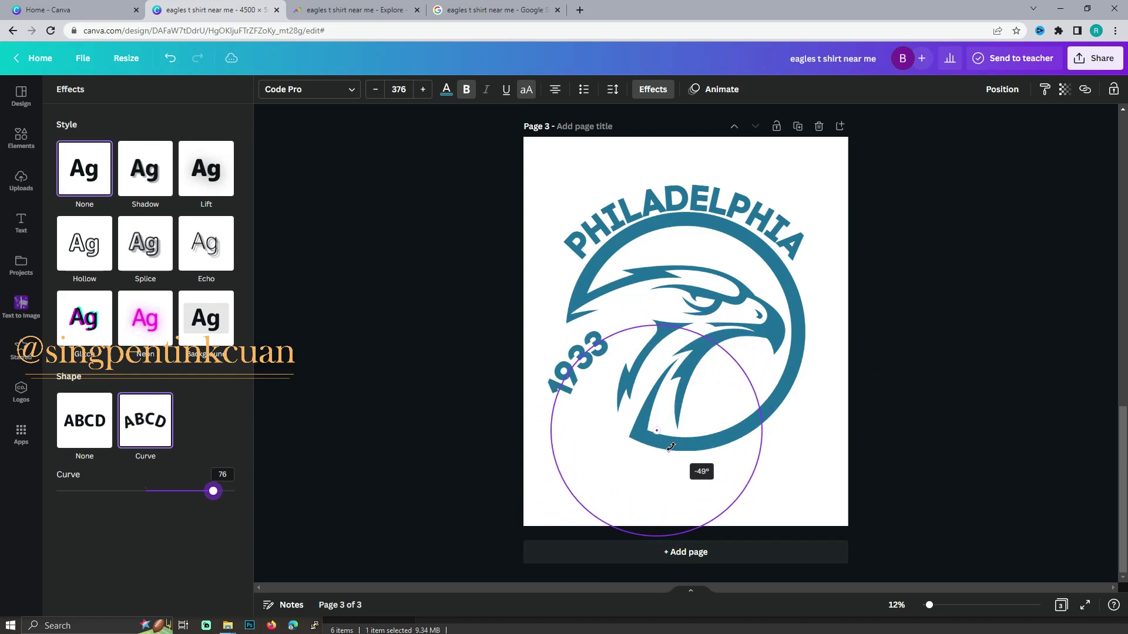
left_click_drag(684, 439, 683, 438)
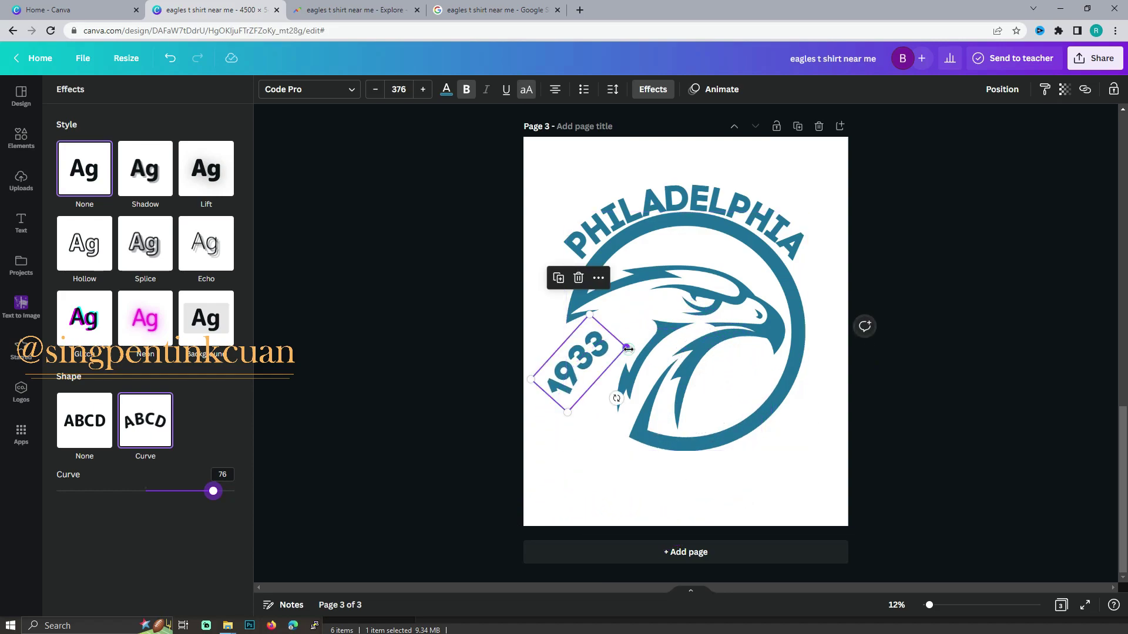
Resize and position 1933 snugly along the eagle's left edge.
left_click_drag(633, 349, 688, 328)
left_click_drag(616, 359, 608, 353)
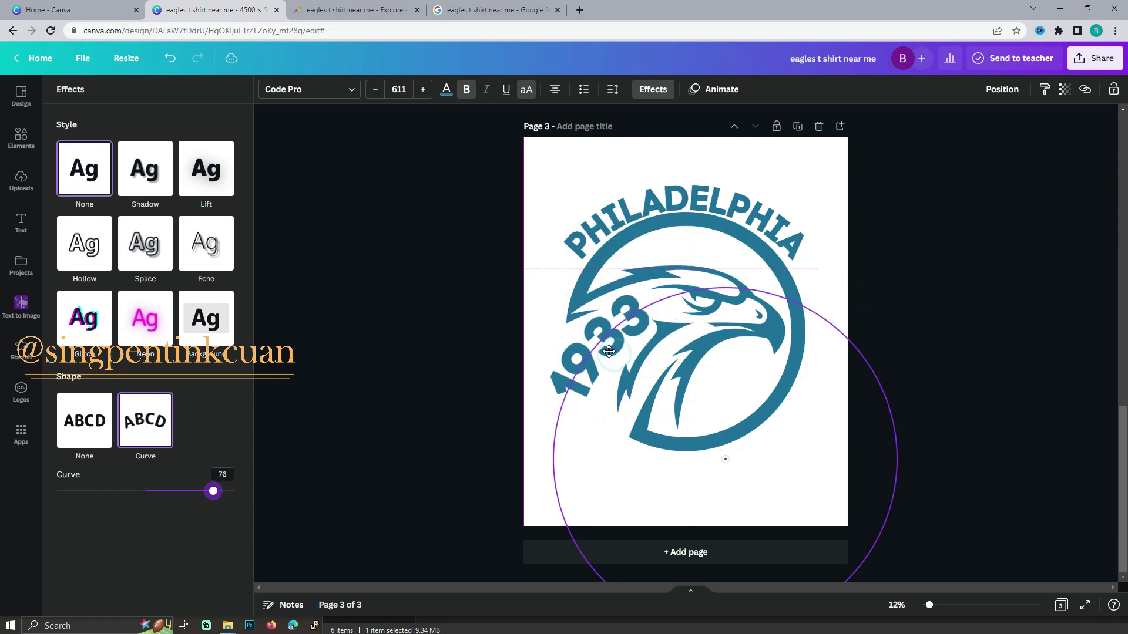
left_click_drag(524, 370, 544, 366)
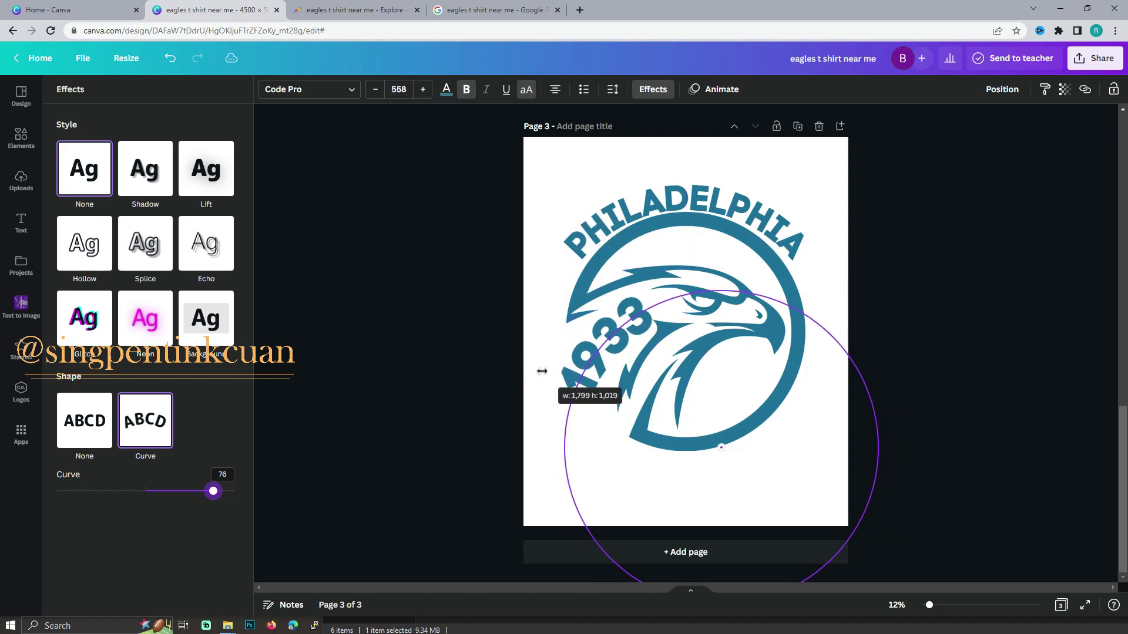
left_click_drag(607, 327, 609, 322)
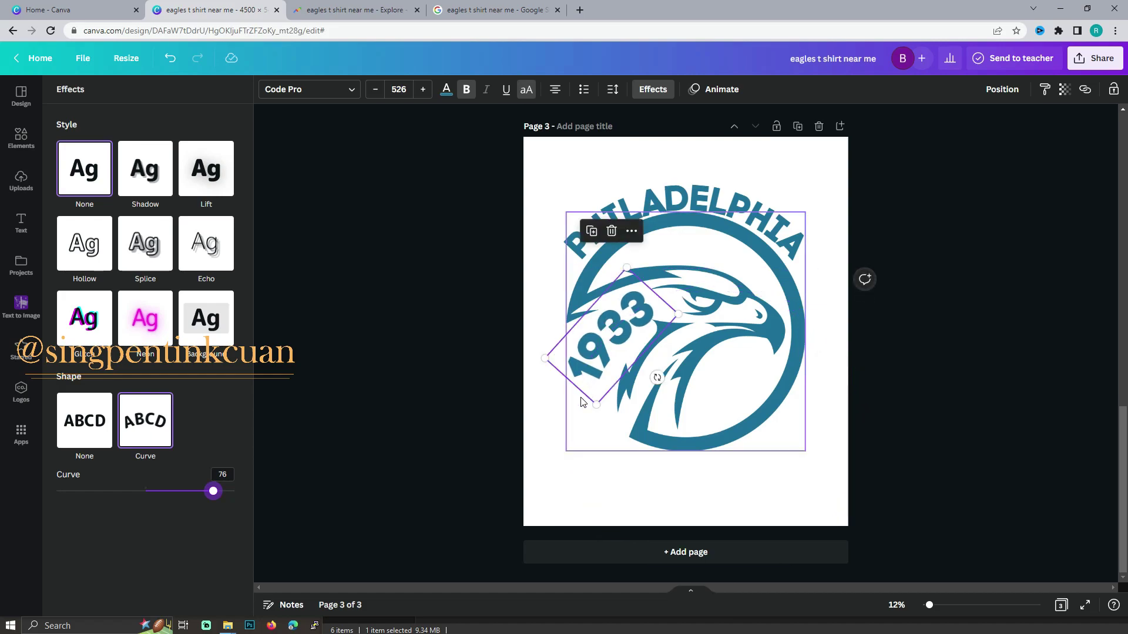
left_click_drag(598, 404, 600, 386)
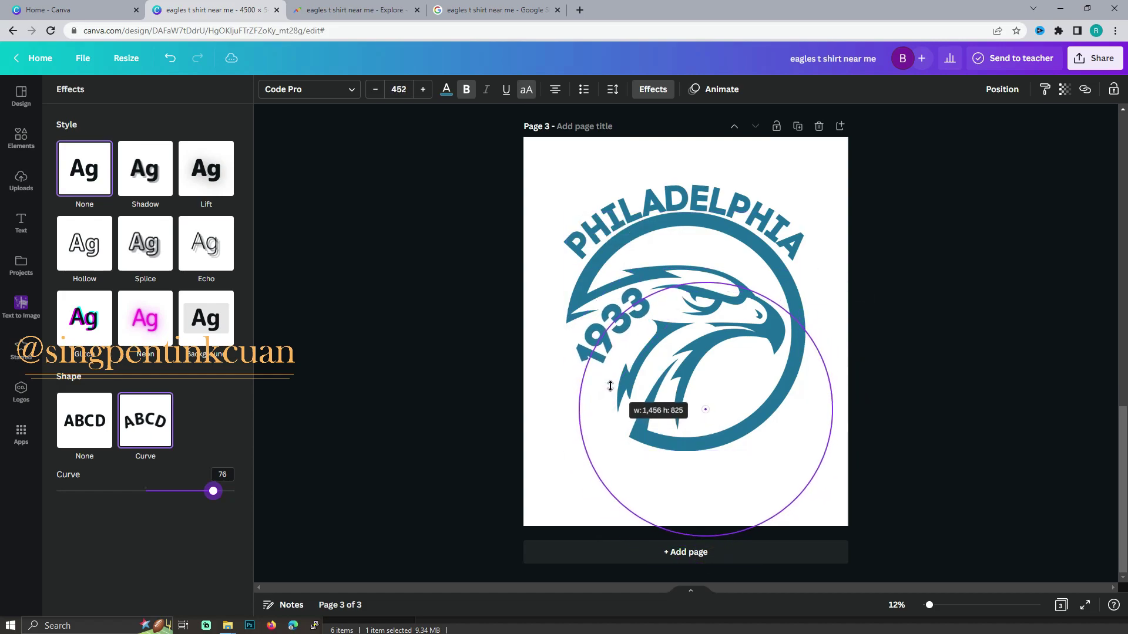
left_click_drag(618, 334, 619, 330)
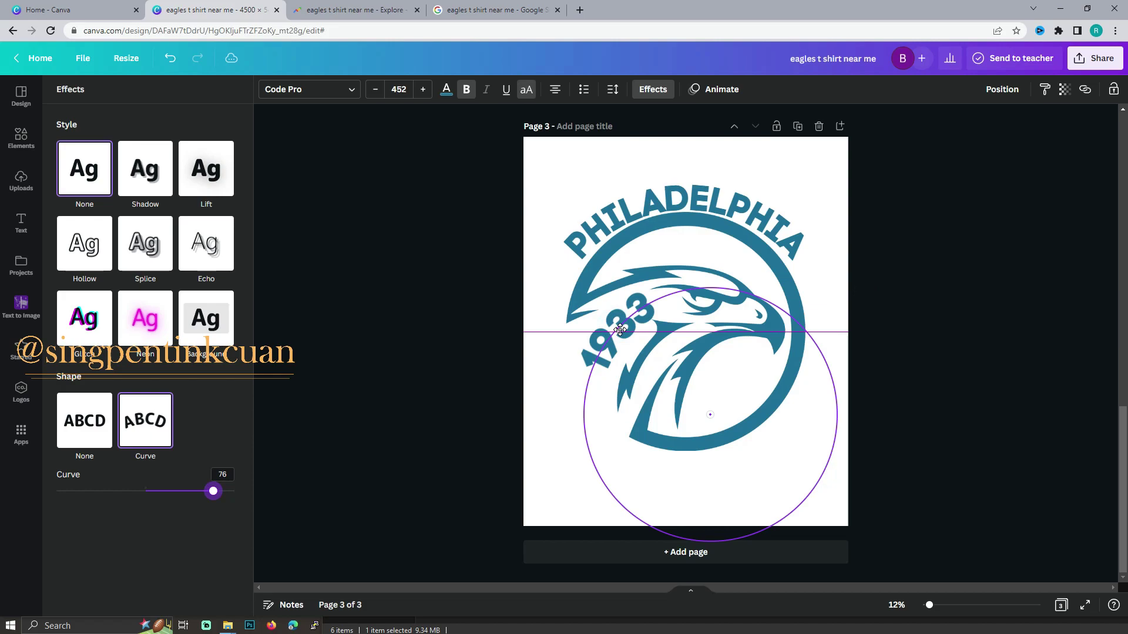
left_click_drag(620, 329, 621, 329)
Group PHILADELPHIA, 1933 and the eagle, then enlarge the badge to about 4,209 × 4,430.
left_click(526, 378)
left_click(586, 431)
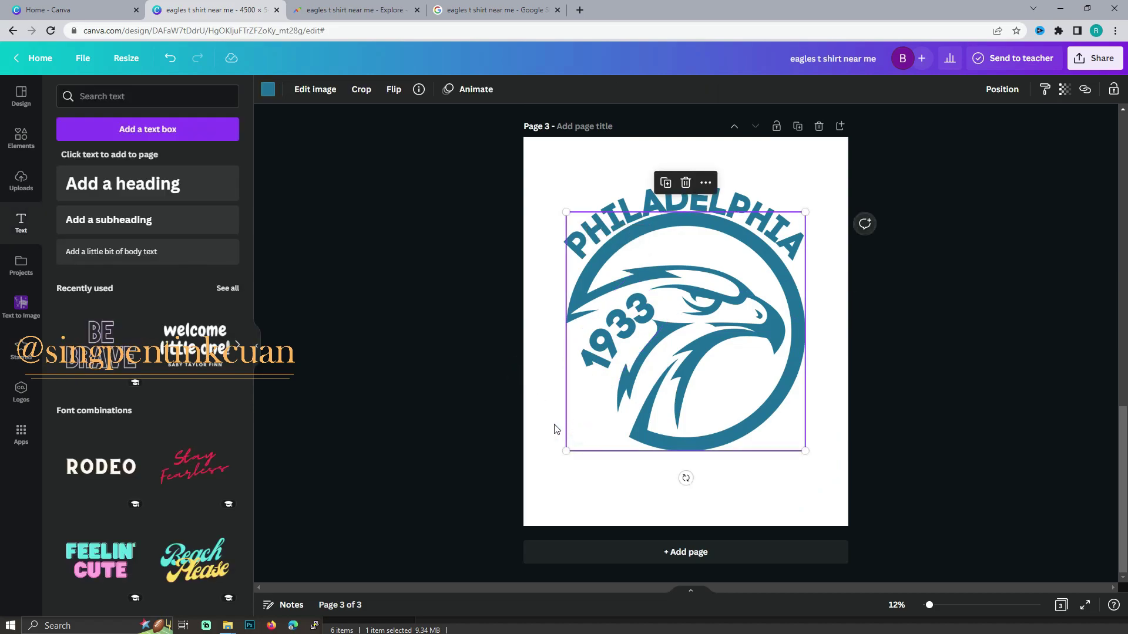
left_click(460, 301)
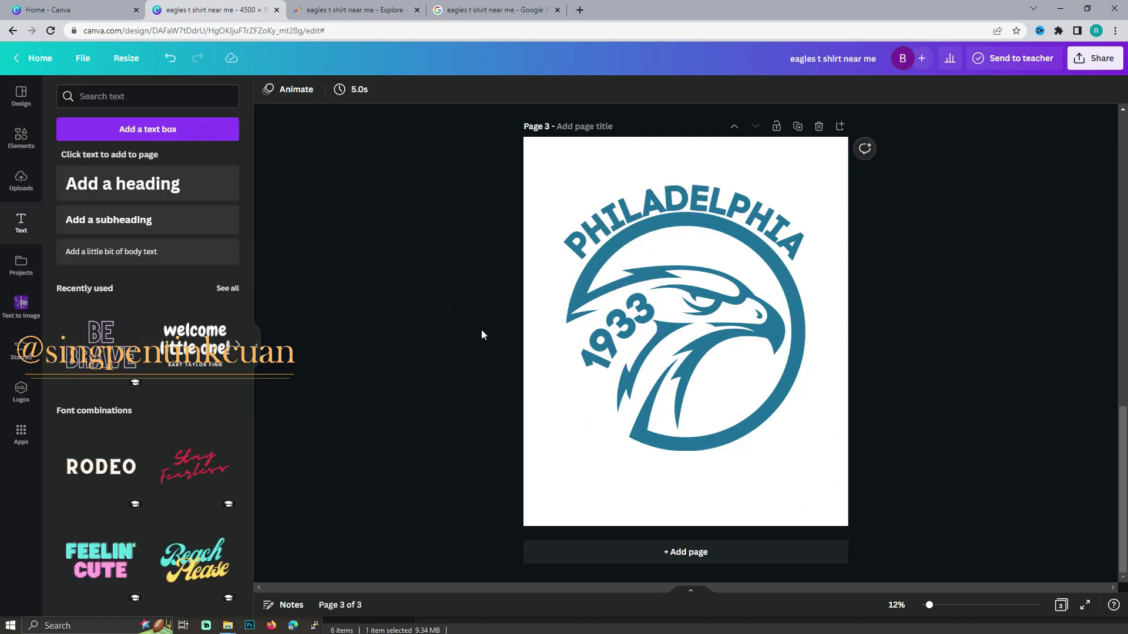
left_click_drag(532, 173, 793, 492)
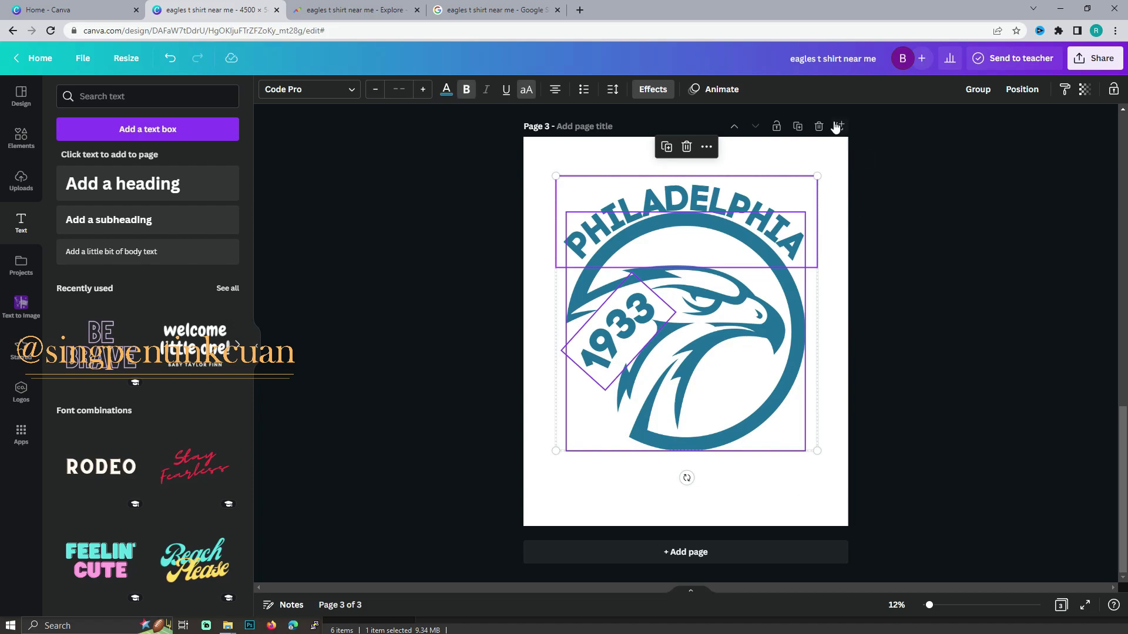
left_click(975, 89)
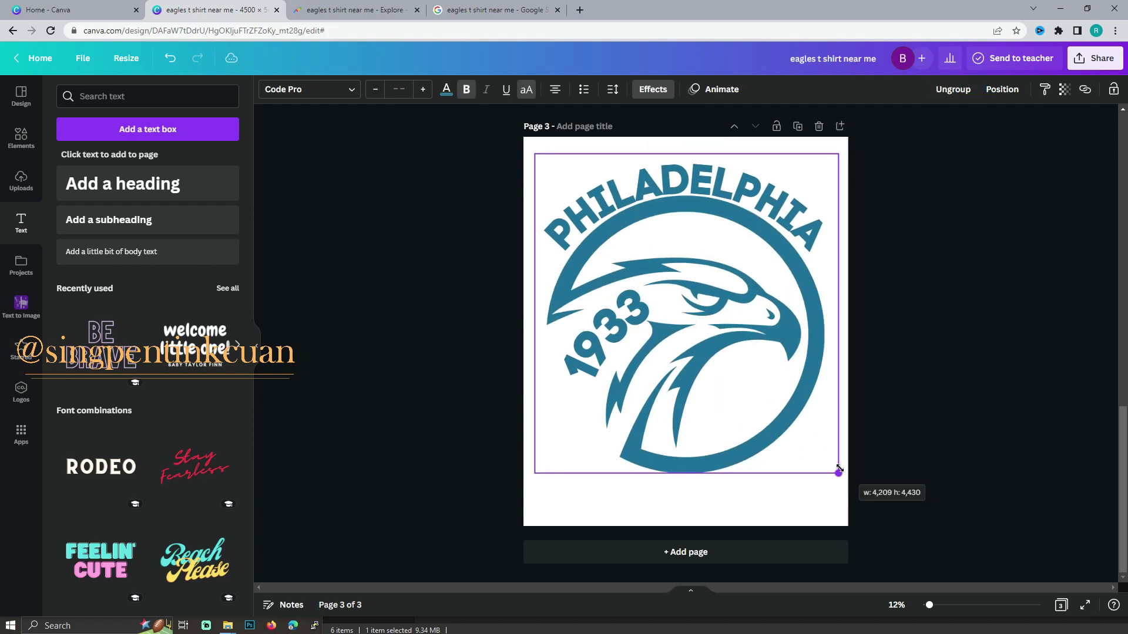
left_click_drag(815, 449, 834, 468)
left_click(922, 417)
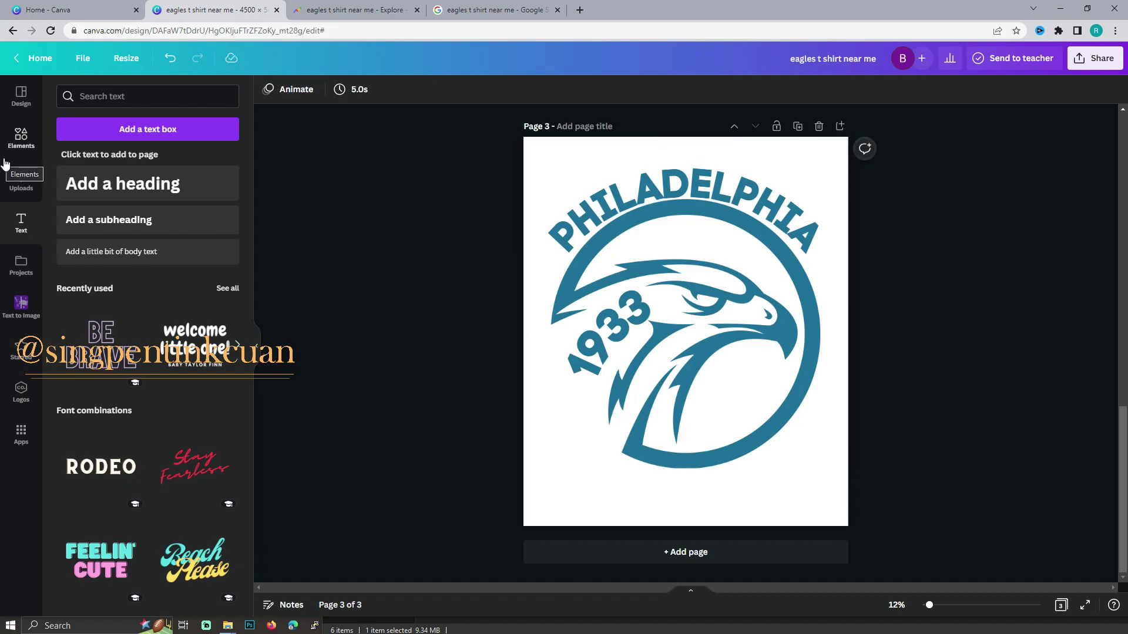
Add a blank fourth page to the design.
left_click(608, 549)
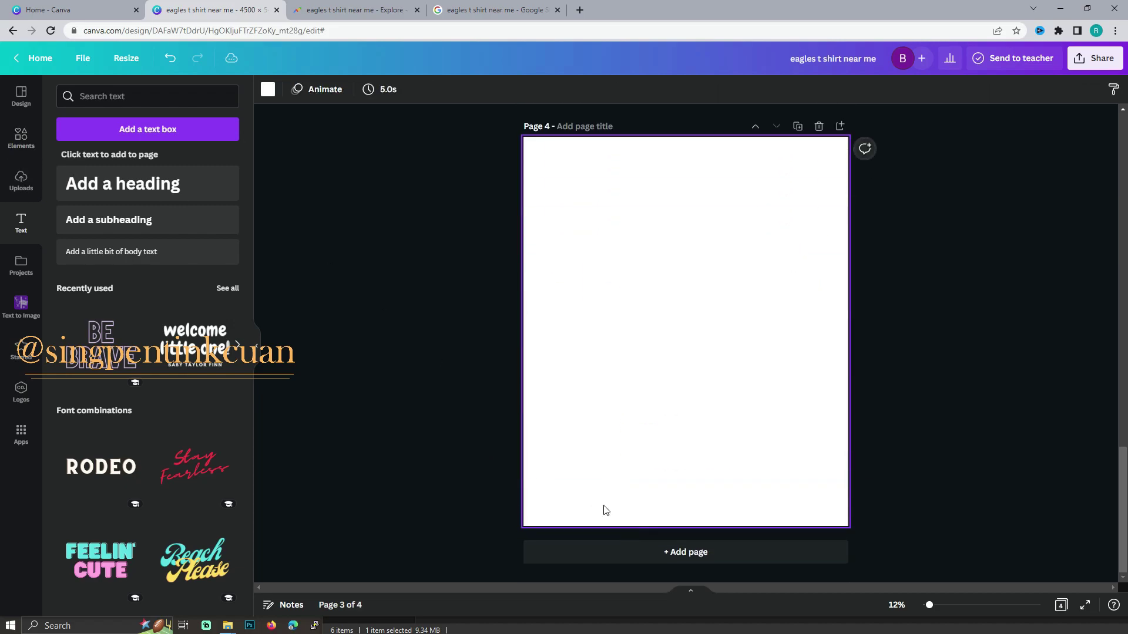
scroll(462, 288, "up", 5)
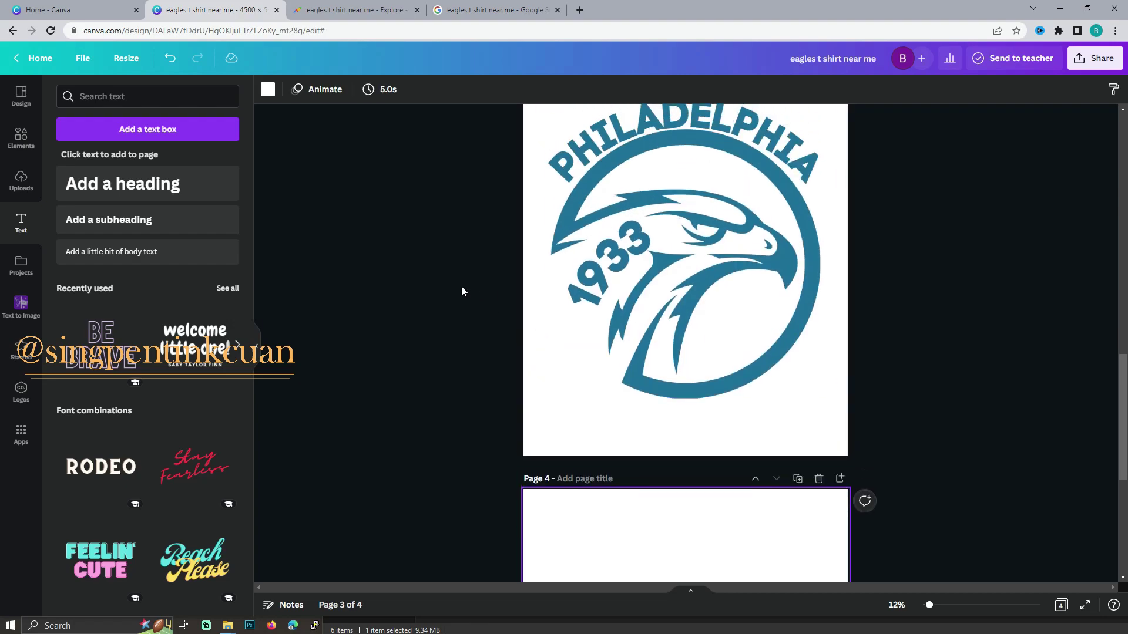
scroll(462, 287, "up", 5)
scroll(462, 287, "up", 2)
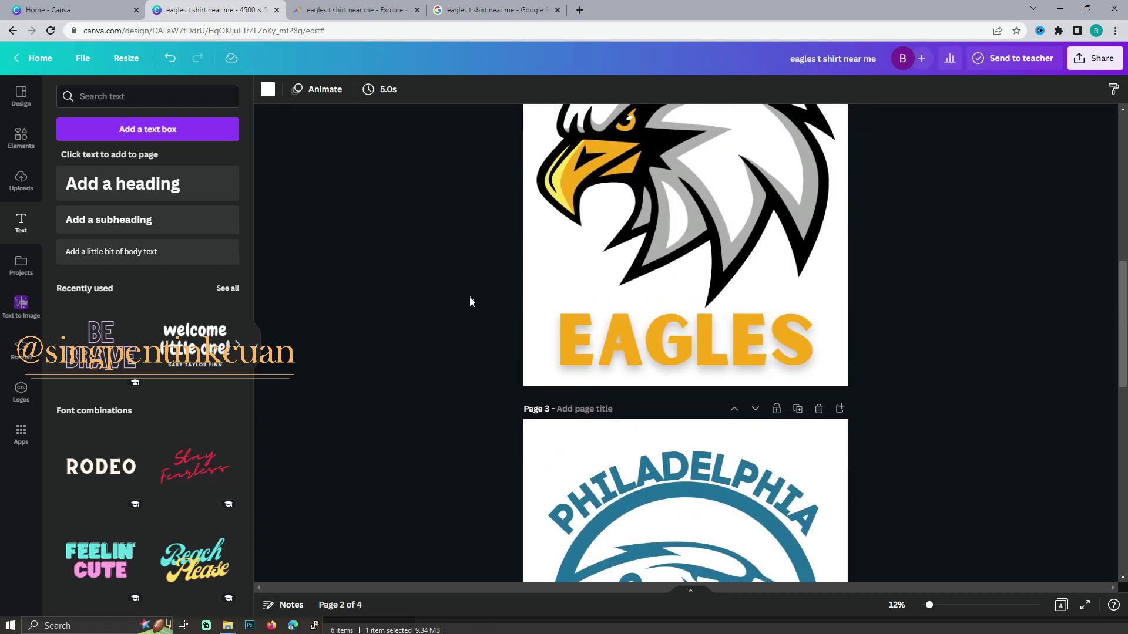
scroll(470, 296, "down", 3)
scroll(478, 301, "down", 4)
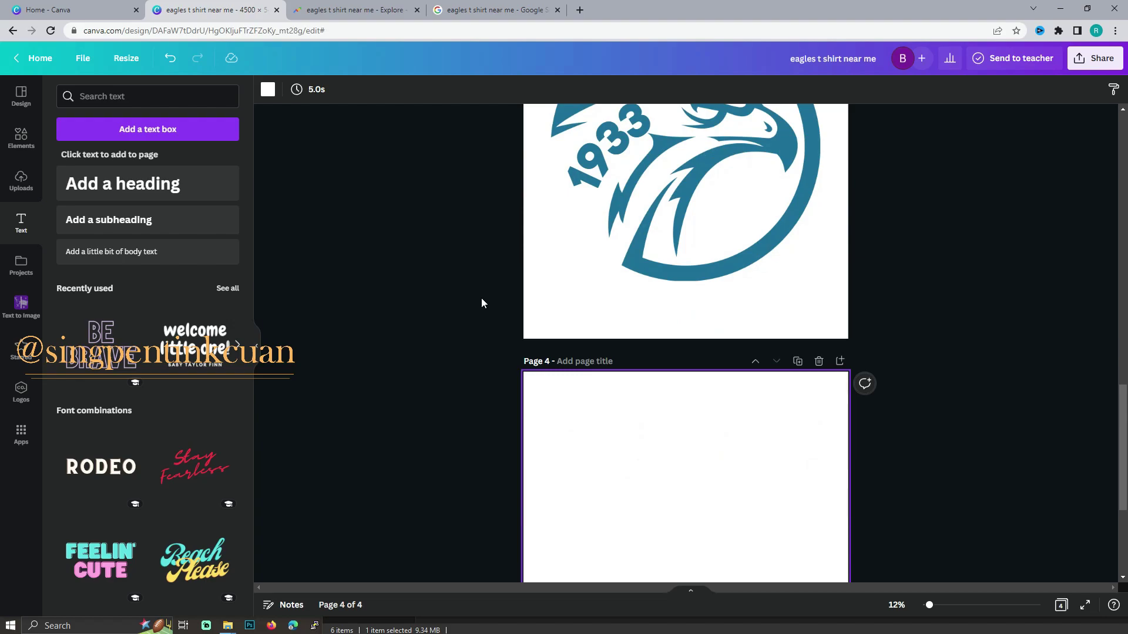
Add the angry eagle head graphic to page 4, enlarged to about 3,006 × 3,488.
left_click(30, 141)
scroll(170, 315, "down", 5)
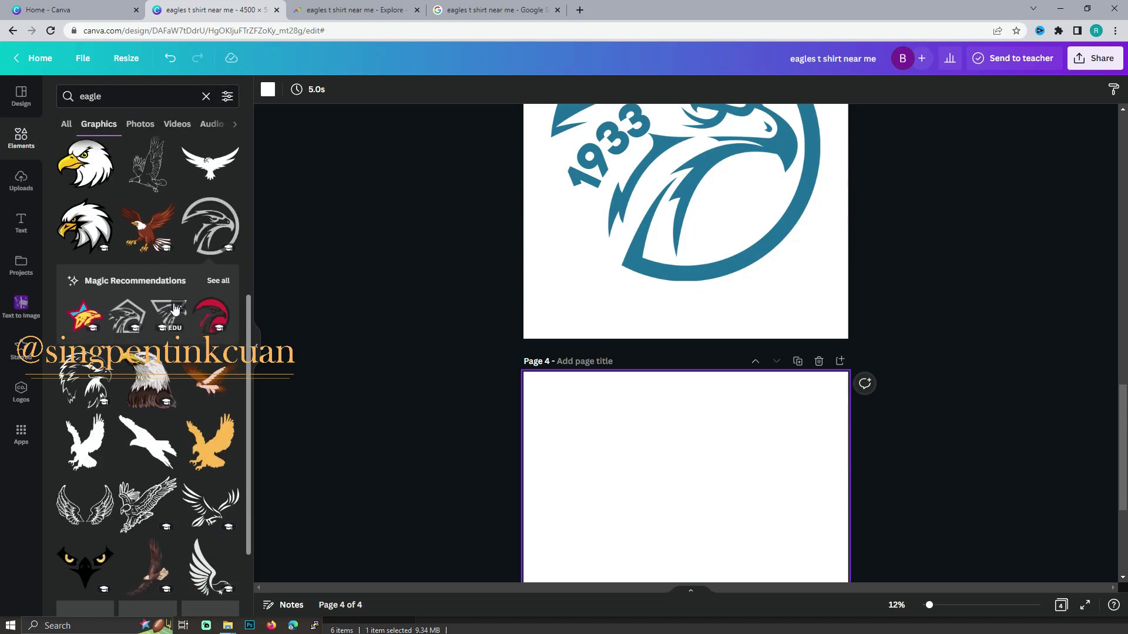
scroll(171, 312, "down", 2)
scroll(173, 310, "down", 1)
scroll(175, 308, "down", 3)
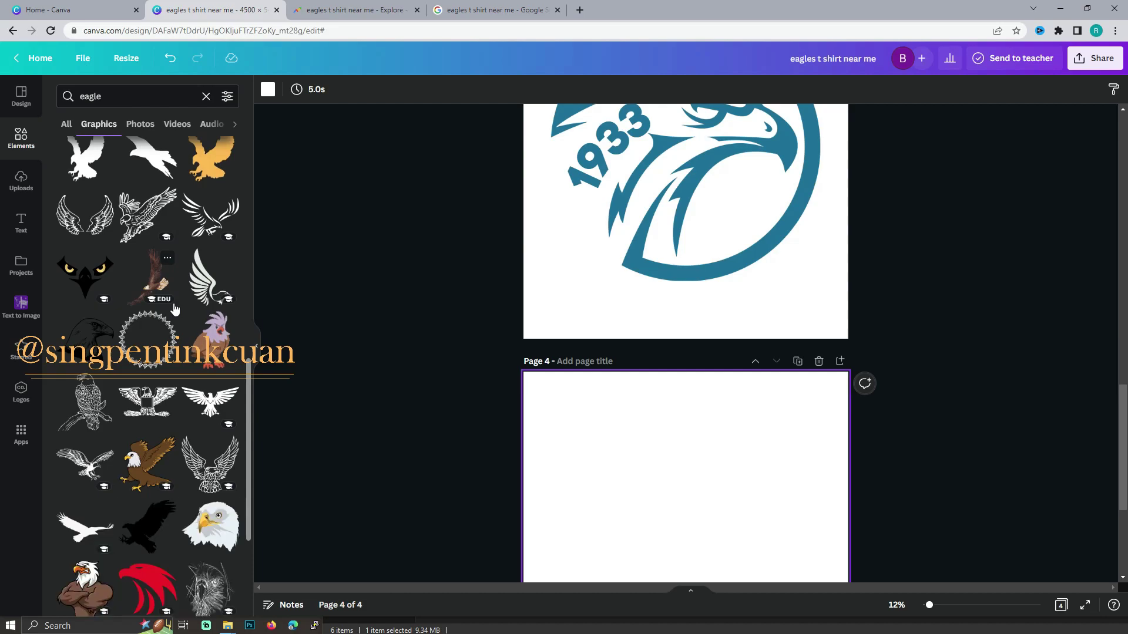
scroll(174, 308, "down", 2)
scroll(174, 309, "down", 1)
scroll(174, 308, "down", 1)
scroll(175, 308, "down", 2)
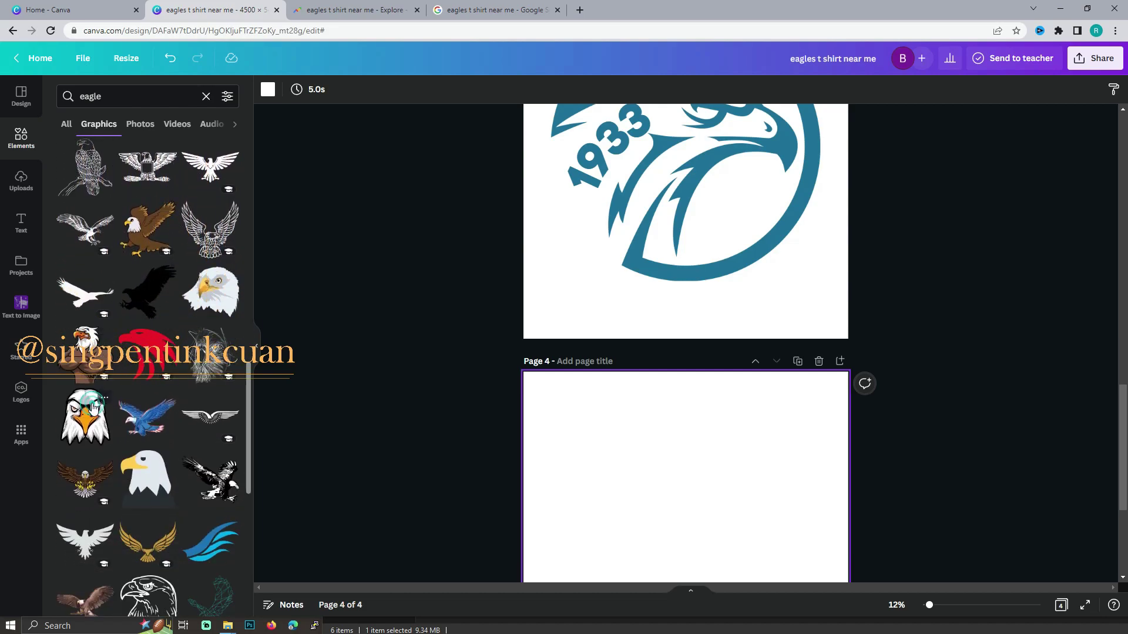
left_click(92, 407)
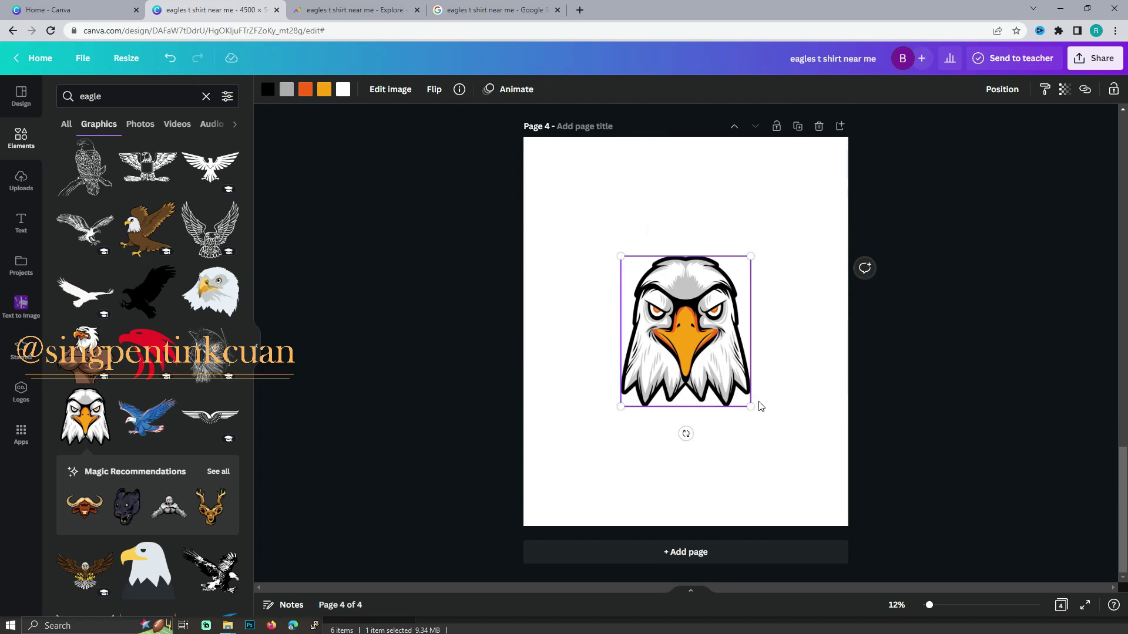
left_click_drag(752, 406, 793, 465)
Recolour the eagle's beak, trying red and teal before a custom dark teal.
left_click(324, 89)
left_click(164, 180)
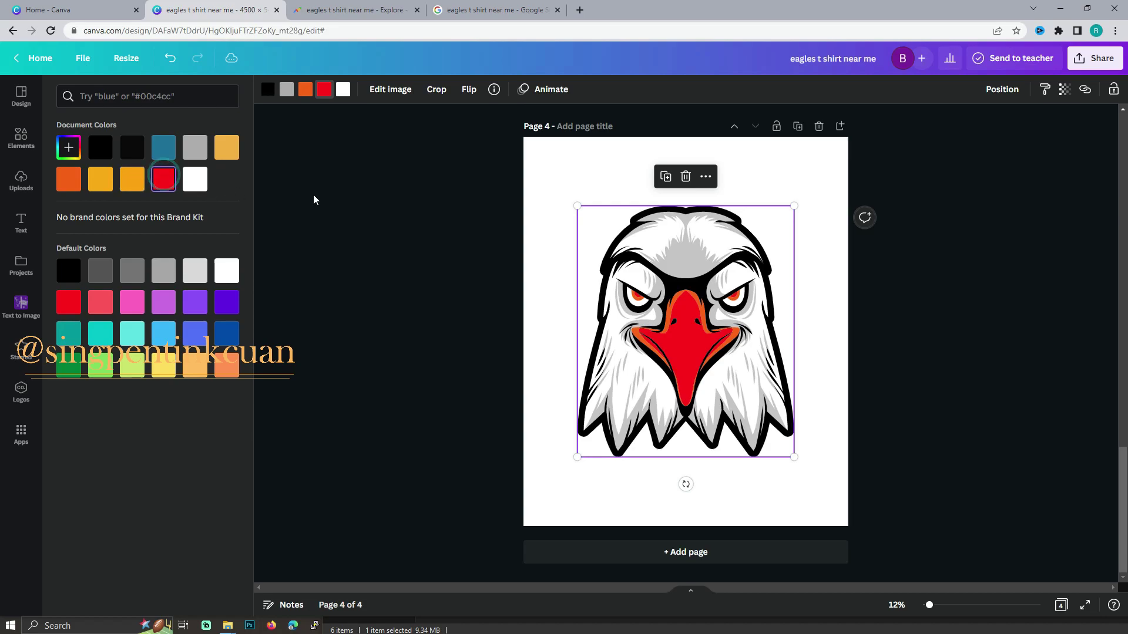
left_click(387, 212)
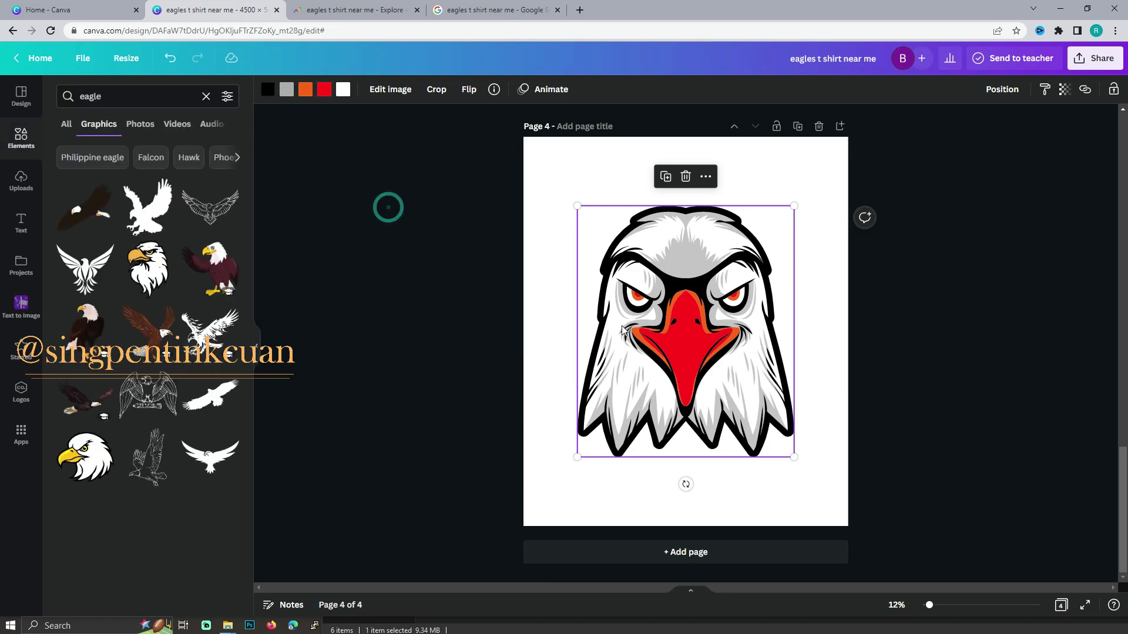
left_click(324, 89)
left_click(163, 148)
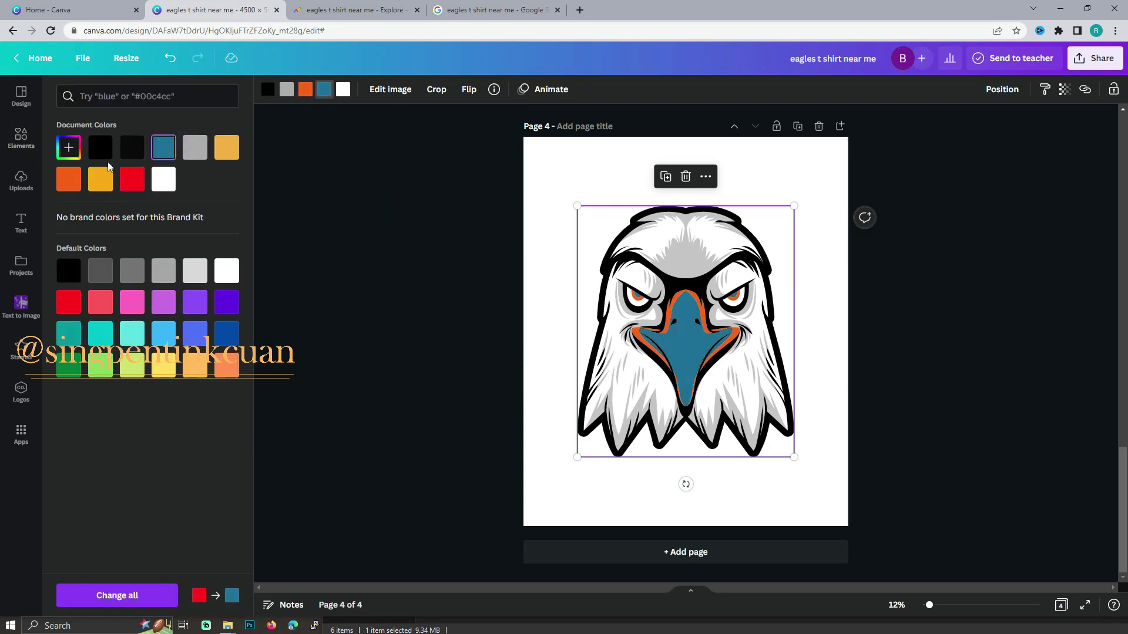
left_click(66, 151)
left_click(215, 208)
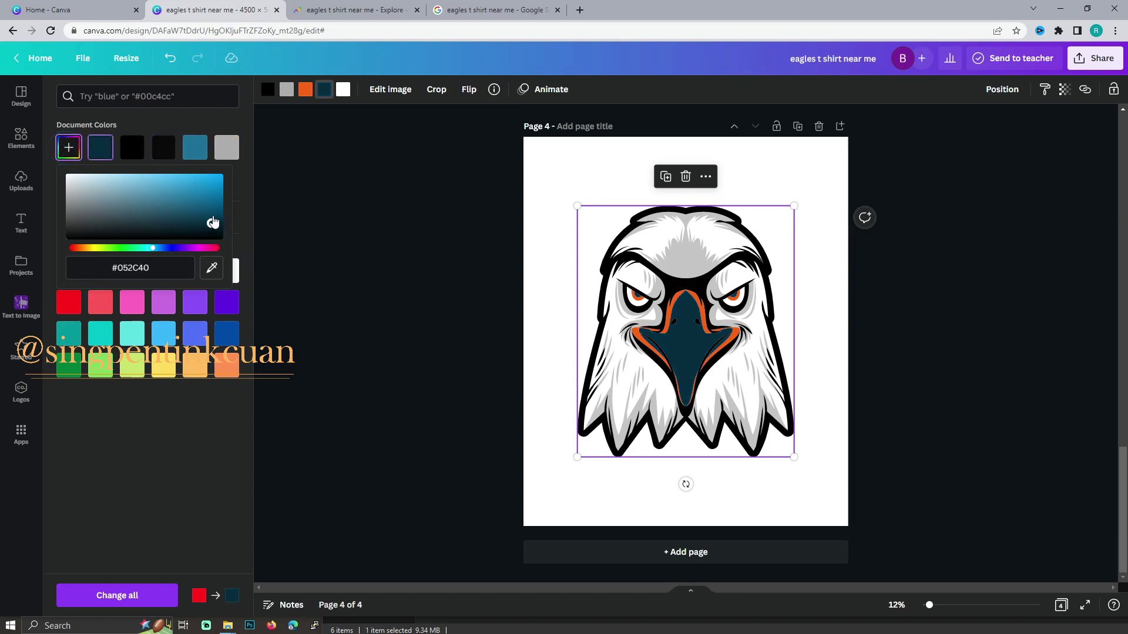
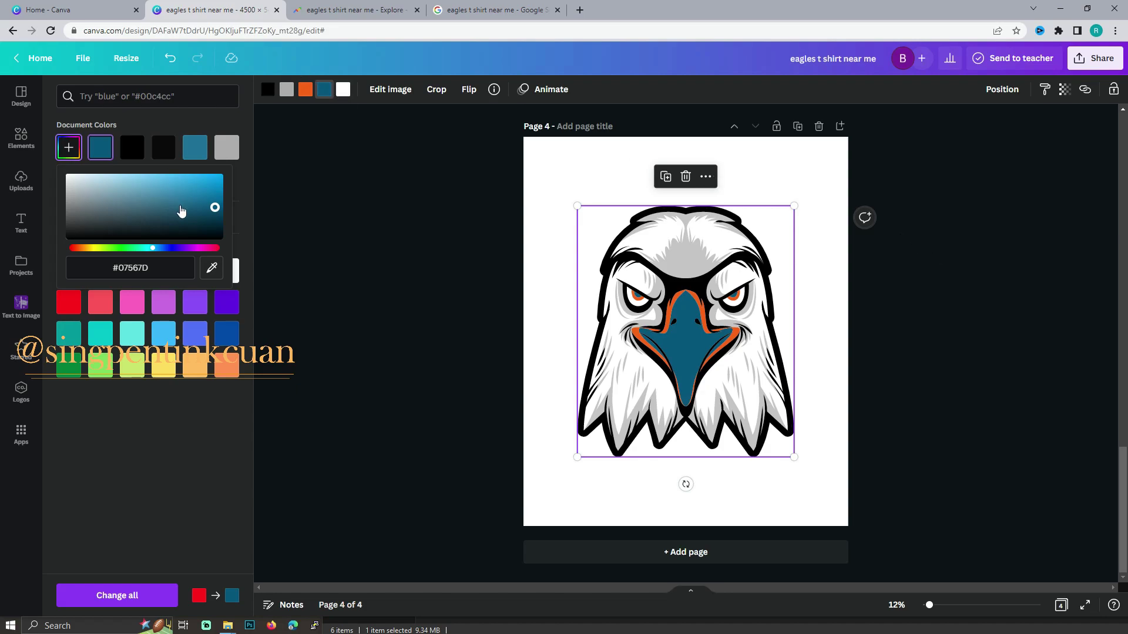
Darken the eagle's beak colour to near-black #1B0101.
left_click_drag(80, 252, 71, 250)
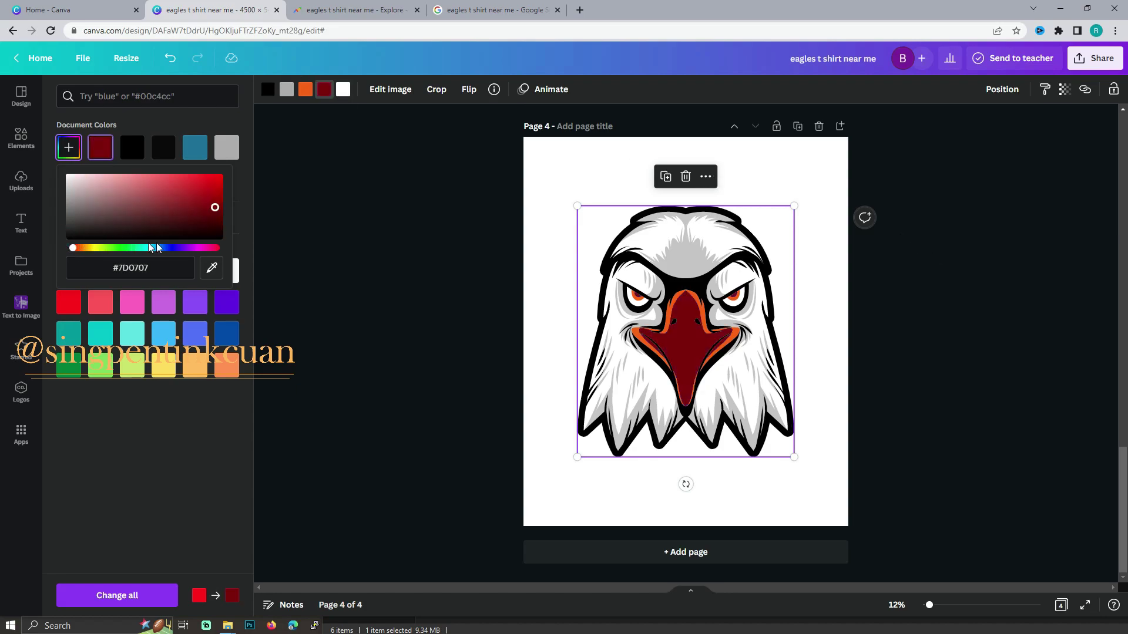
left_click(213, 231)
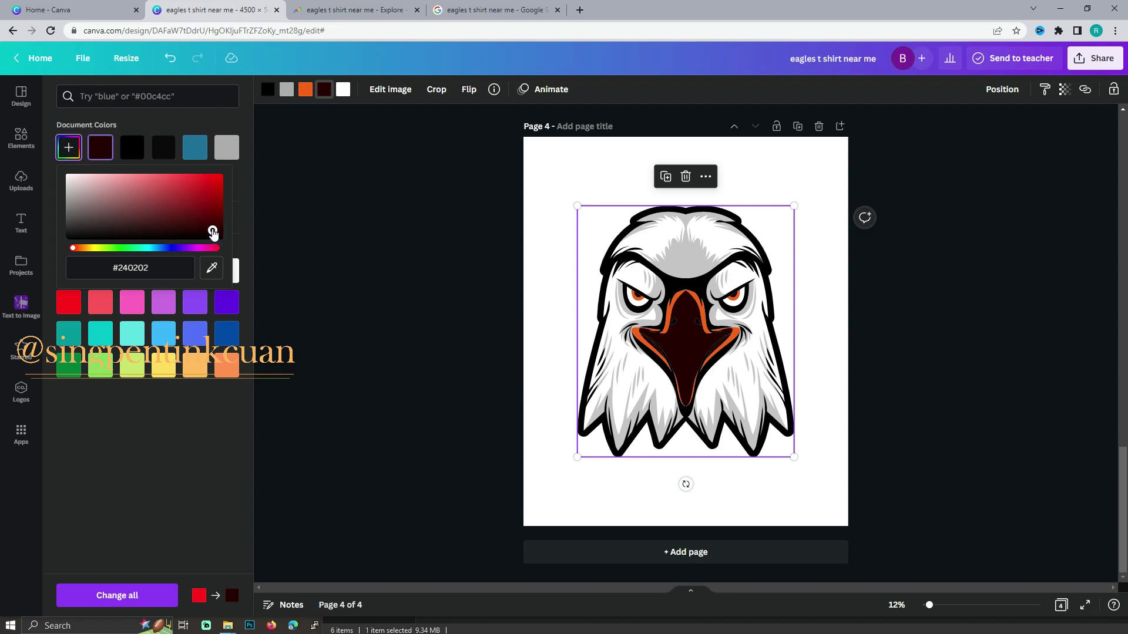
left_click_drag(212, 232, 215, 231)
Change the eagle's orange accents to bright purple #CF10FF.
left_click(303, 90)
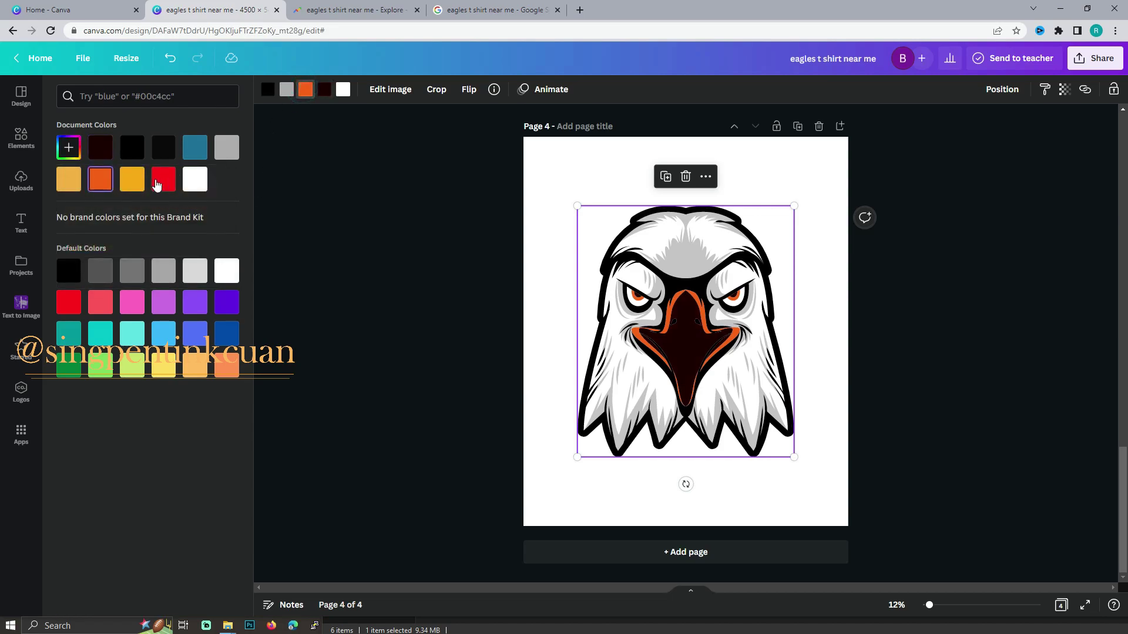
left_click(76, 146)
left_click(90, 180)
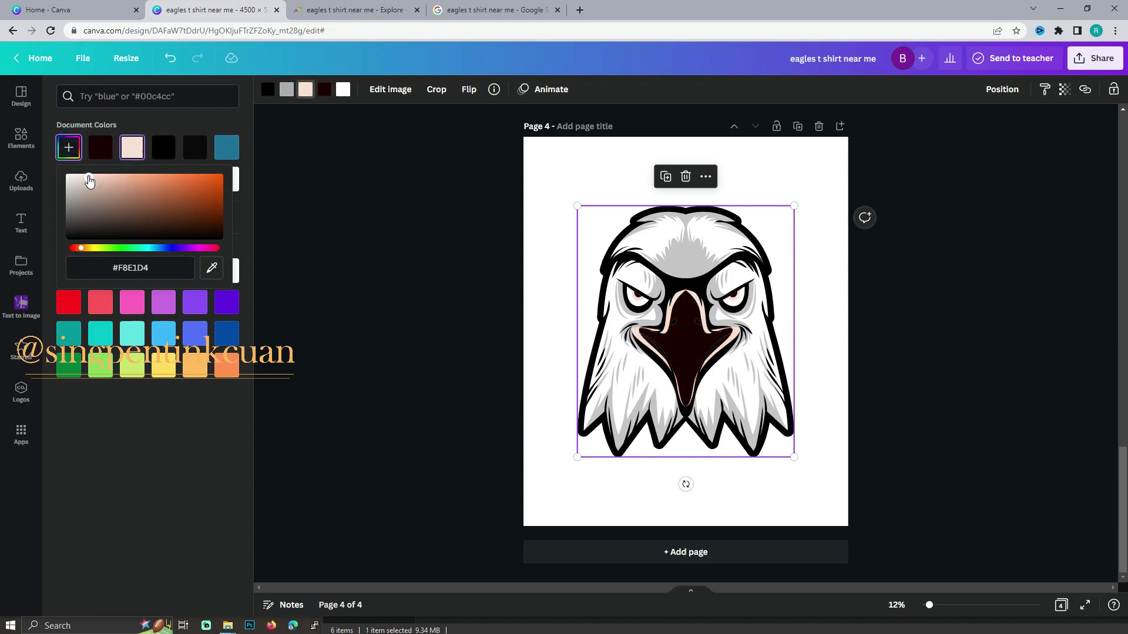
left_click_drag(88, 176, 92, 184)
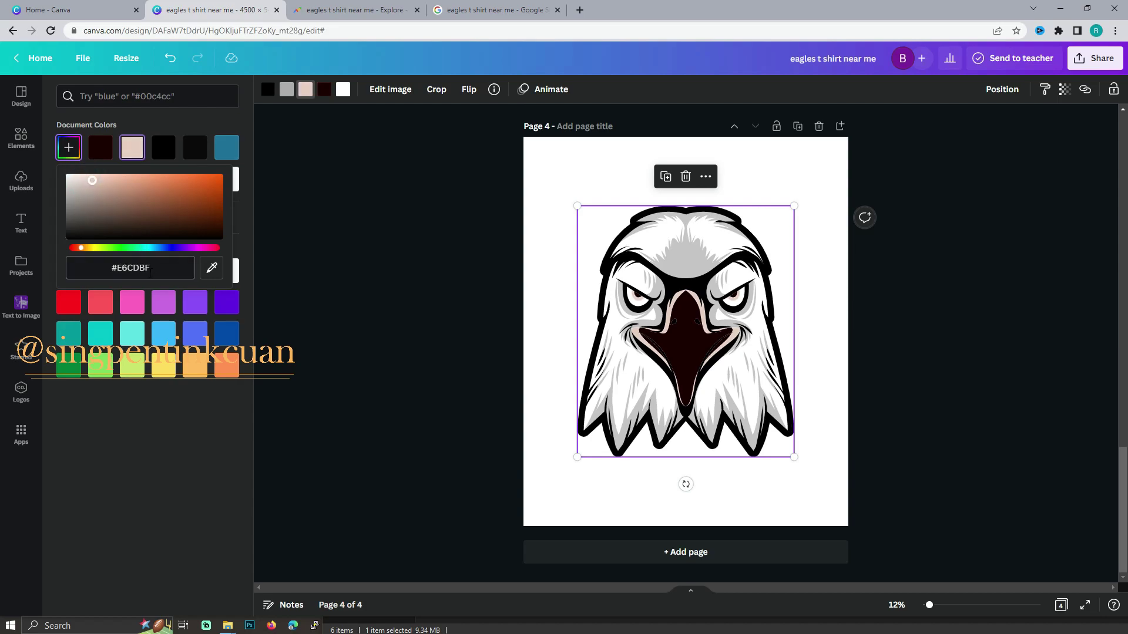
left_click_drag(81, 248, 188, 248)
left_click(216, 200)
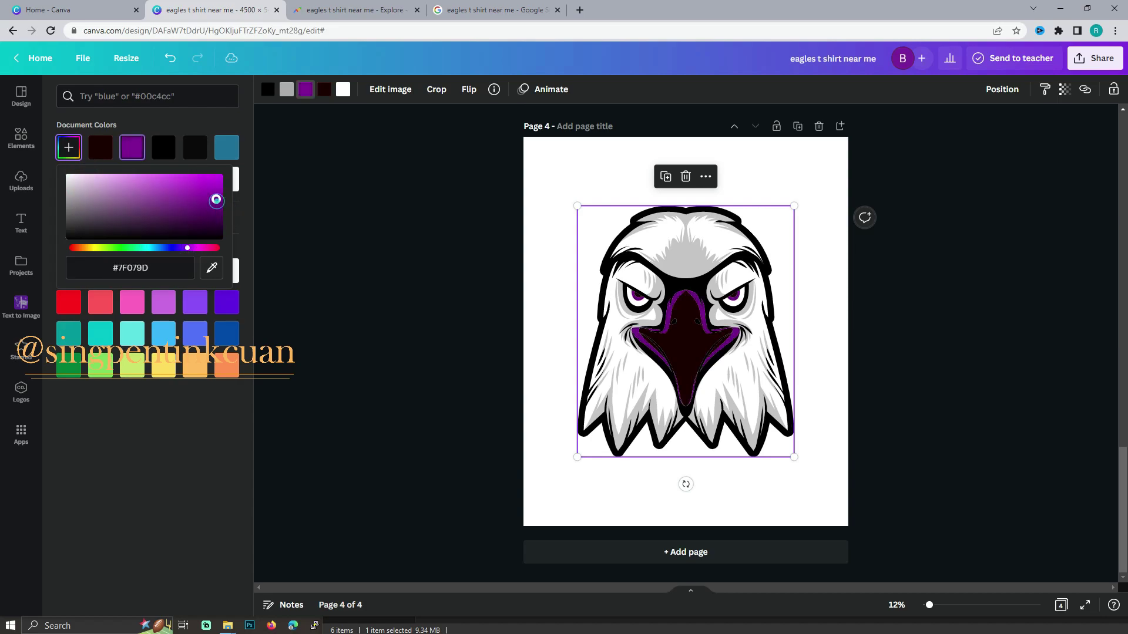
left_click_drag(216, 200, 220, 177)
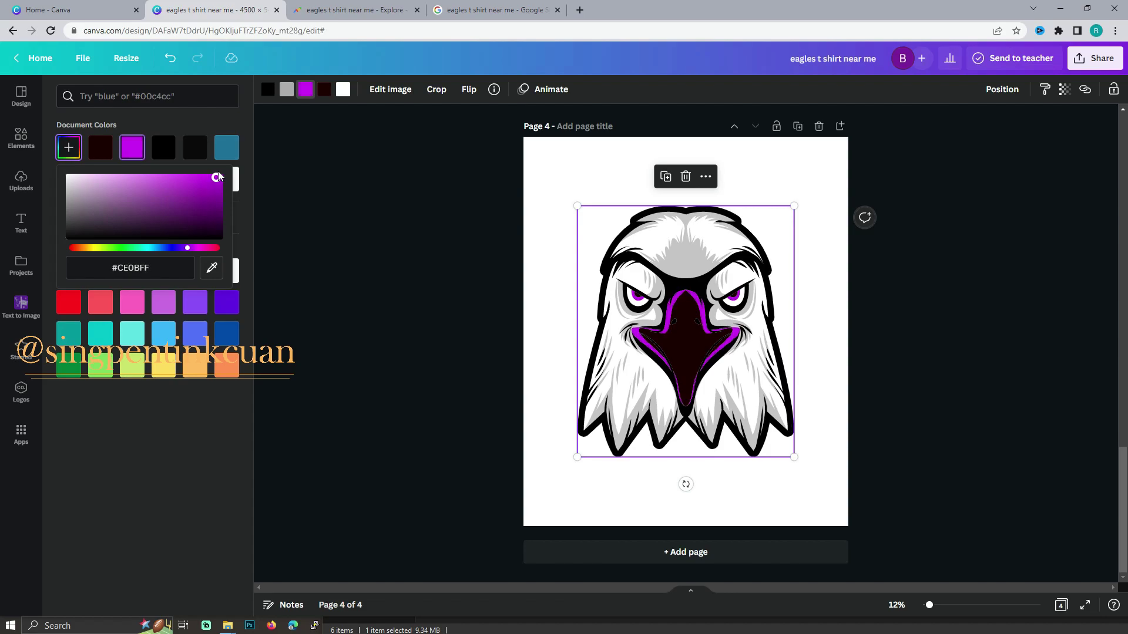
left_click(305, 181)
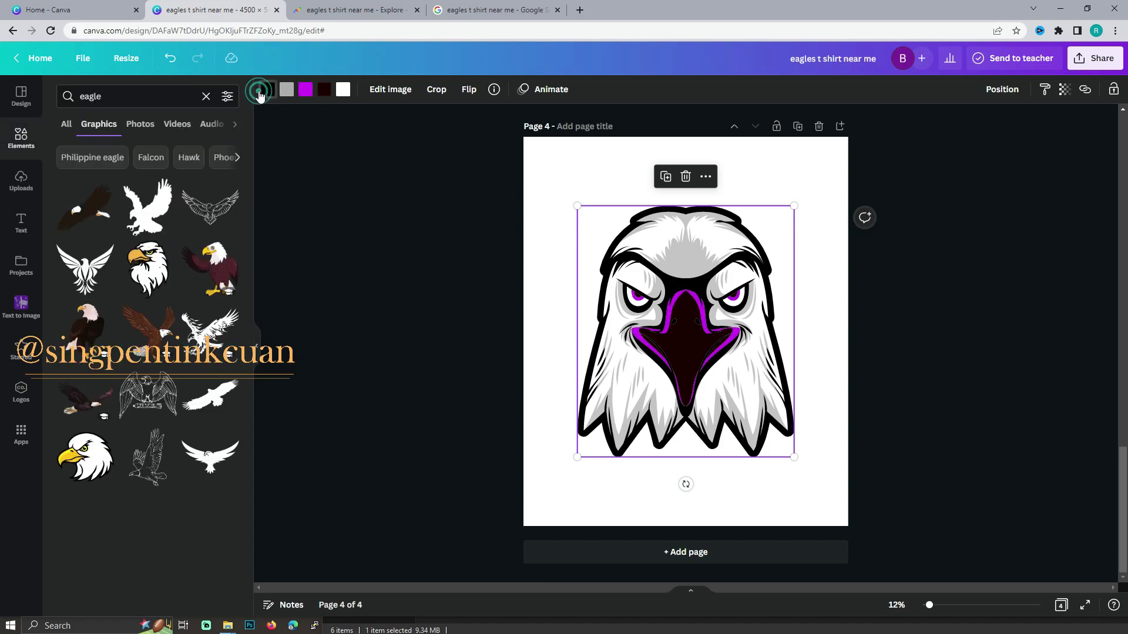
Change the eagle's black outline to dark purple #210B2E.
left_click(260, 92)
left_click(69, 147)
left_click(174, 225)
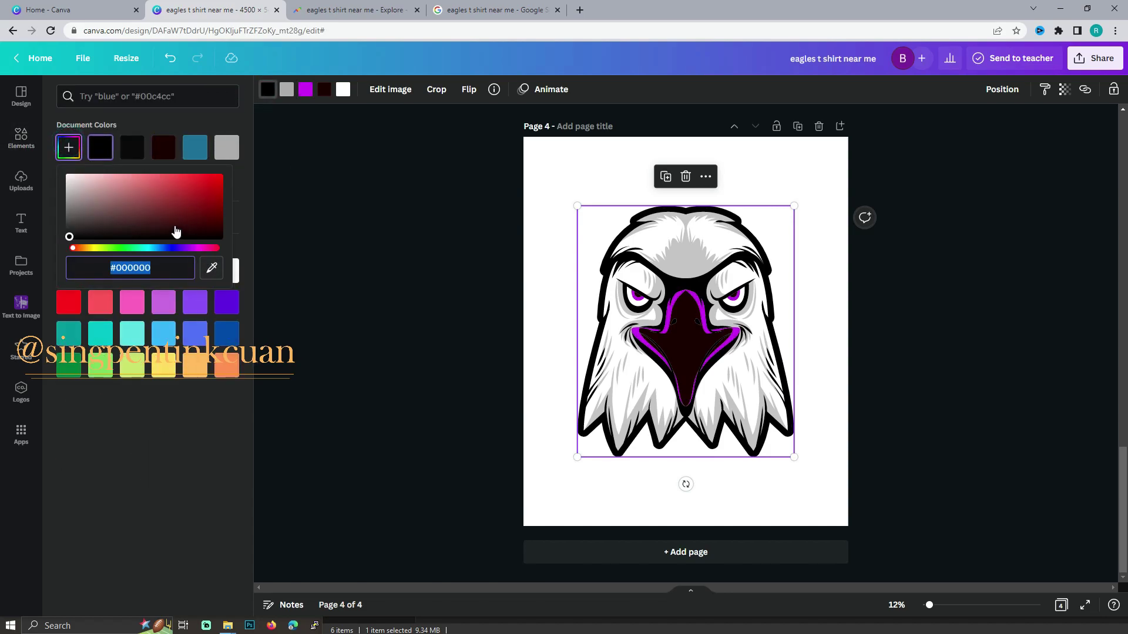
mouse_move(158, 251)
left_mouse_down()
mouse_move(184, 254)
mouse_move(183, 228)
left_mouse_up()
left_click(355, 257)
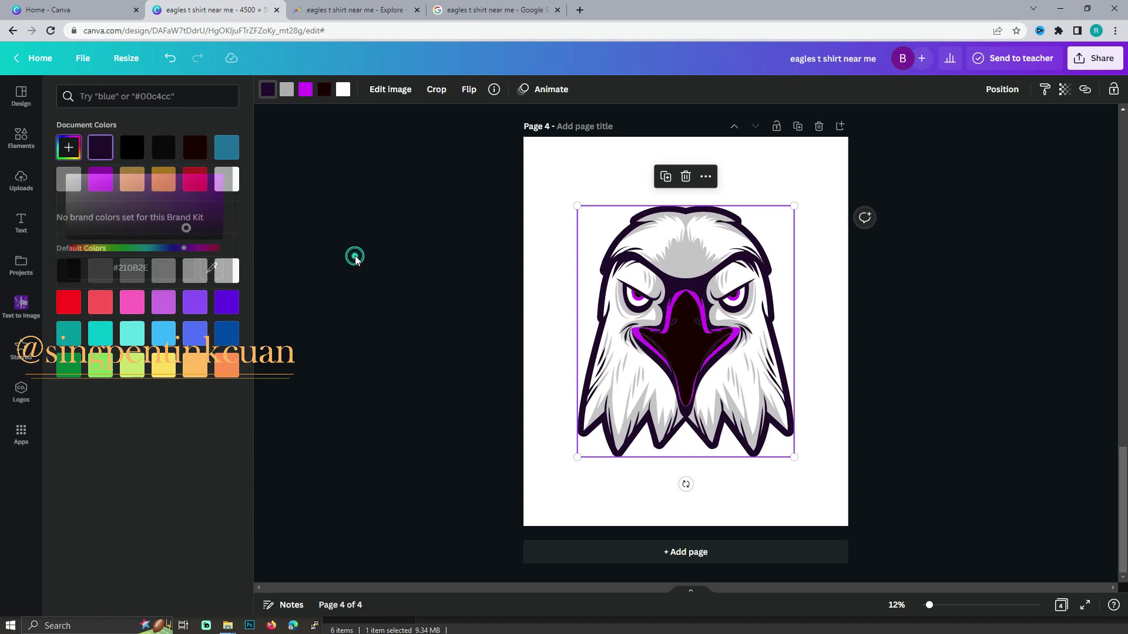
Copy the EAGLES text from page 2 and paste it onto page 4.
left_click(721, 453)
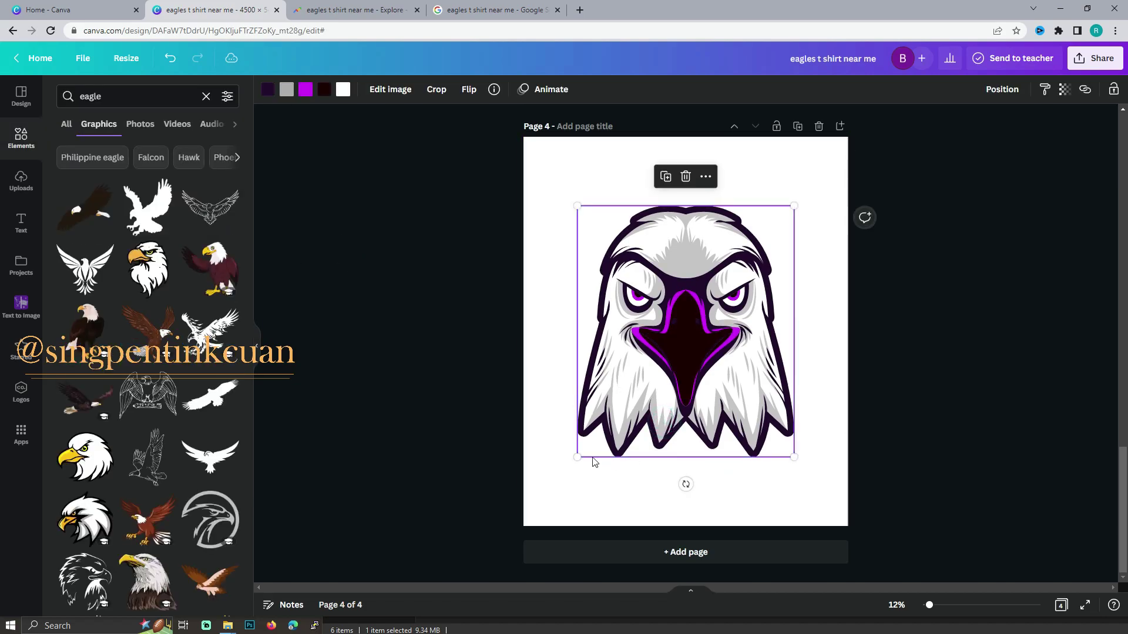
scroll(440, 277, "up", 5)
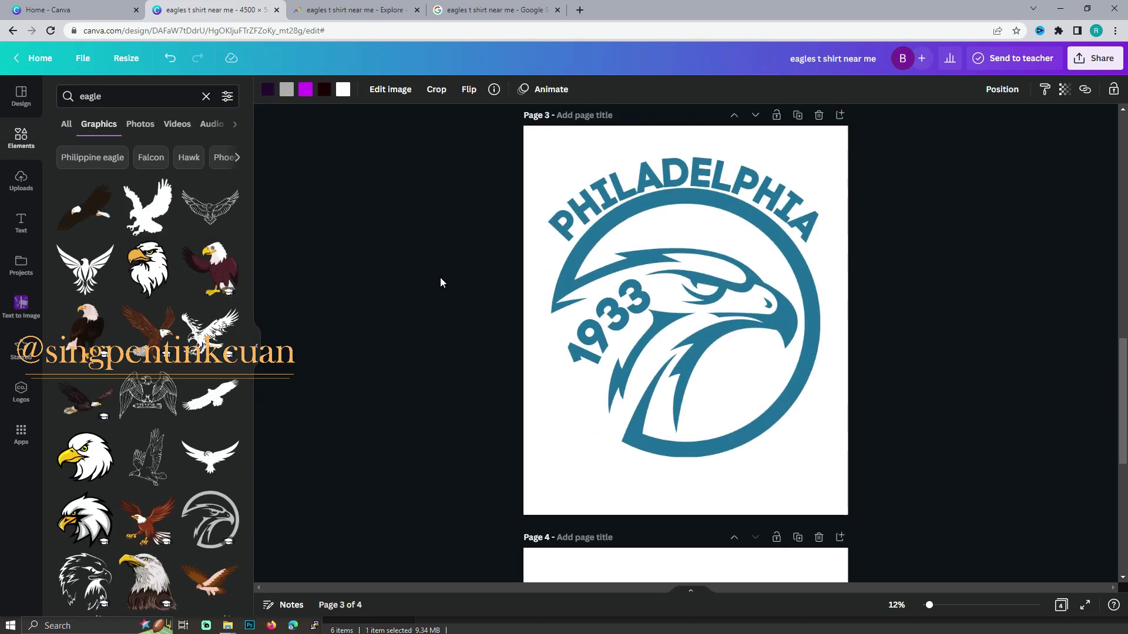
scroll(439, 277, "up", 4)
left_click(743, 360)
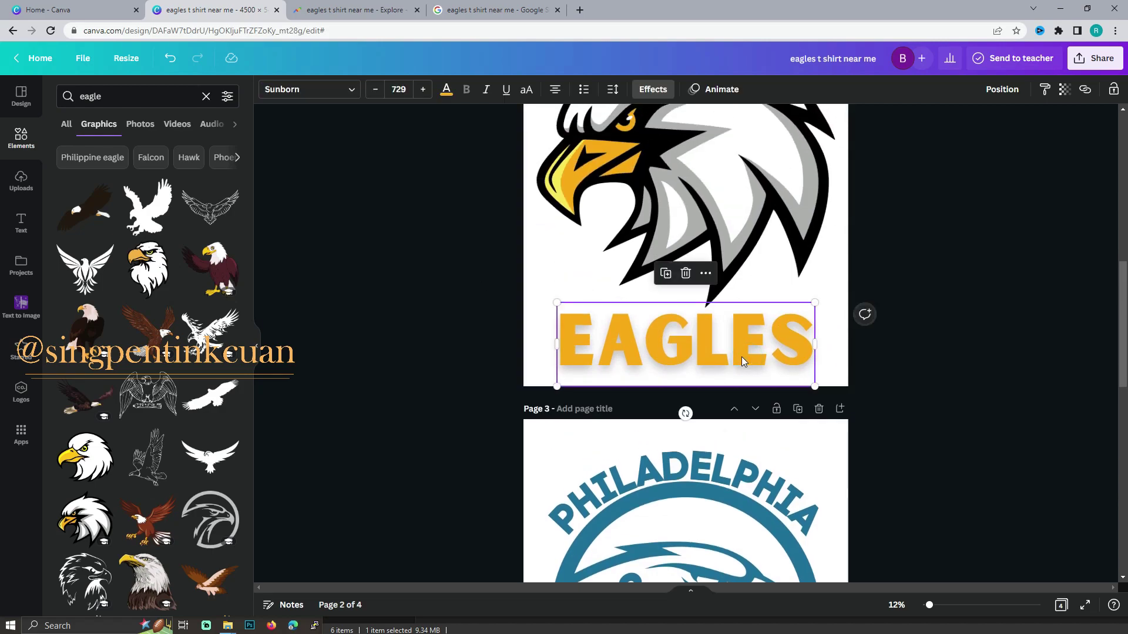
scroll(741, 360, "down", 5)
scroll(704, 399, "down", 4)
left_click(650, 461)
key("ctrl+v")
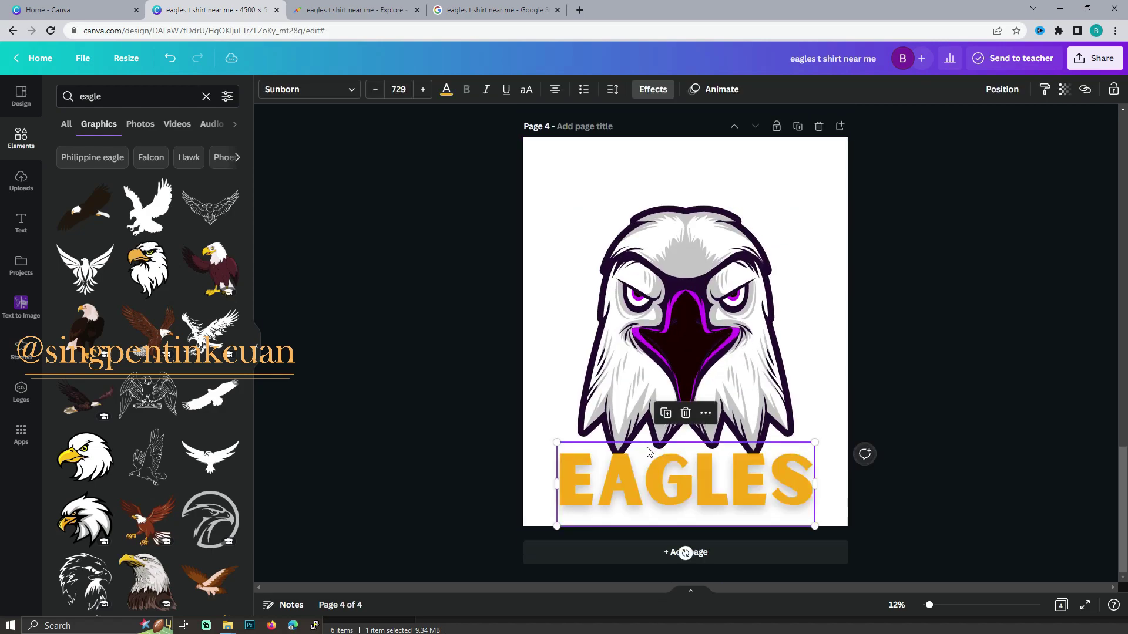
Raise the eagle and place EAGLES just below it.
left_click(712, 324)
left_click_drag(712, 324, 712, 289)
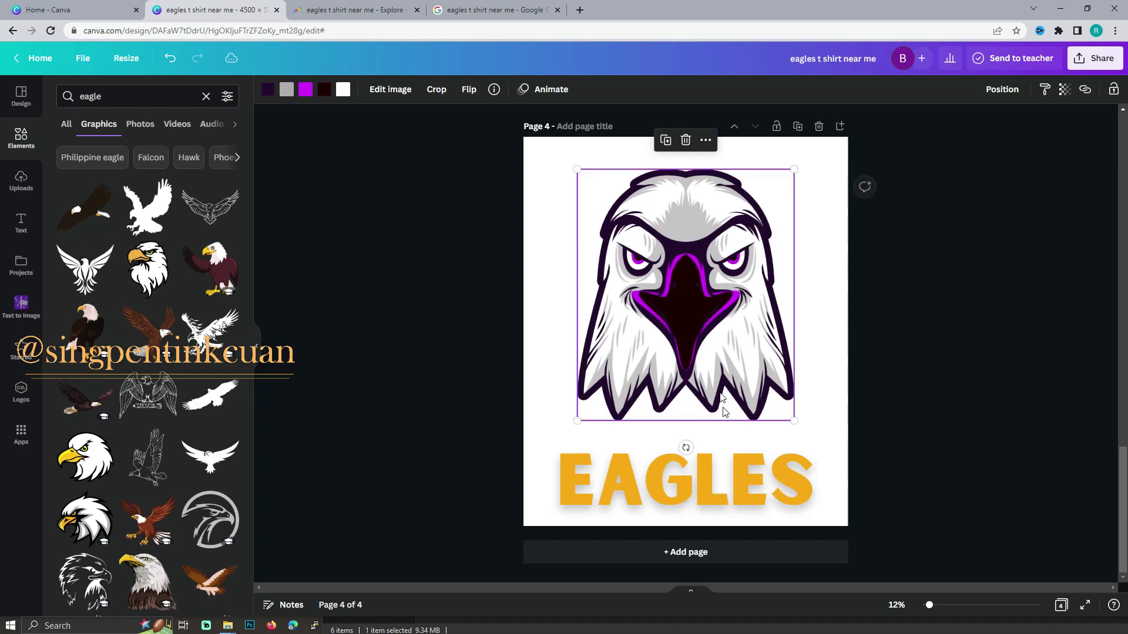
left_click(729, 469)
mouse_move(729, 470)
left_mouse_down()
mouse_move(737, 447)
mouse_move(727, 450)
left_mouse_up()
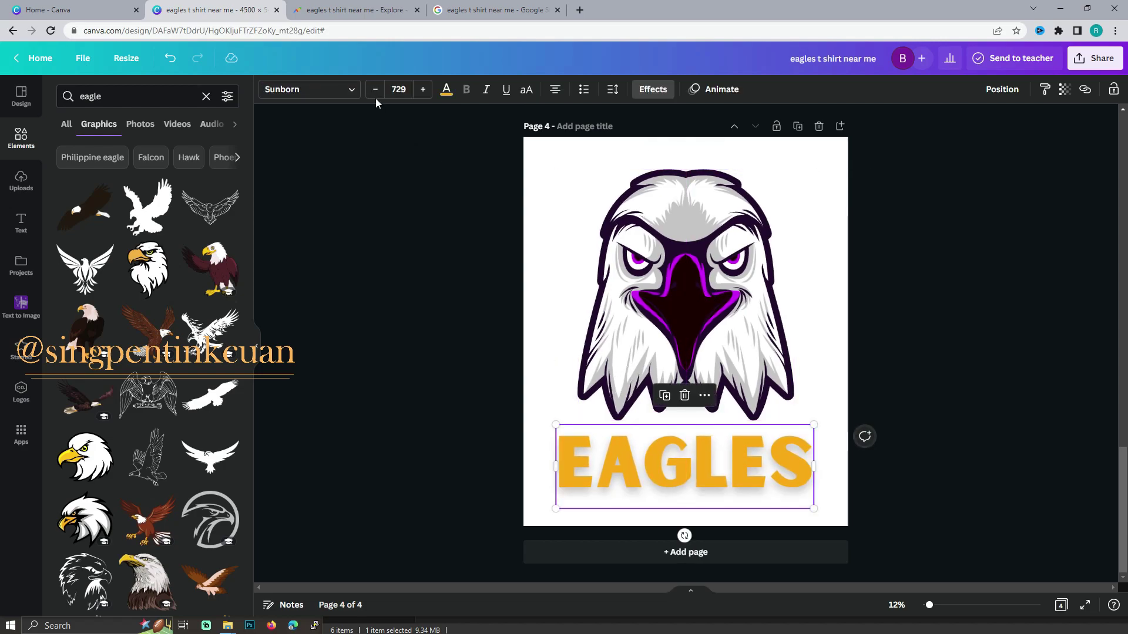
Colour EAGLES with the eagle's bright purple, sampled with the eyedropper.
left_click(445, 90)
left_click(69, 147)
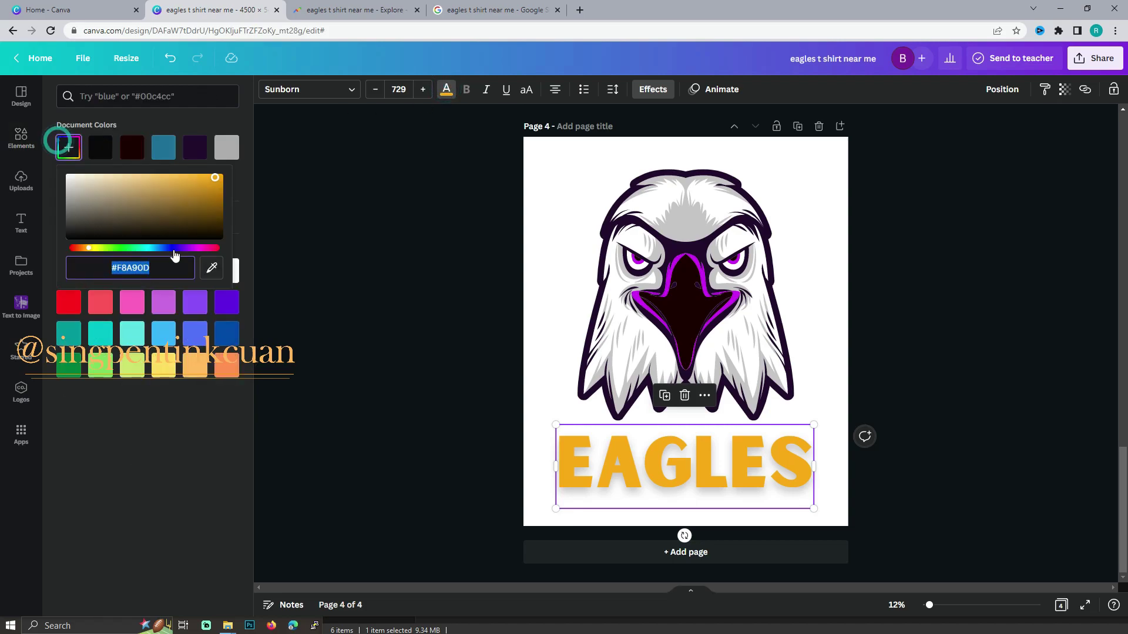
left_click(211, 268)
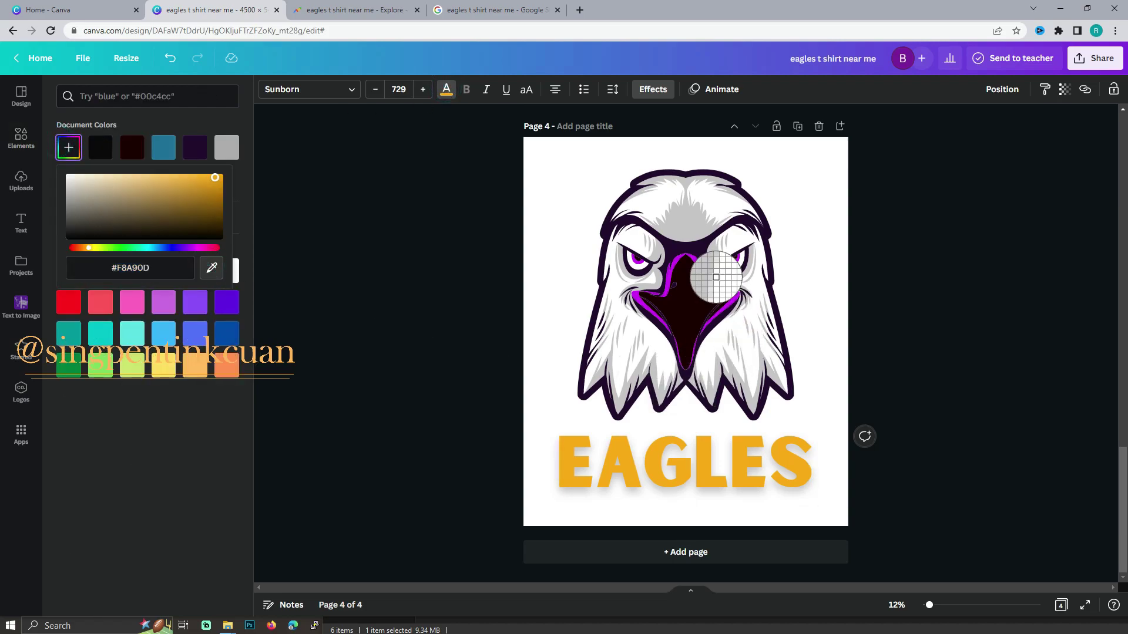
left_click(699, 264)
left_click(403, 234)
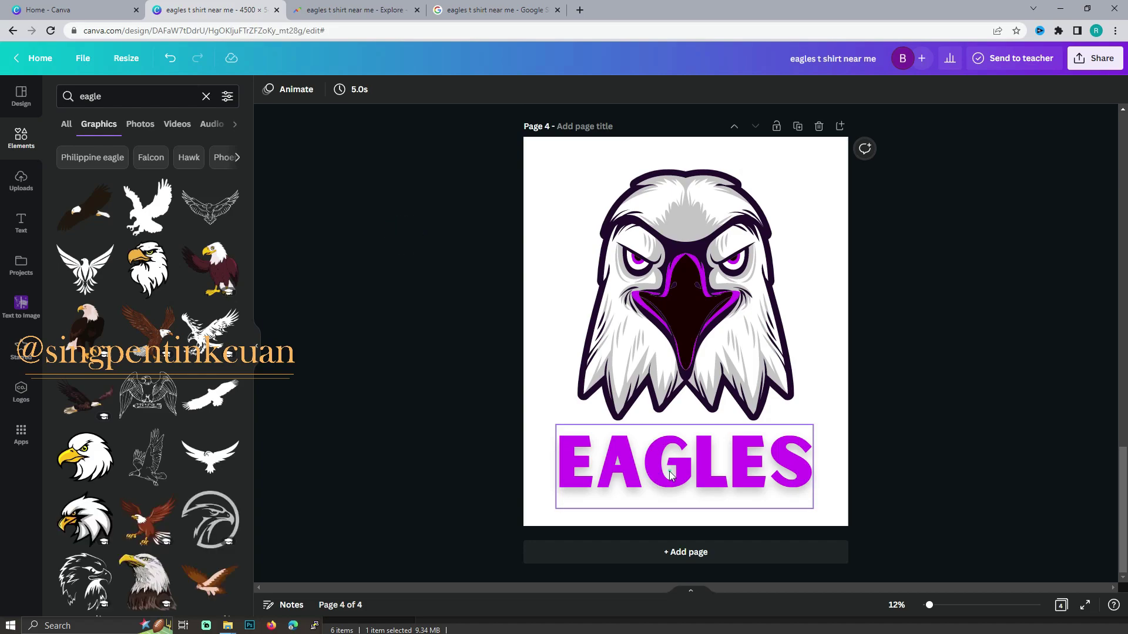
left_click(656, 452)
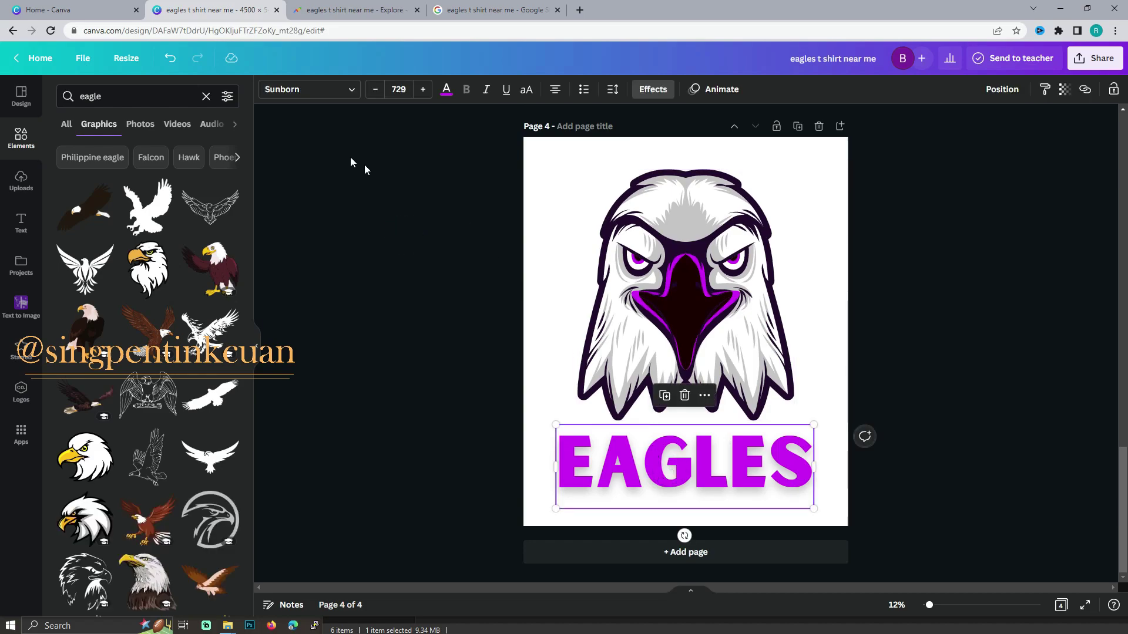
Try the Intro Rust, London and Monument fonts on EAGLES.
left_click(310, 90)
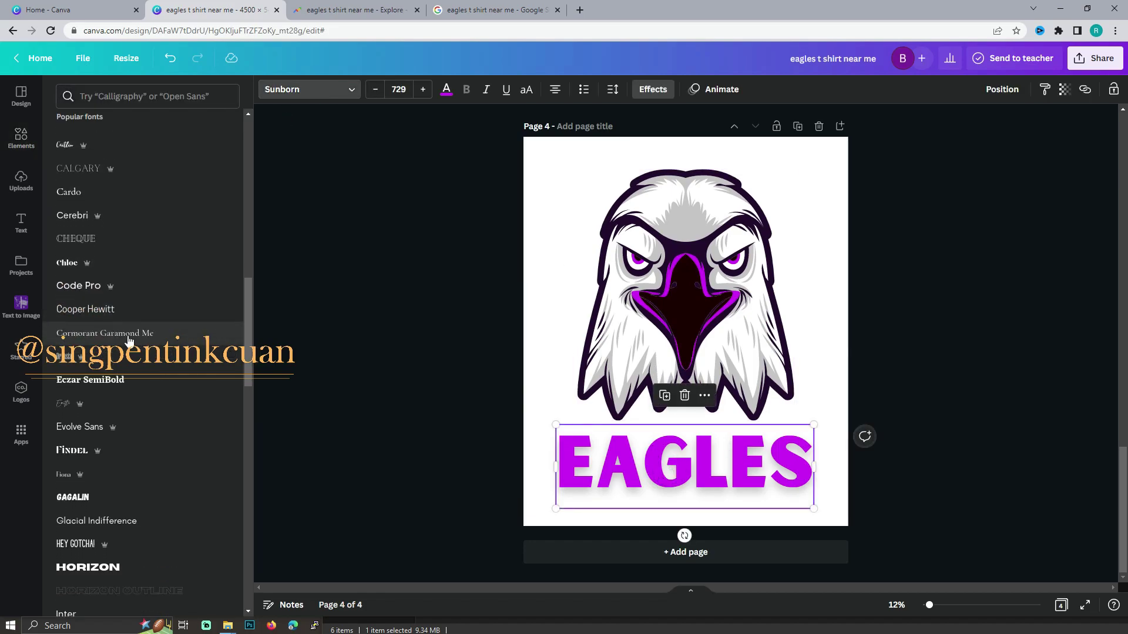
scroll(128, 329, "down", 6)
left_click(122, 281)
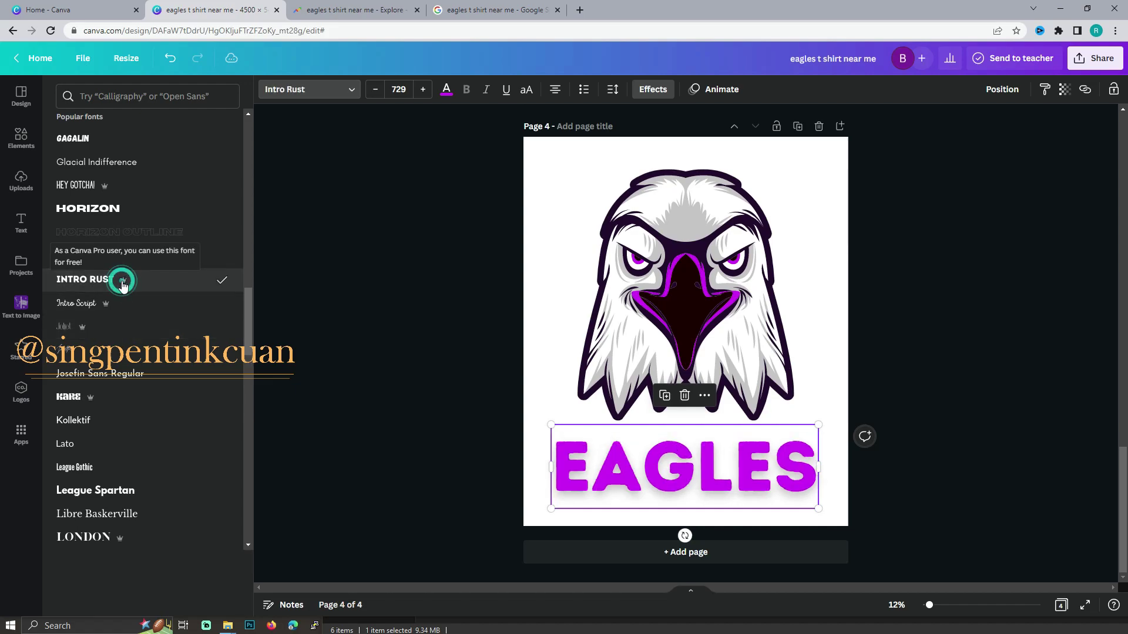
scroll(122, 284, "down", 2)
scroll(122, 286, "down", 1)
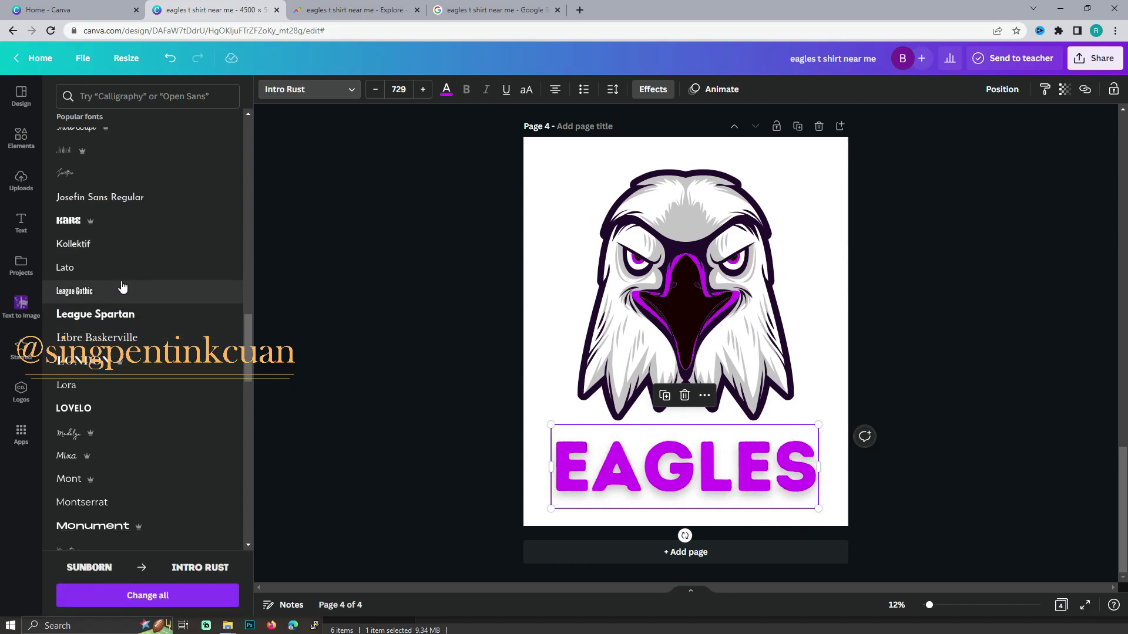
scroll(121, 285, "down", 1)
left_click(114, 299)
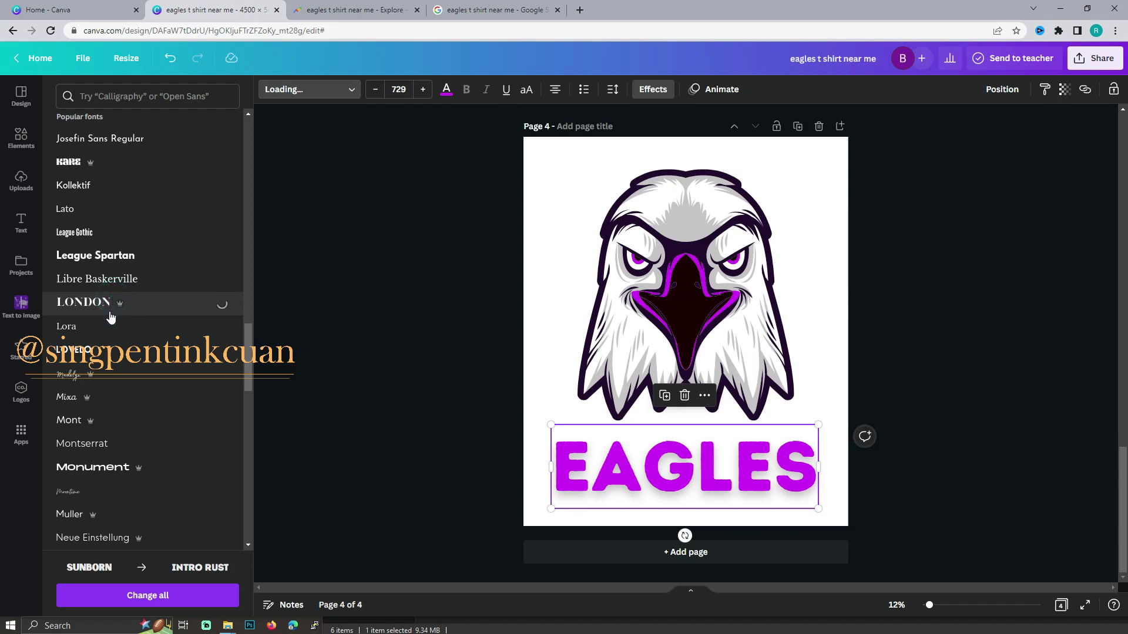
scroll(117, 317, "down", 1)
scroll(118, 333, "down", 1)
left_click(110, 351)
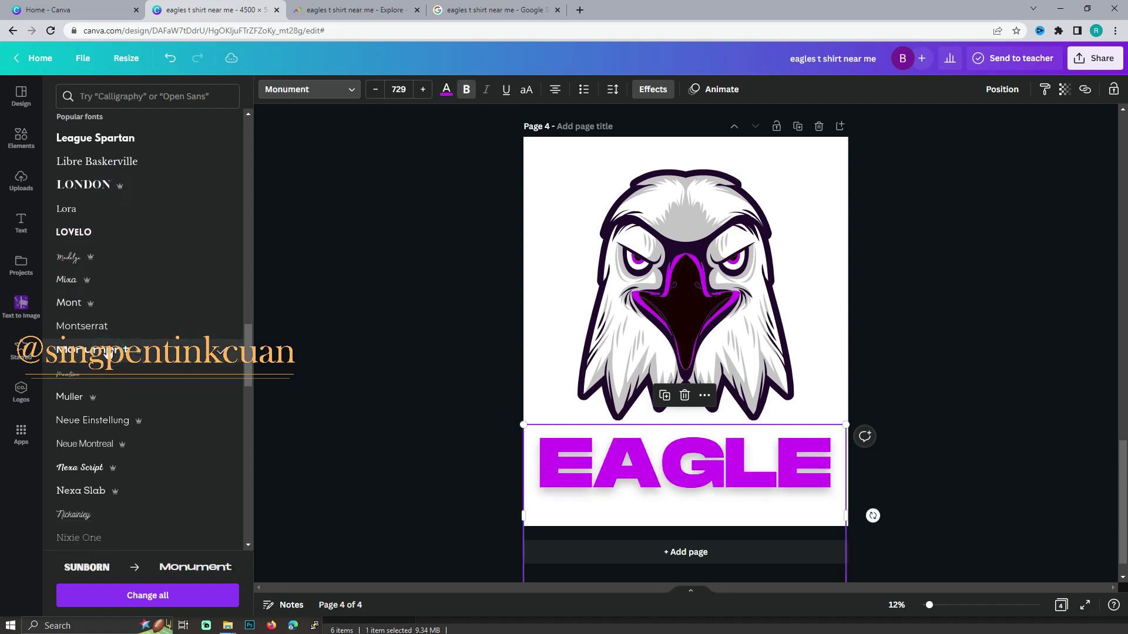
scroll(110, 341, "down", 2)
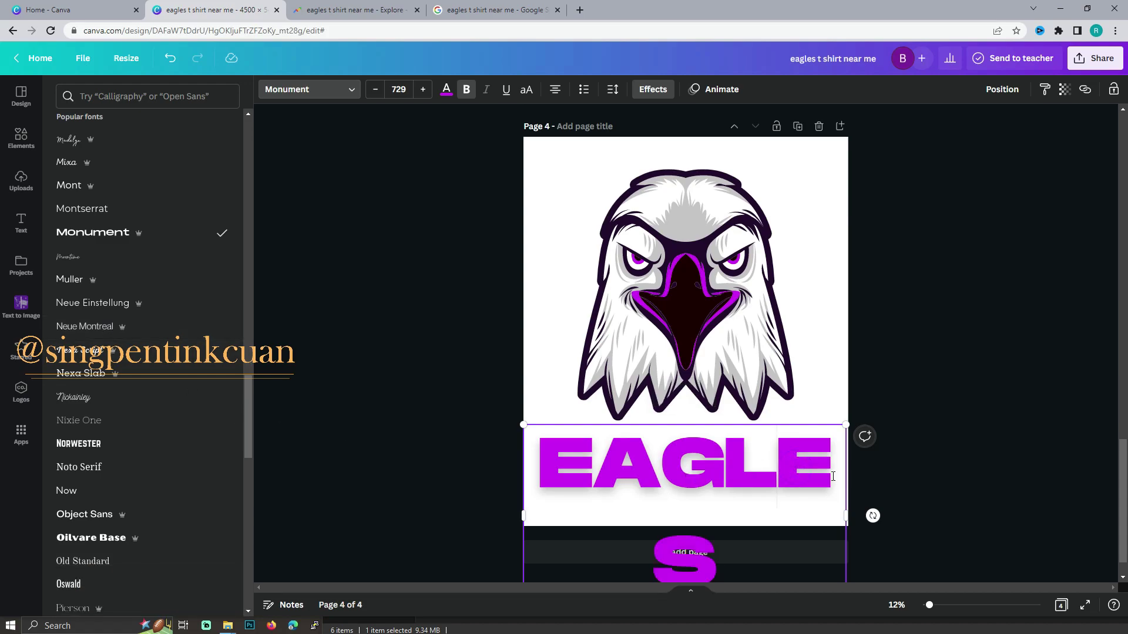
scroll(113, 403, "down", 1)
scroll(181, 373, "down", 3)
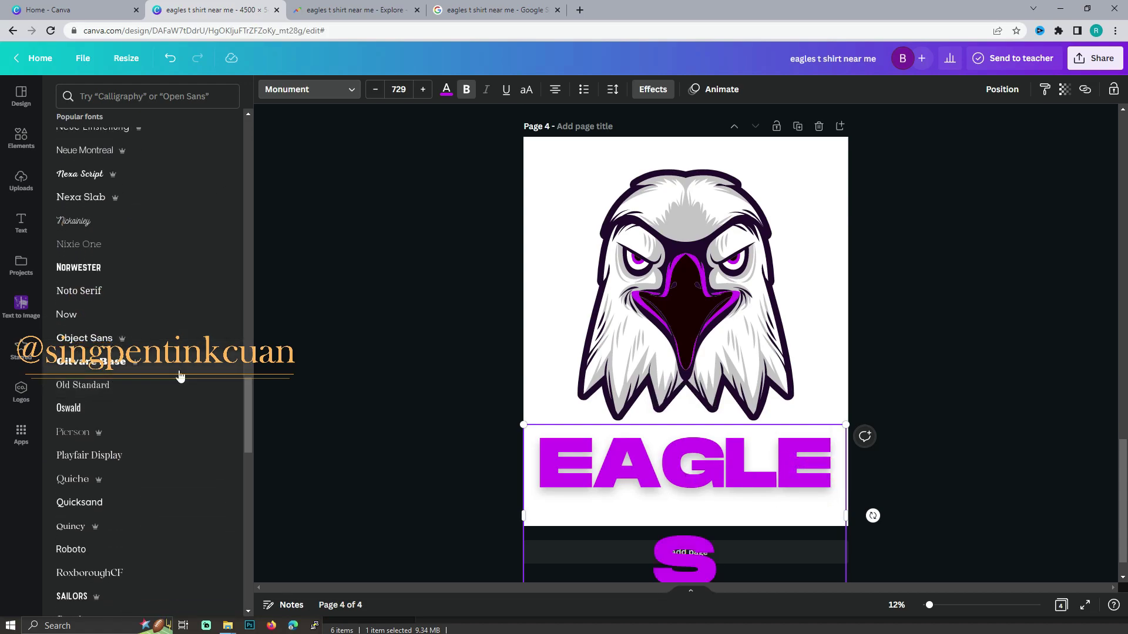
left_click(256, 362)
Search fonts for 'thicker' and apply Thicker Black to EAGLES.
left_click(466, 390)
left_click(616, 476)
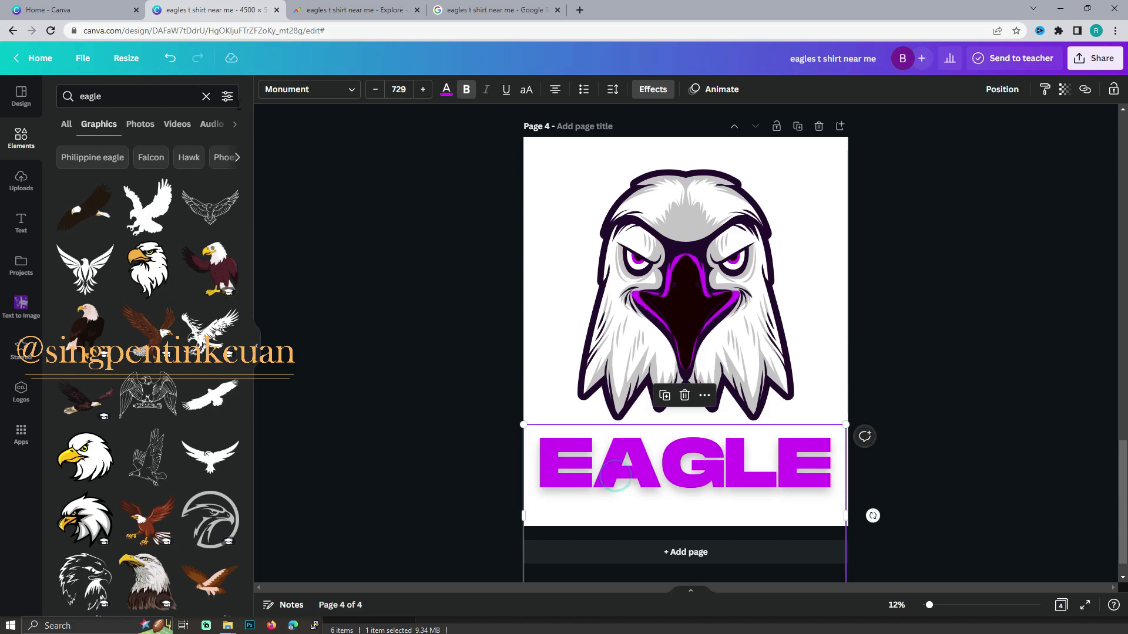
left_click(345, 89)
left_click(117, 96)
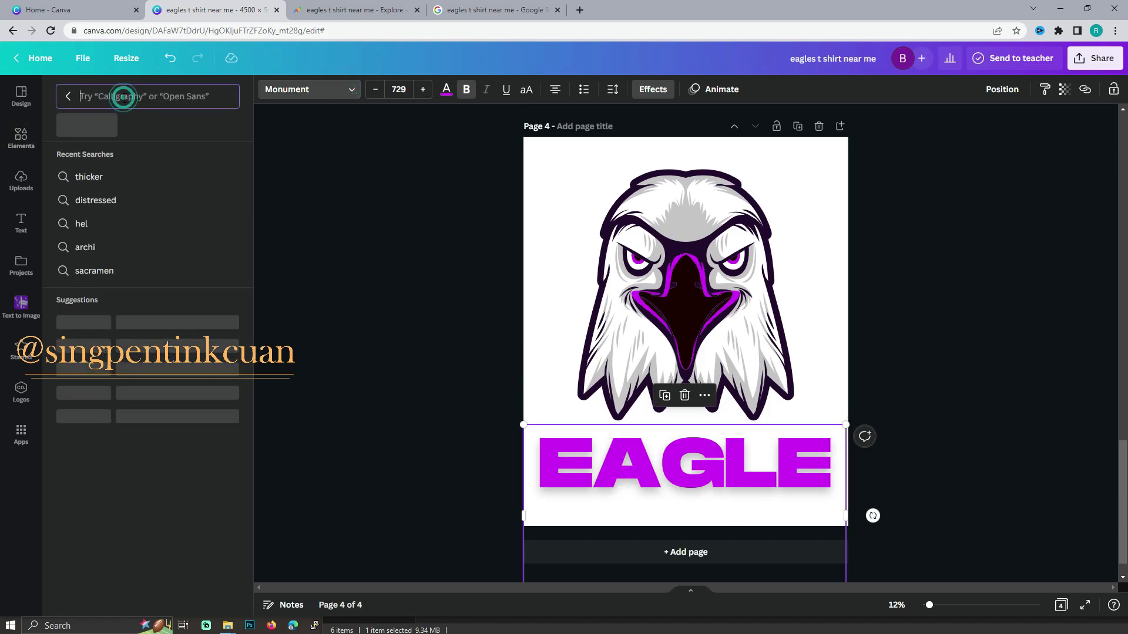
left_click(113, 176)
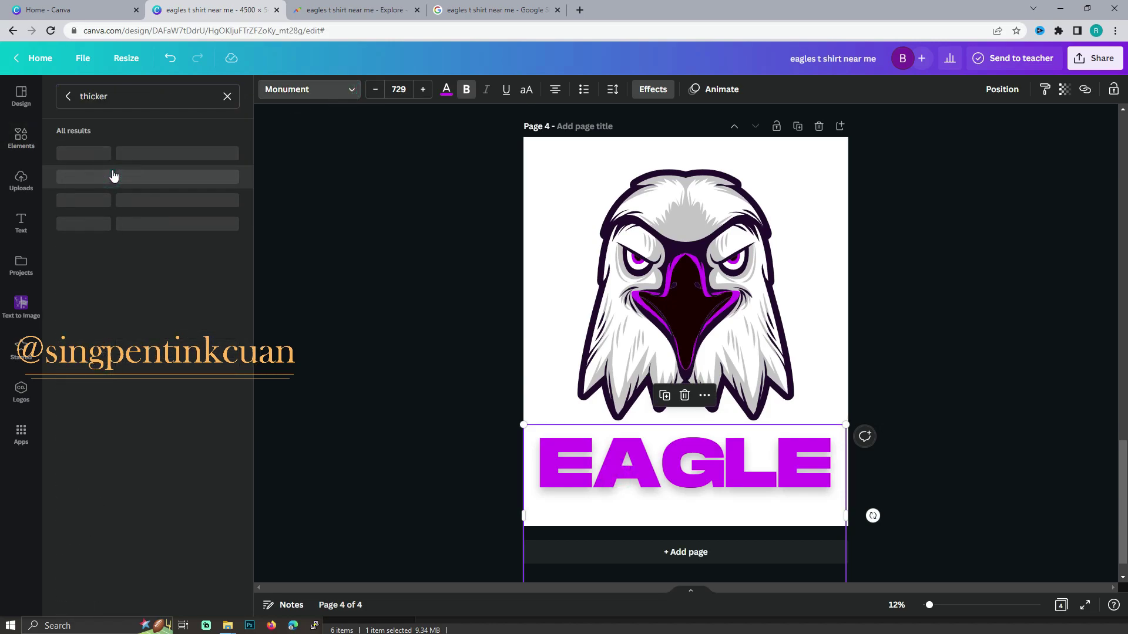
left_click(106, 179)
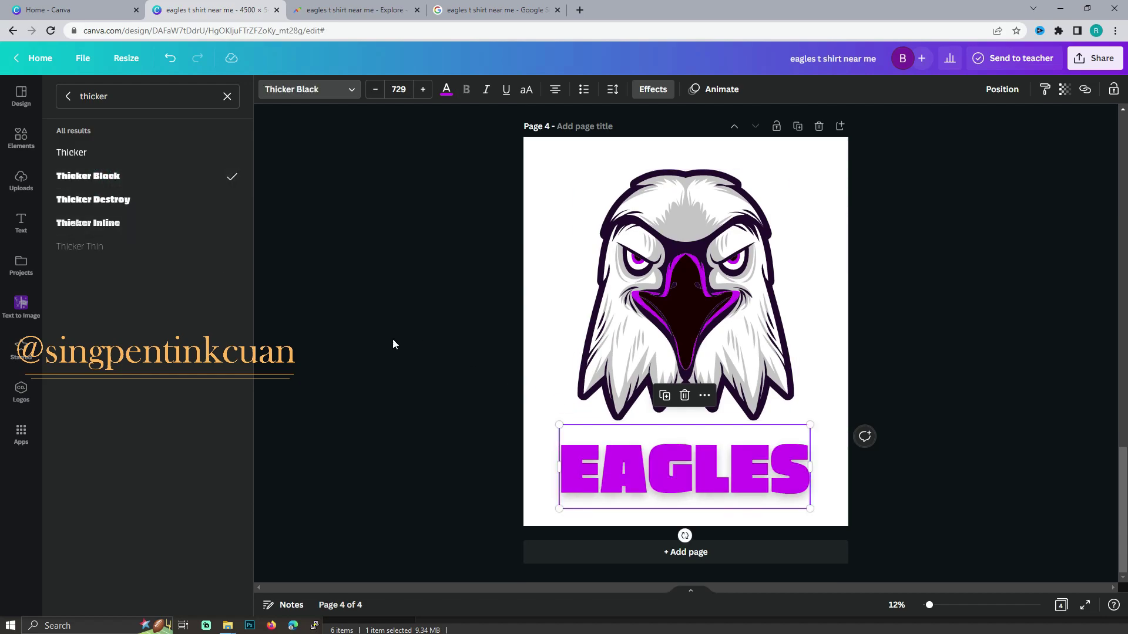
Nudge EAGLES slightly higher and remove its Shadow effect.
left_click(410, 302)
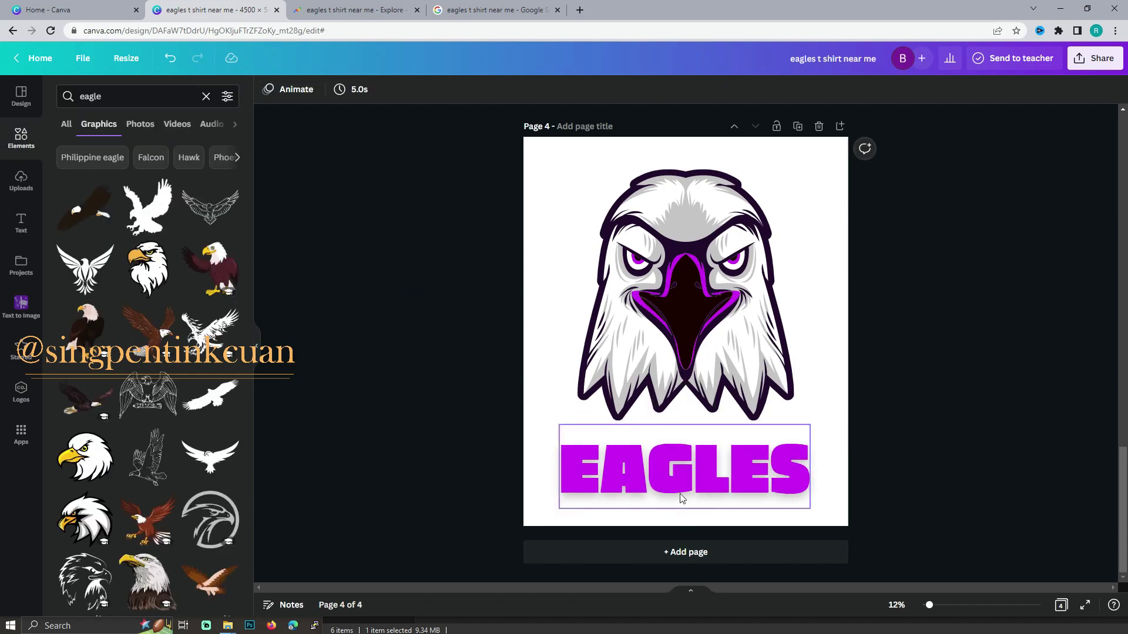
left_click(701, 471)
left_click_drag(700, 471, 701, 456)
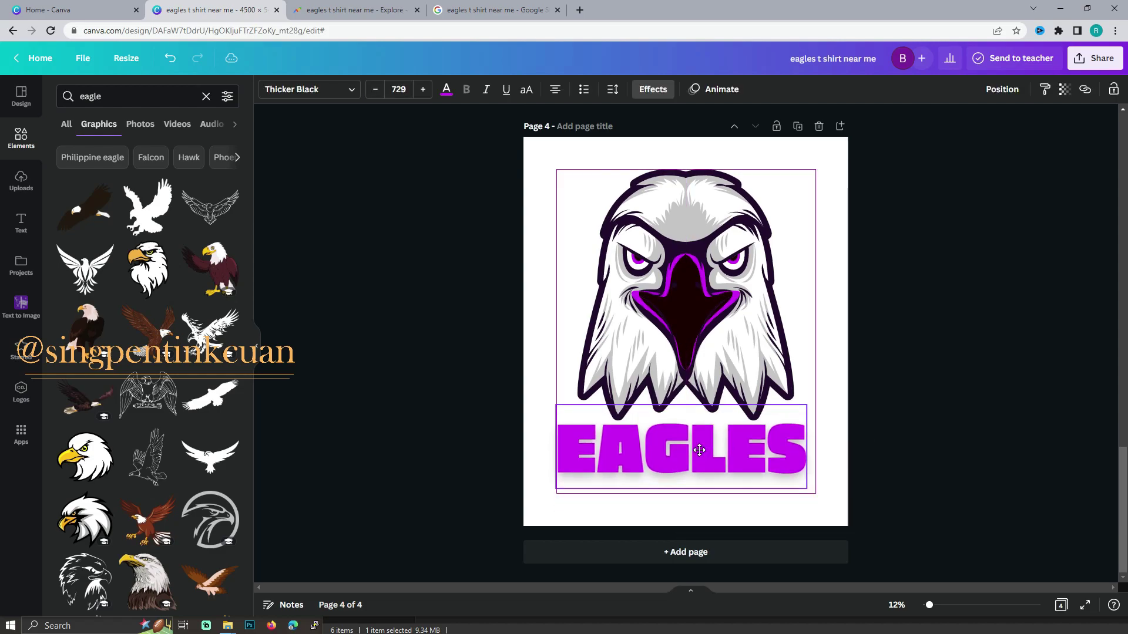
left_click(654, 89)
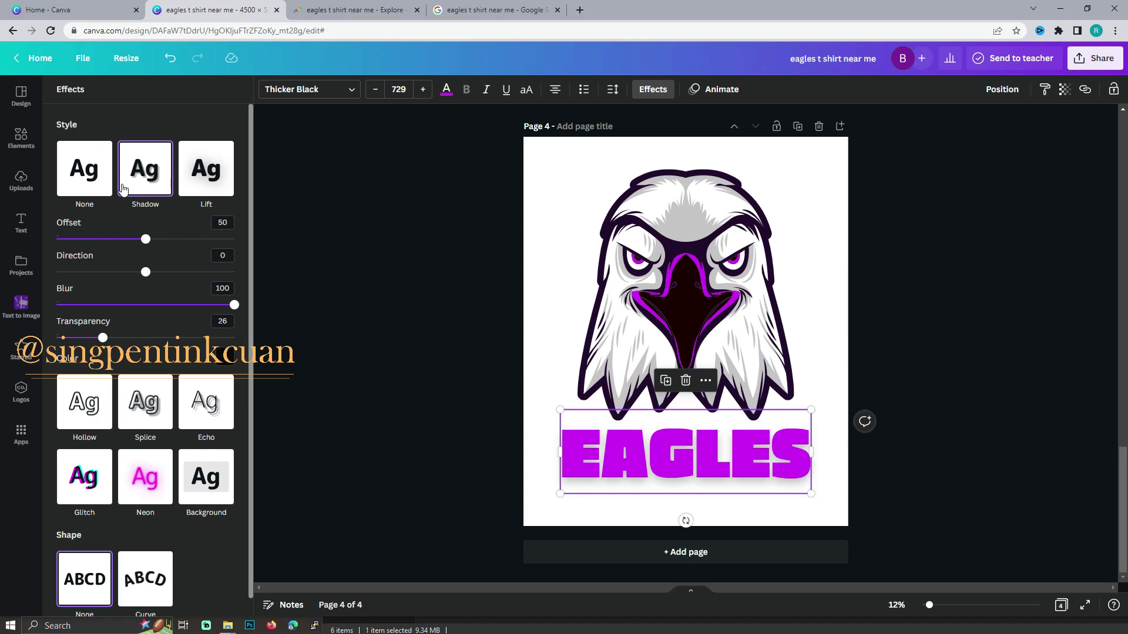
left_click(88, 173)
Duplicate the EAGLES lettering, placing the copy above the original.
left_click(389, 251)
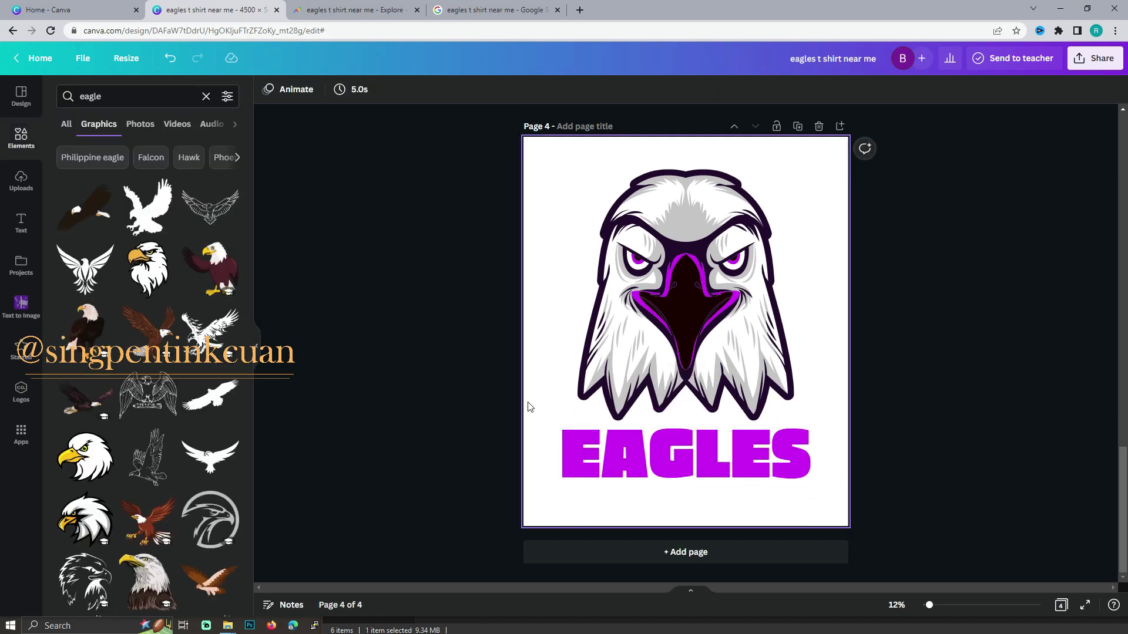
left_click(613, 467)
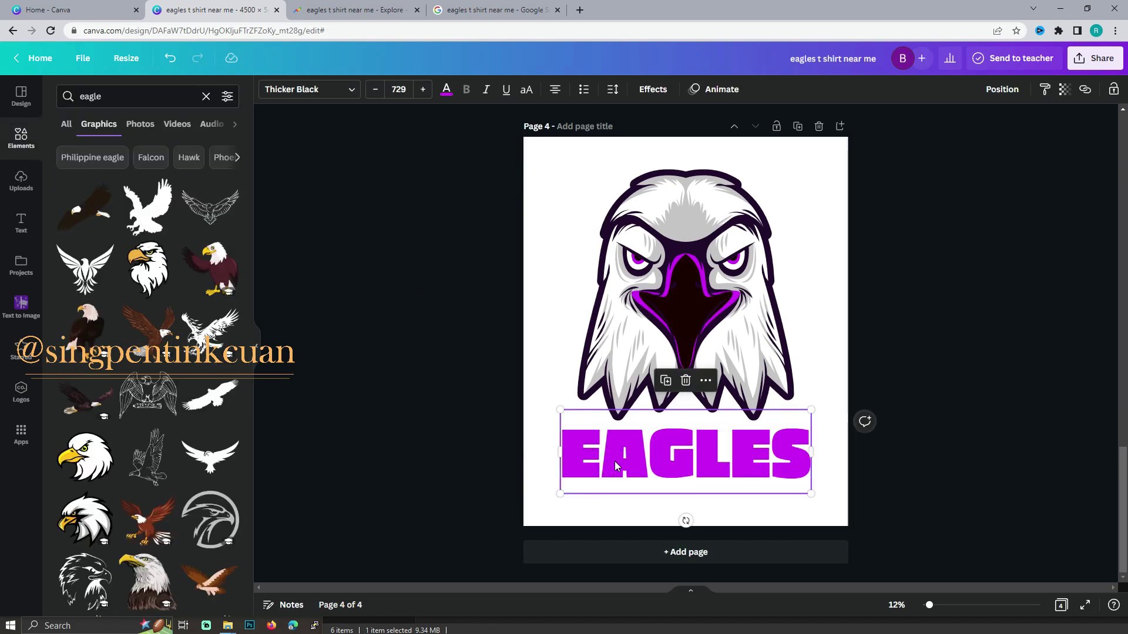
left_click(367, 310)
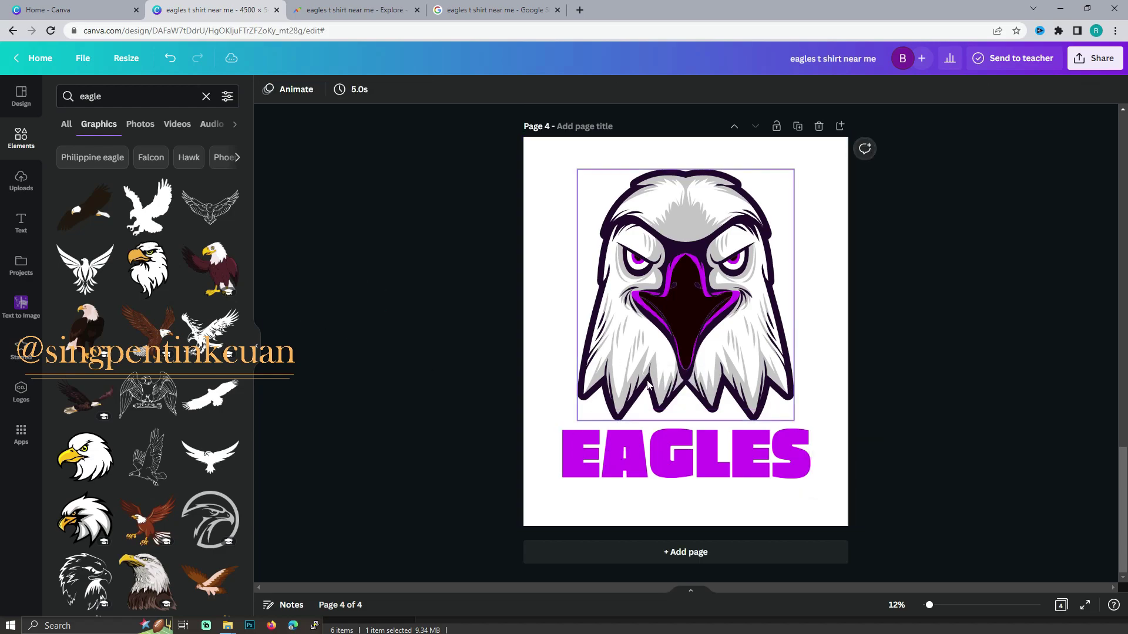
left_click(613, 448)
left_click_drag(615, 449, 610, 451)
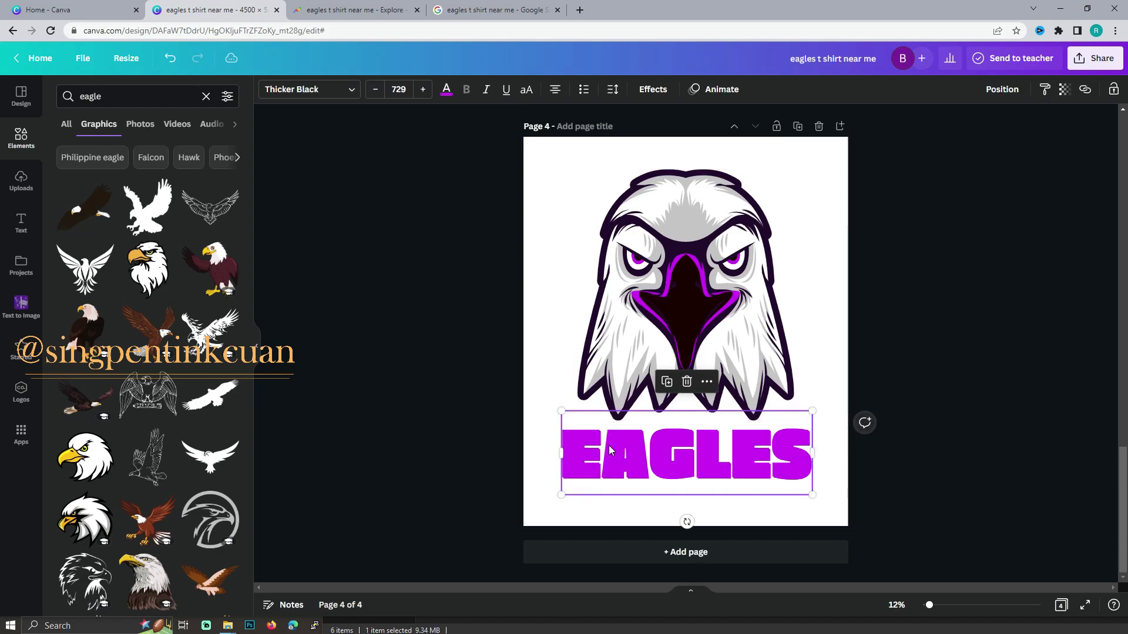
left_click_drag(562, 410, 568, 413)
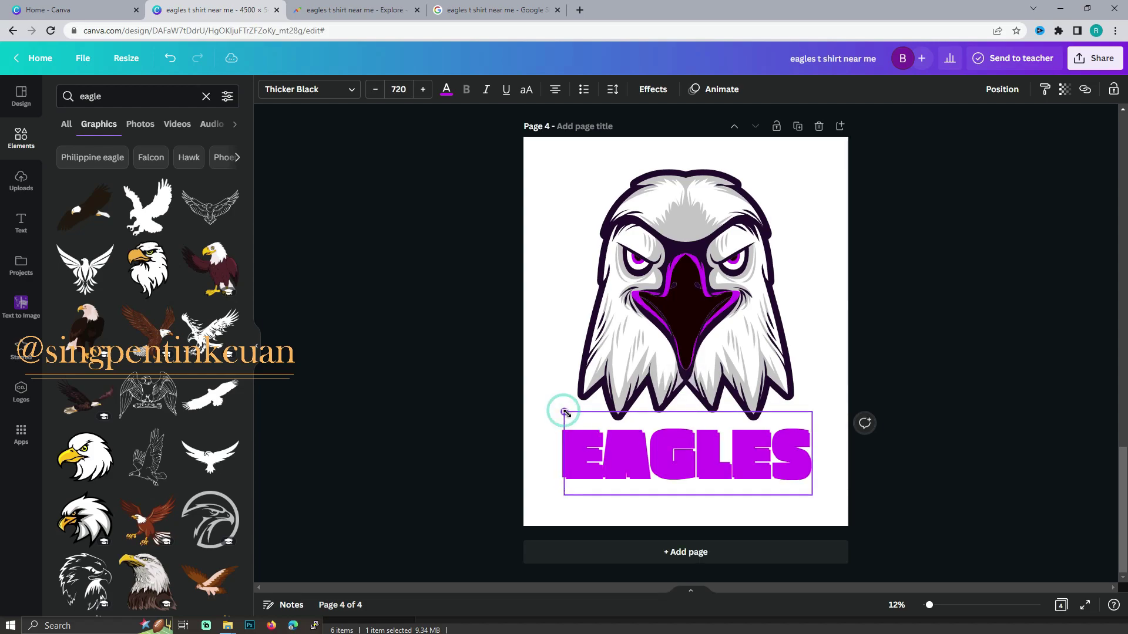
left_click_drag(608, 464, 589, 379)
Make the lower EAGLES copy black and offset the purple copy over it.
left_click(592, 459)
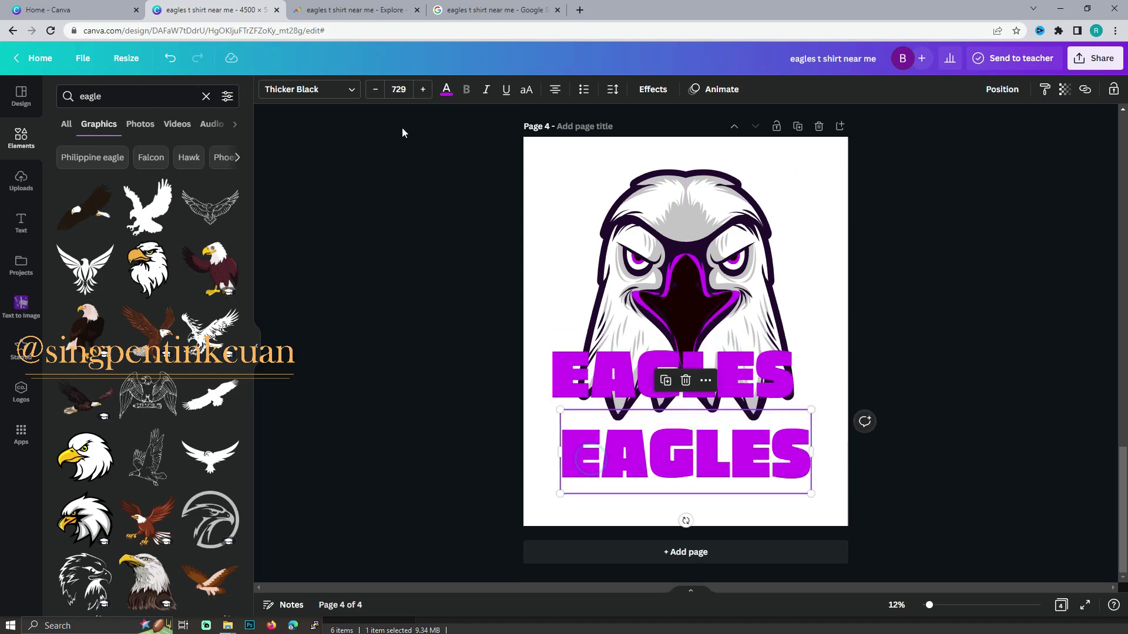
left_click(447, 90)
left_click(101, 146)
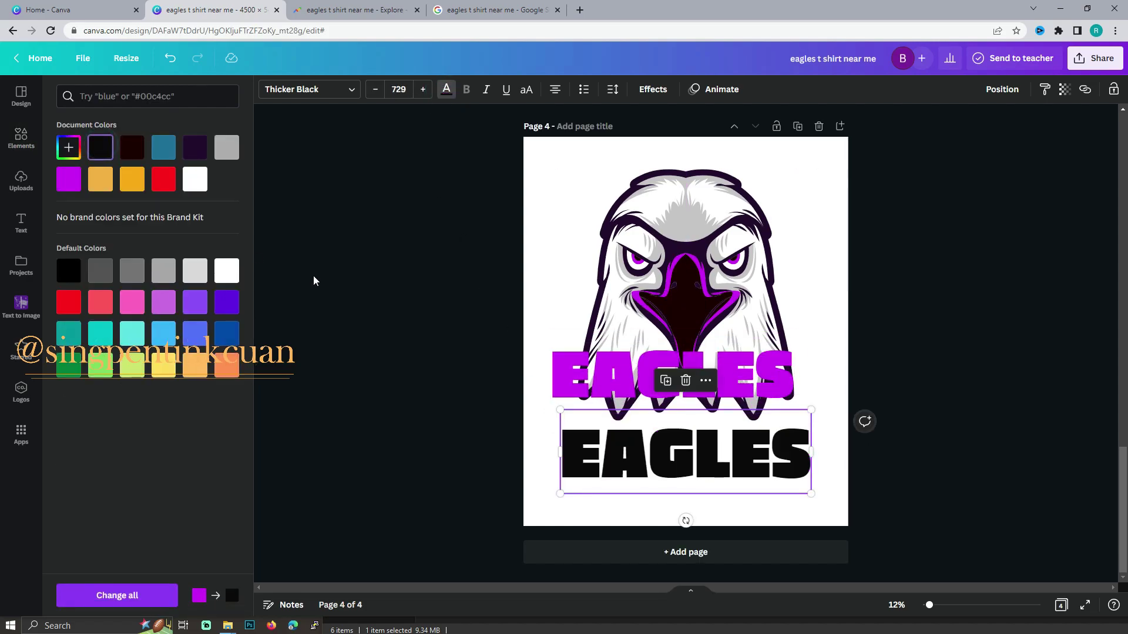
left_click(345, 297)
left_click_drag(600, 380, 613, 462)
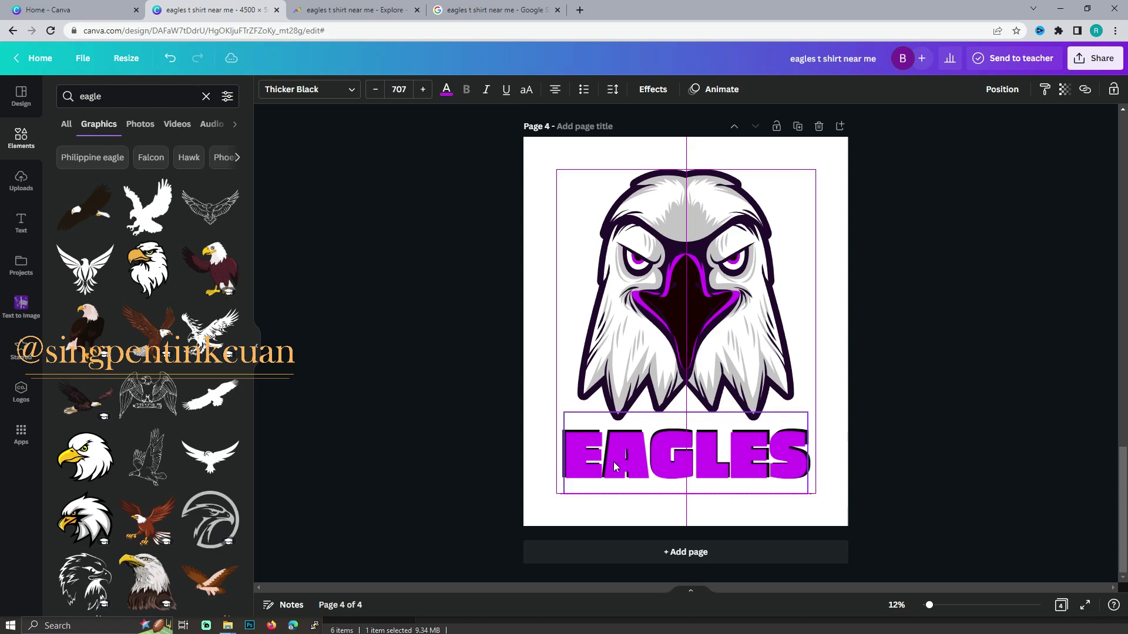
Enlarge EAGLES to size 723 and centre it under the eagle head.
left_click(479, 403)
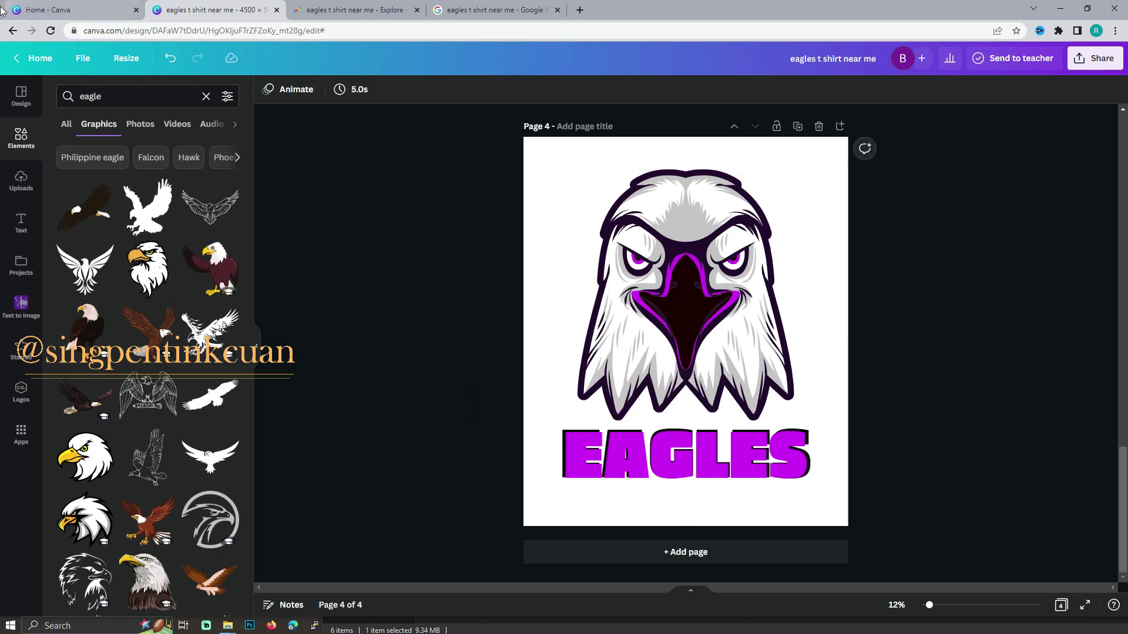
left_click(585, 459)
mouse_move(808, 412)
left_mouse_down()
mouse_move(816, 420)
mouse_move(787, 453)
left_mouse_up()
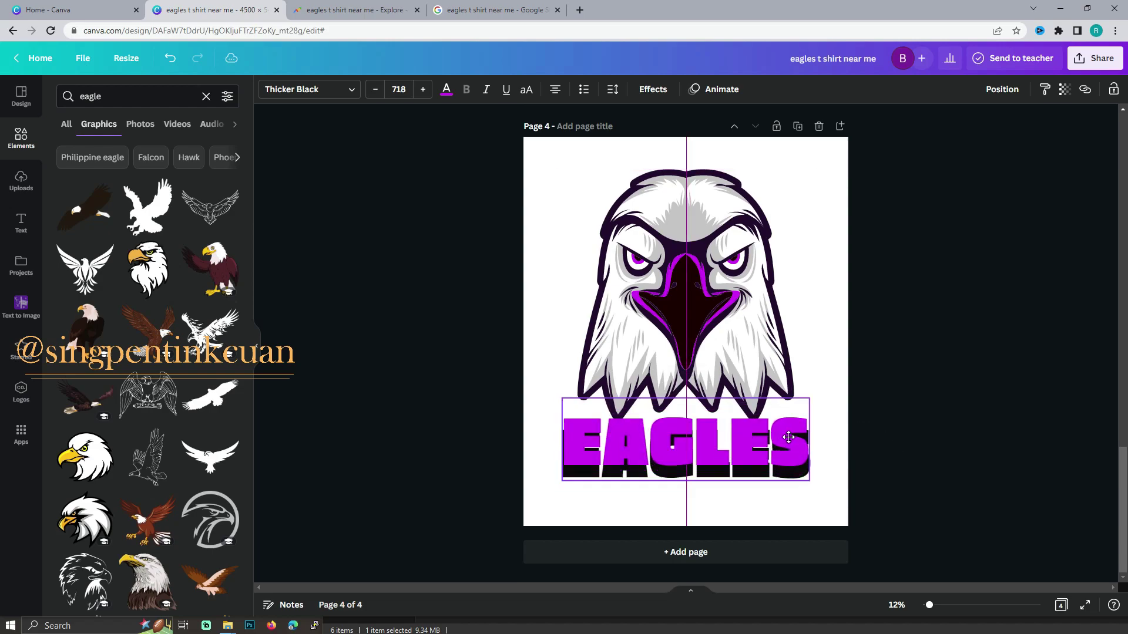
left_click_drag(786, 454, 787, 443)
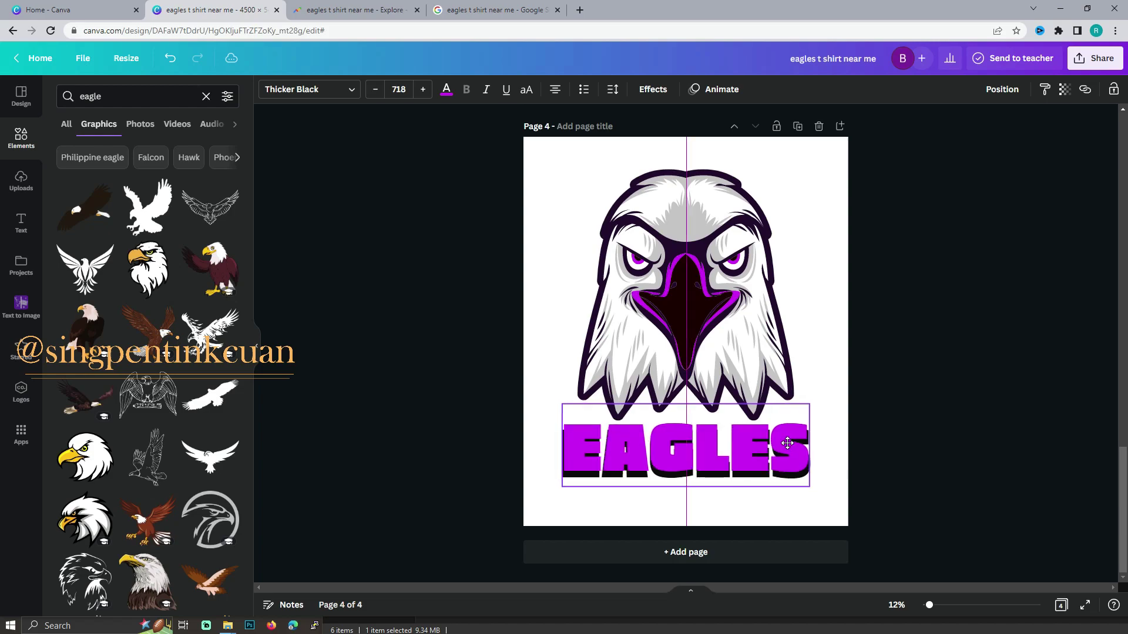
left_click(860, 445)
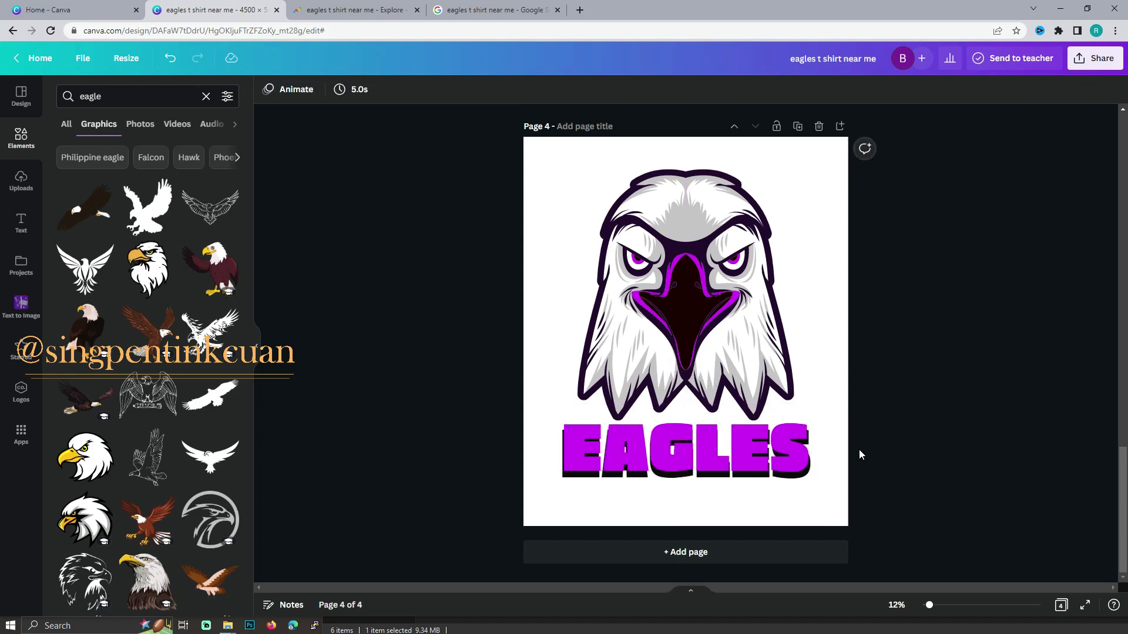
left_click(791, 449)
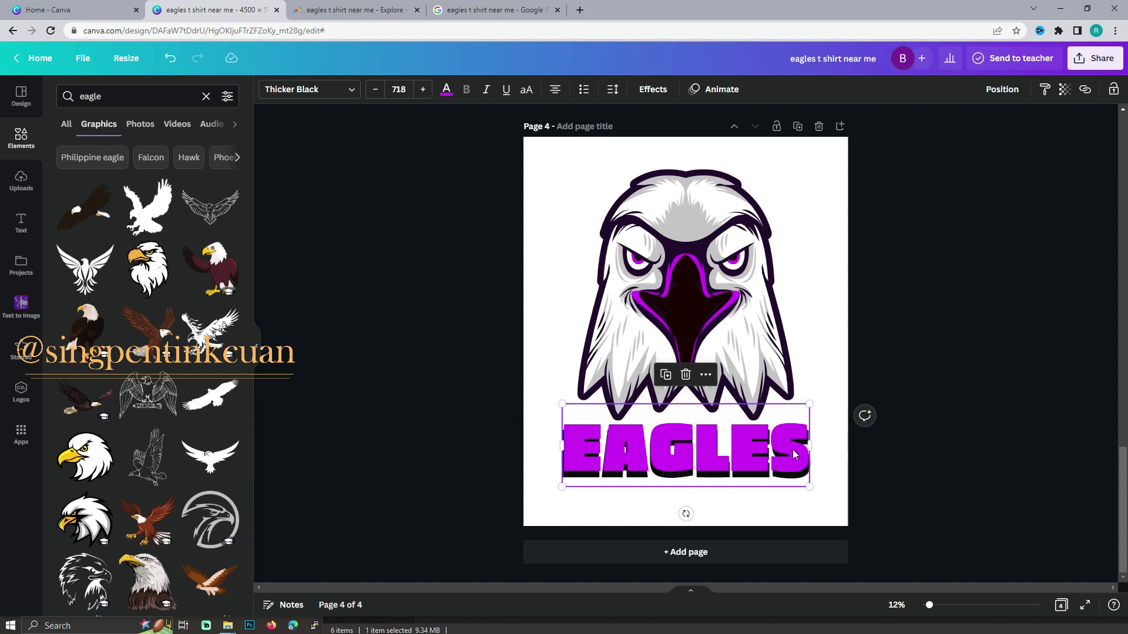
left_click_drag(792, 452, 793, 448)
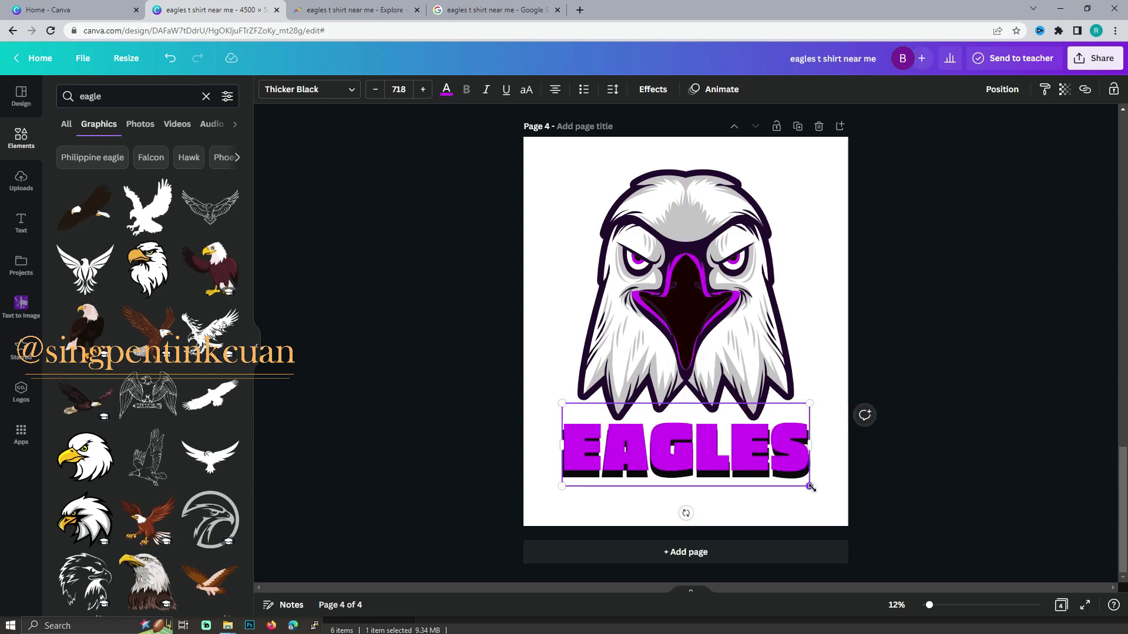
left_click_drag(810, 485, 812, 488)
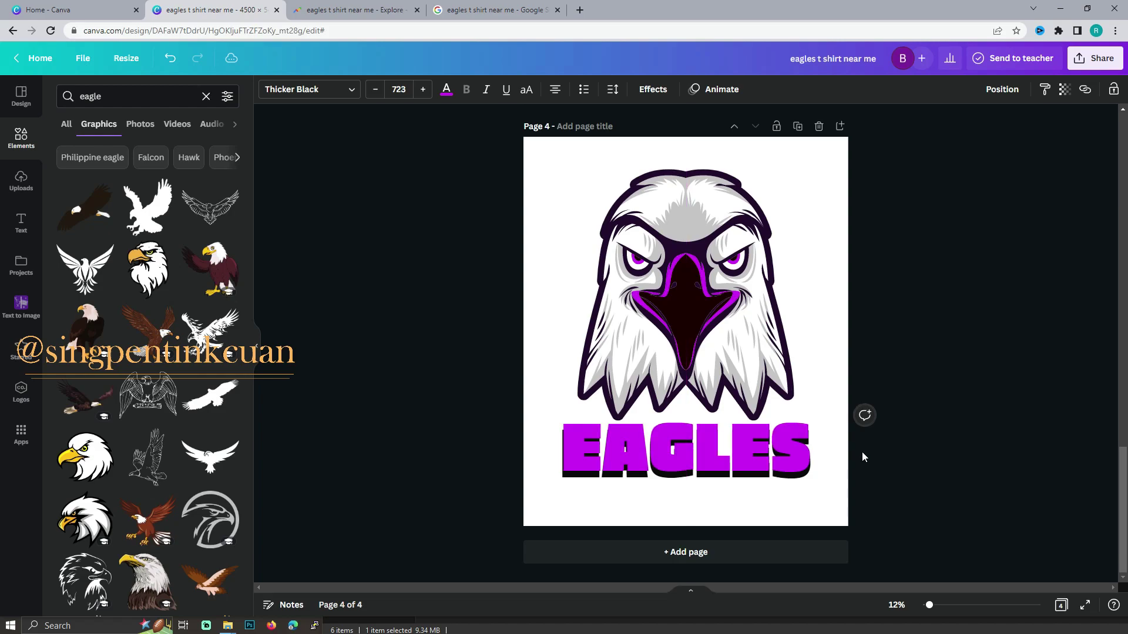
left_click(1011, 357)
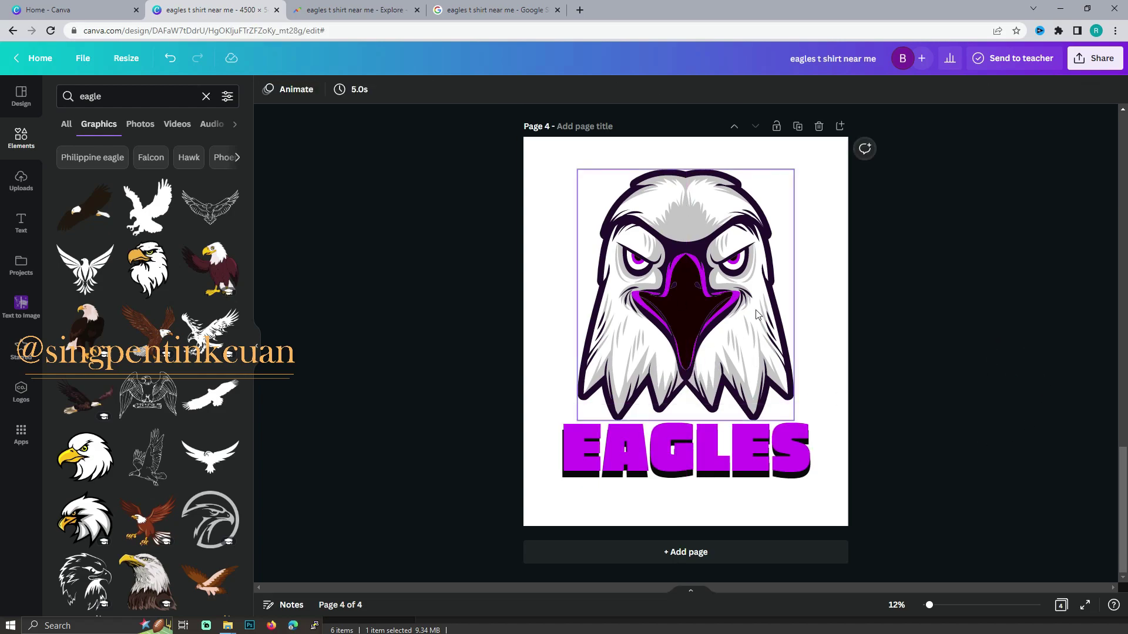
Search the Elements graphics for 'triangle'.
left_click(337, 191)
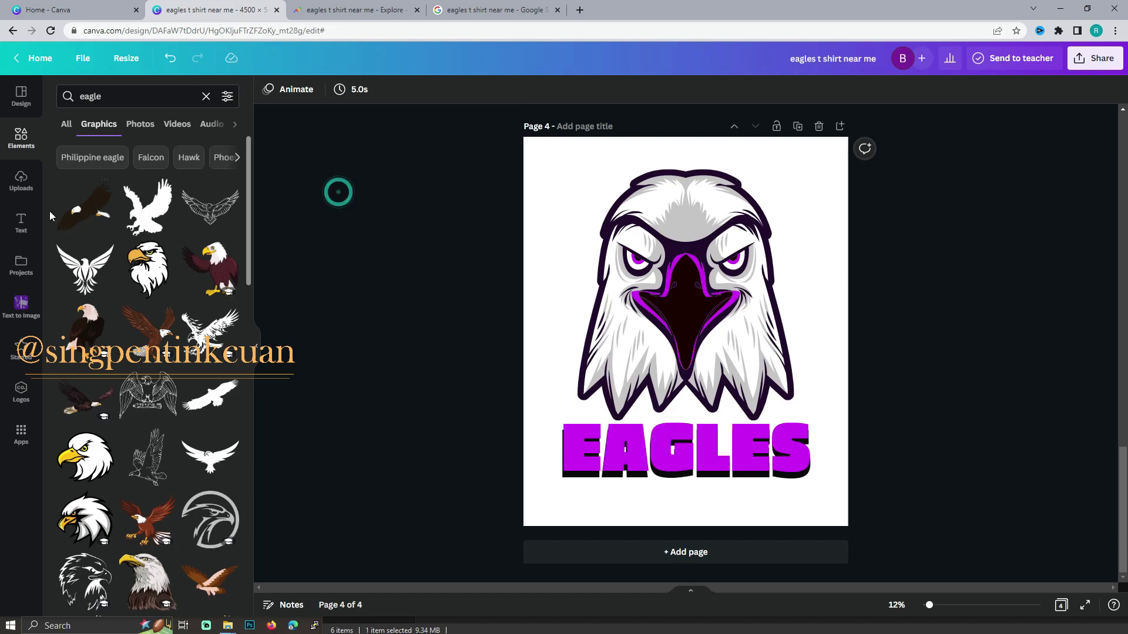
left_click(17, 182)
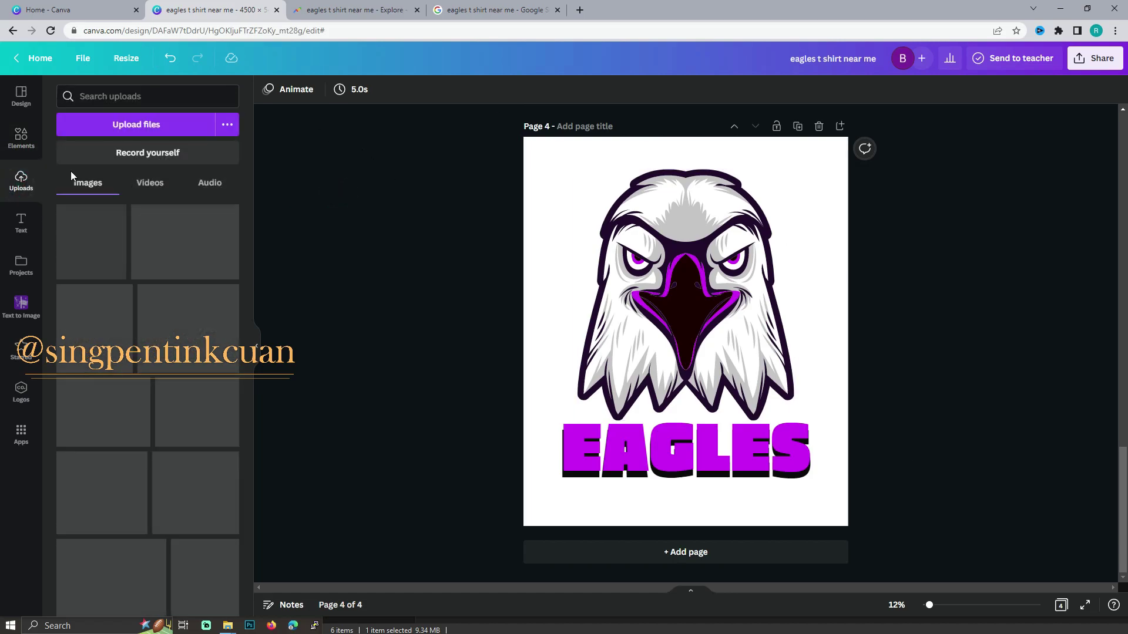
left_click(21, 138)
left_click(106, 96)
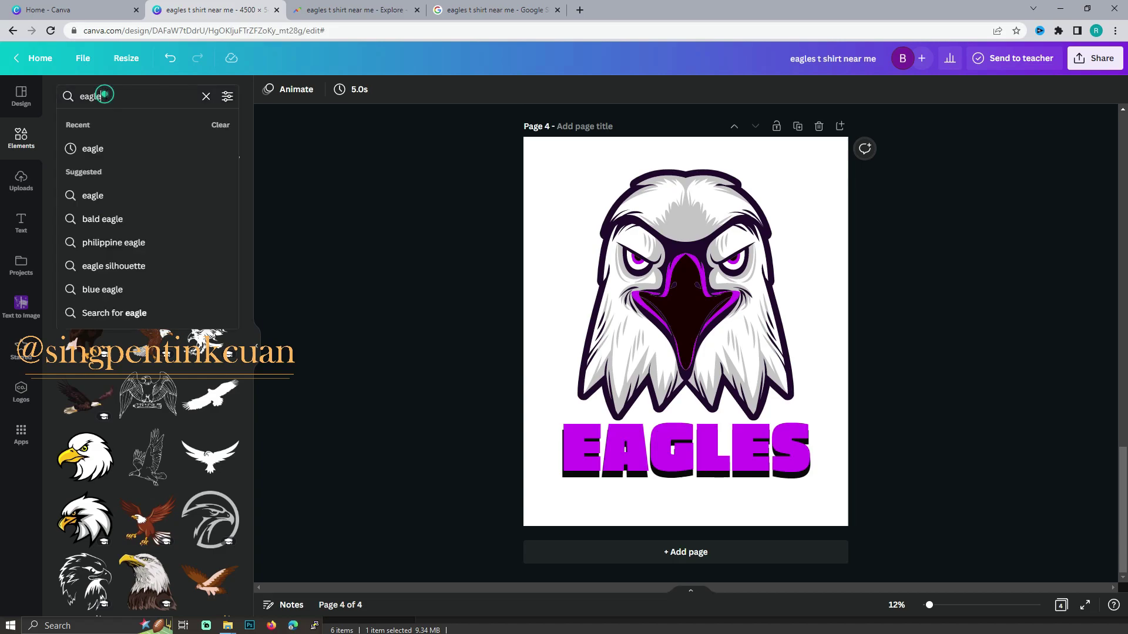
double_click(106, 96)
type("triang")
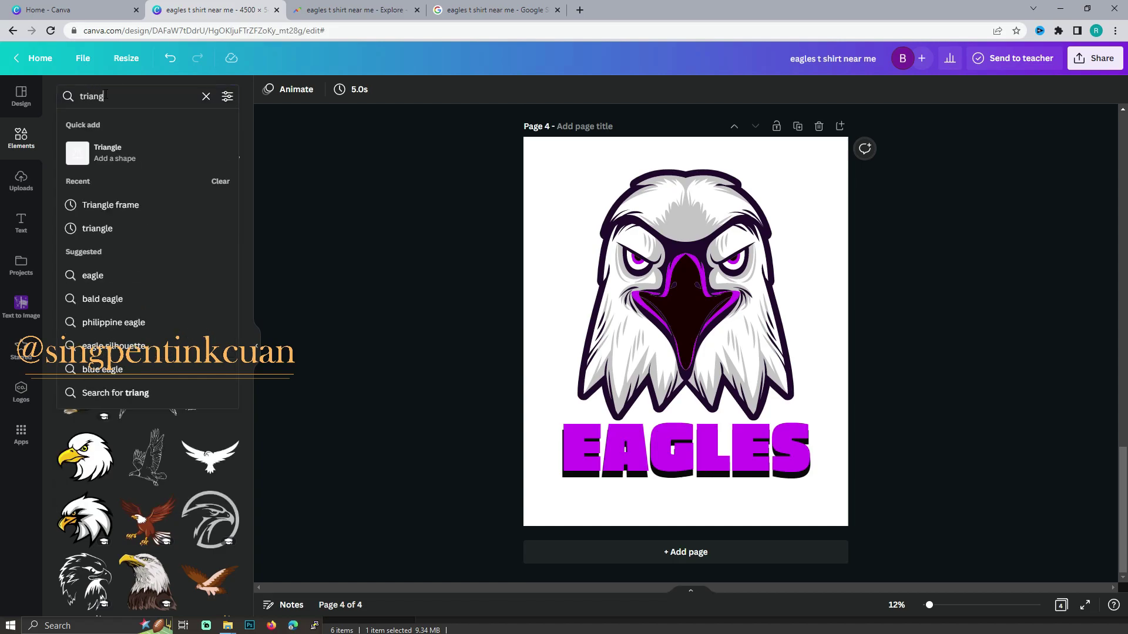
left_click(134, 230)
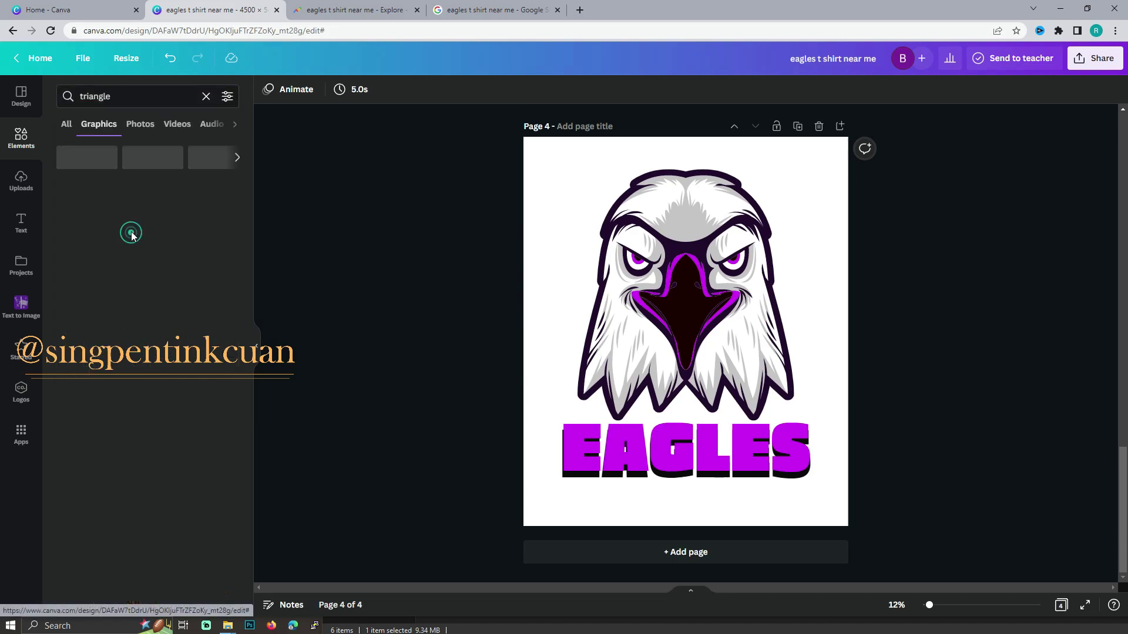
Try the purple and orange triangle graphic, then delete it and keep browsing.
scroll(187, 435, "down", 2)
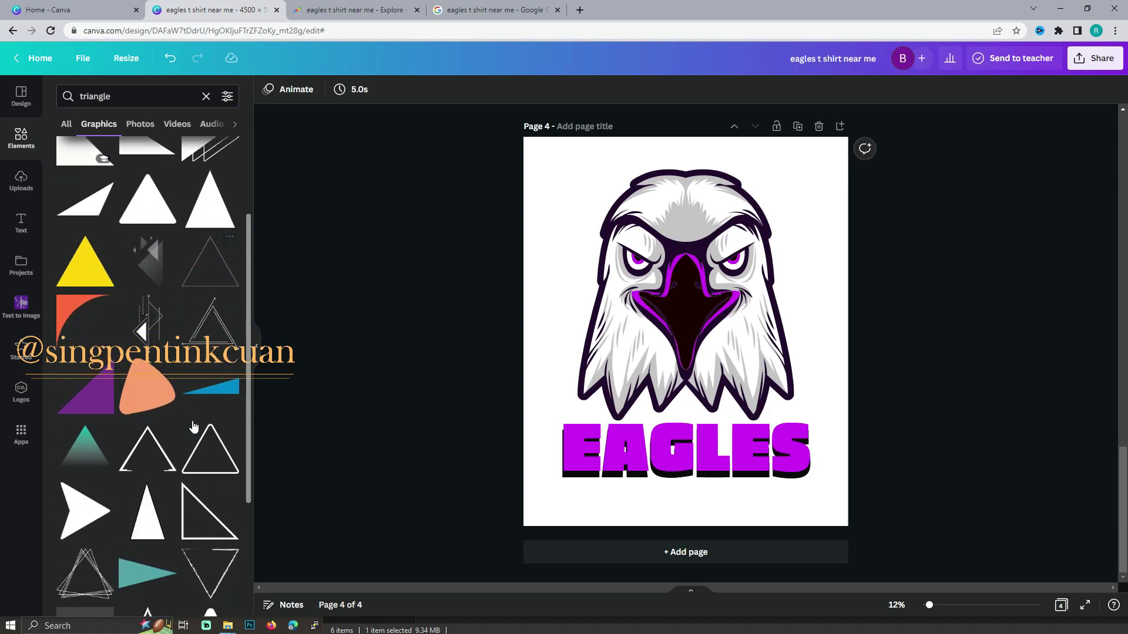
scroll(152, 400, "down", 2)
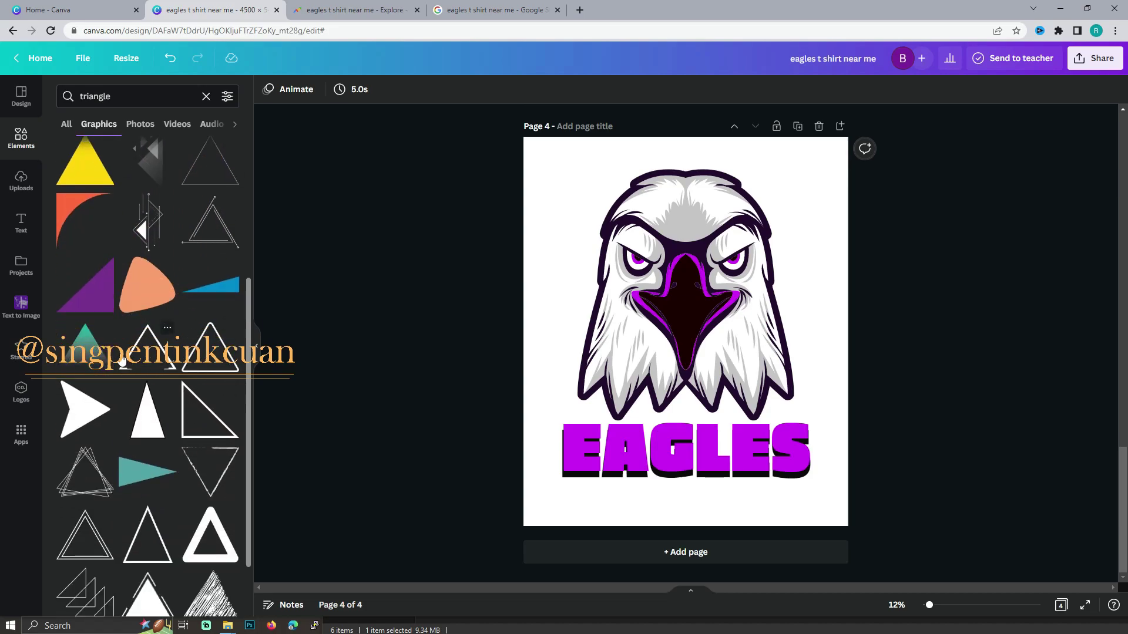
scroll(117, 360, "down", 2)
scroll(112, 357, "down", 1)
scroll(100, 354, "down", 3)
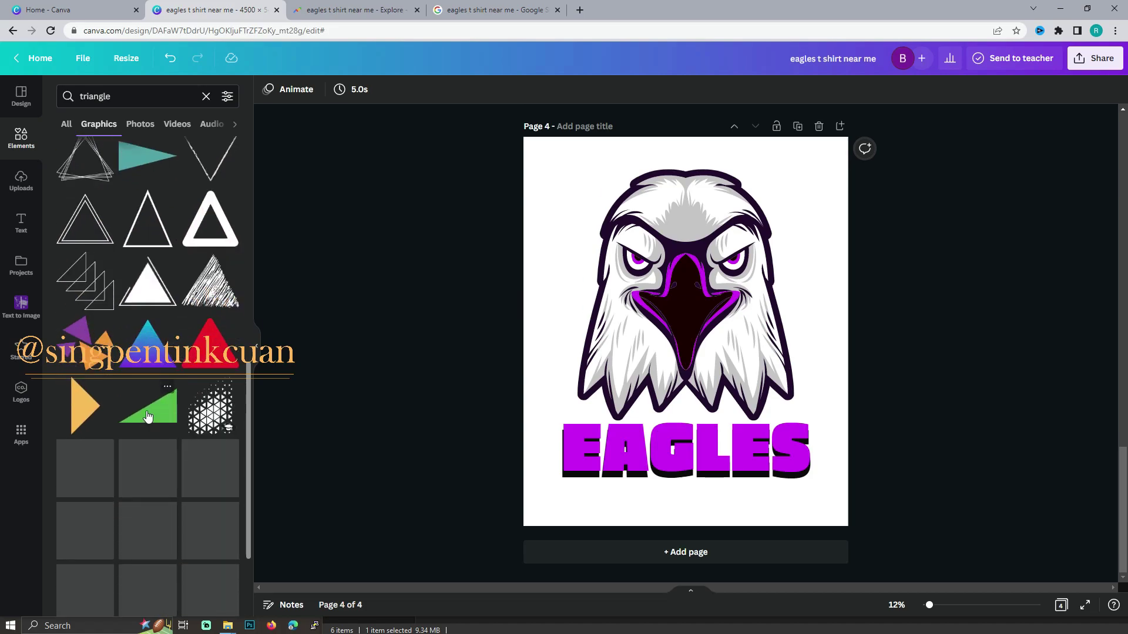
left_click(96, 351)
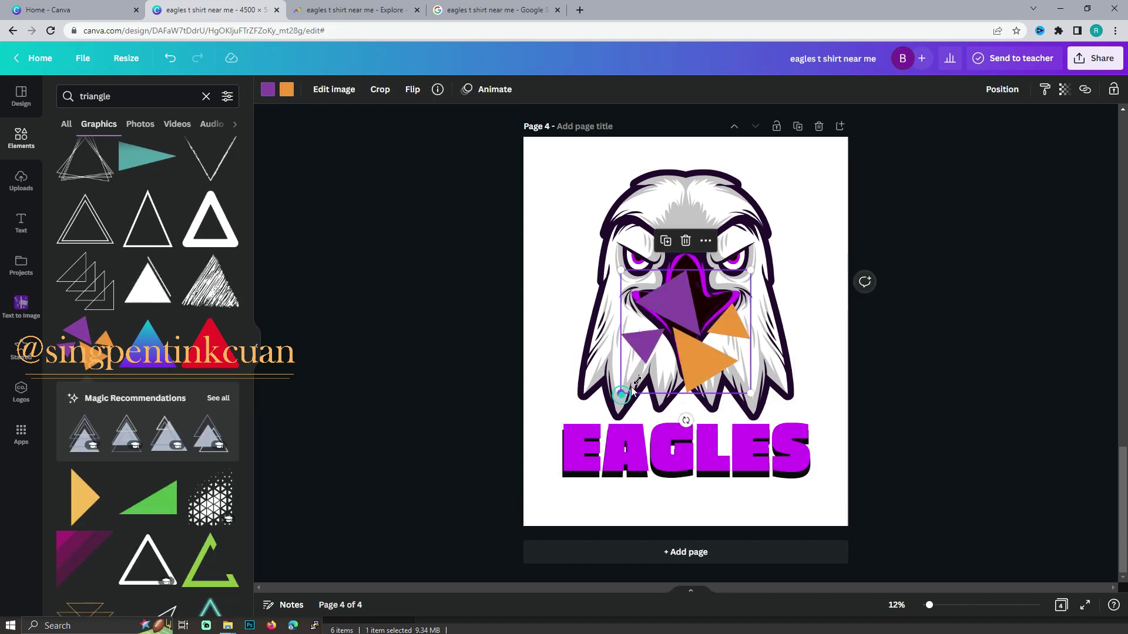
mouse_move(617, 402)
left_mouse_down()
mouse_move(693, 326)
mouse_move(551, 189)
left_mouse_up()
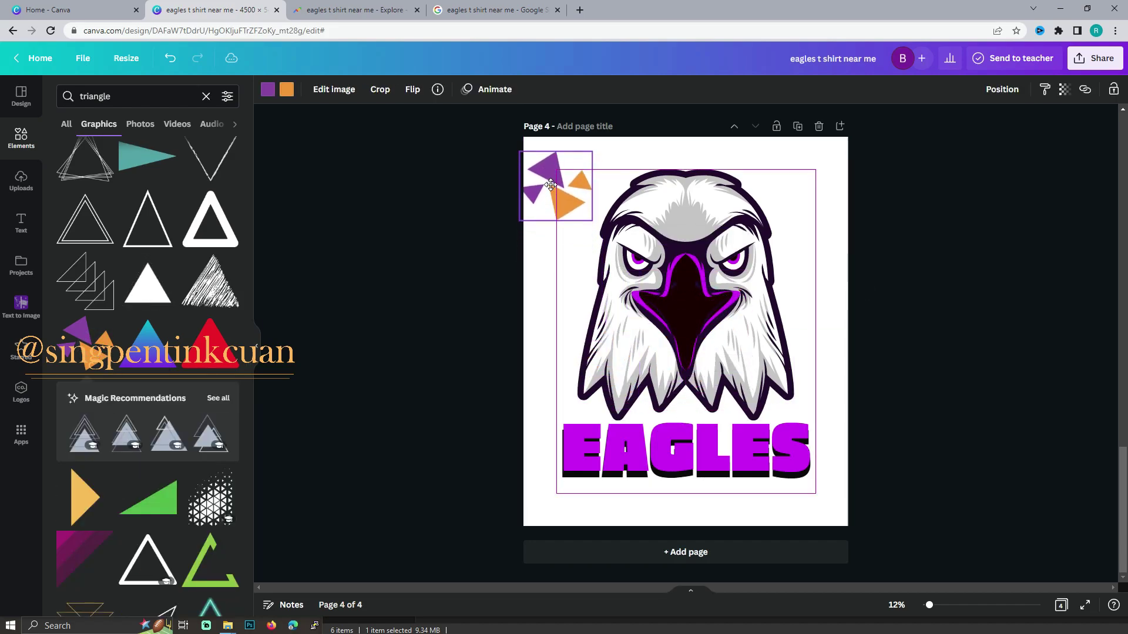
key("Delete")
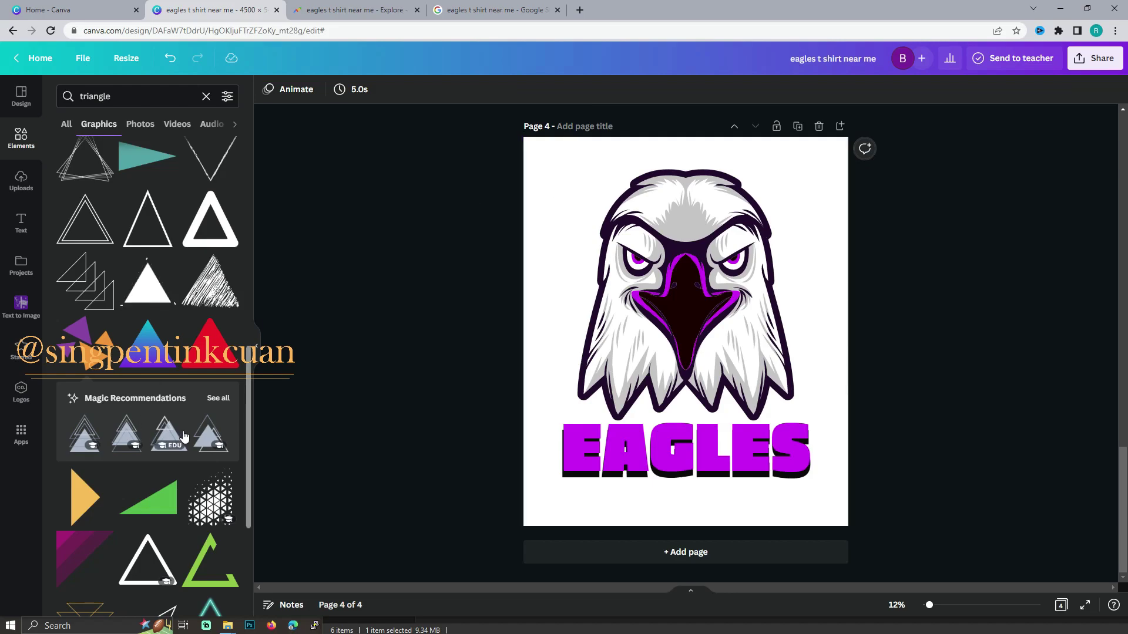
scroll(86, 381, "down", 3)
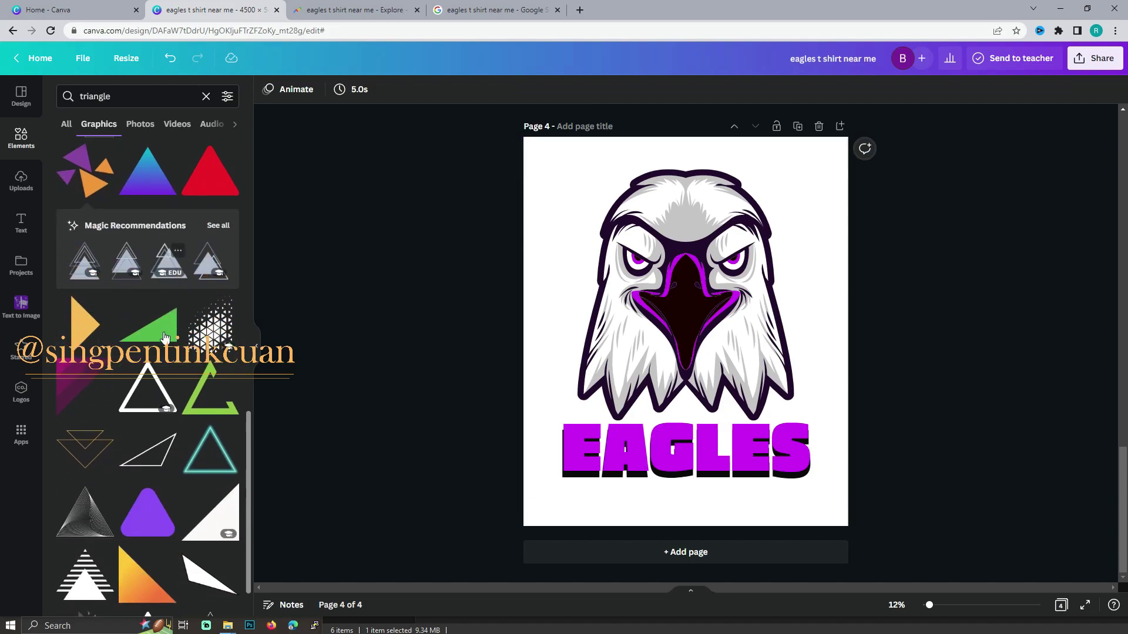
Add the neon cyan triangle, enlarge it and send it behind the eagle.
left_click(194, 473)
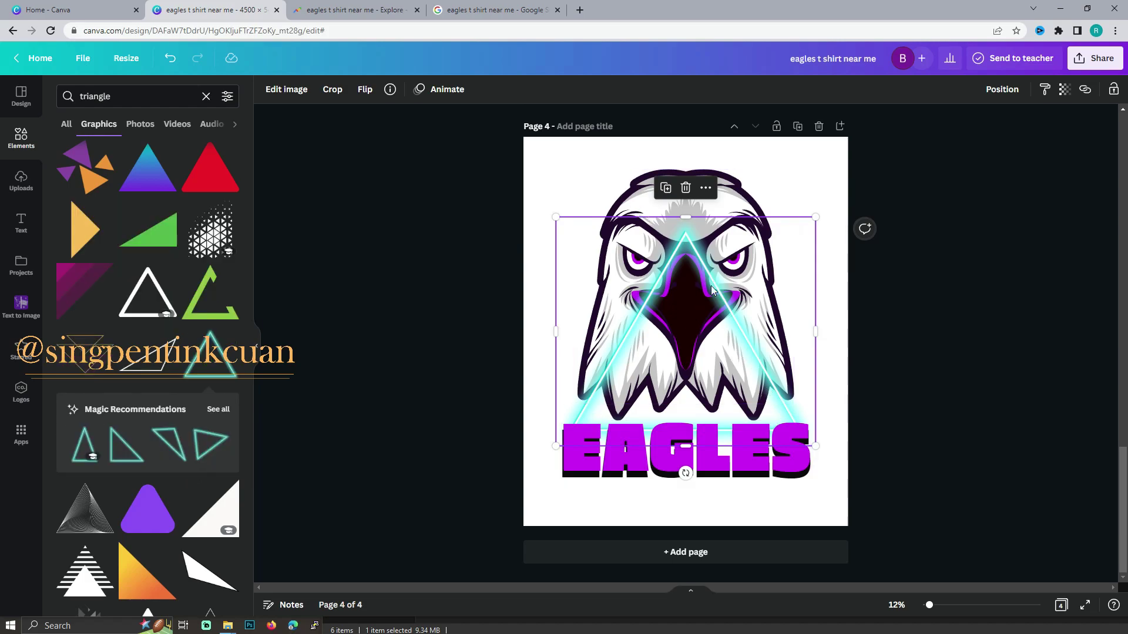
left_click_drag(811, 221, 831, 203)
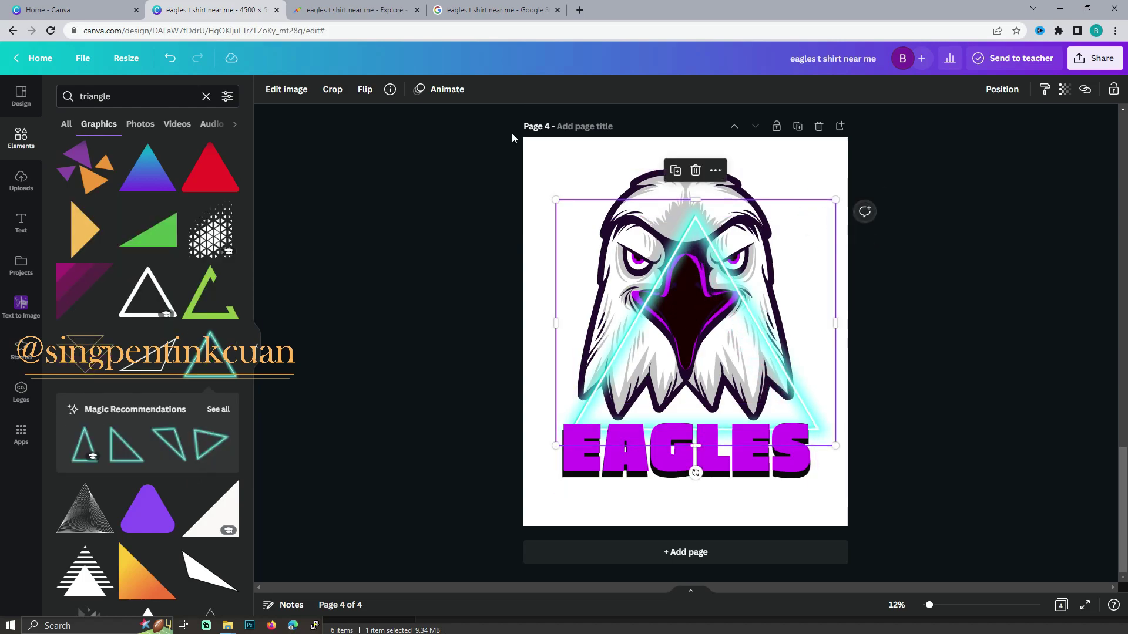
left_click_drag(562, 203, 564, 177)
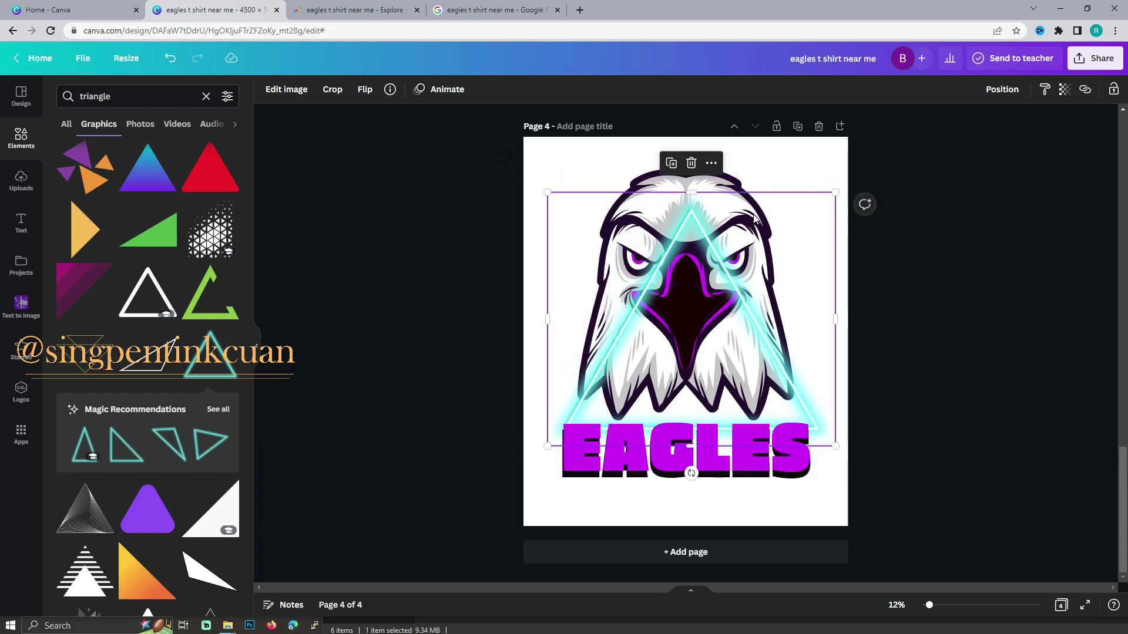
left_click(1001, 89)
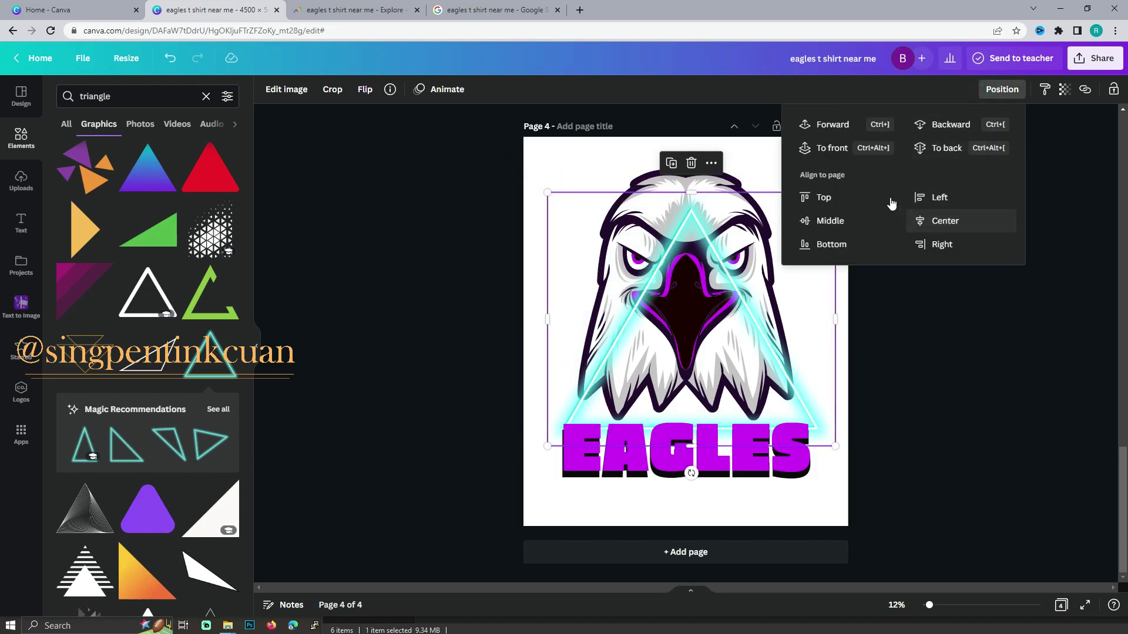
left_click(942, 127)
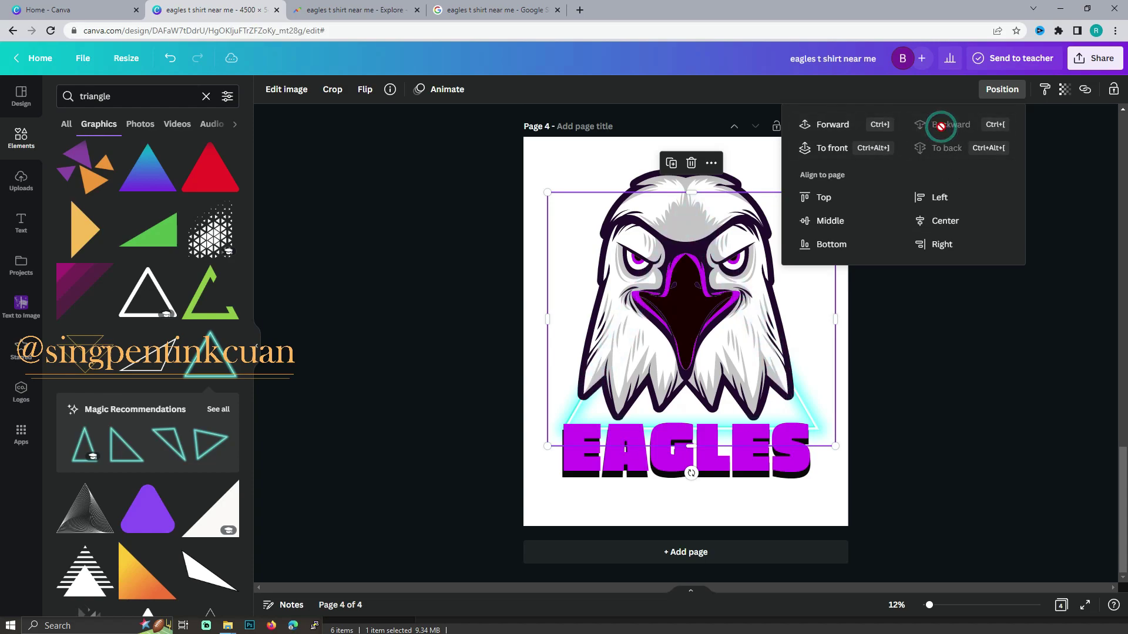
left_click(1017, 475)
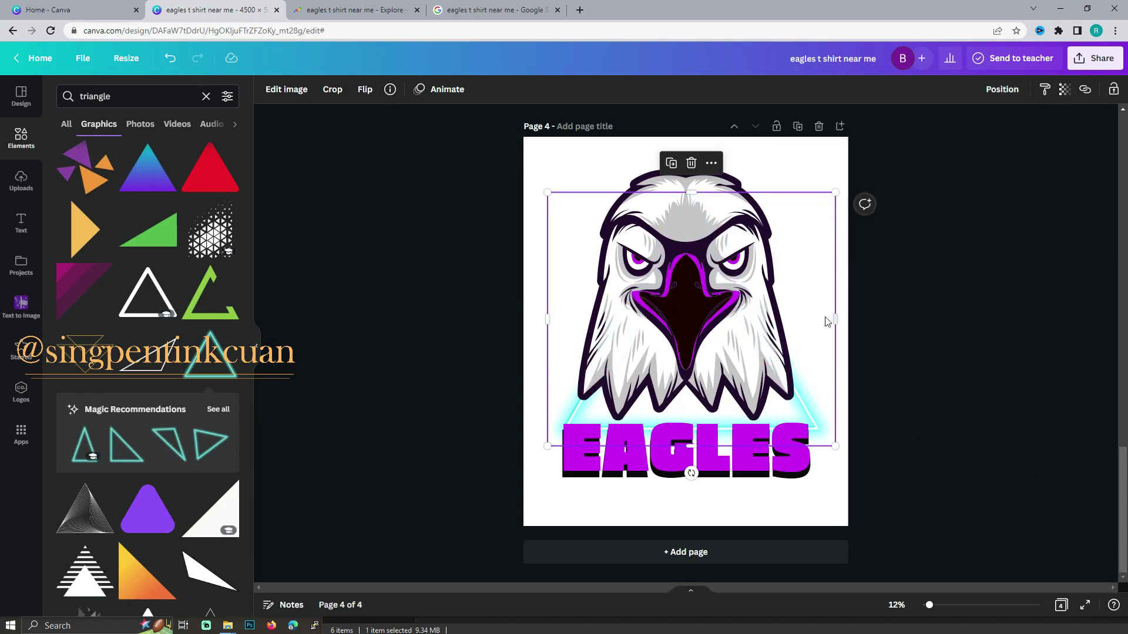
left_click_drag(828, 274, 828, 323)
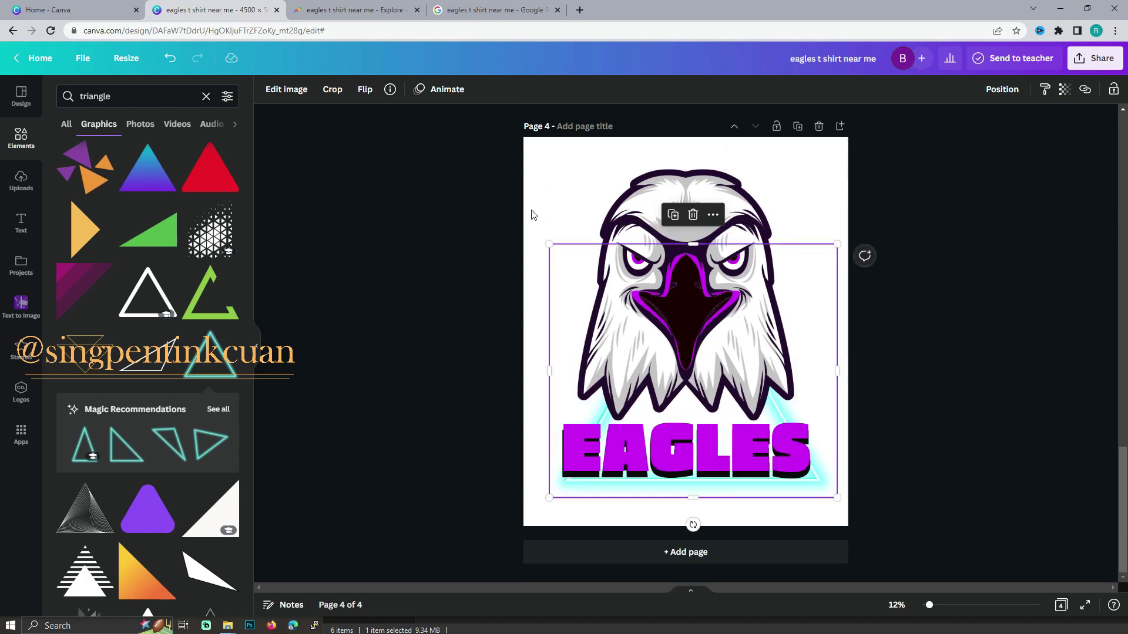
left_click_drag(548, 241, 523, 221)
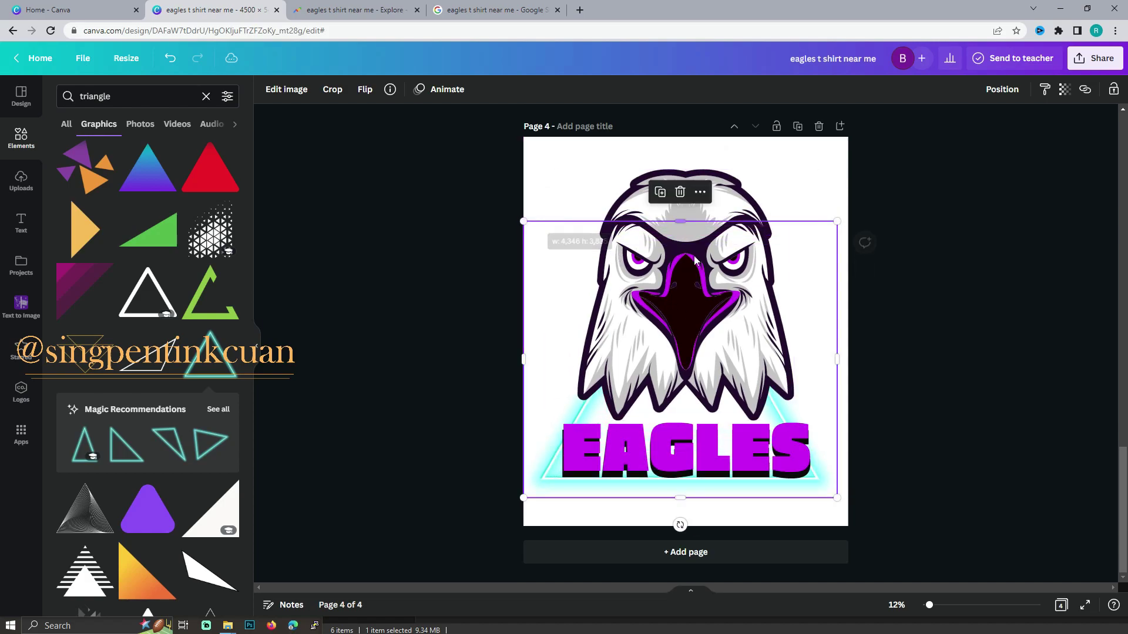
left_click_drag(839, 227, 844, 215)
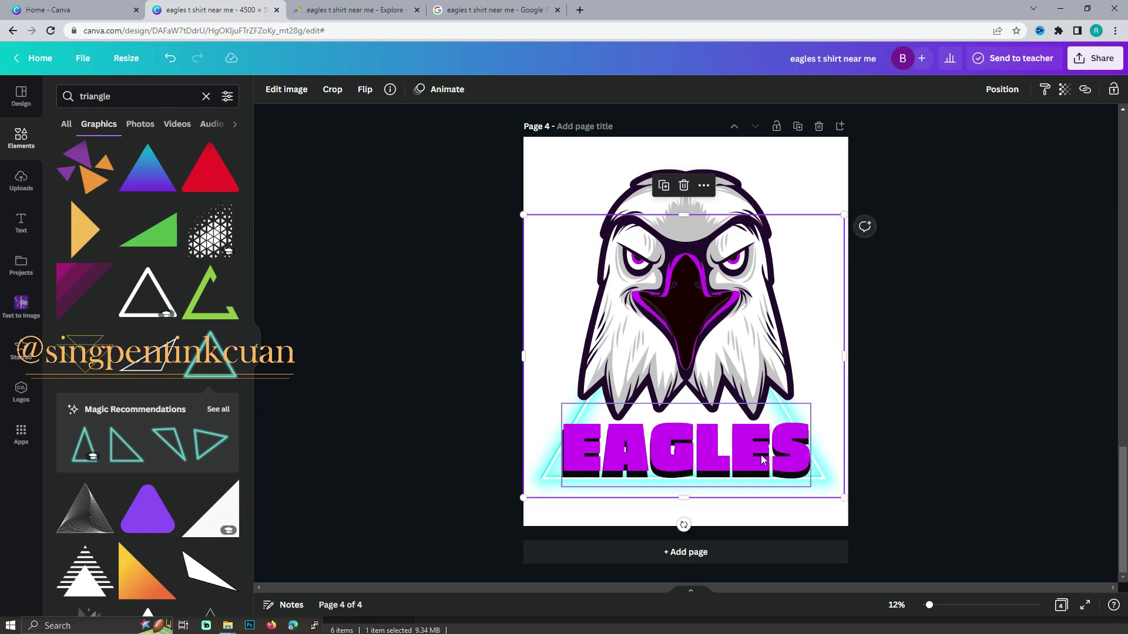
Shrink EAGLES to 599 and centre it inside the triangle's base.
mouse_move(761, 458)
left_mouse_down()
mouse_move(758, 435)
mouse_move(693, 453)
left_mouse_up()
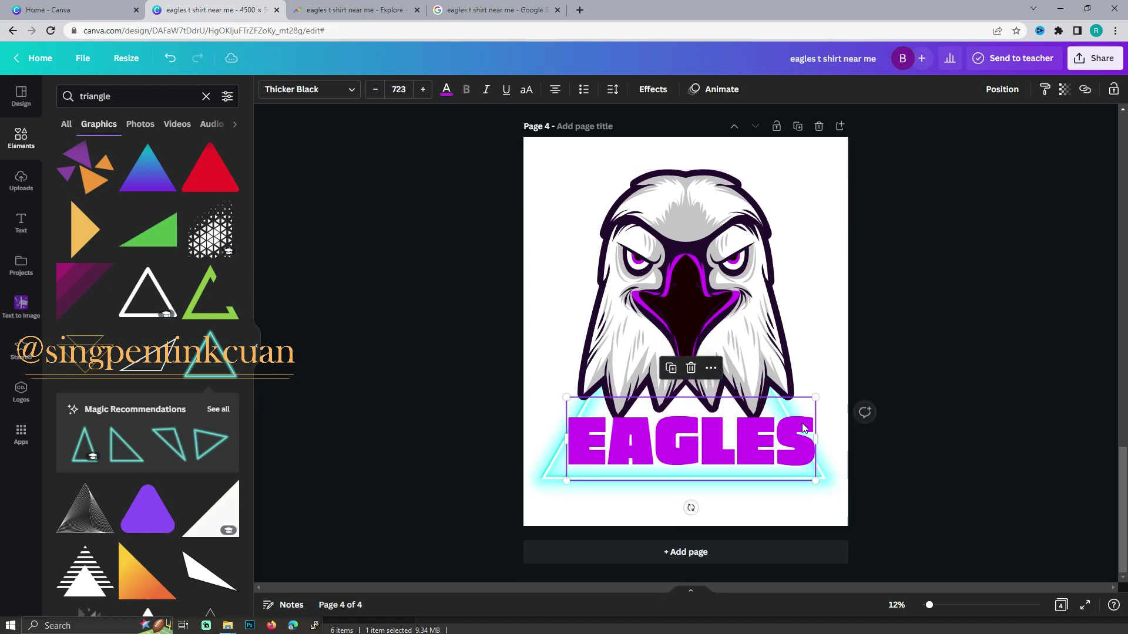
left_click_drag(812, 397, 772, 411)
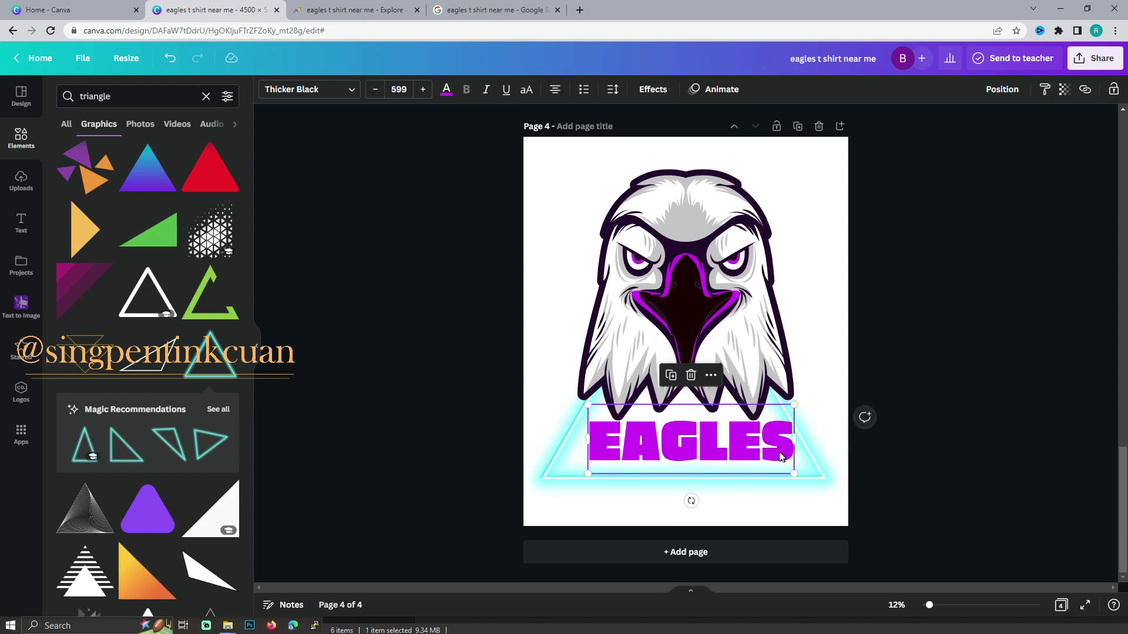
left_click_drag(755, 456, 771, 453)
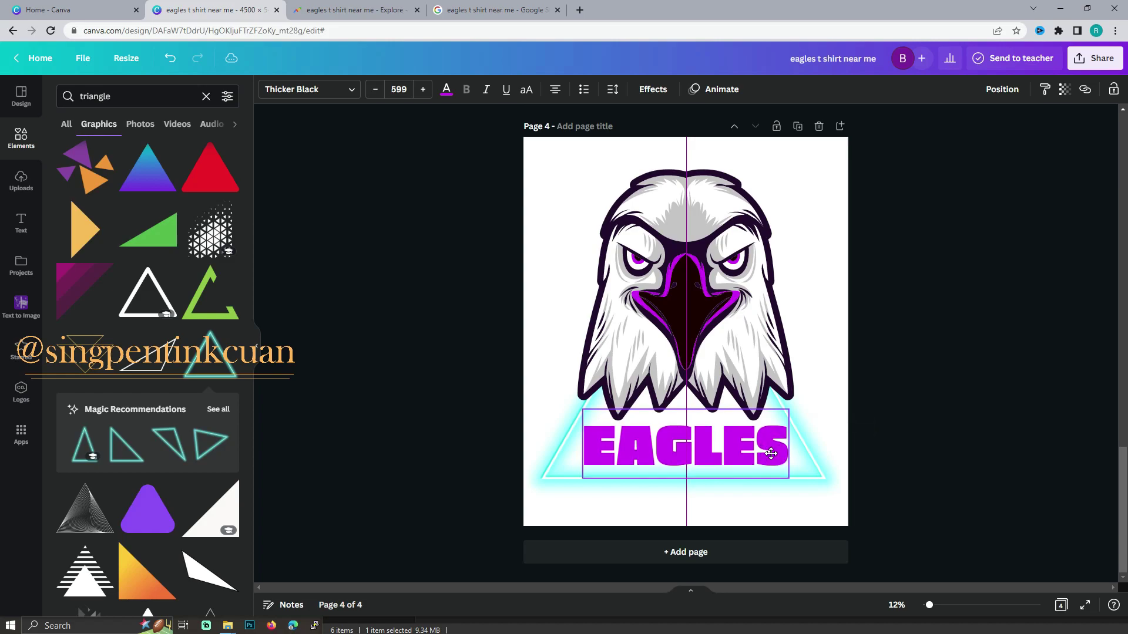
left_click(893, 433)
left_click(546, 469)
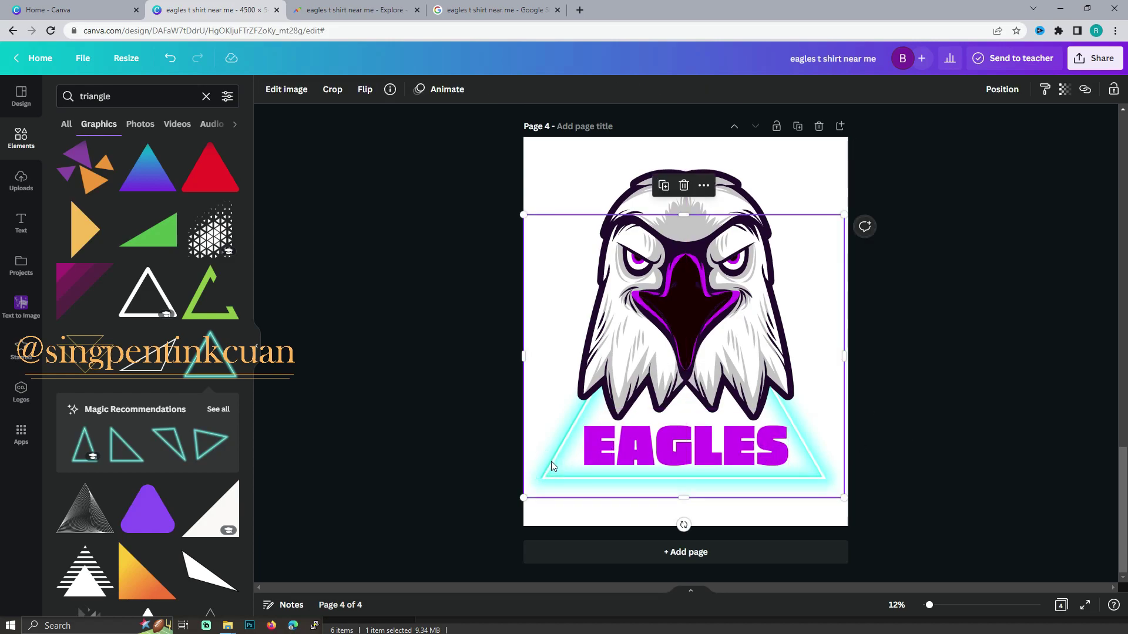
left_click(983, 439)
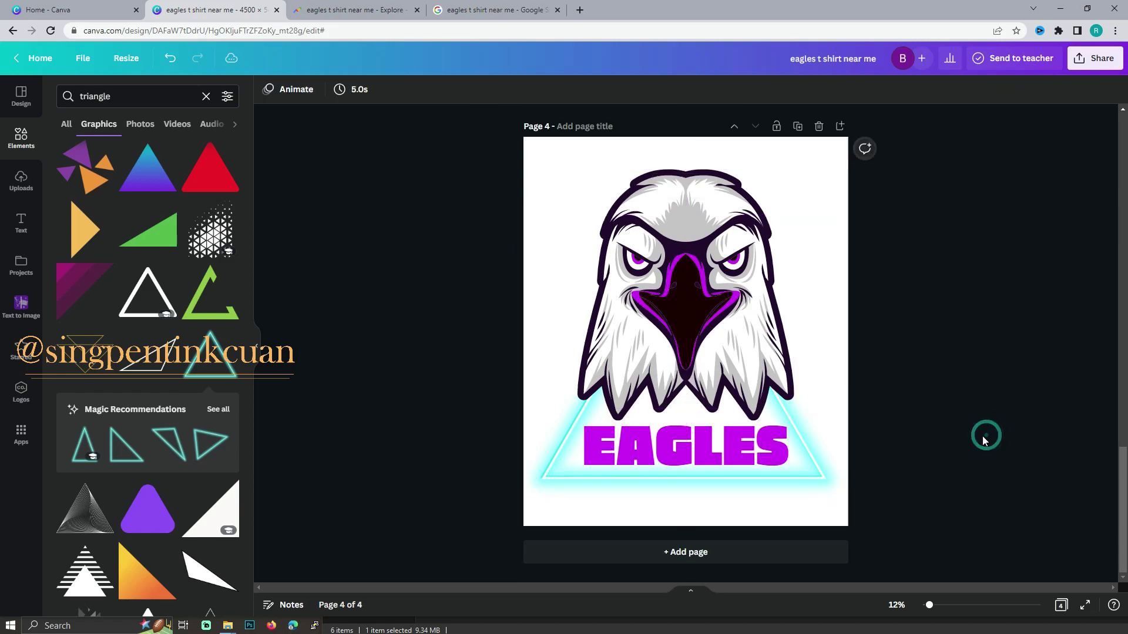
left_click(919, 509)
Group all page elements and scale the group down to 562.
key("ctrl+a")
left_click(972, 89)
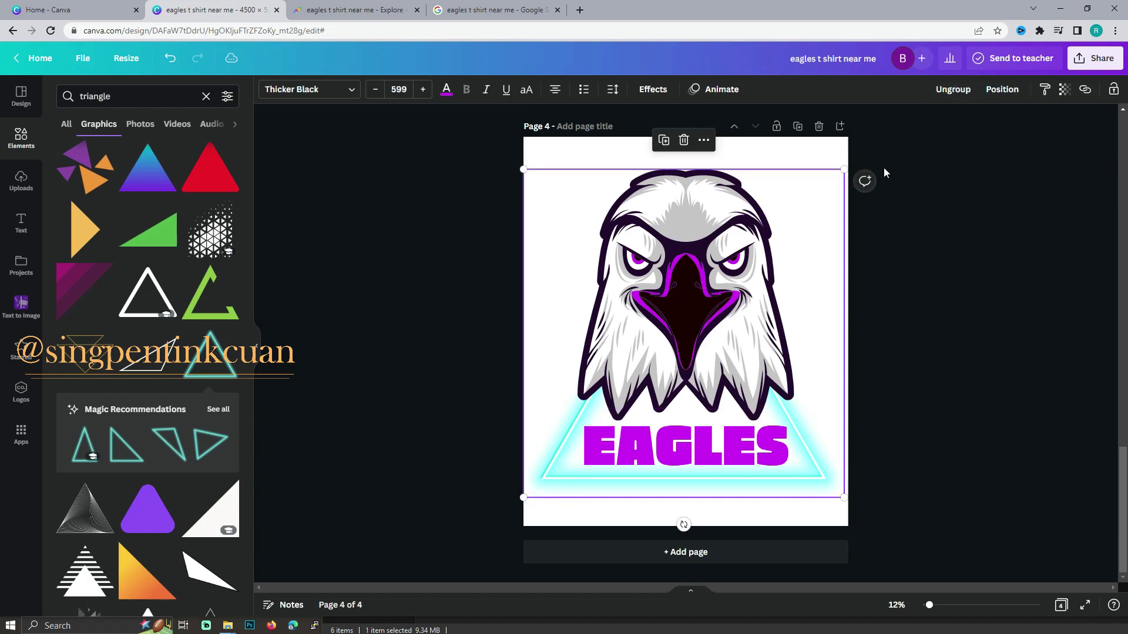
left_click_drag(844, 168, 835, 177)
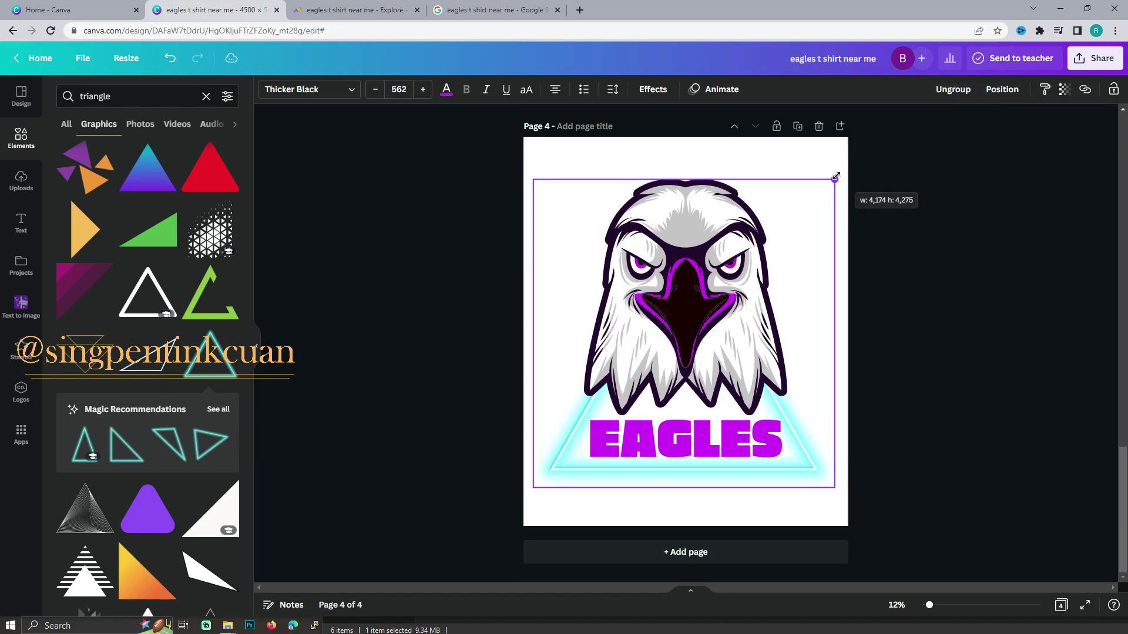
left_click(985, 259)
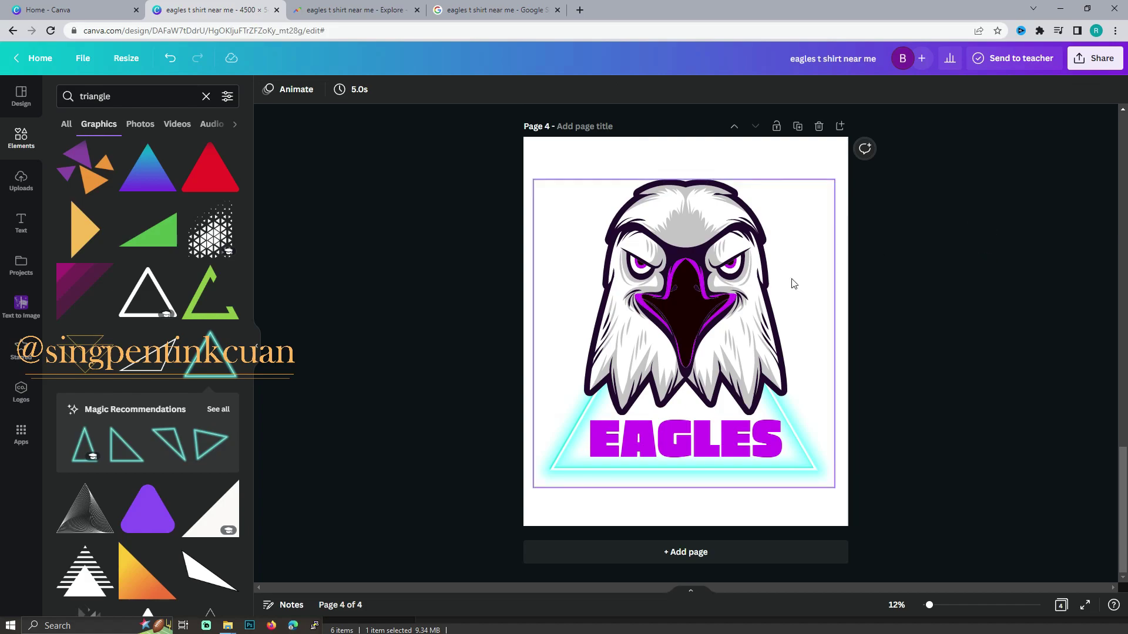
Select the eagle within the group and open its dark #210B2E colour.
left_click(817, 476)
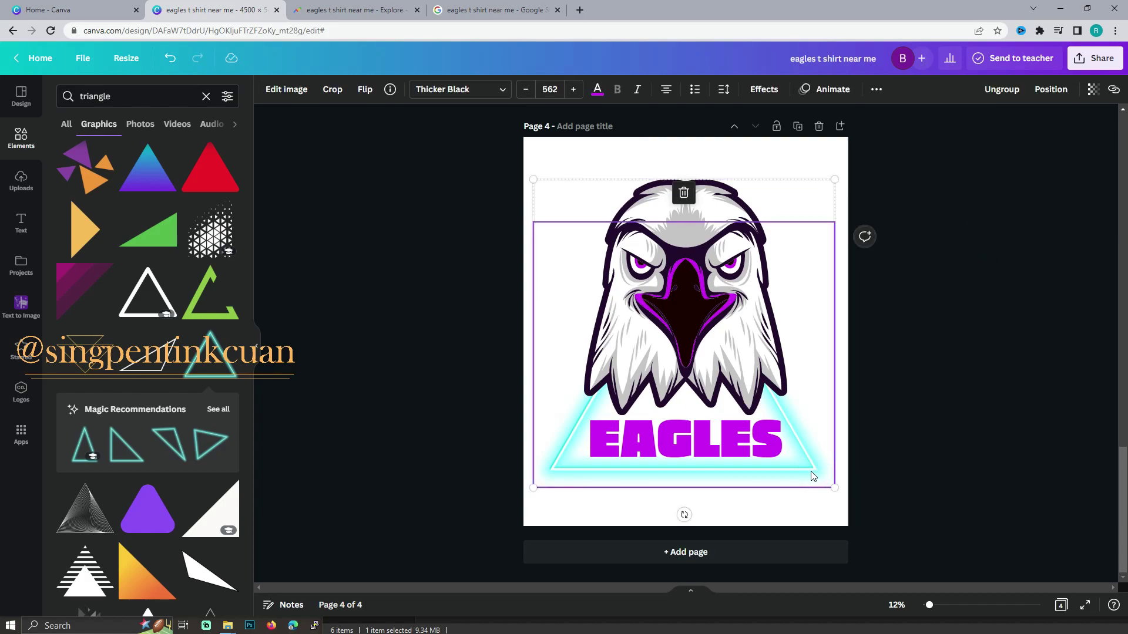
left_click(654, 204)
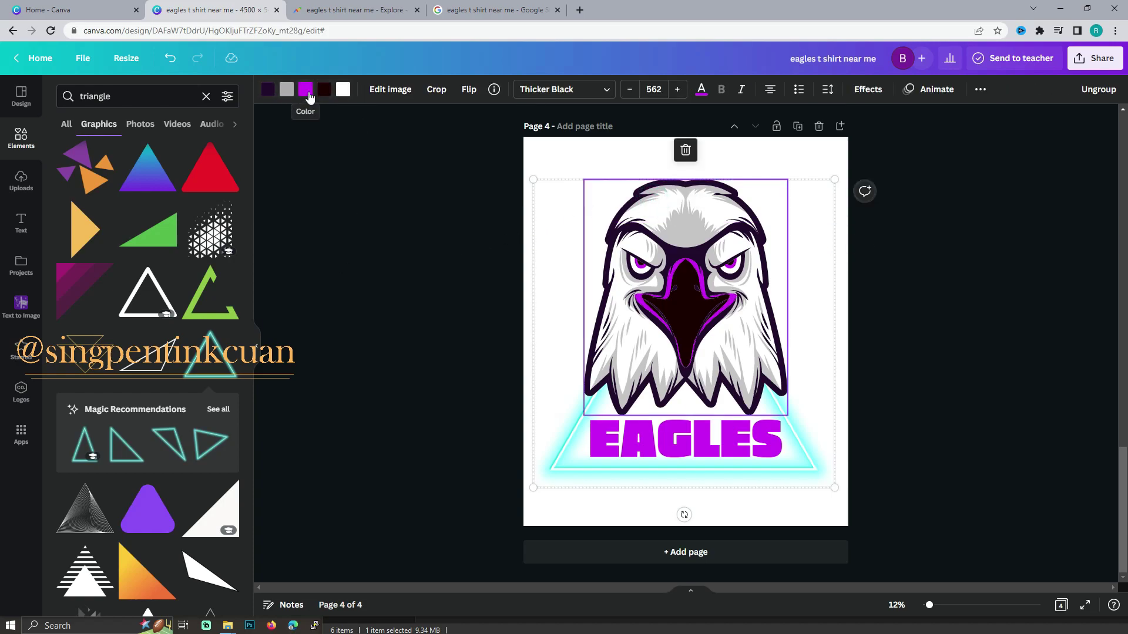
left_click(274, 94)
Set the eagle's outline to the triangle glow's cyan #89FFFF via the eyedropper.
left_click(68, 148)
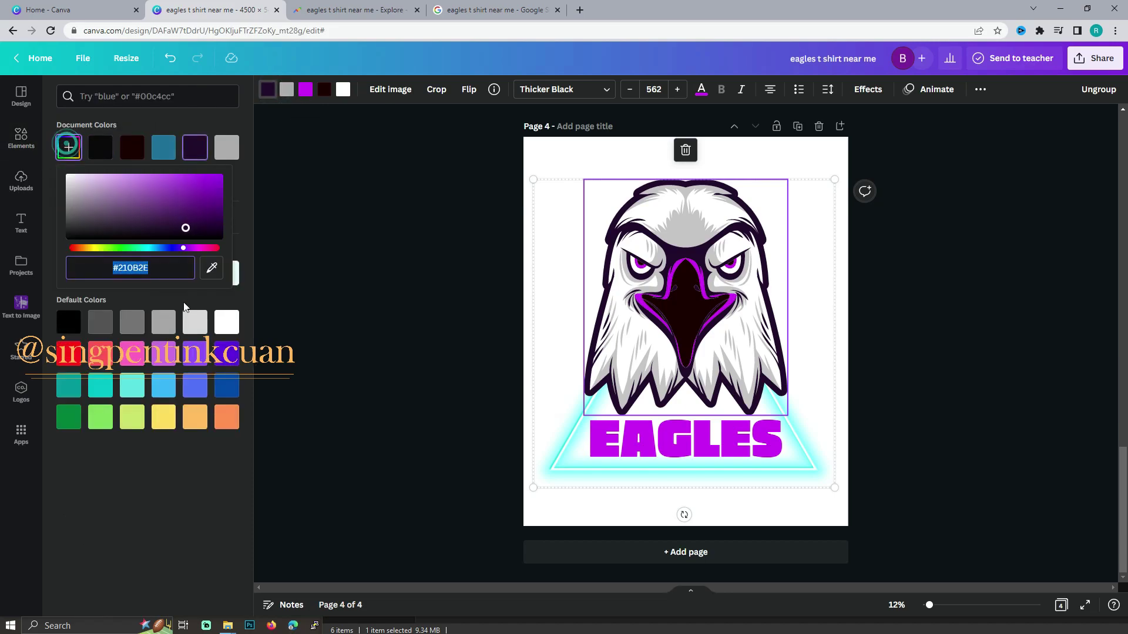
left_click(212, 267)
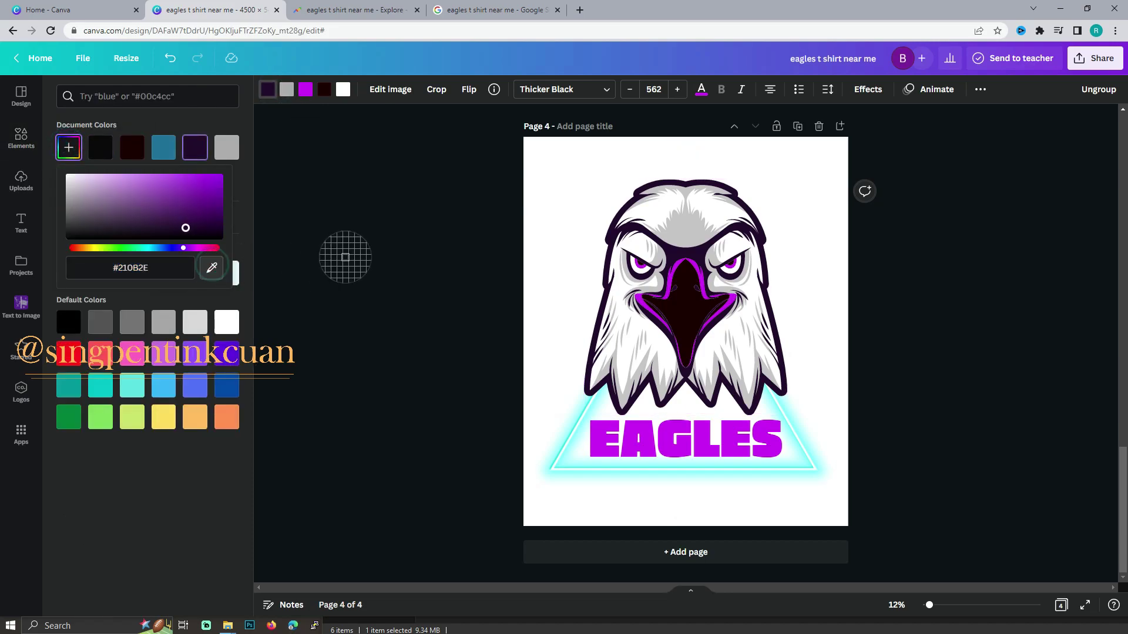
left_click(74, 157)
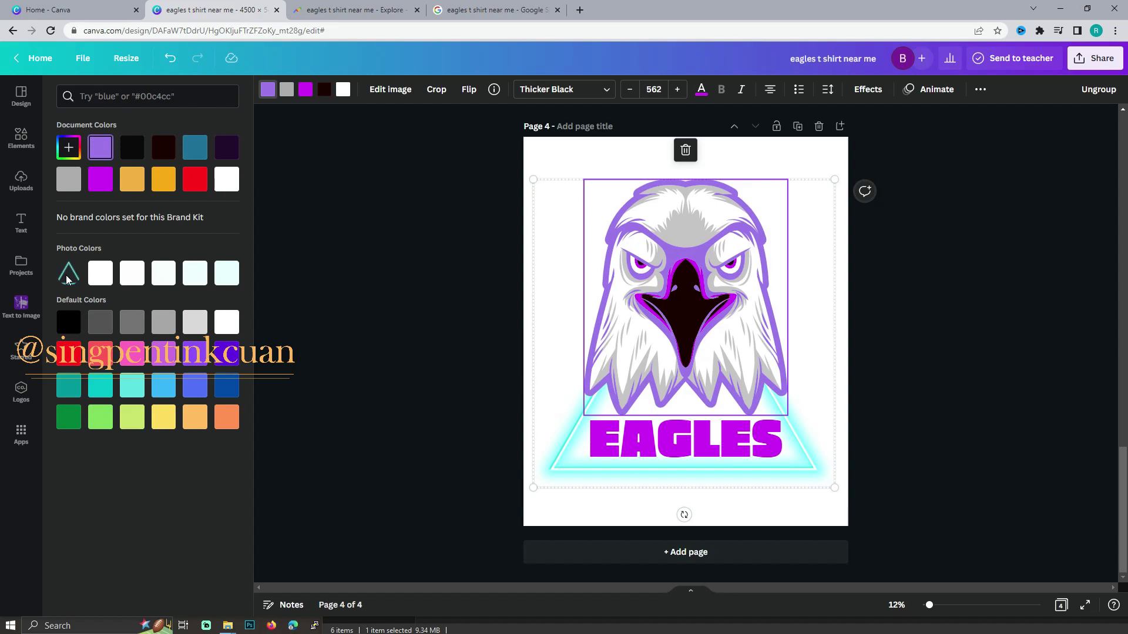
left_click(68, 147)
left_click(212, 268)
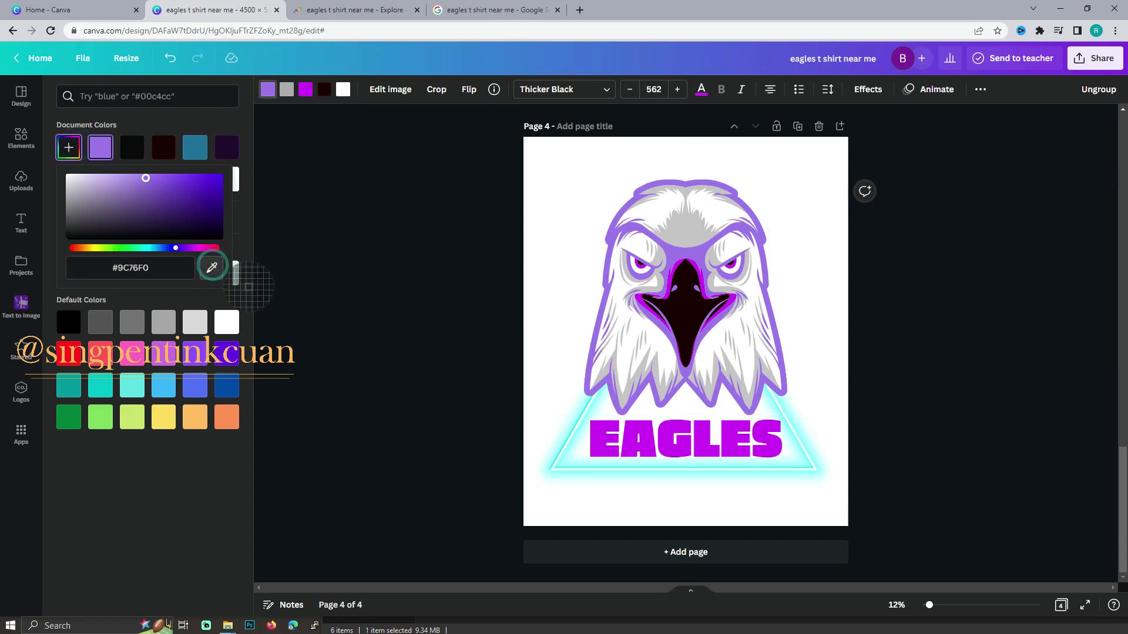
left_click(574, 433)
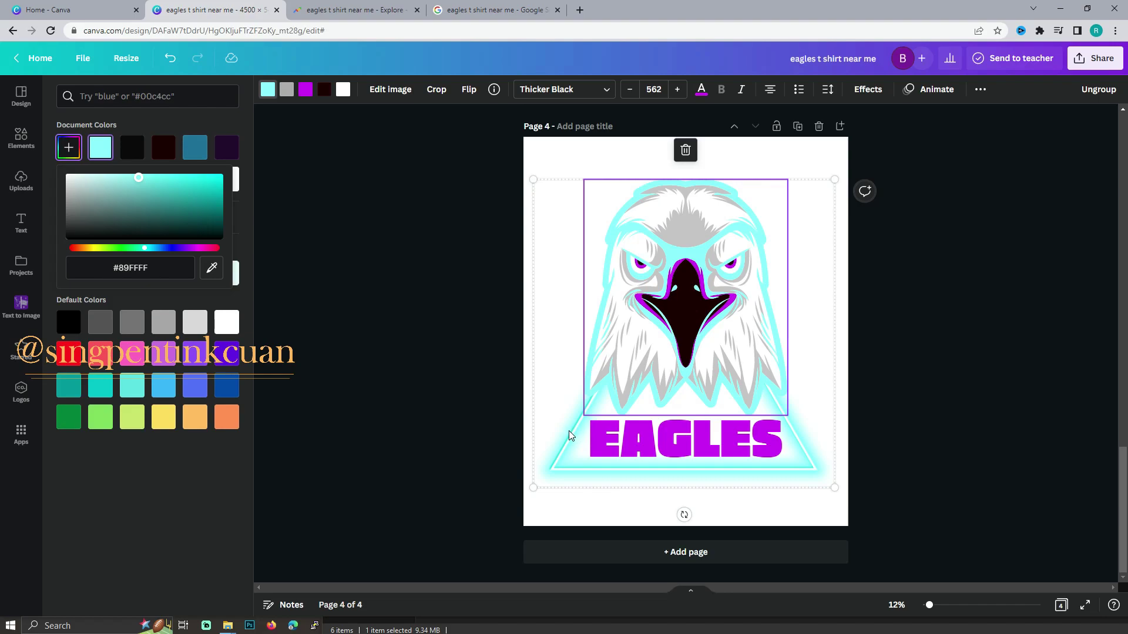
Darken the eagle's purple accents to #780096.
left_click(287, 91)
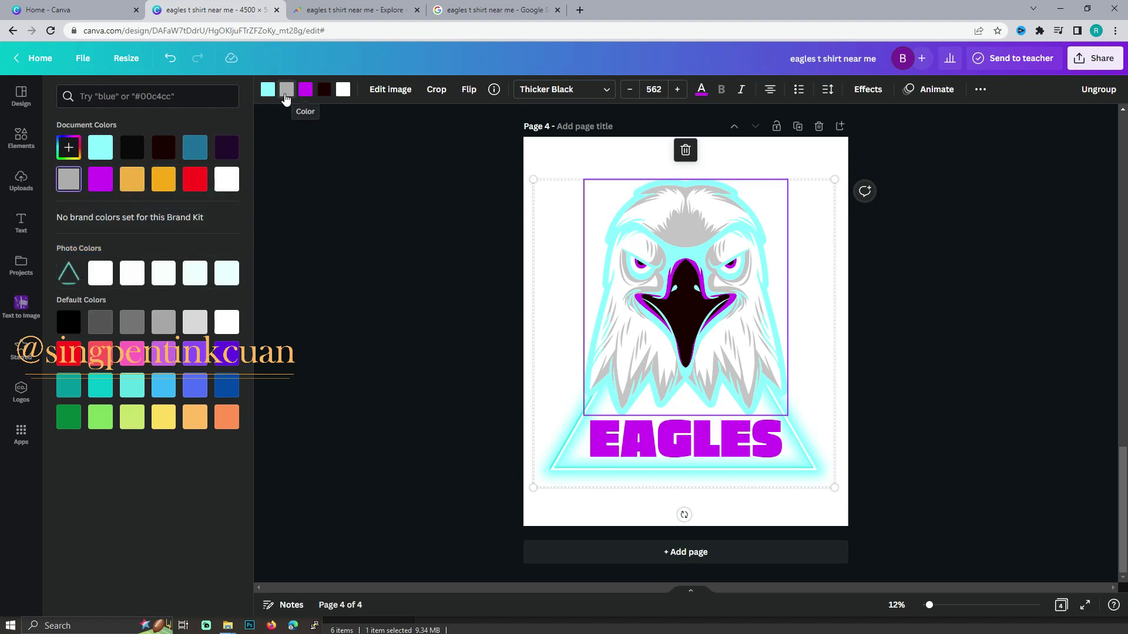
left_click(305, 89)
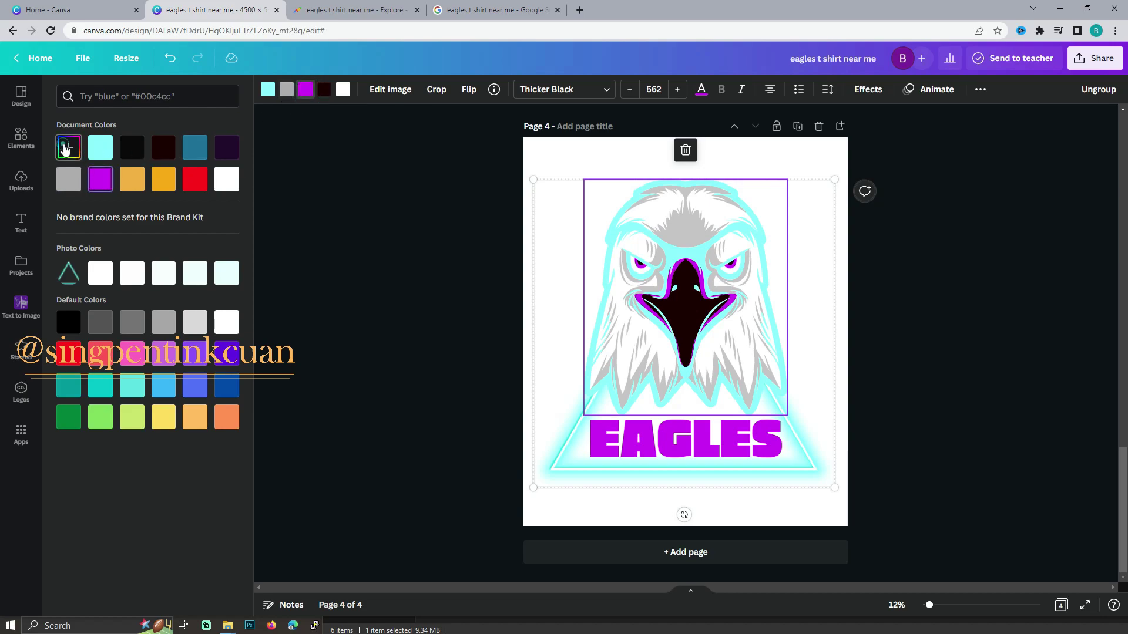
left_click(69, 147)
left_click_drag(219, 224, 227, 201)
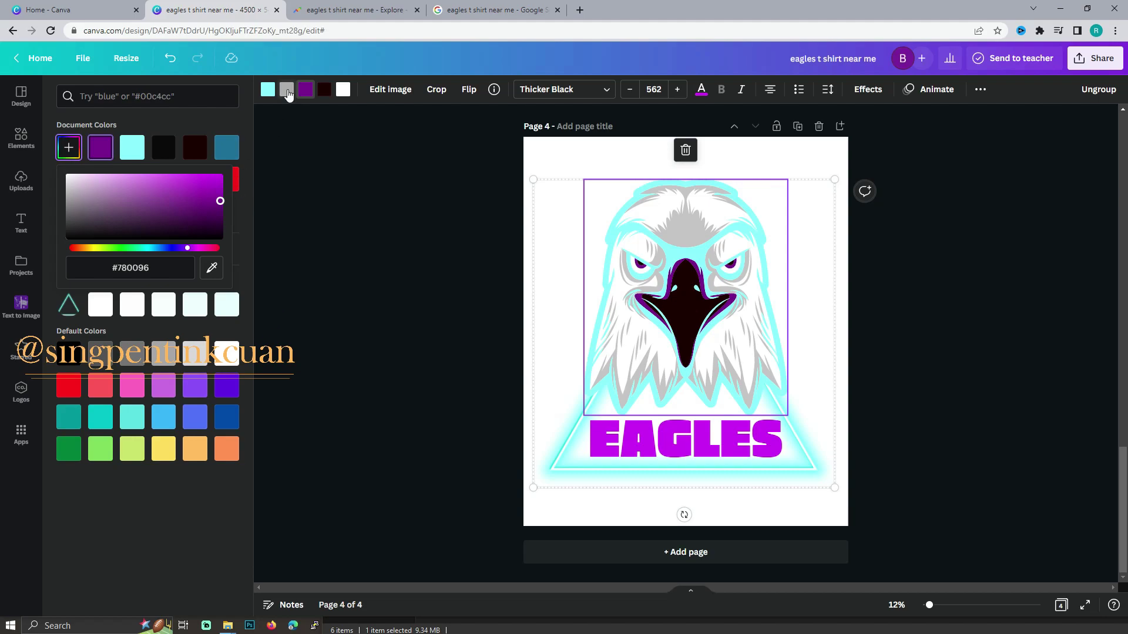
Adjust the eagle's grey shading, trying darker navy tones before settling on a lighter shade.
left_click(287, 89)
left_click(69, 147)
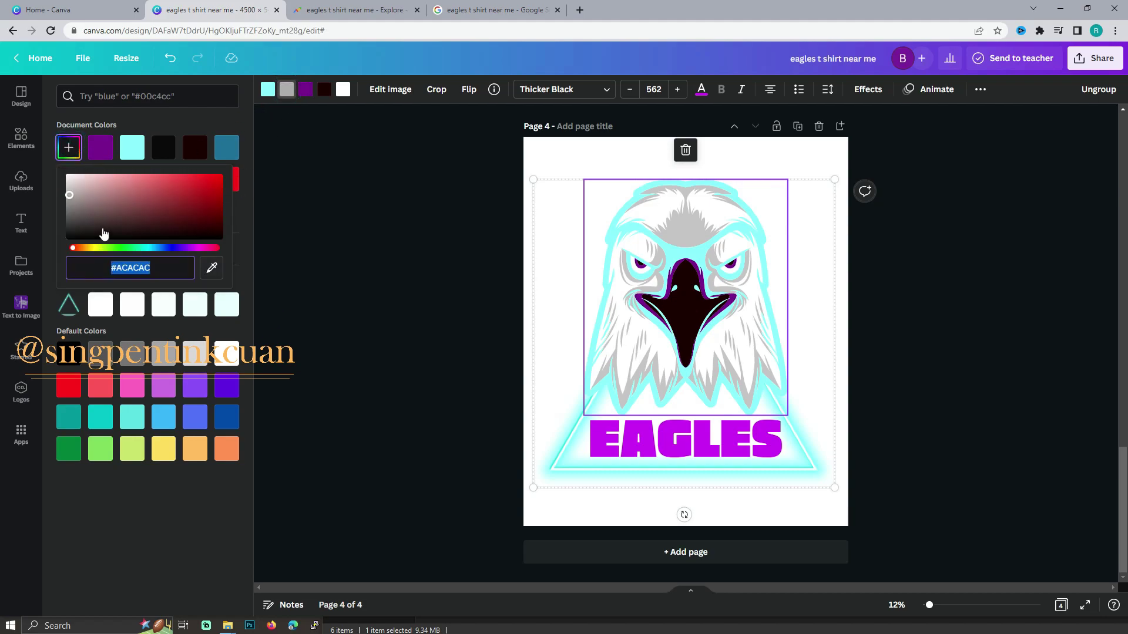
mouse_move(106, 238)
left_mouse_down()
mouse_move(81, 219)
mouse_move(166, 227)
mouse_move(210, 197)
left_mouse_up()
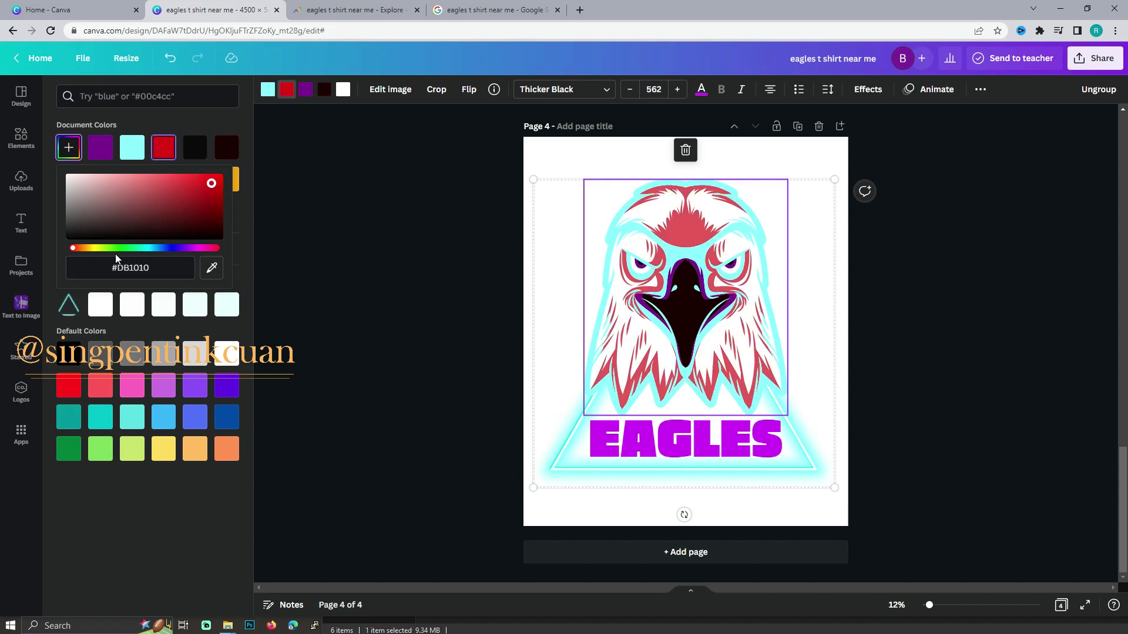
mouse_move(116, 247)
left_mouse_down()
mouse_move(217, 248)
mouse_move(221, 231)
mouse_move(226, 249)
left_mouse_up()
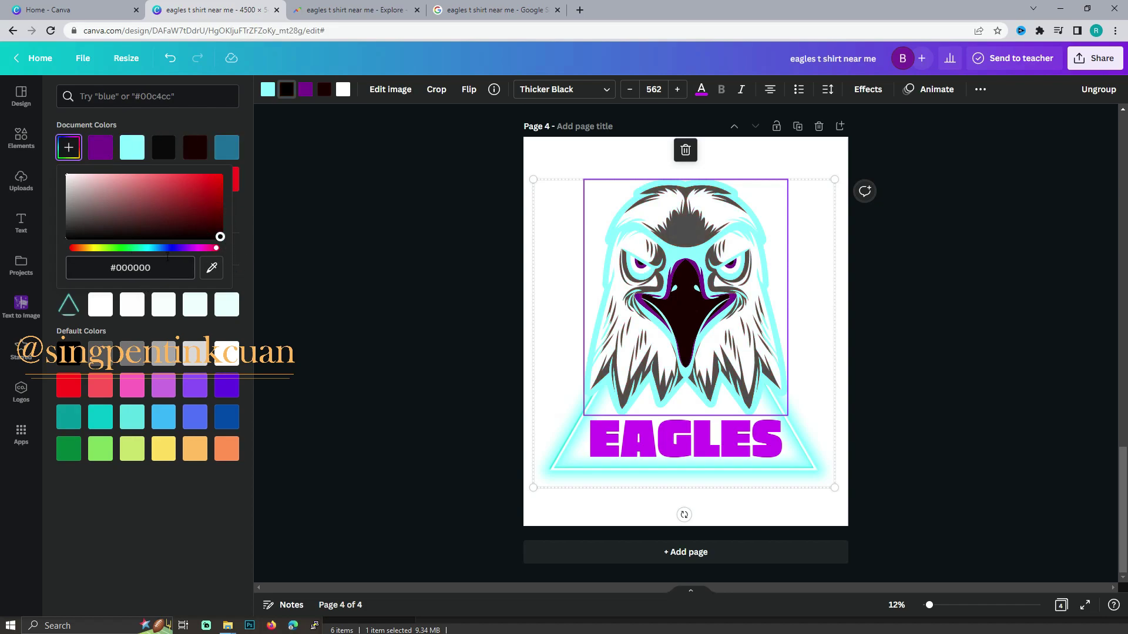
left_click(167, 248)
left_click_drag(201, 219, 231, 232)
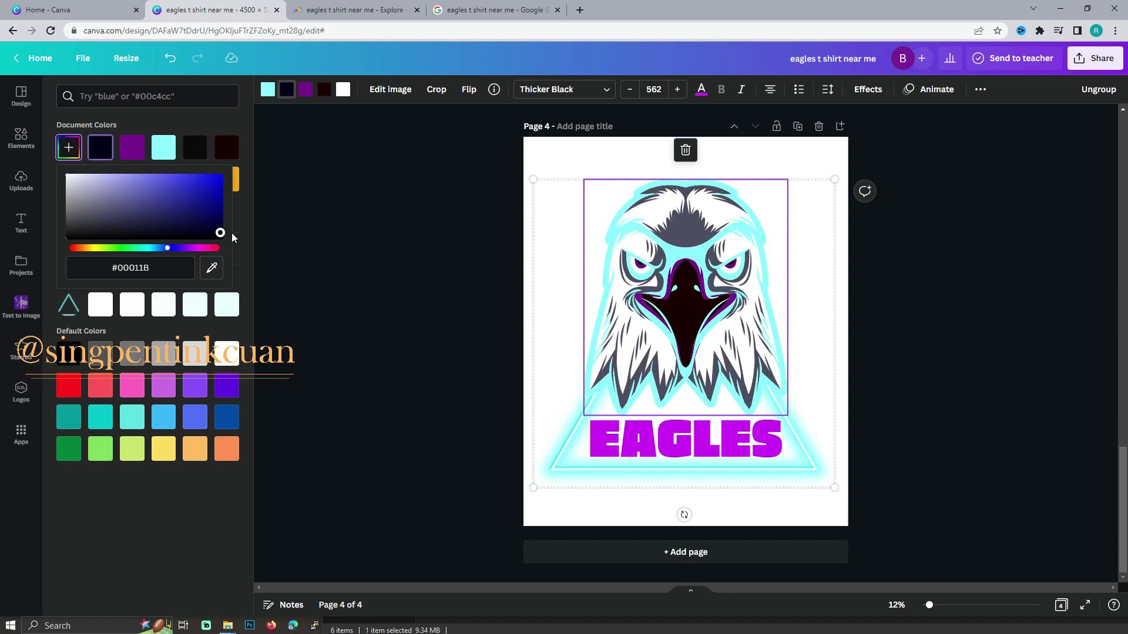
mouse_move(231, 233)
left_mouse_down()
mouse_move(194, 200)
mouse_move(221, 235)
left_mouse_up()
mouse_move(90, 204)
left_mouse_down()
mouse_move(35, 178)
mouse_move(47, 217)
left_mouse_up()
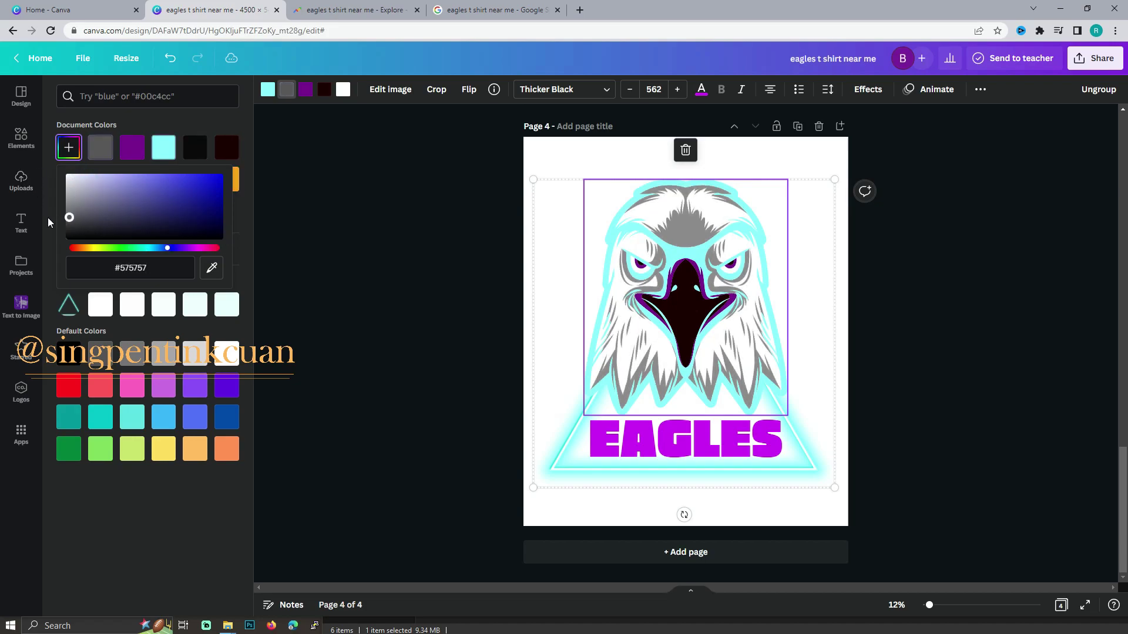
Make the eagle's beak solid black and change its cyan outline to dark purple.
left_click(324, 89)
left_click(69, 147)
left_click(132, 213)
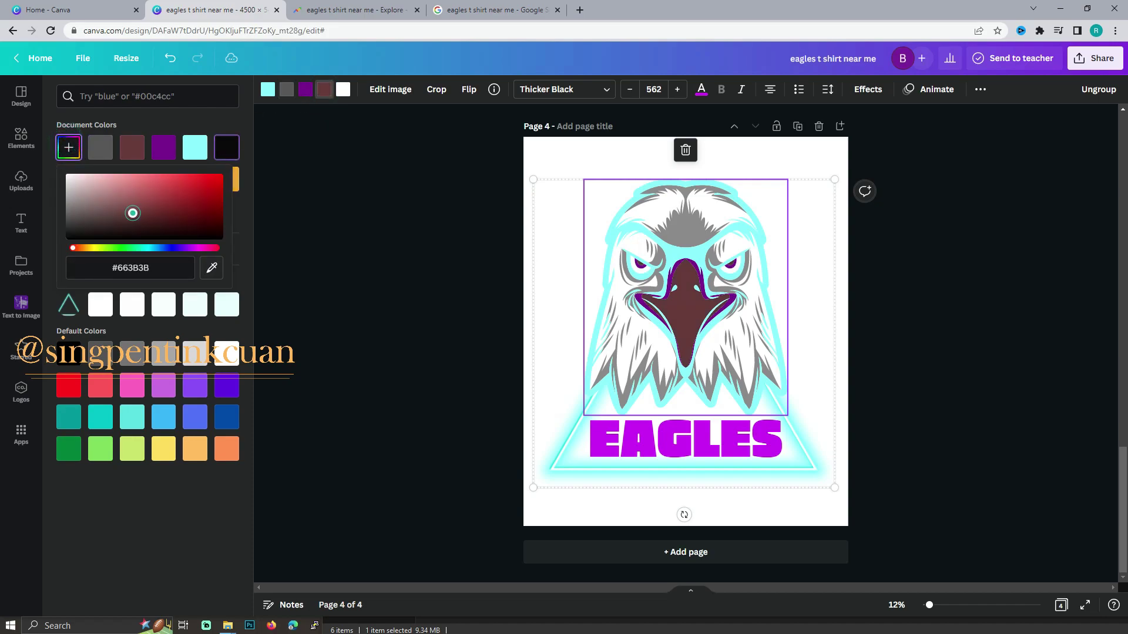
mouse_move(133, 214)
left_mouse_down()
mouse_move(174, 220)
mouse_move(209, 179)
mouse_move(194, 203)
mouse_move(132, 221)
mouse_move(69, 174)
mouse_move(174, 193)
left_mouse_up()
left_click(139, 248)
left_click_drag(192, 227, 196, 237)
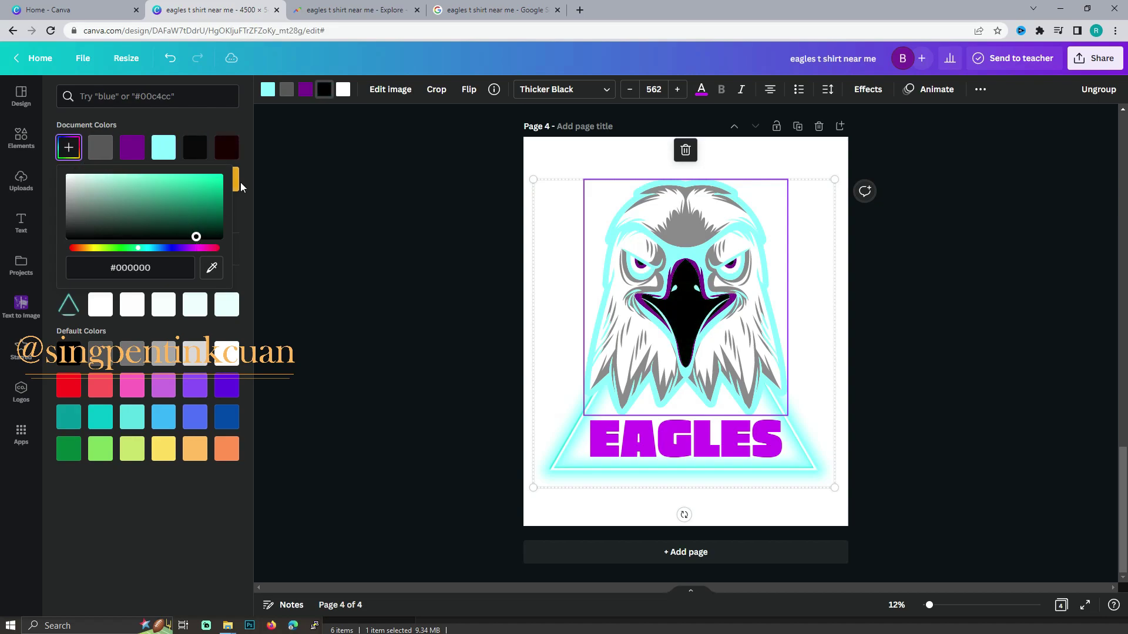
left_click(262, 95)
left_click(110, 182)
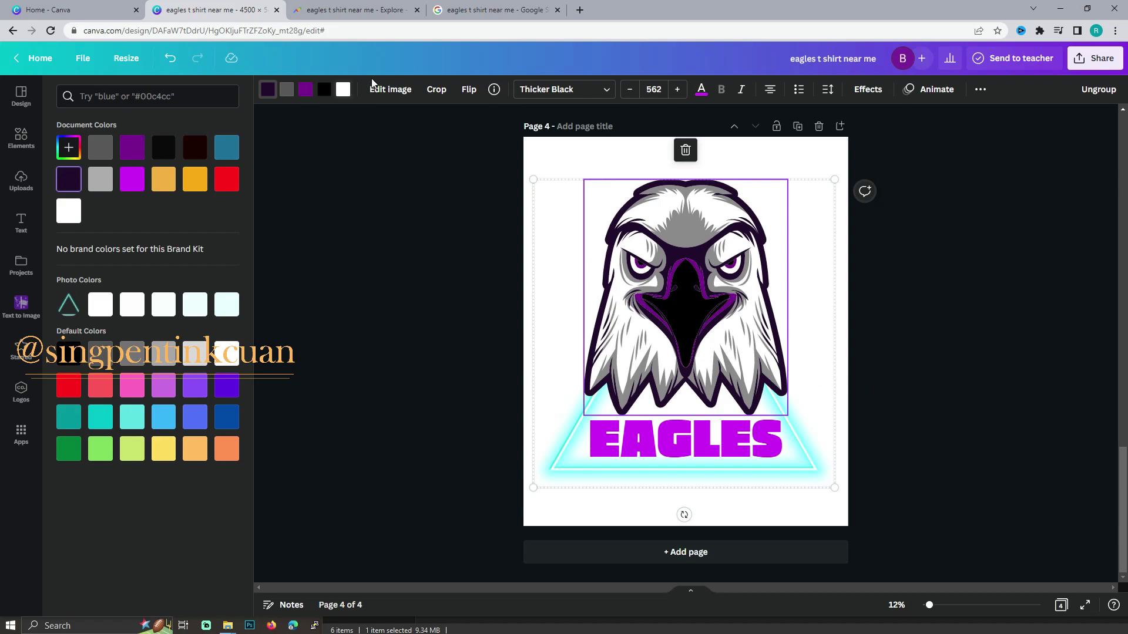
Recolour the eagle's white feathers pale cyan #8DFFFF, sampled from the triangle's glow.
left_click(343, 89)
left_click(69, 147)
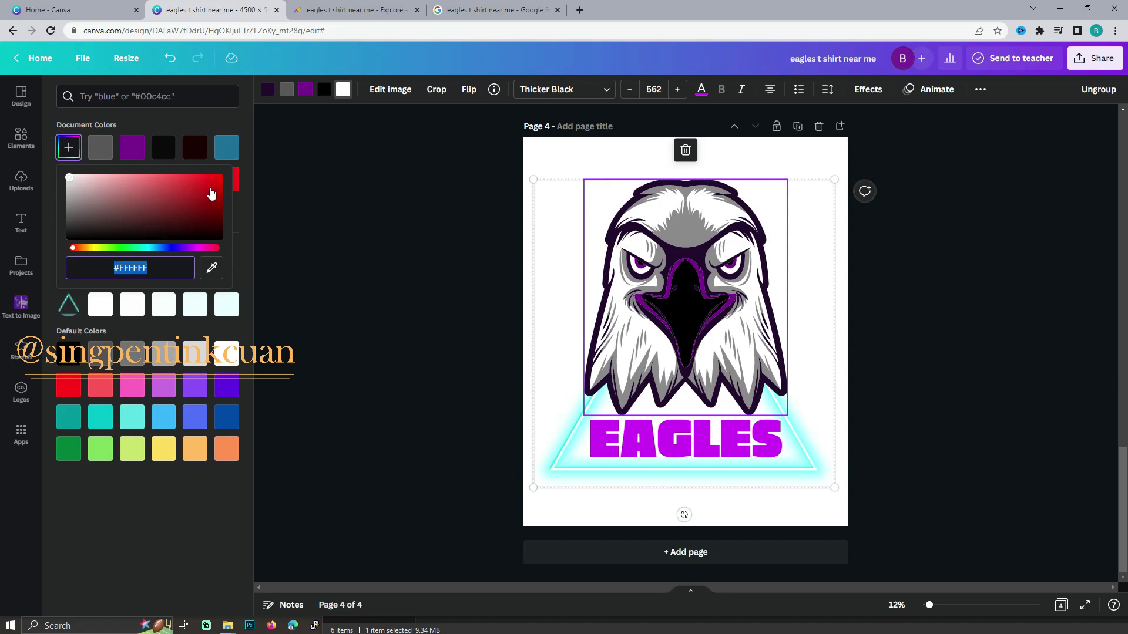
left_click(138, 248)
left_click(170, 188)
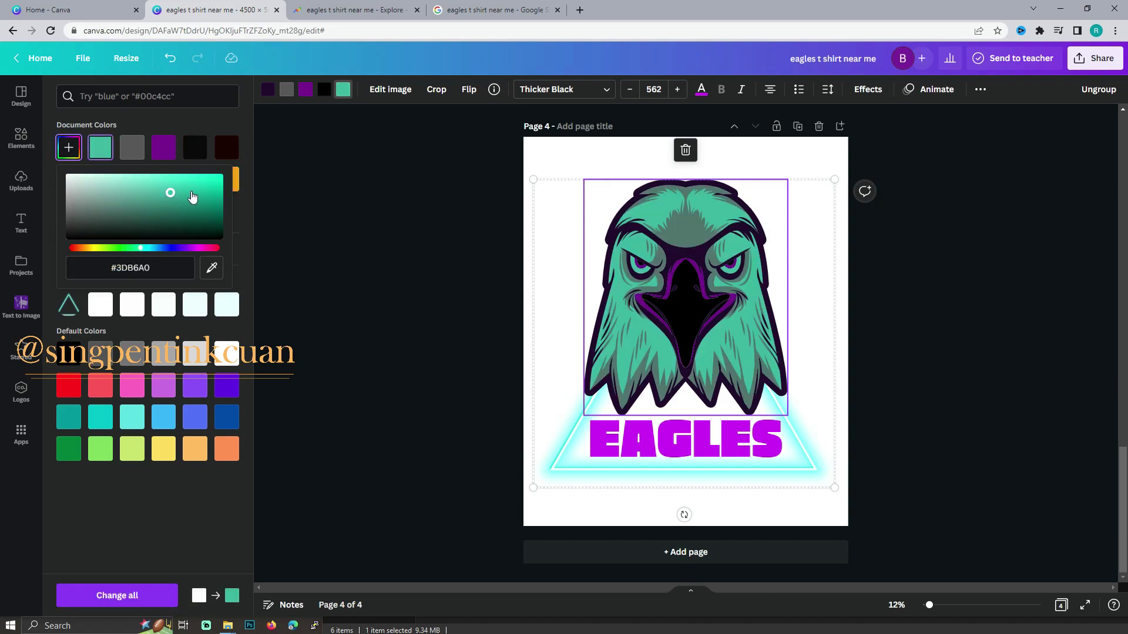
mouse_move(171, 188)
left_mouse_down()
mouse_move(191, 213)
mouse_move(178, 178)
left_mouse_up()
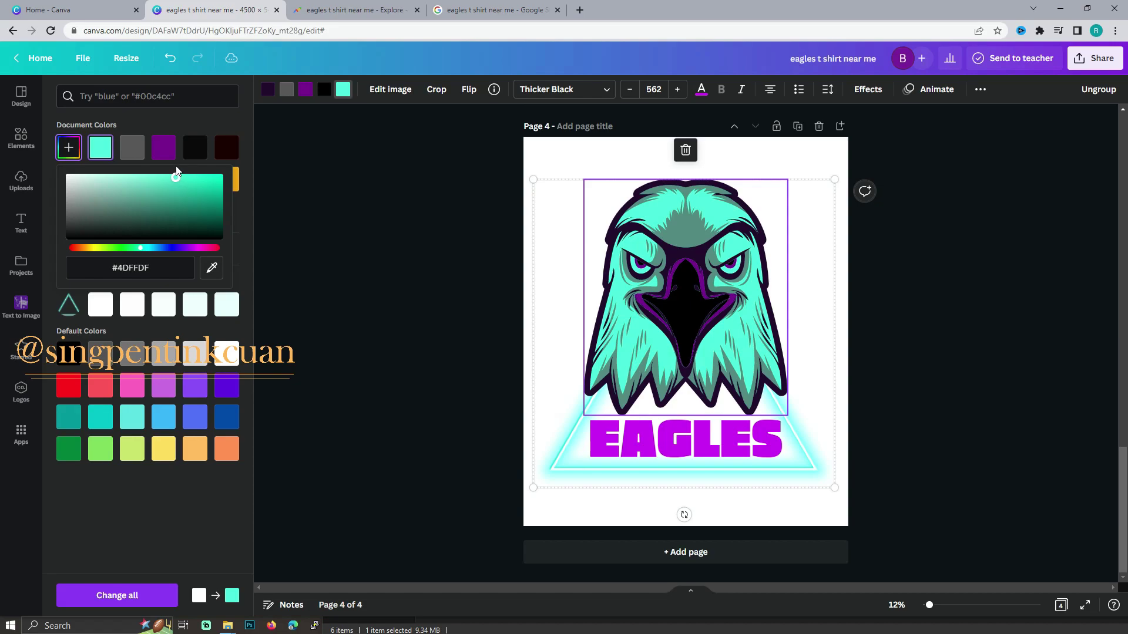
left_click(211, 268)
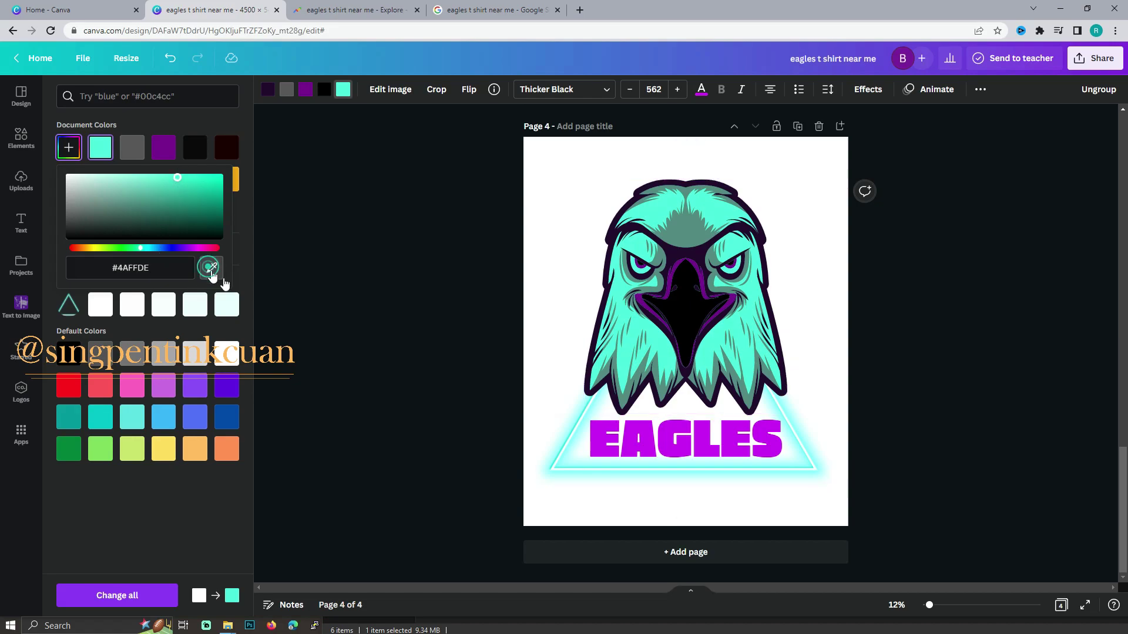
left_click(565, 473)
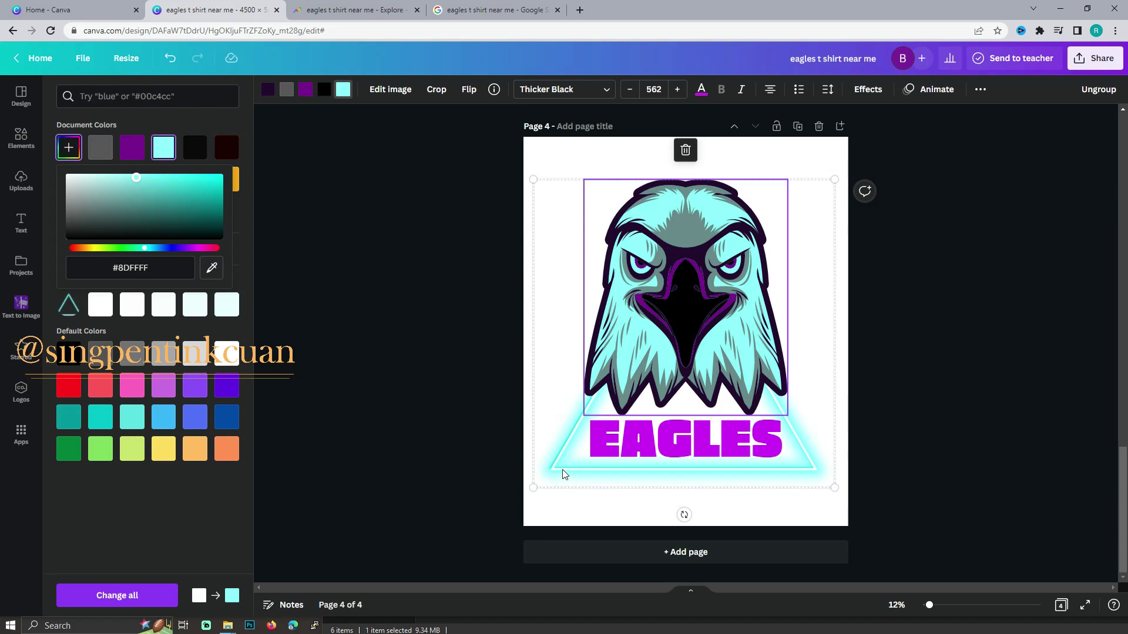
left_click(402, 300)
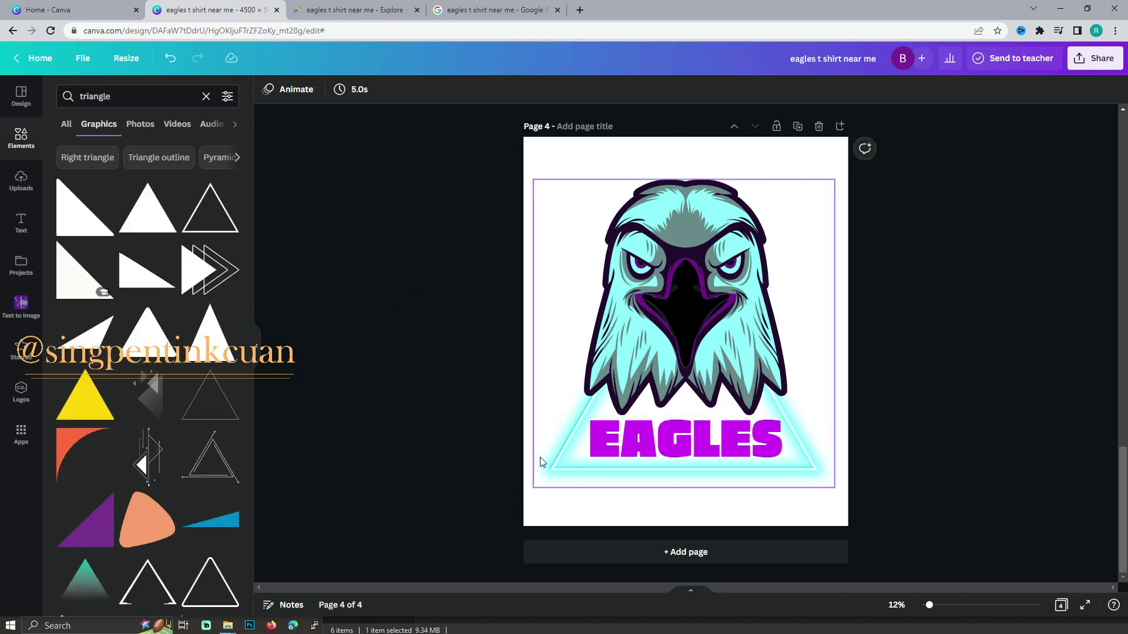
Ungroup the eagle design so the EAGLES text can be selected on its own.
left_click(561, 475)
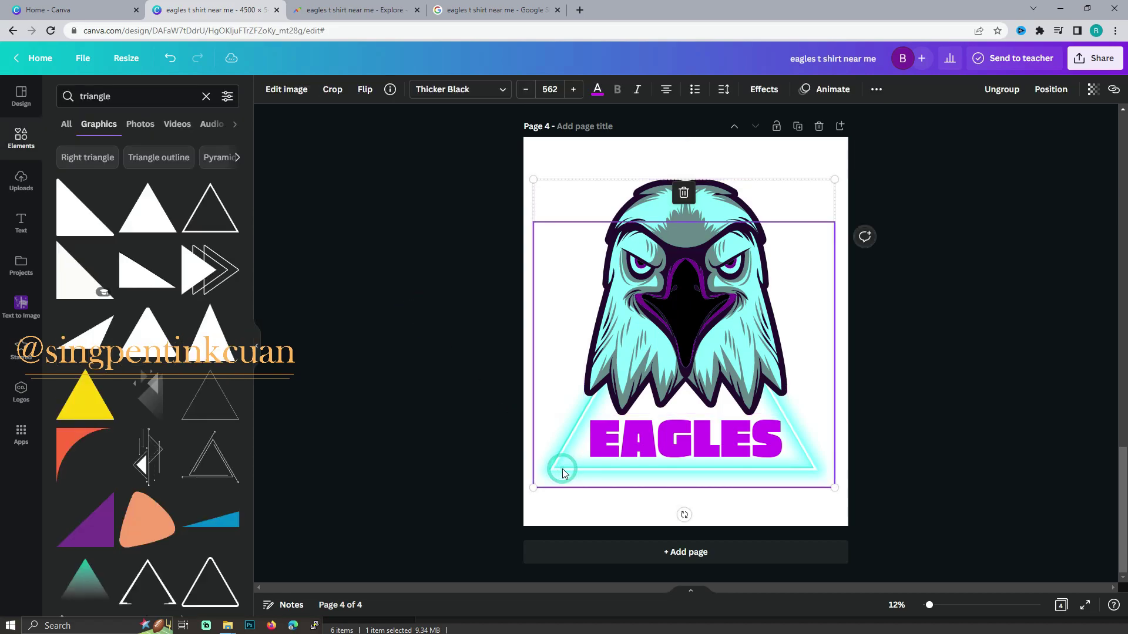
left_click_drag(558, 471, 562, 469)
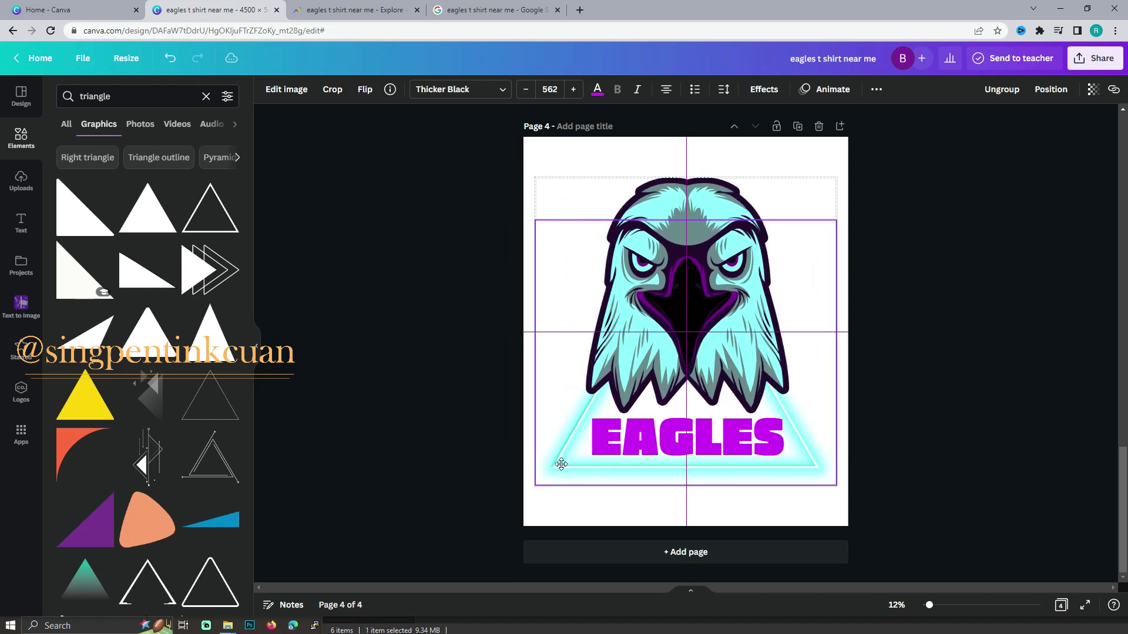
left_click(934, 466)
left_click(767, 445)
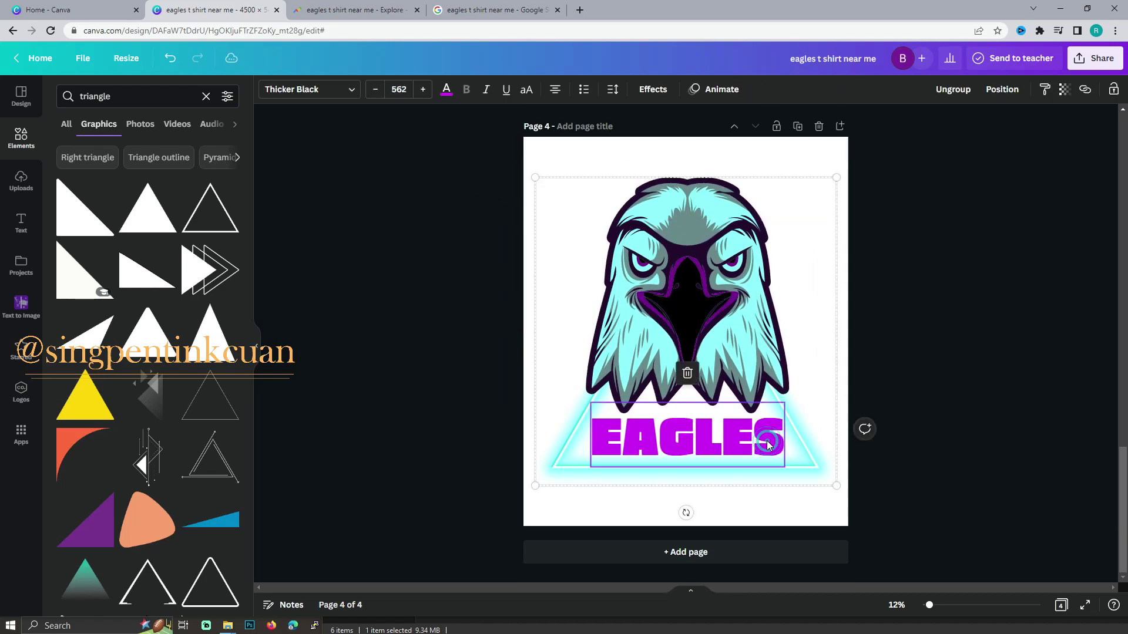
left_click(952, 89)
left_click(1002, 217)
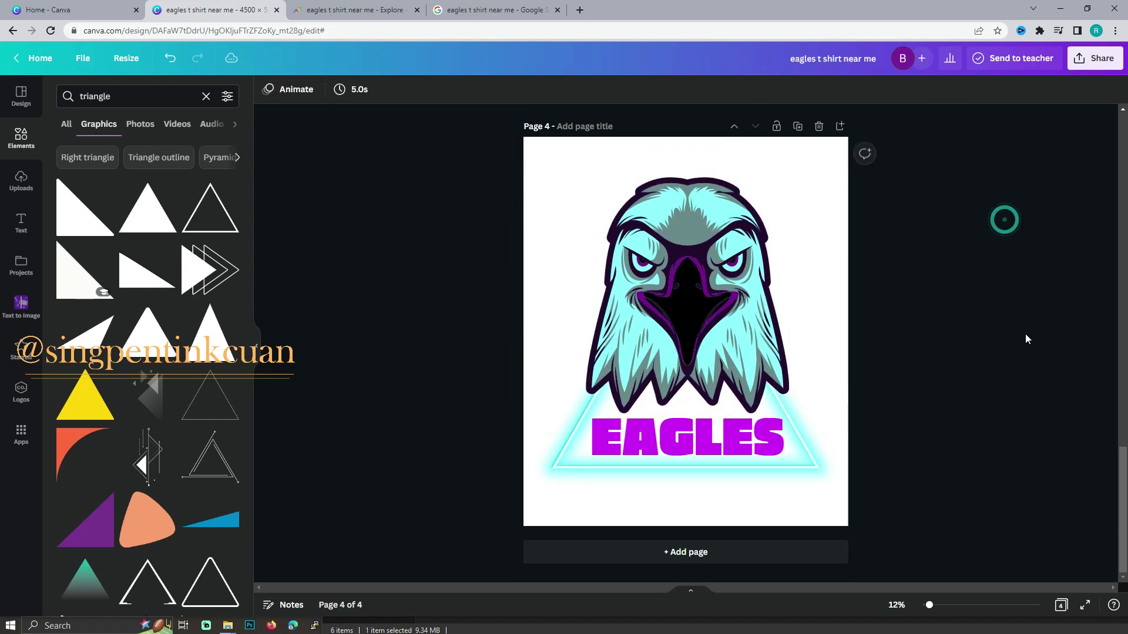
left_click(752, 426)
Set EAGLES in Agrandir Black at size 452, widened to fit on one line.
left_click(311, 89)
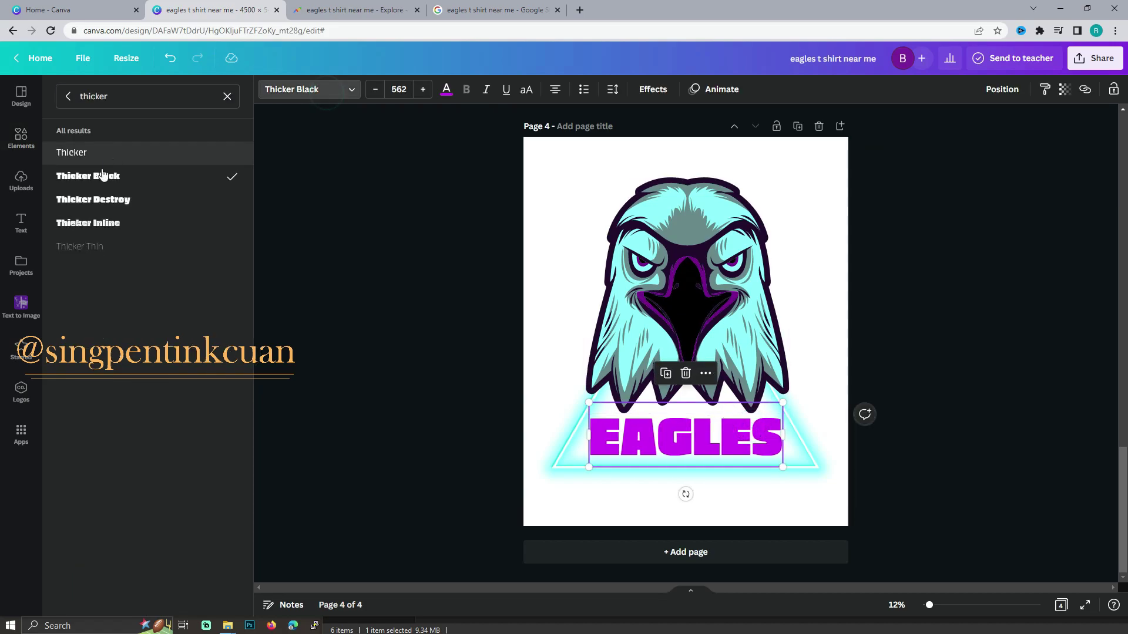
left_click(67, 96)
scroll(91, 317, "down", 8)
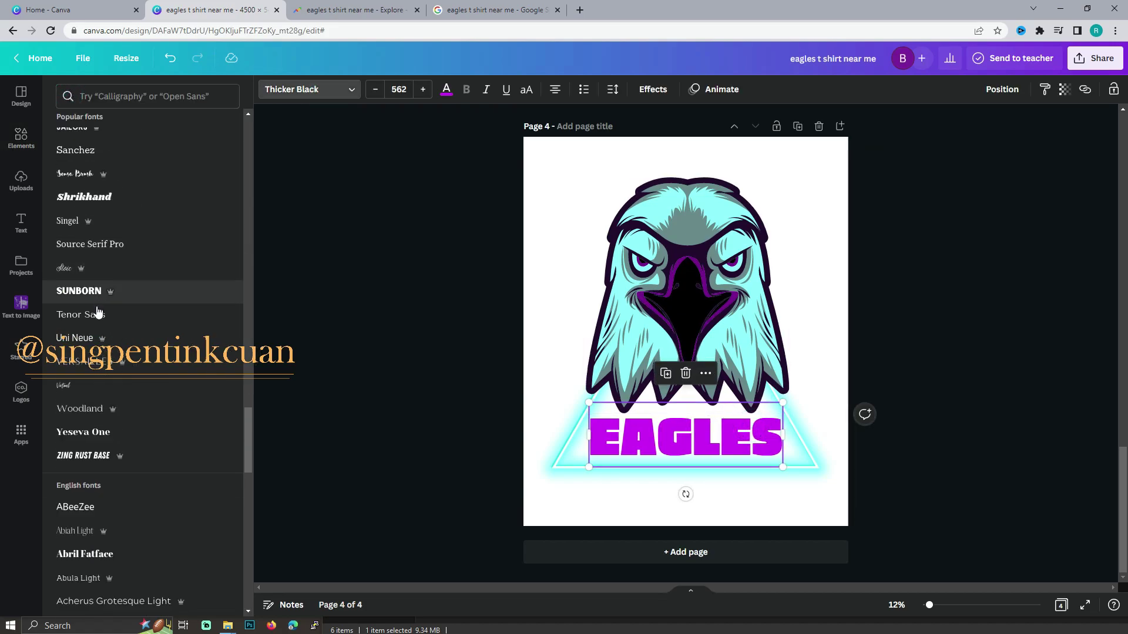
scroll(85, 310, "down", 2)
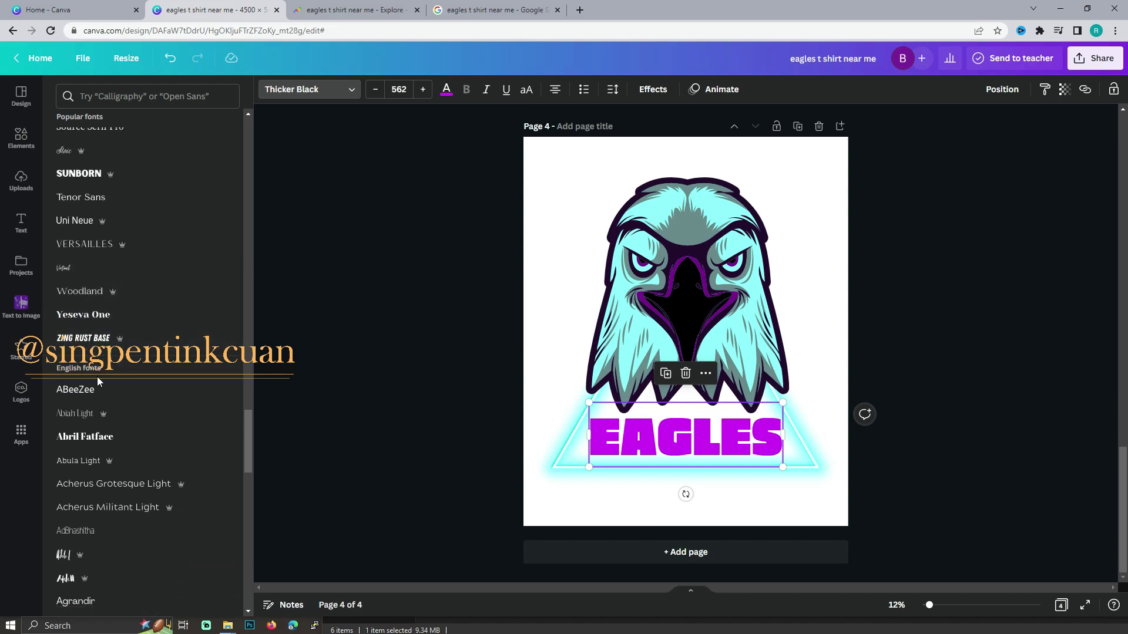
scroll(101, 349, "down", 3)
scroll(101, 350, "down", 2)
left_click(112, 392)
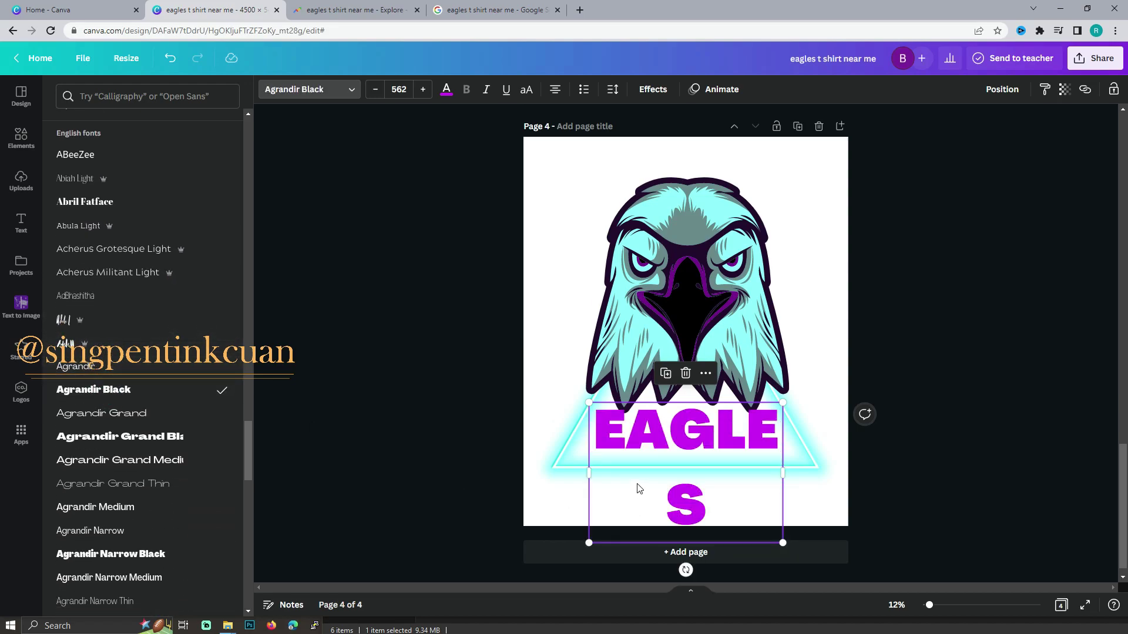
left_click_drag(783, 473, 827, 460)
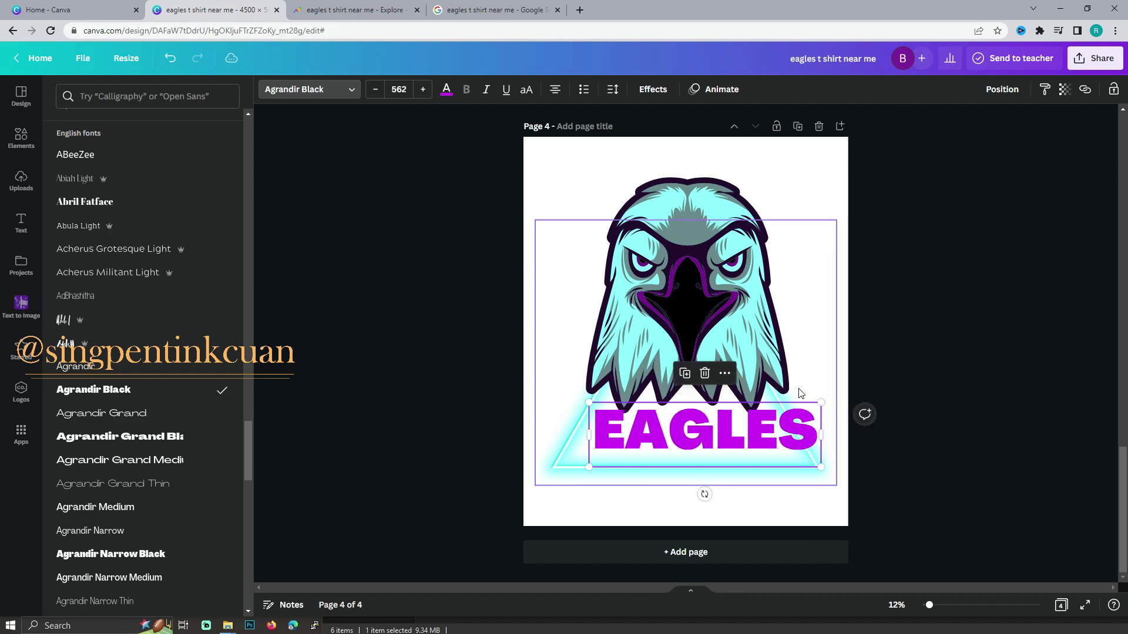
left_click_drag(824, 403, 782, 414)
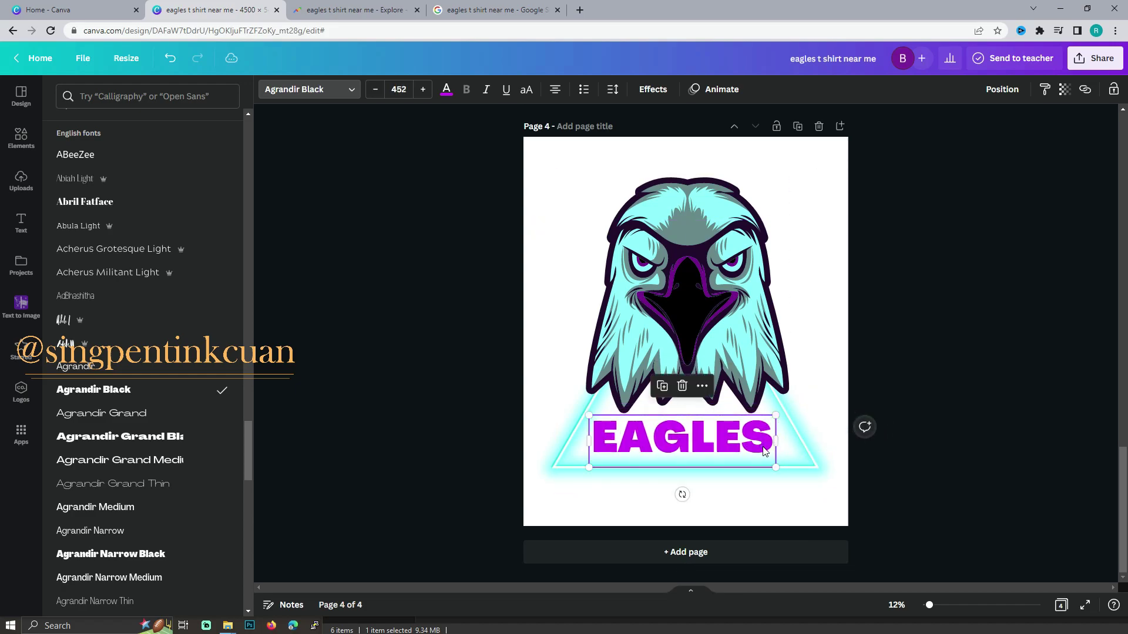
left_click(563, 438)
Make the EAGLES text light cyan with a Neon effect at intensity 100.
left_click(651, 450)
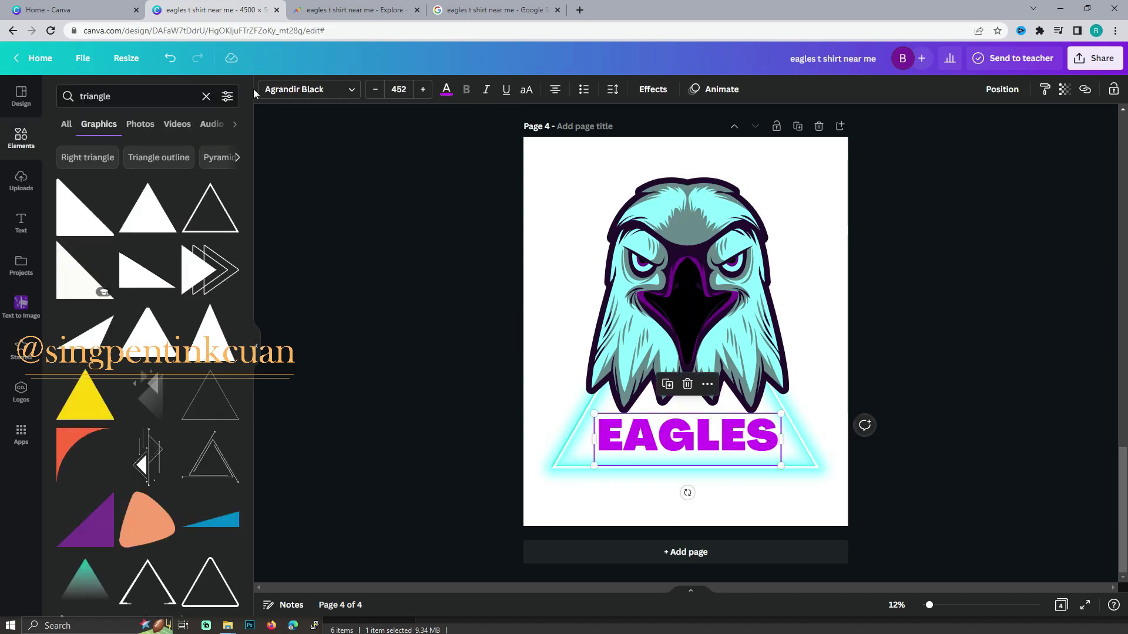
left_click(446, 89)
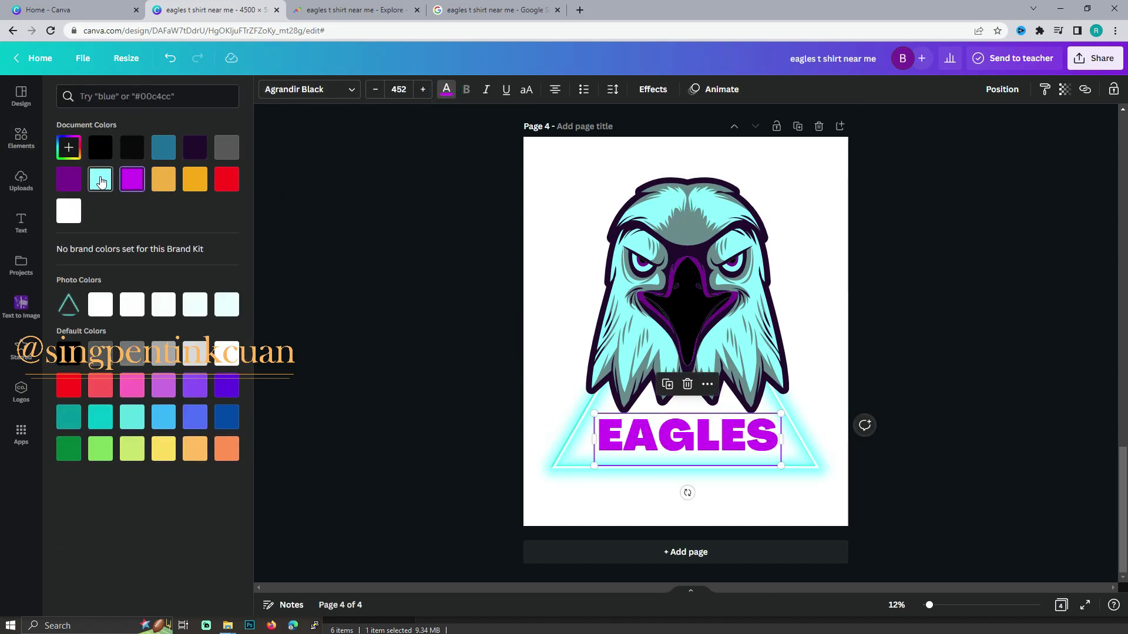
left_click(101, 182)
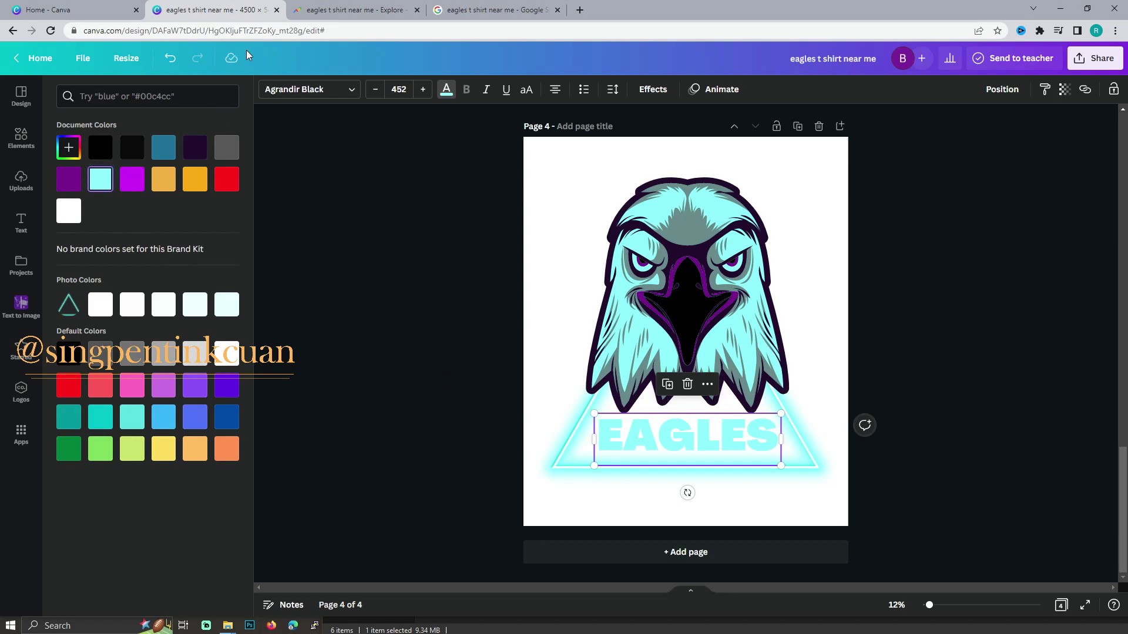
left_click(648, 88)
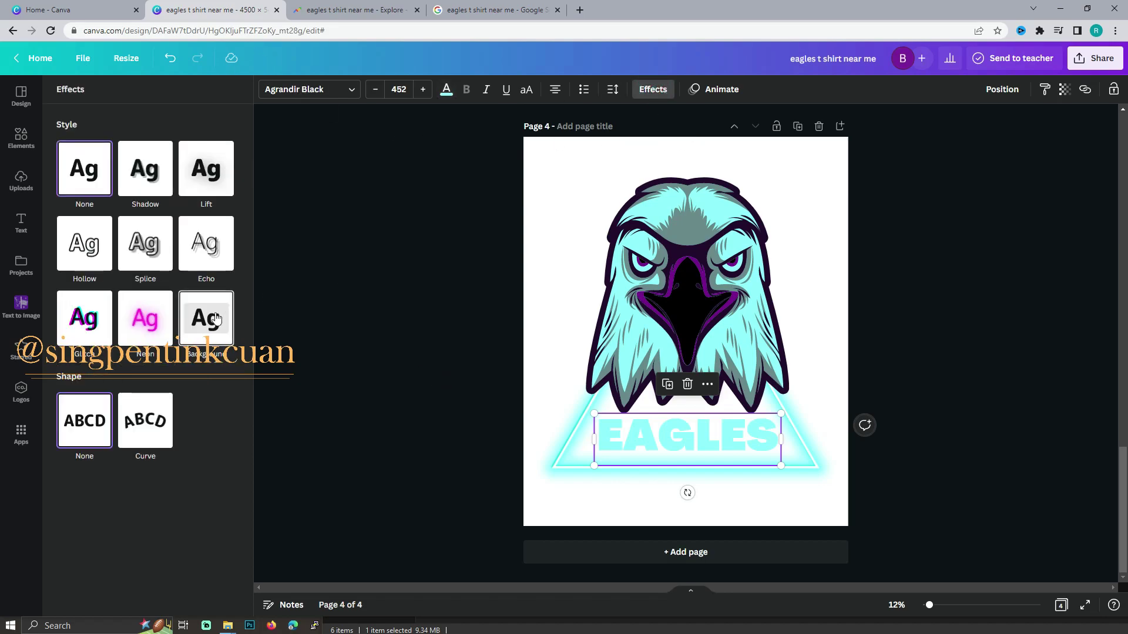
left_click(141, 333)
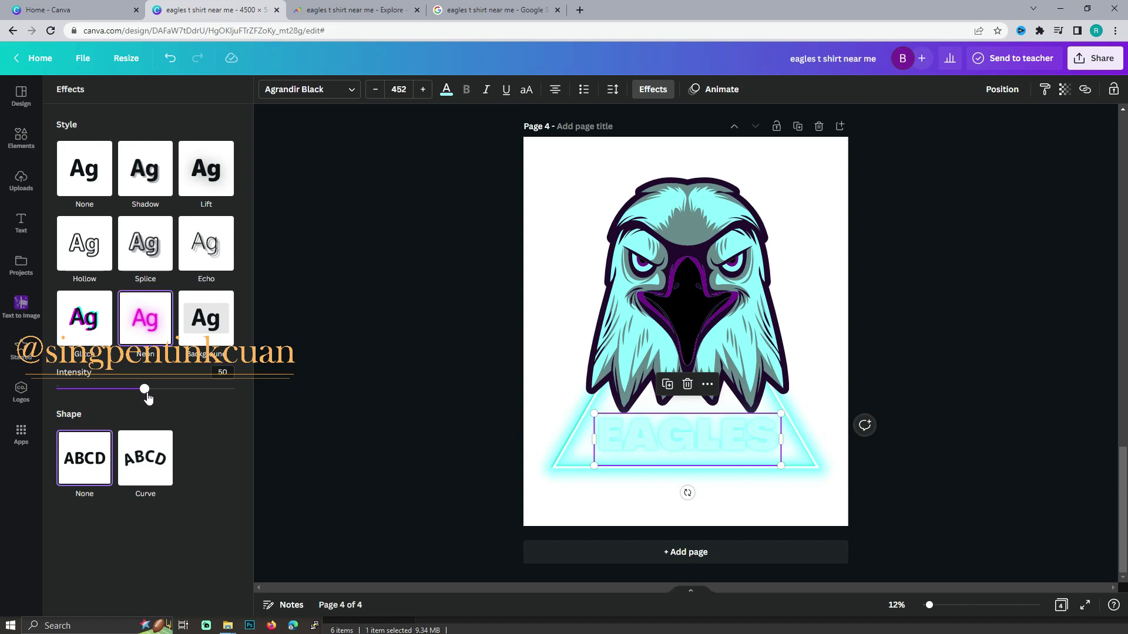
left_click_drag(147, 398, 288, 405)
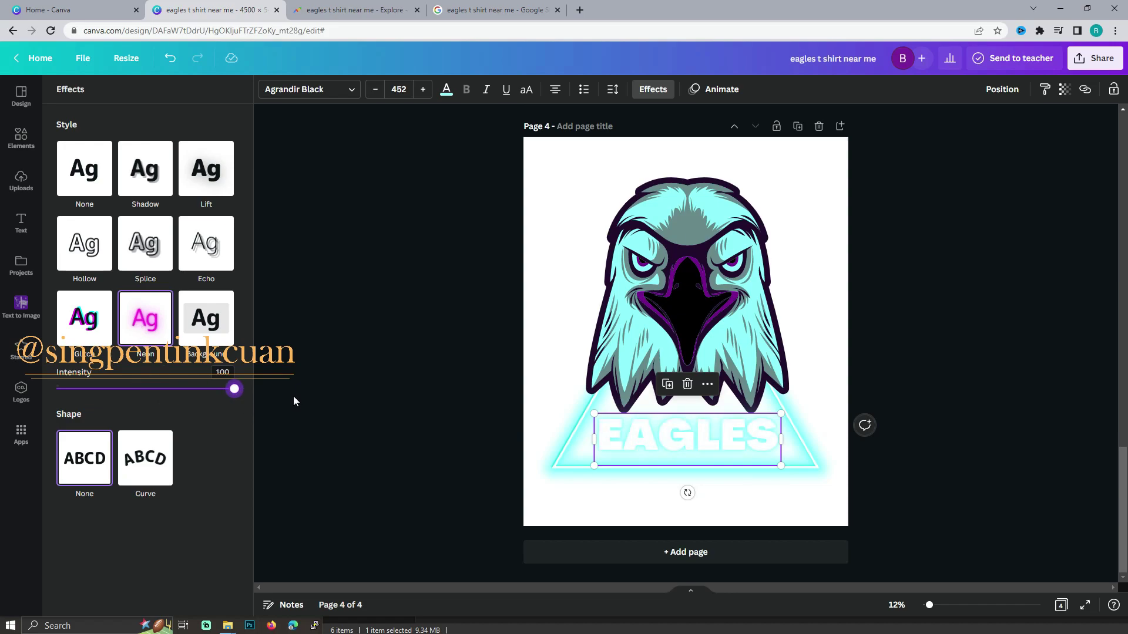
left_click(364, 389)
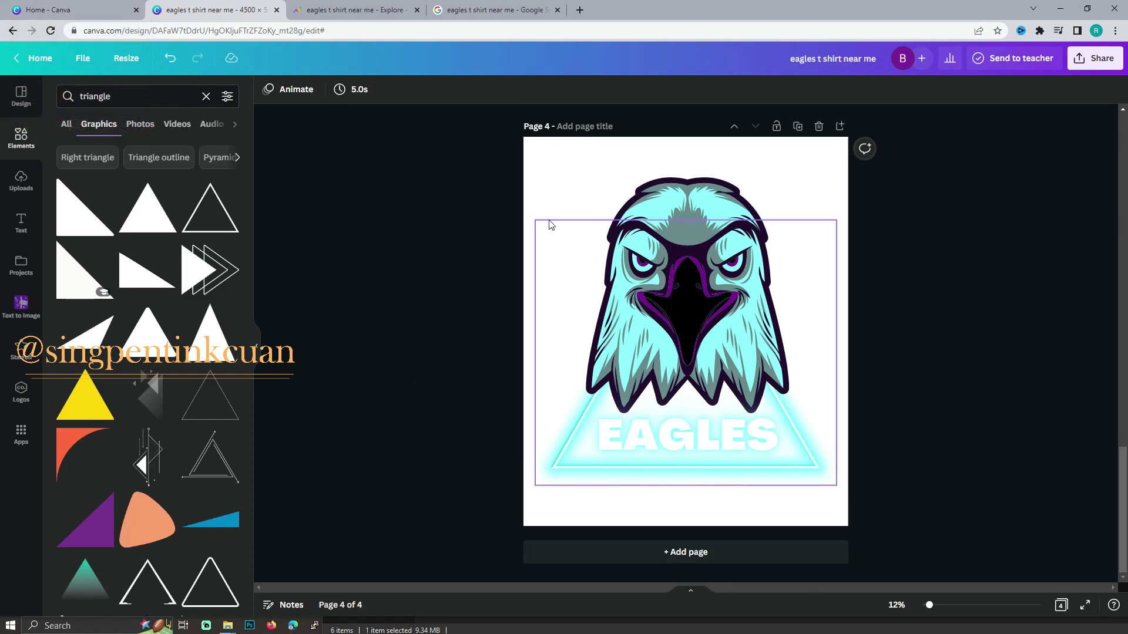
Make page 4's background black.
left_click(530, 162)
left_click(267, 89)
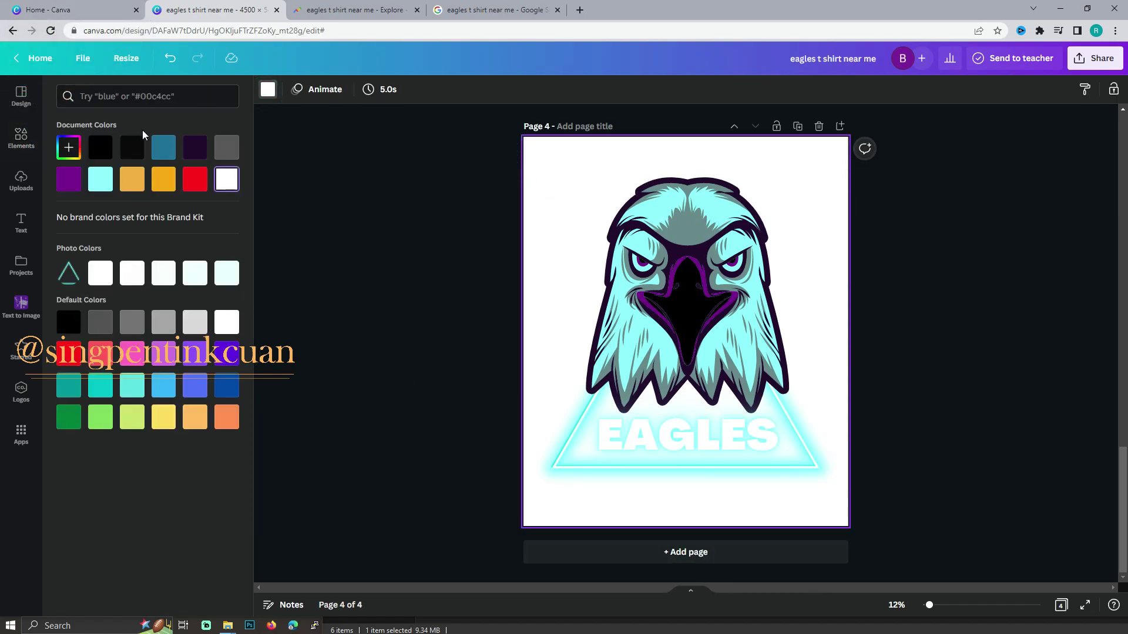
left_click(108, 150)
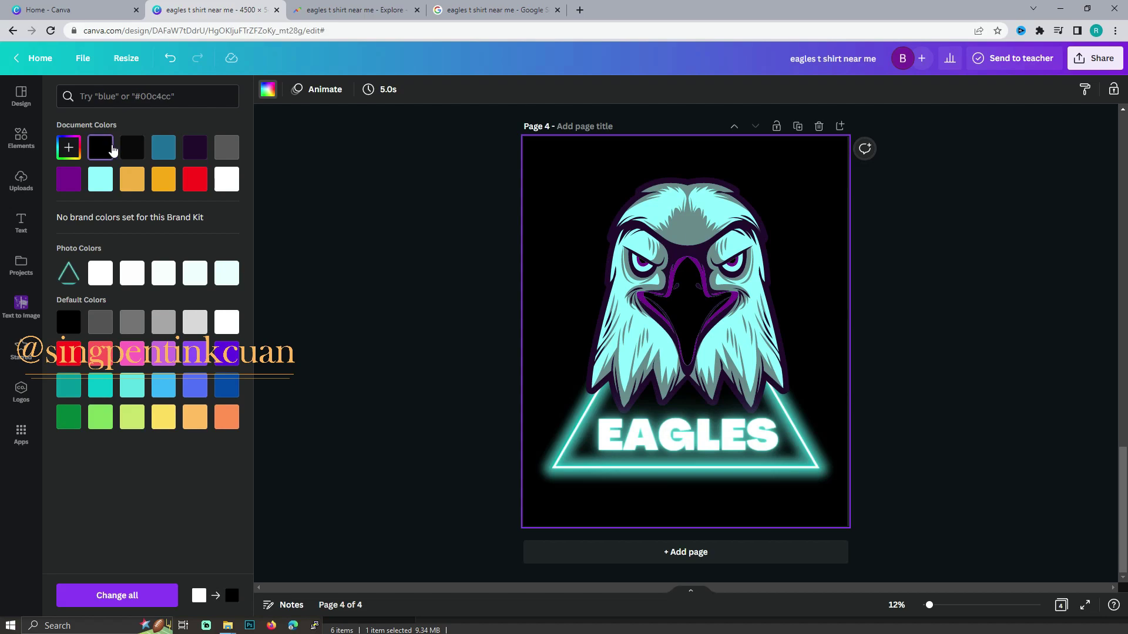
Shrink the EAGLES lettering to size 382 inside the glowing triangle.
left_click(744, 446)
left_click_drag(592, 466, 609, 461)
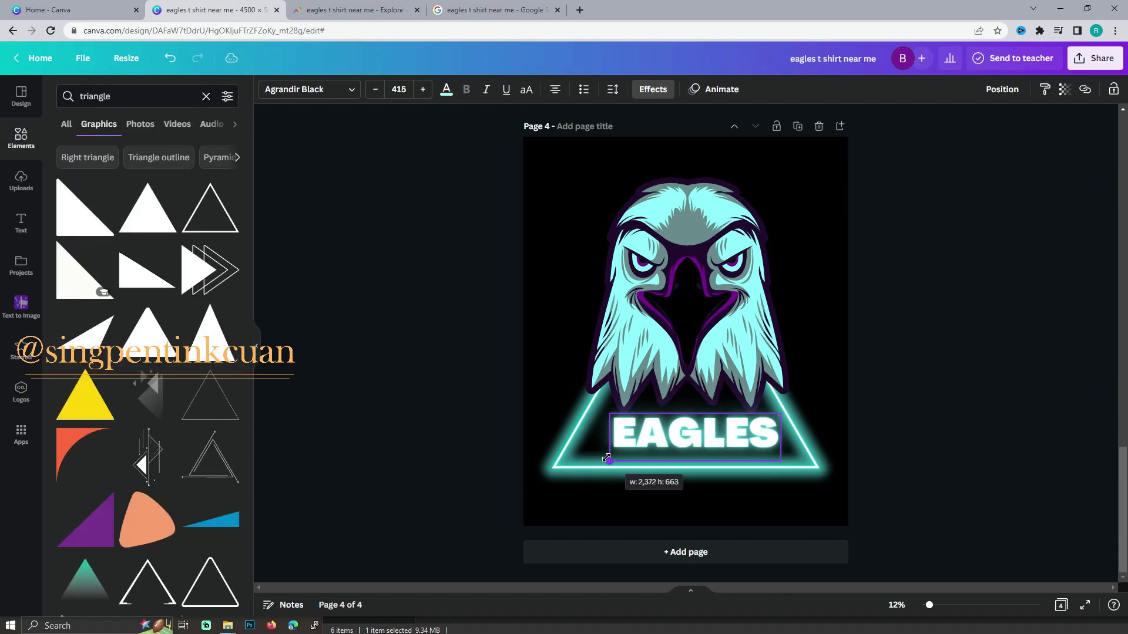
left_click_drag(781, 412, 767, 415)
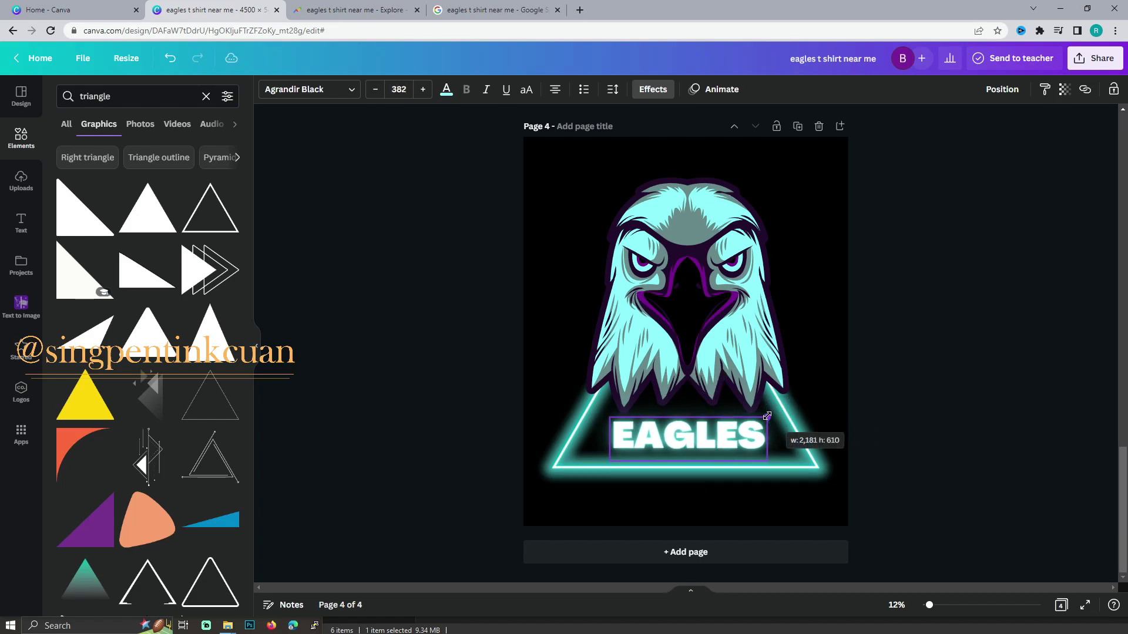
left_click(956, 421)
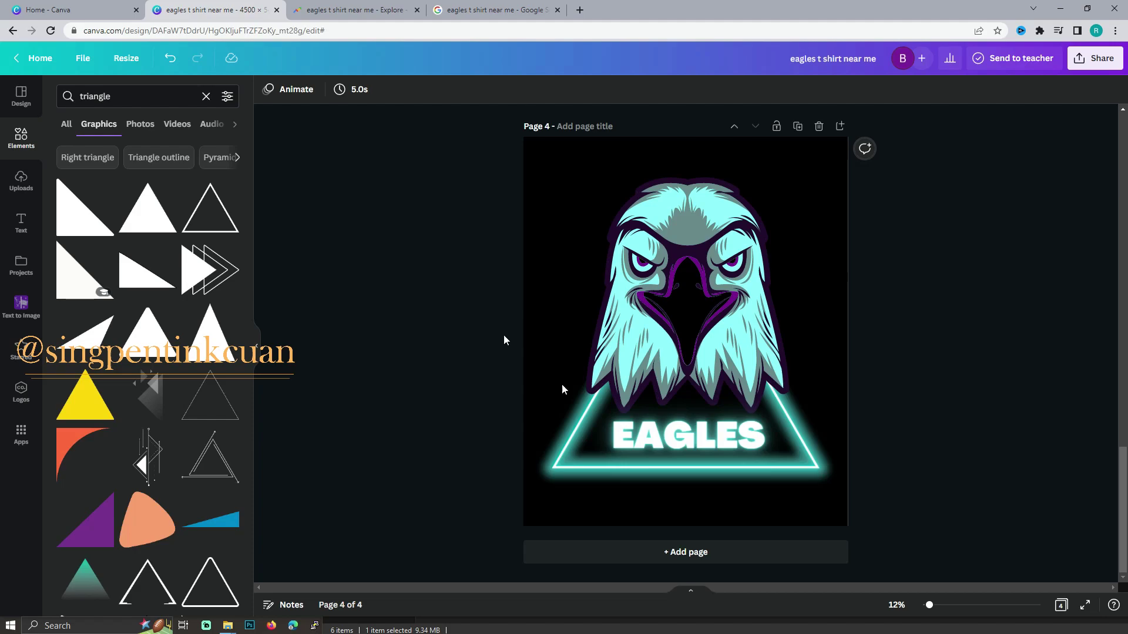
Add a fifth page and place an enlarged blue three-part triangle graphic on it.
left_click(793, 557)
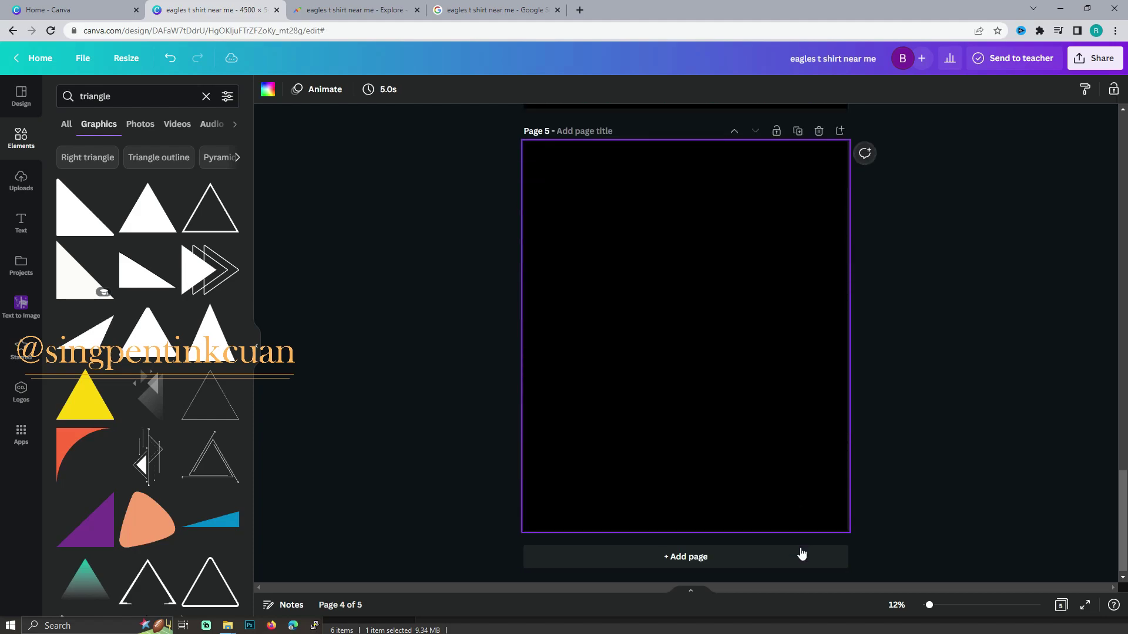
scroll(199, 425, "down", 1)
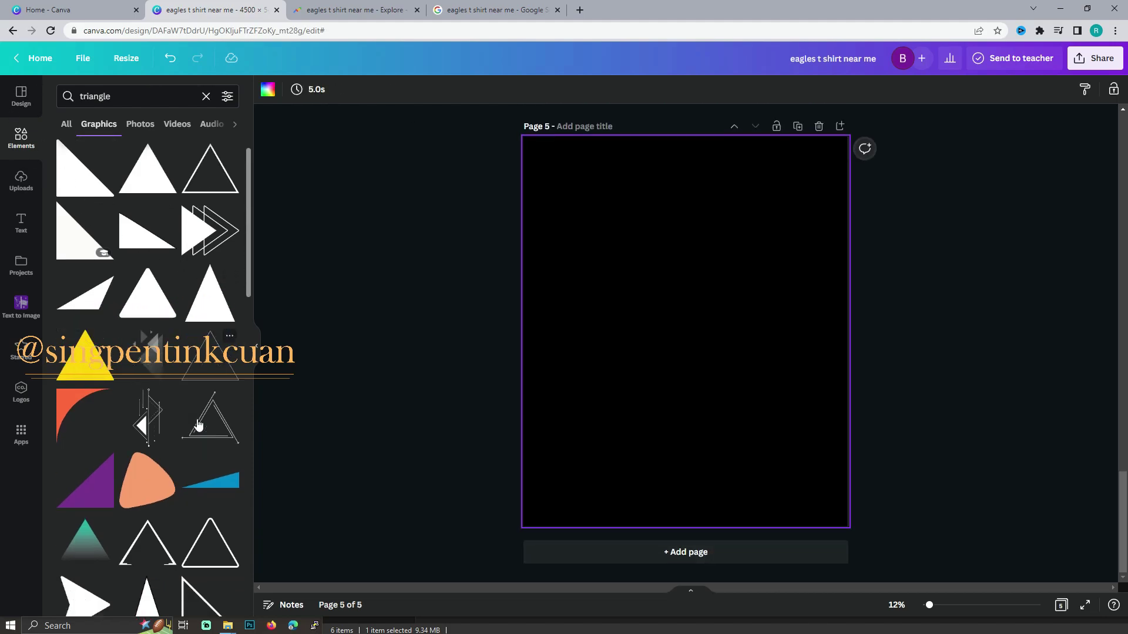
scroll(198, 425, "down", 5)
scroll(141, 364, "down", 3)
scroll(100, 303, "down", 2)
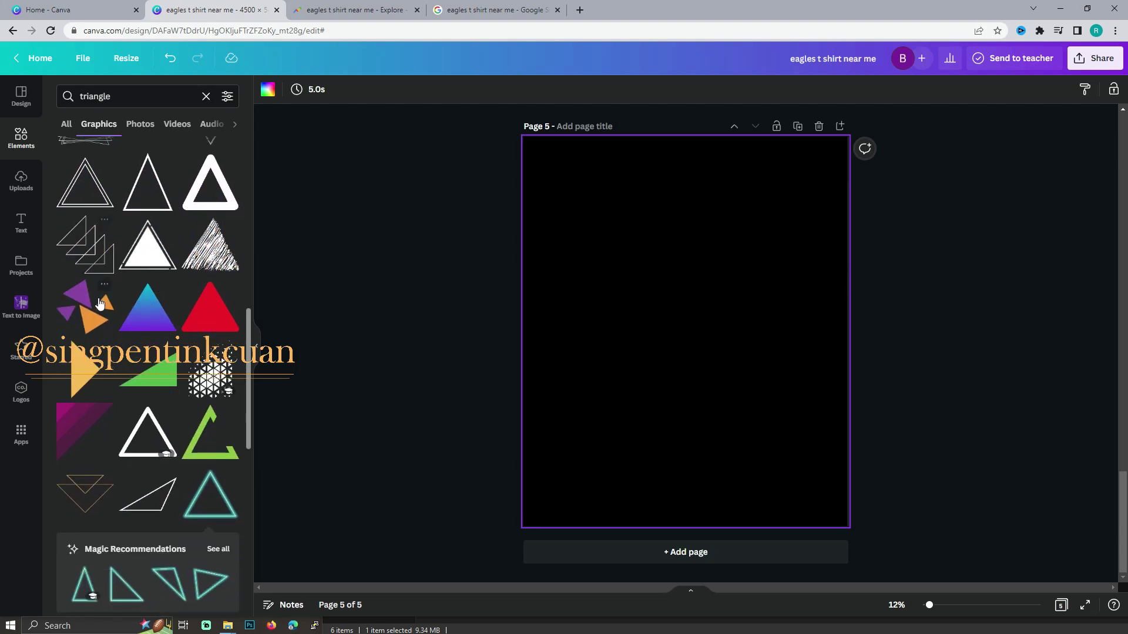
scroll(100, 306, "down", 3)
scroll(99, 315, "down", 3)
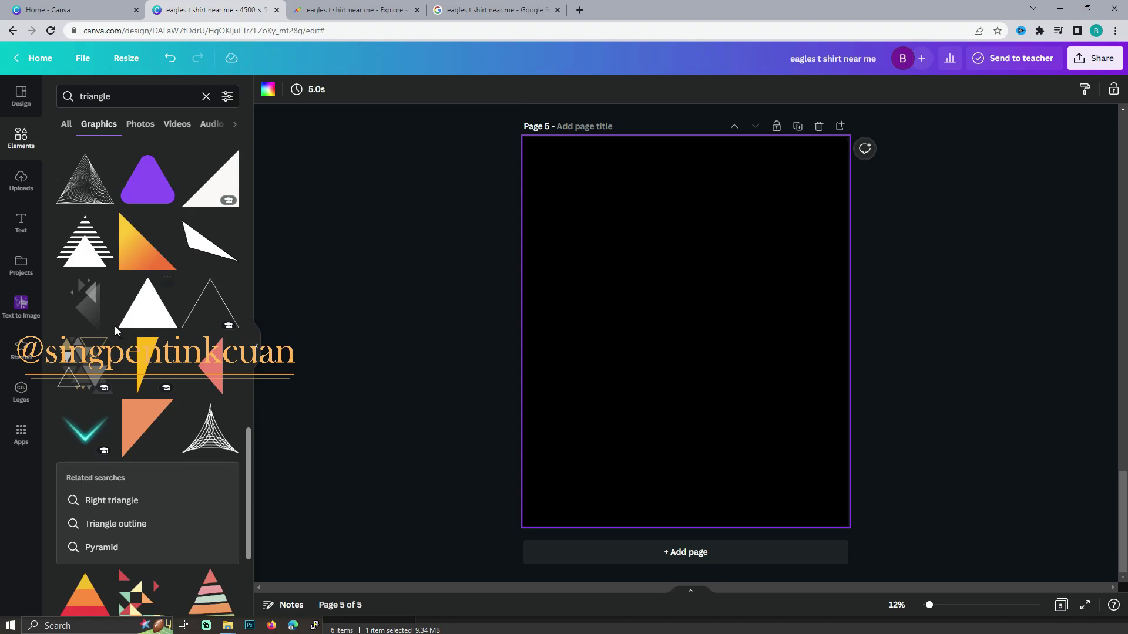
scroll(102, 393, "down", 3)
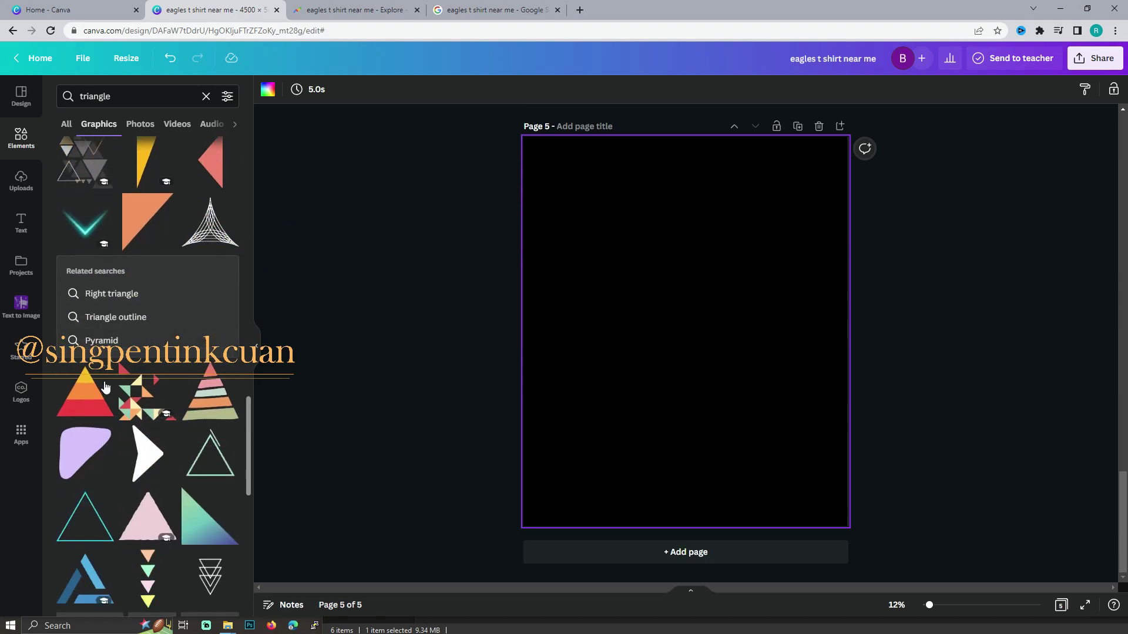
scroll(109, 352, "down", 3)
scroll(114, 323, "down", 2)
left_click(113, 310)
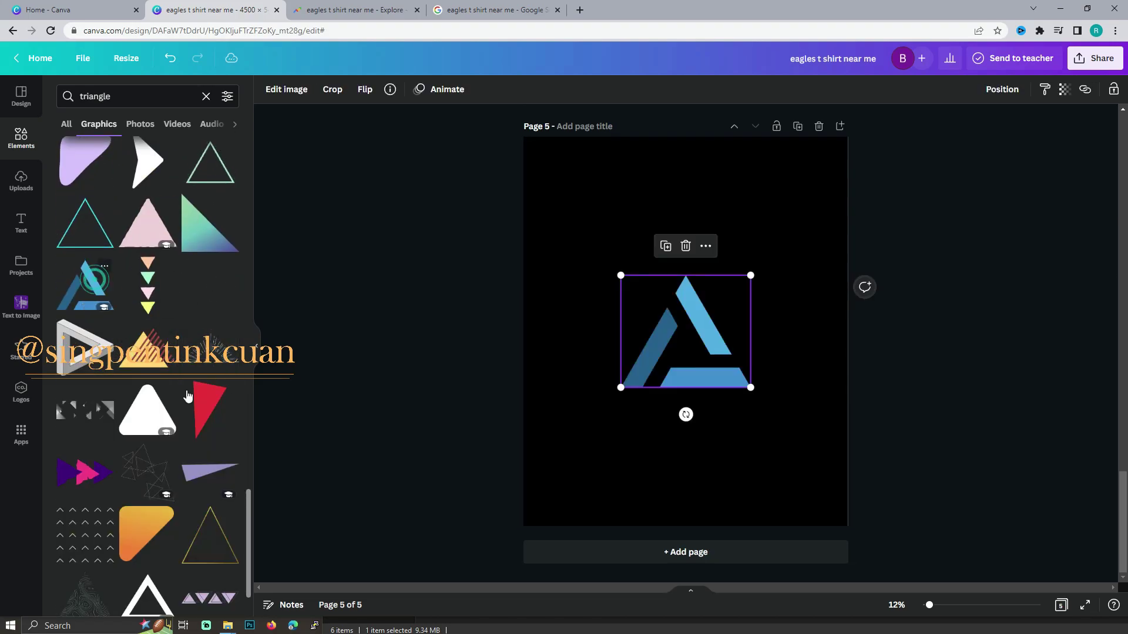
mouse_move(753, 388)
left_mouse_down()
mouse_move(825, 474)
mouse_move(812, 442)
left_mouse_up()
left_click(22, 141)
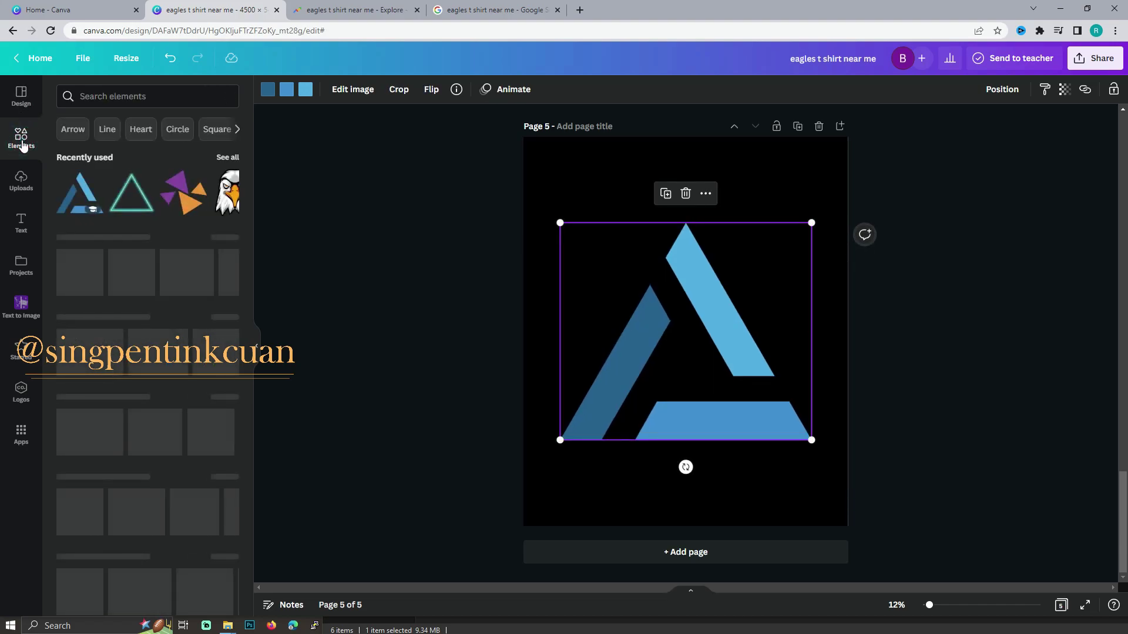
left_click(125, 99)
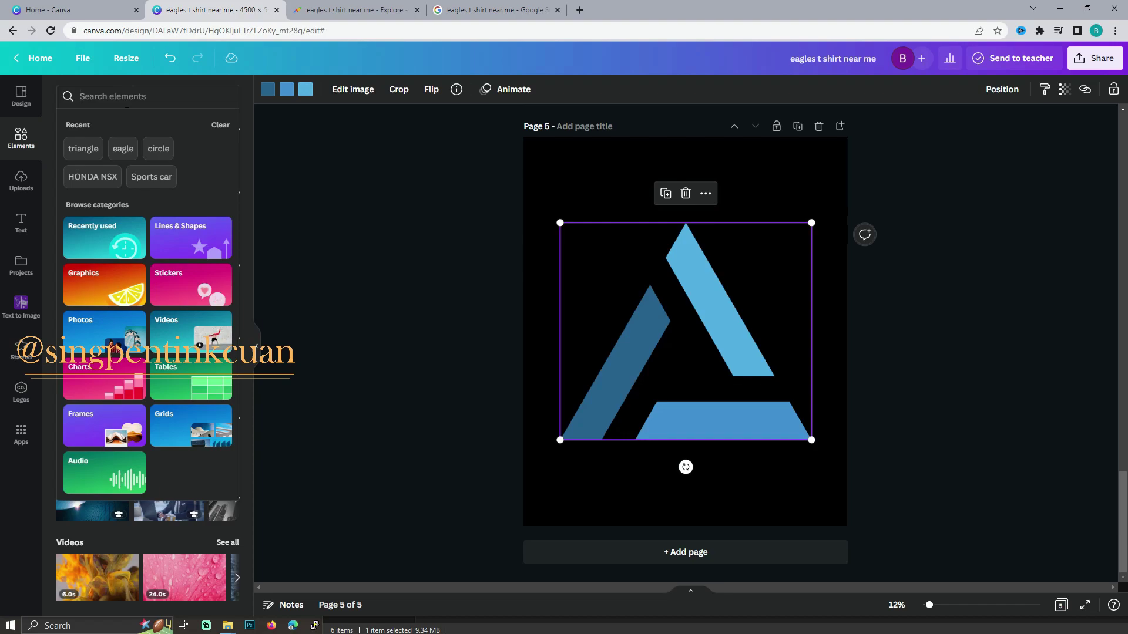
Search Elements for 'eagle' and scroll through all eagle graphics to find a tribal head.
type("ea")
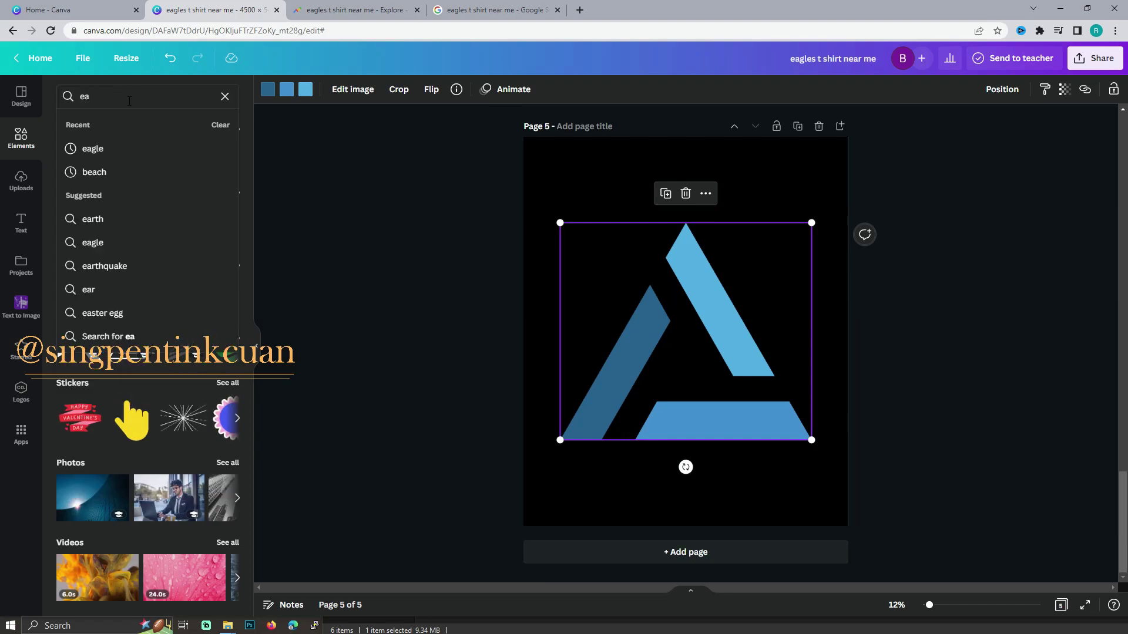
left_click(116, 149)
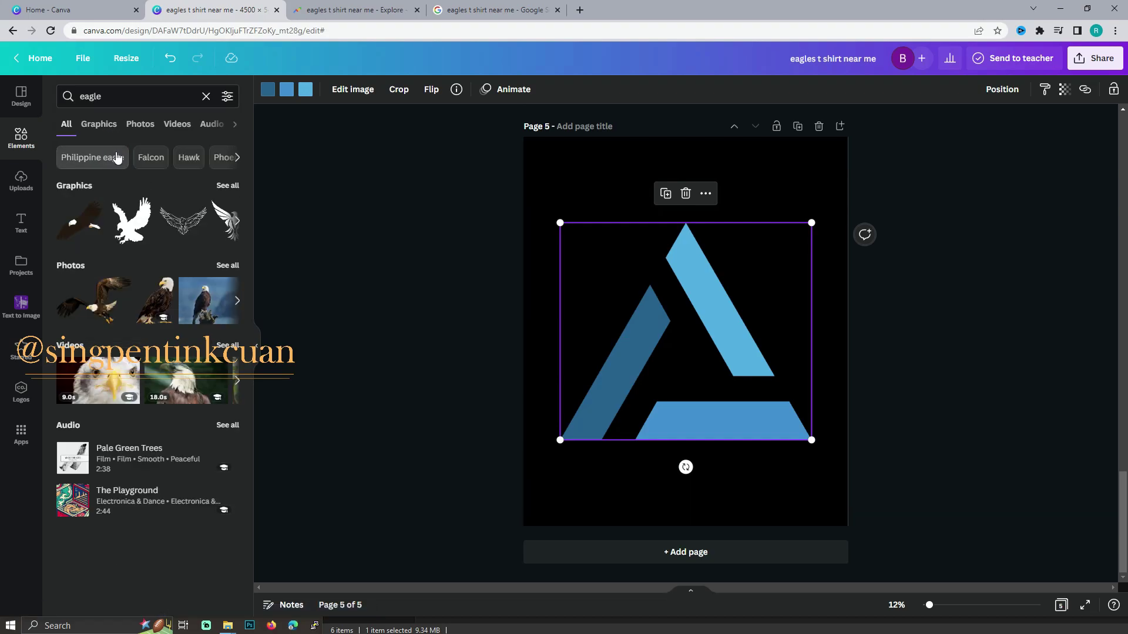
left_click(227, 185)
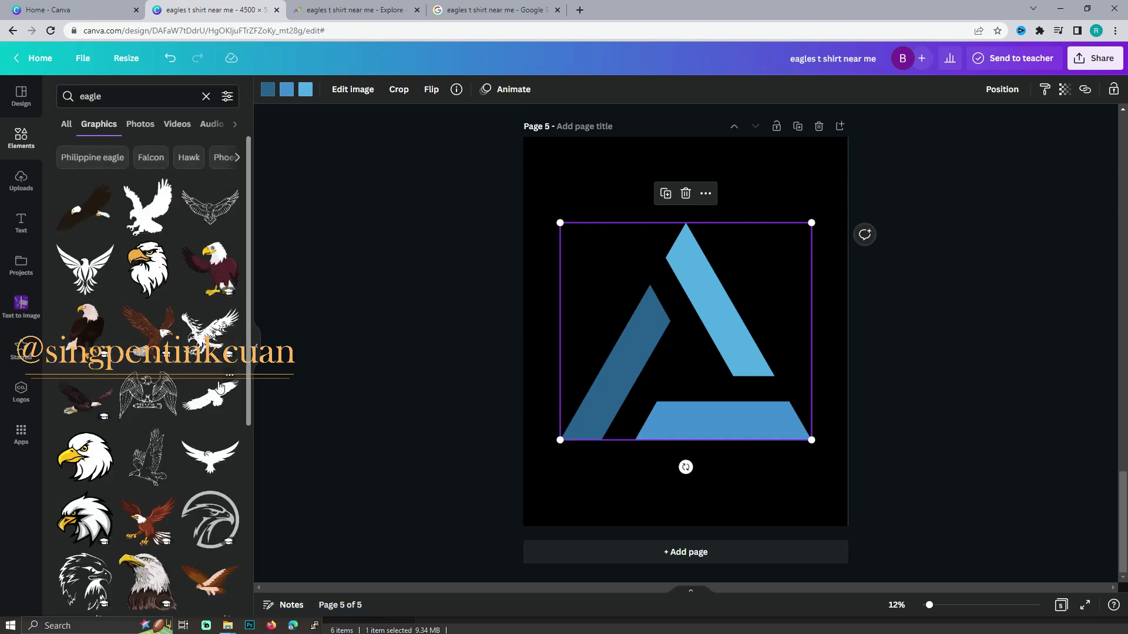
scroll(186, 386, "down", 2)
scroll(186, 385, "down", 2)
scroll(159, 370, "down", 2)
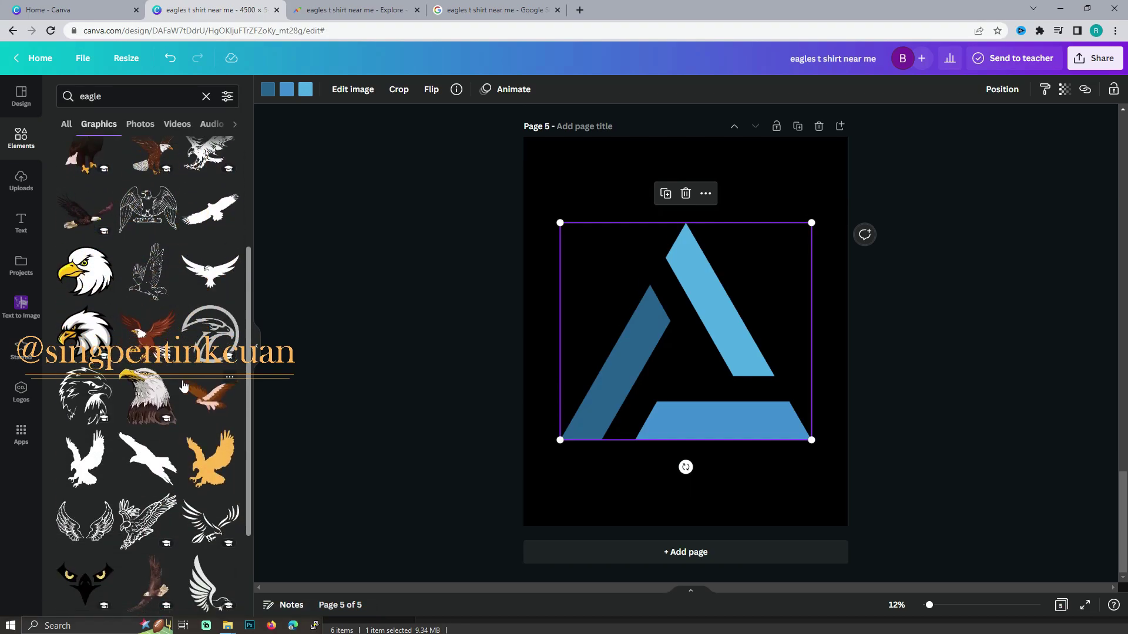
scroll(157, 352, "down", 2)
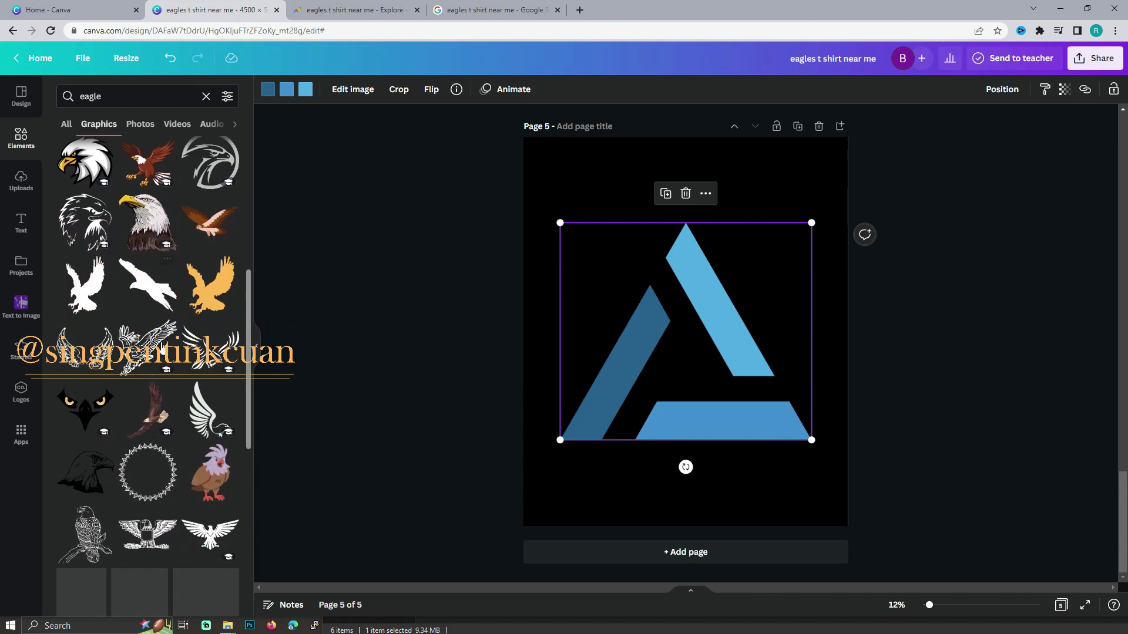
scroll(158, 353, "down", 2)
scroll(158, 353, "down", 2)
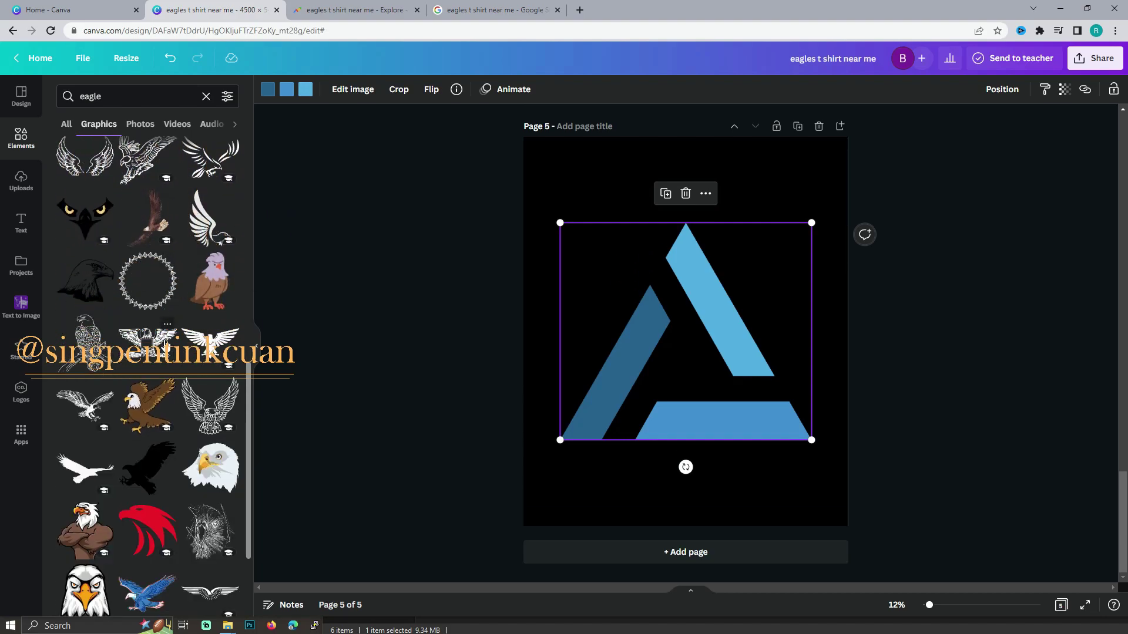
scroll(166, 340, "down", 2)
scroll(166, 343, "down", 3)
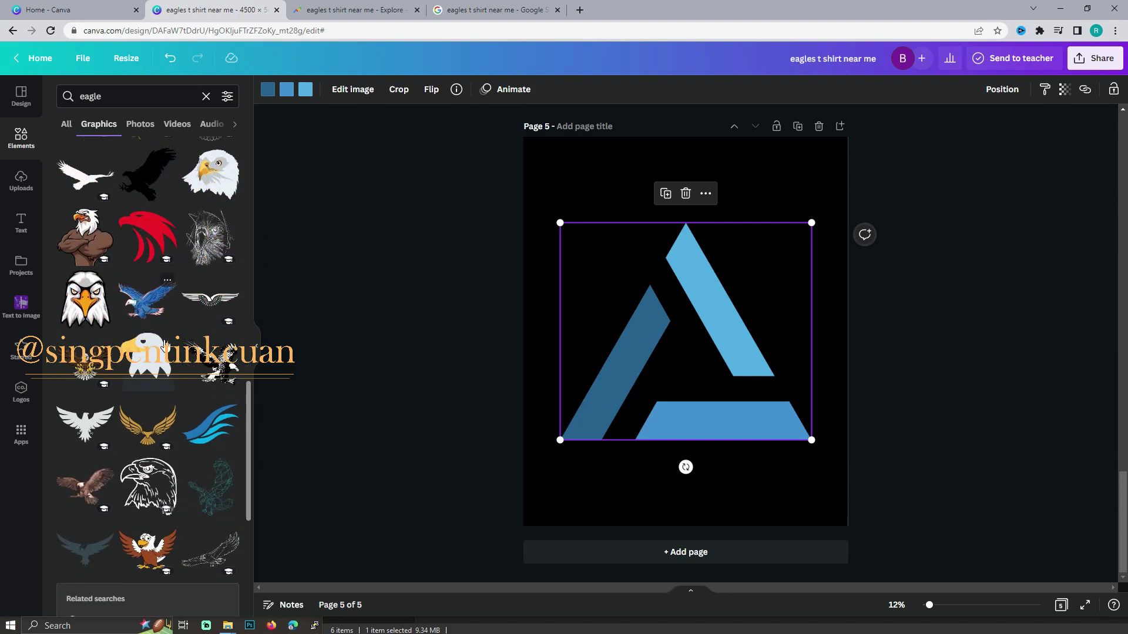
scroll(166, 346, "down", 1)
scroll(169, 349, "down", 1)
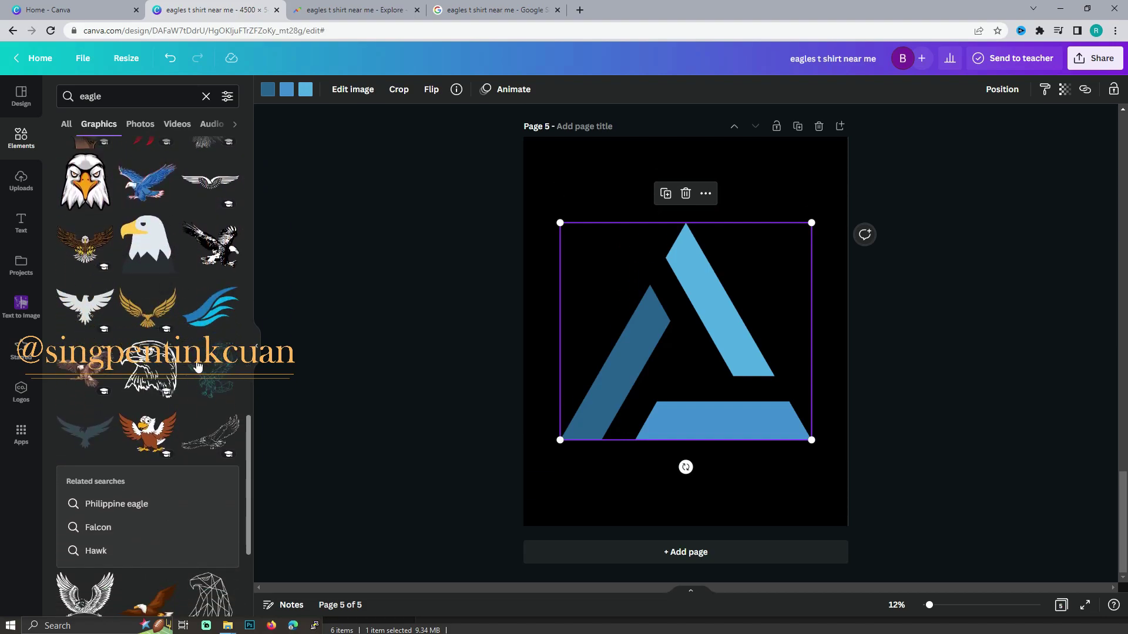
scroll(201, 346, "down", 2)
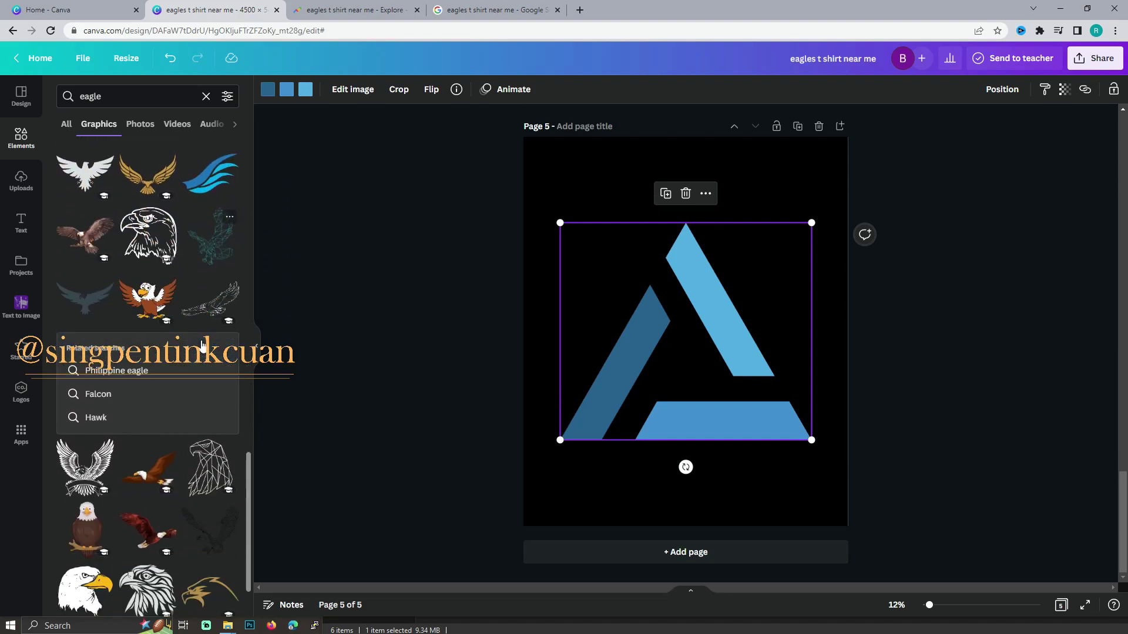
scroll(194, 342, "down", 1)
scroll(182, 339, "down", 4)
Add the tribal eagle head, enlarge it and move it up over the triangle.
left_click(174, 336)
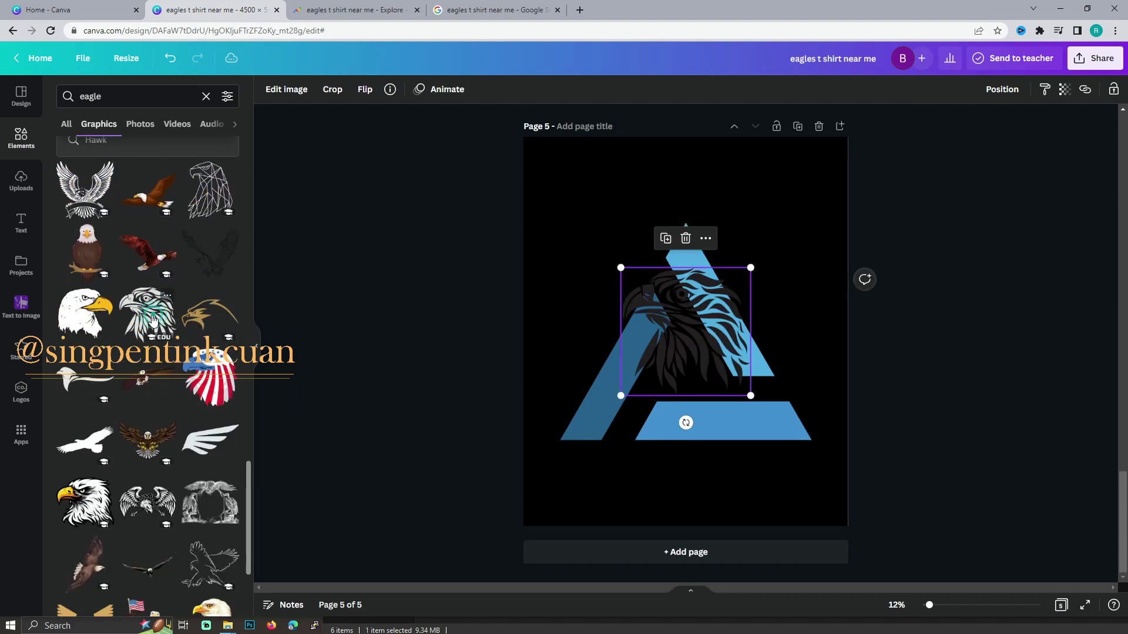
left_click(267, 89)
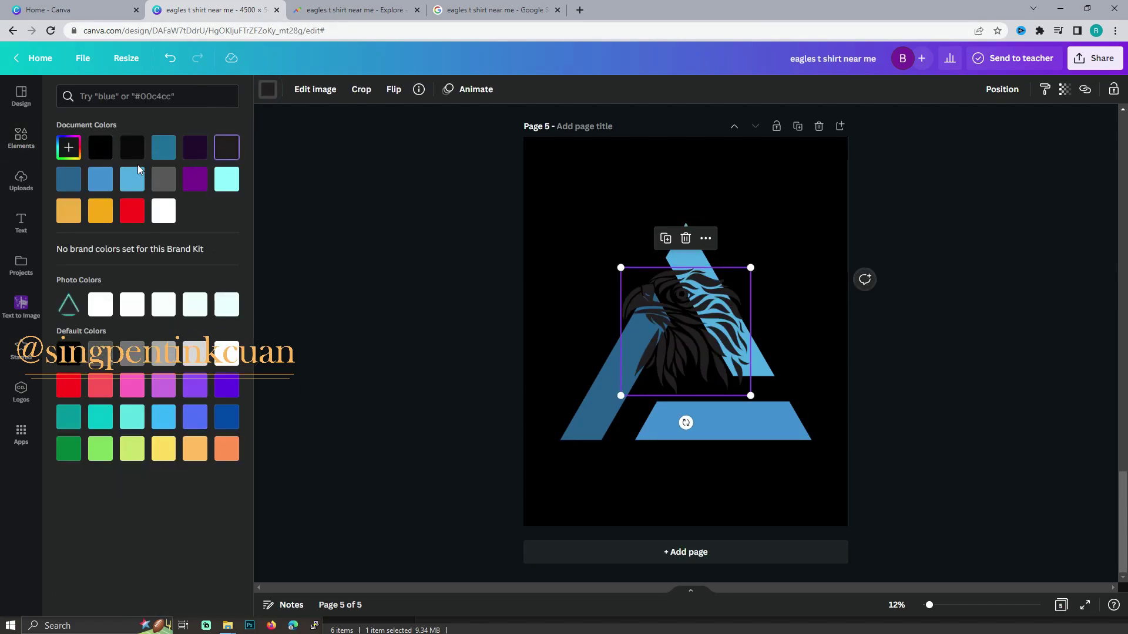
left_click(97, 179)
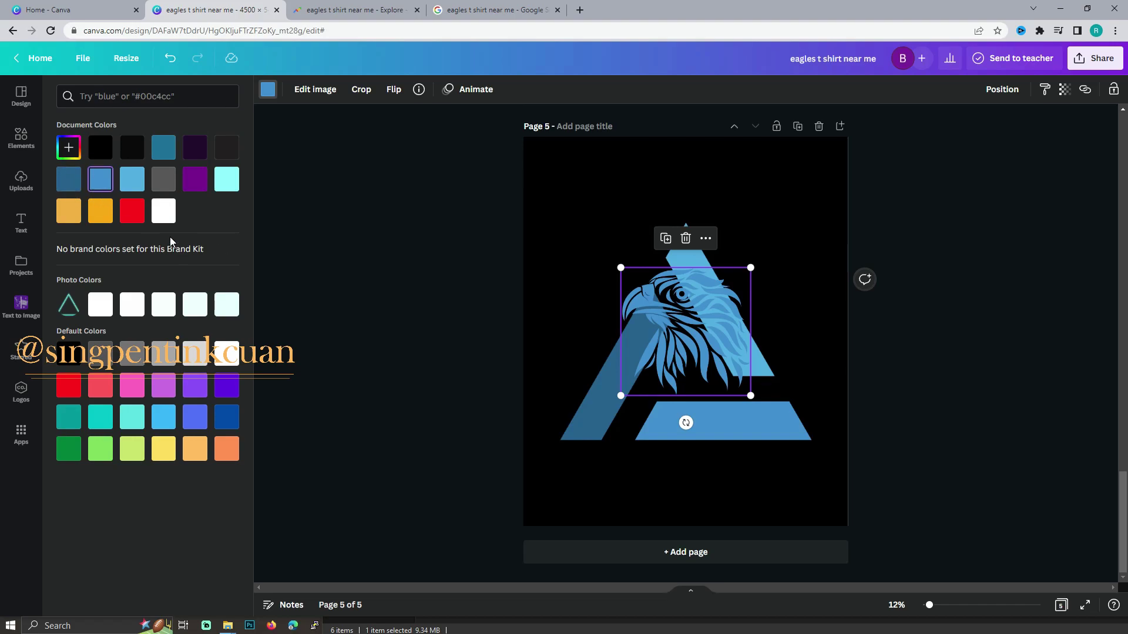
left_click(164, 211)
left_click_drag(684, 341, 680, 366)
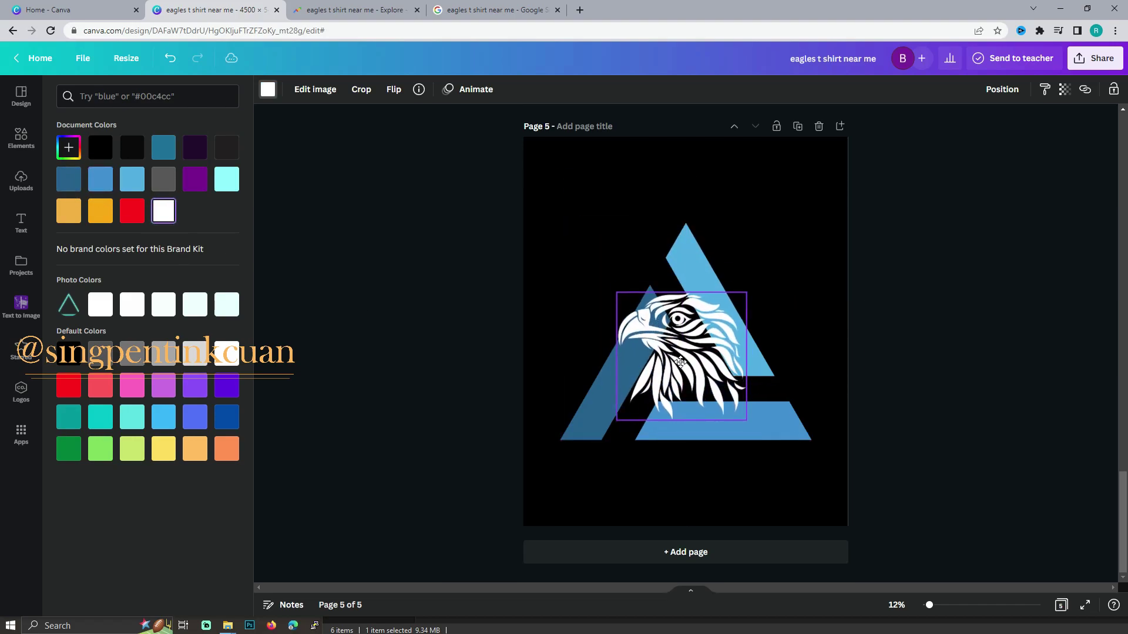
left_click_drag(746, 421, 830, 516)
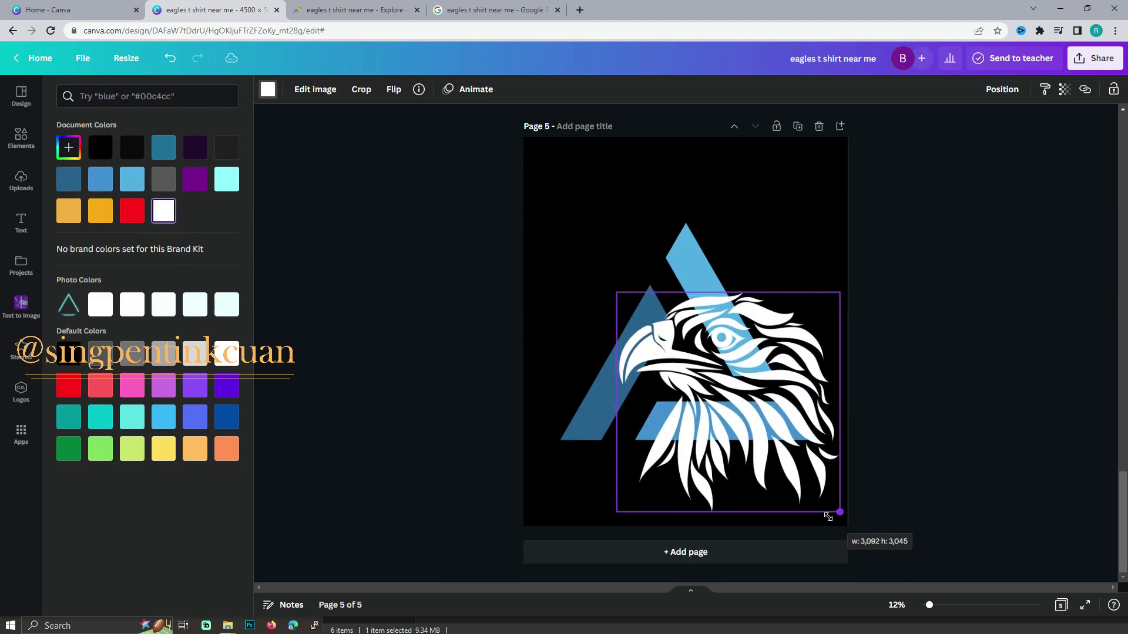
mouse_move(757, 383)
left_mouse_down()
mouse_move(675, 248)
mouse_move(714, 278)
left_mouse_up()
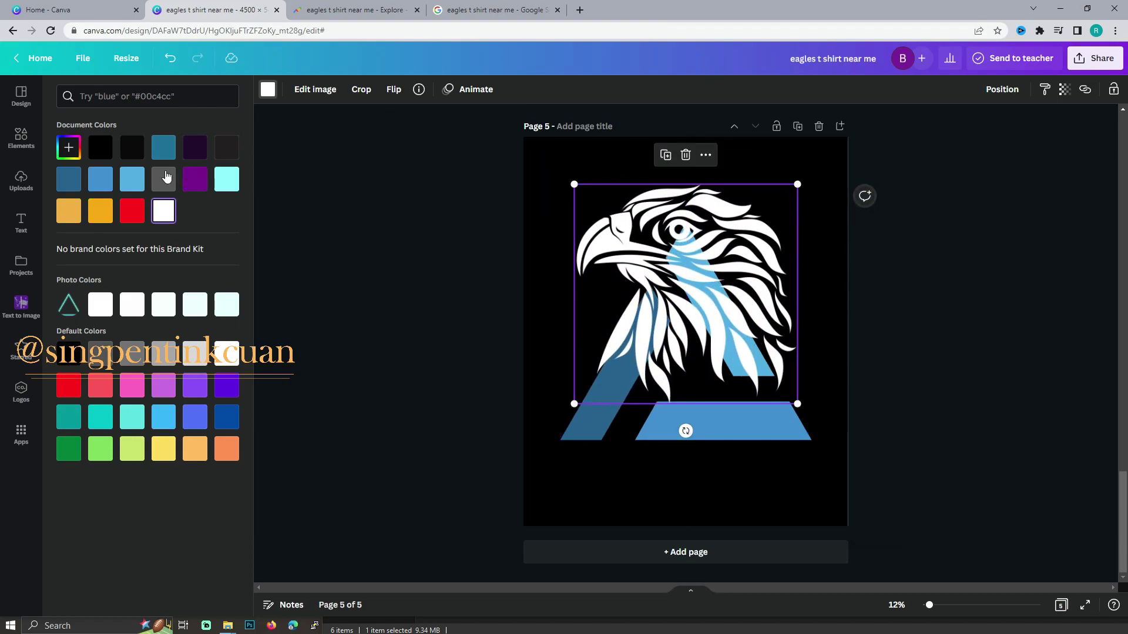
Recolour the eagle light blue #5AABF1, sampled from the trapezoid and lightened.
left_click(69, 148)
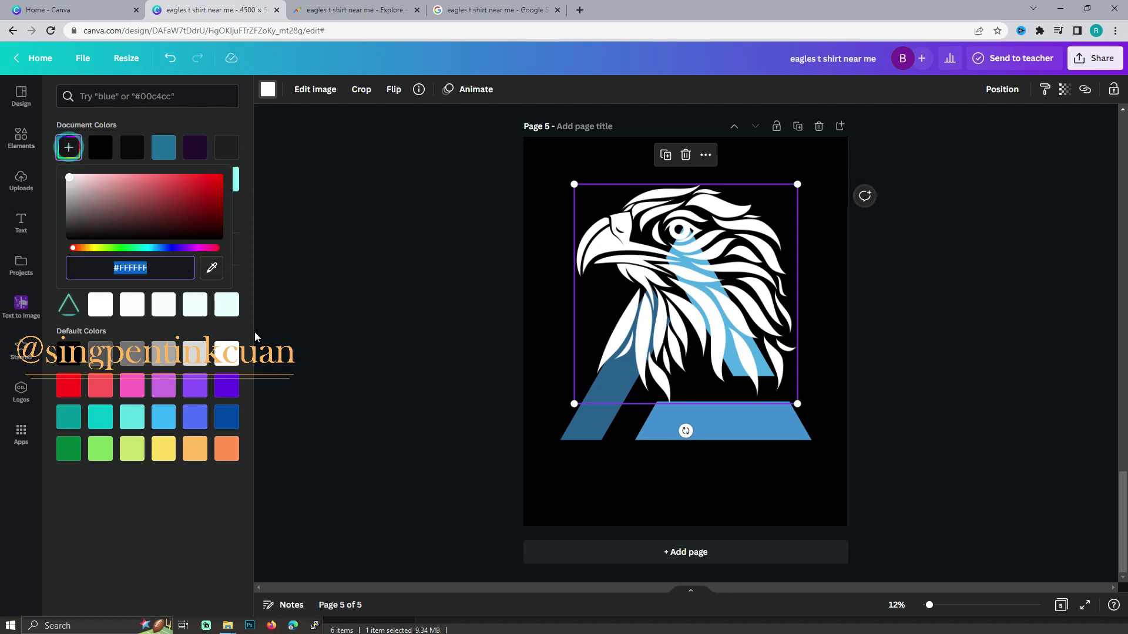
left_click(213, 269)
left_click(785, 429)
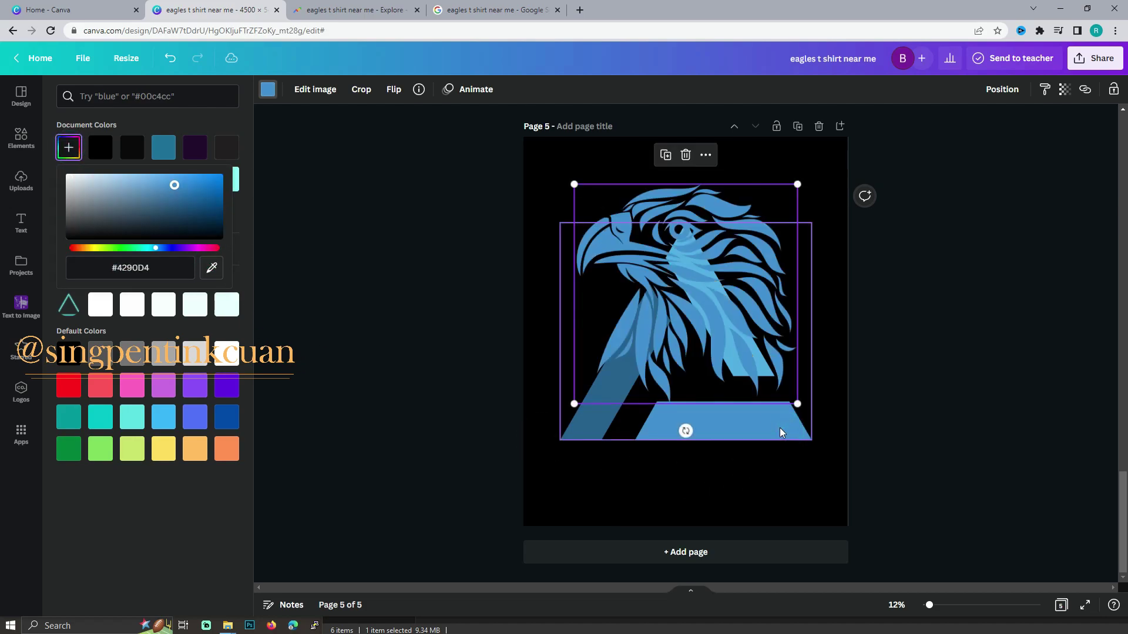
left_click_drag(175, 183, 164, 177)
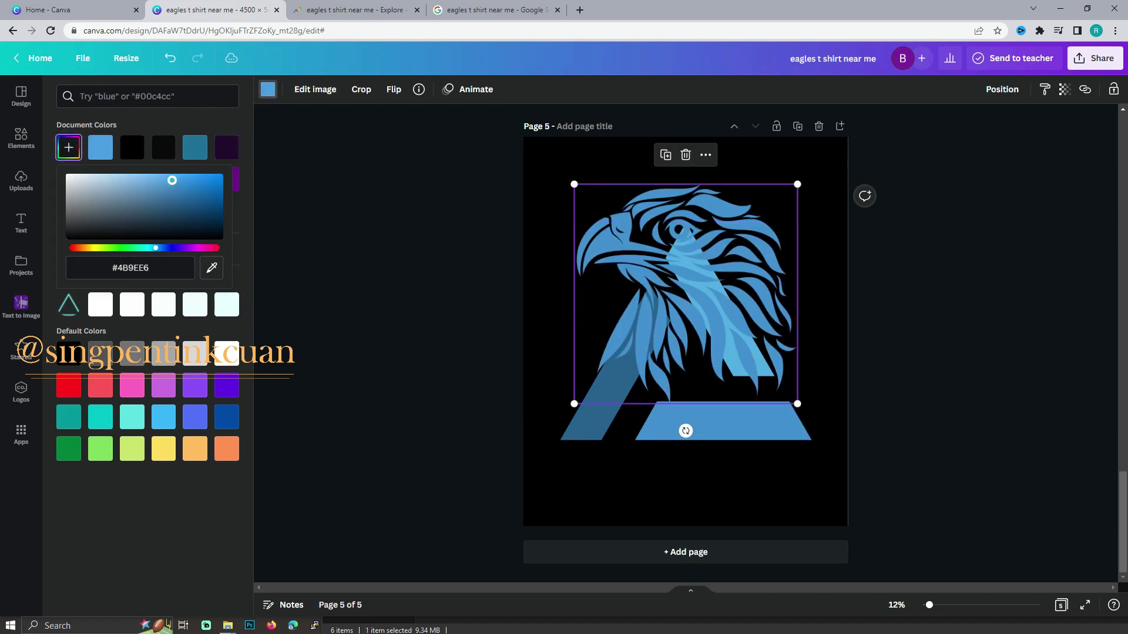
left_click(761, 435)
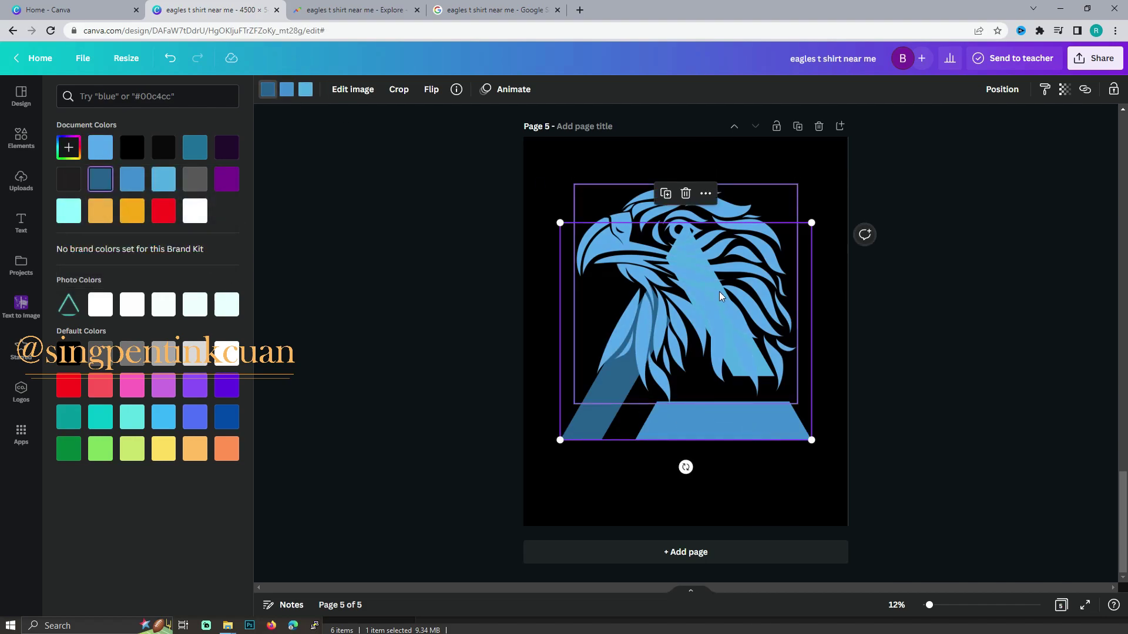
Shrink the blue triangle to a small emblem centred just below the eagle head.
mouse_move(650, 204)
left_mouse_down()
mouse_move(644, 270)
mouse_move(587, 210)
mouse_move(635, 199)
left_mouse_up()
right_click(649, 218)
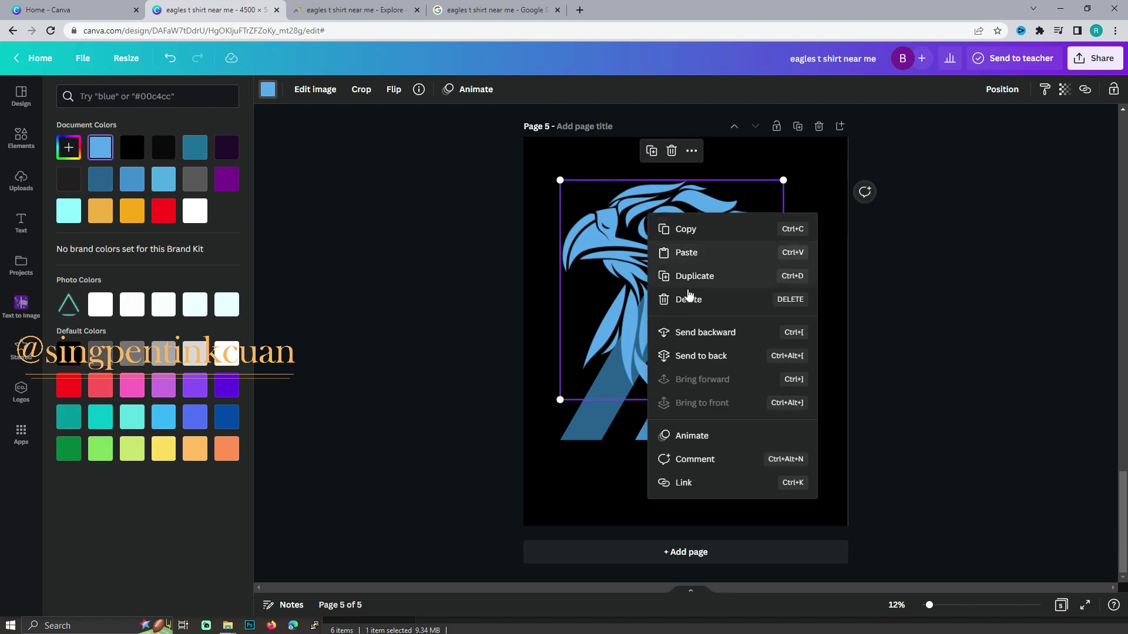
left_click(625, 220)
left_click(605, 432)
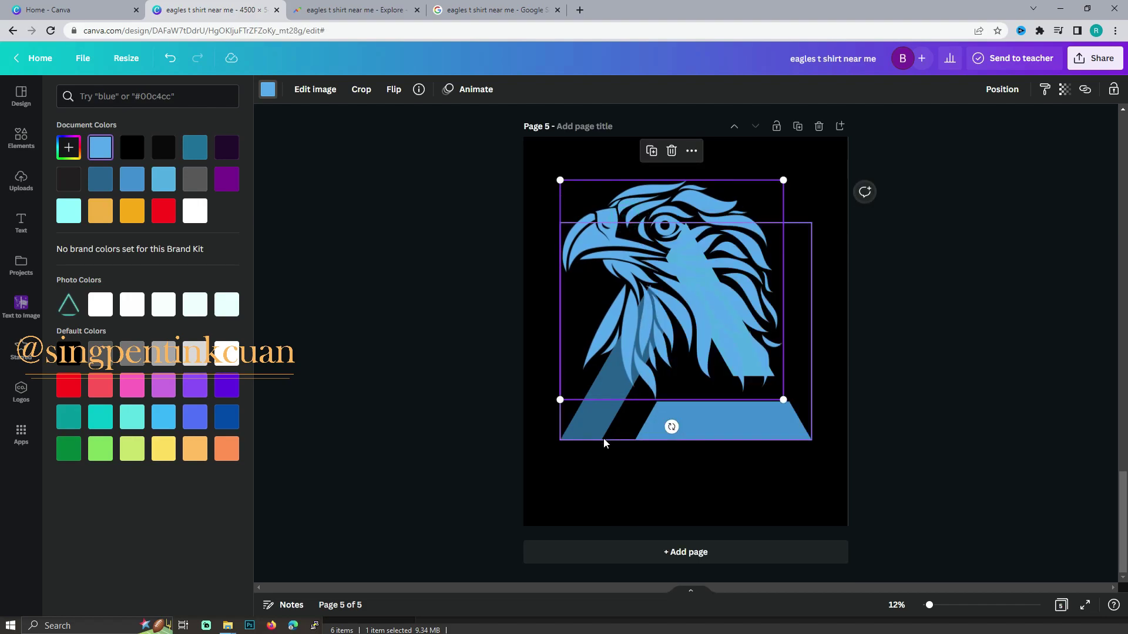
mouse_move(604, 473)
left_mouse_down()
mouse_move(619, 350)
mouse_move(745, 417)
left_mouse_up()
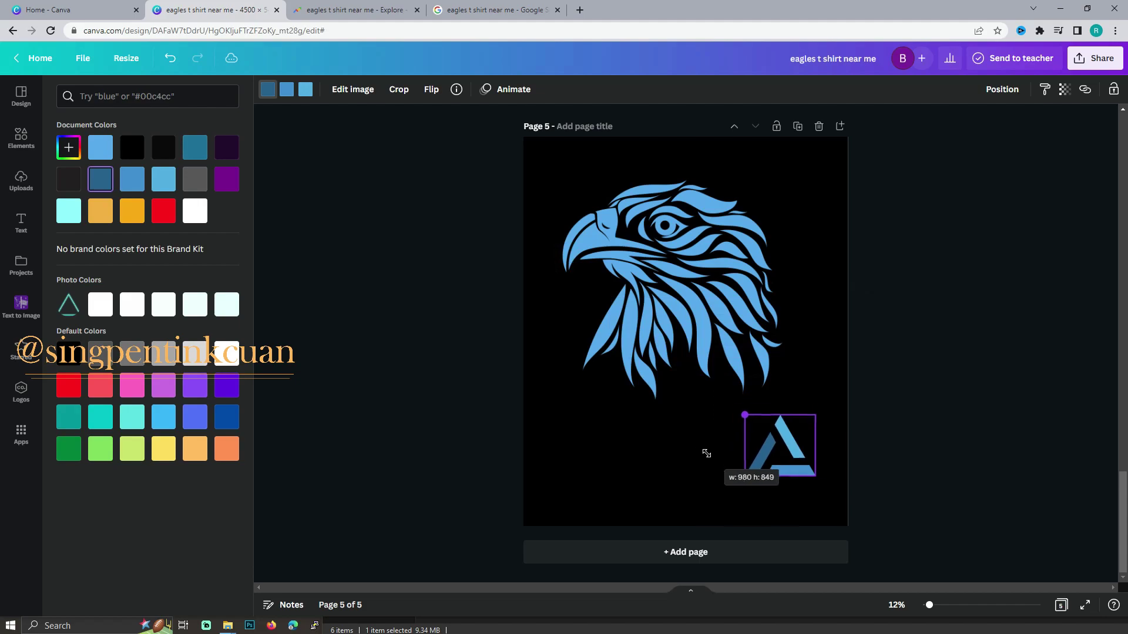
left_click_drag(646, 244, 661, 270)
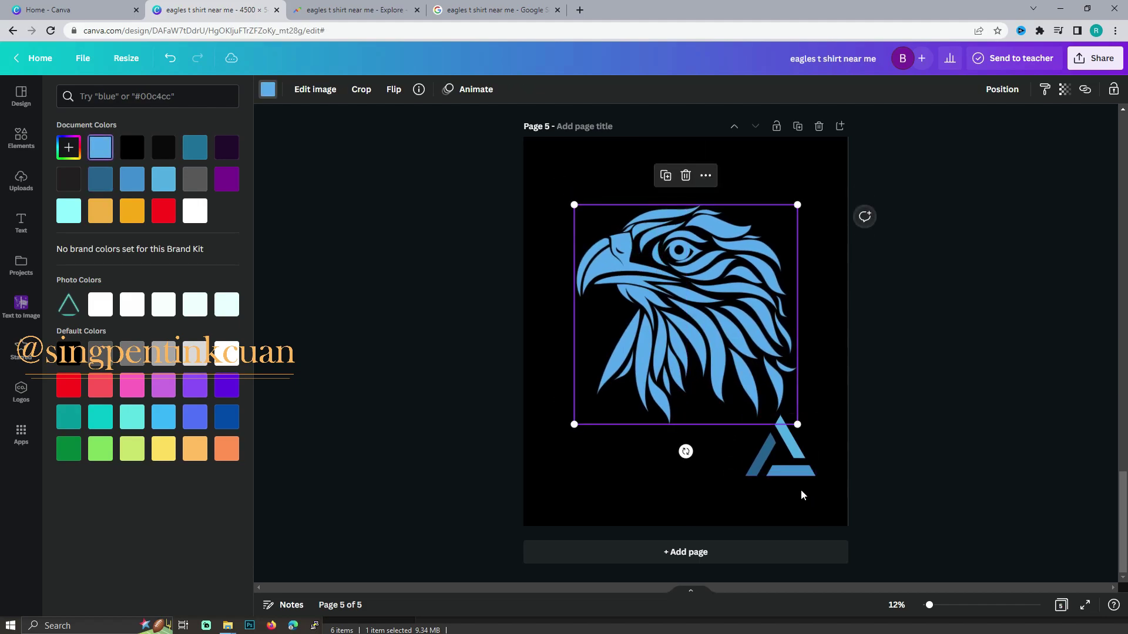
left_click(794, 475)
left_click(883, 470)
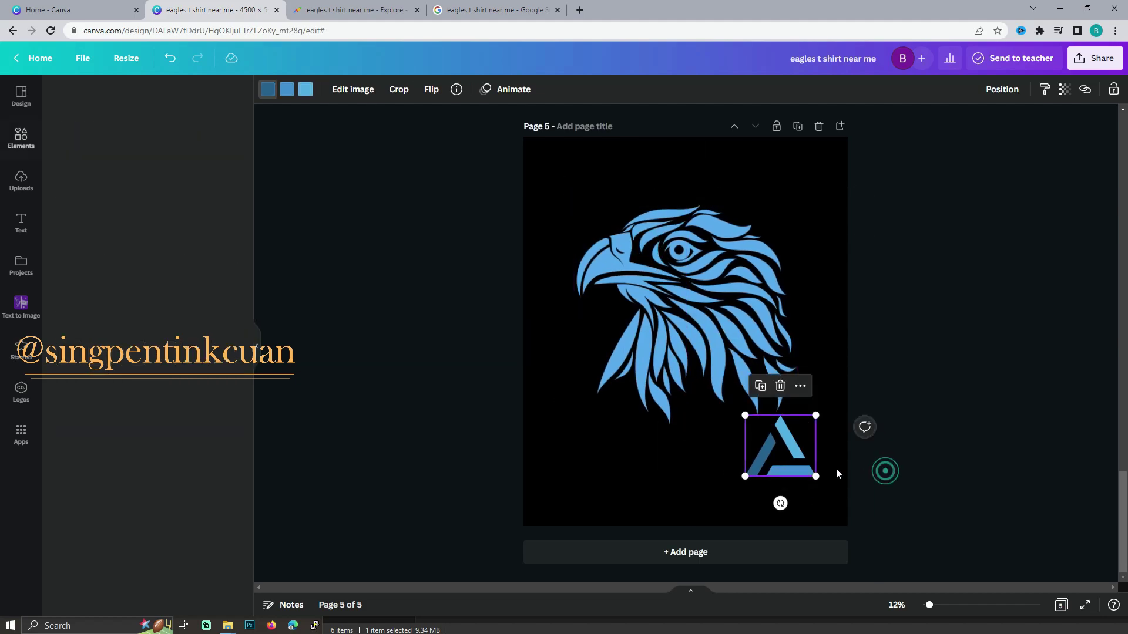
left_click(908, 469)
left_click_drag(802, 459, 715, 441)
left_click(562, 404)
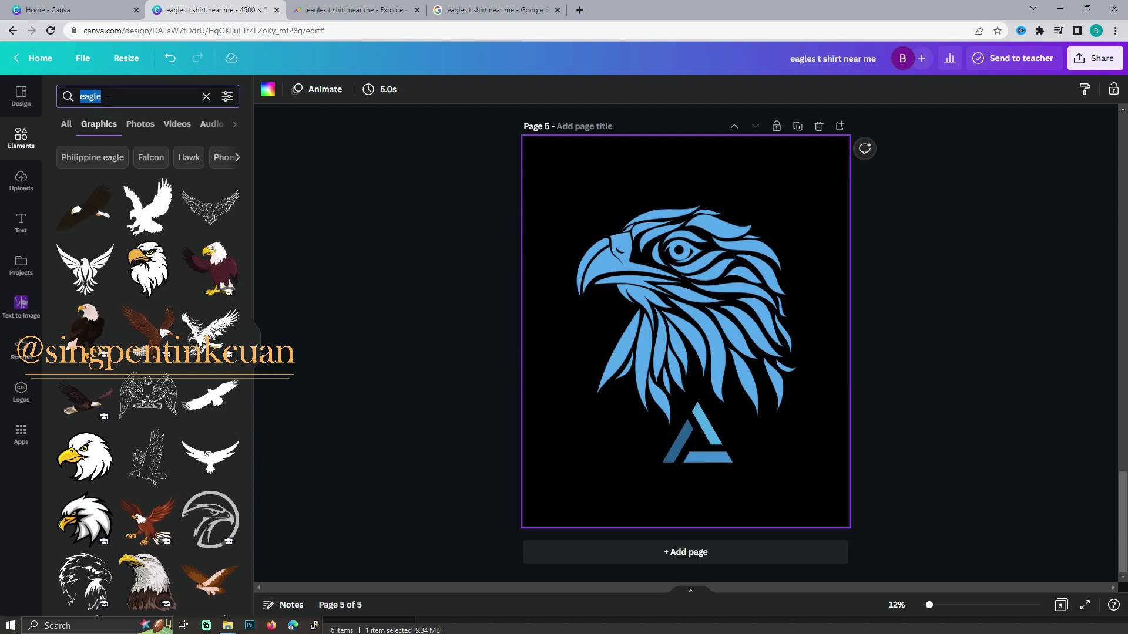
Add a striped letter E graphic coloured with the eagle's light blue.
type("e")
key("Return")
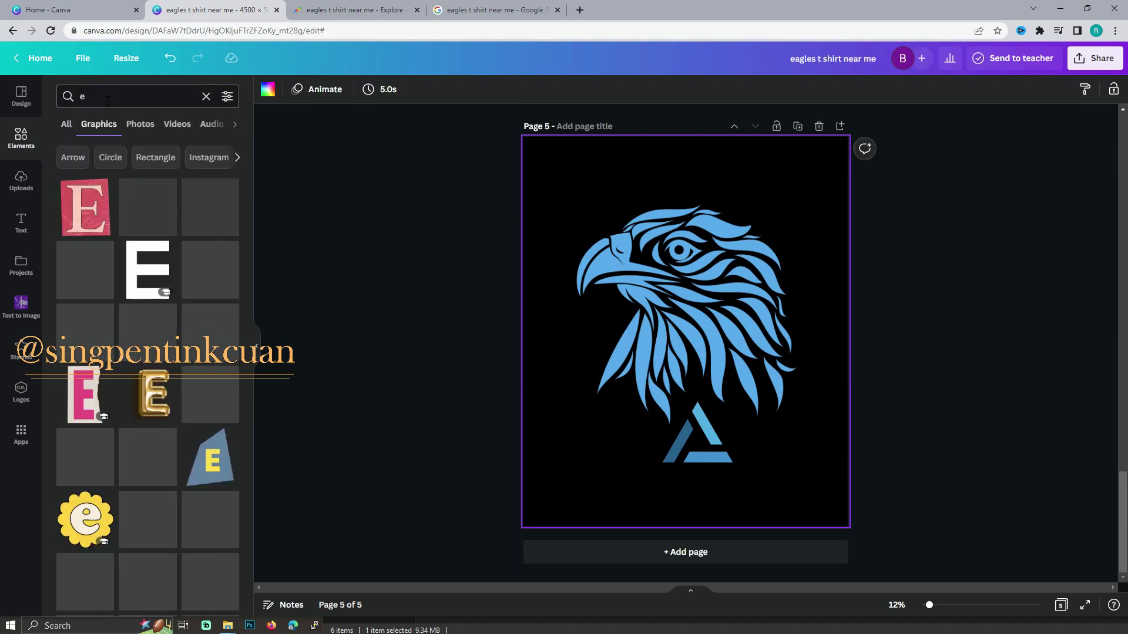
scroll(163, 306, "down", 3)
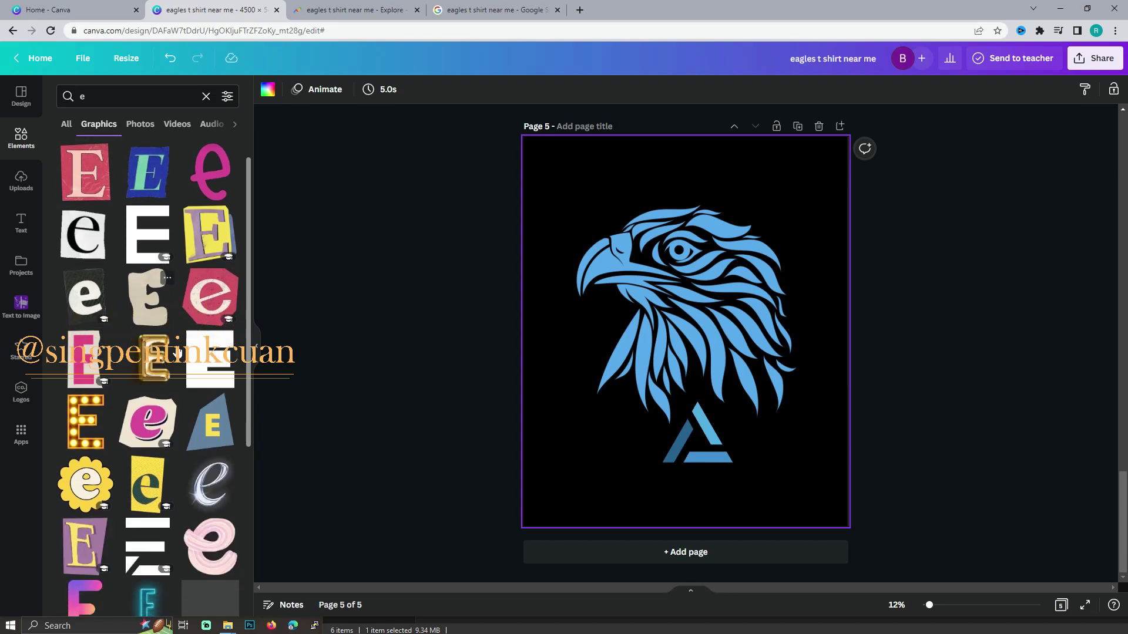
left_click(147, 405)
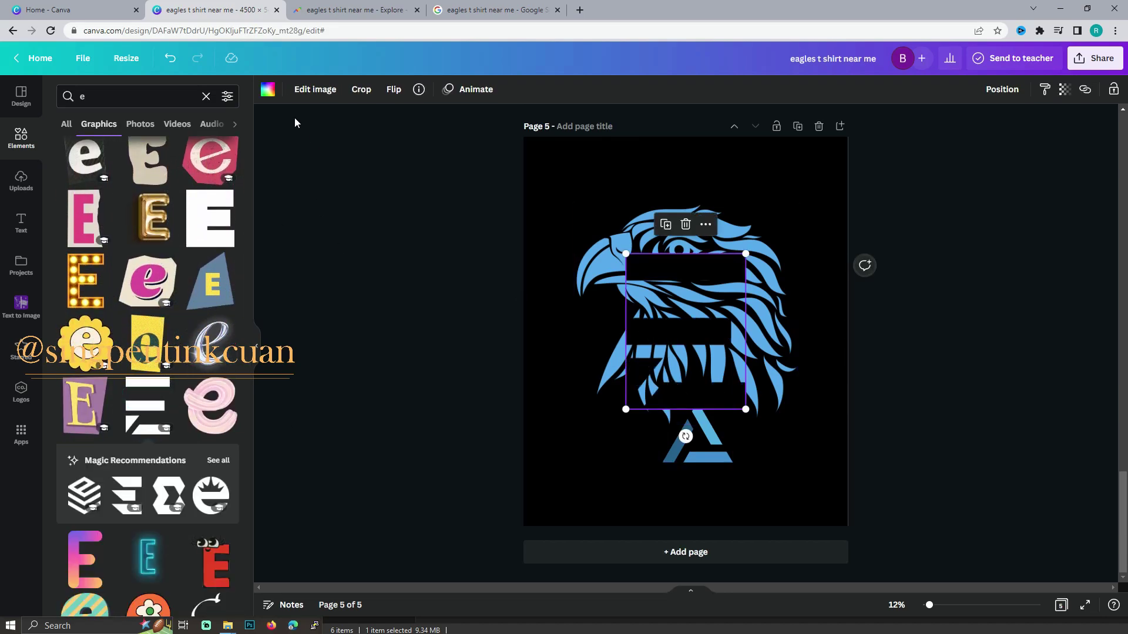
left_click(267, 91)
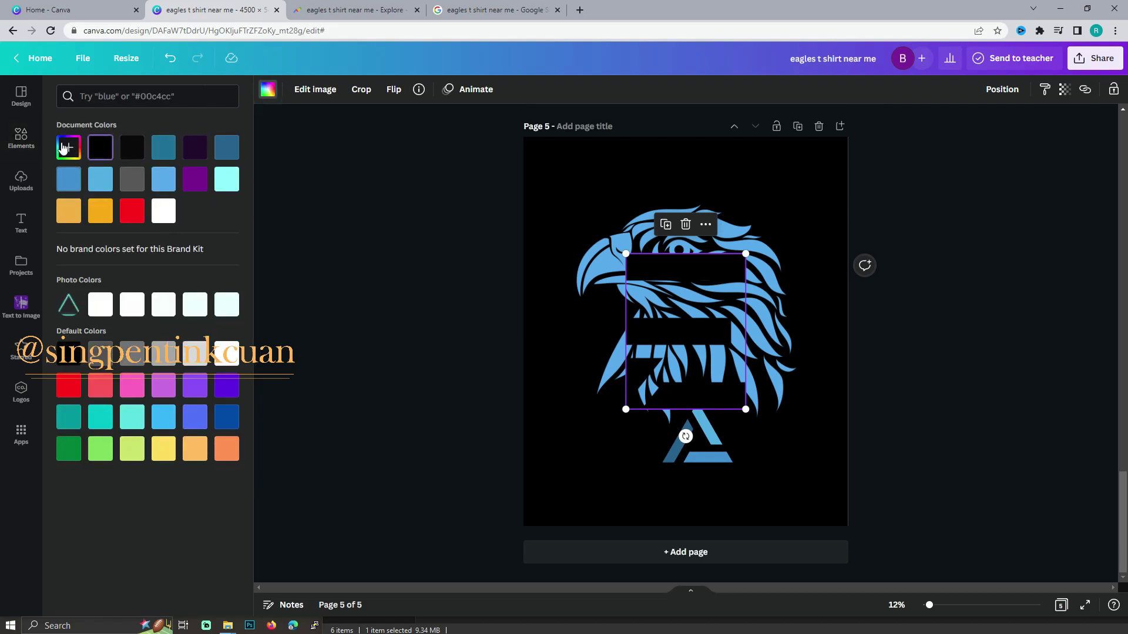
left_click(69, 146)
left_click(213, 269)
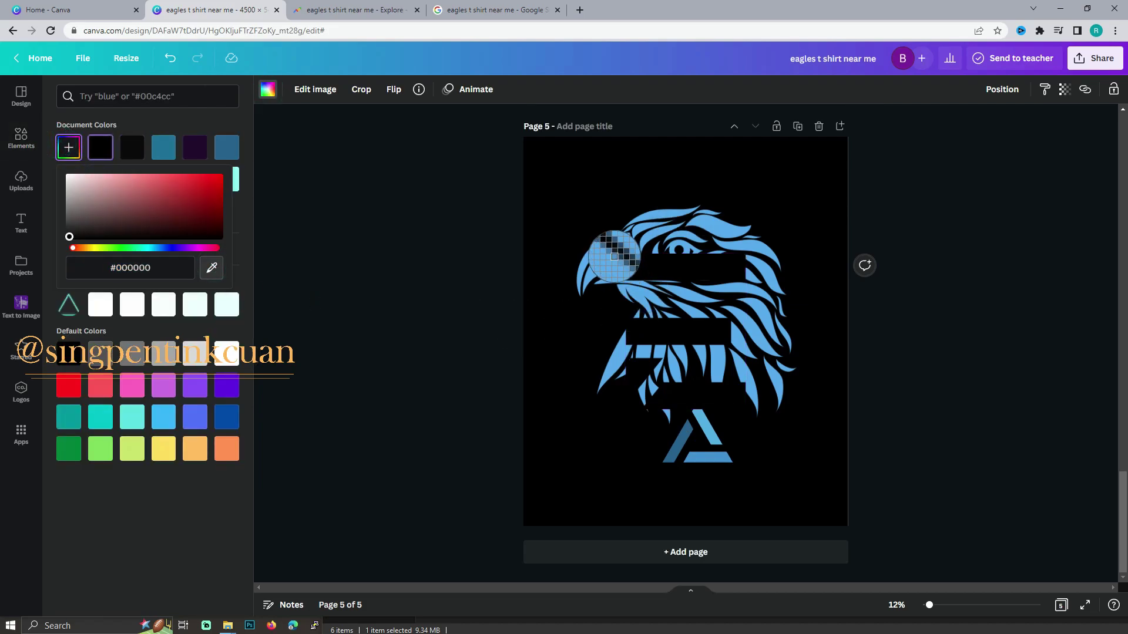
left_click(614, 255)
Shrink the E and set it left of the triangle A, forming an EA monogram.
left_click(464, 260)
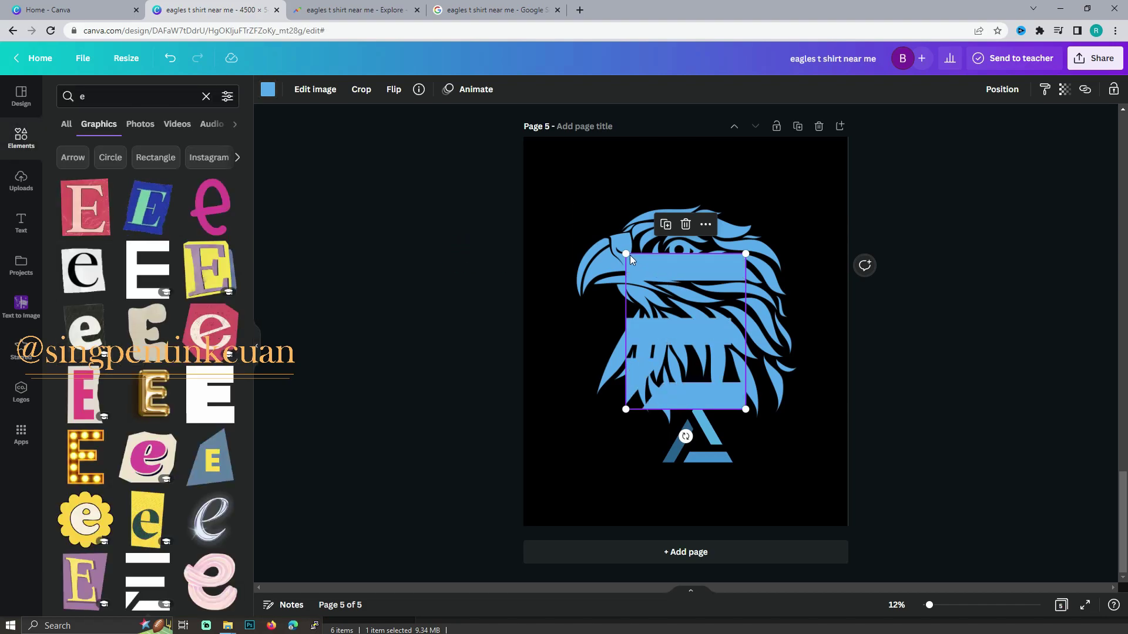
mouse_move(625, 254)
left_mouse_down()
mouse_move(739, 360)
mouse_move(630, 437)
left_mouse_up()
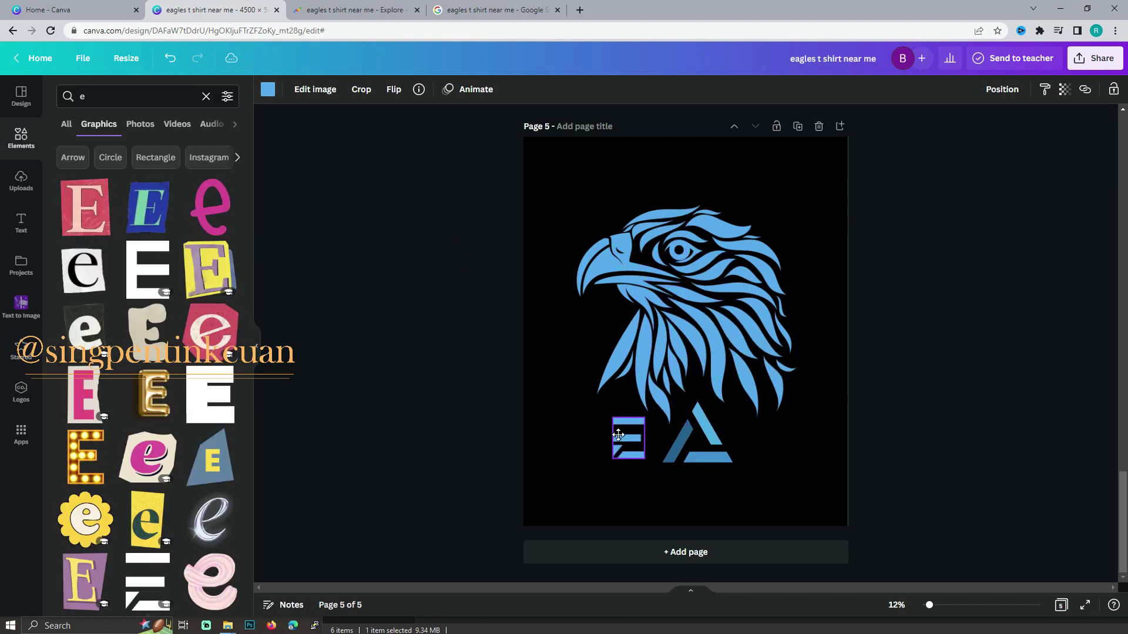
mouse_move(638, 441)
left_mouse_down()
mouse_move(608, 442)
mouse_move(636, 412)
left_mouse_up()
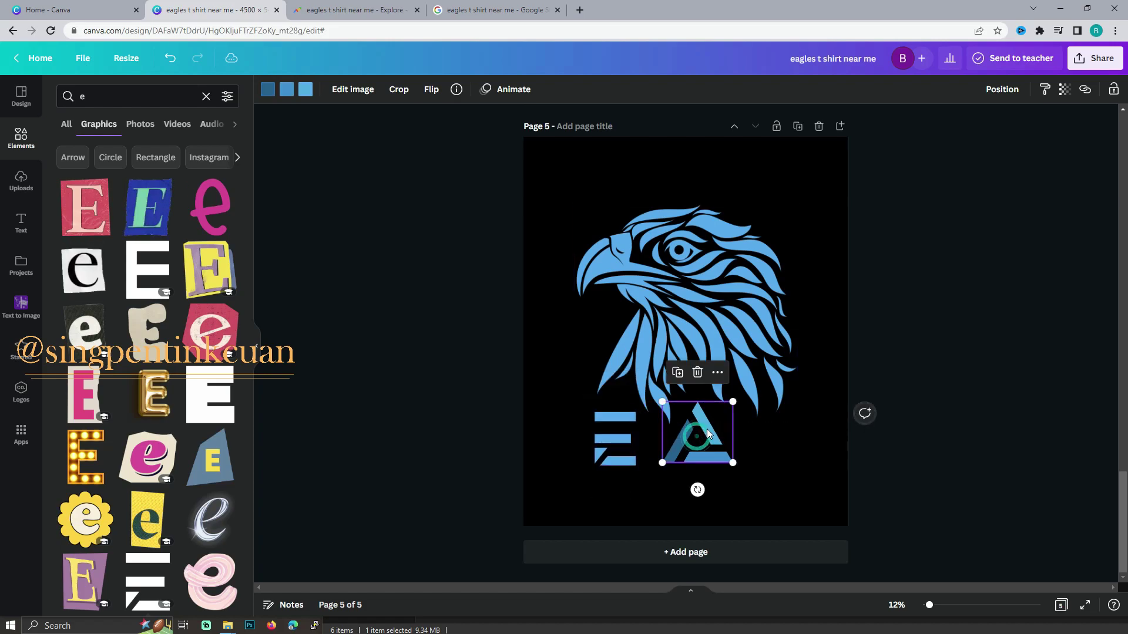
left_click_drag(704, 442, 683, 460)
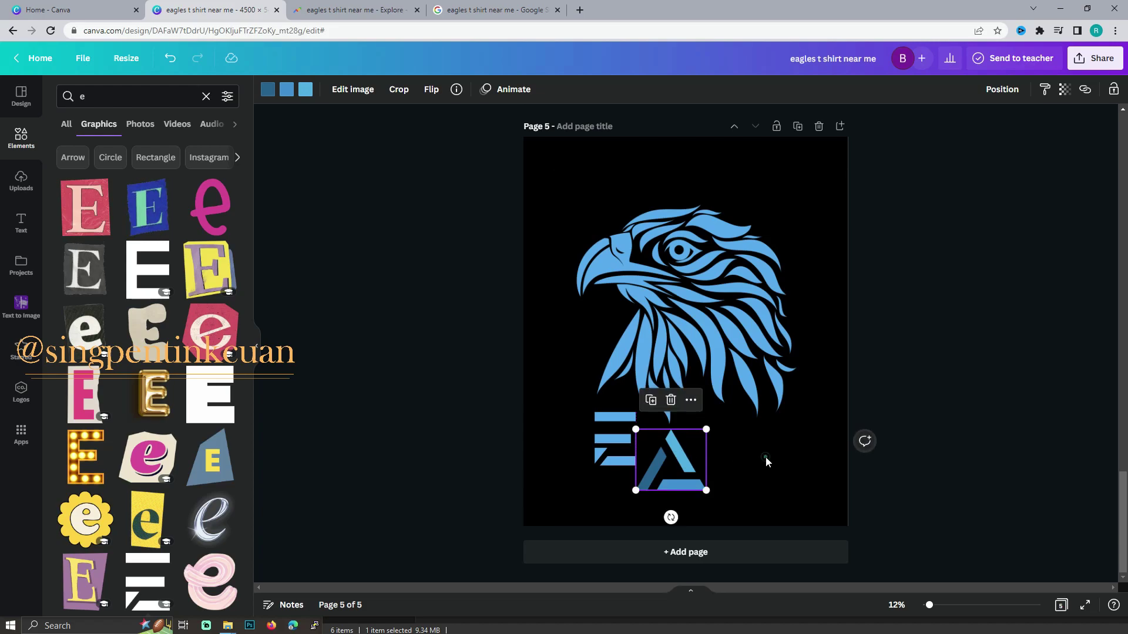
left_click(730, 460)
left_click(126, 95)
Search Elements for 'g' and add a geometric G graphic to the page.
double_click(126, 95)
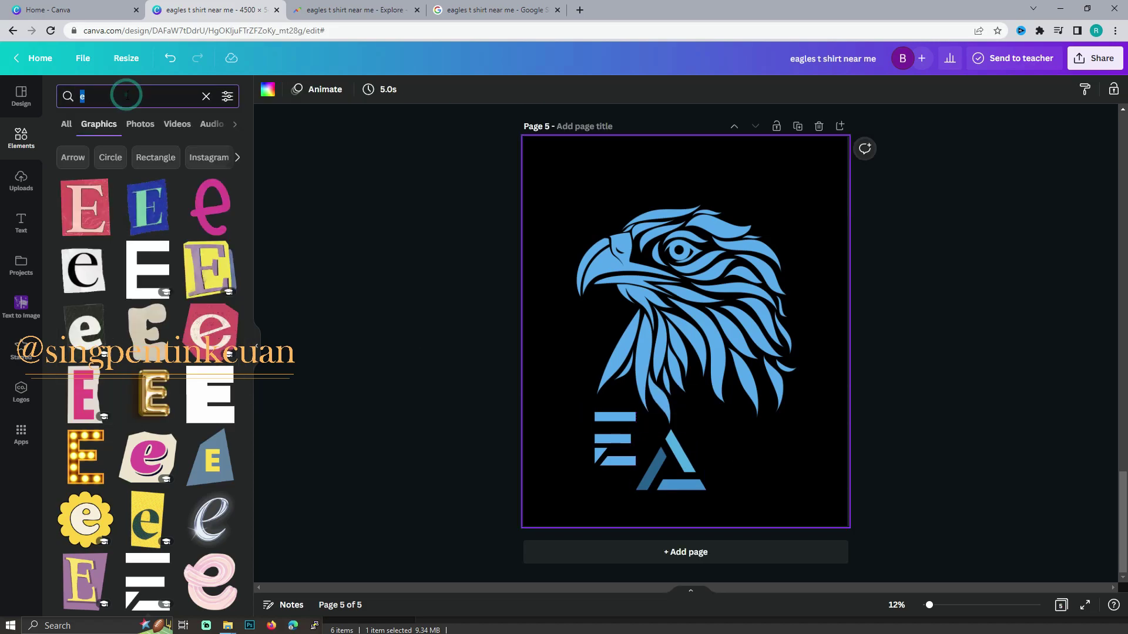
type("h")
type("g")
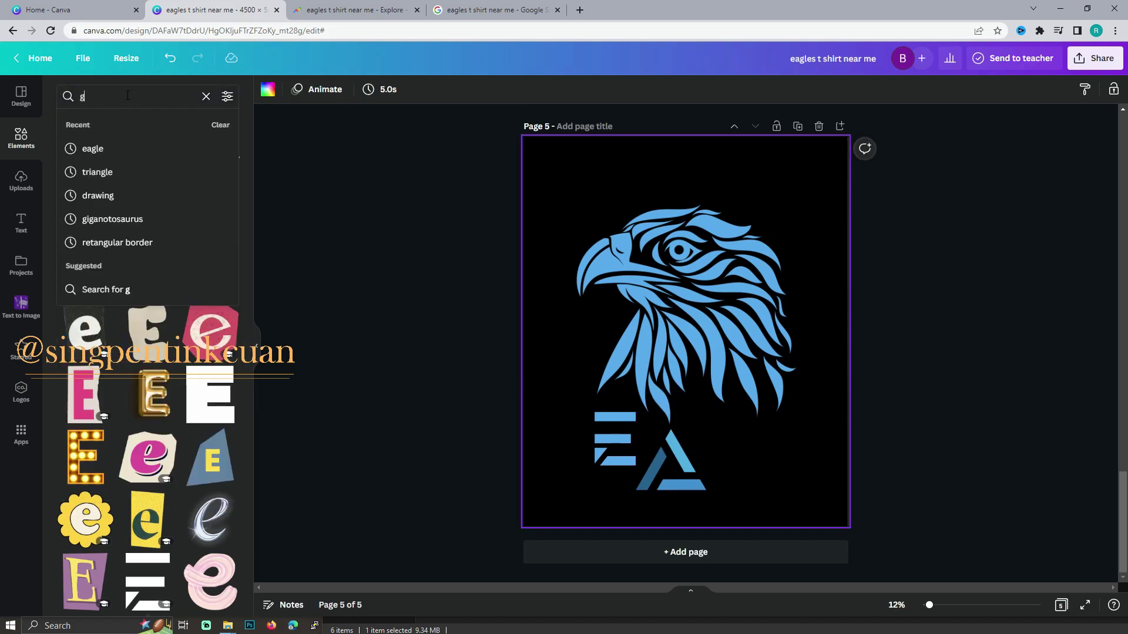
key("Return")
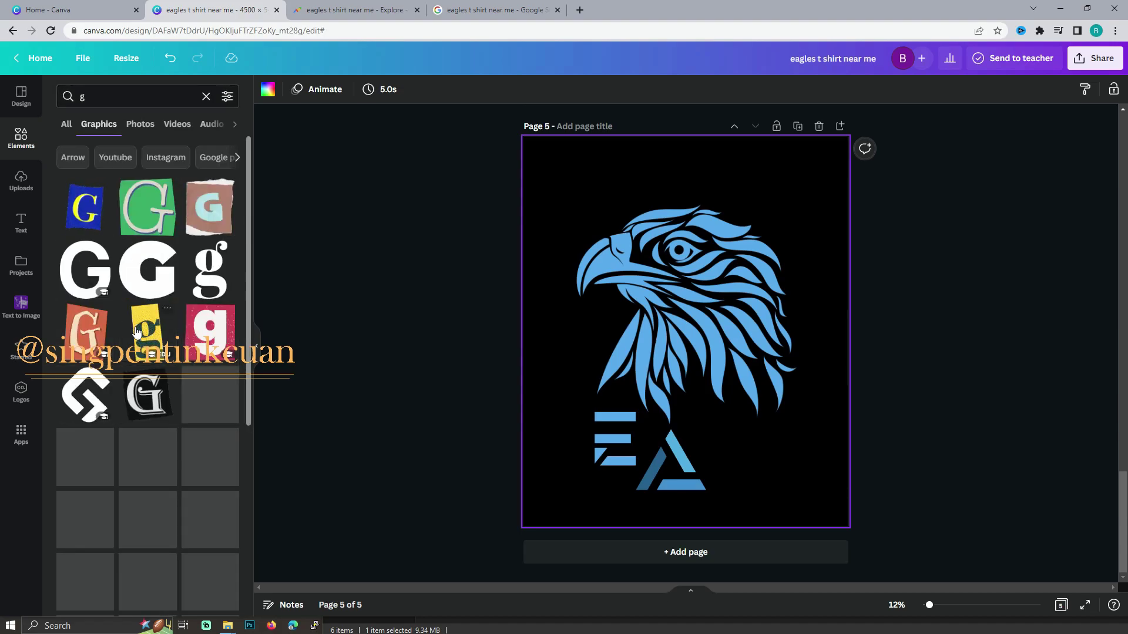
scroll(87, 344, "down", 1)
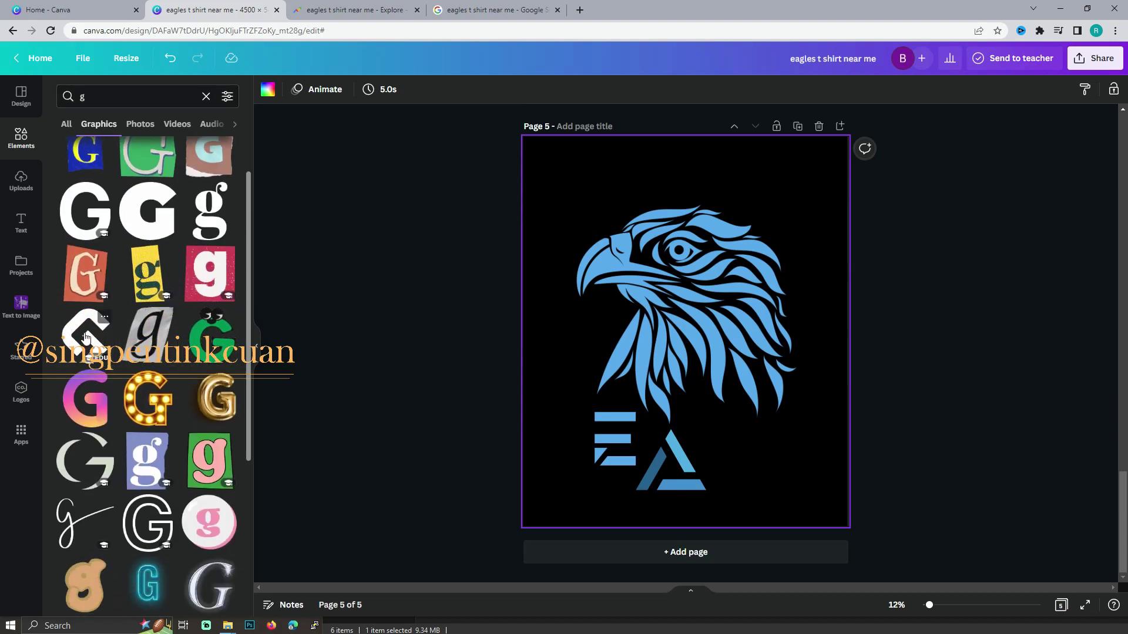
left_click(87, 336)
Eyedropper the A's light blue onto the G, then shrink it and place it beside the A.
left_click(269, 89)
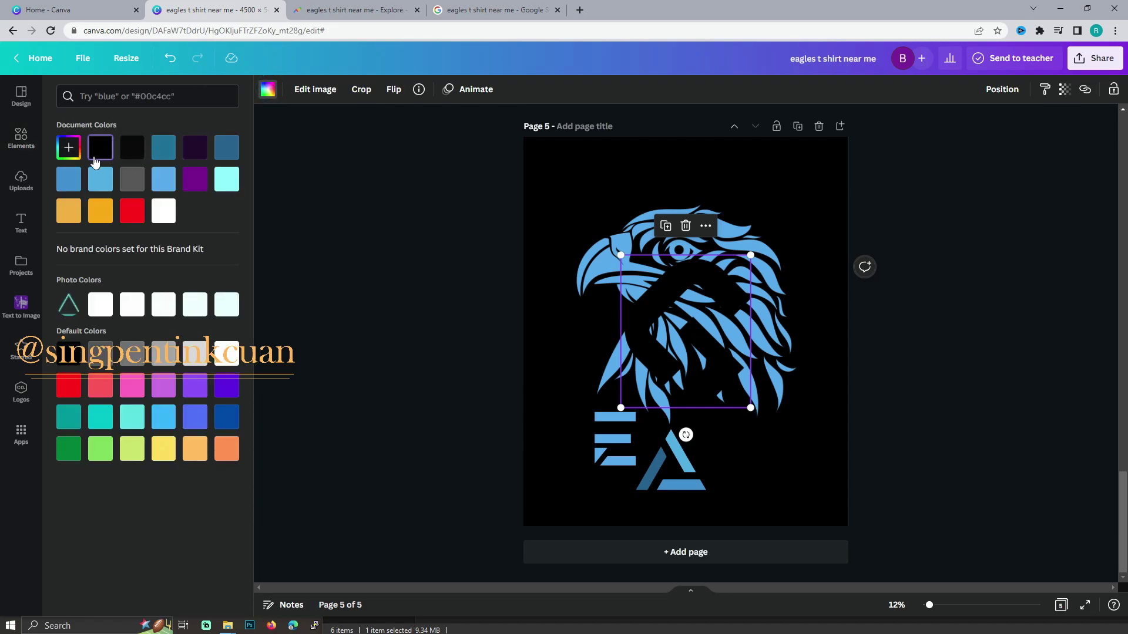
left_click(73, 151)
left_click(212, 272)
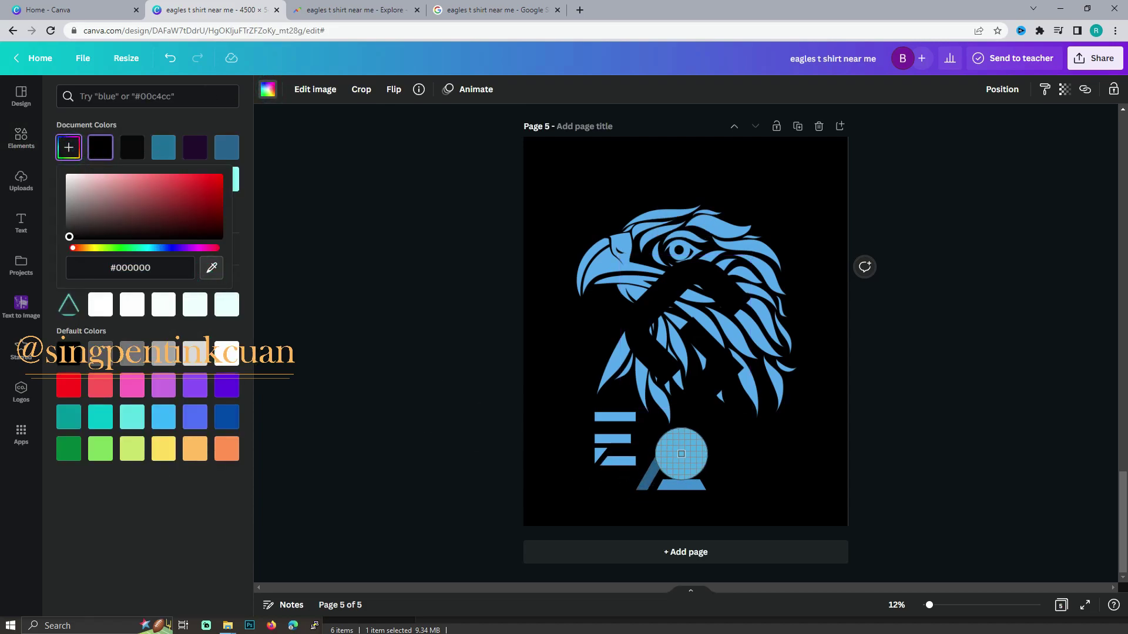
left_click(681, 451)
left_click_drag(668, 354, 703, 453)
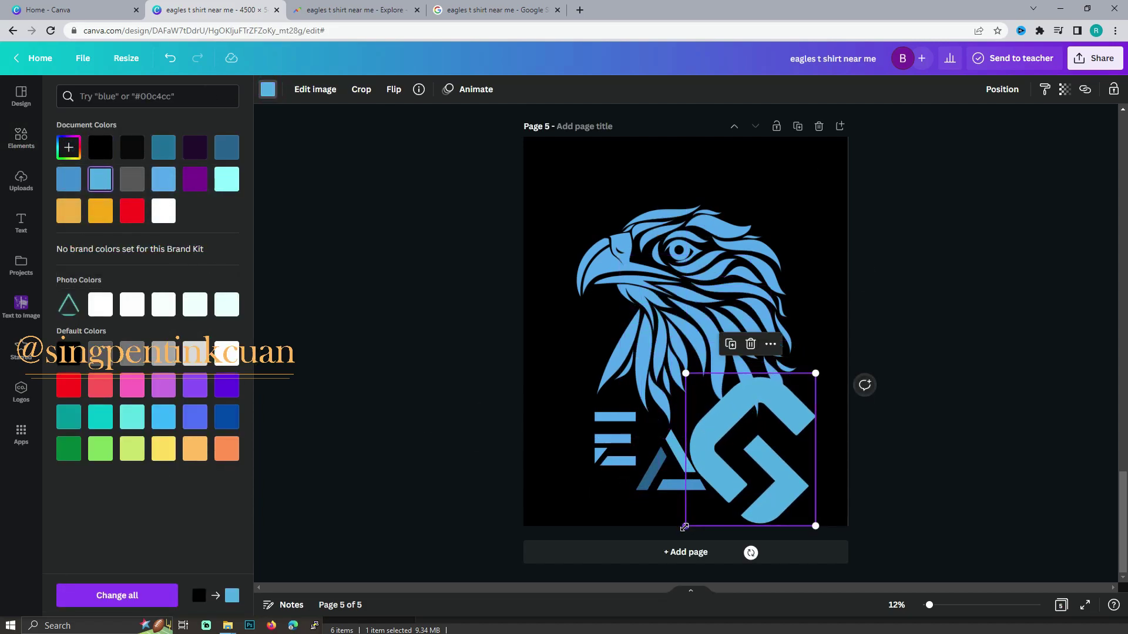
mouse_move(684, 528)
left_mouse_down()
mouse_move(763, 429)
mouse_move(727, 446)
mouse_move(701, 443)
left_mouse_up()
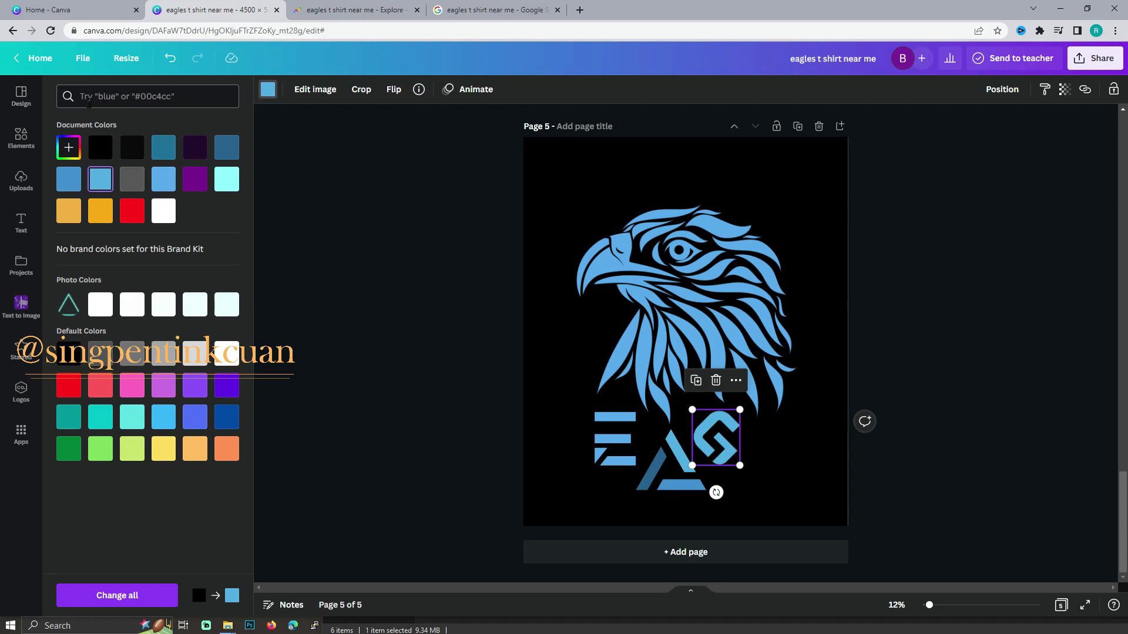
left_click(21, 138)
Search Elements for 'l', filter to Graphics, and add the slanted L graphic.
left_click(120, 97)
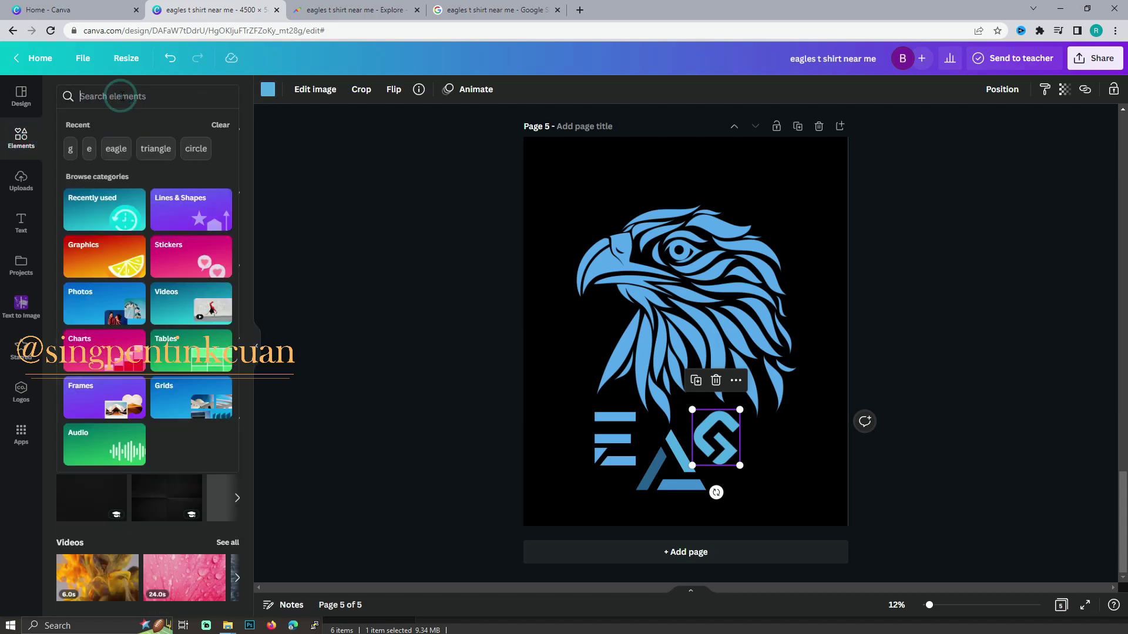
type("l")
key("Return")
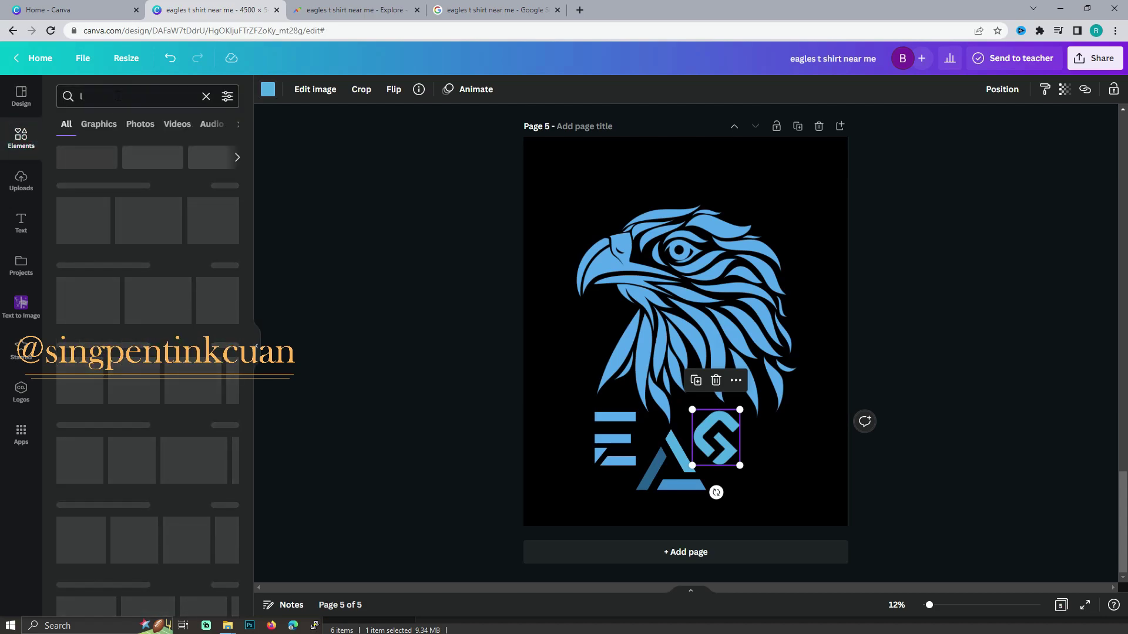
left_click(115, 125)
scroll(218, 404, "down", 1)
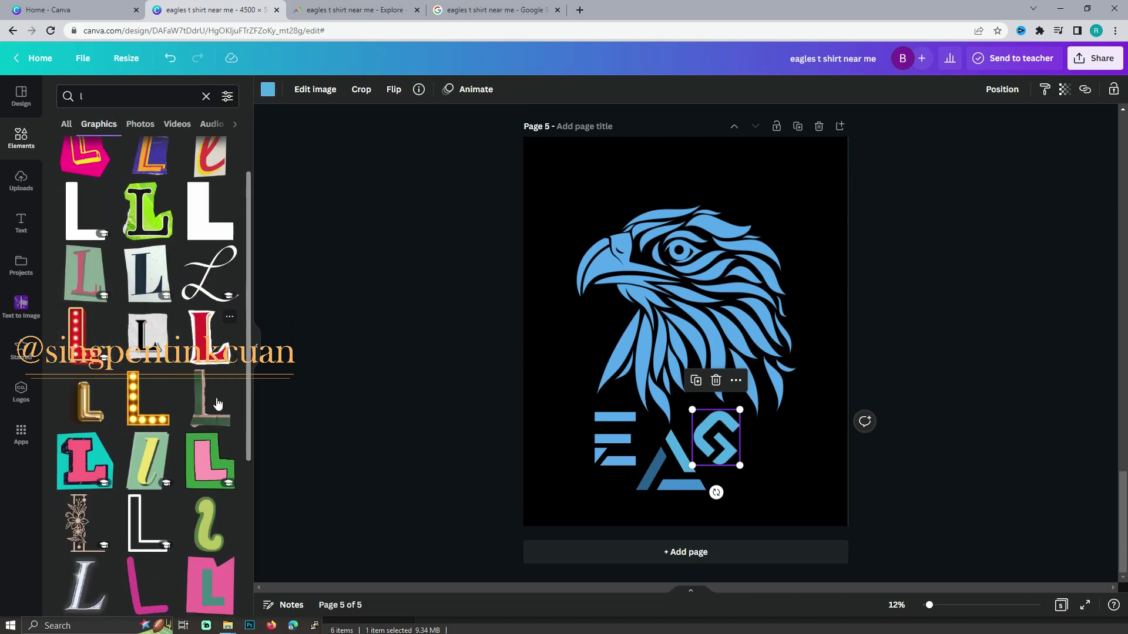
scroll(217, 404, "down", 2)
scroll(152, 393, "down", 2)
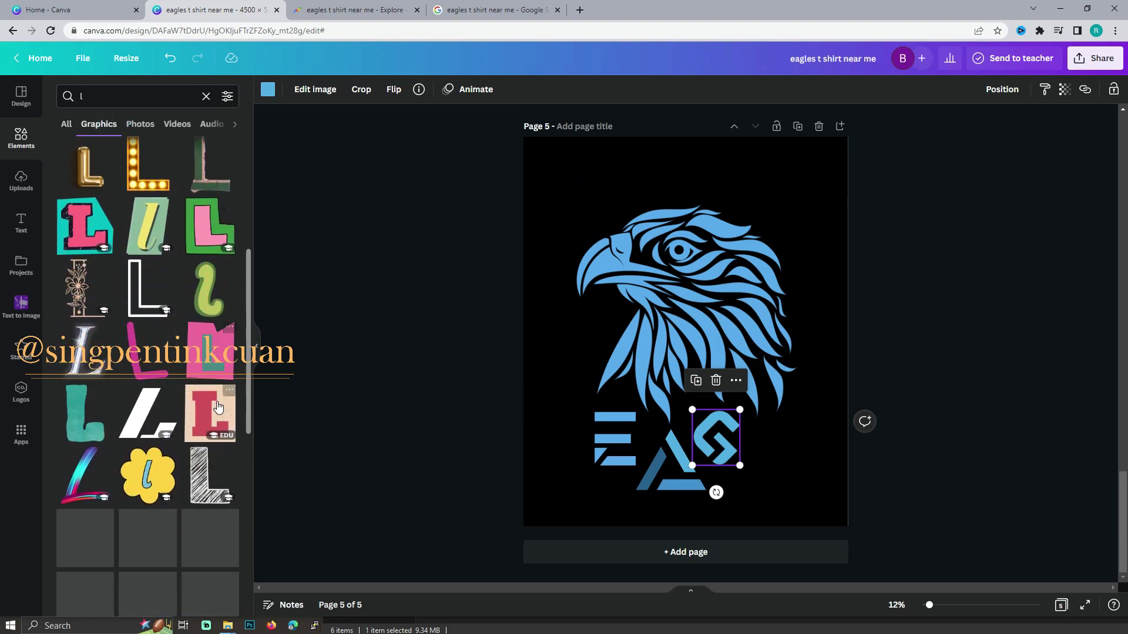
left_click(145, 403)
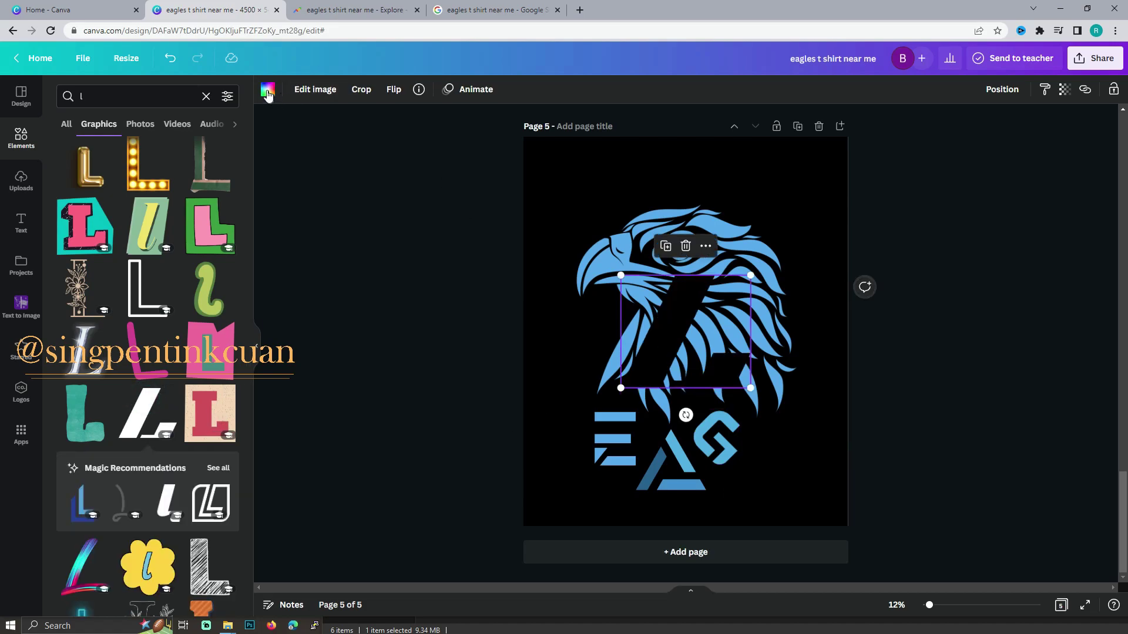
Eyedropper the eagle's blue onto the L, then shrink it and place it after the G.
left_click(268, 91)
left_click(267, 91)
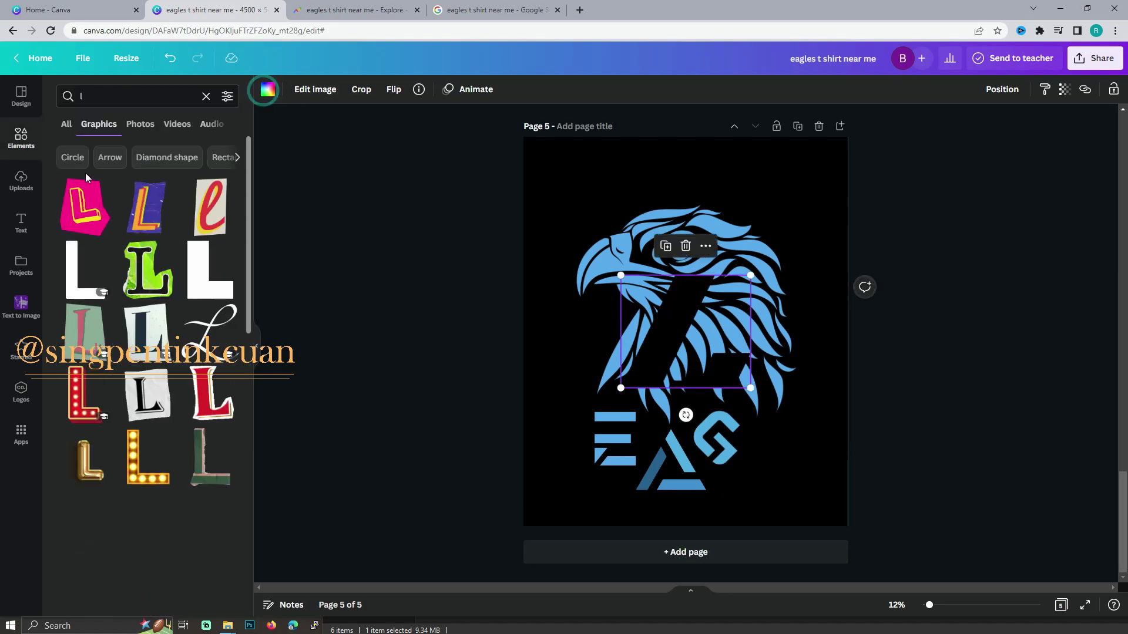
left_click(266, 89)
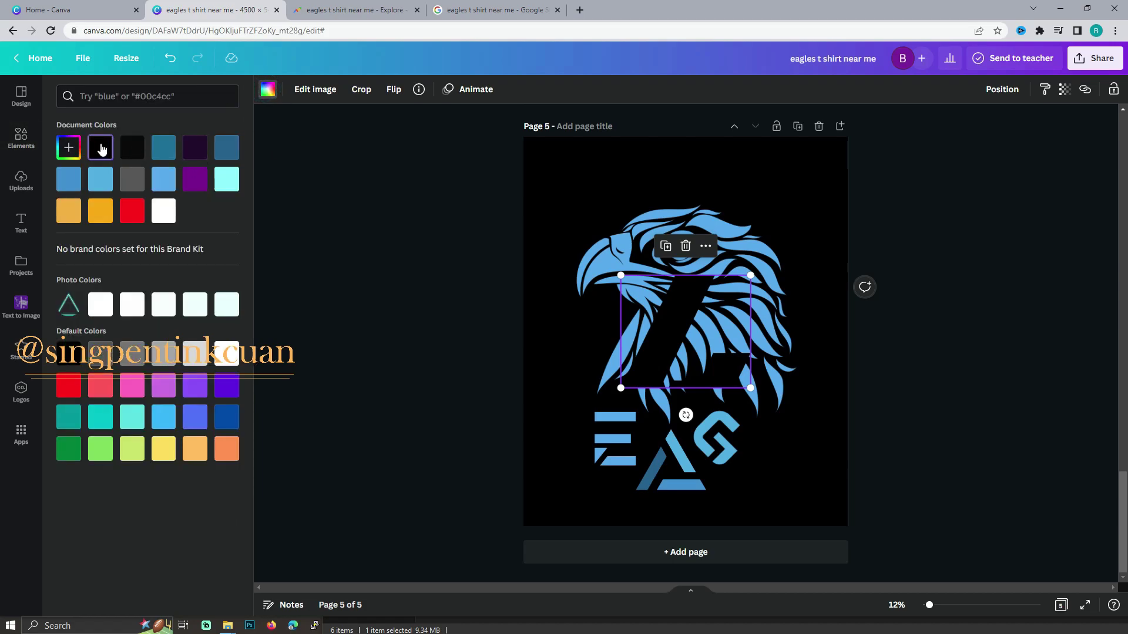
left_click(63, 143)
left_click(212, 270)
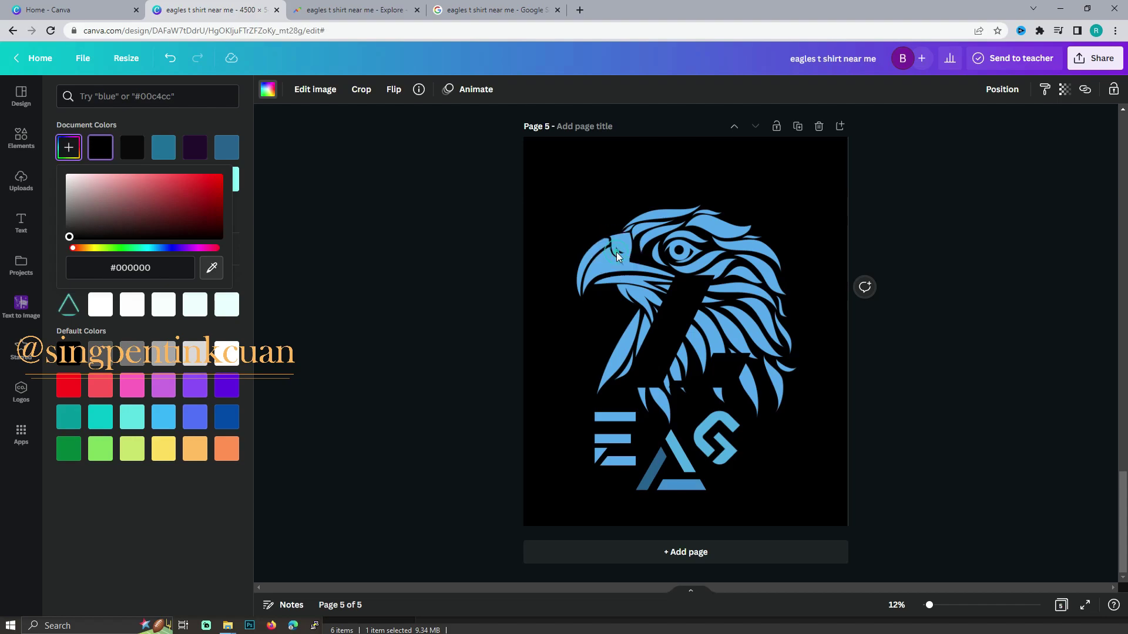
left_click(670, 250)
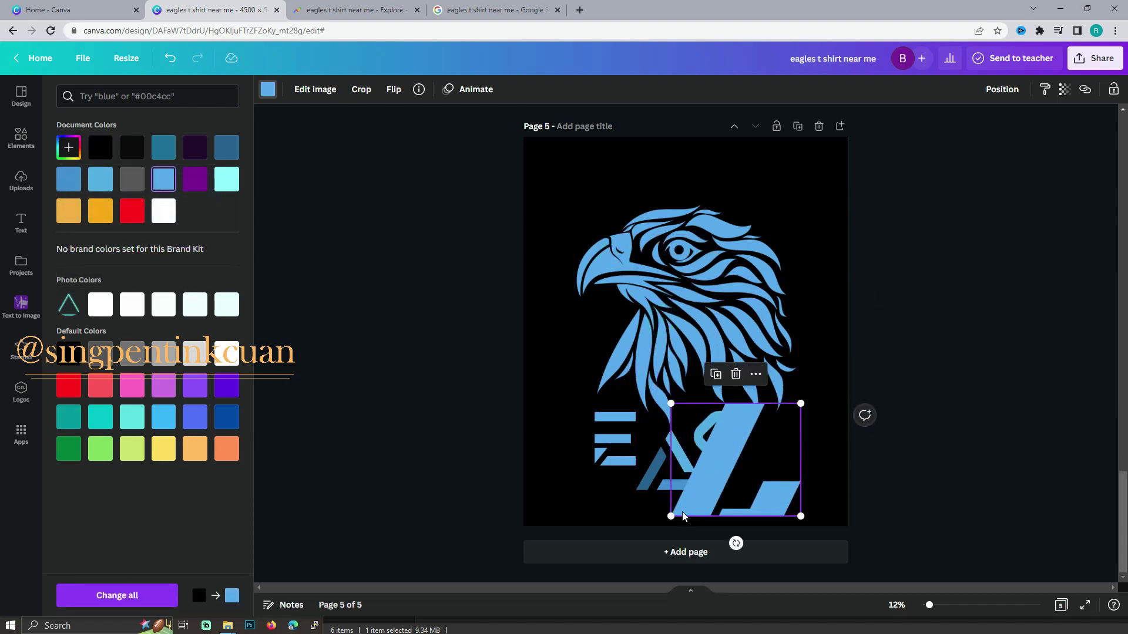
mouse_move(670, 516)
left_mouse_down()
mouse_move(740, 457)
mouse_move(738, 471)
left_mouse_up()
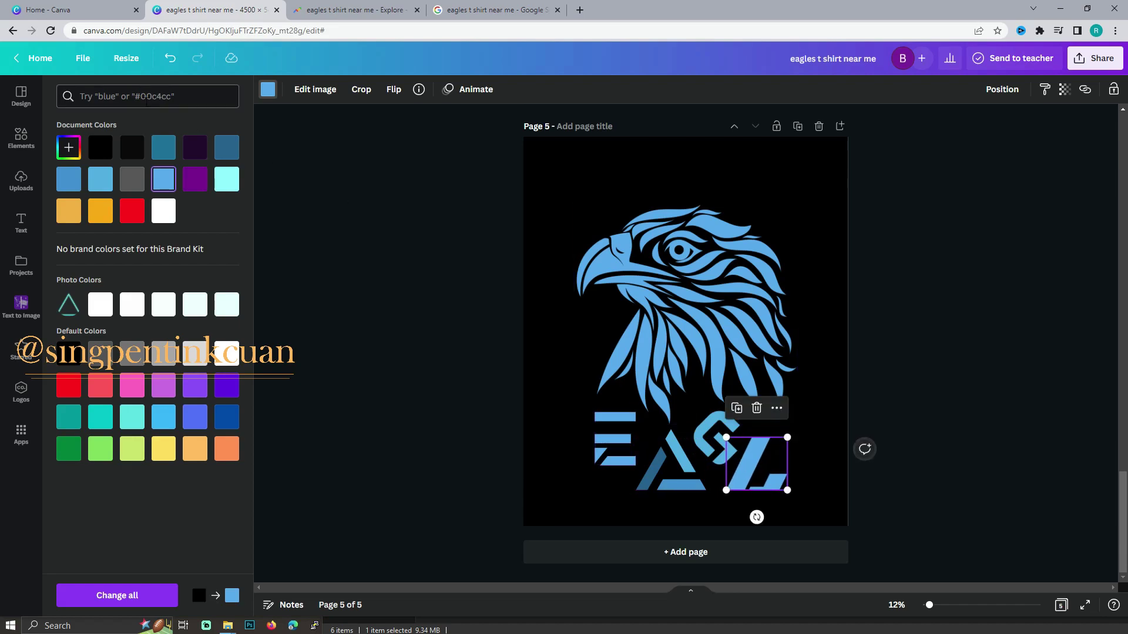
Slide the E, A, G and L letter graphics closer together into a tight line.
left_click_drag(616, 447, 592, 448)
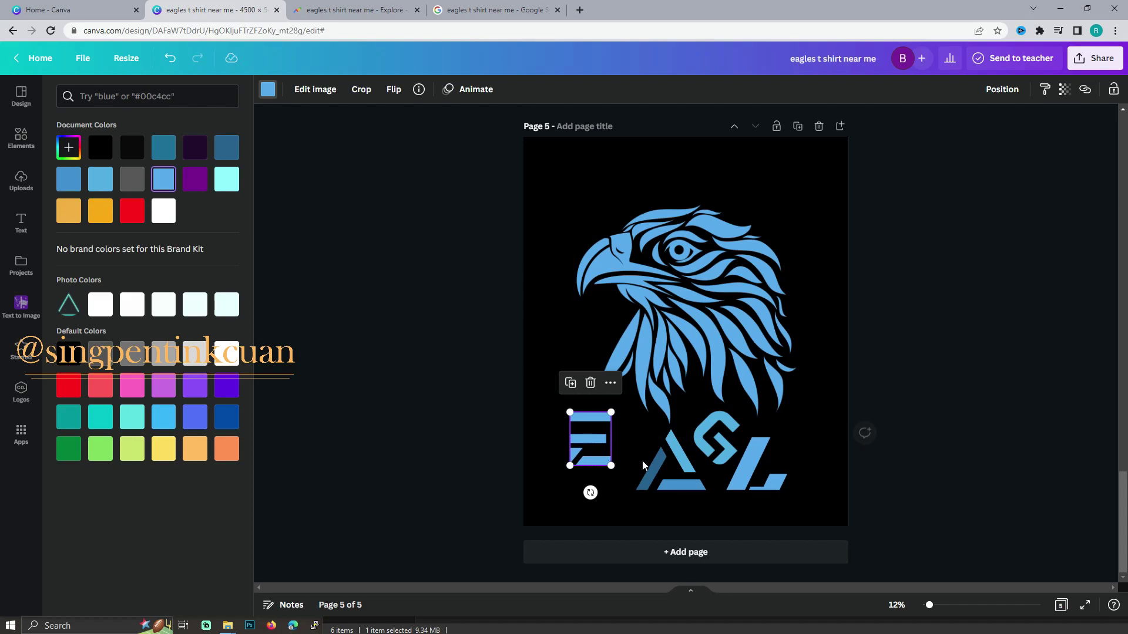
left_click_drag(663, 459, 633, 458)
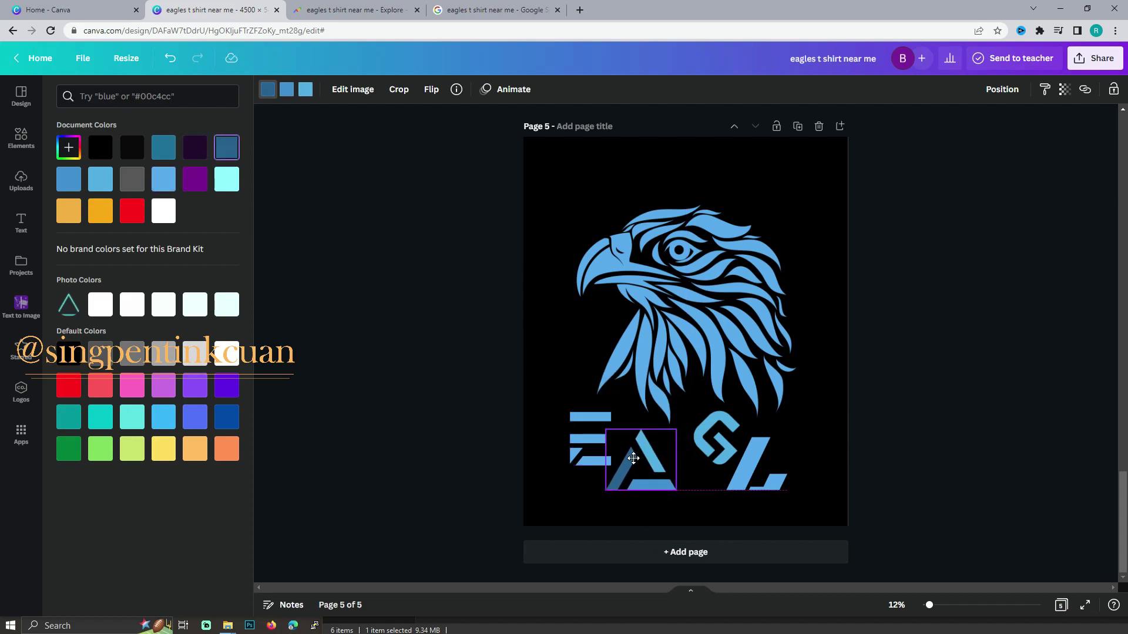
mouse_move(704, 446)
left_mouse_down()
mouse_move(664, 447)
mouse_move(661, 436)
left_mouse_up()
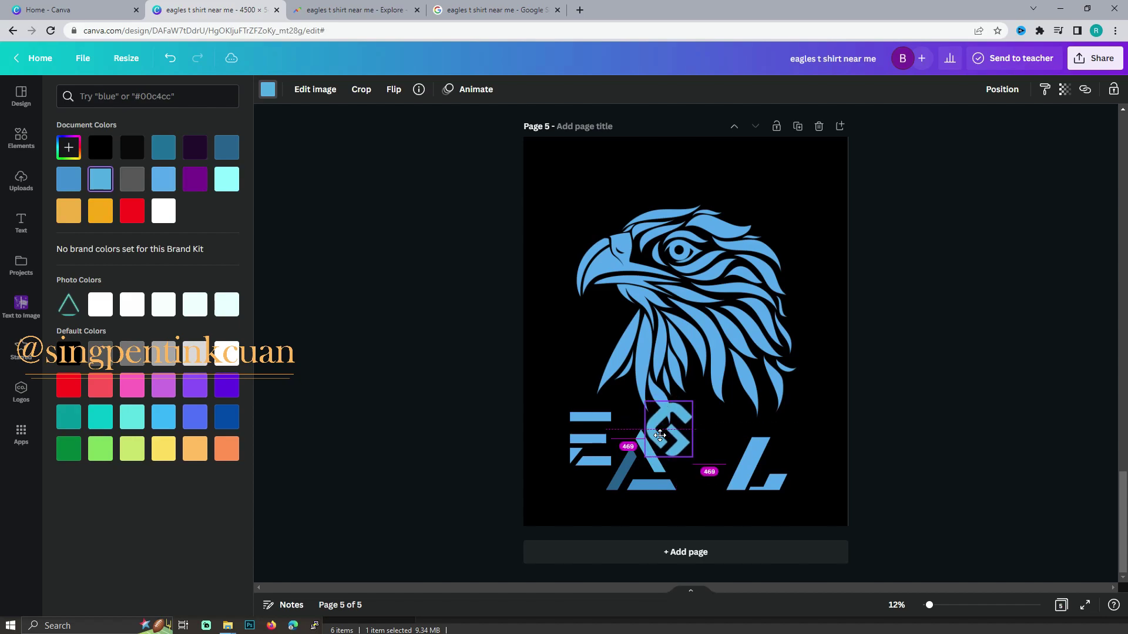
left_click(747, 476)
left_click_drag(747, 476, 705, 477)
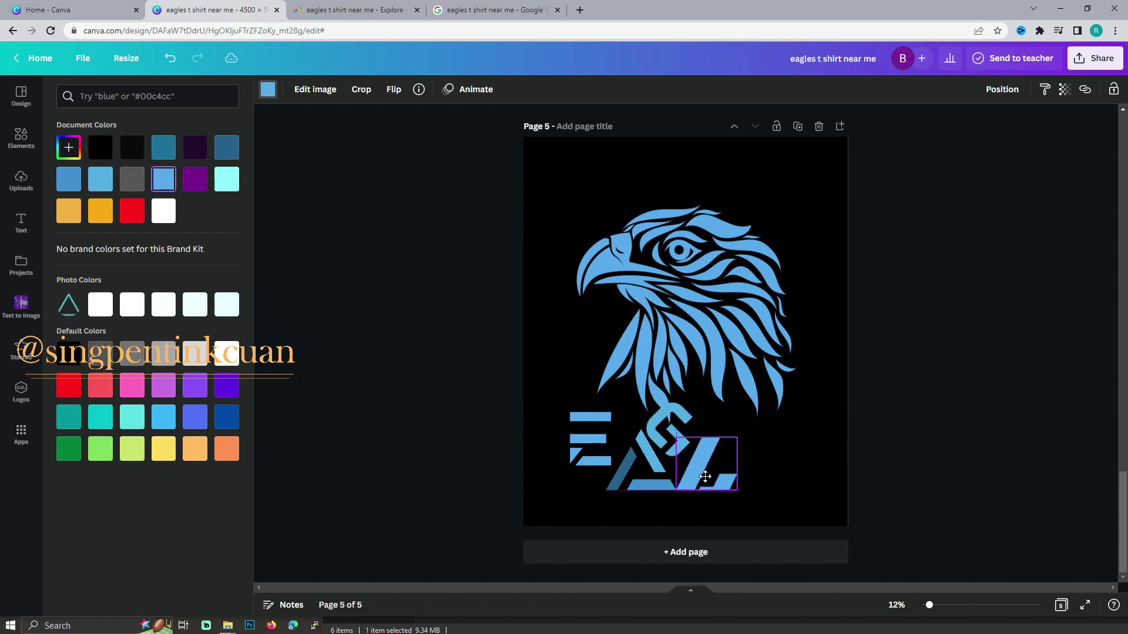
left_click(594, 441)
mouse_move(594, 441)
left_mouse_down()
mouse_move(588, 459)
mouse_move(604, 441)
left_mouse_up()
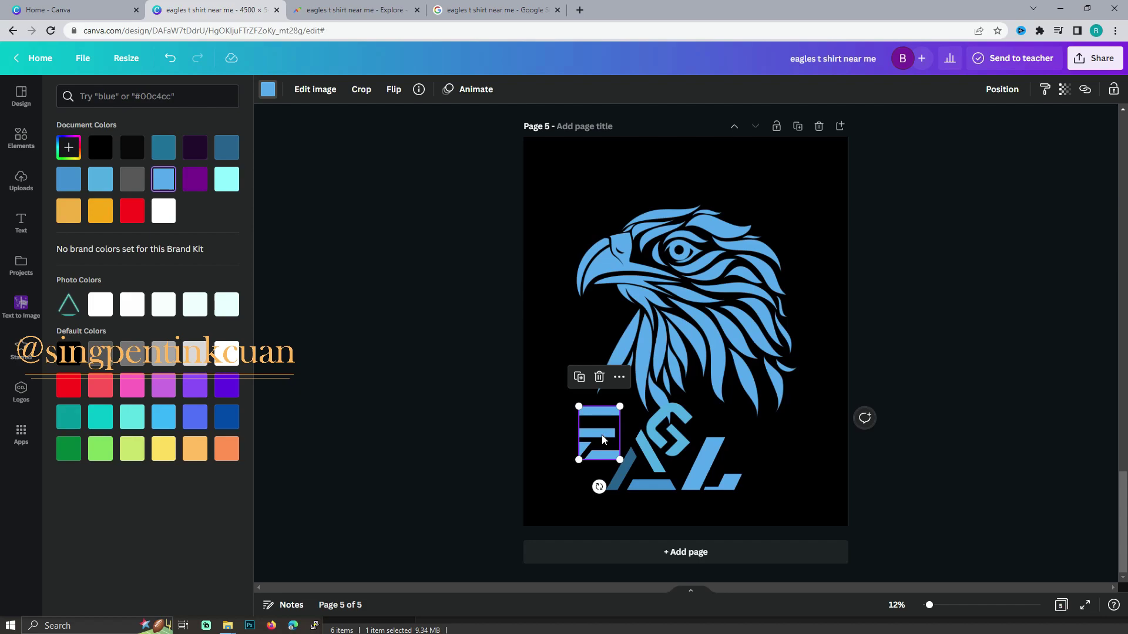
Place a copy of the E after the L, flip it vertically, and nudge it against the L.
left_click_drag(602, 437, 776, 457)
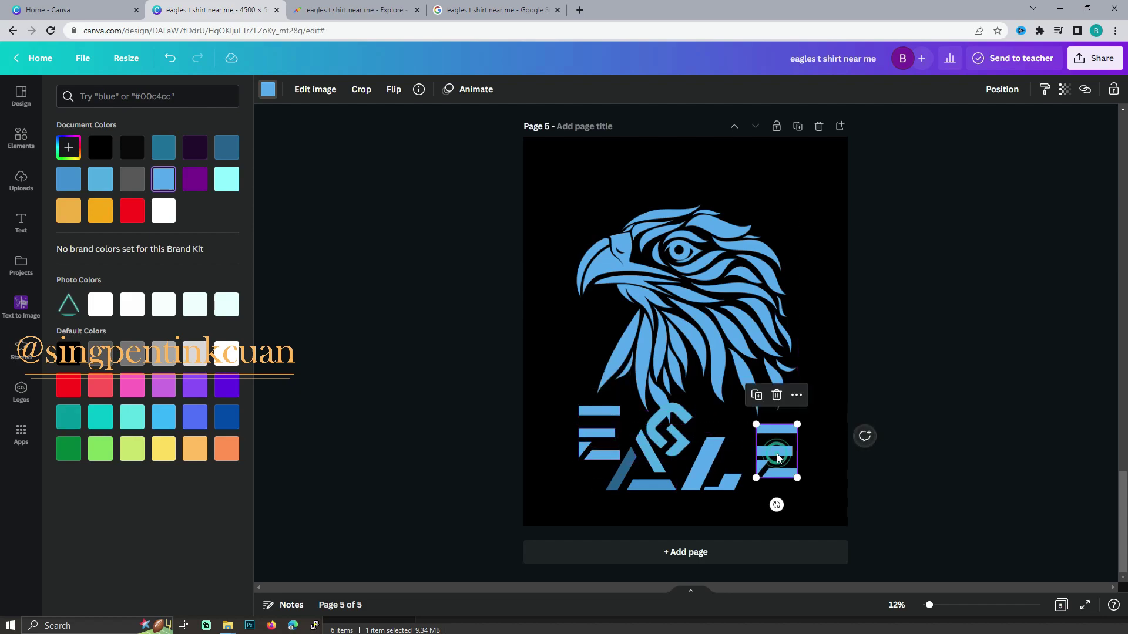
left_click(408, 91)
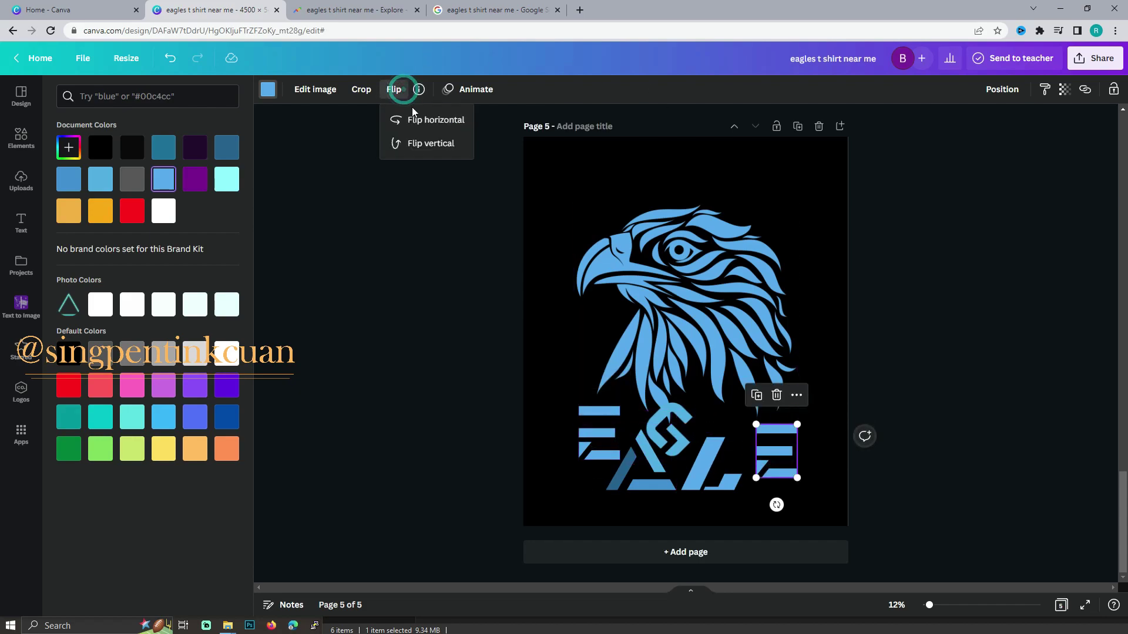
left_click(427, 144)
left_click(945, 439)
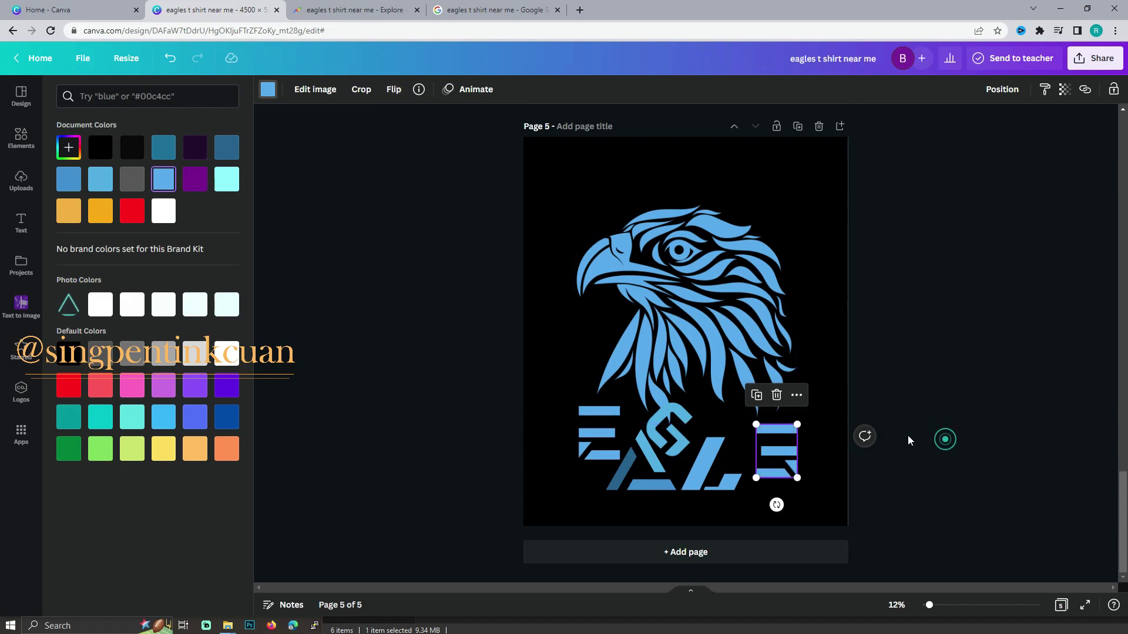
left_click(930, 462)
left_click_drag(795, 449, 786, 448)
Search Elements for 's' and scroll through the graphics results for a geometric S.
left_click(926, 468)
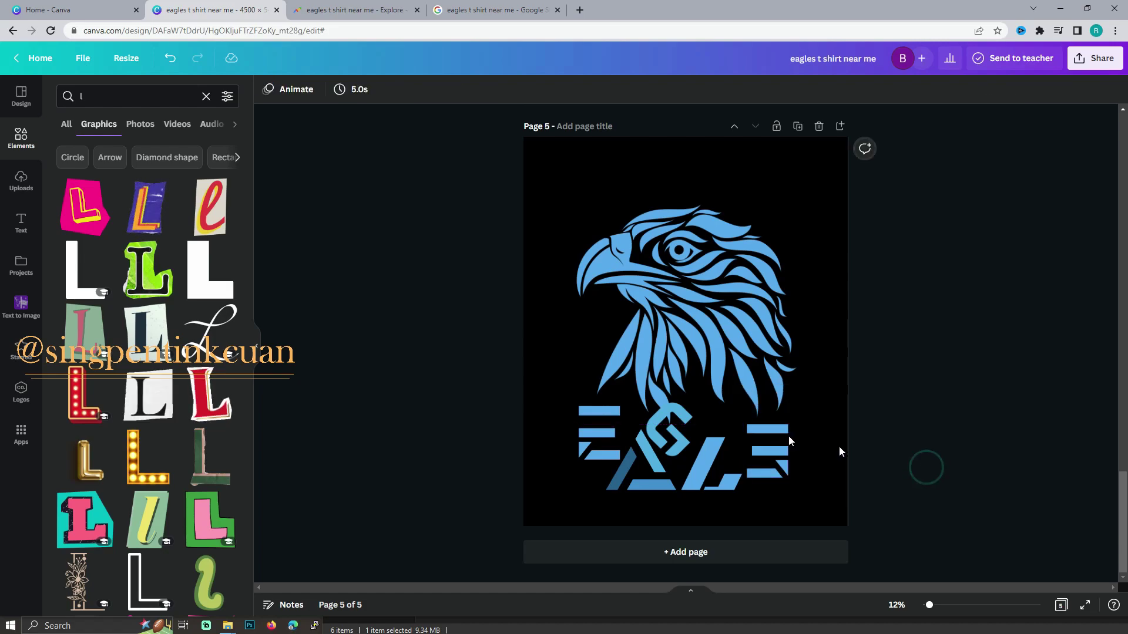
left_click(106, 96)
key("BackSpace")
type("s")
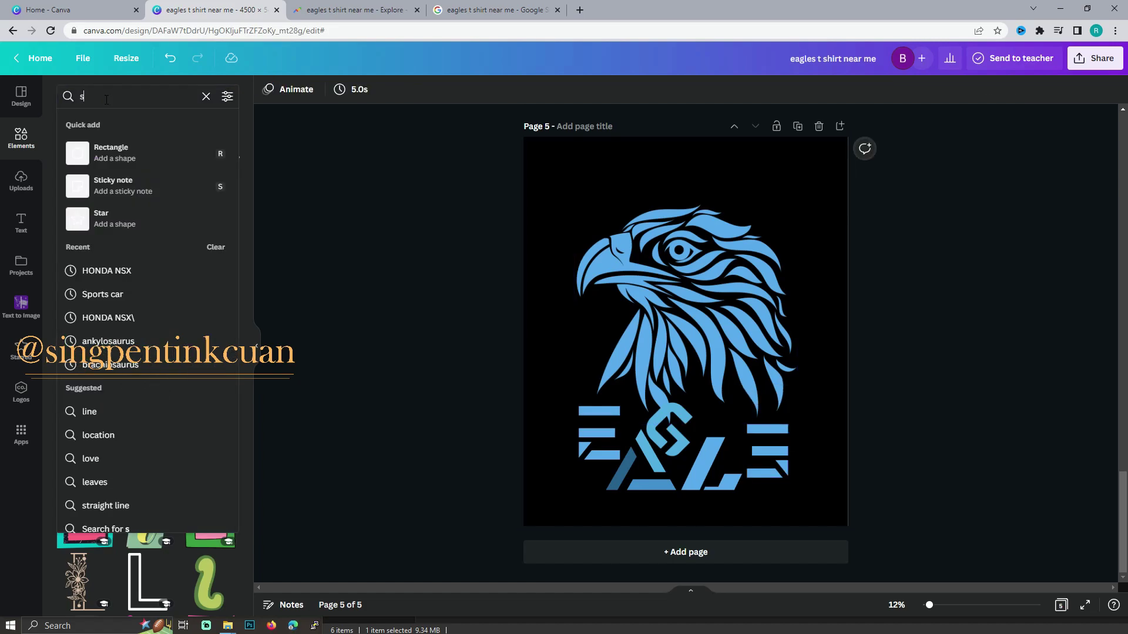
key("Return")
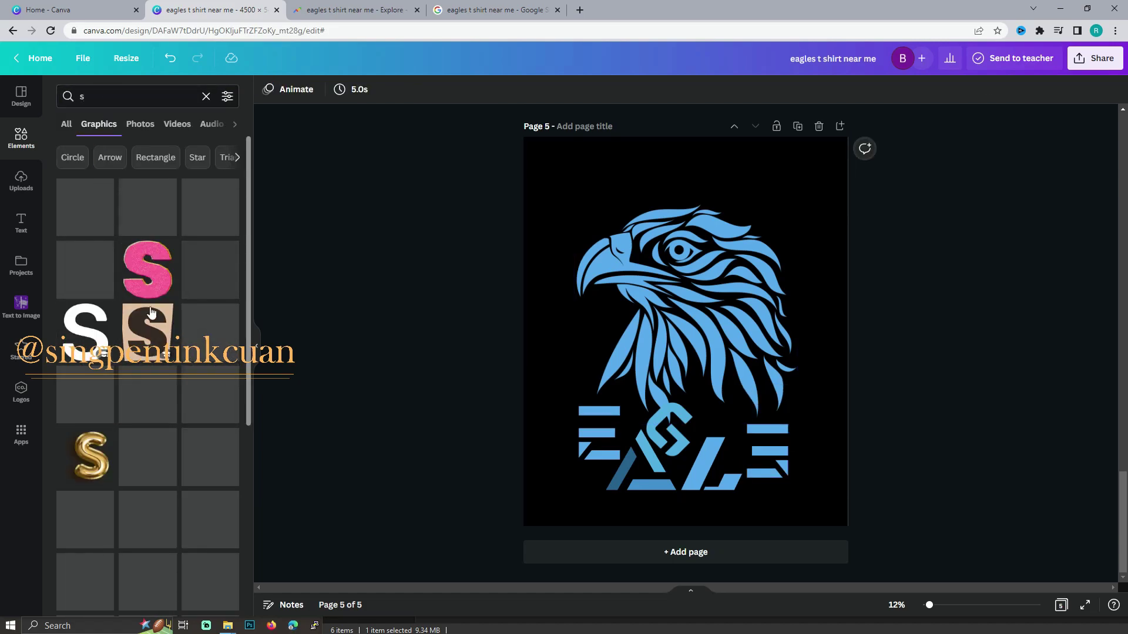
scroll(204, 318, "down", 1)
scroll(204, 318, "down", 2)
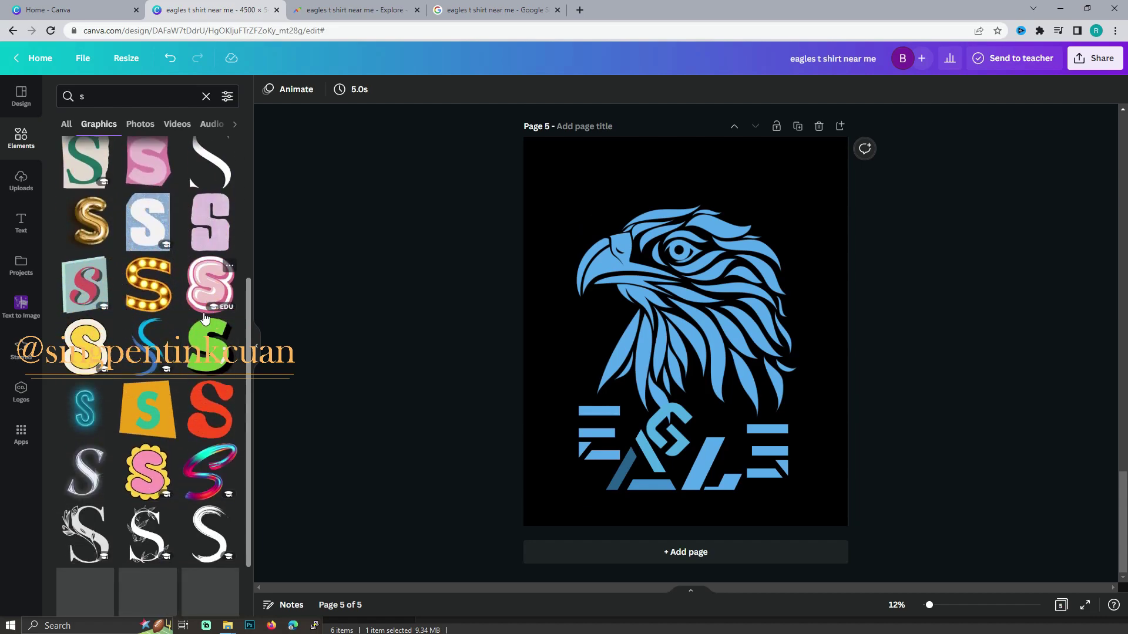
scroll(204, 318, "down", 1)
scroll(204, 317, "down", 1)
scroll(203, 317, "down", 5)
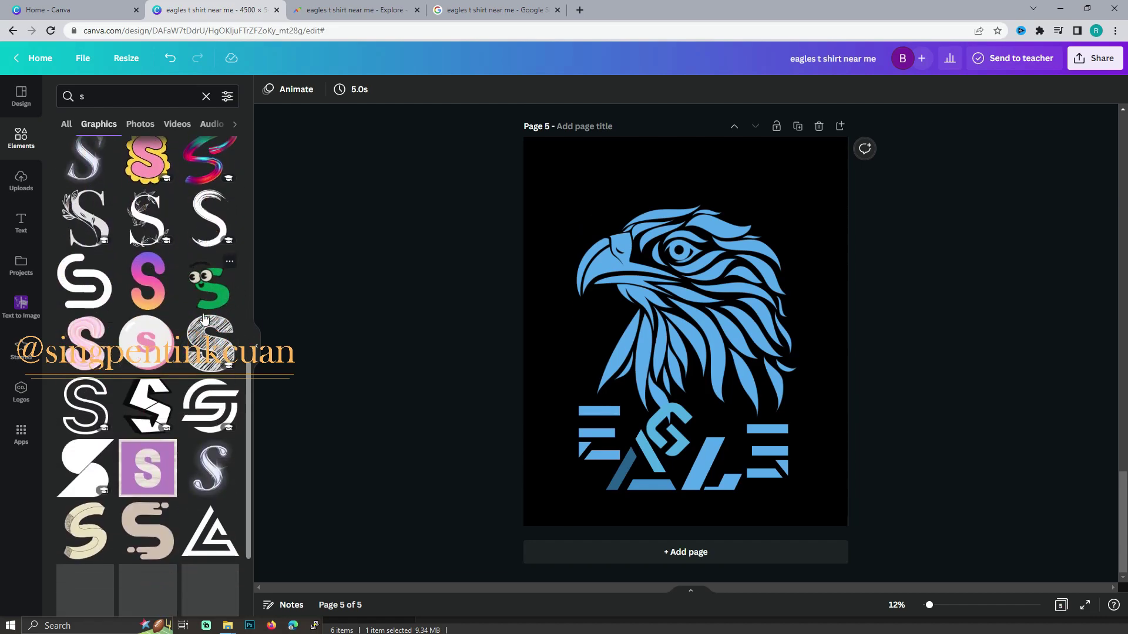
scroll(203, 317, "down", 1)
scroll(203, 317, "down", 1)
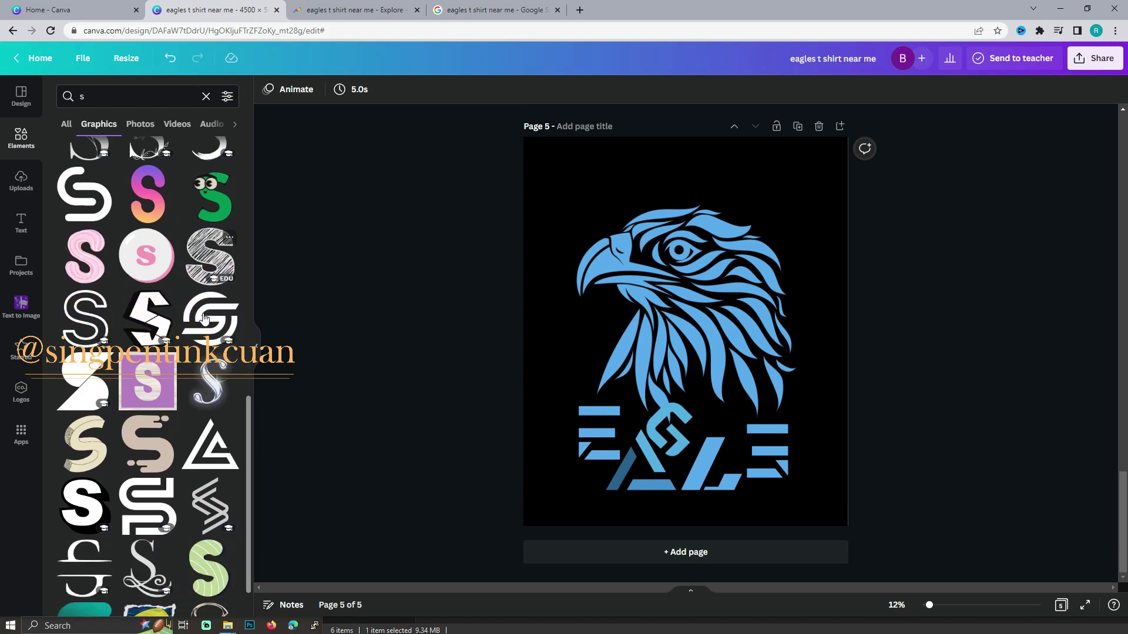
scroll(202, 317, "down", 1)
scroll(203, 318, "down", 1)
scroll(203, 318, "down", 1)
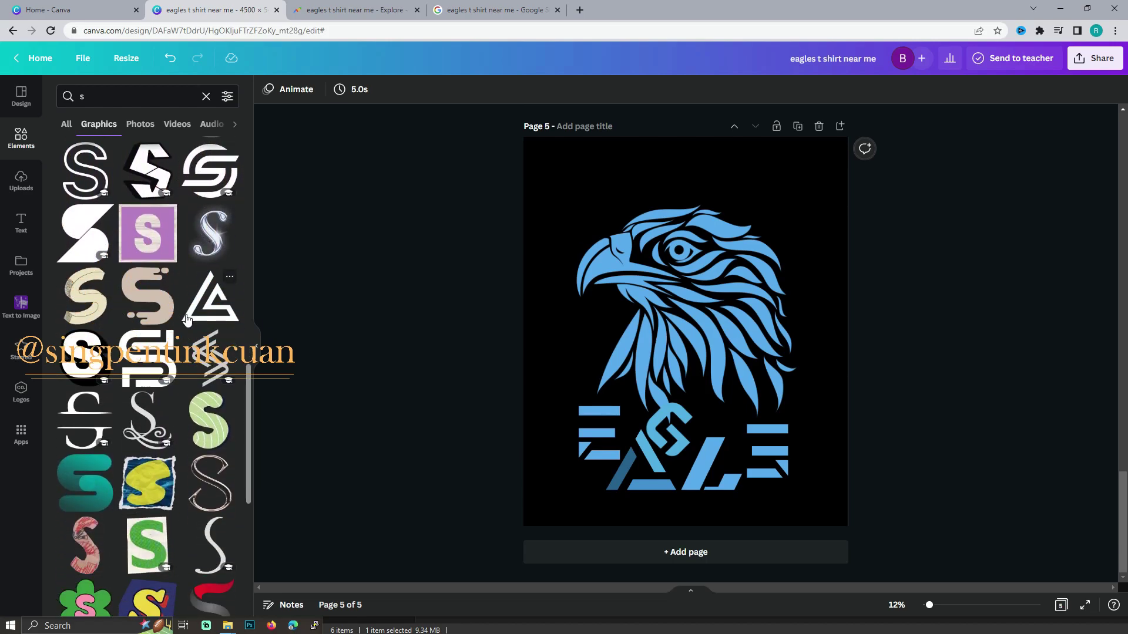
scroll(202, 317, "down", 2)
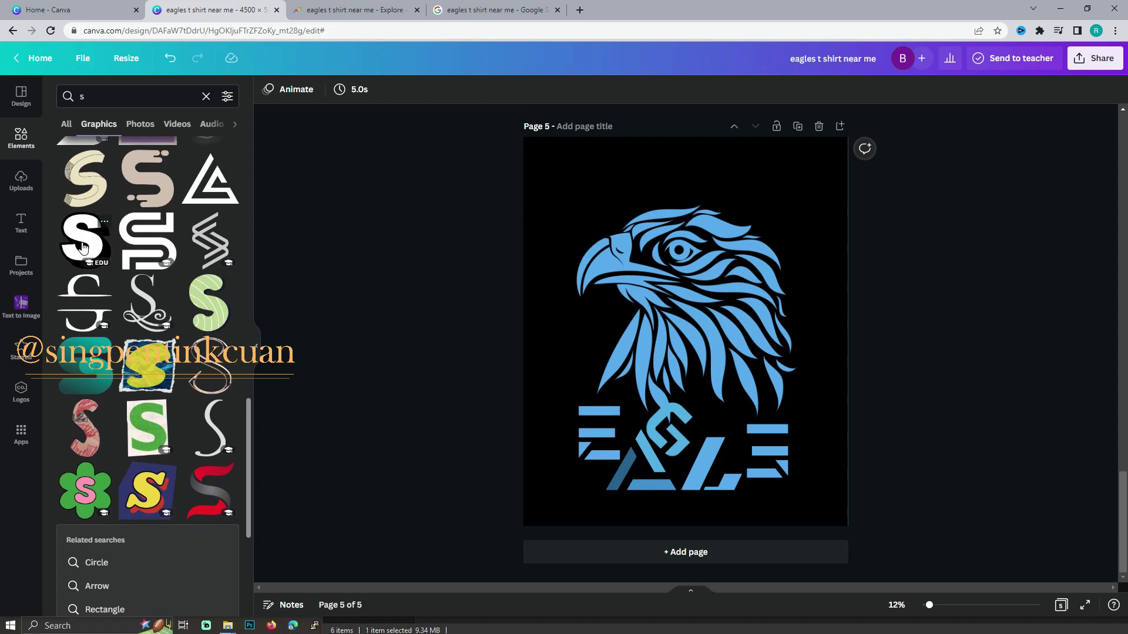
scroll(155, 241, "down", 4)
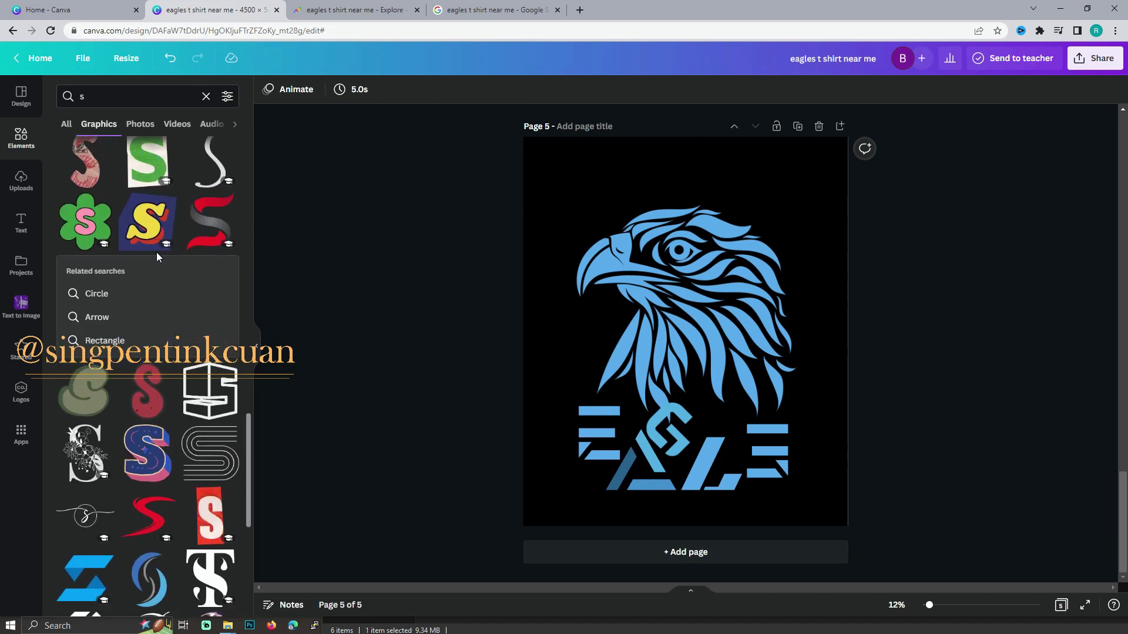
scroll(157, 252, "down", 4)
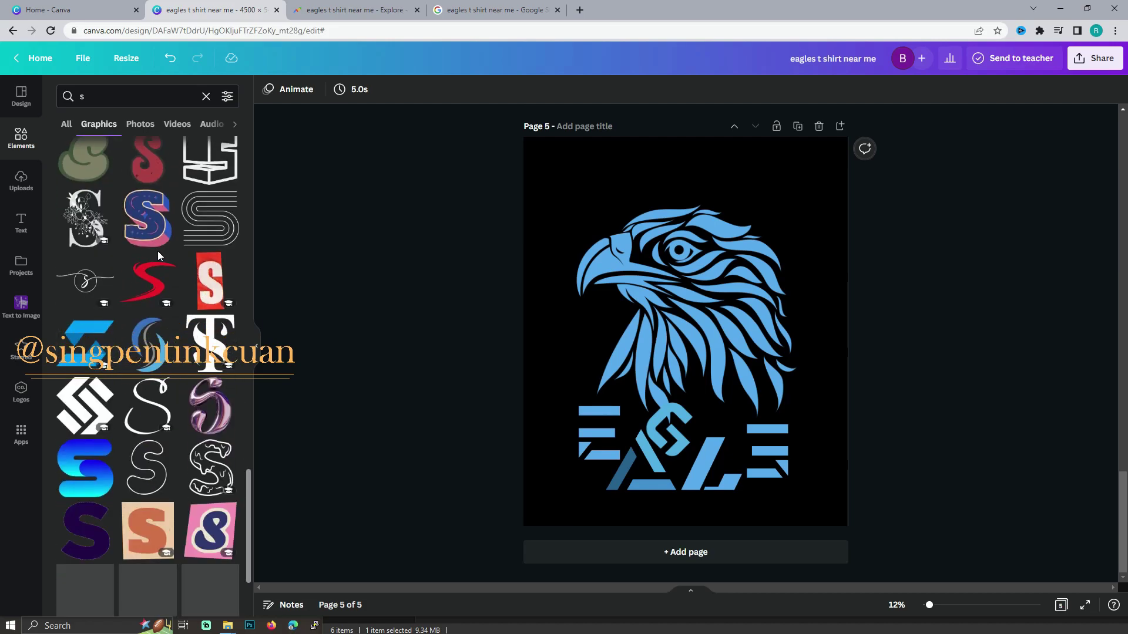
Add the angular S graphic and start picking a custom colour with the eyedropper.
left_click(89, 409)
left_click(267, 90)
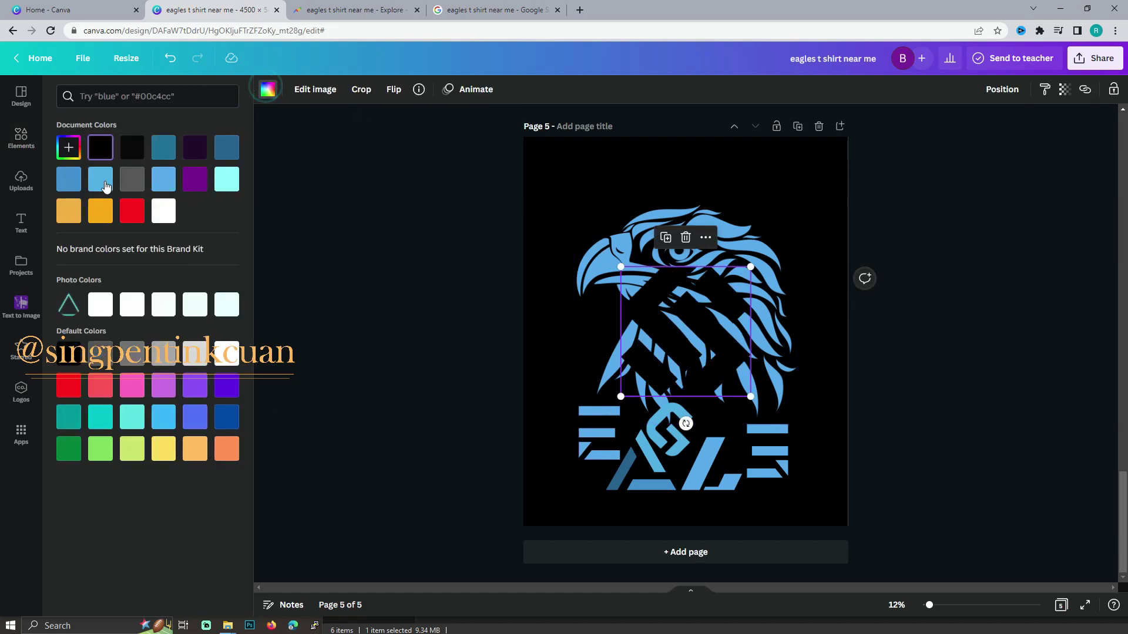
left_click(70, 147)
left_click(212, 268)
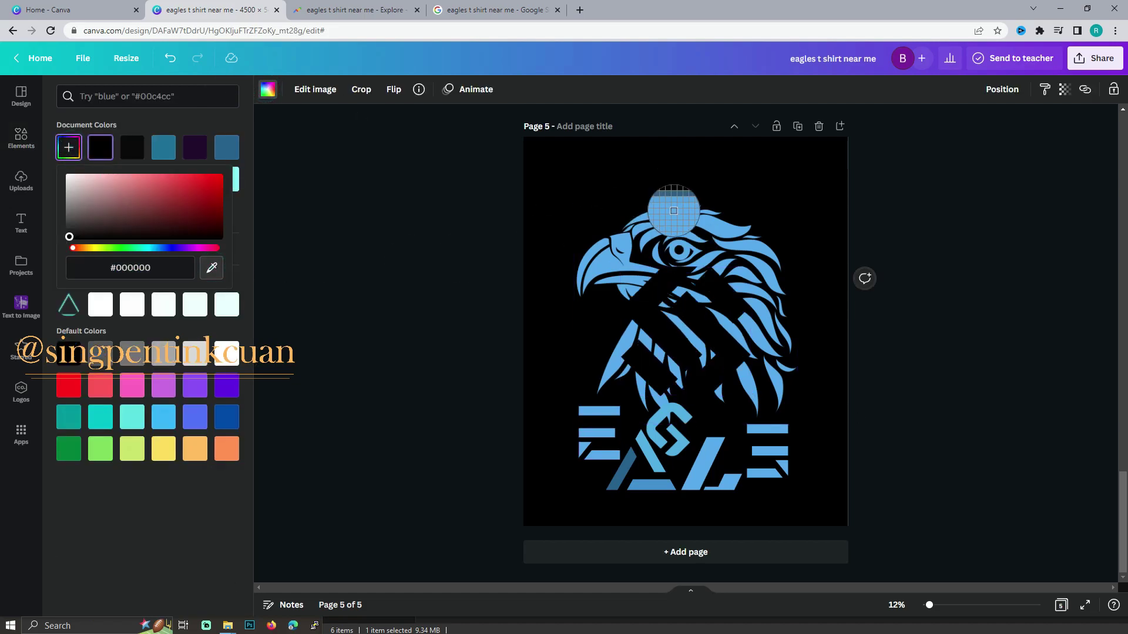
Colour the S the eagle's blue, shrink it, and flip the last E horizontally.
left_click(681, 237)
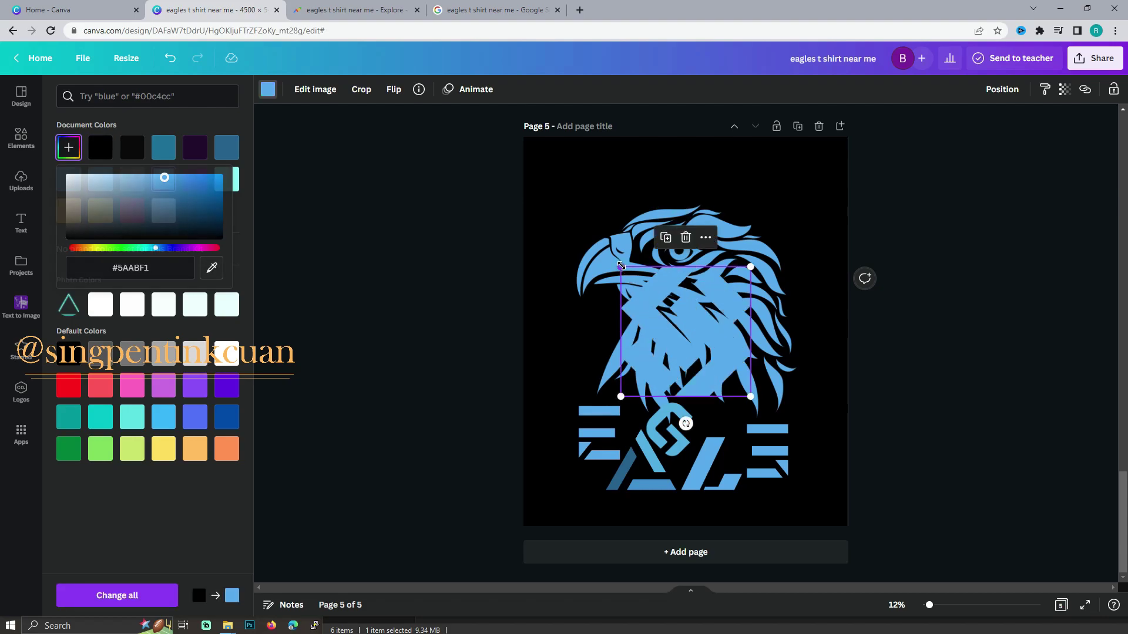
mouse_move(620, 276)
left_mouse_down()
mouse_move(730, 360)
mouse_move(802, 503)
mouse_move(767, 513)
mouse_move(809, 444)
mouse_move(808, 463)
left_mouse_up()
left_click(767, 451)
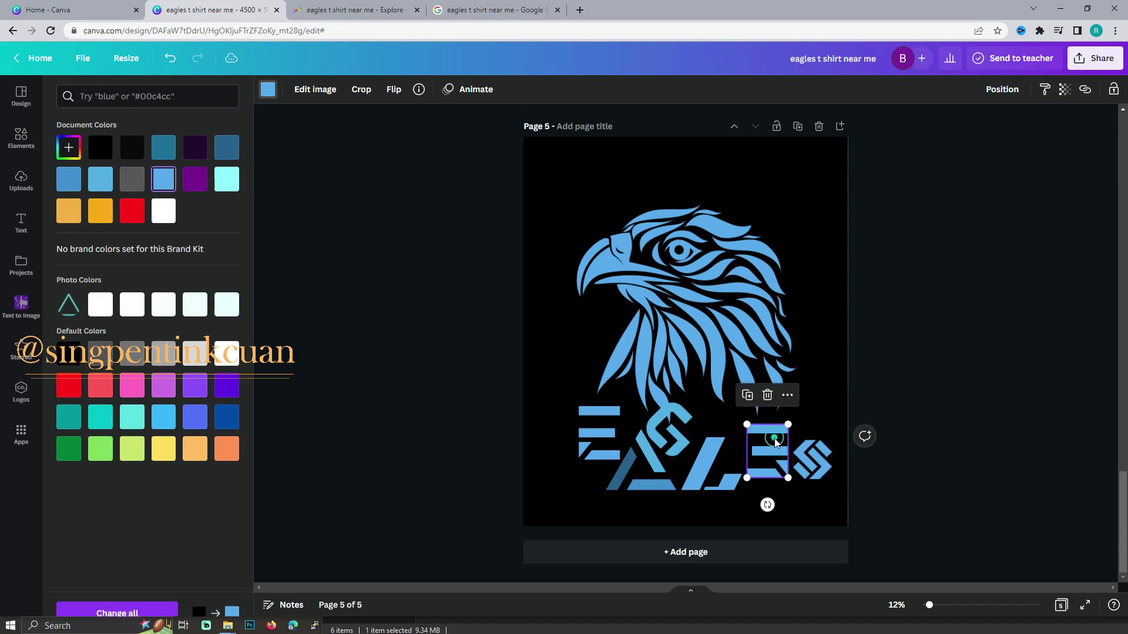
left_click(394, 89)
left_click(428, 119)
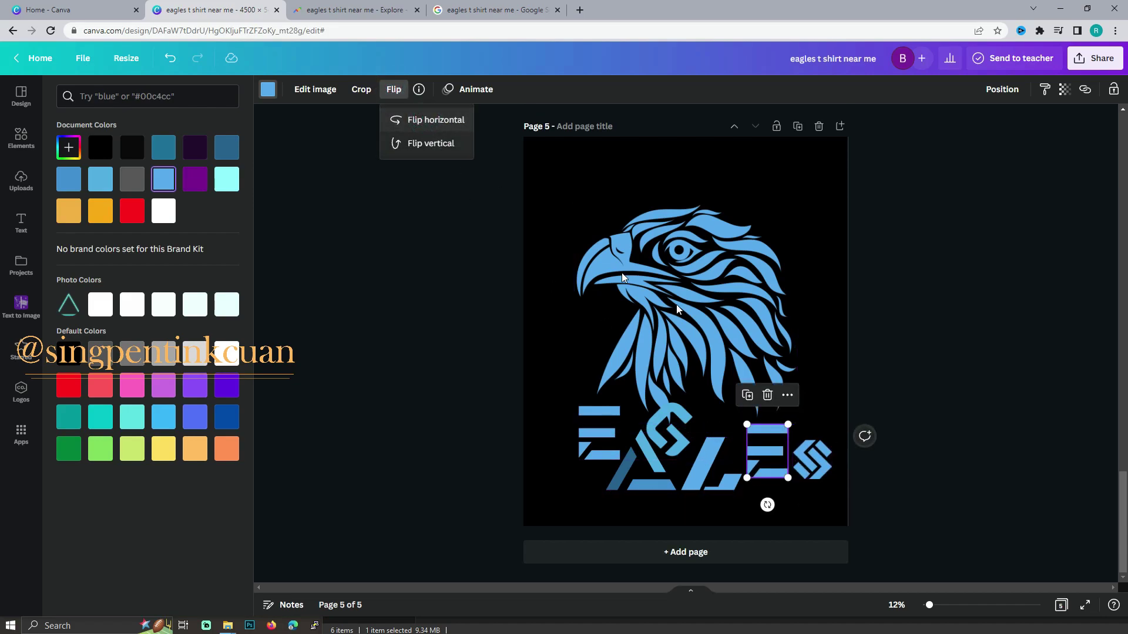
Scale all the letter graphics down together and fit the S against the last E.
left_click(819, 474)
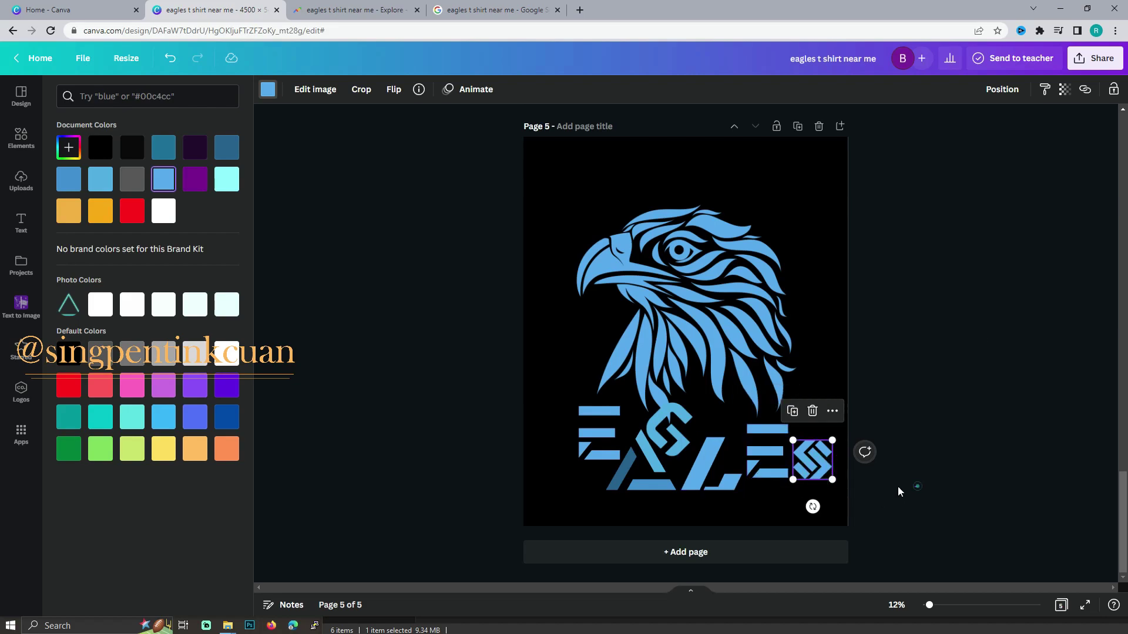
left_click_drag(916, 492, 576, 399)
left_click_drag(834, 399, 814, 425)
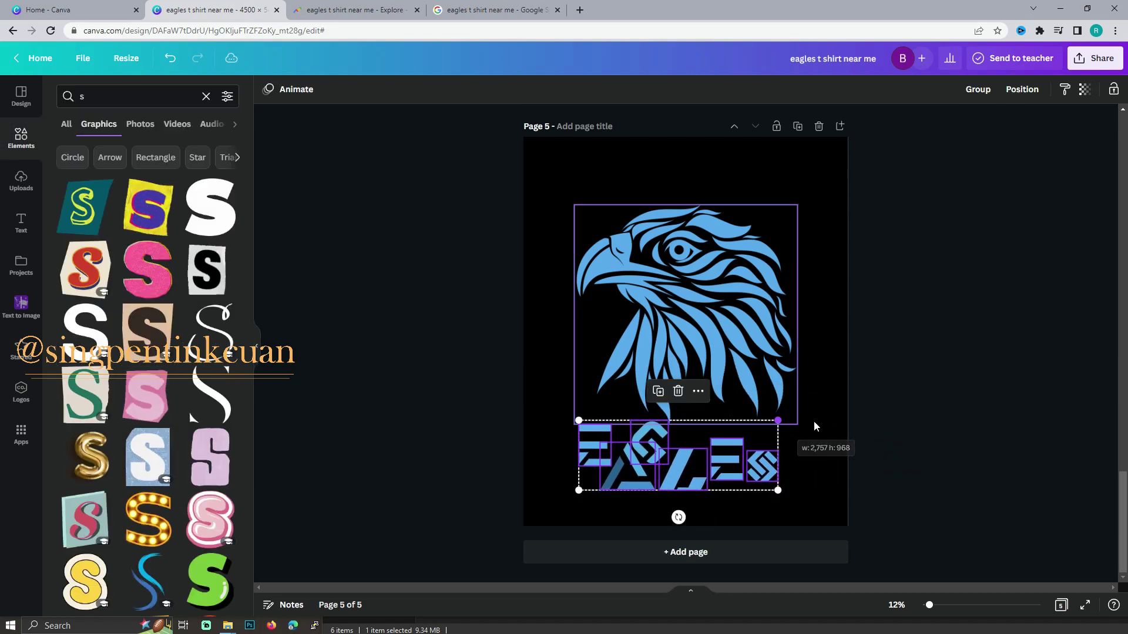
left_click(870, 430)
left_click_drag(763, 470, 766, 476)
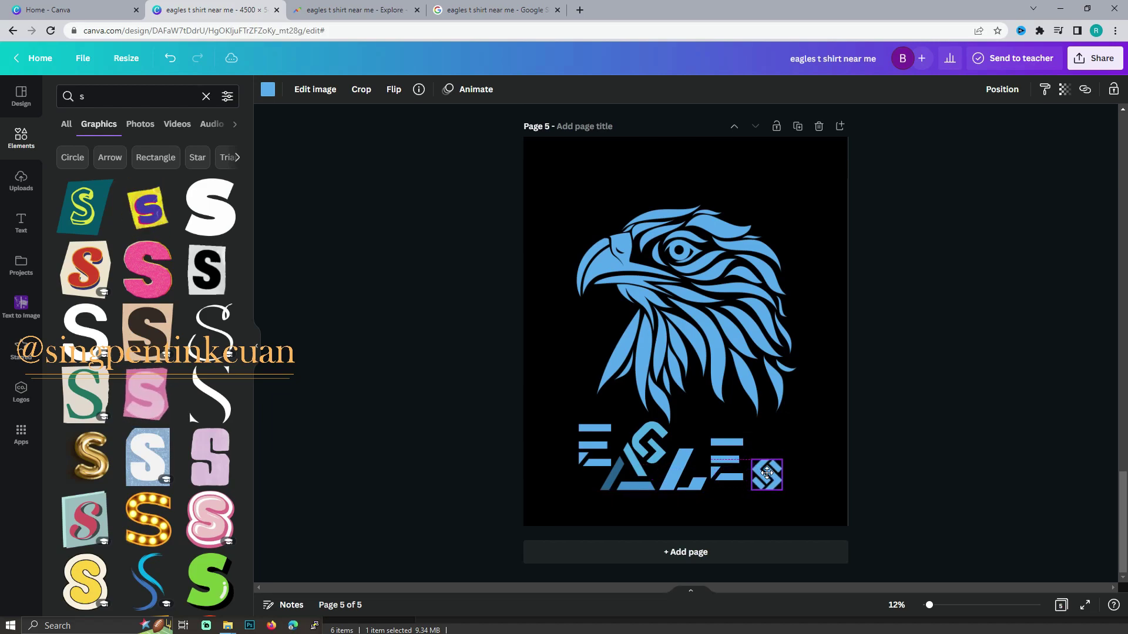
left_click_drag(766, 476, 792, 456)
Move the eagle down and right above the lettering, then select the whole design.
left_click(922, 403)
left_click_drag(735, 307, 758, 327)
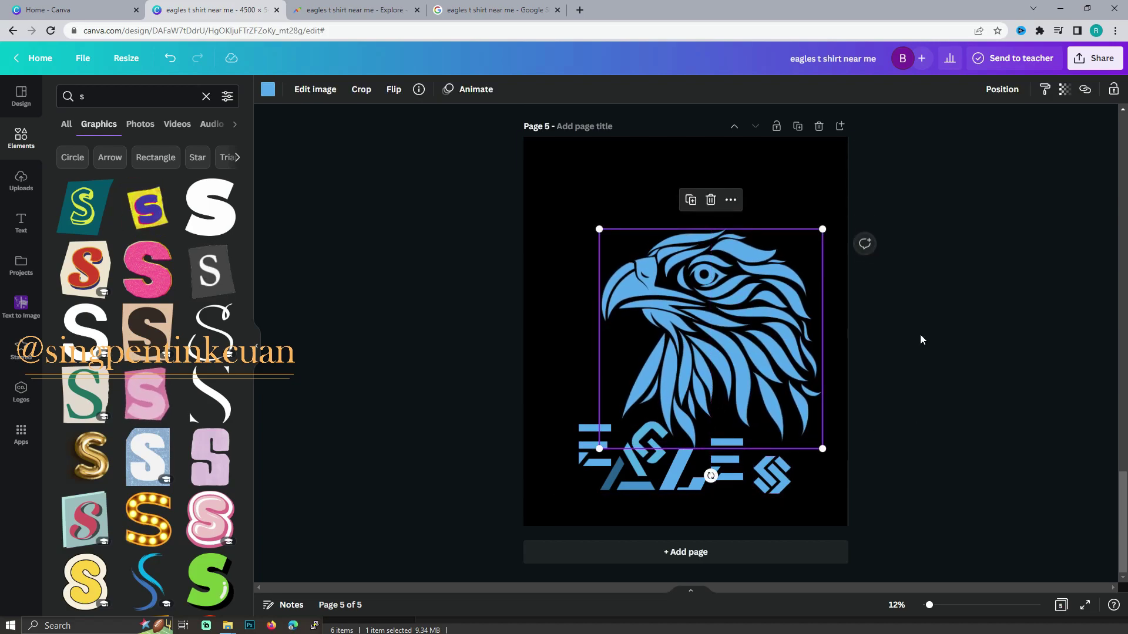
left_click(921, 330)
left_click_drag(455, 188, 858, 524)
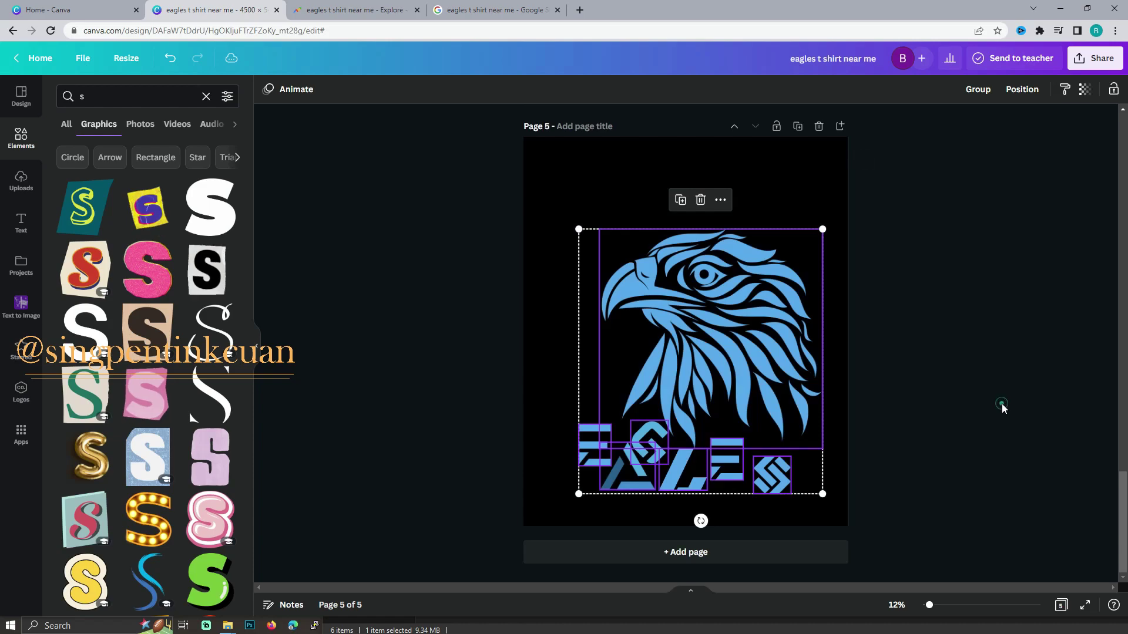
Reposition the last E and the S, shrinking the E slightly so they sit together.
left_click(999, 403)
left_click(592, 443)
left_click_drag(592, 444, 590, 442)
left_click(914, 467)
left_click(780, 477)
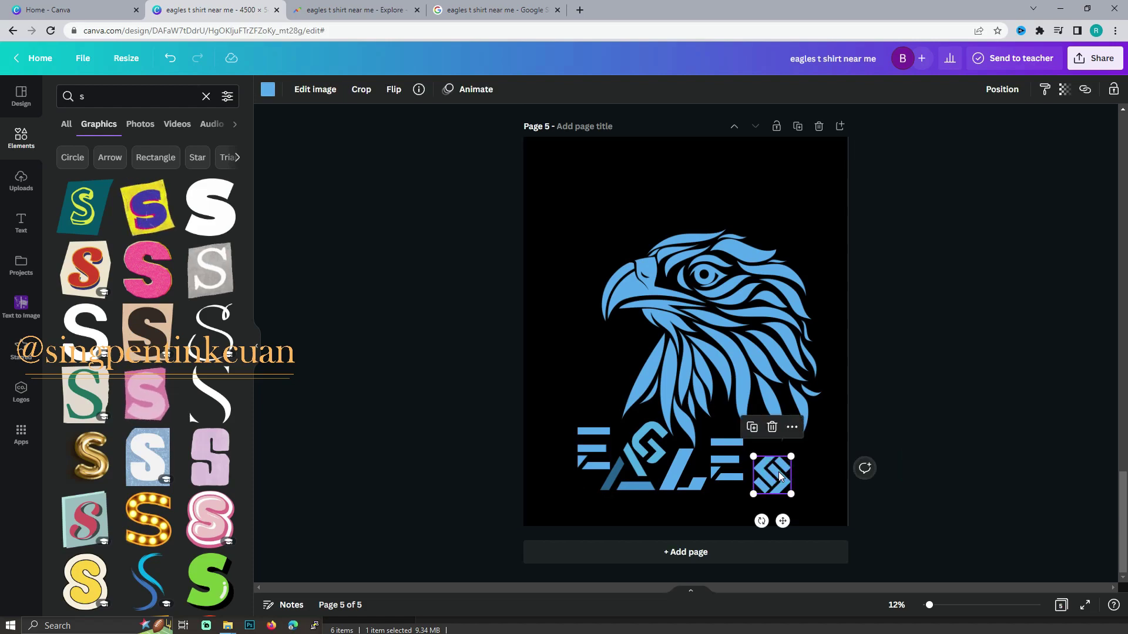
mouse_move(780, 476)
left_mouse_down()
mouse_move(802, 455)
mouse_move(762, 488)
mouse_move(744, 464)
left_mouse_up()
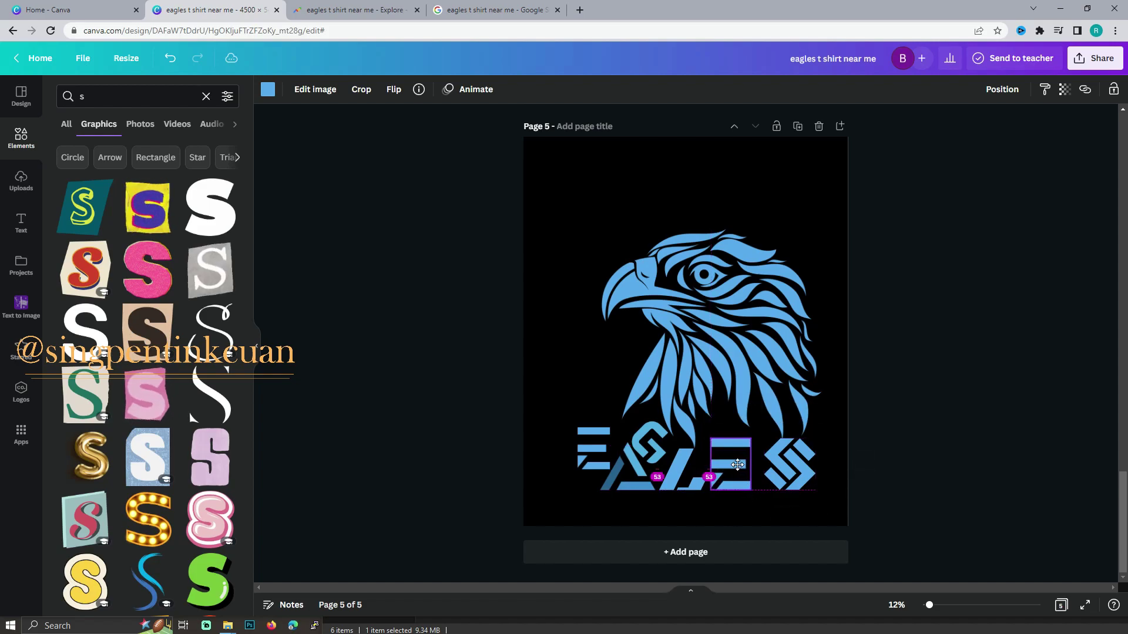
left_click(916, 477)
left_click_drag(739, 470, 746, 469)
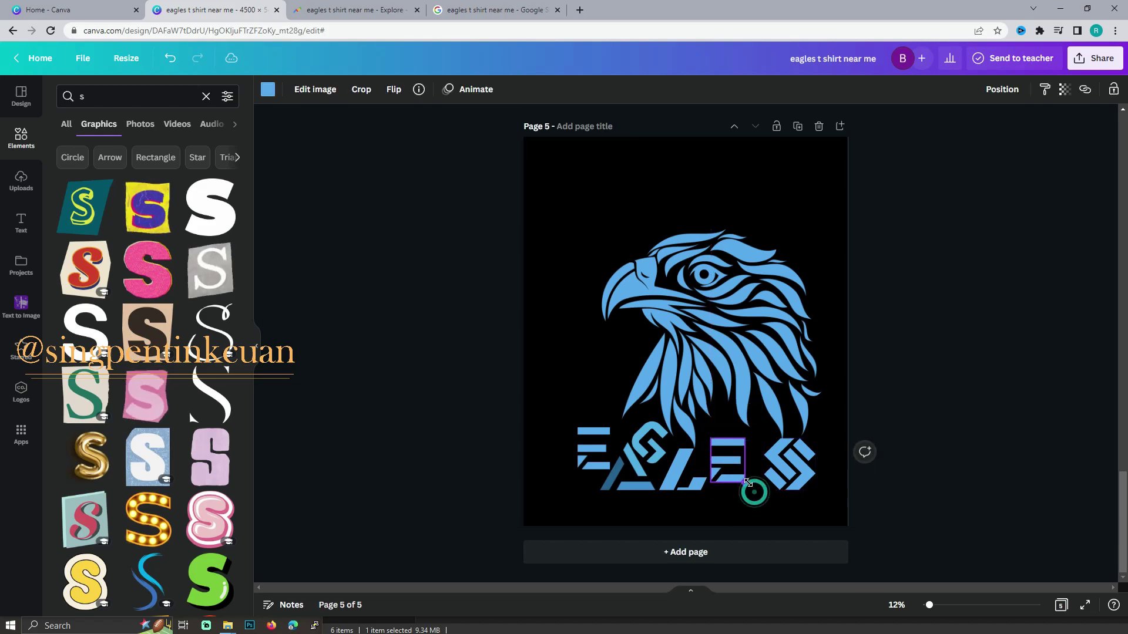
left_click_drag(740, 469, 733, 461)
Tilt the S about 31° and the first E about 30°, nudging the eagle left.
left_click(789, 464)
mouse_move(791, 515)
left_mouse_down()
mouse_move(768, 515)
mouse_move(805, 498)
mouse_move(774, 470)
left_mouse_up()
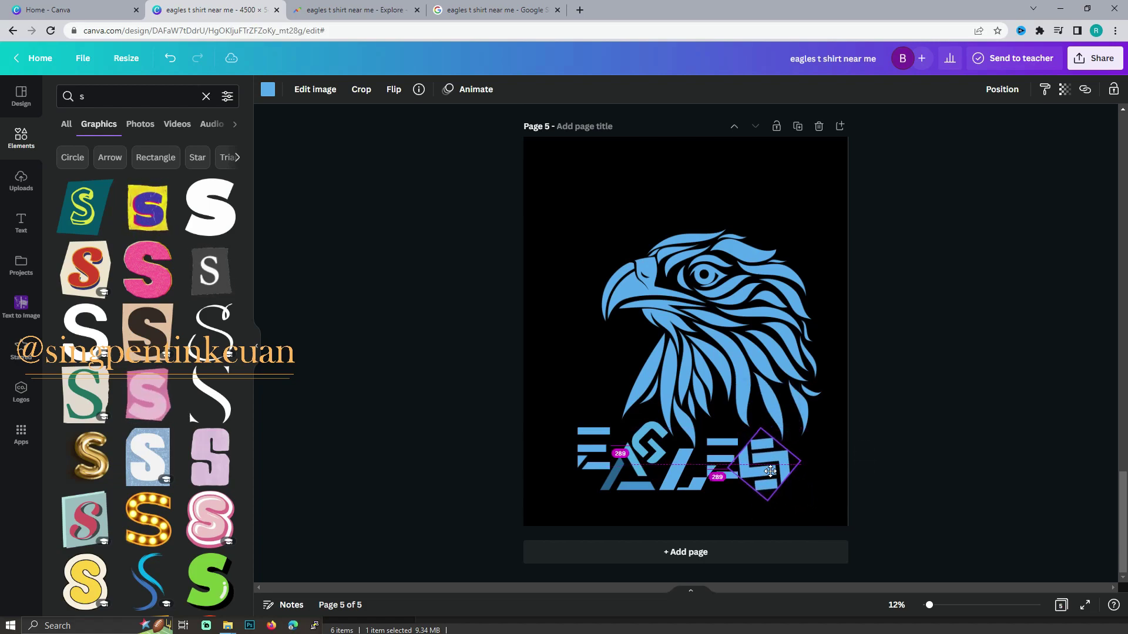
left_click_drag(734, 304, 722, 304)
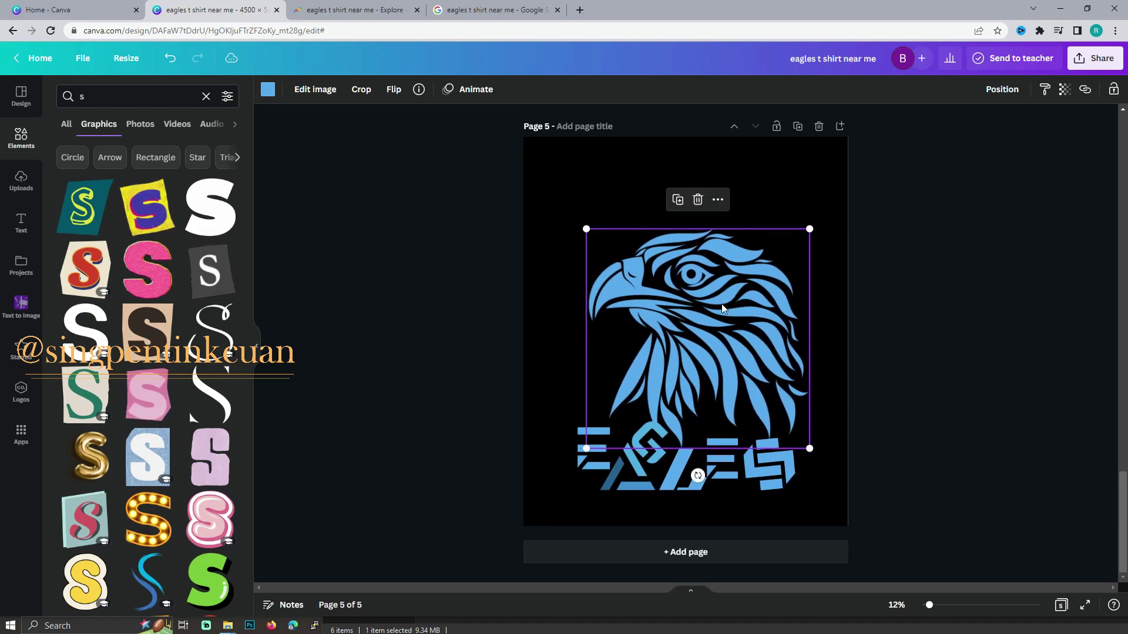
left_click(558, 461)
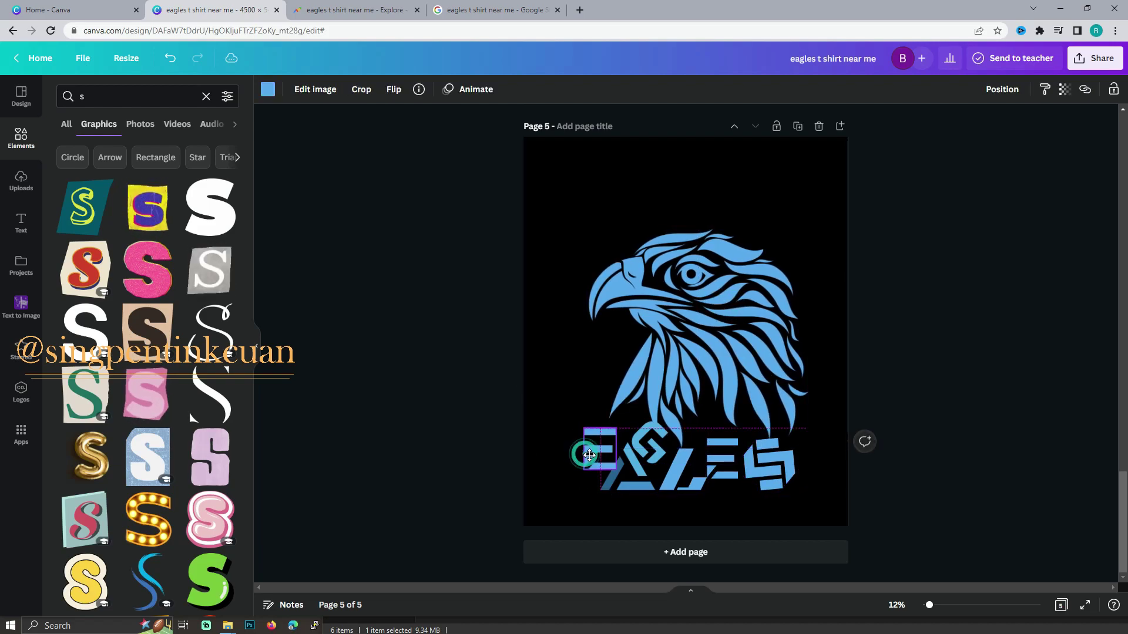
left_click(394, 90)
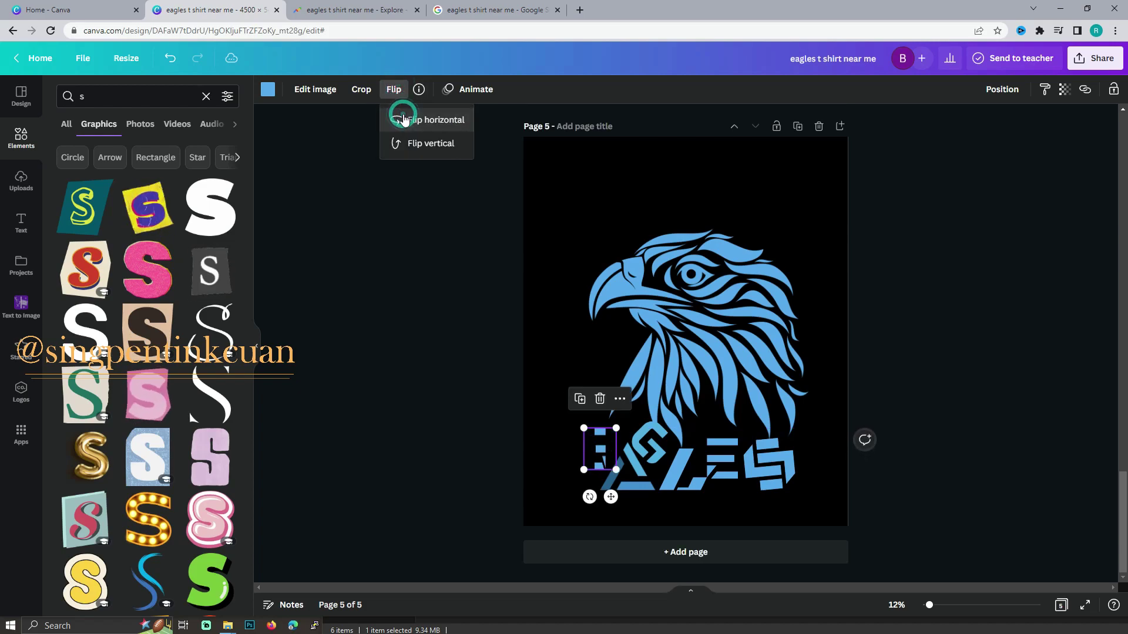
mouse_move(587, 497)
left_mouse_down()
mouse_move(554, 494)
mouse_move(597, 474)
mouse_move(563, 495)
left_mouse_up()
Select the eagle and all EAGLES letters and group them into one element.
mouse_move(582, 508)
left_click(486, 474)
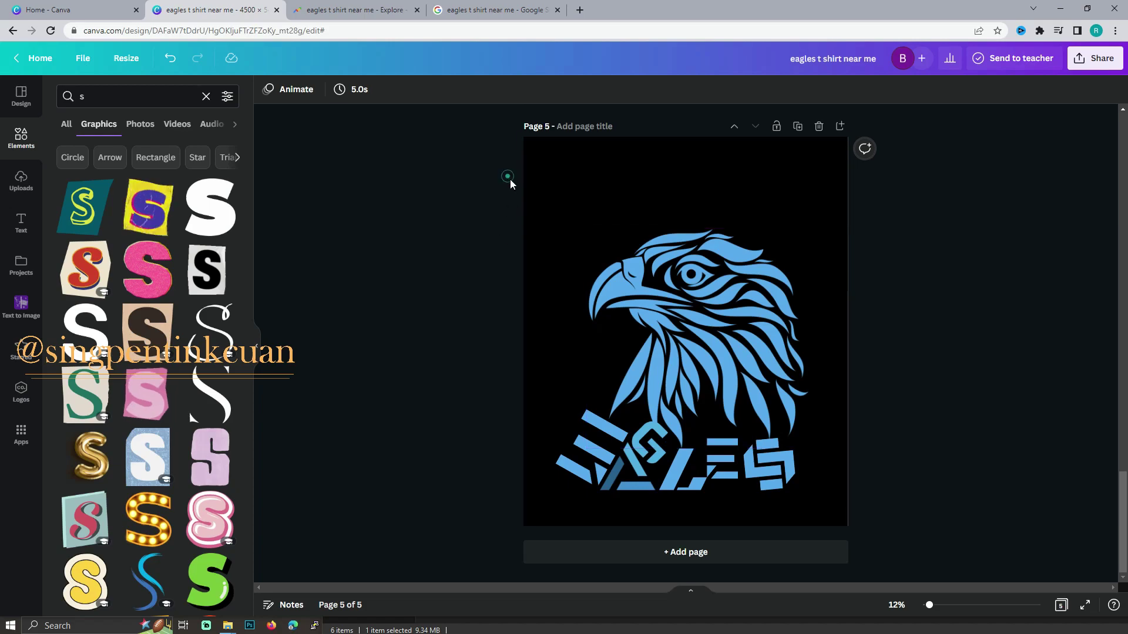
left_click_drag(510, 181, 808, 430)
left_click(977, 89)
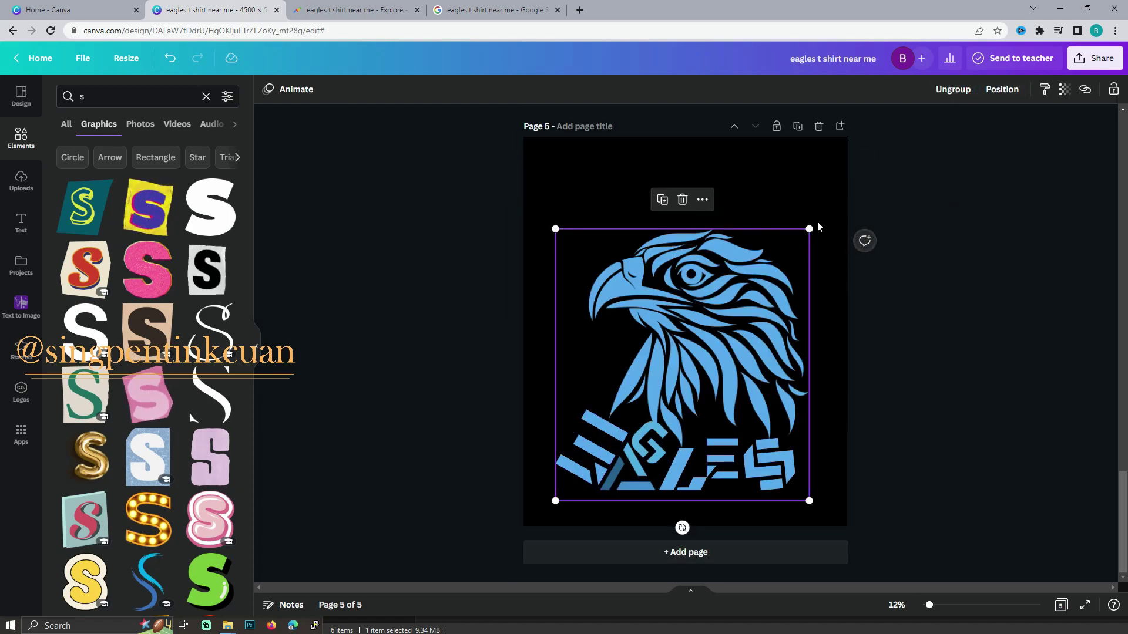
Enlarge the grouped eagle design, centre it vertically with Position > Middle, and open Share.
left_click_drag(809, 228, 835, 201)
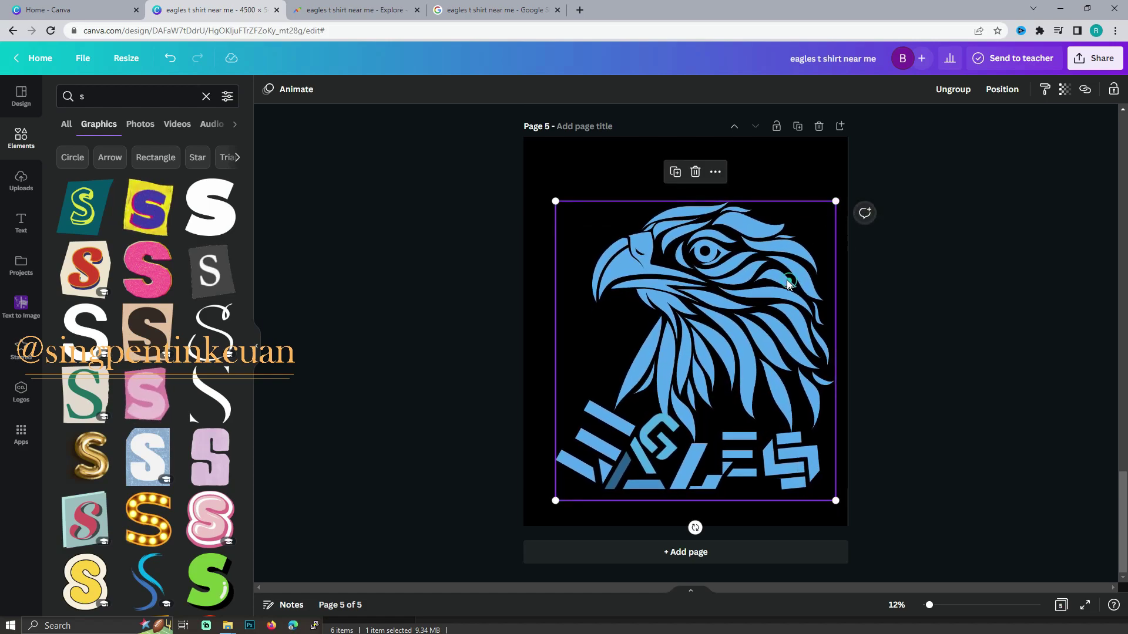
left_click_drag(787, 284, 778, 270)
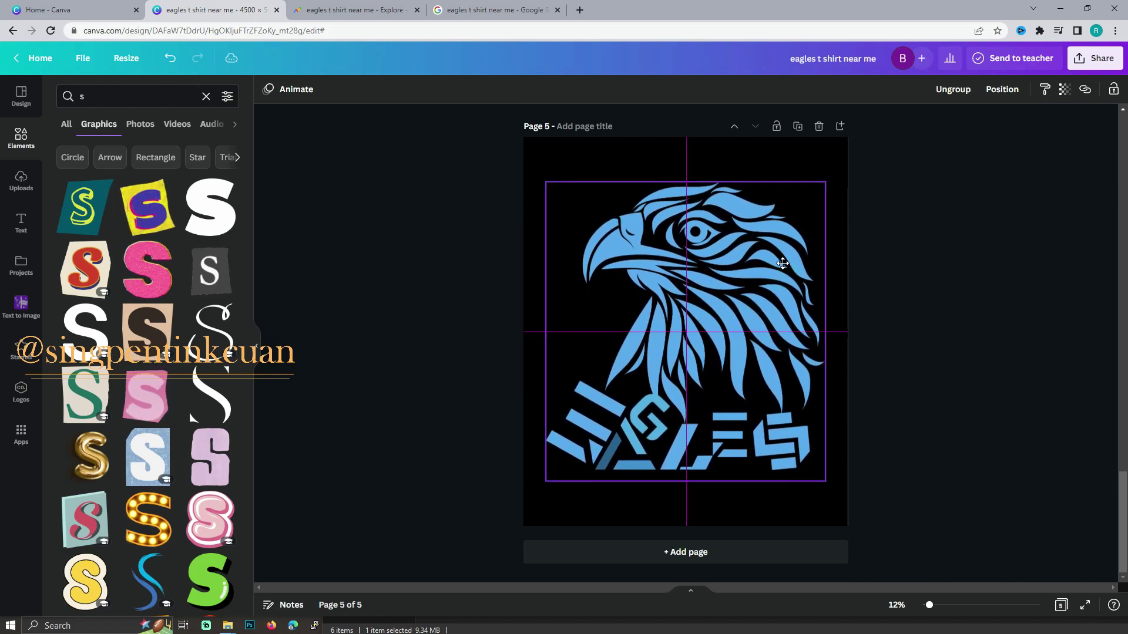
left_click(1002, 91)
left_click(857, 198)
left_click(918, 320)
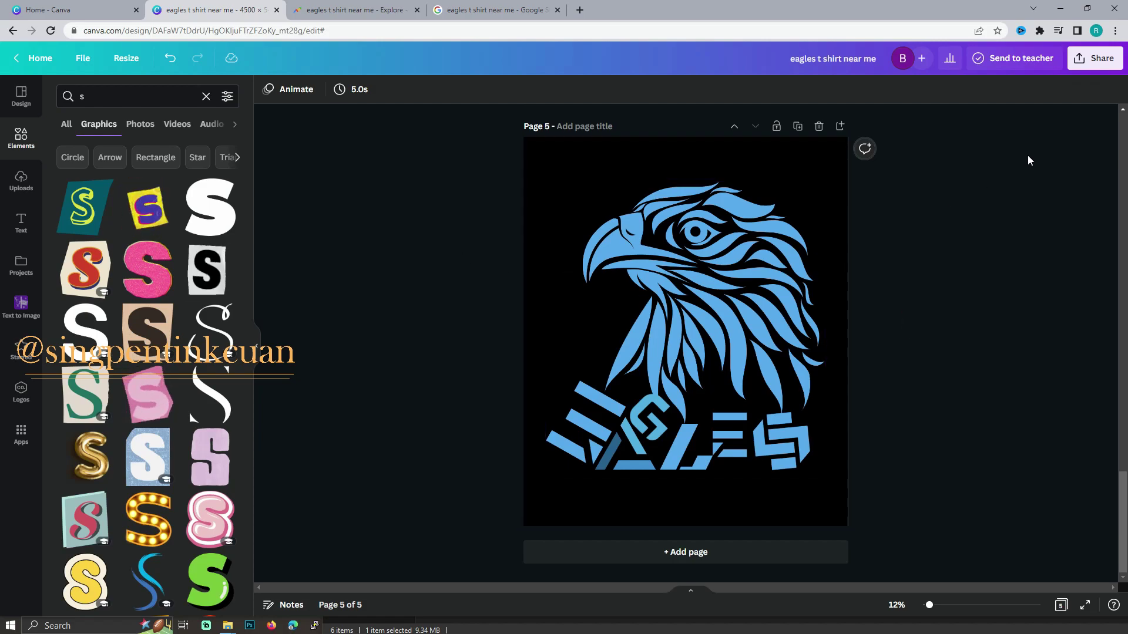
left_click(1085, 61)
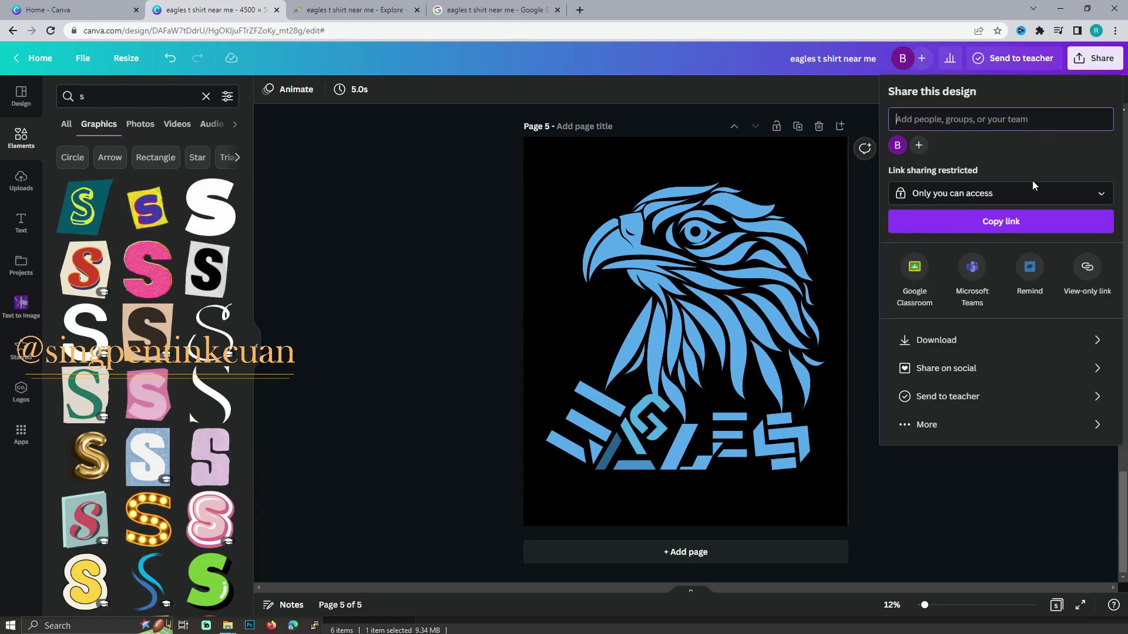
Download all five pages as PNG with Transparent background enabled.
left_click(1001, 349)
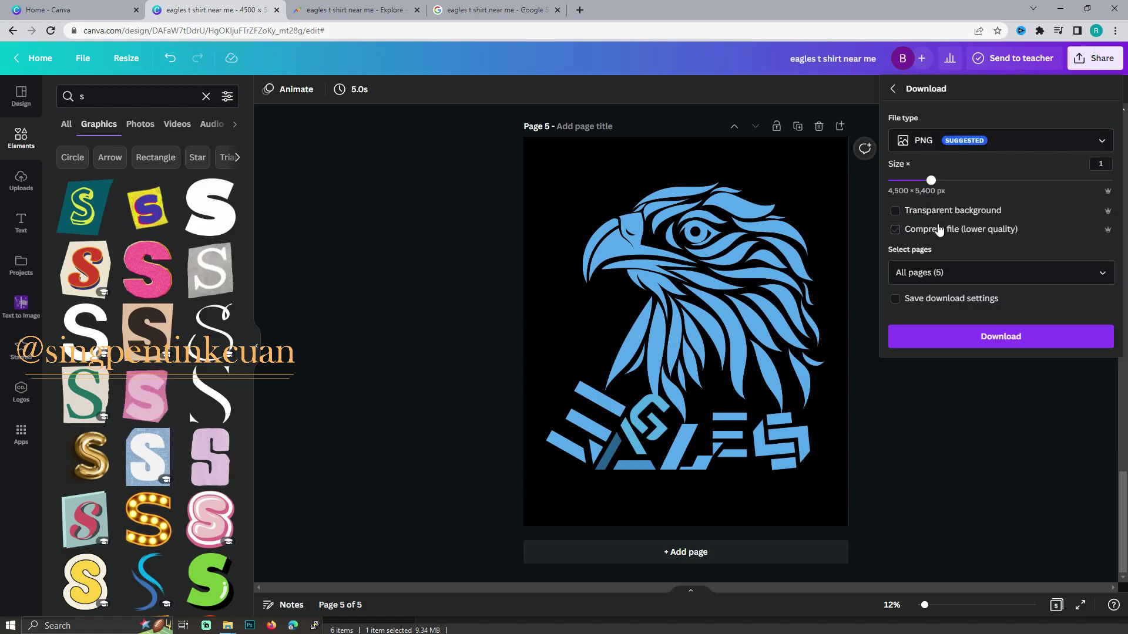
left_click(958, 210)
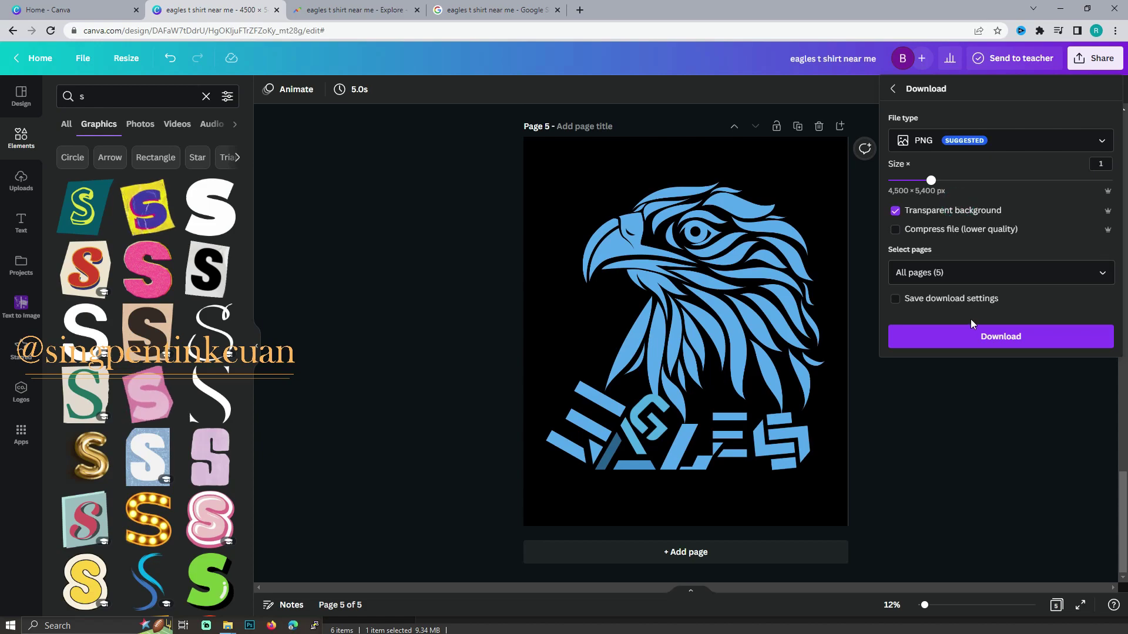
left_click(1026, 338)
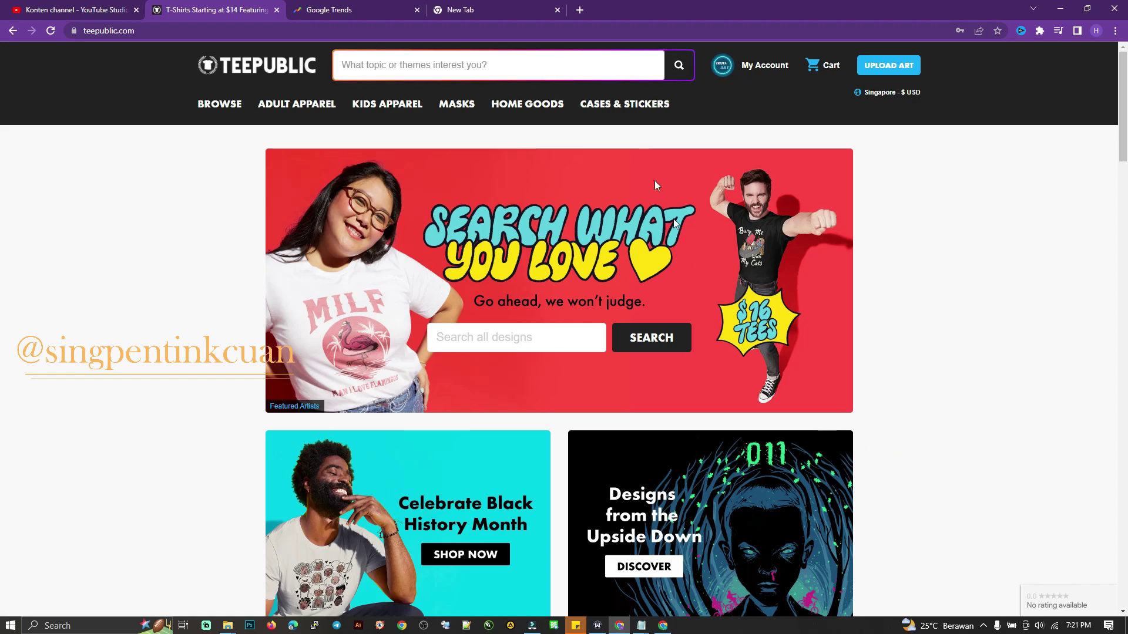
Start a TeePublic art upload, browse Documents for 1.png, then cancel the single-file picker.
left_click(873, 68)
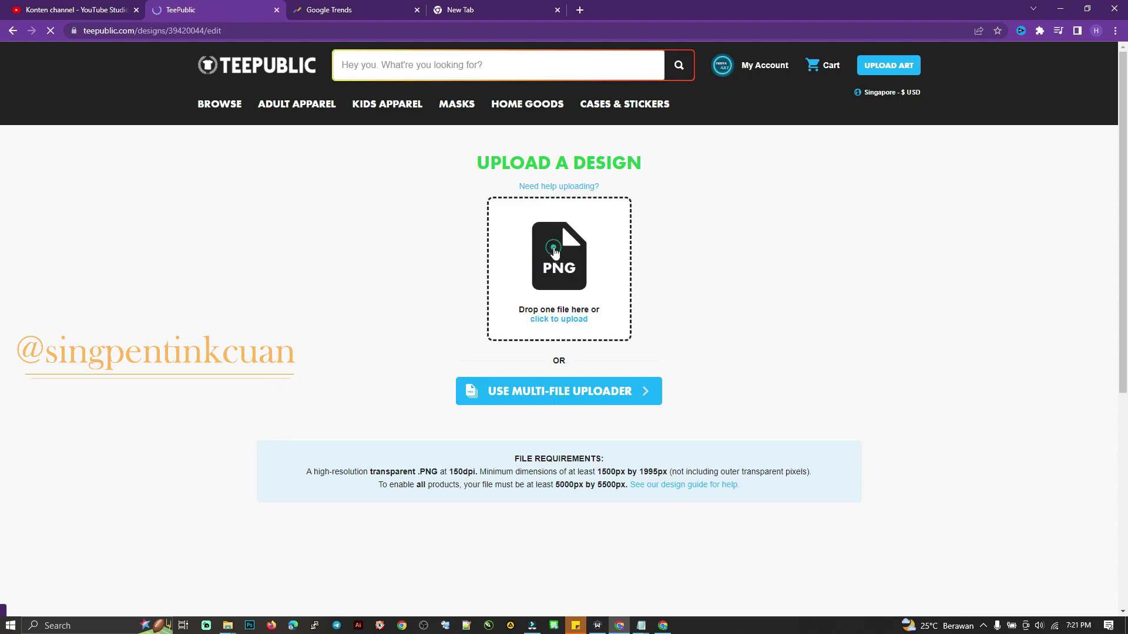
left_click(552, 247)
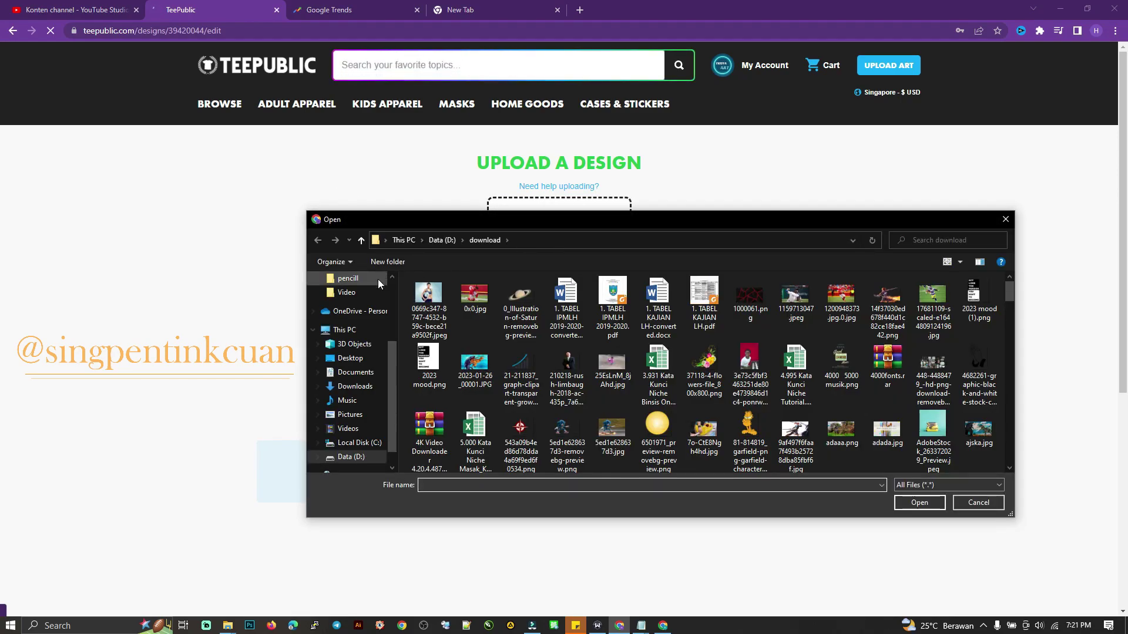
scroll(364, 288, "up", 2)
left_click(352, 278)
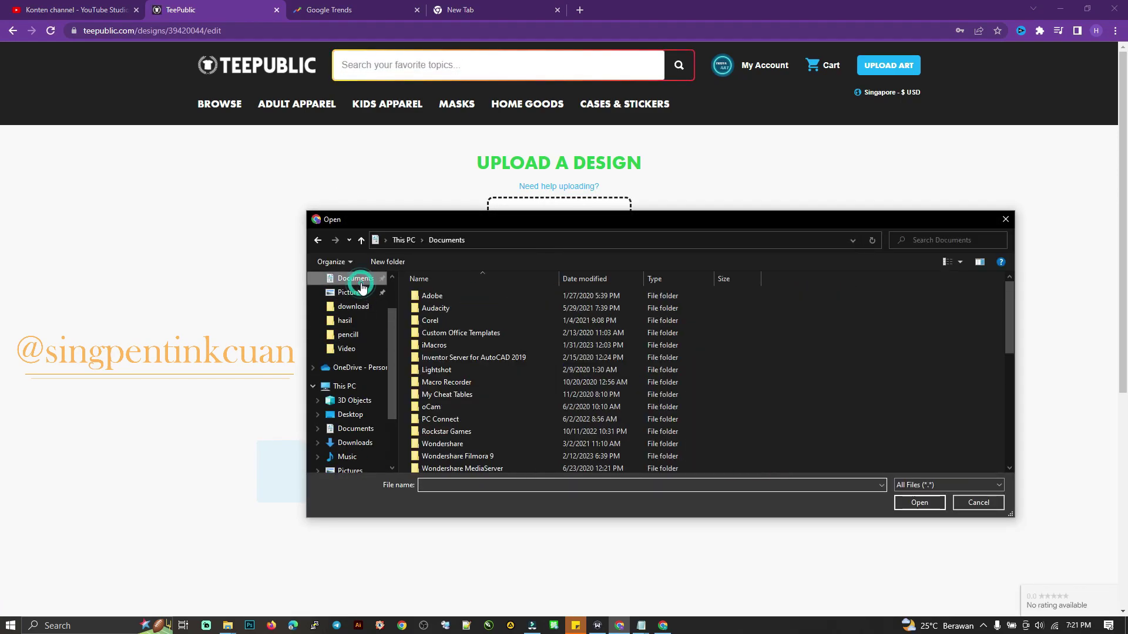
left_click(564, 279)
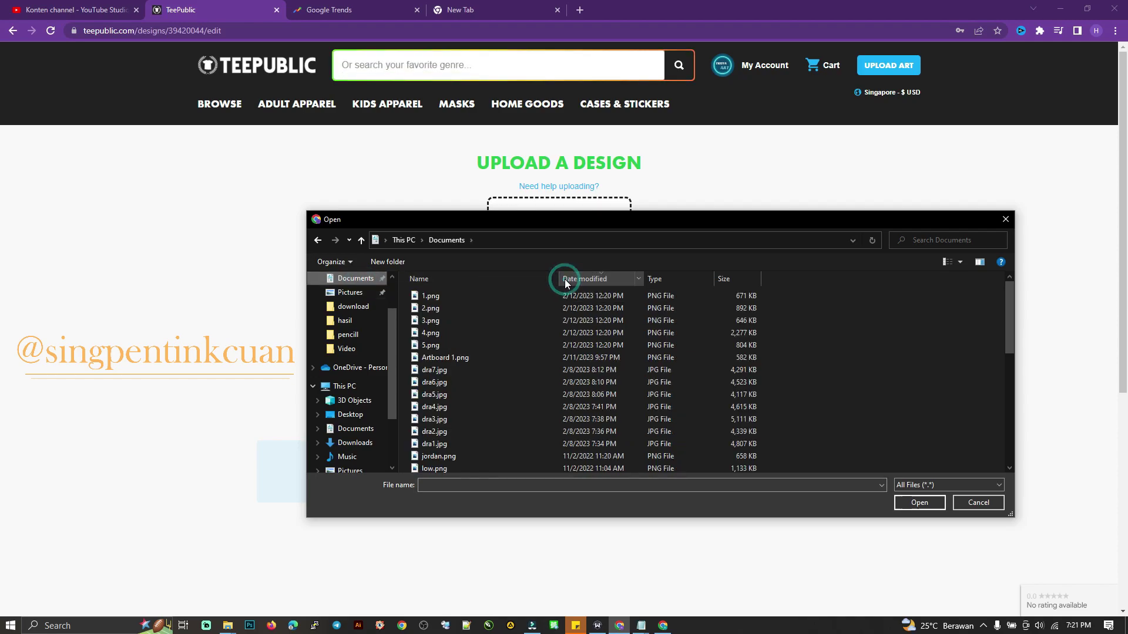
left_click(477, 296)
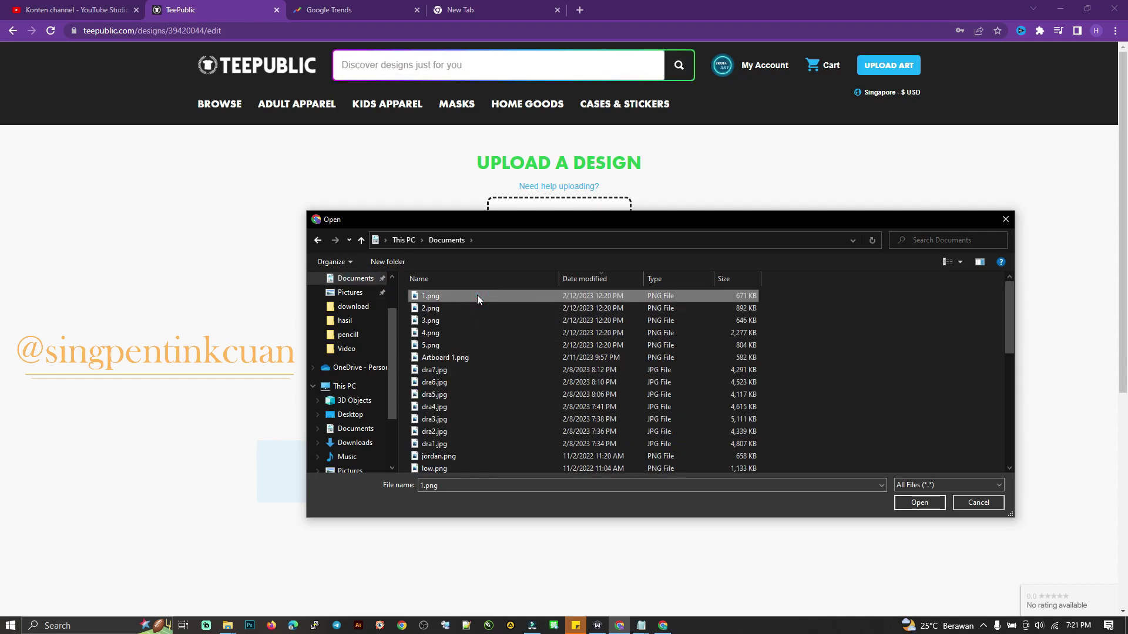
left_click(479, 345)
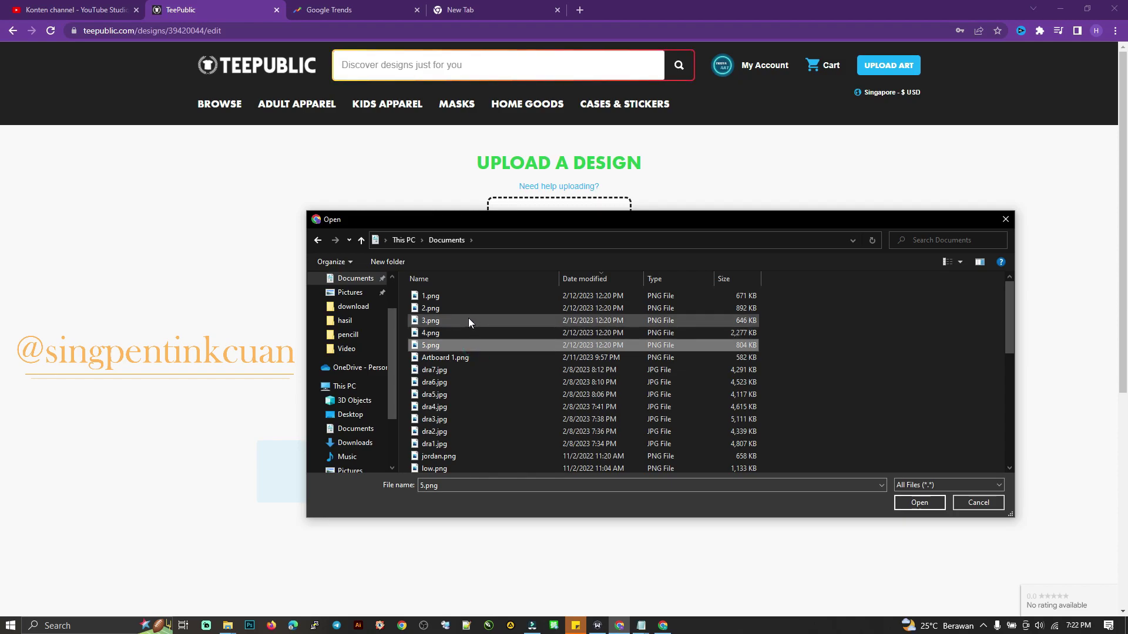
left_click(461, 300)
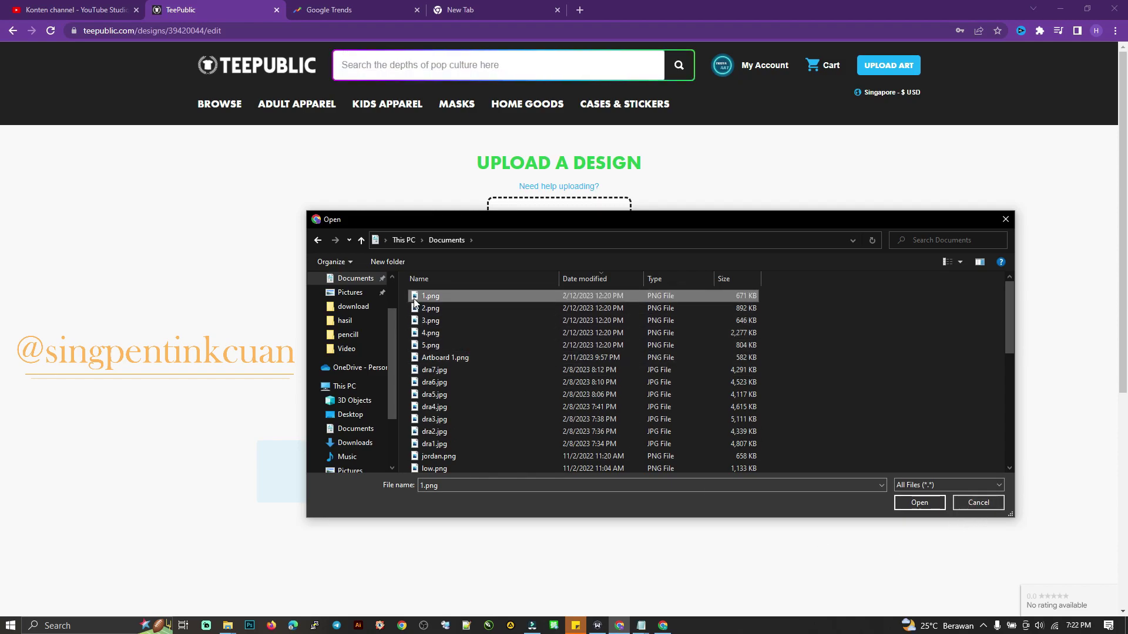
left_click(979, 503)
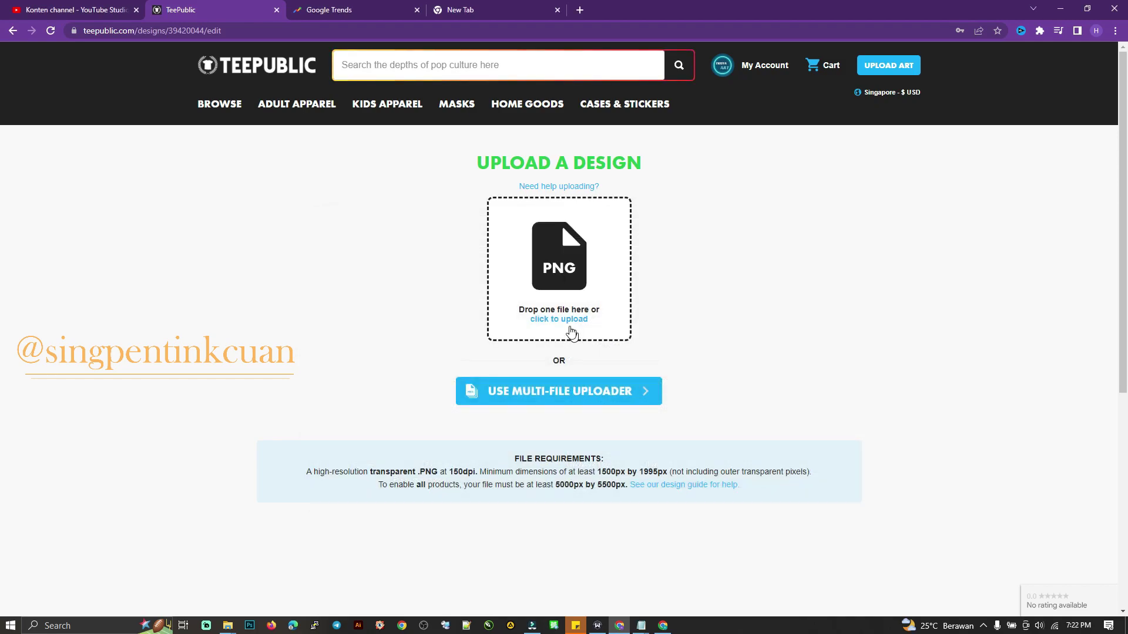
Use the Multi-File Uploader to upload 1.png through 5.png from Documents.
left_click(579, 403)
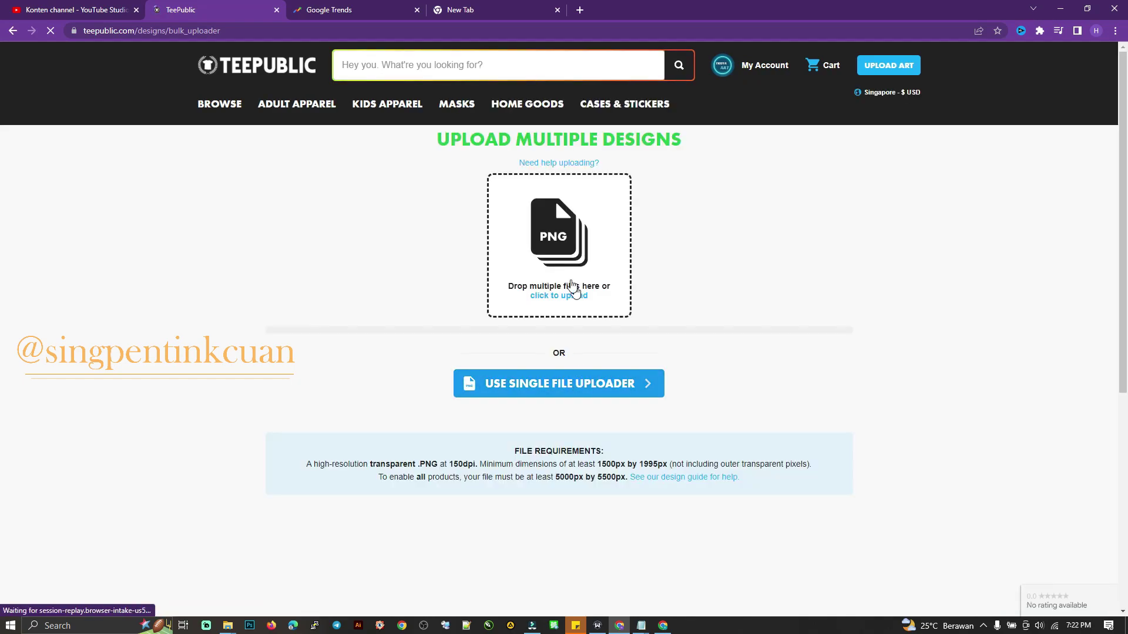
left_click(549, 230)
scroll(361, 295, "up", 3)
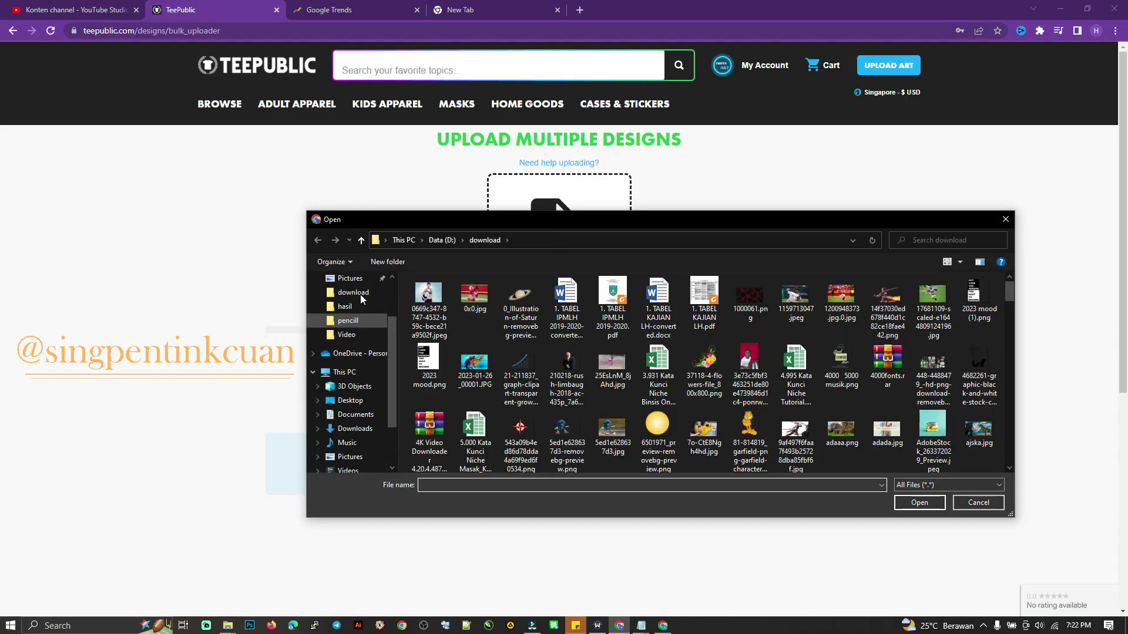
left_click(354, 295)
left_click(358, 278)
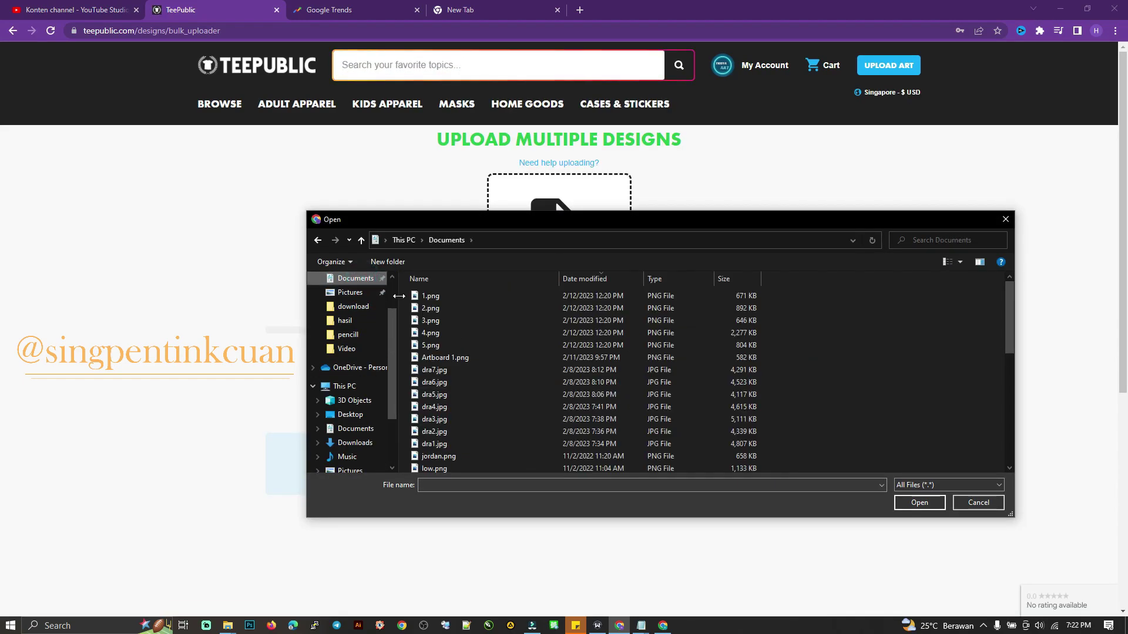
left_click(488, 297)
left_click(479, 344, "shift")
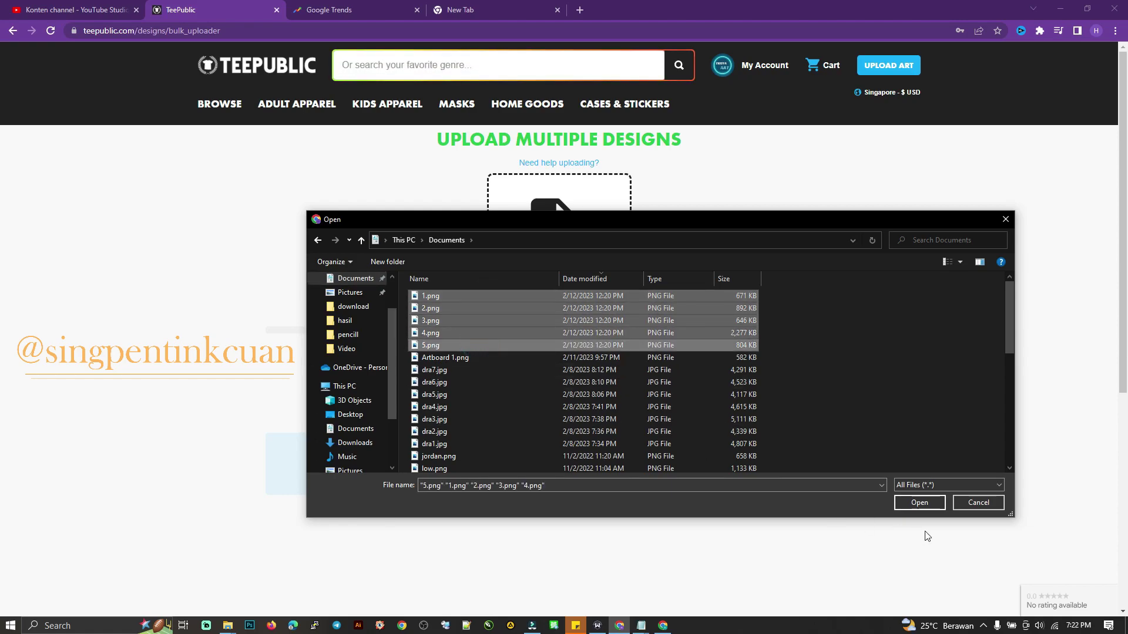
left_click(920, 502)
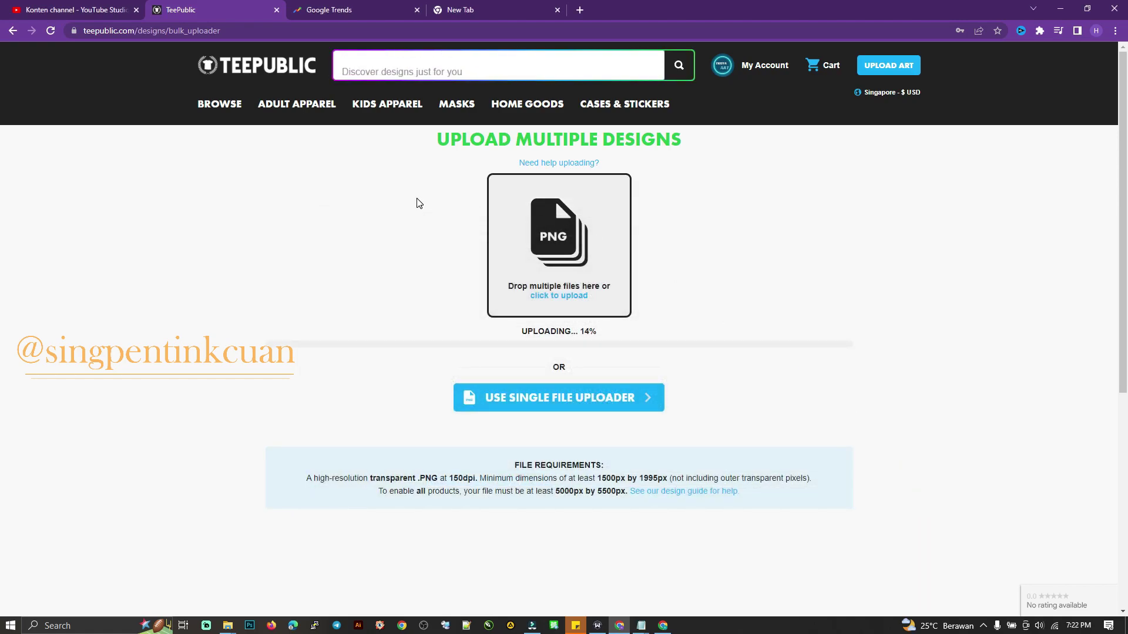
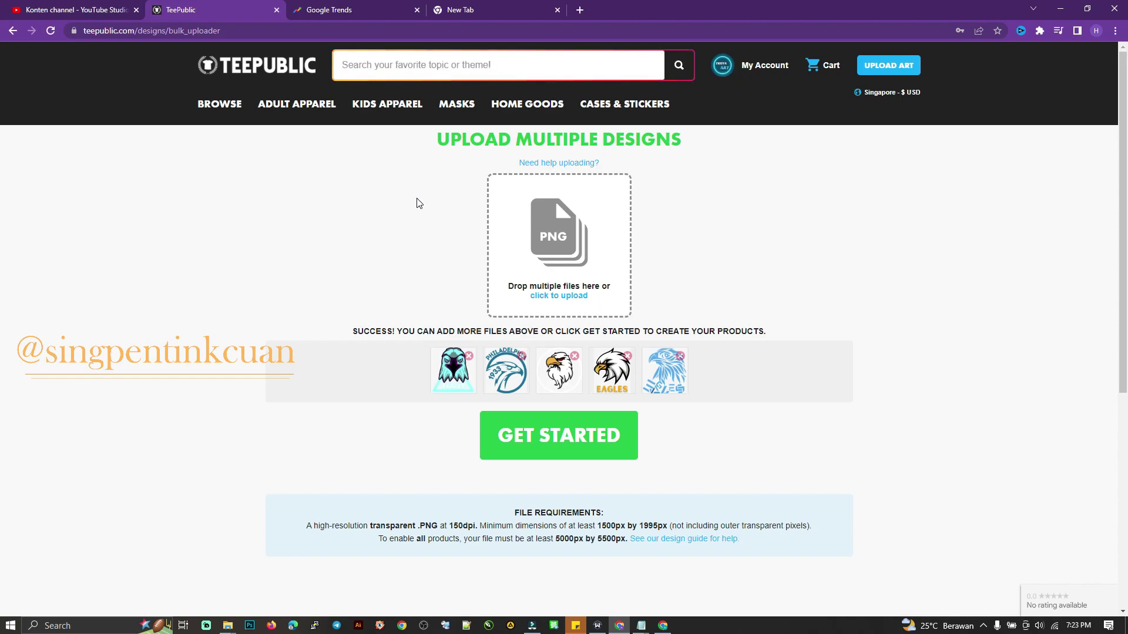
Start creating products from the five uploaded eagle designs to open design 1 of 5.
left_click(622, 449)
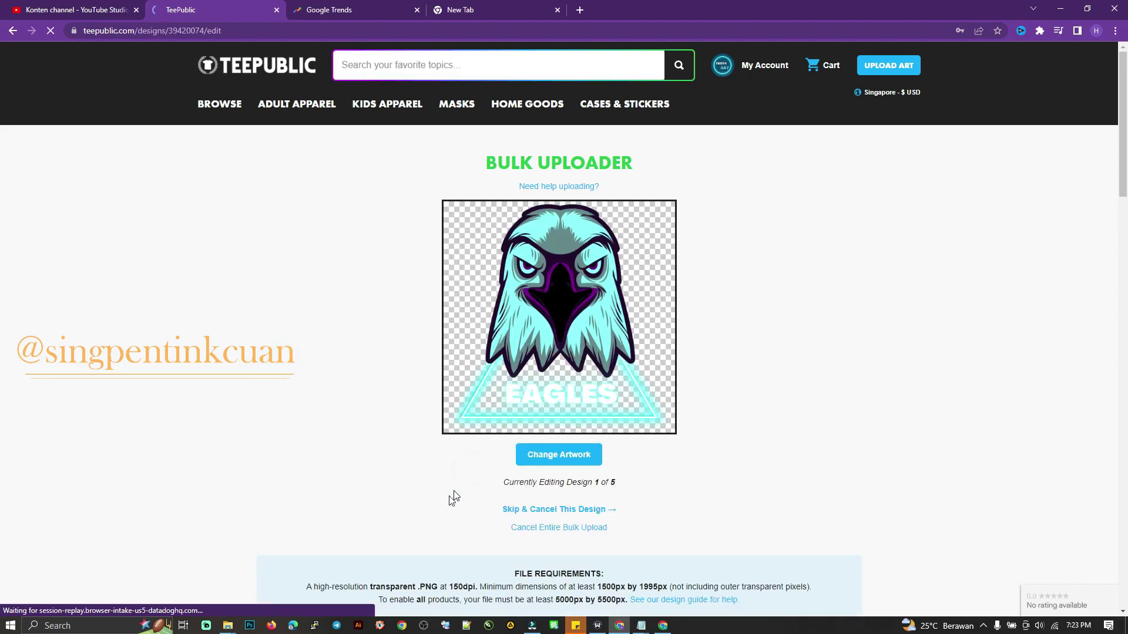
scroll(459, 506, "down", 2)
mouse_move(640, 625)
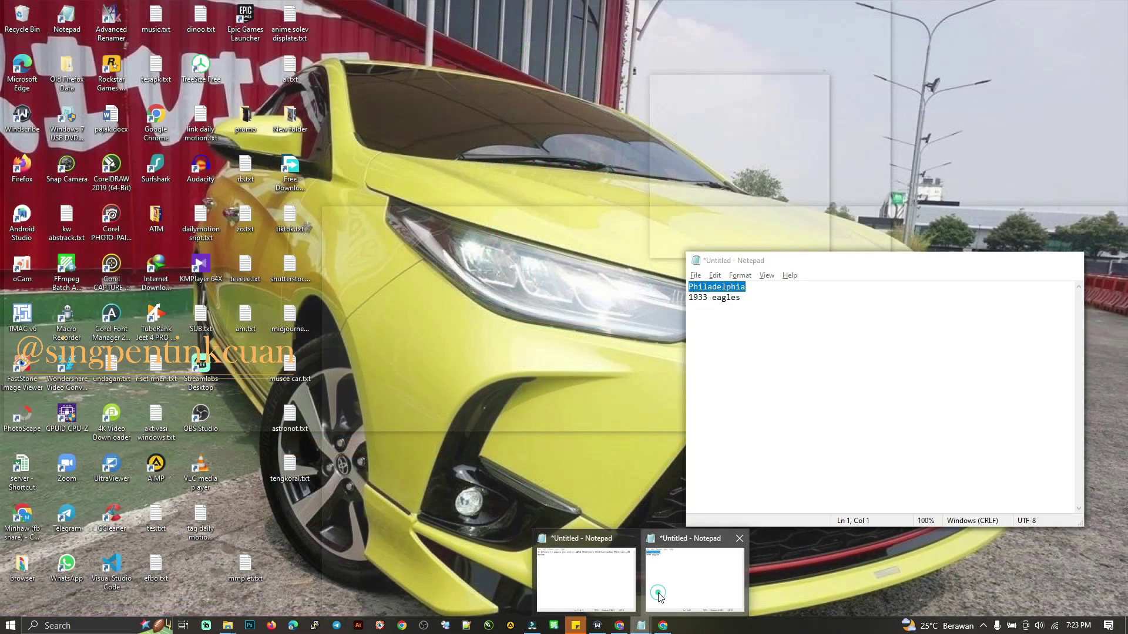
Write 'Eagles Near Me' below the Philadelphia 1933 eagles notes in Notepad and copy it.
left_click(660, 596)
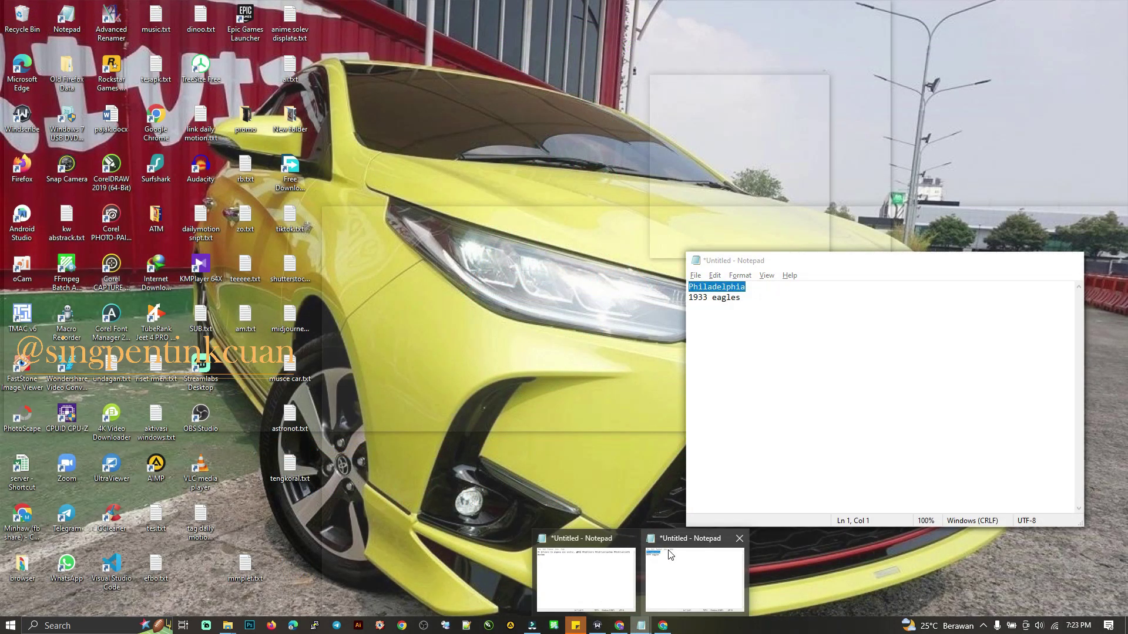
left_click(695, 578)
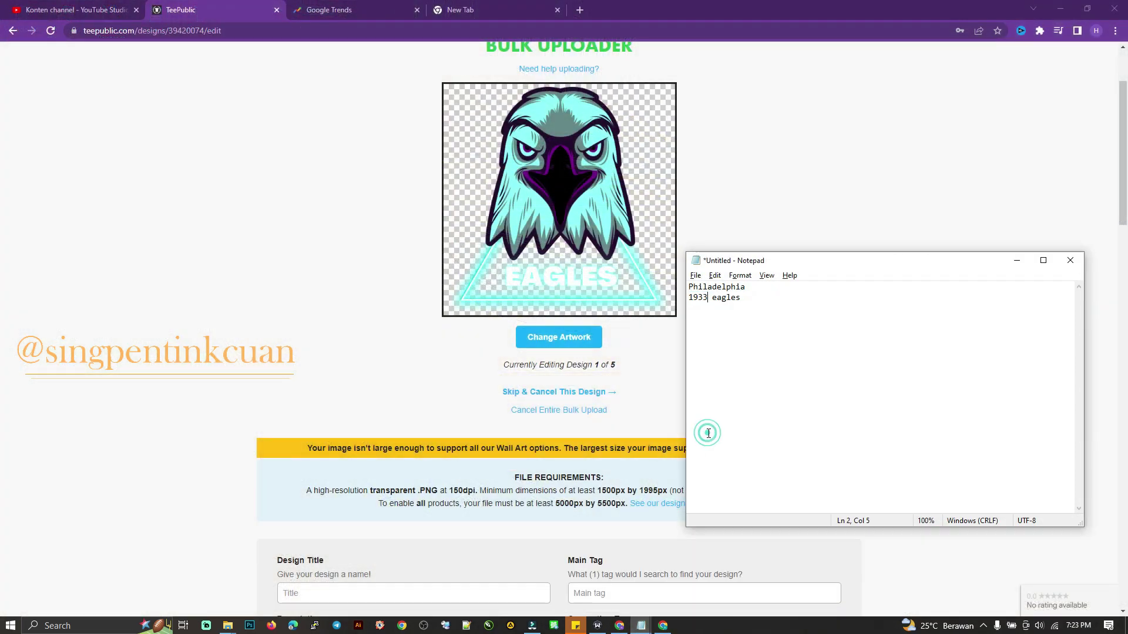
left_click(797, 344)
type("Ea")
type("gles ")
type("Near Me")
left_click_drag(761, 315, 690, 318)
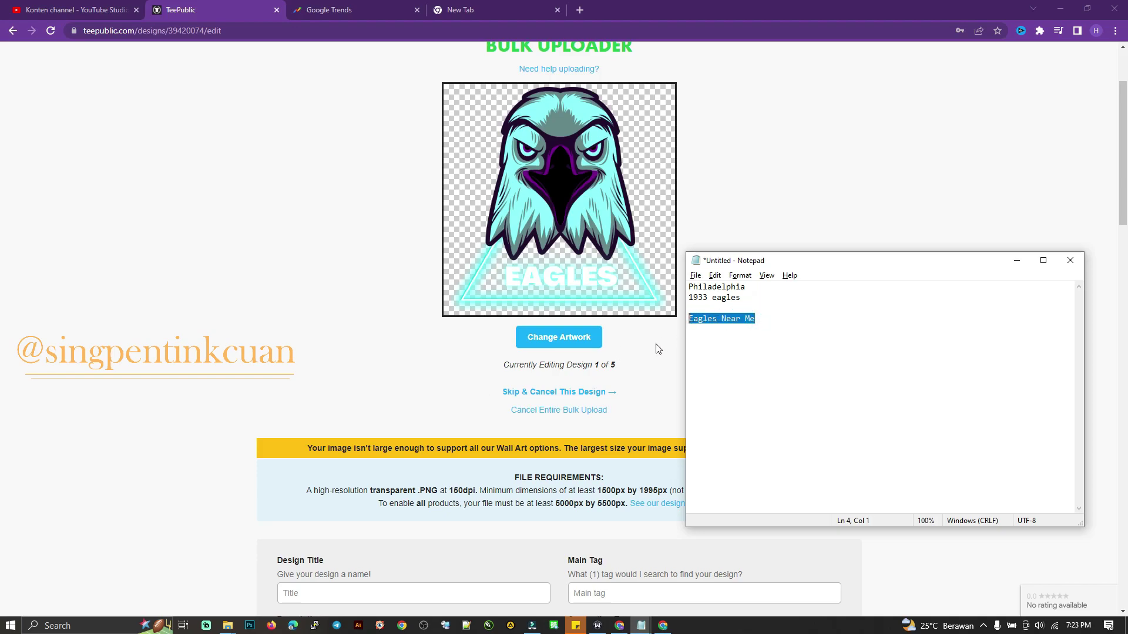
key("ctrl+c")
left_click(346, 353)
scroll(310, 352, "down", 1)
Paste 'Eagles Near Me' as design 1's title and description.
left_click(333, 535)
key("ctrl+v")
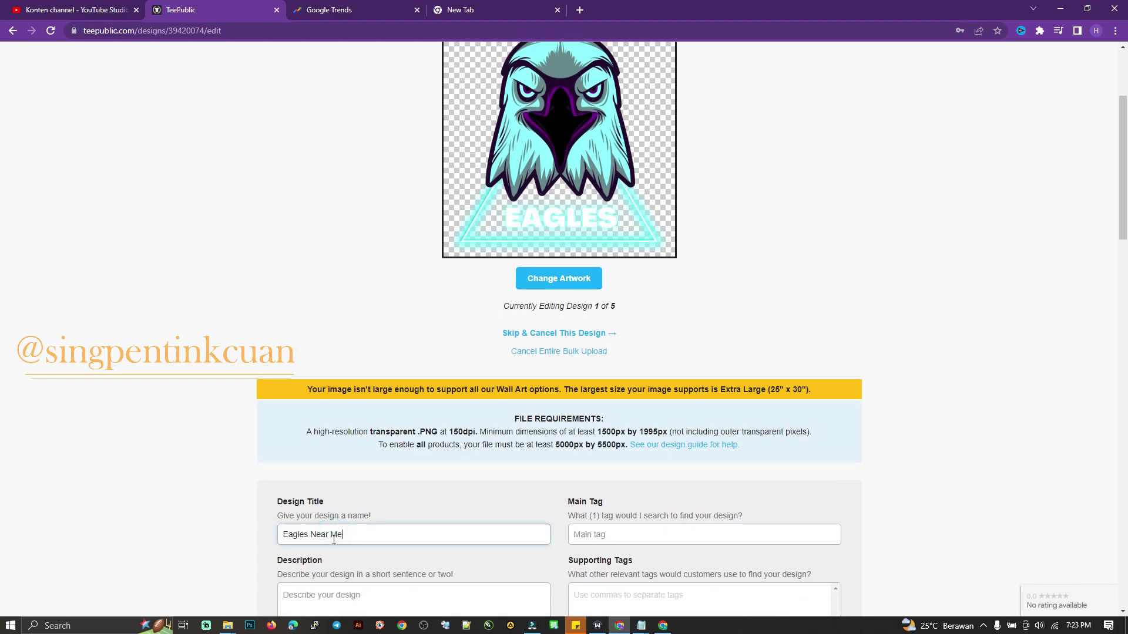
scroll(334, 540, "down", 2)
left_click(330, 481)
key("ctrl+v")
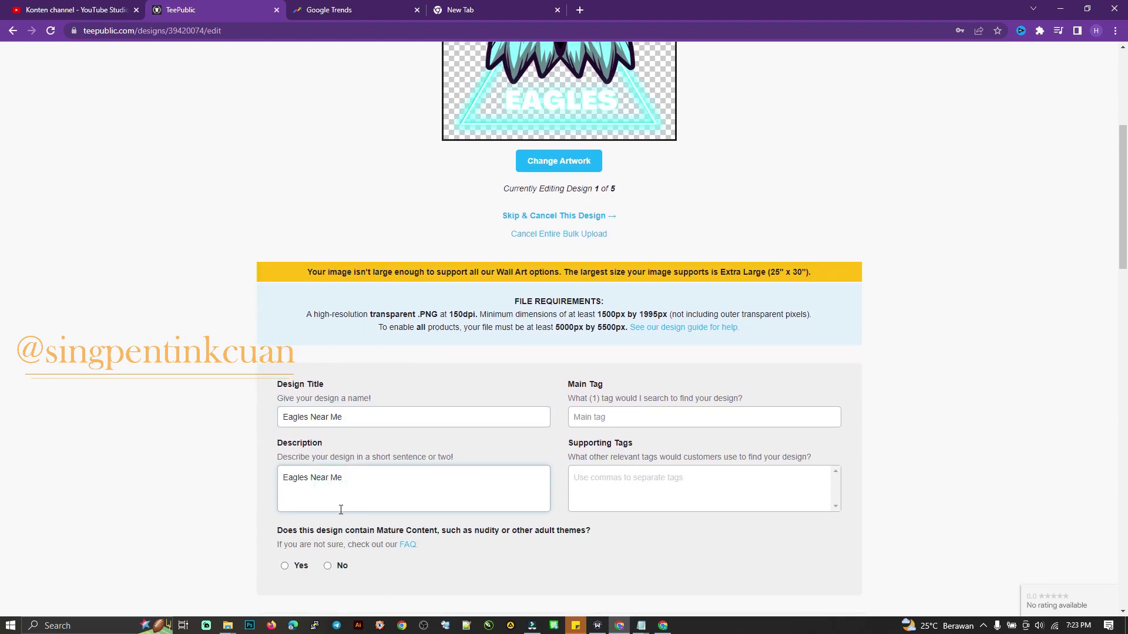
Mark design 1 as not mature content and type 'Eagles' as the main tag.
left_click(340, 566)
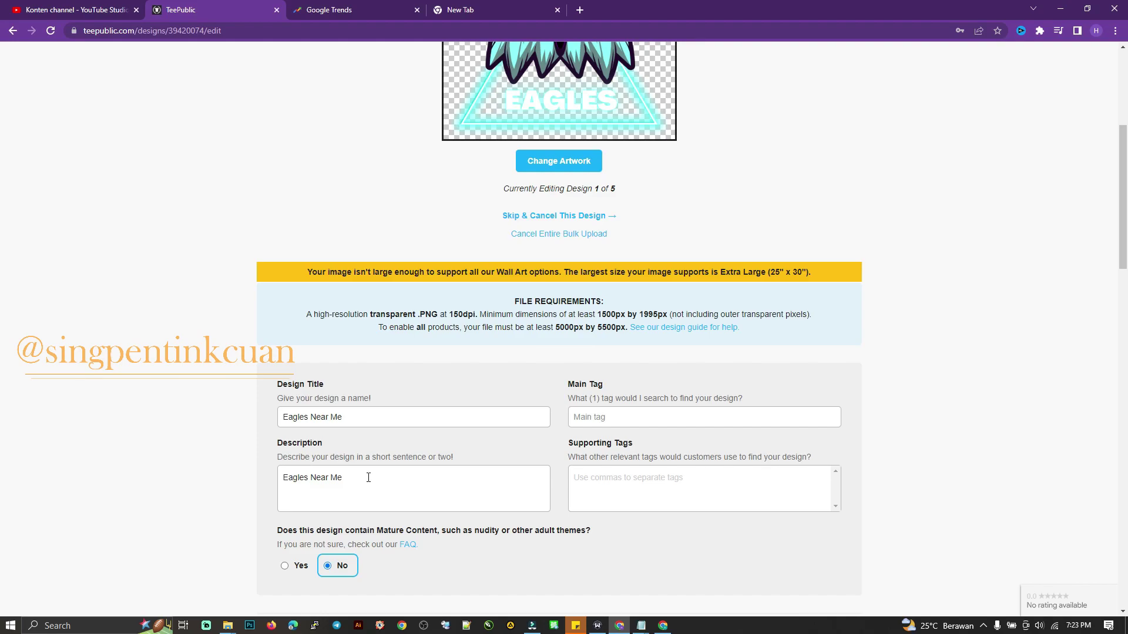
double_click(290, 419)
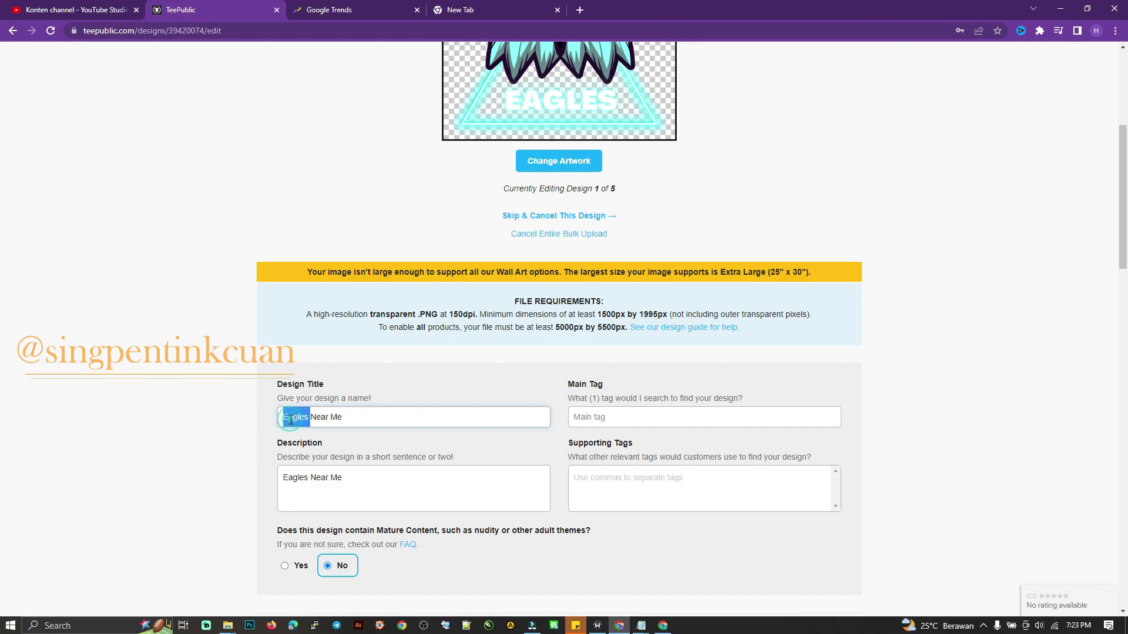
left_click(594, 418)
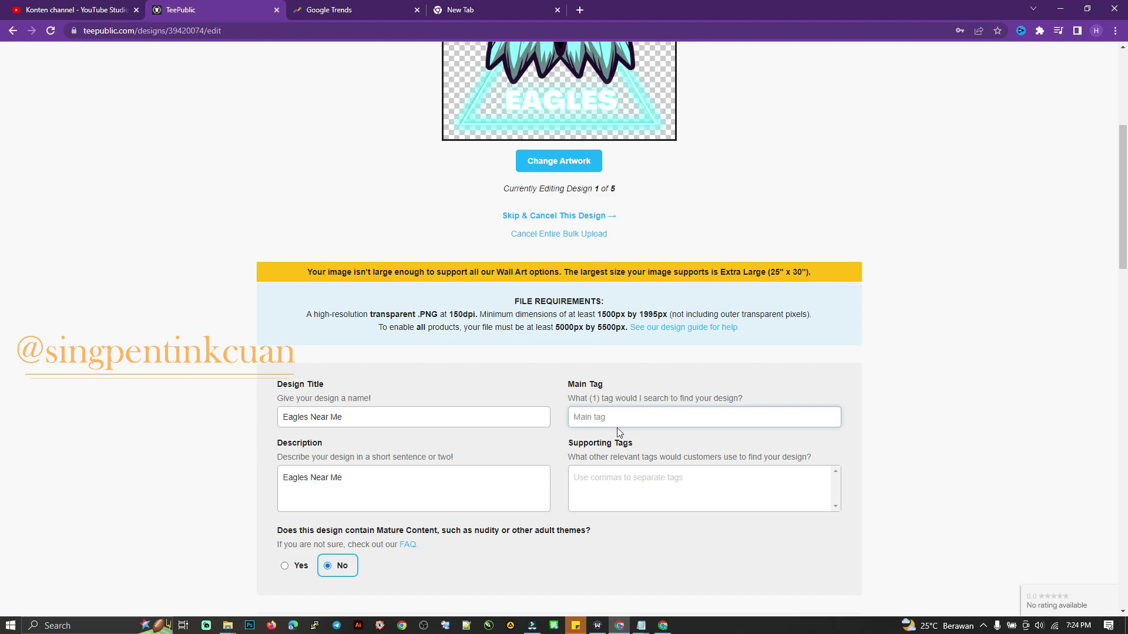
type("Eagles")
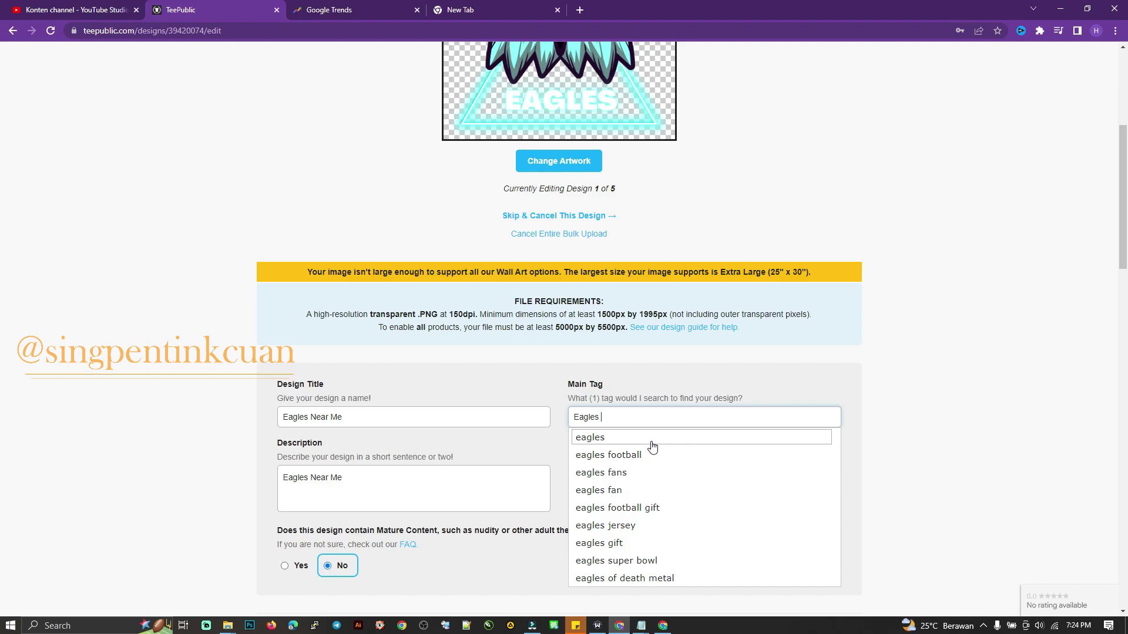
Set main tag eagles and add supporting tags 'eagle near me' and 'eagles football'.
left_click(651, 441)
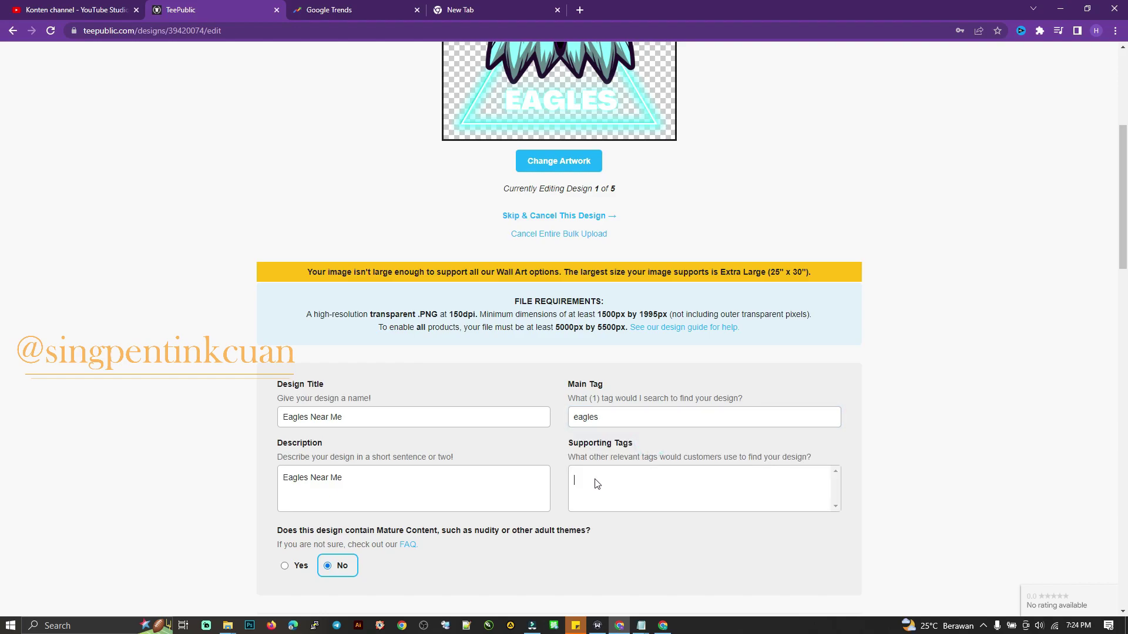
type("eag")
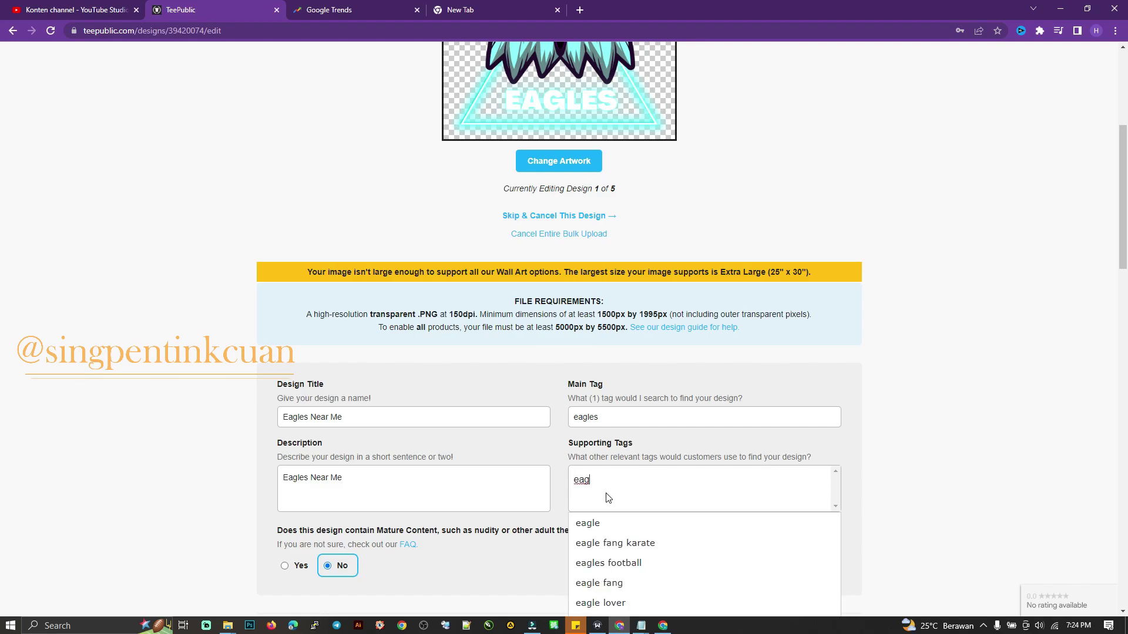
type("le nea")
type("r me")
key("Return")
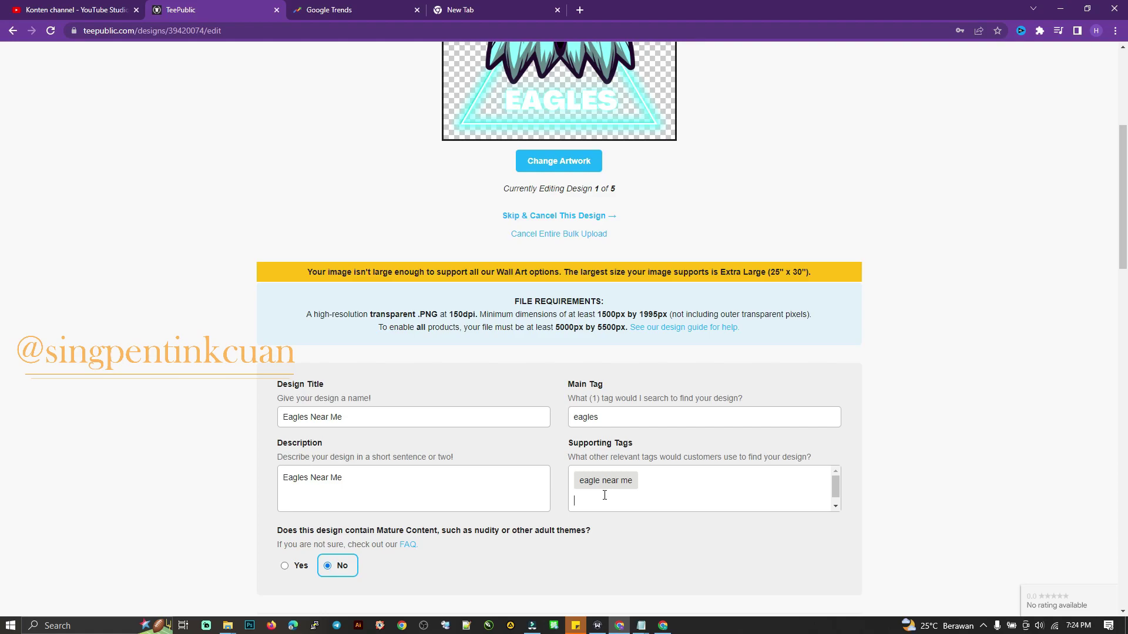
type("eagles ")
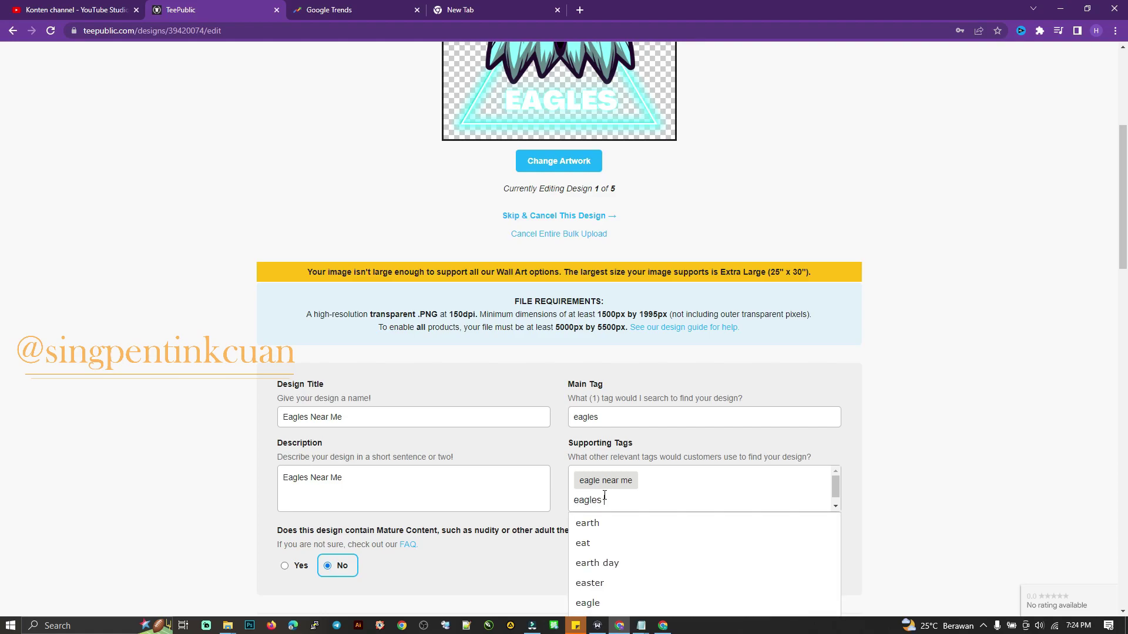
type("fo")
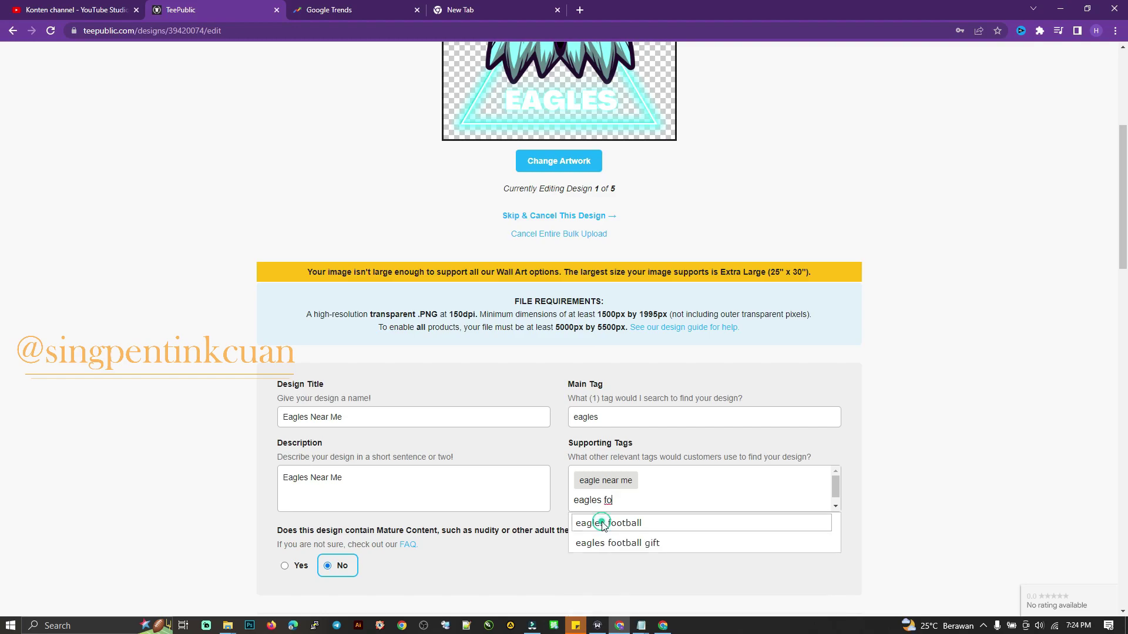
left_click(599, 523)
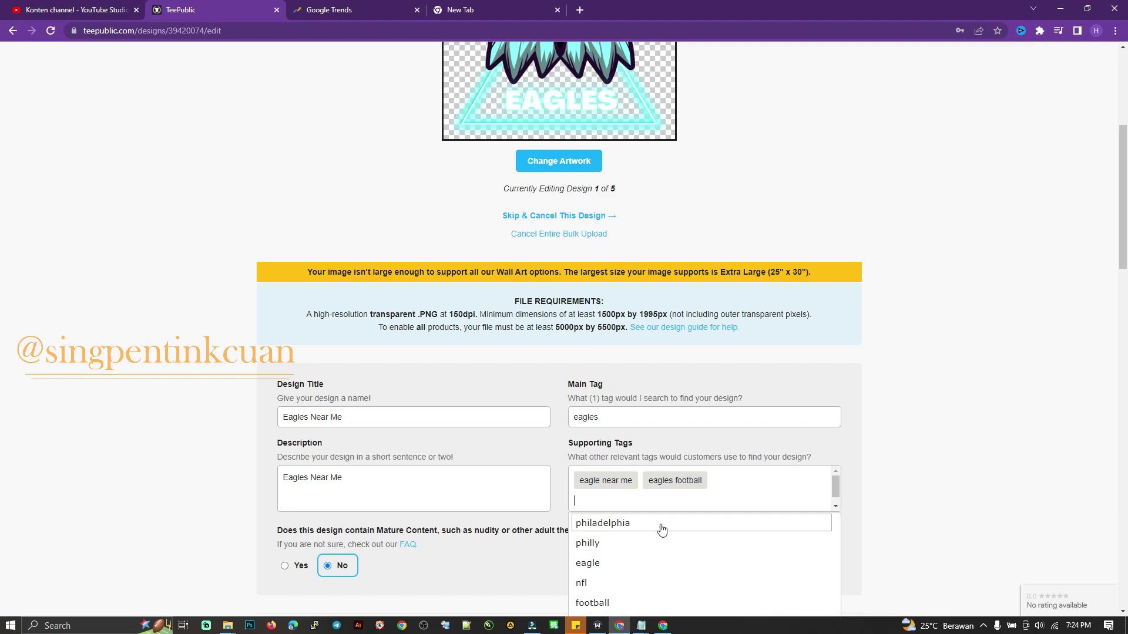
Add supporting tags philadelphia, nfl, football, philadelphia eagles, nfl football, philly and eagle.
left_click(667, 528)
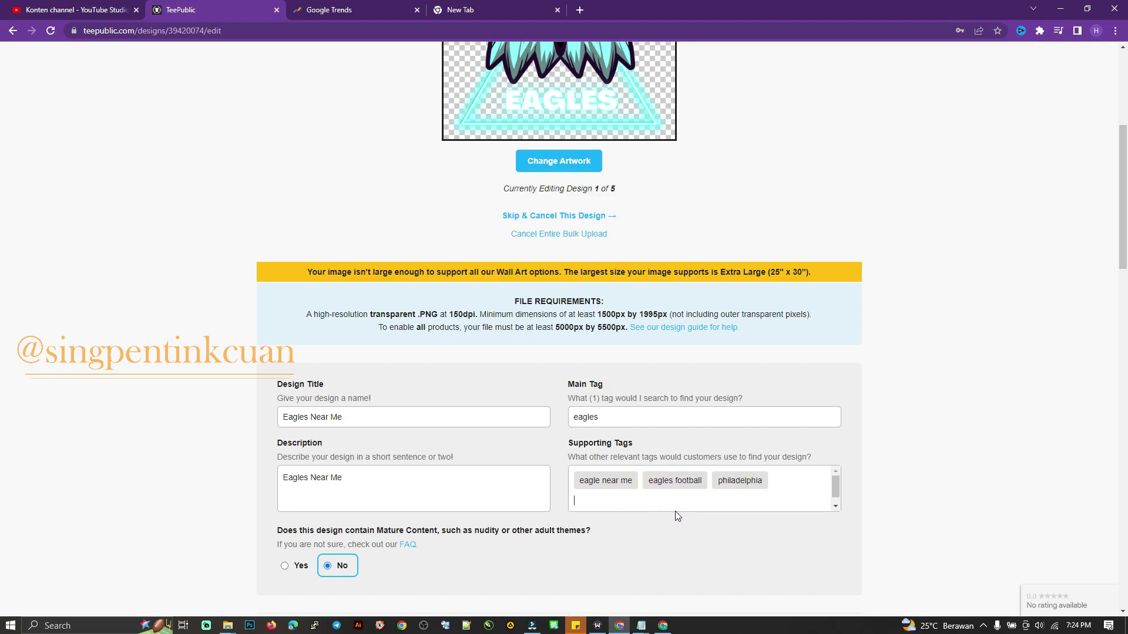
scroll(677, 538, "down", 1)
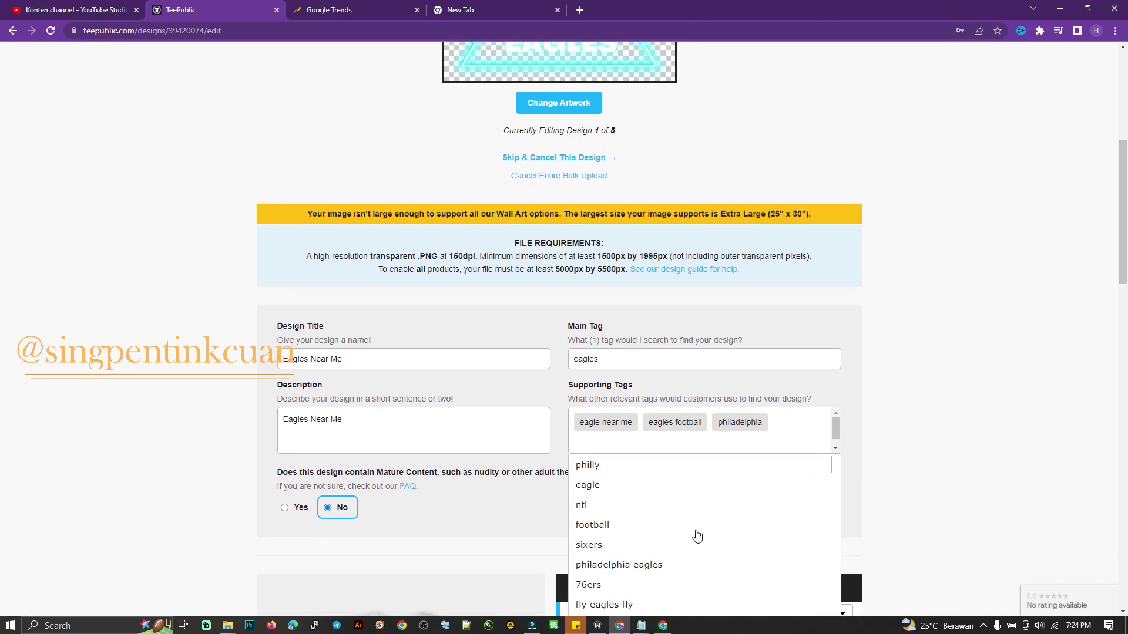
left_click(632, 502)
left_click(625, 499)
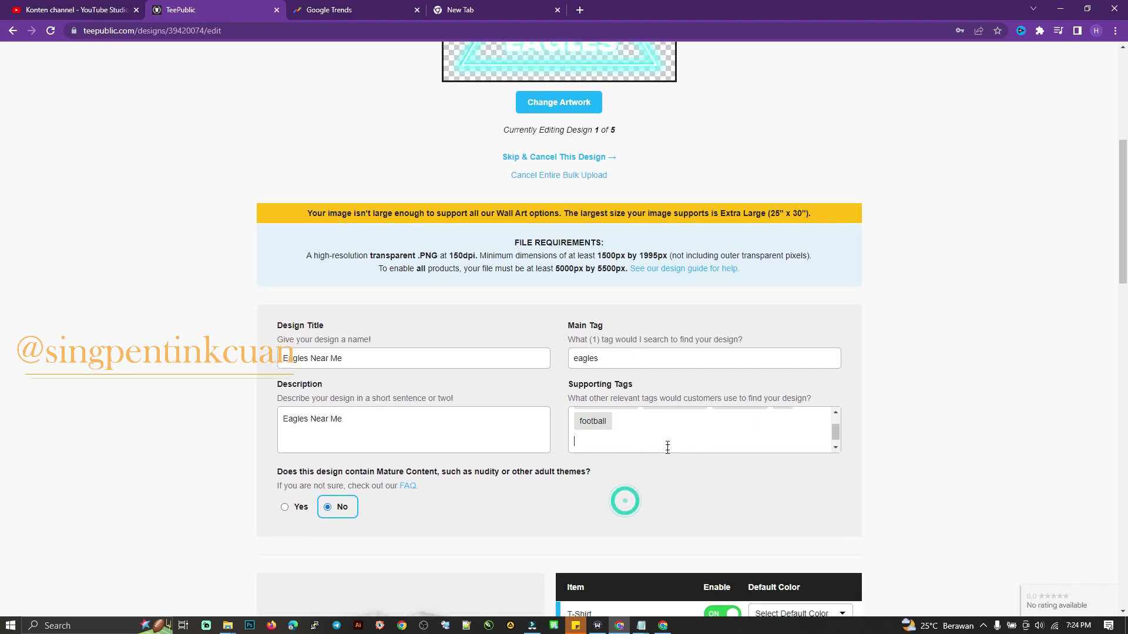
left_click(636, 542)
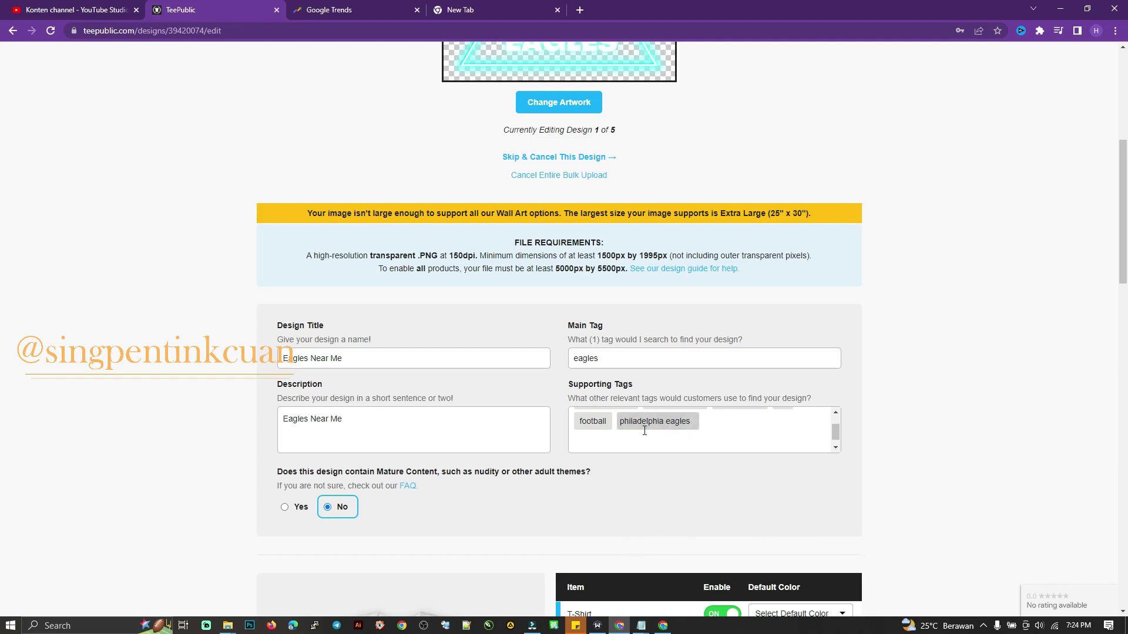
left_click(656, 566)
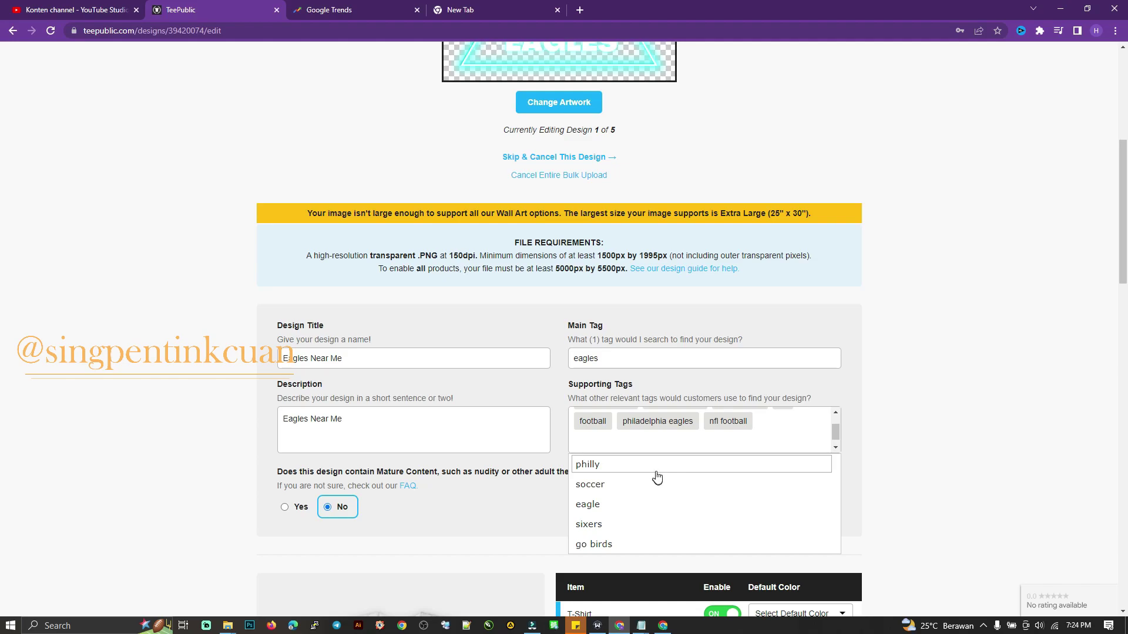
left_click(655, 466)
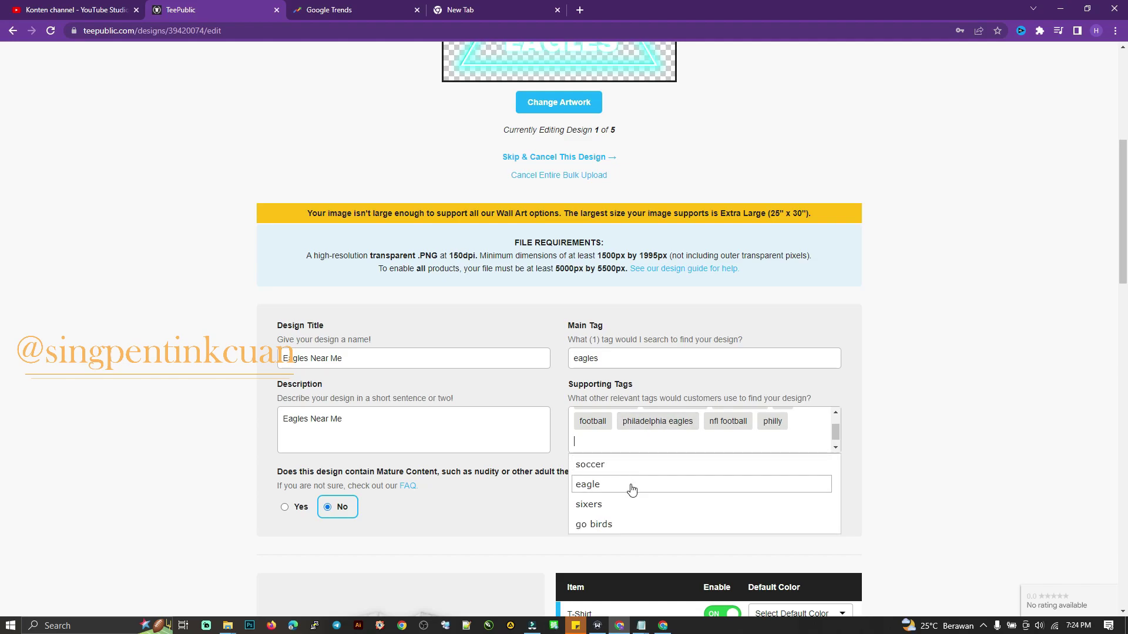
left_click(631, 489)
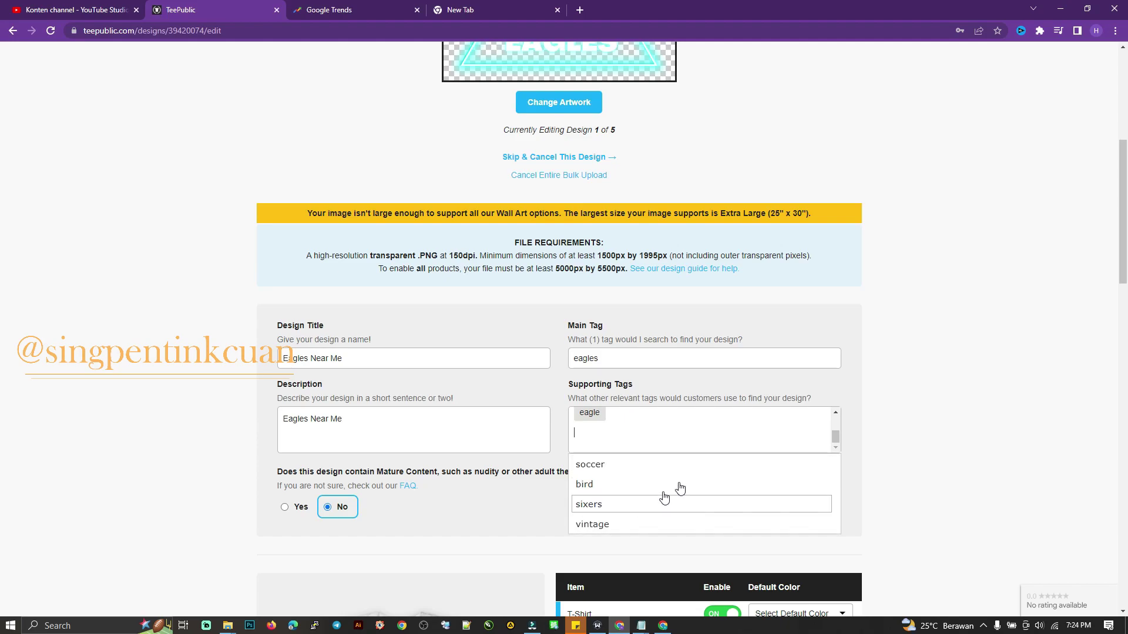
left_click(206, 331)
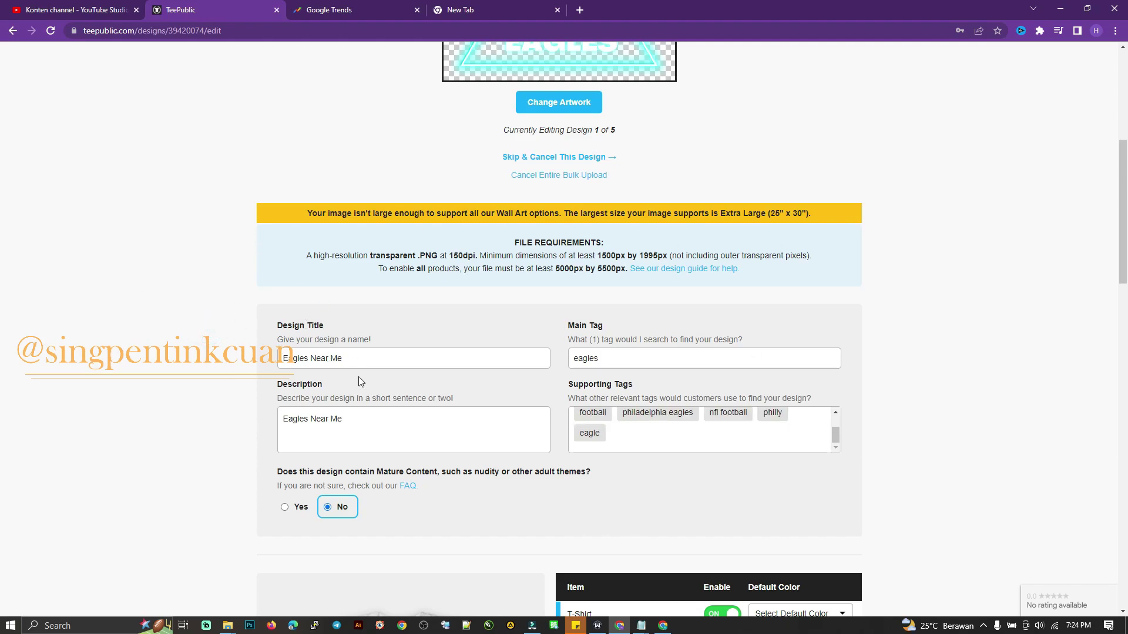
scroll(382, 359, "down", 3)
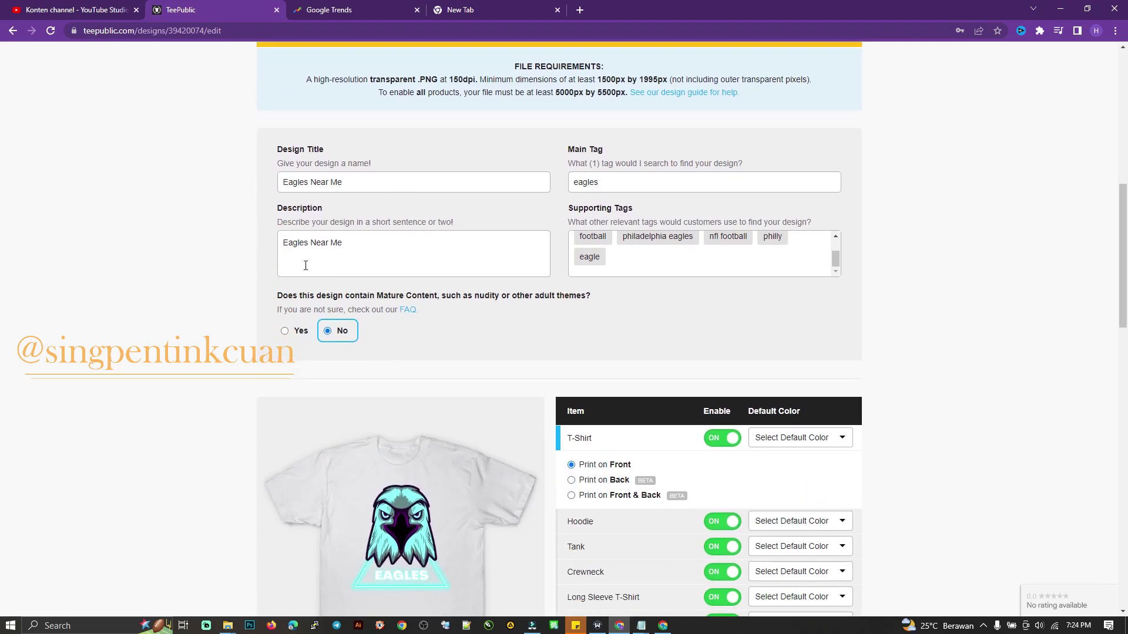
Extend the description to 'Eagles Near Me special to eagle fooball fans' and store it in Notepad.
left_click(357, 252)
type("to")
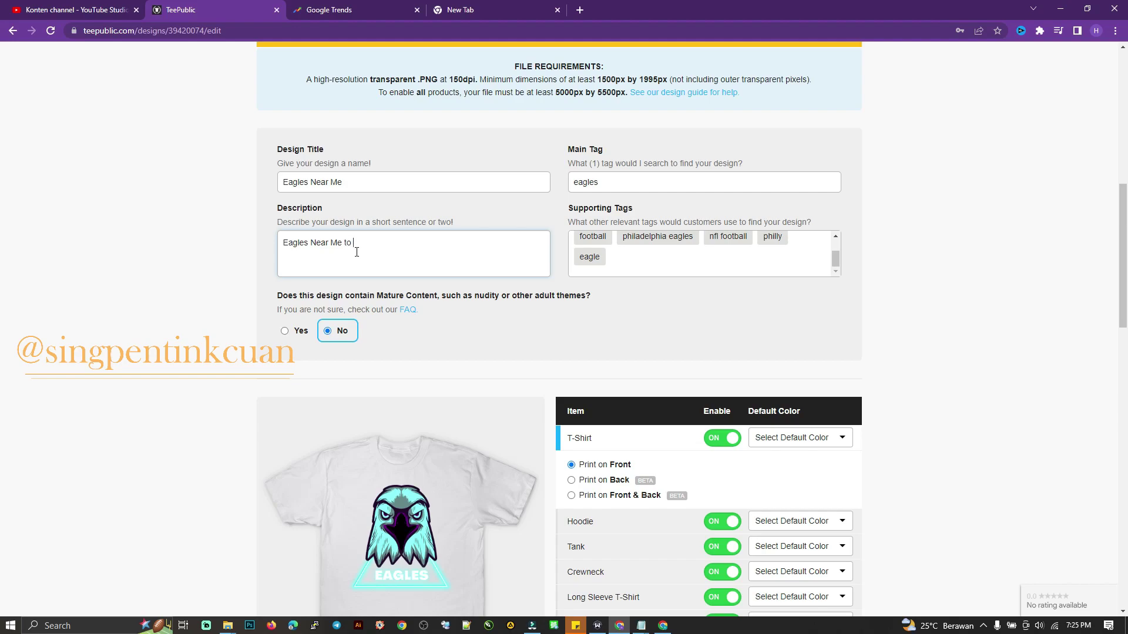
scroll(628, 259, "up", 2)
type("special to eagle fooball fans")
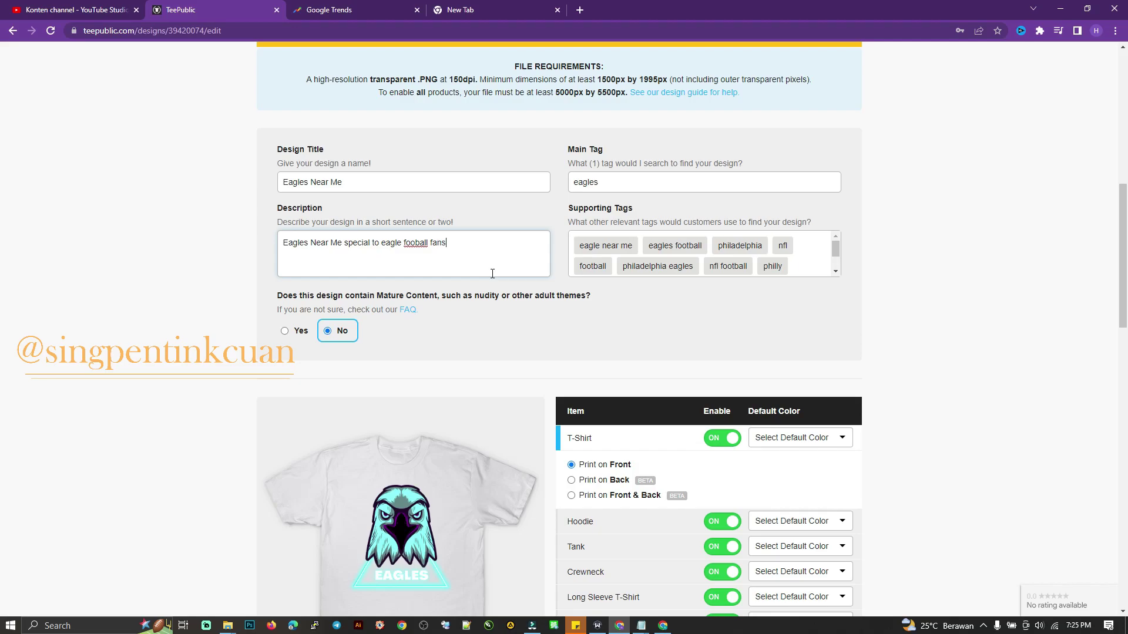
key("ctrl+a")
key("ctrl+c")
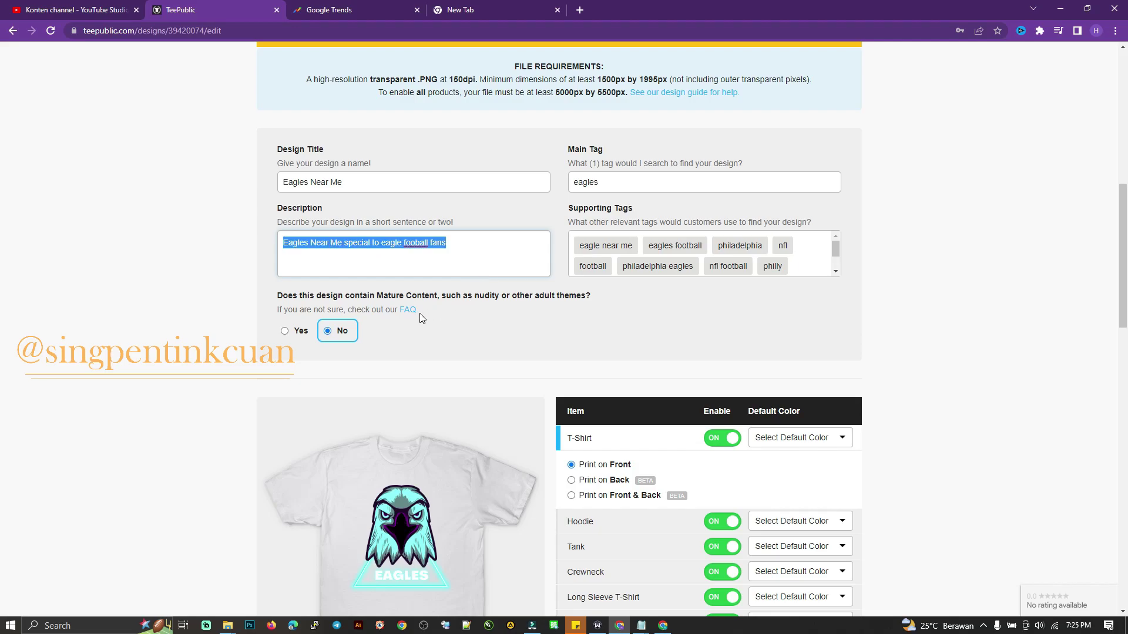
left_click(641, 625)
mouse_move(694, 577)
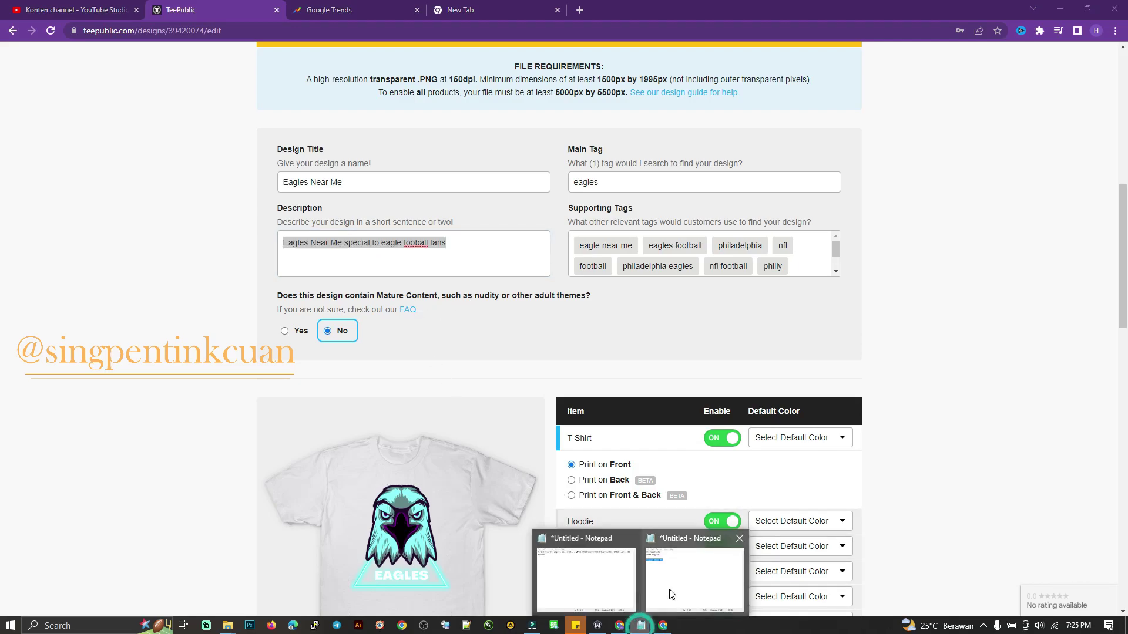
left_click(672, 594)
left_click(804, 332)
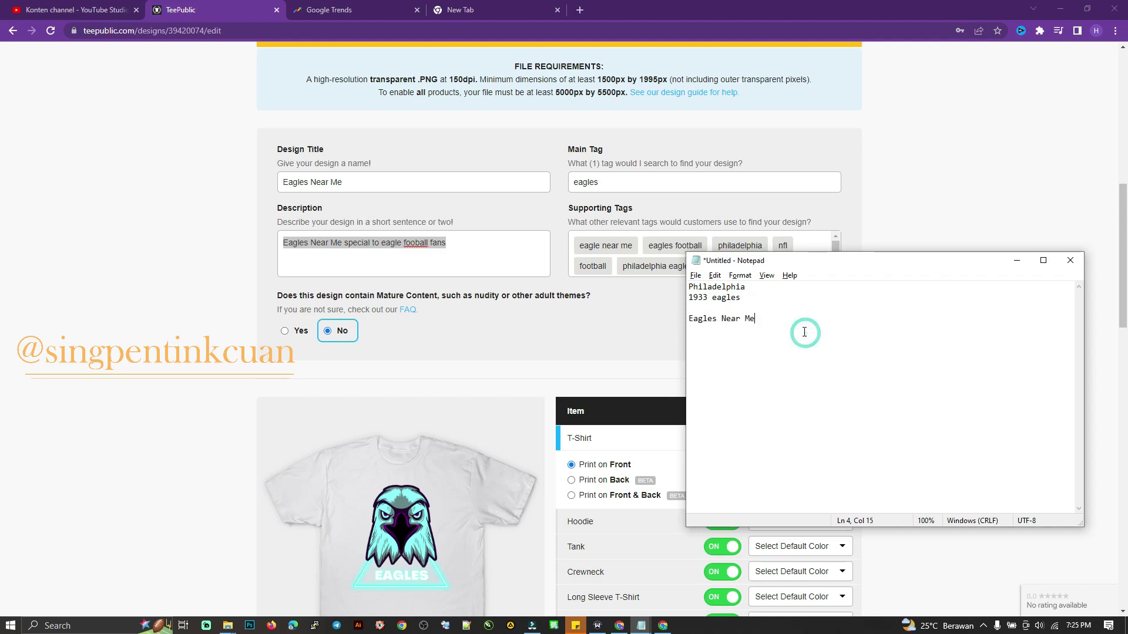
key("ctrl+a")
key("ctrl+v")
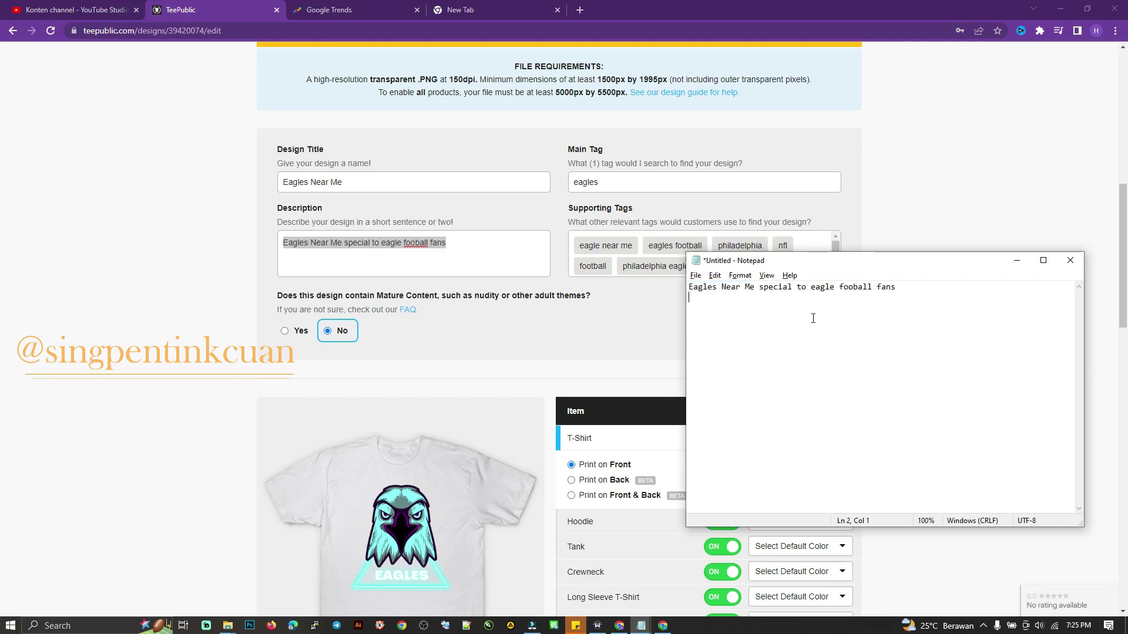
left_click(952, 170)
Set the T-Shirt default colour to Black and the Baseball Tee to Black/White.
scroll(868, 320, "down", 2)
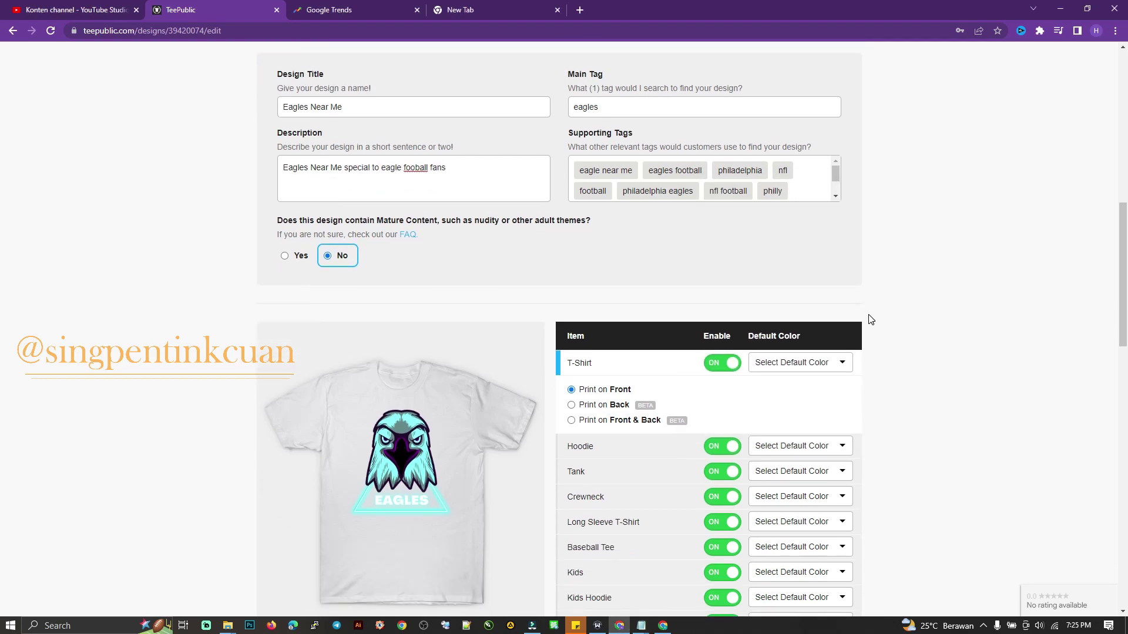
scroll(868, 320, "down", 3)
left_click(799, 147)
left_click(787, 209)
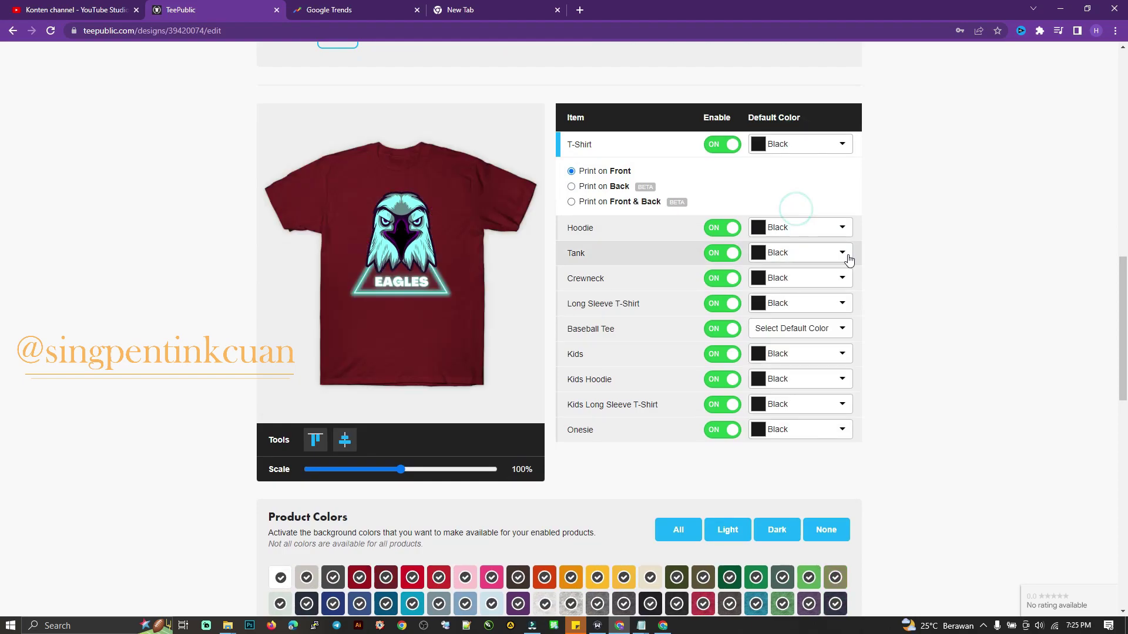
left_click(837, 333)
left_click(816, 349)
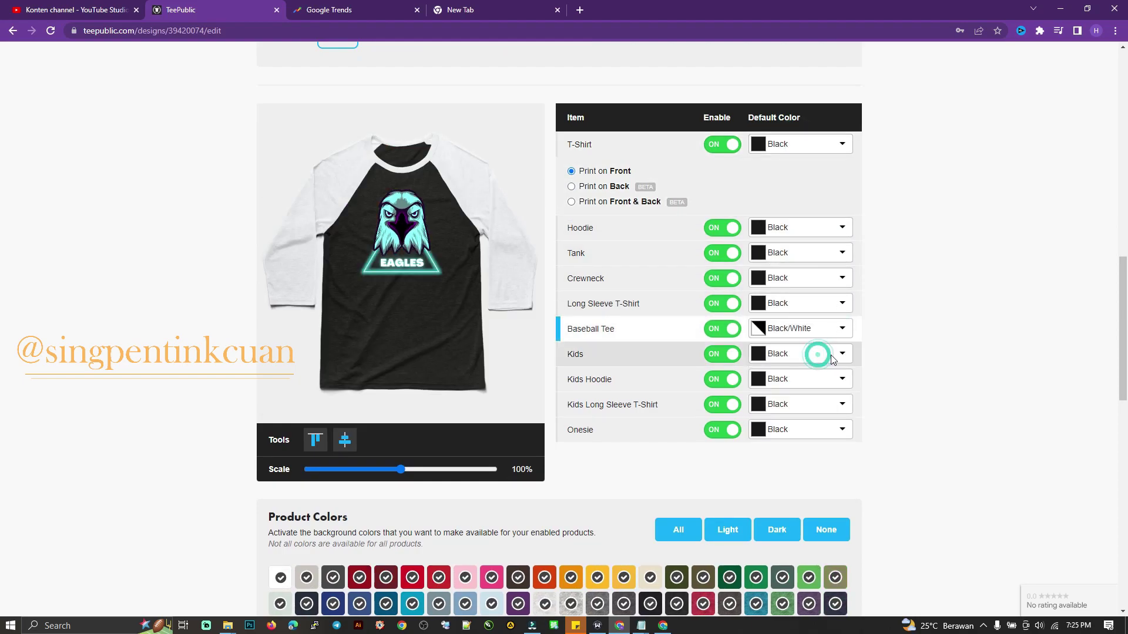
Keep only dark product colours, turn masks on, and advance to design 2.
scroll(864, 352, "down", 4)
scroll(436, 427, "down", 3)
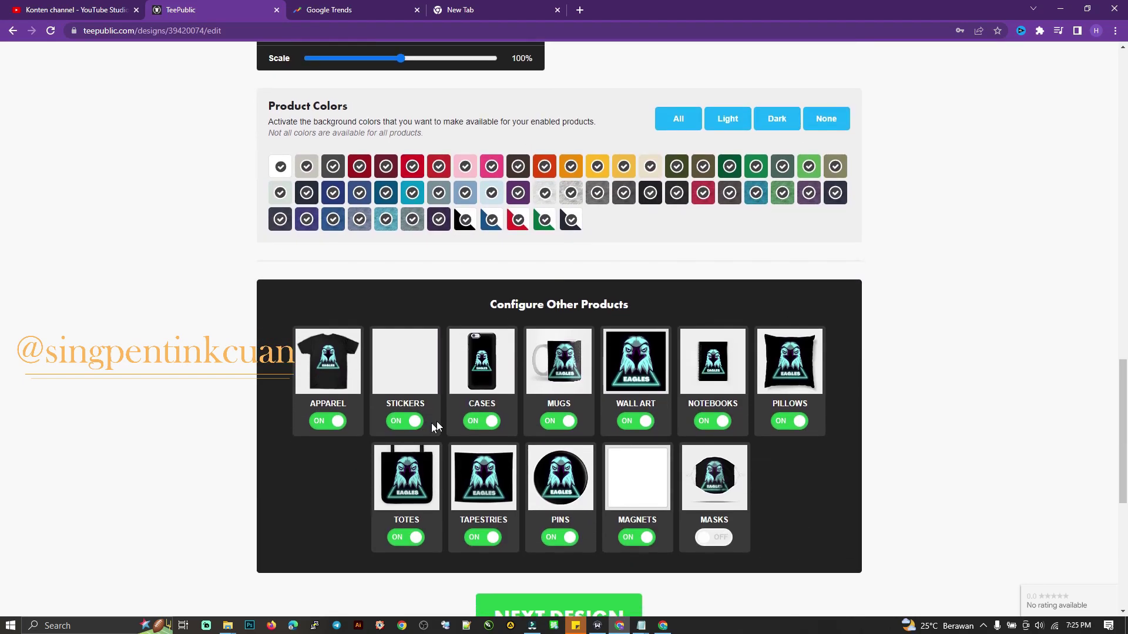
left_click(770, 121)
left_click(714, 538)
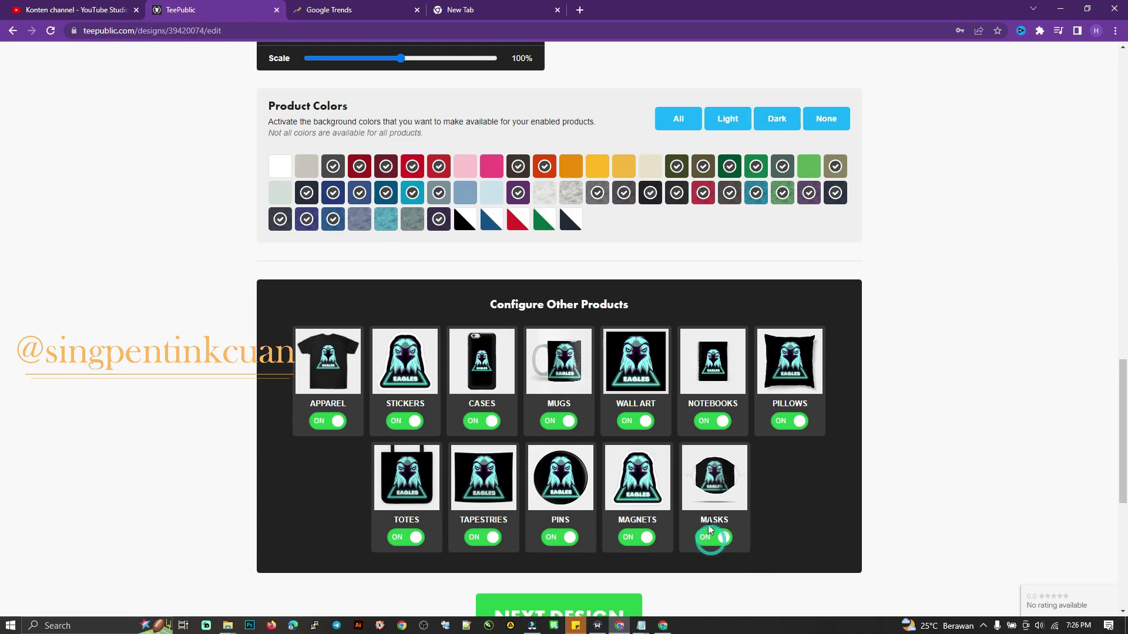
scroll(676, 499, "down", 3)
left_click(620, 454)
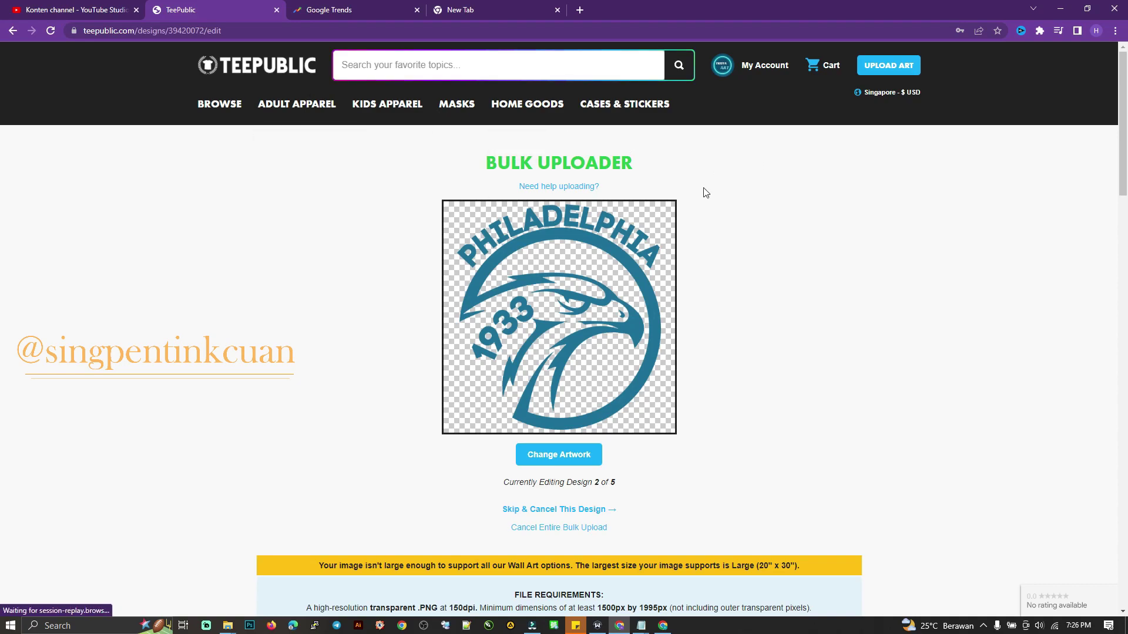
mouse_move(754, 65)
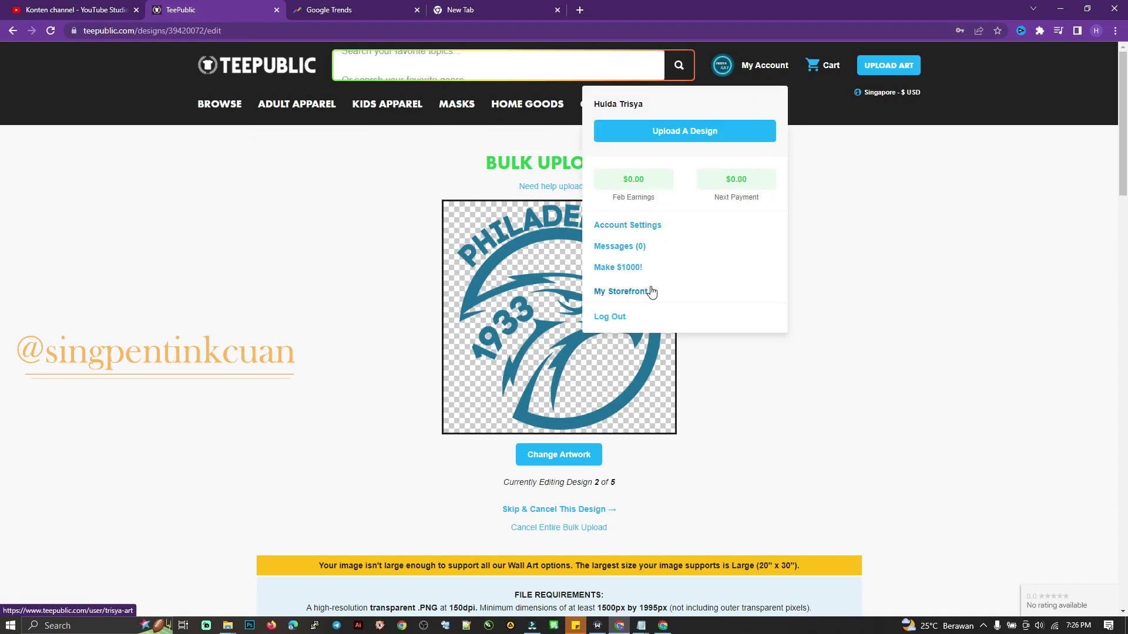
Open the Eagles Near Me T-shirt from the storefront and select its applied tags, eagles to philly.
left_click(646, 291)
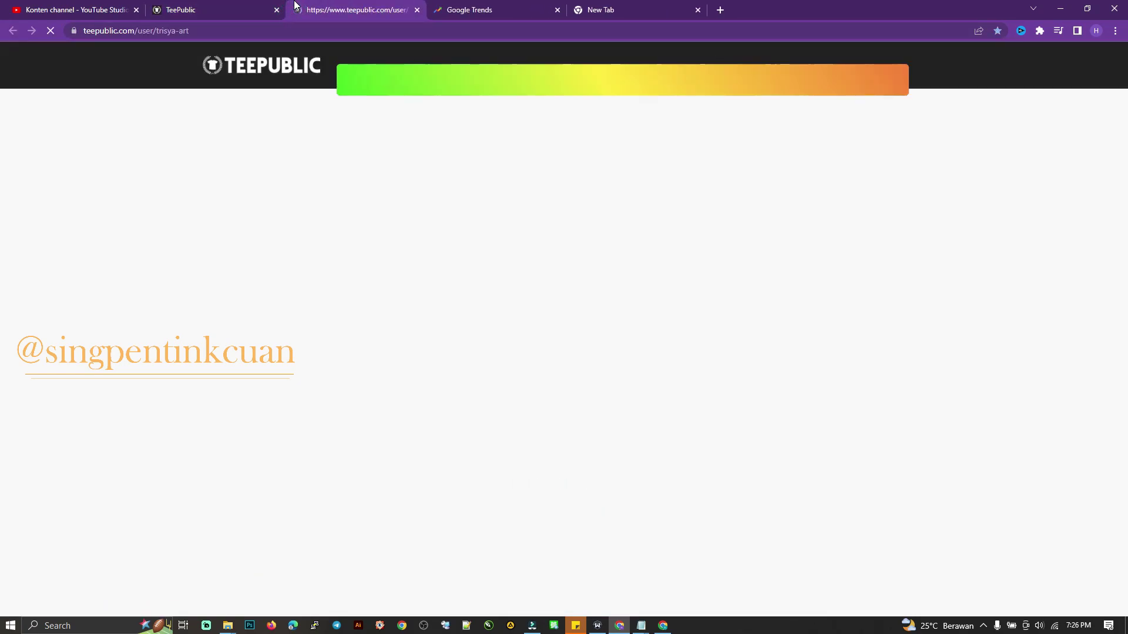
scroll(529, 364, "down", 1)
scroll(451, 416, "down", 2)
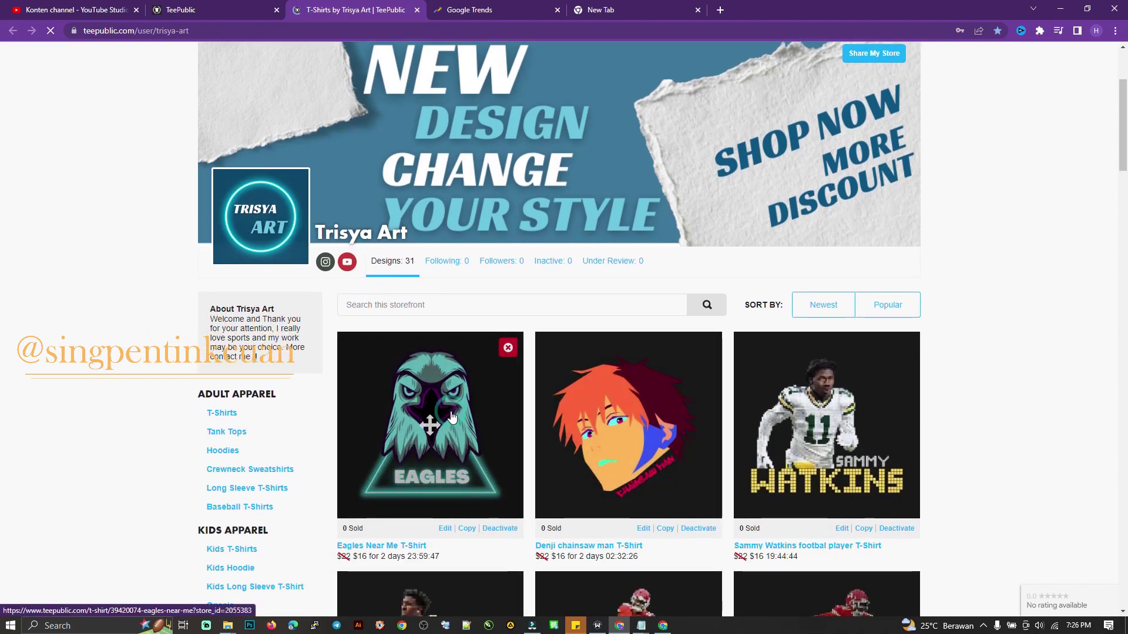
left_click(451, 416)
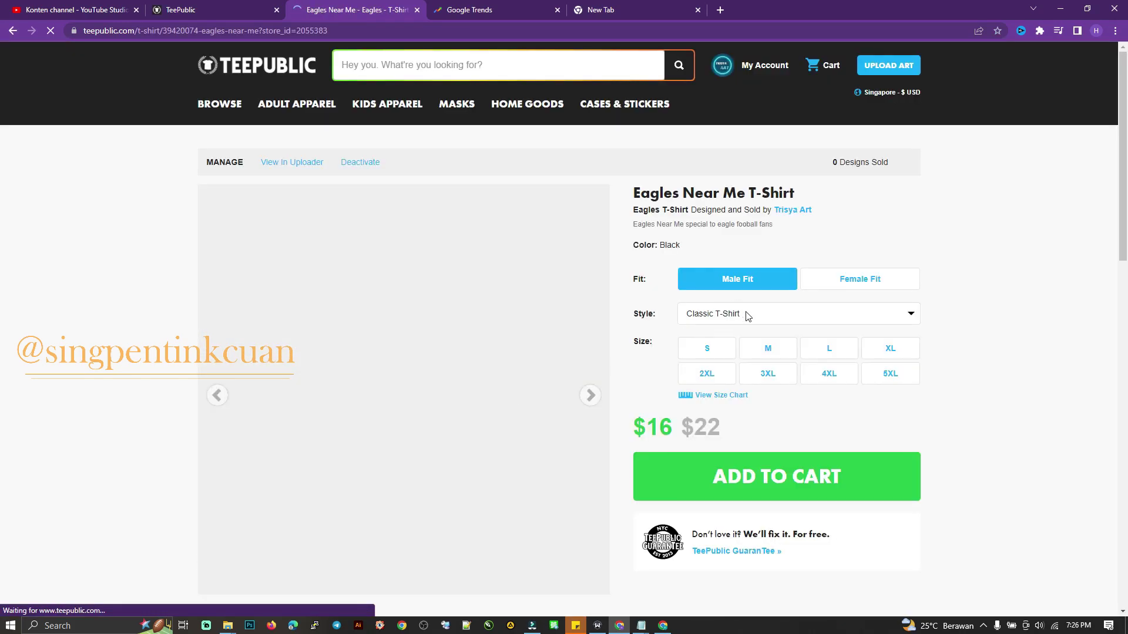
scroll(785, 360, "down", 9)
scroll(782, 355, "down", 4)
scroll(782, 355, "down", 1)
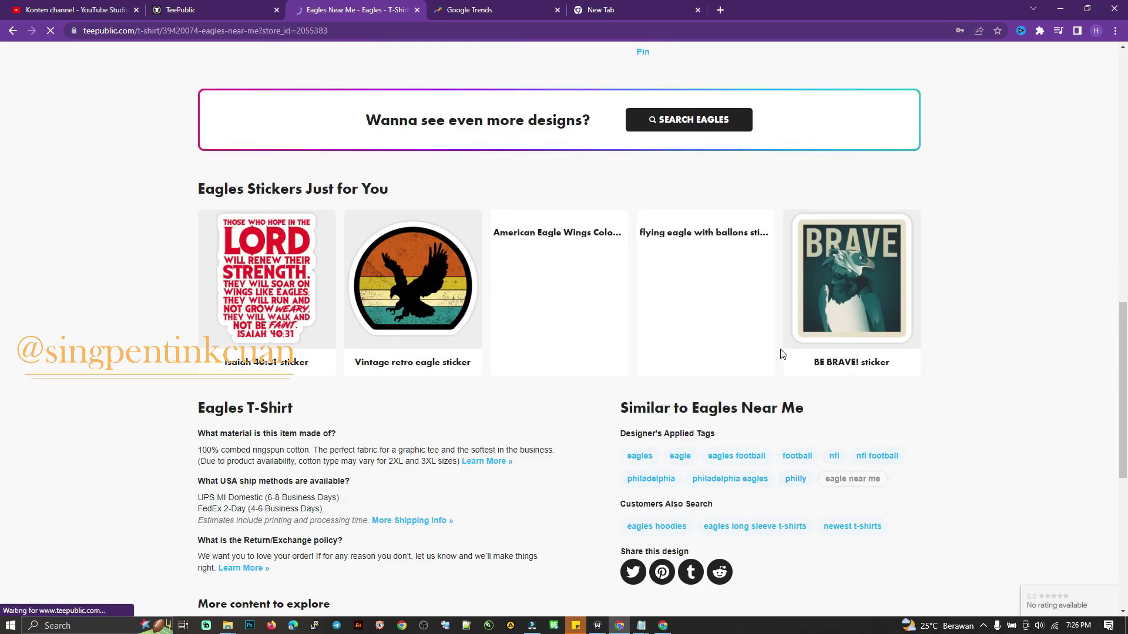
scroll(787, 357, "down", 2)
left_click_drag(617, 344, 814, 376)
key("ctrl+c")
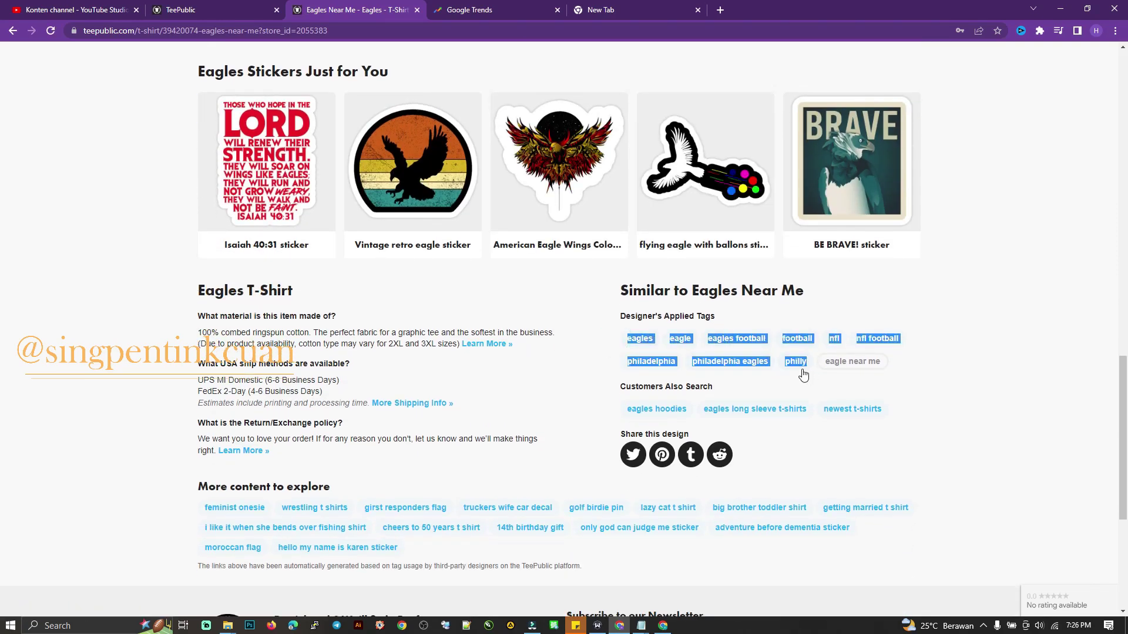
left_click(644, 626)
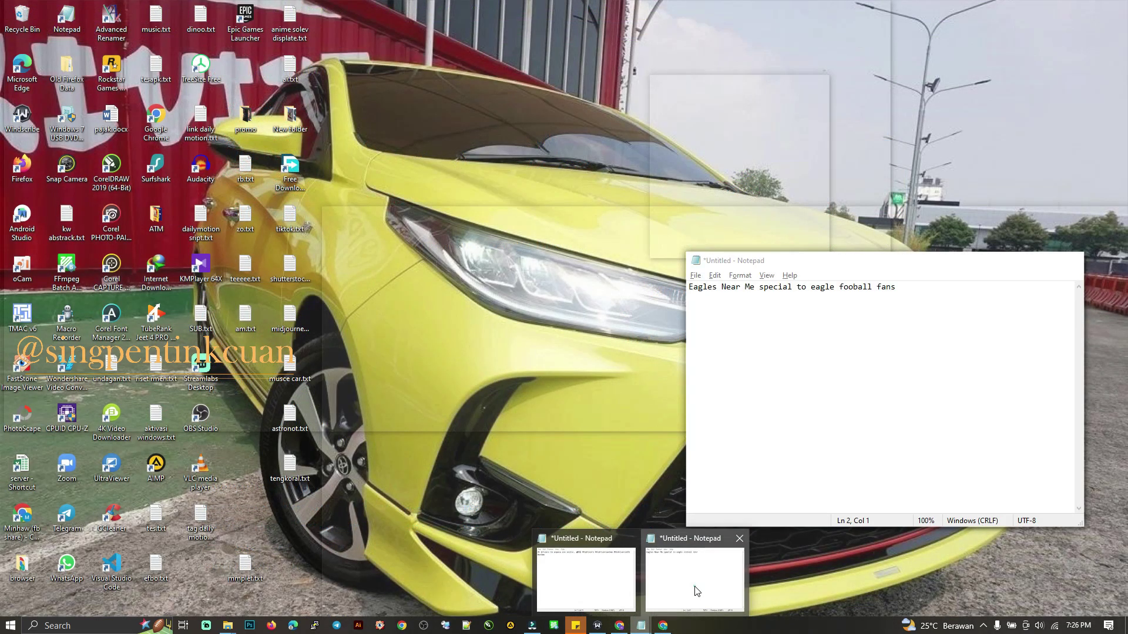
Paste the copied tags into Notepad and add commas after eagle, eagles football and nfl.
left_click(698, 592)
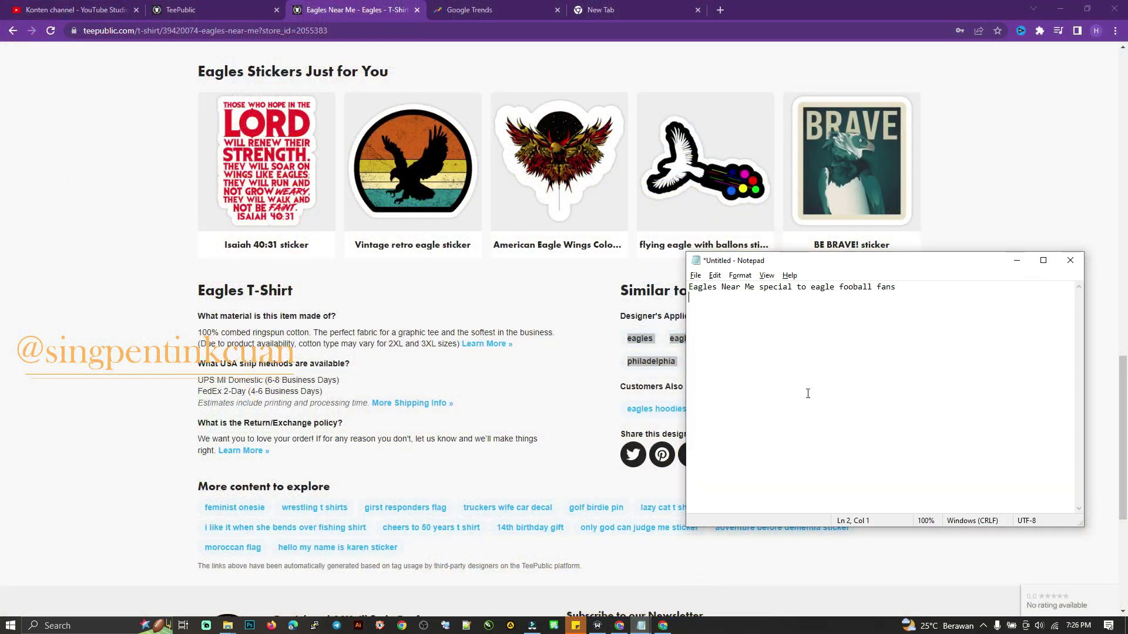
key("ctrl+v")
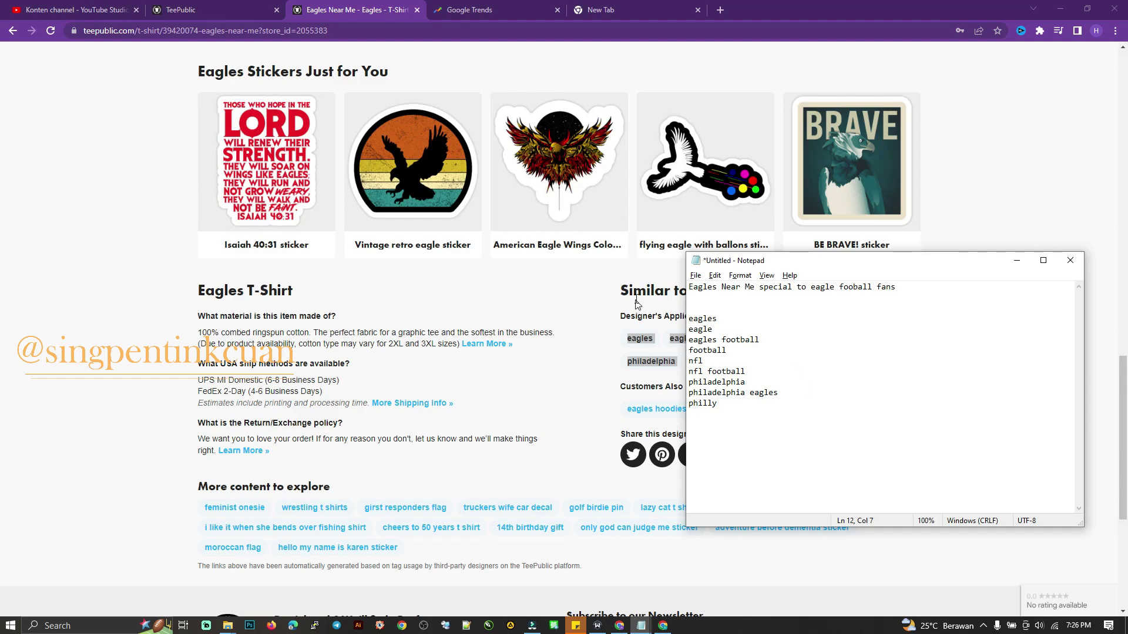
left_click(727, 327)
type(",")
left_click(774, 338)
type(",")
left_click(763, 350)
type(", nfl,")
Add commas after philadelphia, philadelphia eagles and philly, fixing a stray comma.
left_click(767, 371)
type(",")
type(",")
left_click(760, 394)
type(",")
key("BackSpace")
left_click(781, 393)
type(",")
left_click(746, 405)
type(",")
scroll(135, 274, "down", 3)
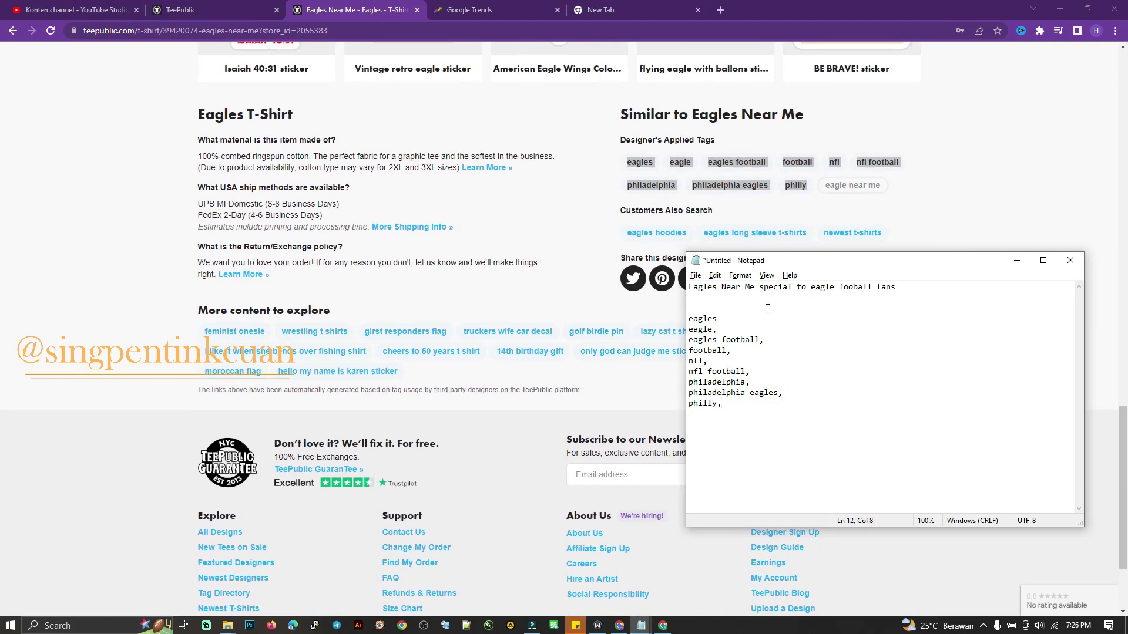
Append 'eagle near me,' from the product page to the Notepad tag list.
left_click_drag(897, 196, 815, 182)
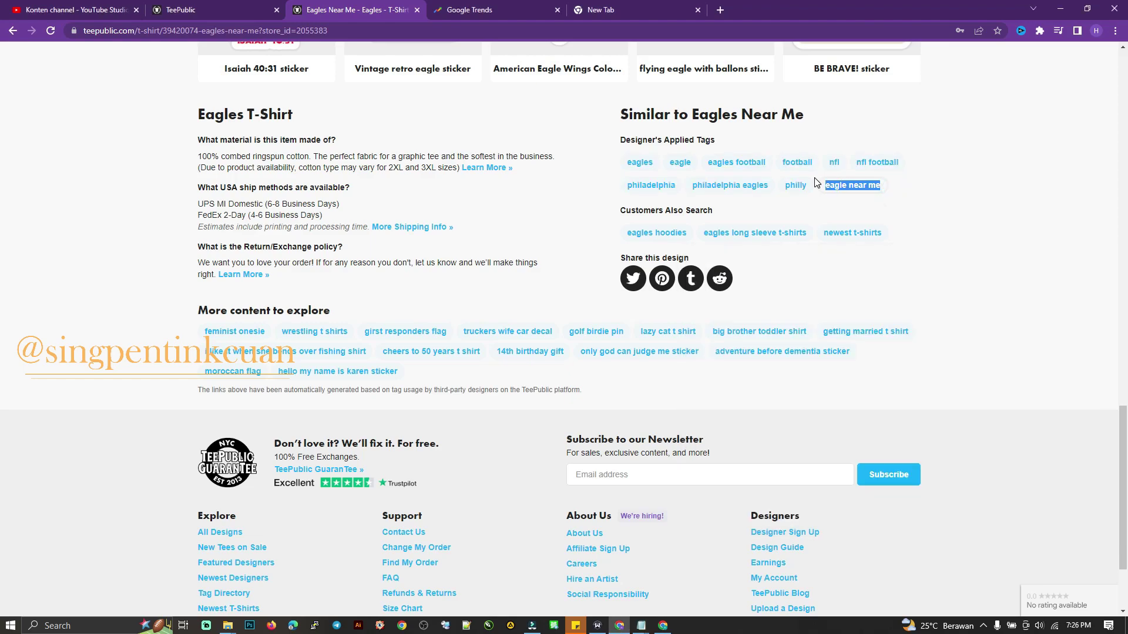
key("ctrl+c")
key("alt+Tab")
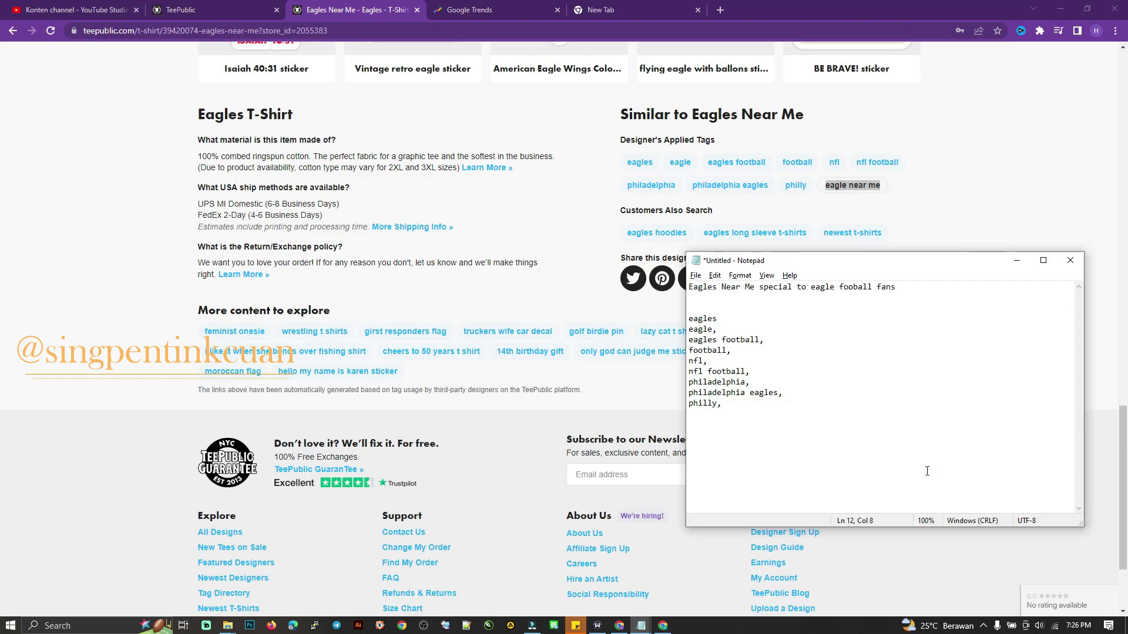
key("ctrl+v")
left_click(739, 414)
key("Delete")
left_click(755, 419)
type(",")
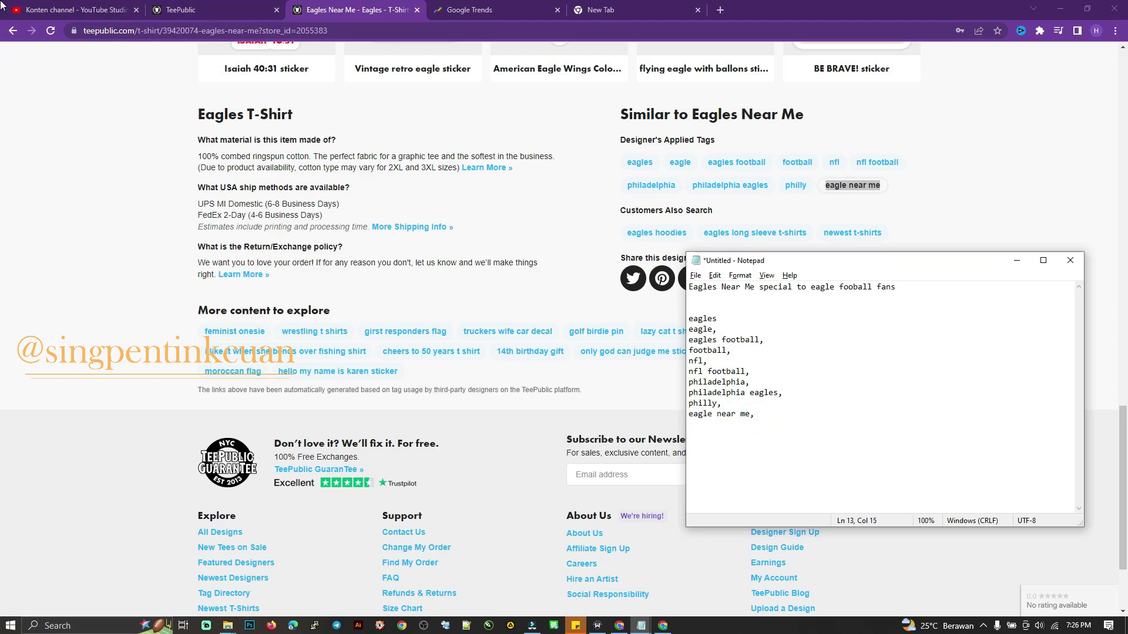
left_click(188, 10)
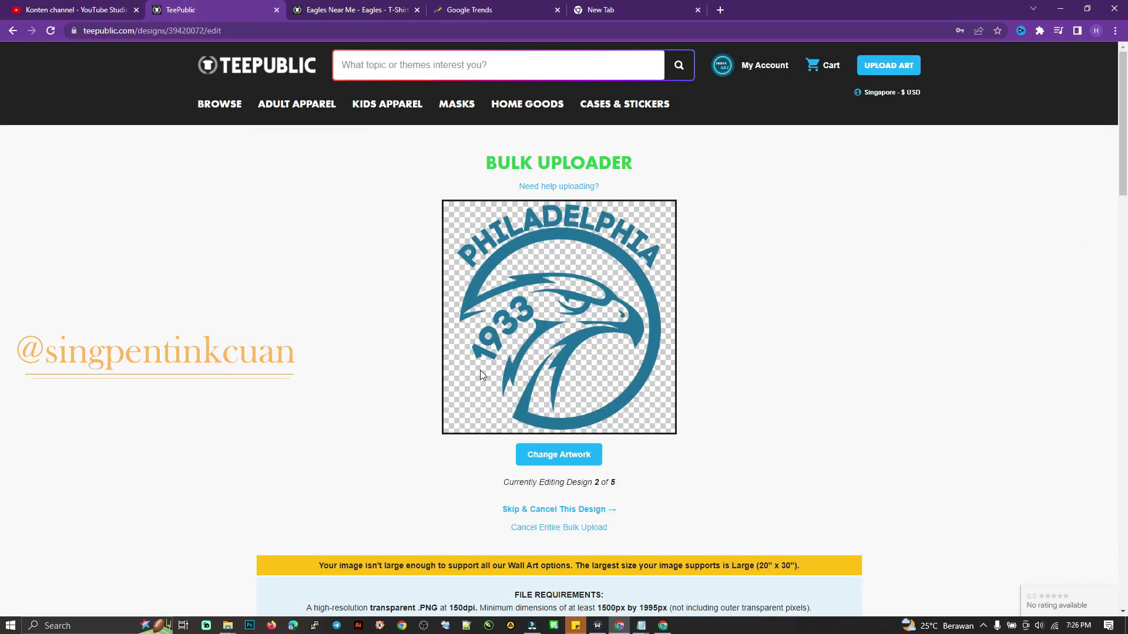
Copy 'eagles' from Notepad into design 2's Main Tag field.
scroll(480, 370, "down", 5)
left_click(641, 626)
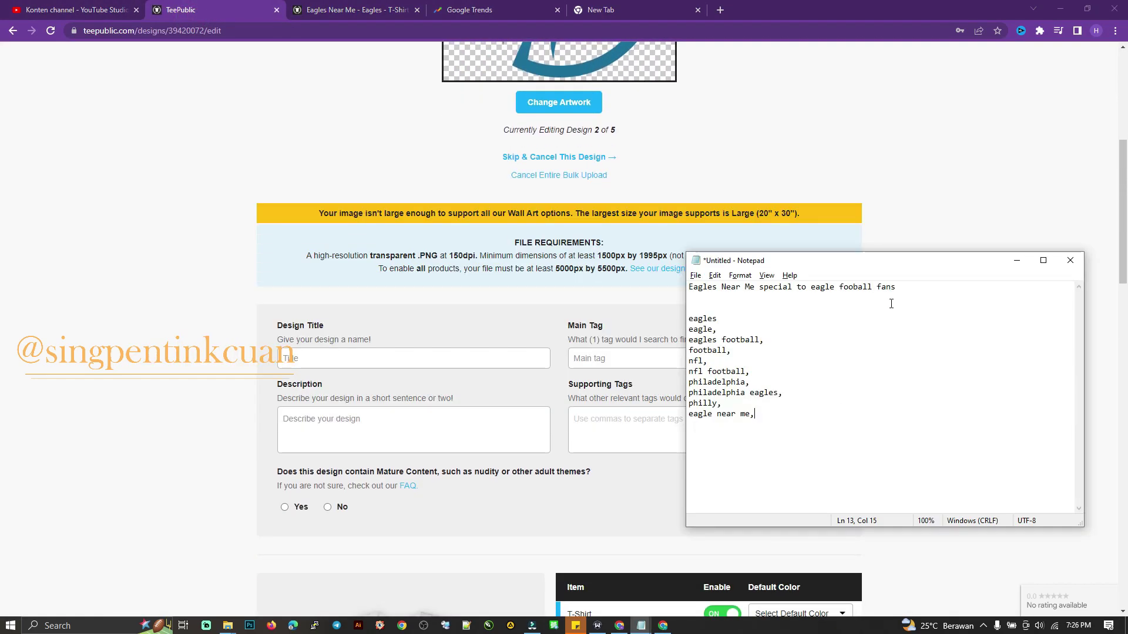
left_click_drag(932, 288, 561, 218)
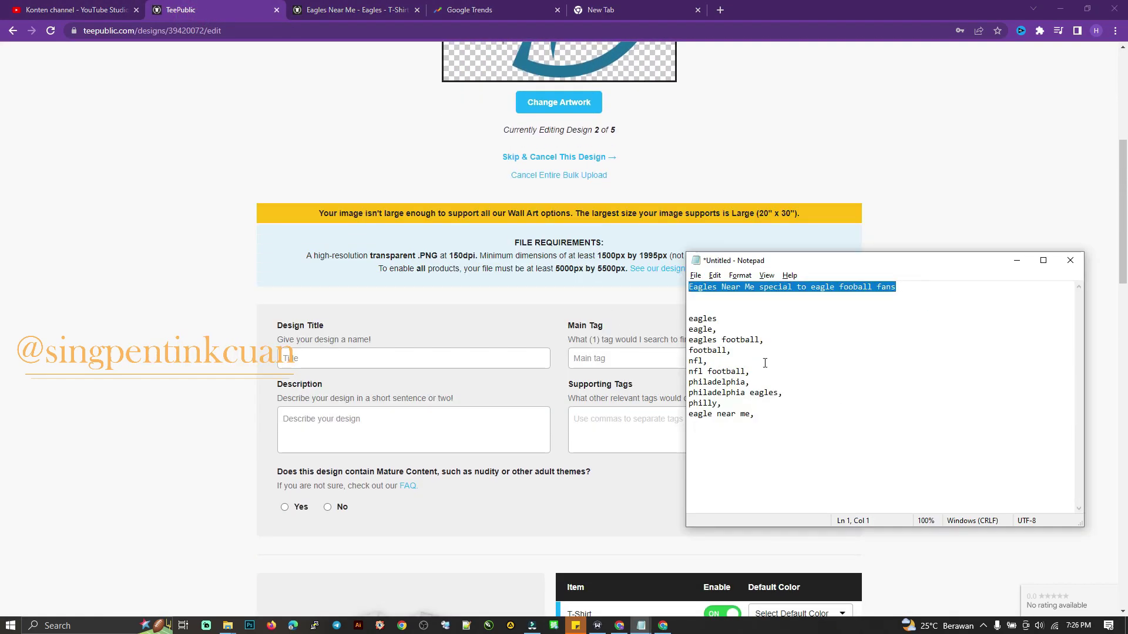
double_click(731, 321)
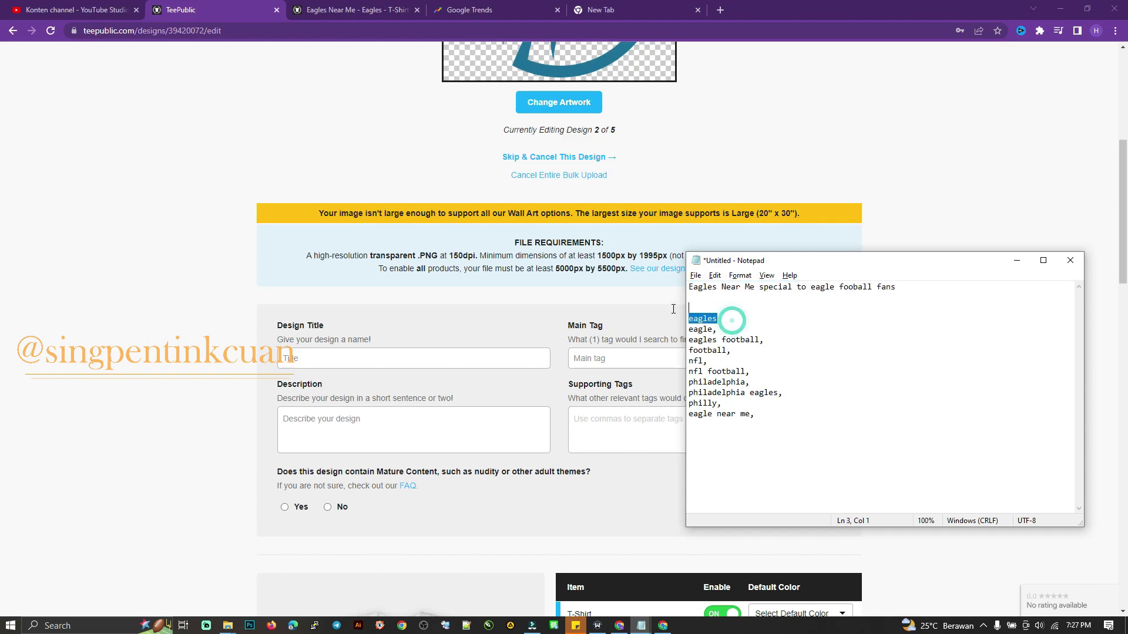
key("ctrl+c")
left_click(632, 358)
key("ctrl+v")
Paste the Notepad tag list, eagle through eagle near me, into Supporting Tags.
left_click(634, 422)
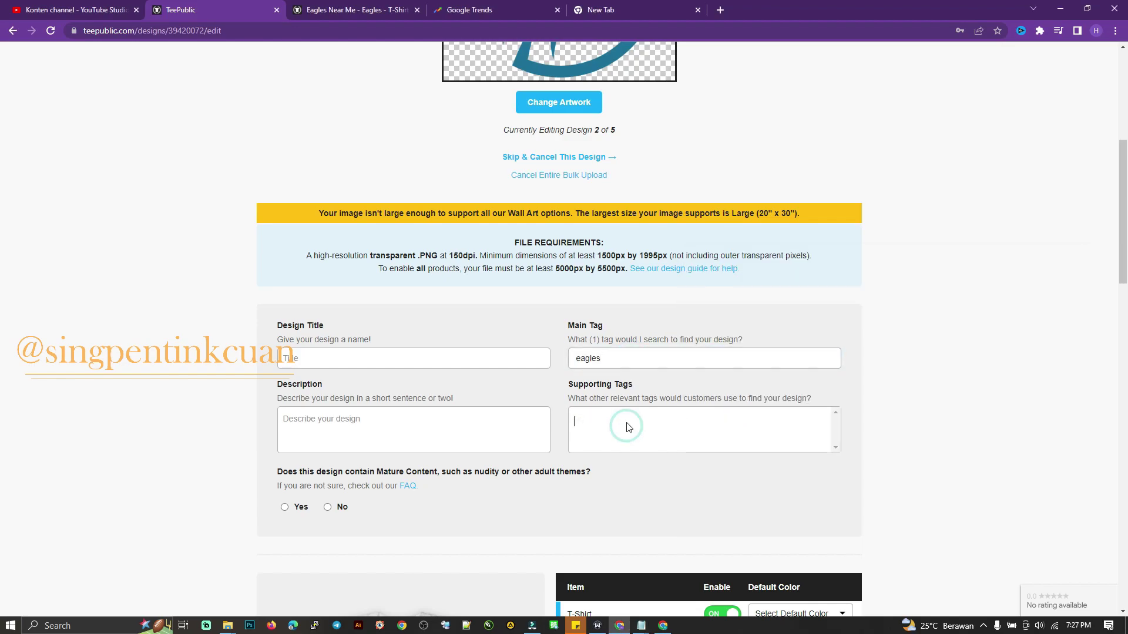
key("alt+Tab")
left_click_drag(688, 329, 830, 428)
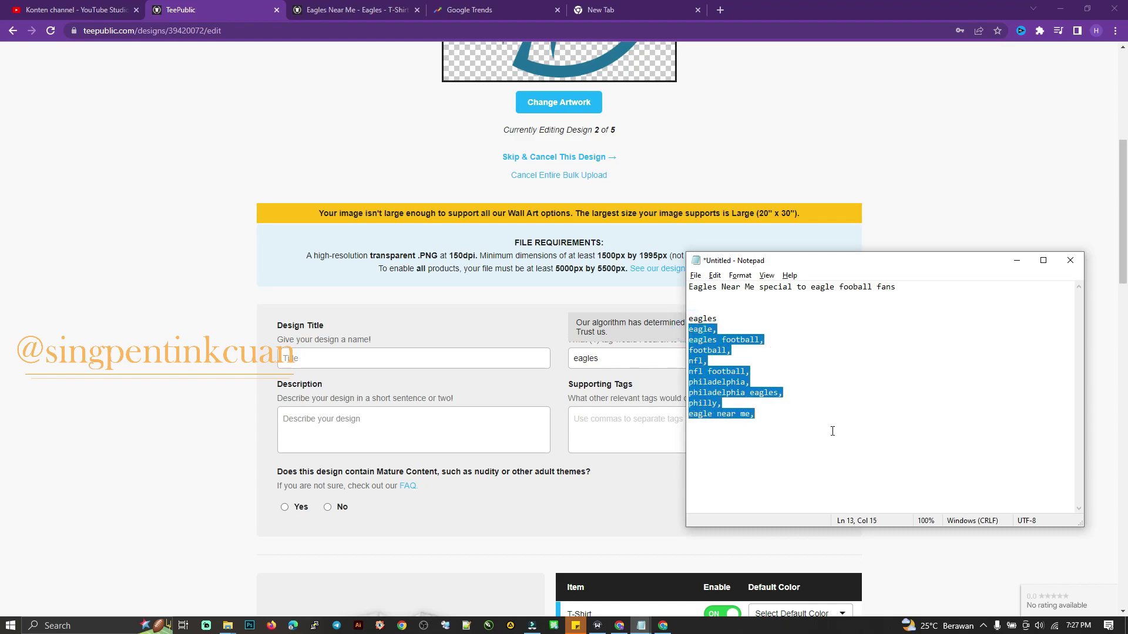
key("ctrl+c")
key("alt+Tab")
key("ctrl+v")
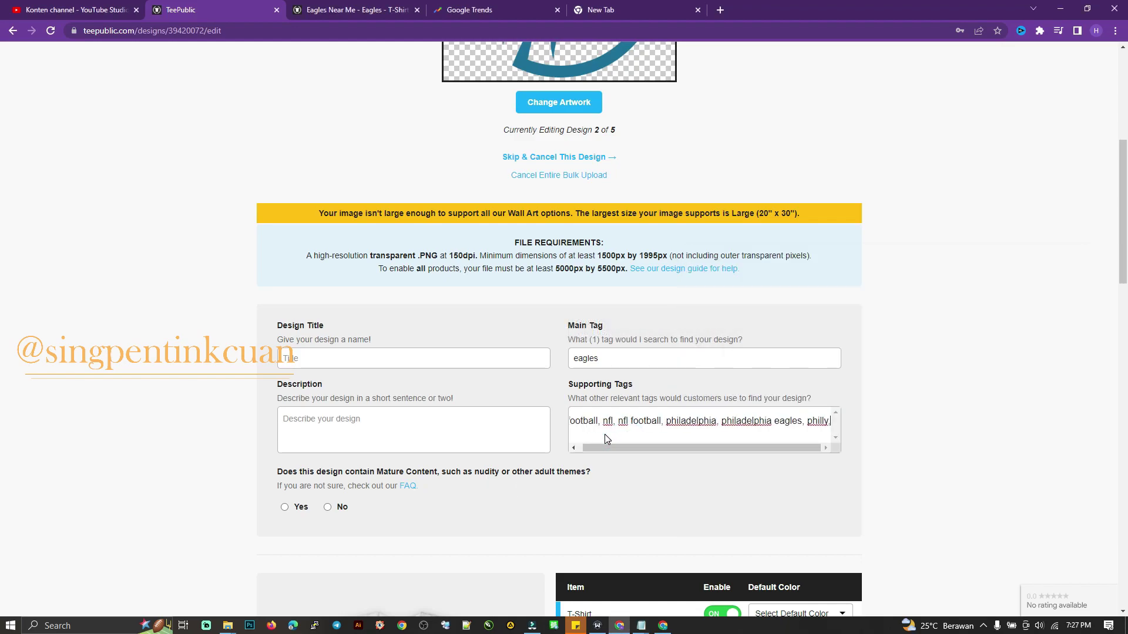
Add 'eagle near me' as a supporting tag and paste it into the description.
key("alt+Tab")
left_click(781, 416)
key("shift+Home")
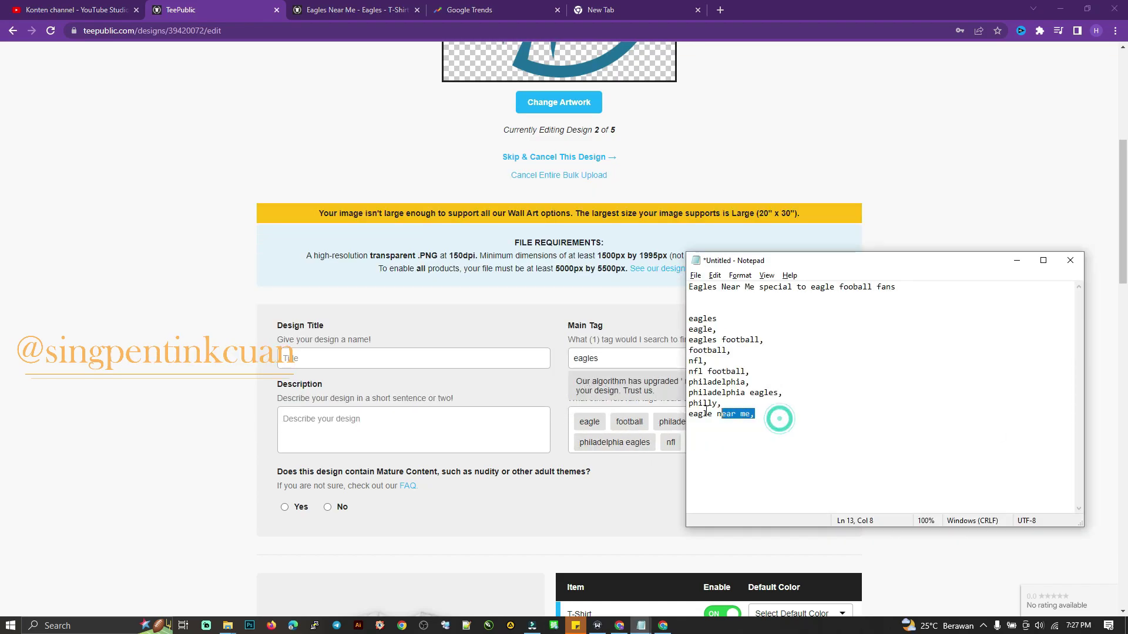
key("ctrl+c")
key("alt+Tab")
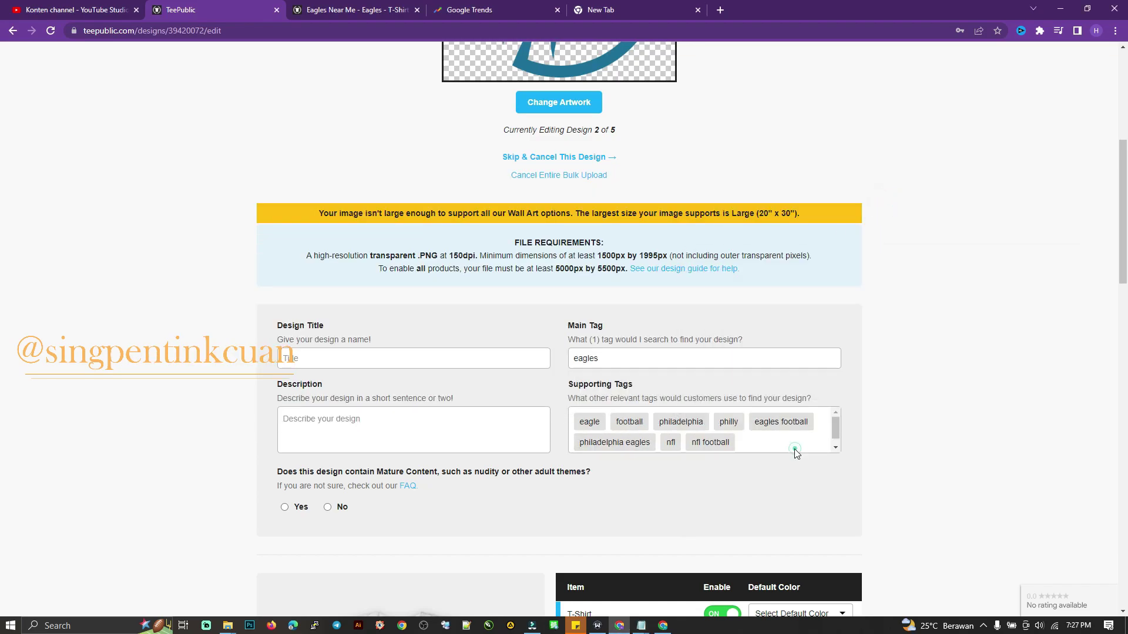
key("ctrl+v")
key("Return")
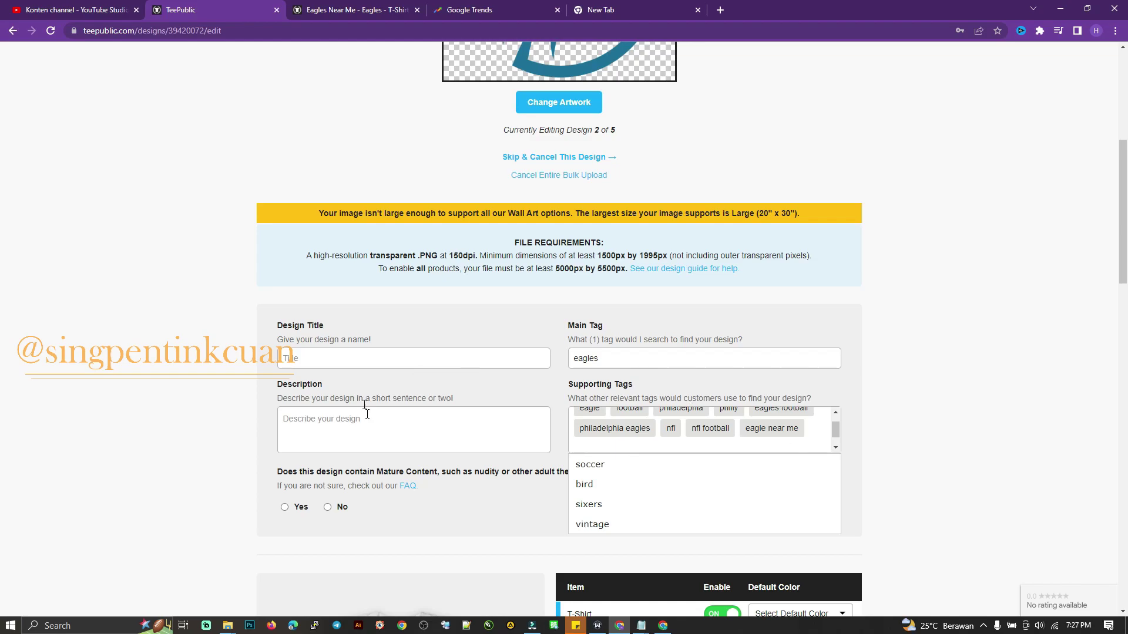
left_click(327, 507)
left_click(358, 428)
key("ctrl+v")
Copy 'philadelphia' from the Notepad tag list into design 2's title.
scroll(357, 424, "up", 4)
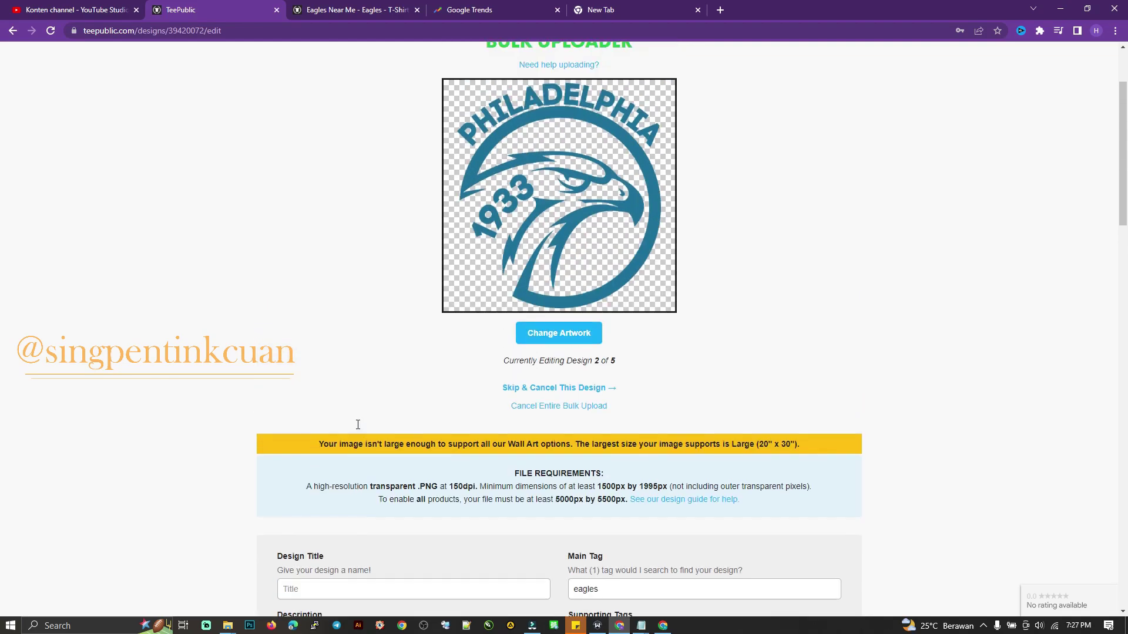
scroll(340, 457, "down", 1)
left_click(333, 539)
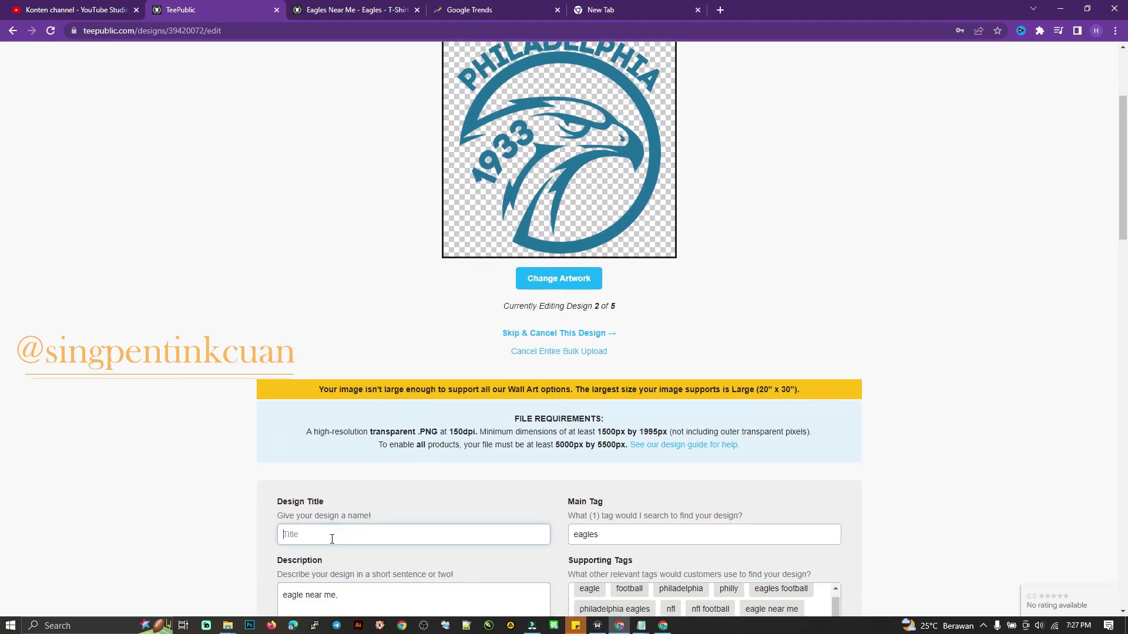
scroll(329, 540, "up", 1)
key("alt+Tab")
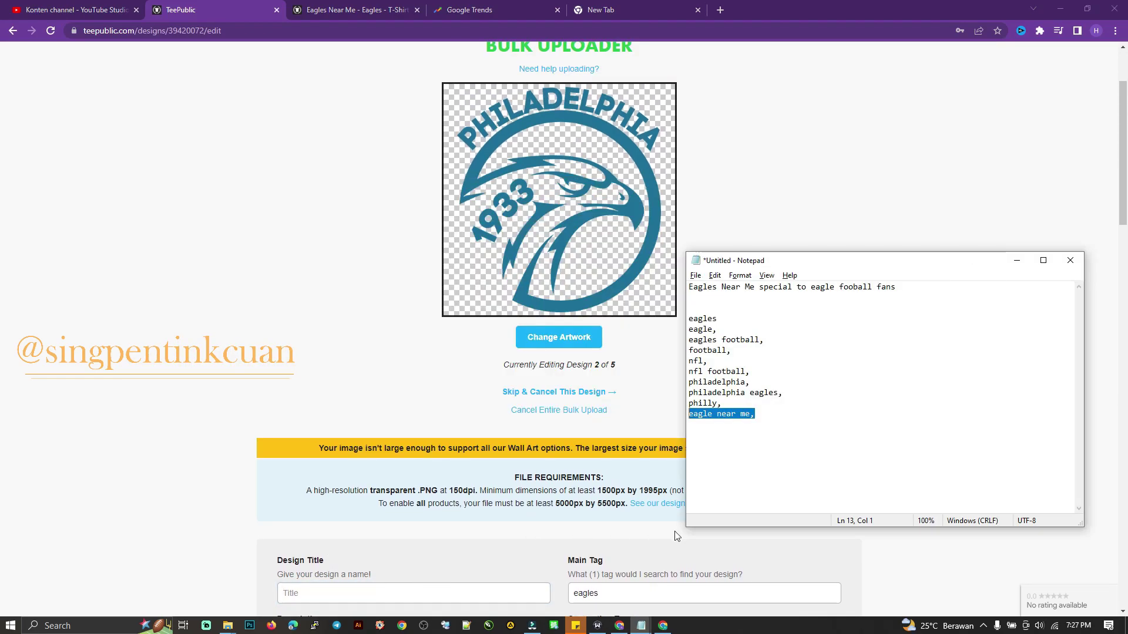
double_click(730, 382)
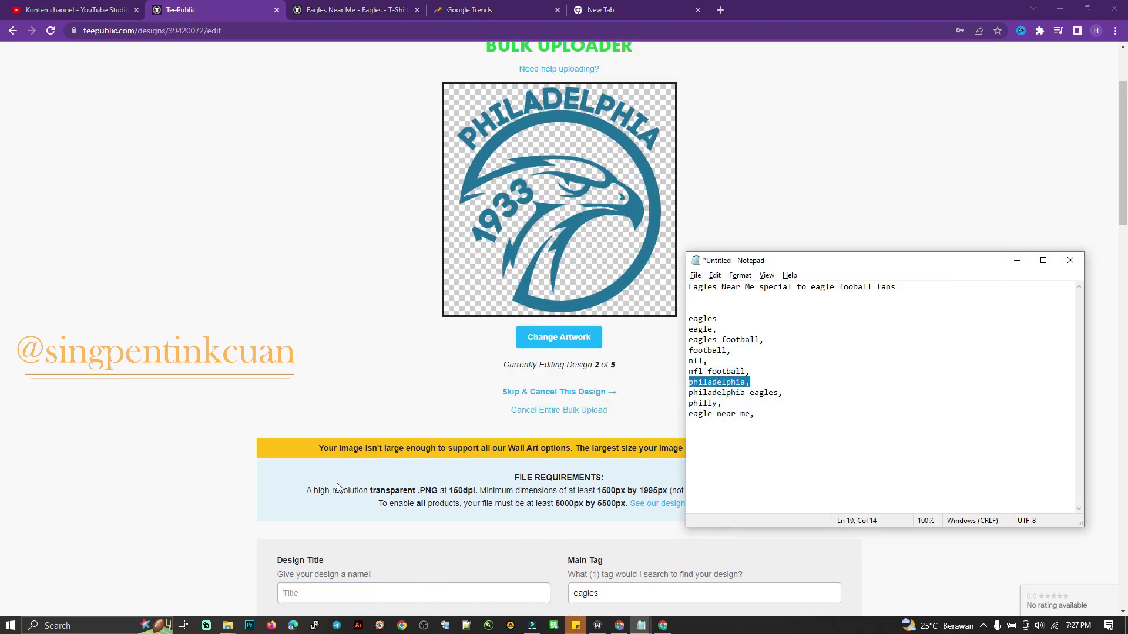
key("ctrl+c")
key("alt+Tab")
key("ctrl+v")
Complete the title as 'philadelphia 1933 eagle', trimming the pasted 'near me'.
scroll(330, 588, "down", 3)
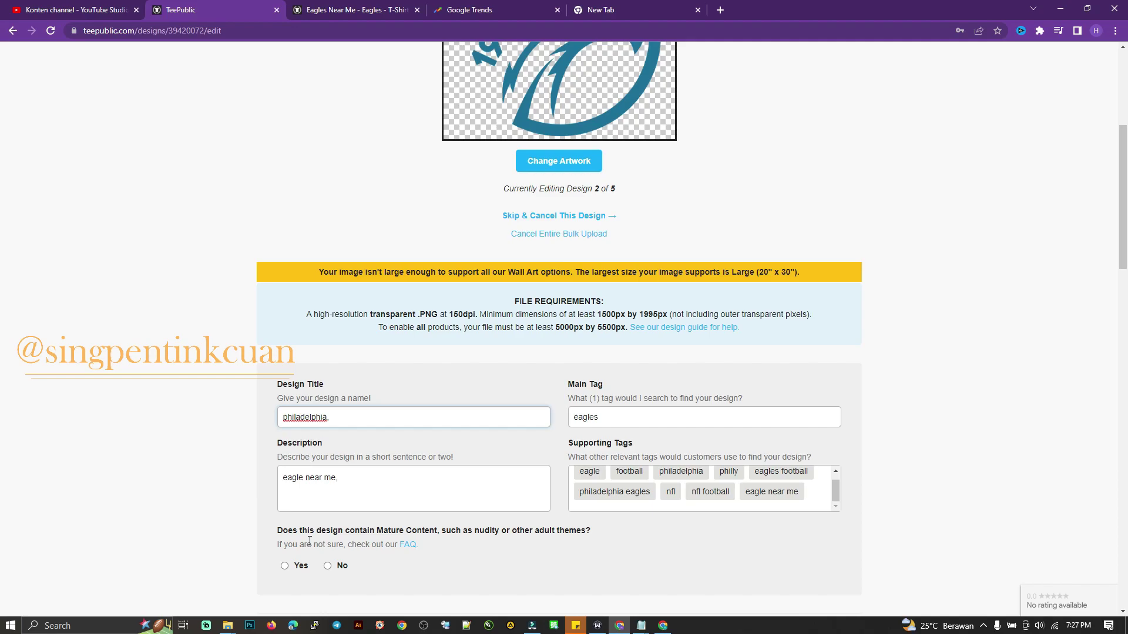
triple_click(306, 478)
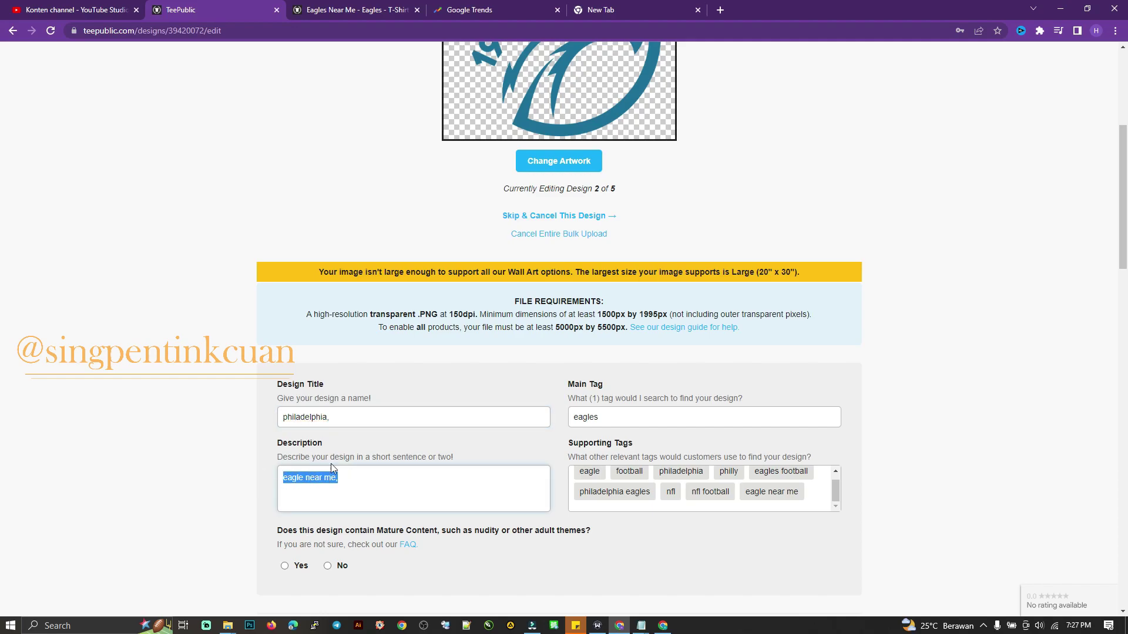
left_click(348, 417)
key("BackSpace")
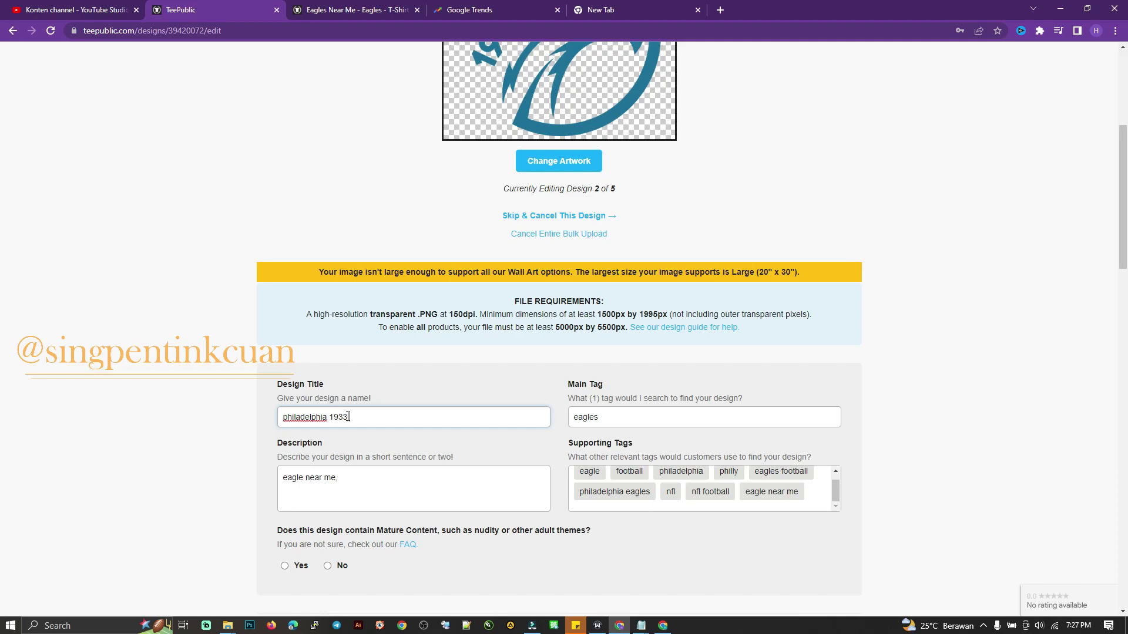
key("ctrl+v")
left_click_drag(372, 418, 431, 425)
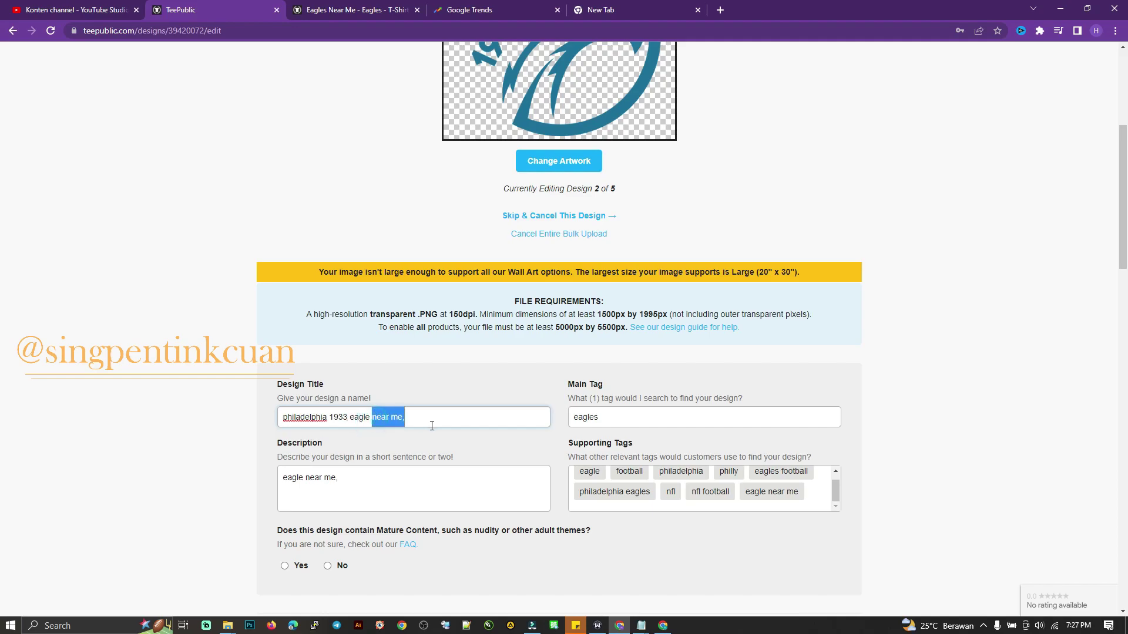
key("BackSpace")
Paste the copied text into the description and mark design 2 as not mature.
key("ctrl+a")
key("ctrl+c")
left_click(378, 502)
key("ctrl+a")
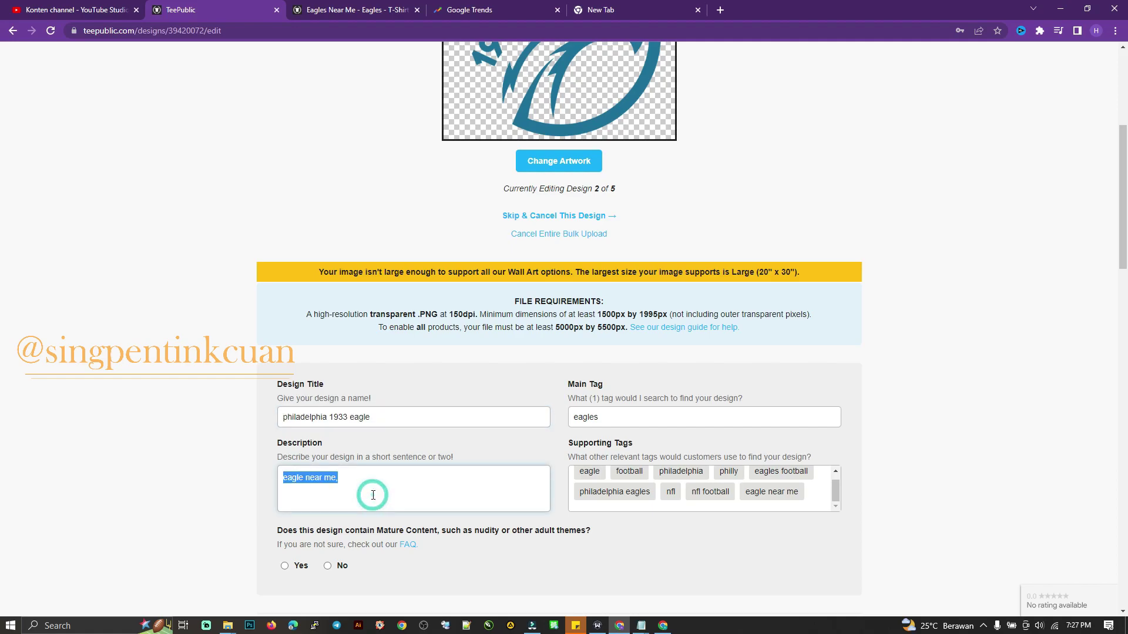
key("ctrl+v")
left_click(327, 566)
scroll(660, 422, "down", 1)
Set default colours to T-Shirt White, Hoodie Black, Baseball Tee Black/White, and enable masks.
scroll(660, 422, "down", 8)
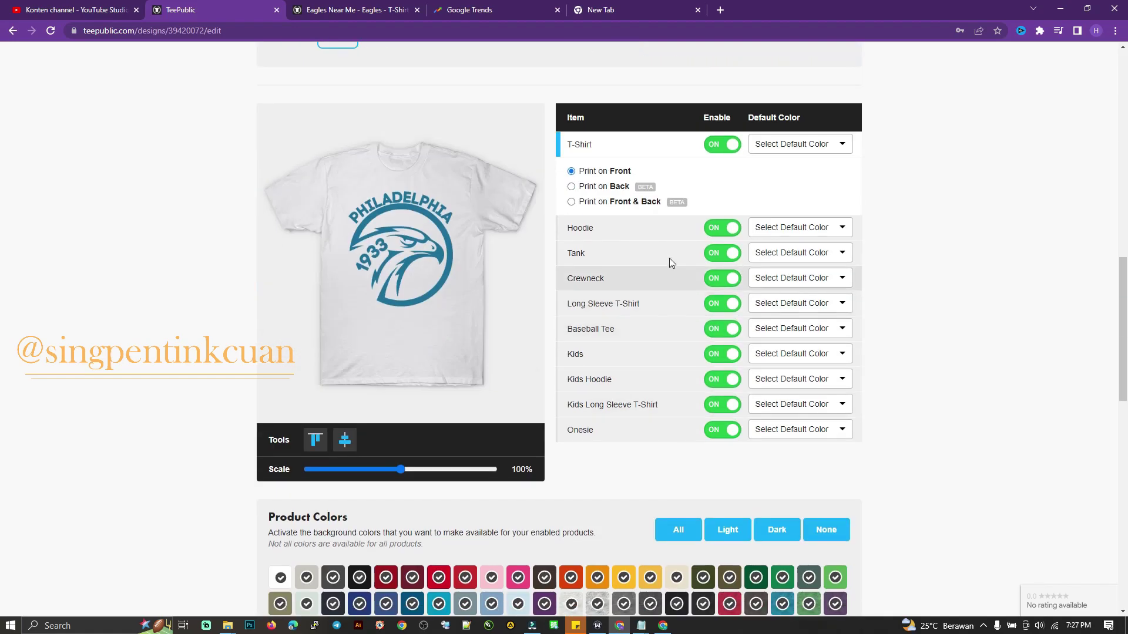
left_click(813, 145)
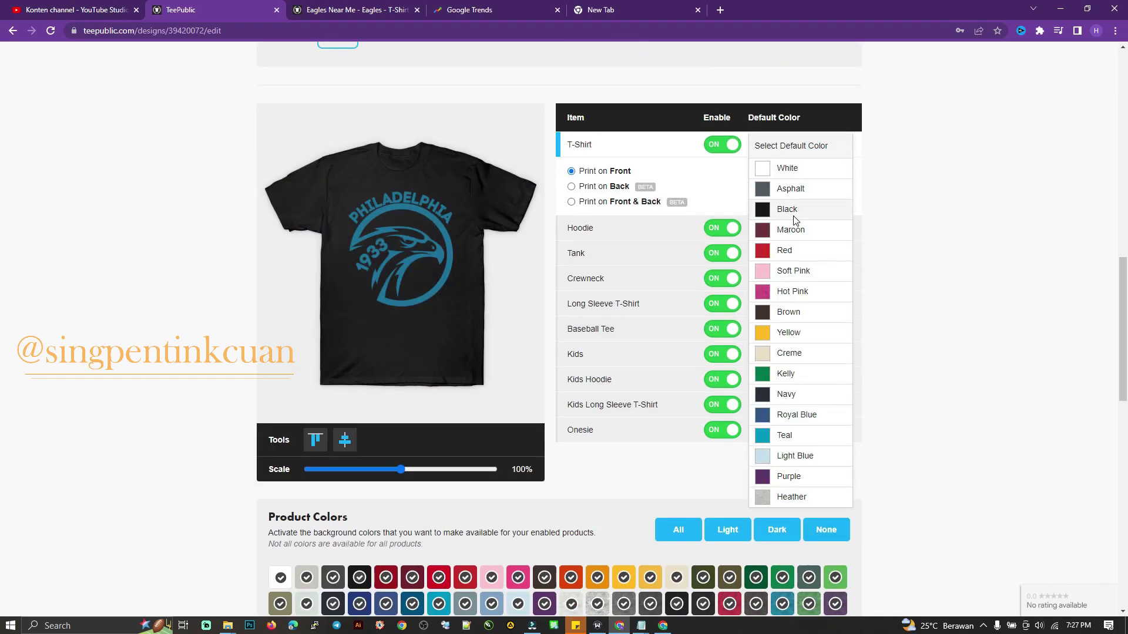
left_click(778, 168)
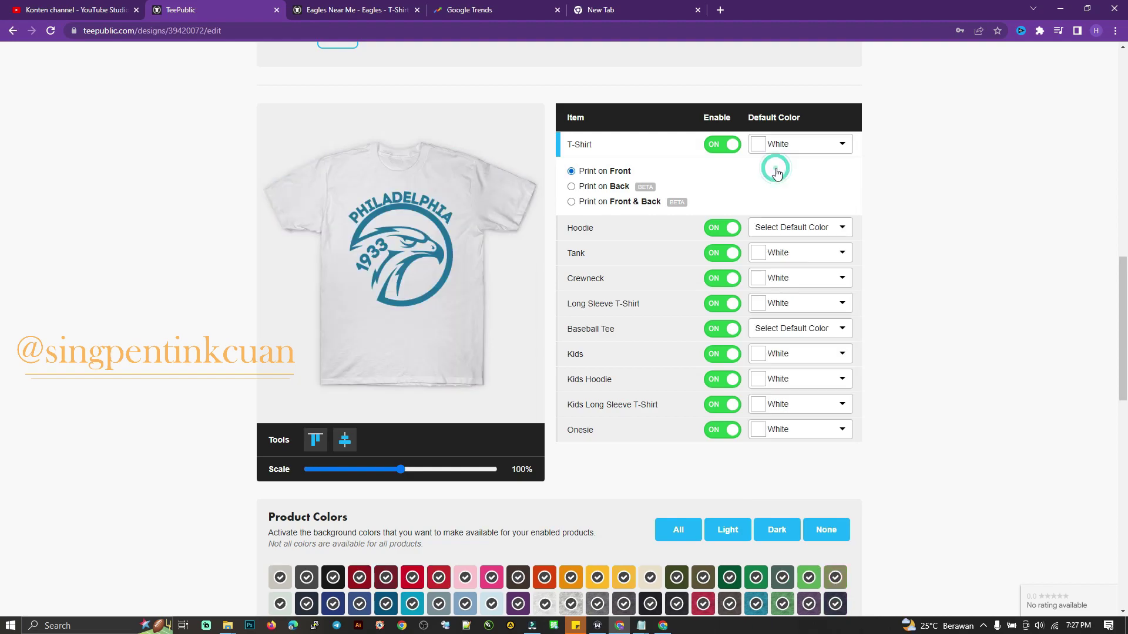
left_click(793, 229)
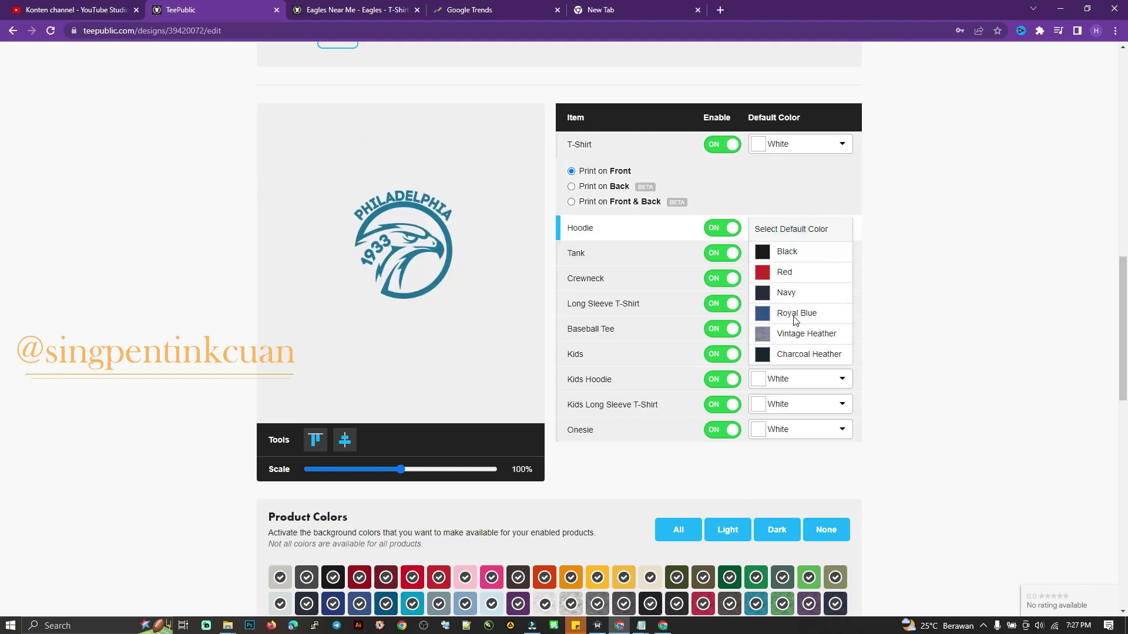
left_click(798, 253)
left_click(826, 331)
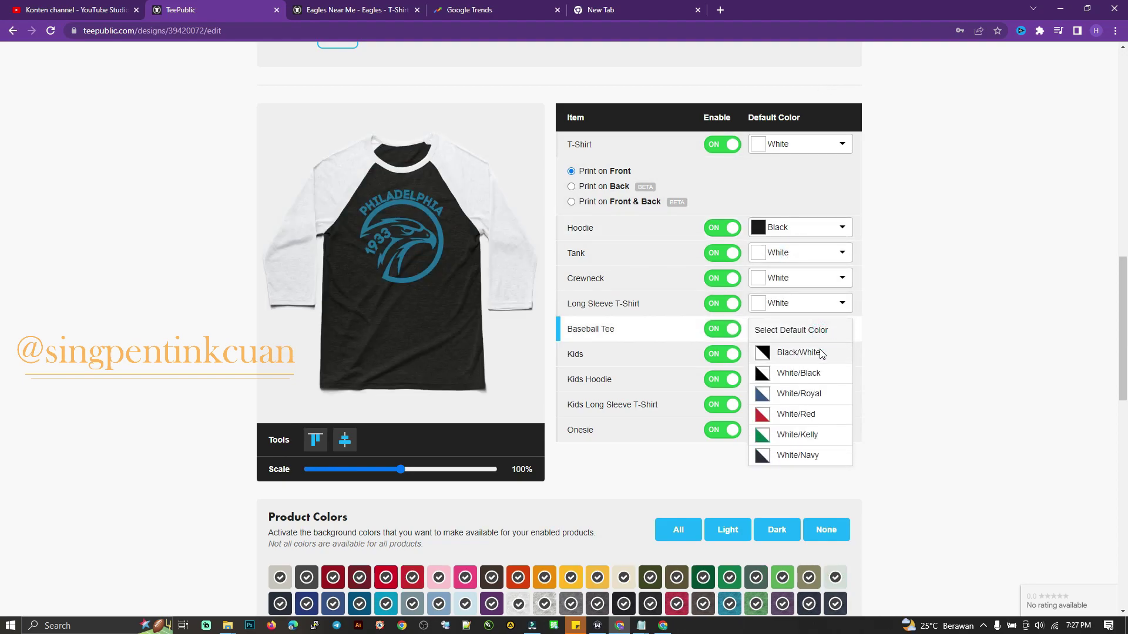
left_click(820, 353)
scroll(881, 353, "down", 8)
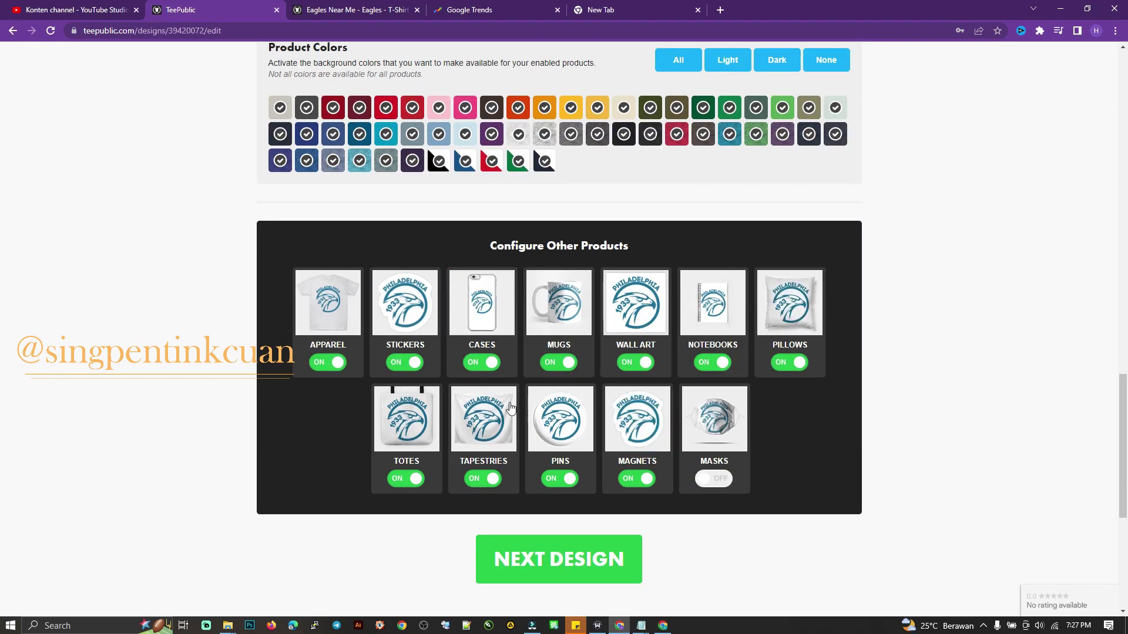
left_click(711, 480)
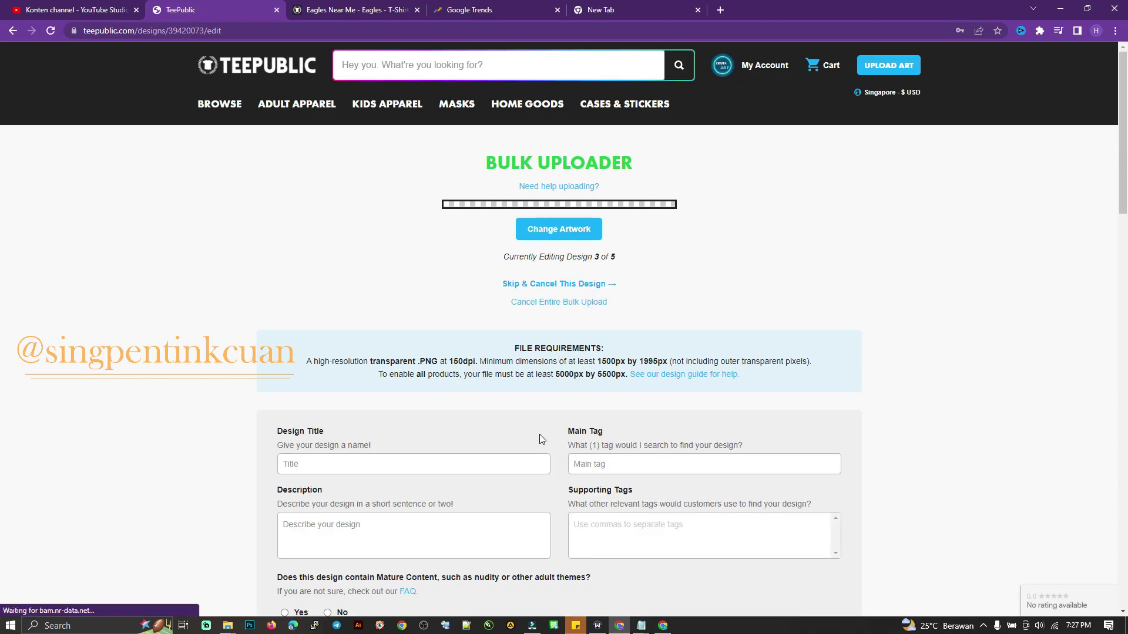
Copy the tag list from the notes into the description, keeping only 'eagles'.
key("alt+Tab")
left_click(773, 407)
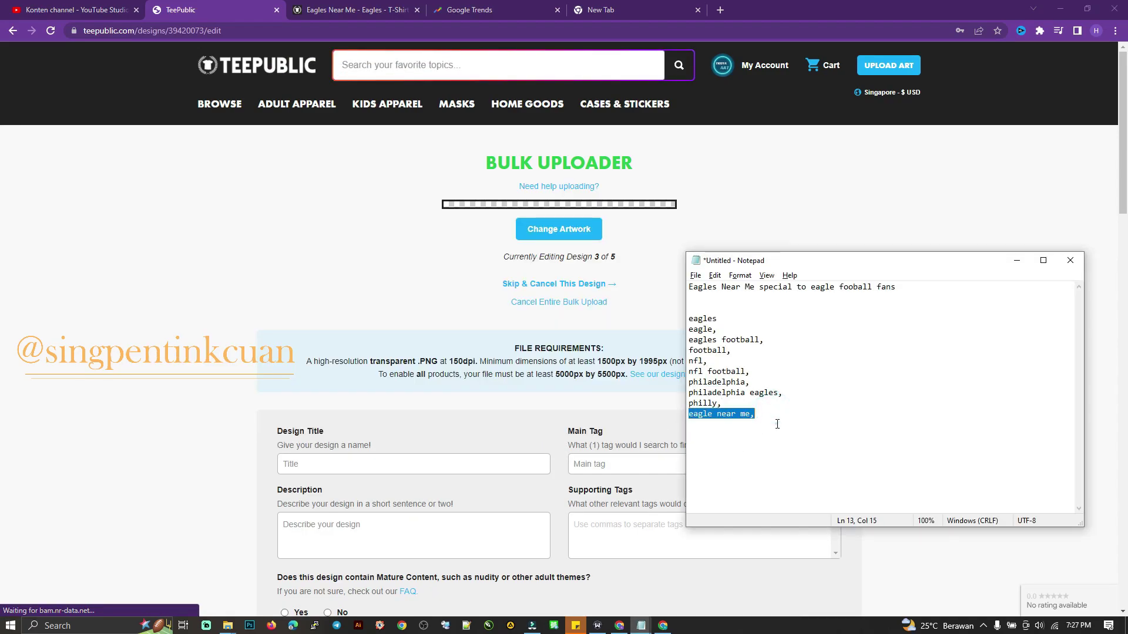
left_click_drag(788, 433, 676, 321)
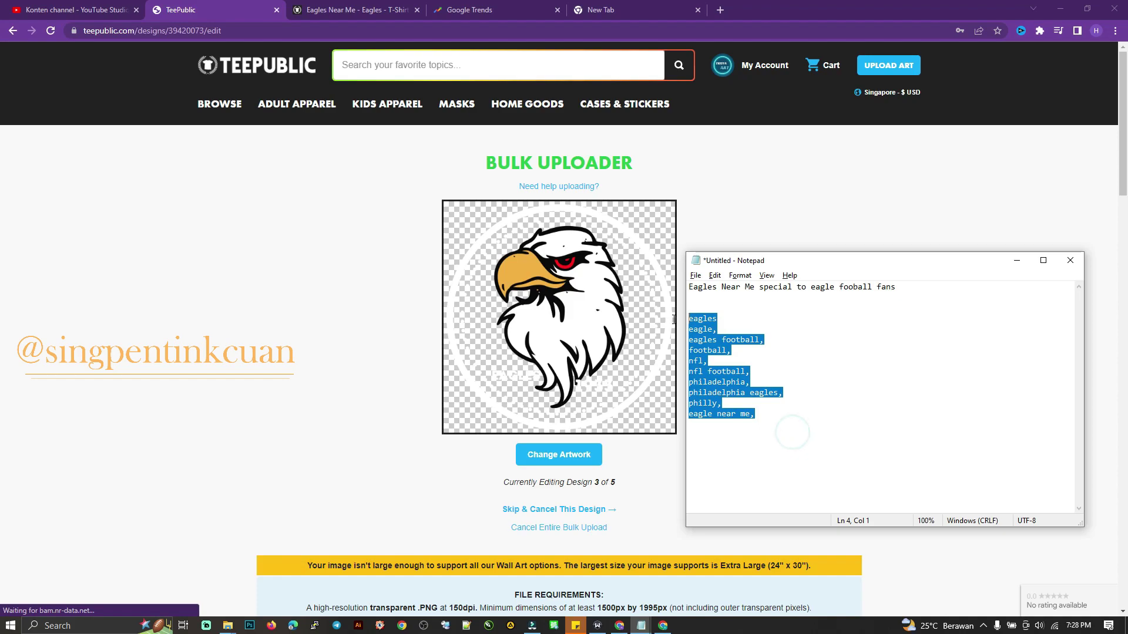
left_click(384, 351)
scroll(433, 382, "down", 7)
left_click(593, 362)
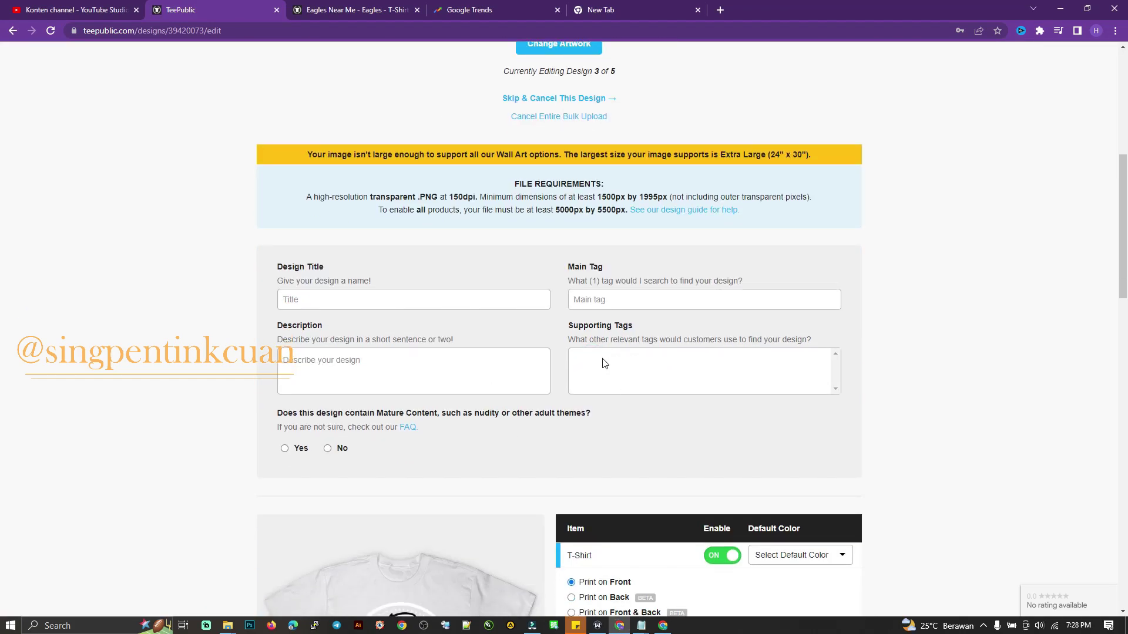
key("ctrl+v")
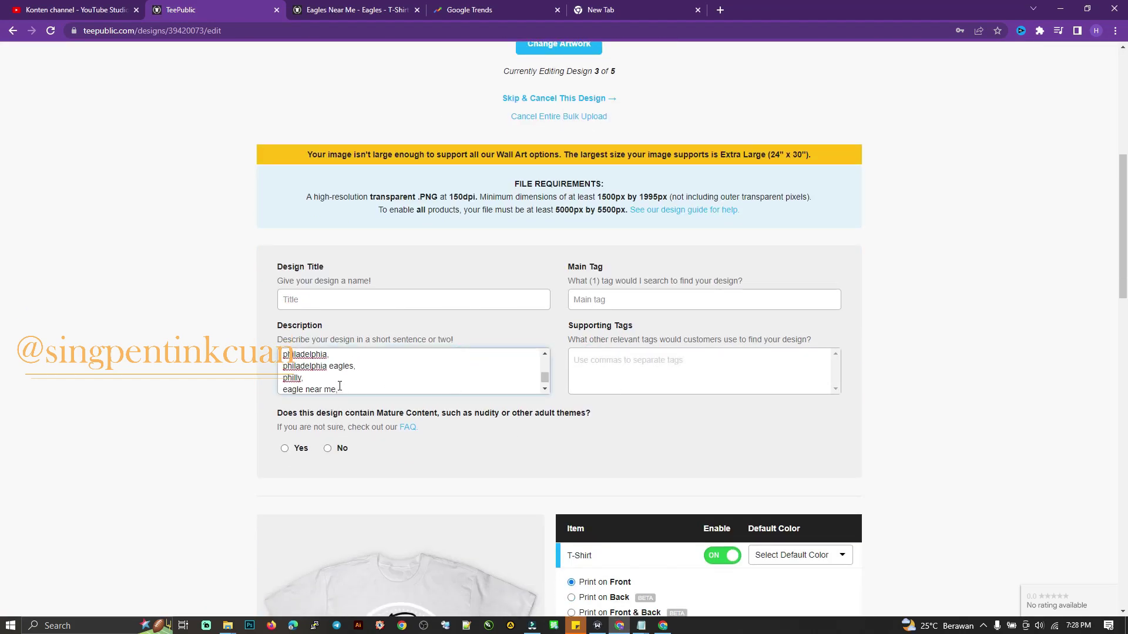
left_click_drag(339, 386, 283, 368)
key("BackSpace")
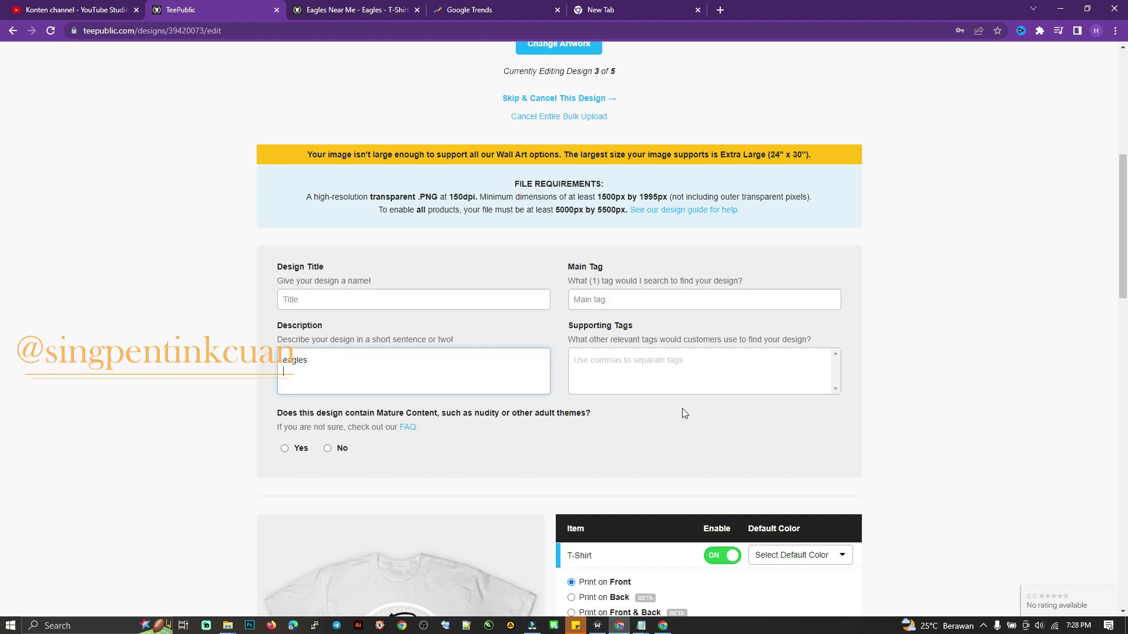
Paste the tag list as supporting tags and make 'eagles' the main tag.
left_click(660, 378)
key("ctrl+v")
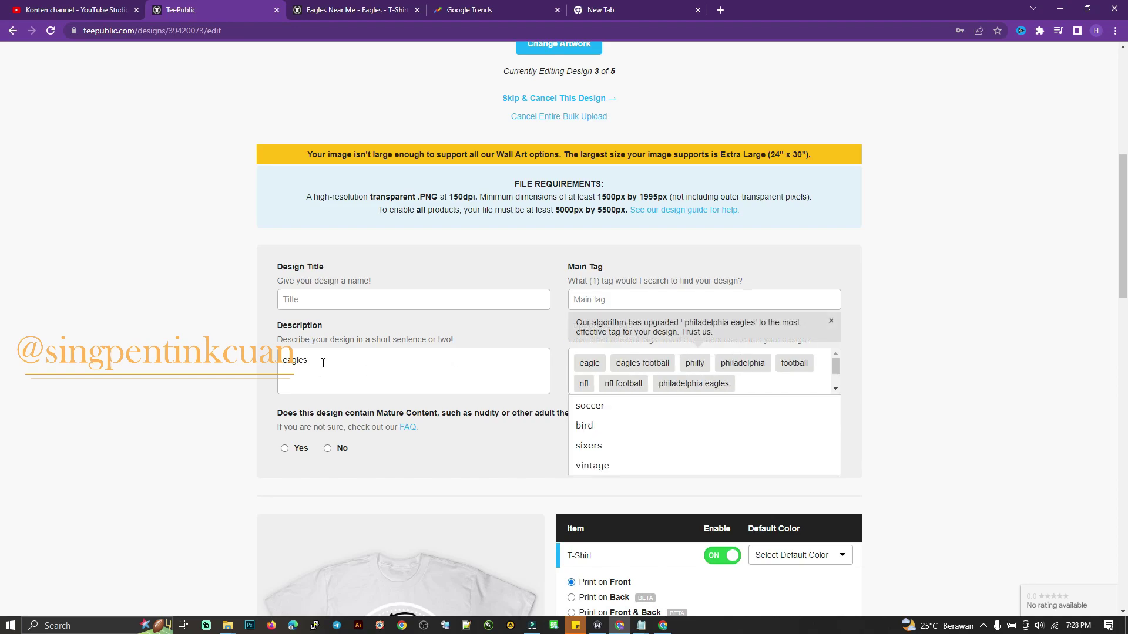
double_click(294, 360)
key("BackSpace")
left_click(606, 292)
key("ctrl+v")
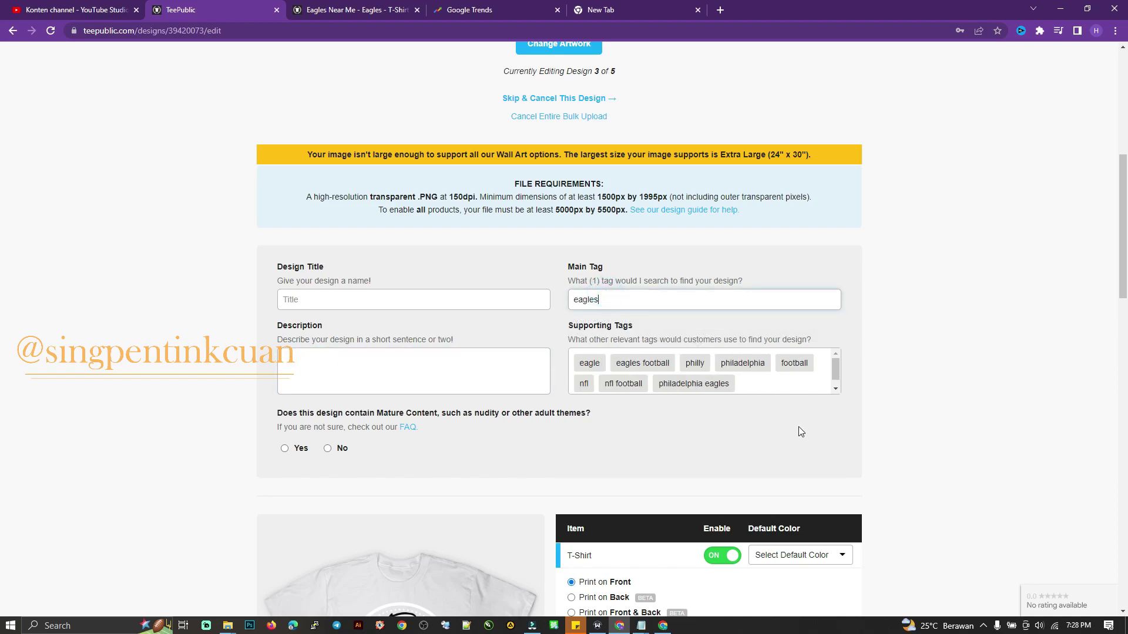
Add 'eagle near me' as a supporting tag and mark the design as not mature content.
left_click(771, 385)
key("alt+Tab")
left_click(757, 421)
left_click_drag(757, 422, 687, 416)
key("ctrl+c")
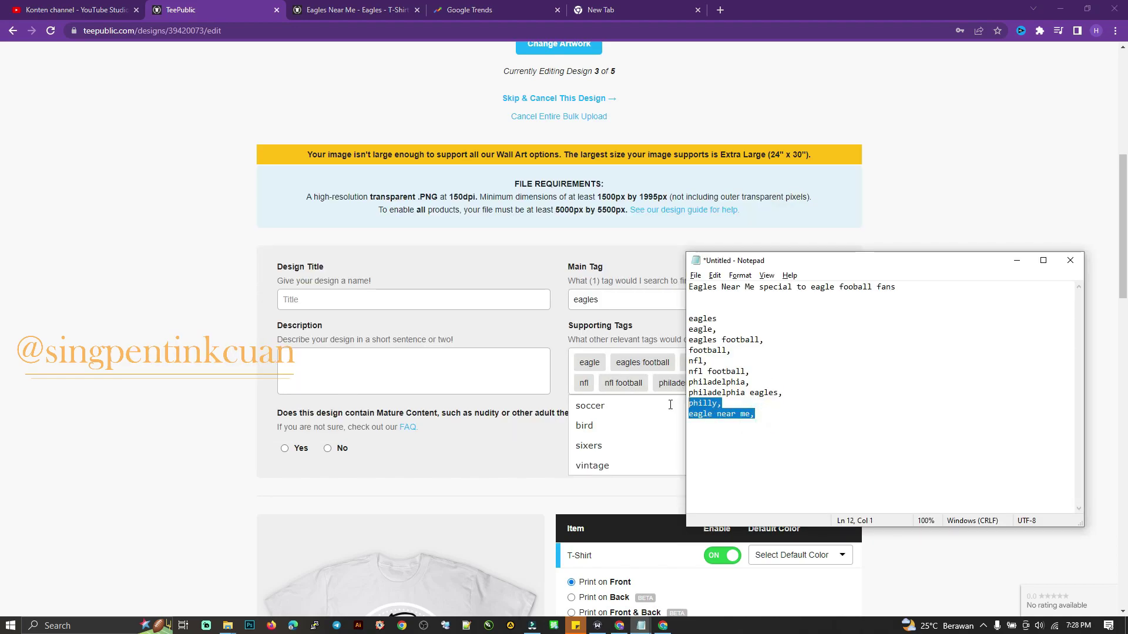
key("alt+Tab")
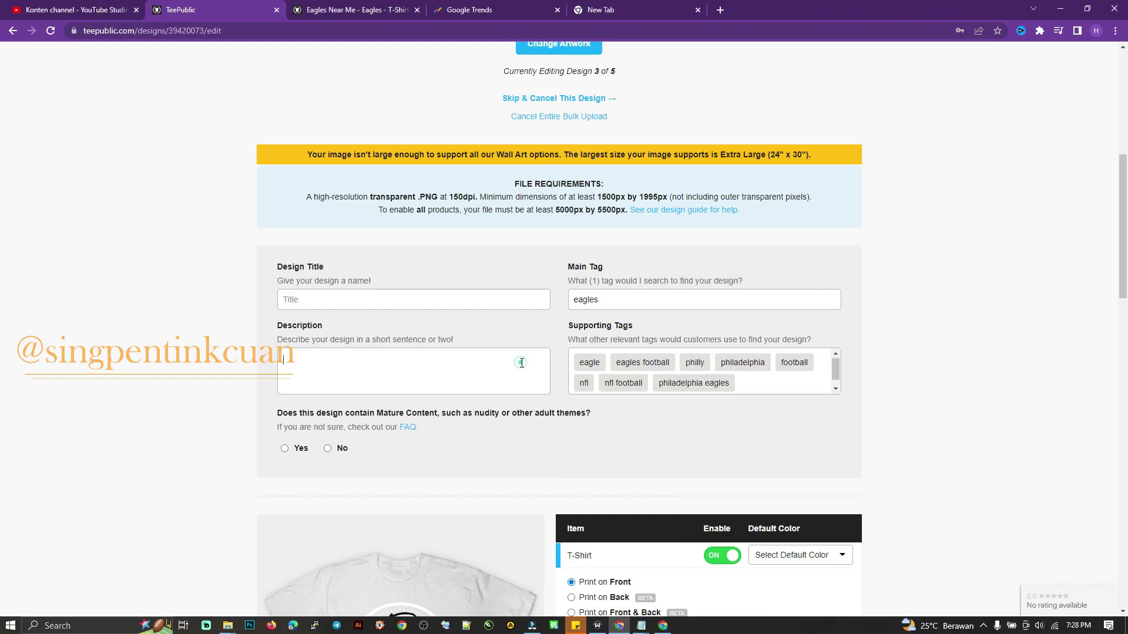
left_click(756, 387)
key("ctrl+v")
key("Return")
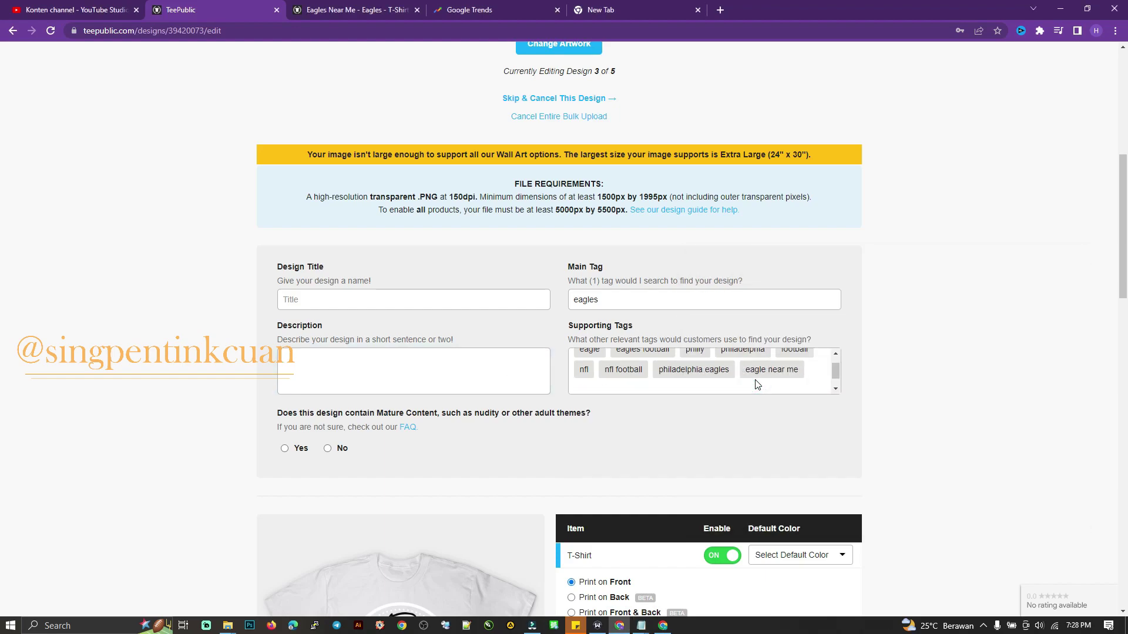
left_click(334, 448)
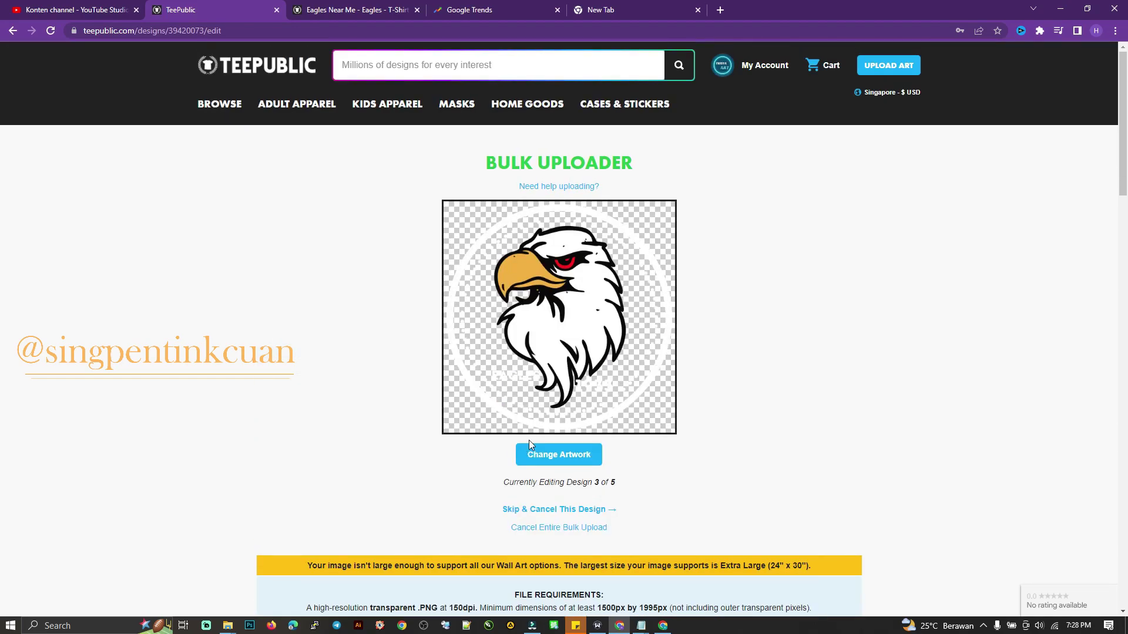
Default design 3 to Black, Baseball Tee Black/White, with only dark product colours available.
scroll(528, 440, "down", 8)
scroll(683, 411, "down", 3)
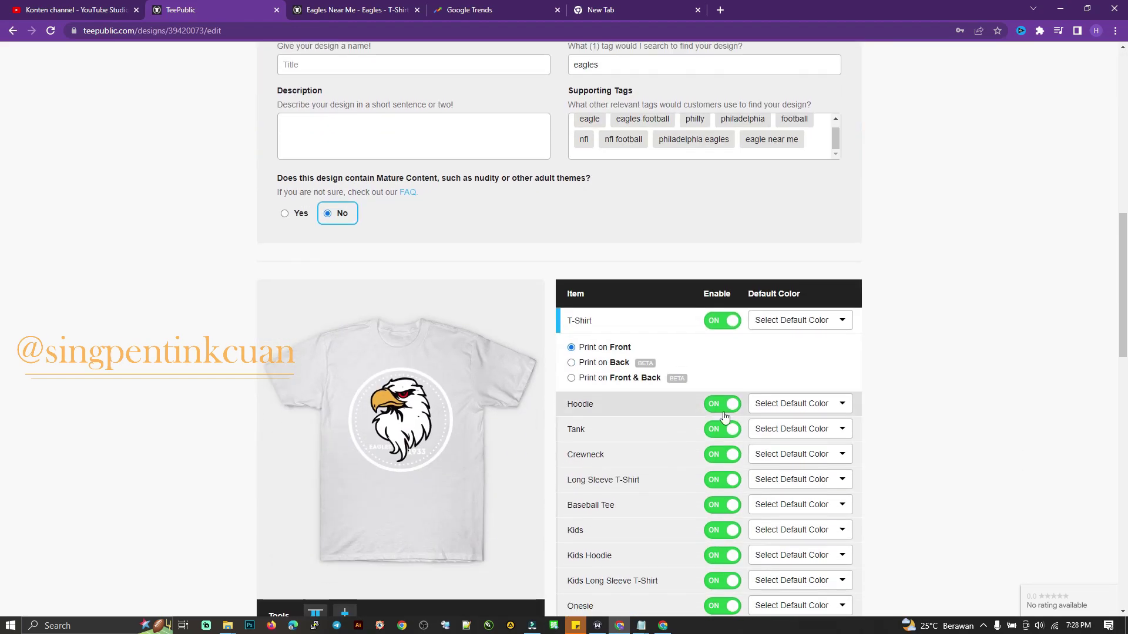
left_click(796, 322)
left_click(787, 385)
scroll(846, 441, "down", 7)
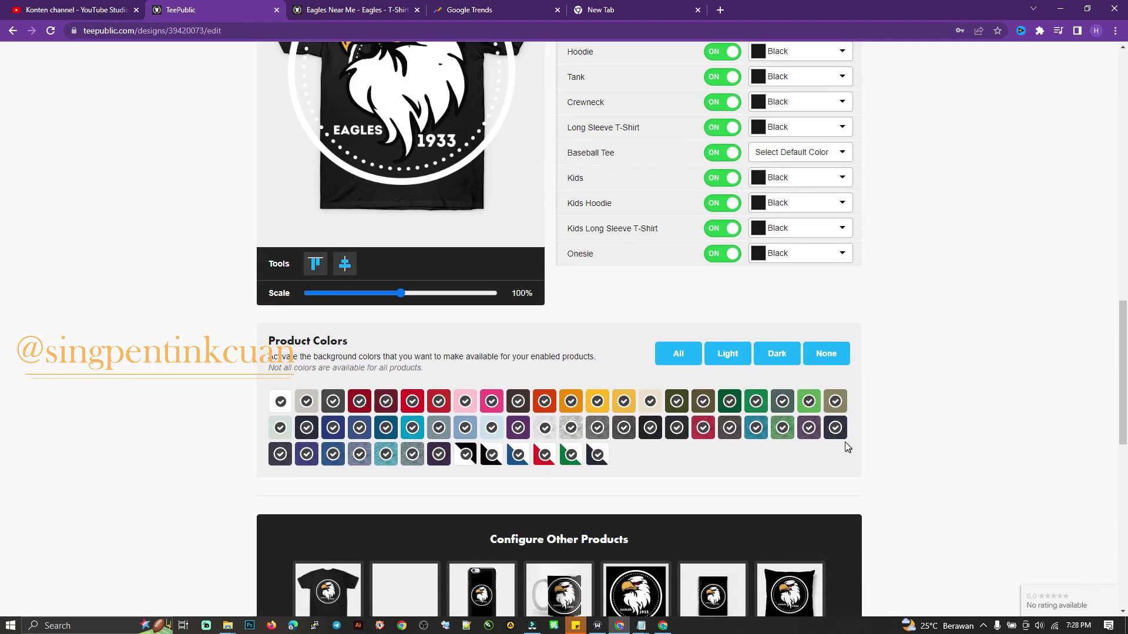
scroll(846, 442, "up", 4)
left_click(792, 328)
left_click(787, 353)
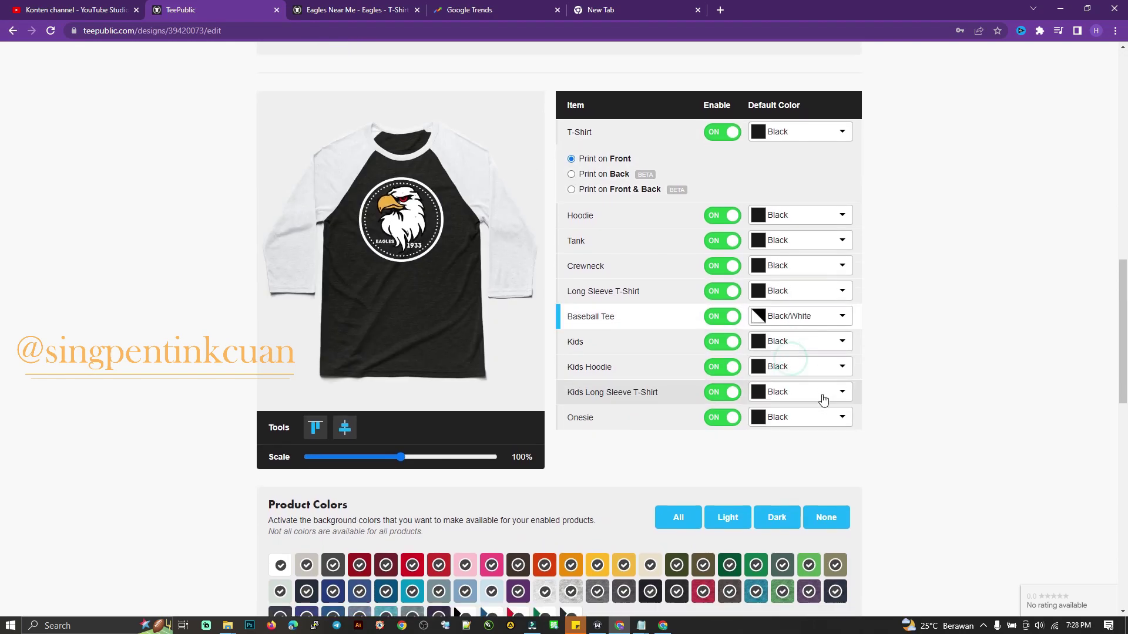
scroll(822, 352, "down", 5)
left_click(762, 237)
scroll(316, 330, "up", 8)
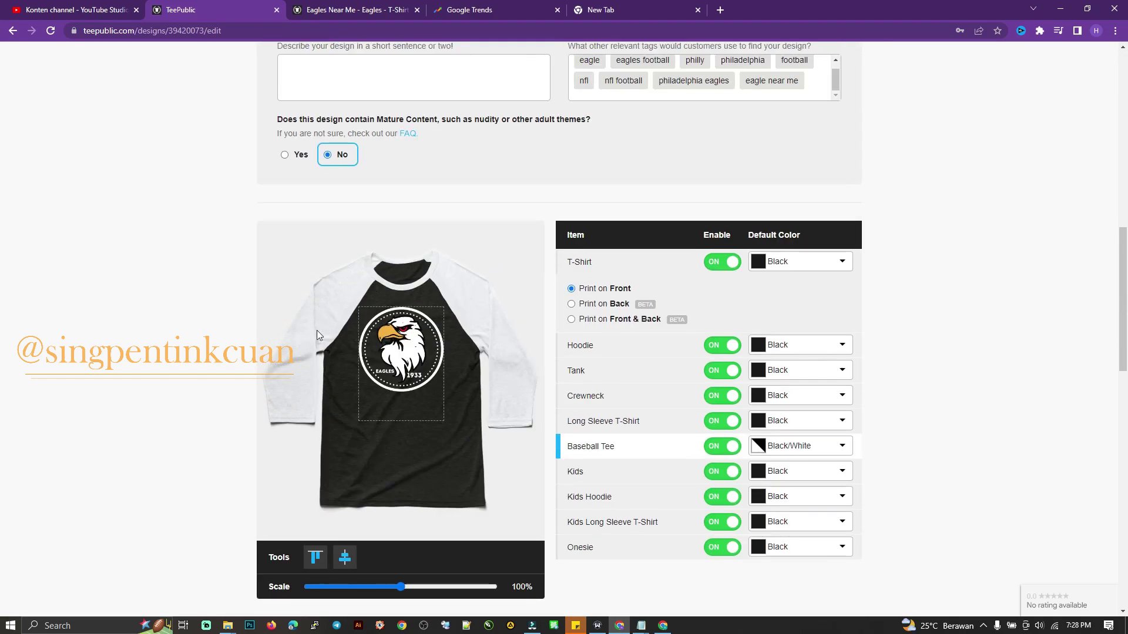
scroll(350, 190, "up", 3)
Title the third design 'eagle near me 1933'.
left_click(347, 182)
type("eagle near me,")
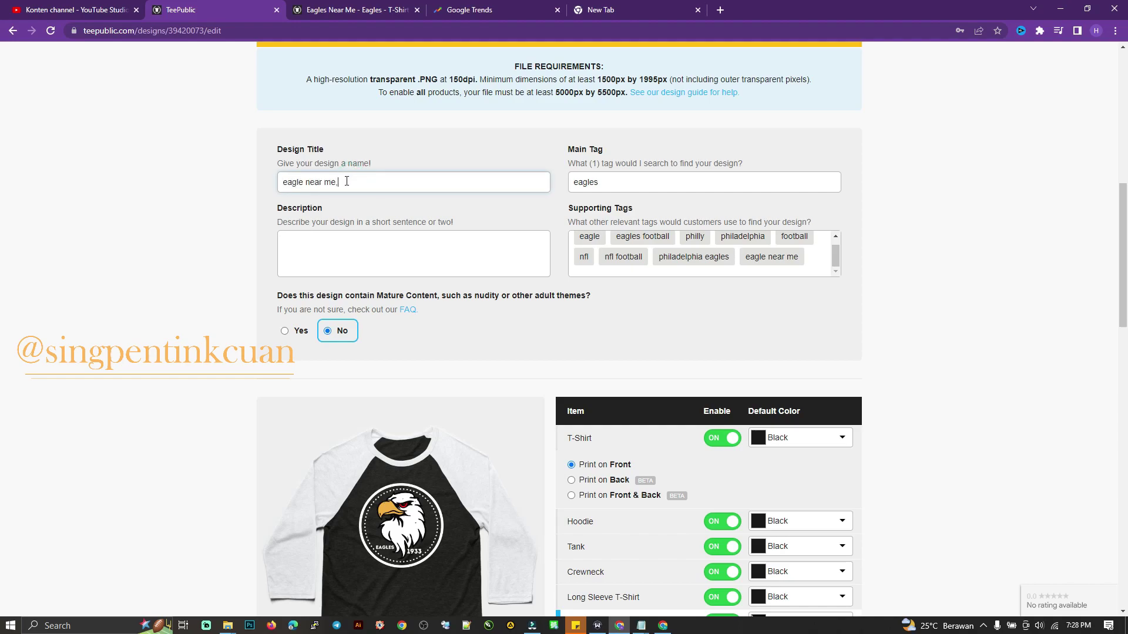
left_click_drag(339, 182, 257, 168)
key("ctrl+c")
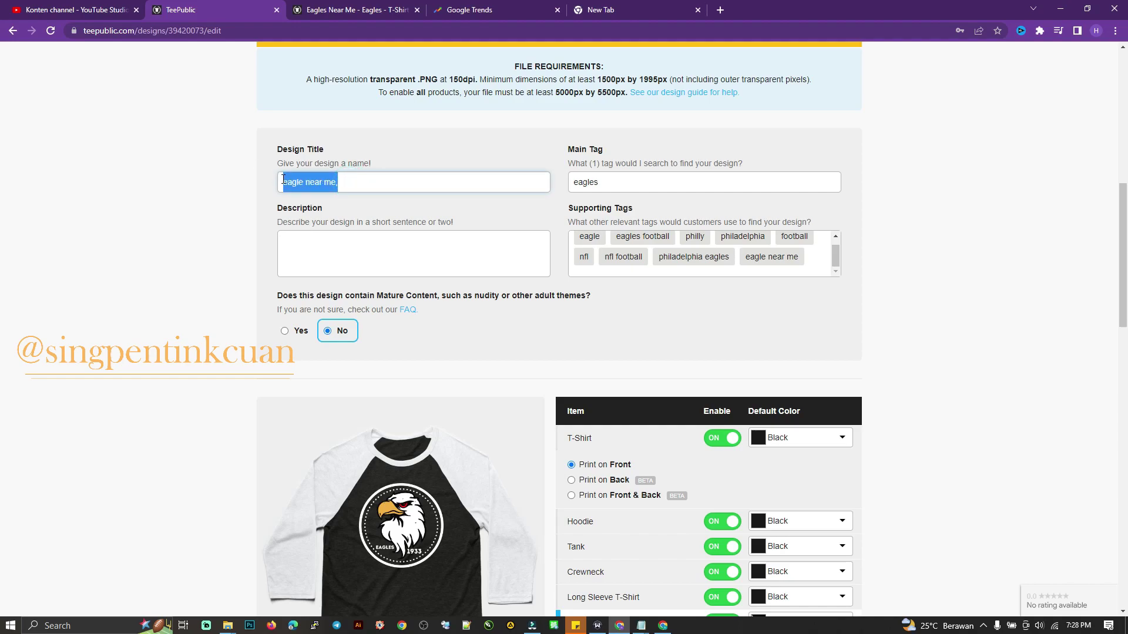
type("eag")
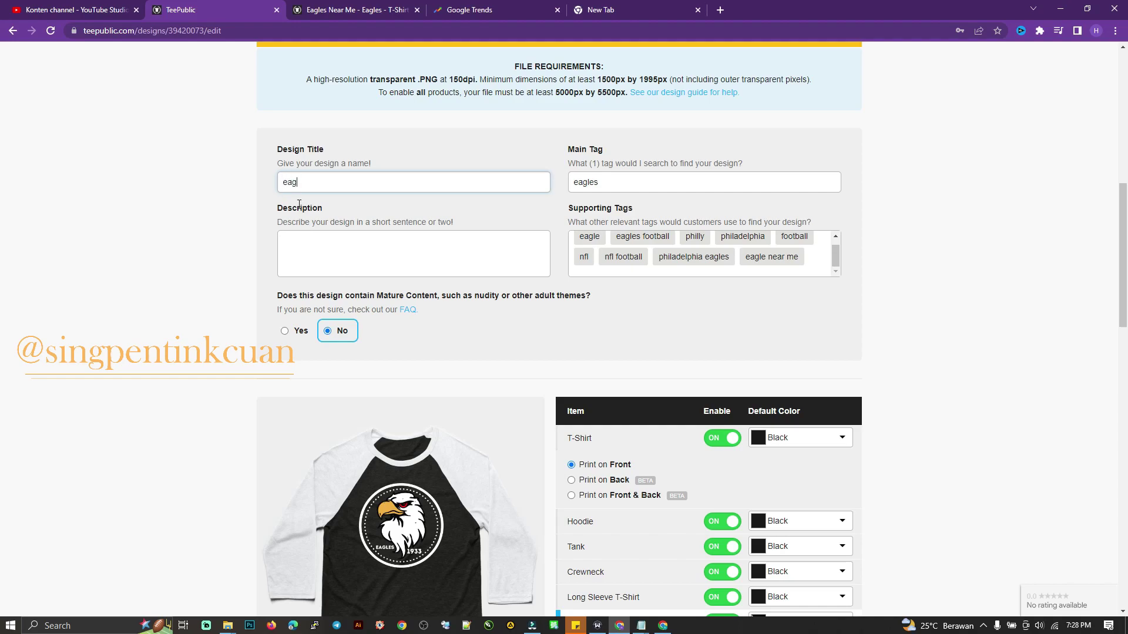
double_click(585, 182)
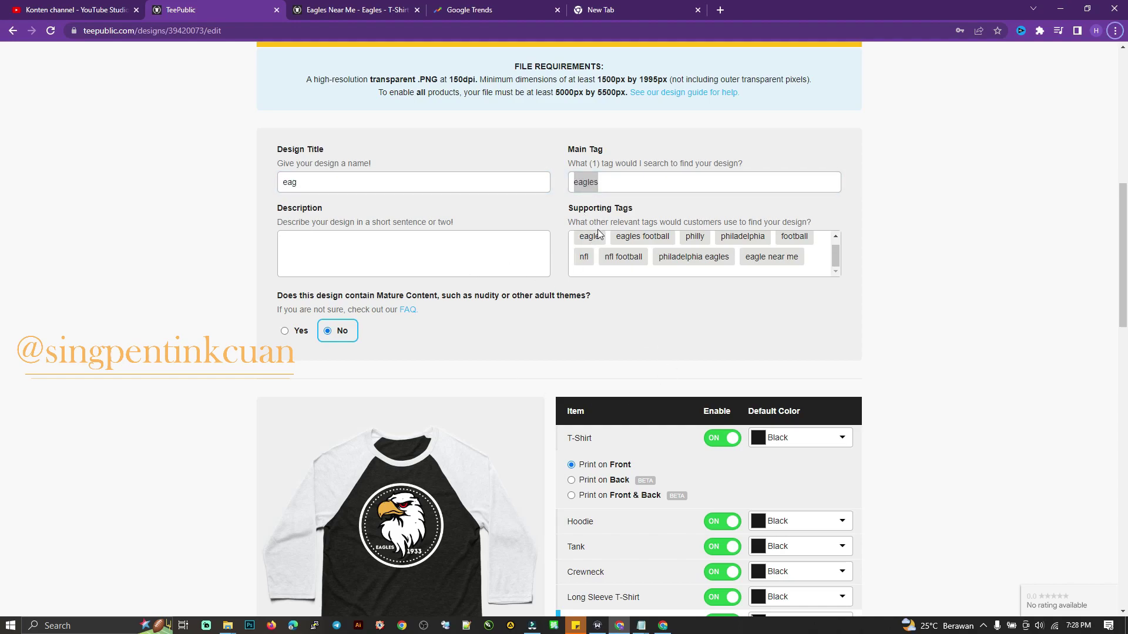
key("alt+Tab")
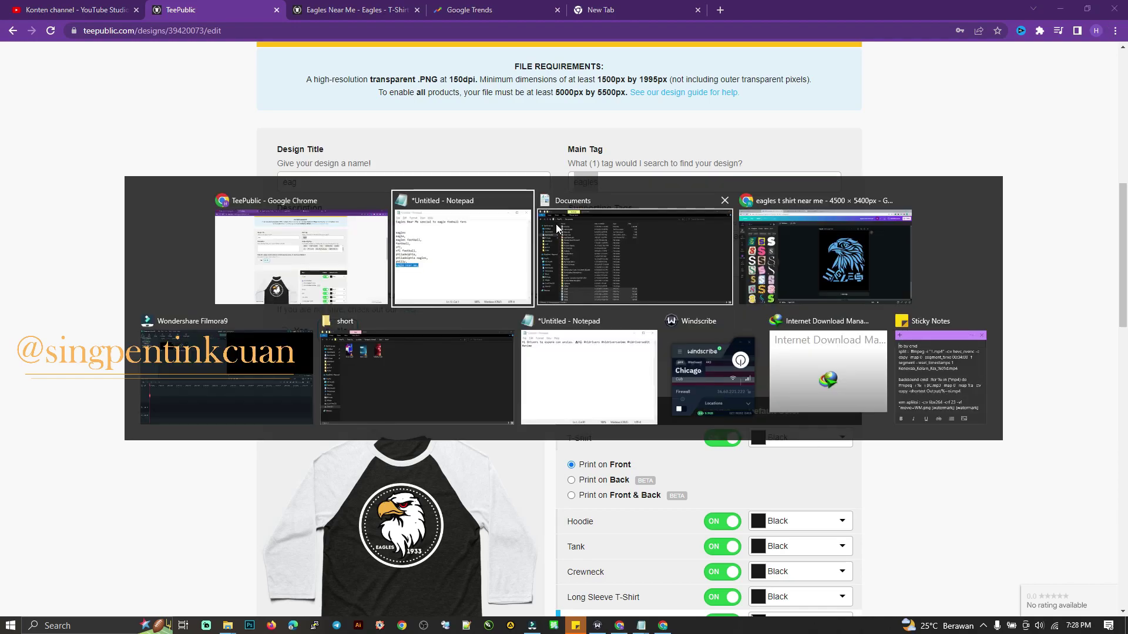
key("alt+Tab")
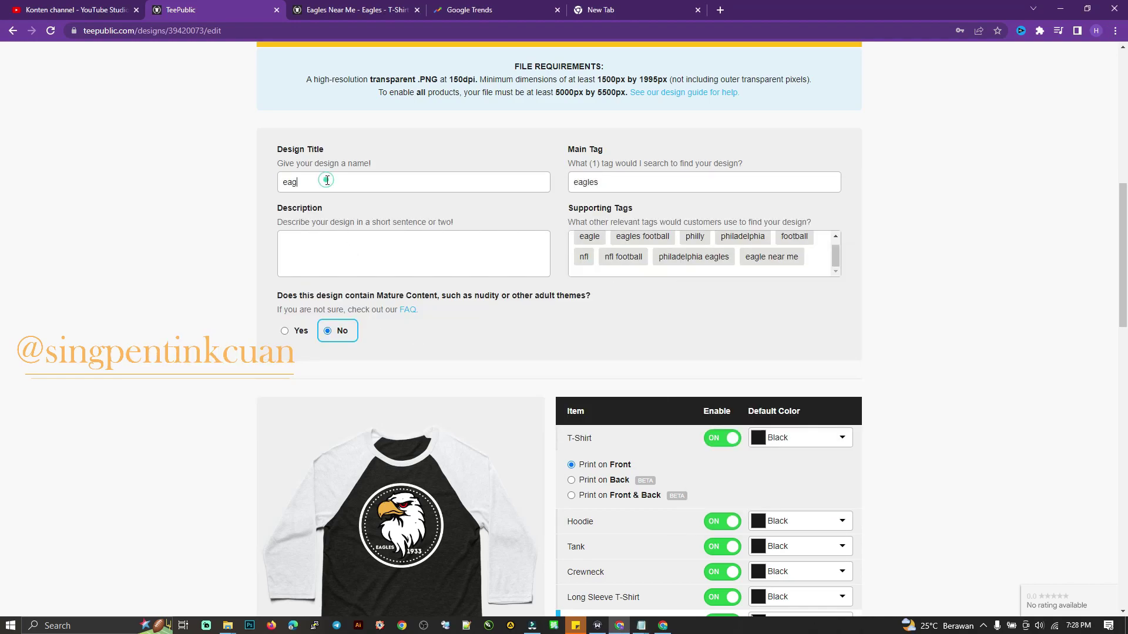
left_click(327, 182)
key("ctrl+a")
key("ctrl+v")
scroll(345, 188, "up", 3)
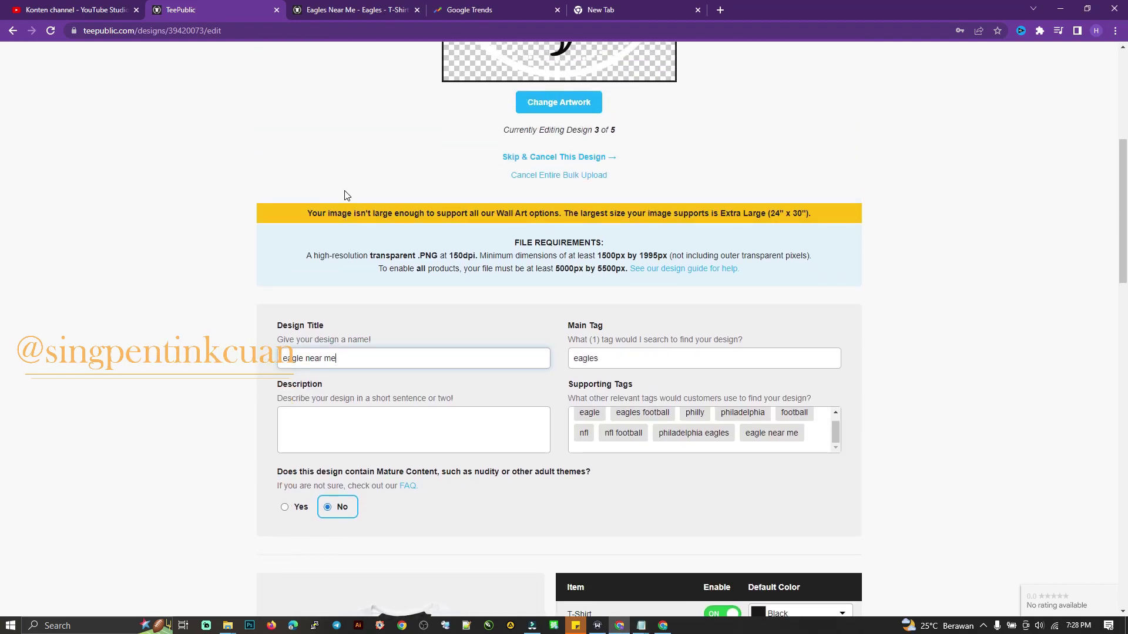
scroll(280, 300, "up", 3)
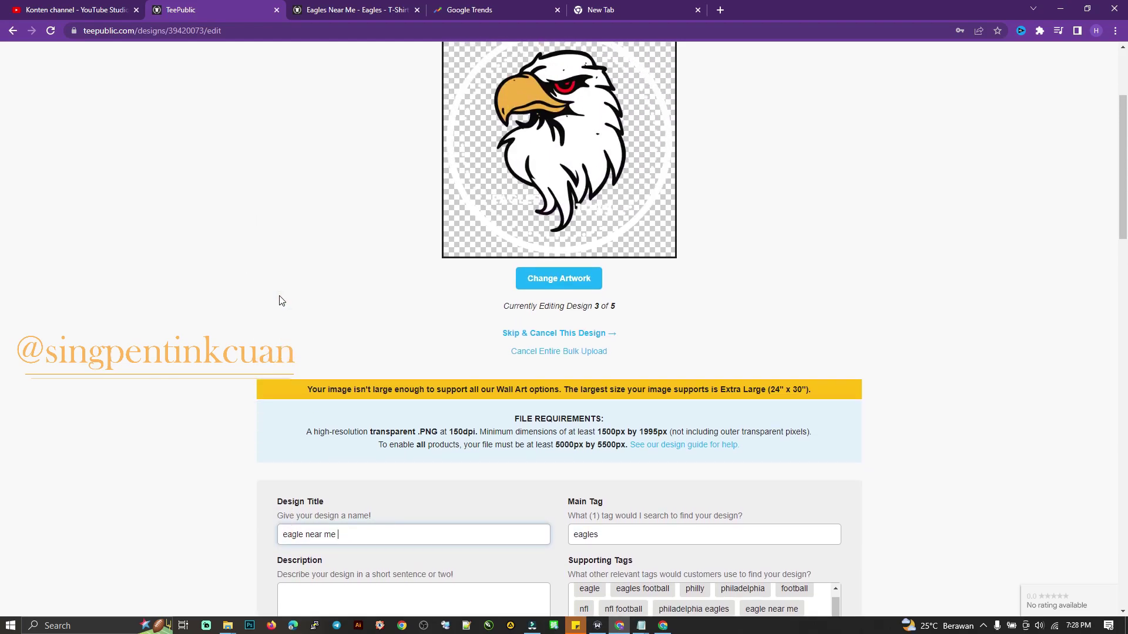
scroll(281, 300, "down", 3)
scroll(340, 317, "down", 7)
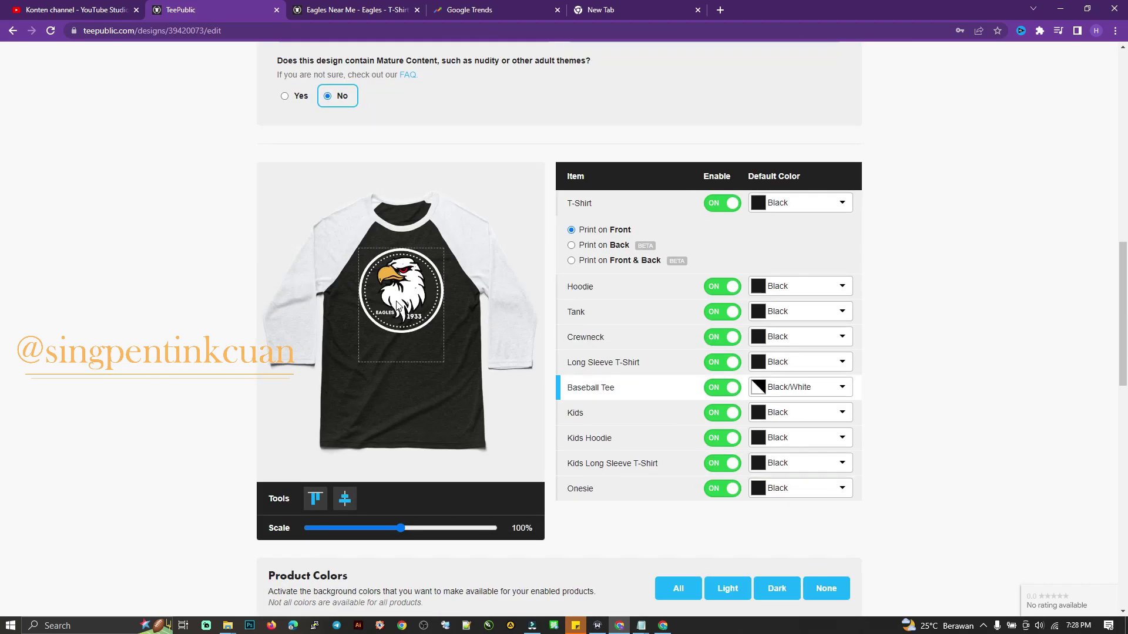
scroll(340, 318, "up", 3)
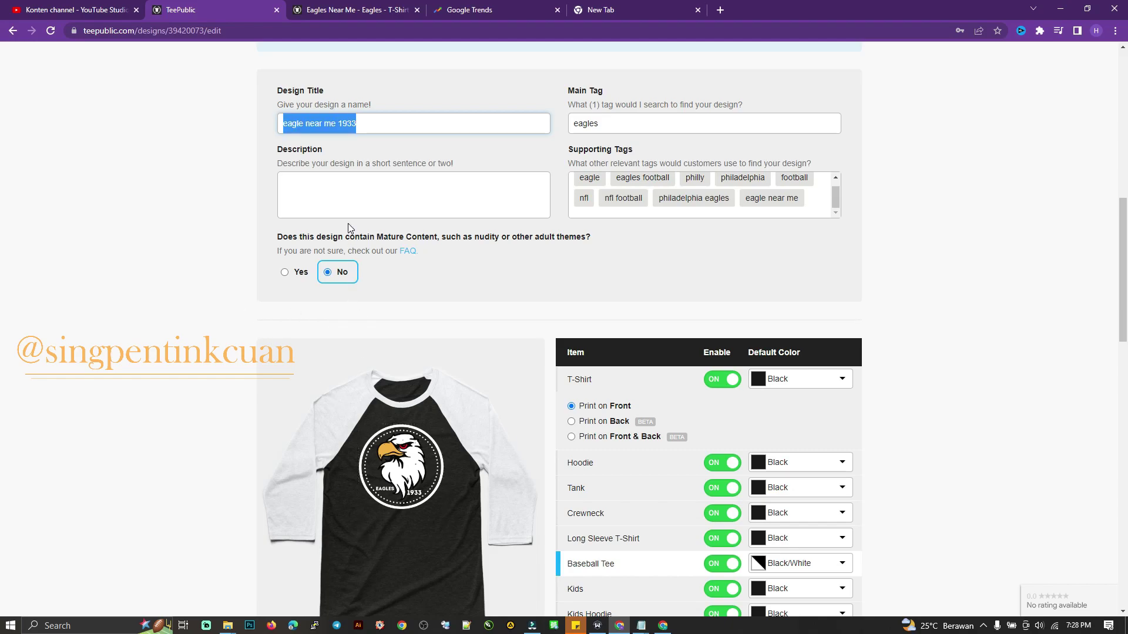
Use the title as the description, turn masks on, and save design 3.
left_click(353, 207)
type("eagle near me 1933")
scroll(604, 328, "down", 10)
scroll(595, 474, "down", 3)
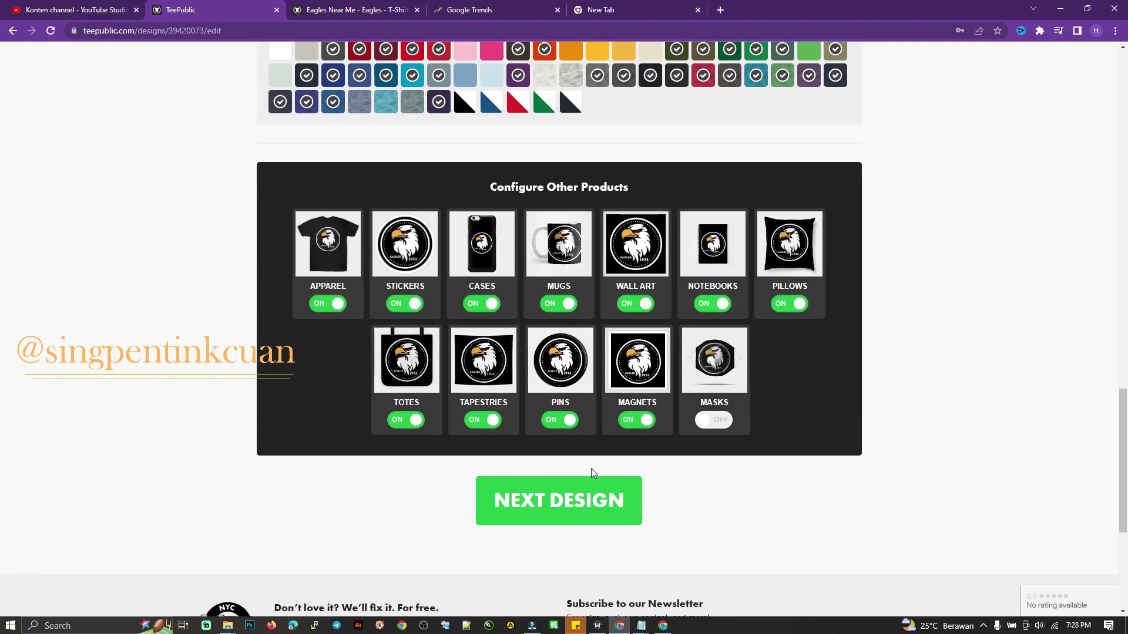
left_click(713, 420)
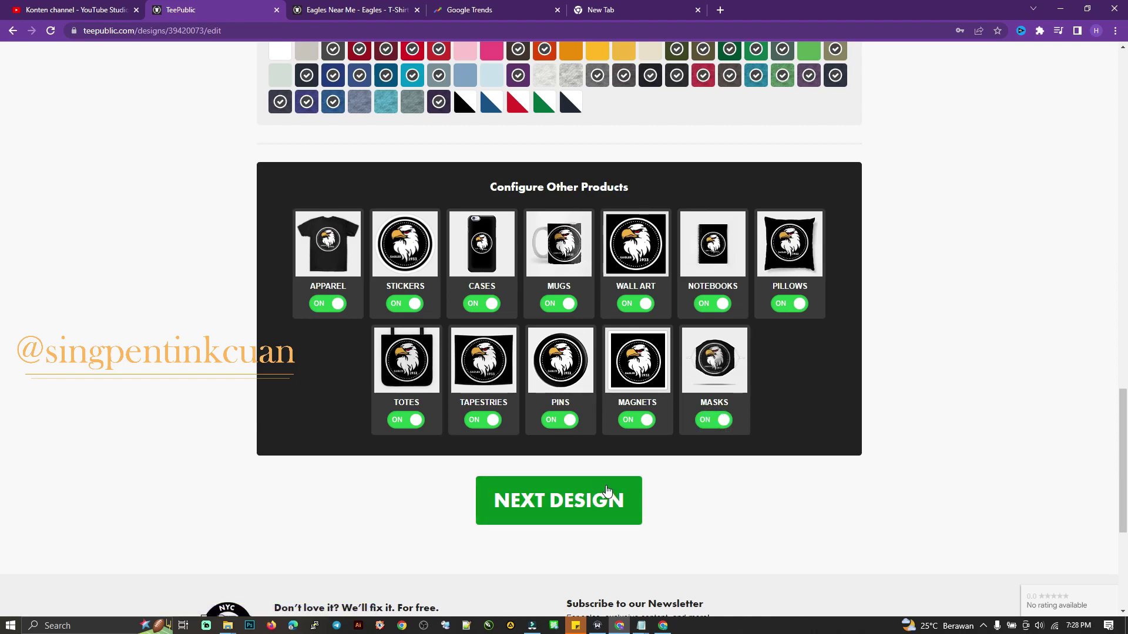
left_click(607, 491)
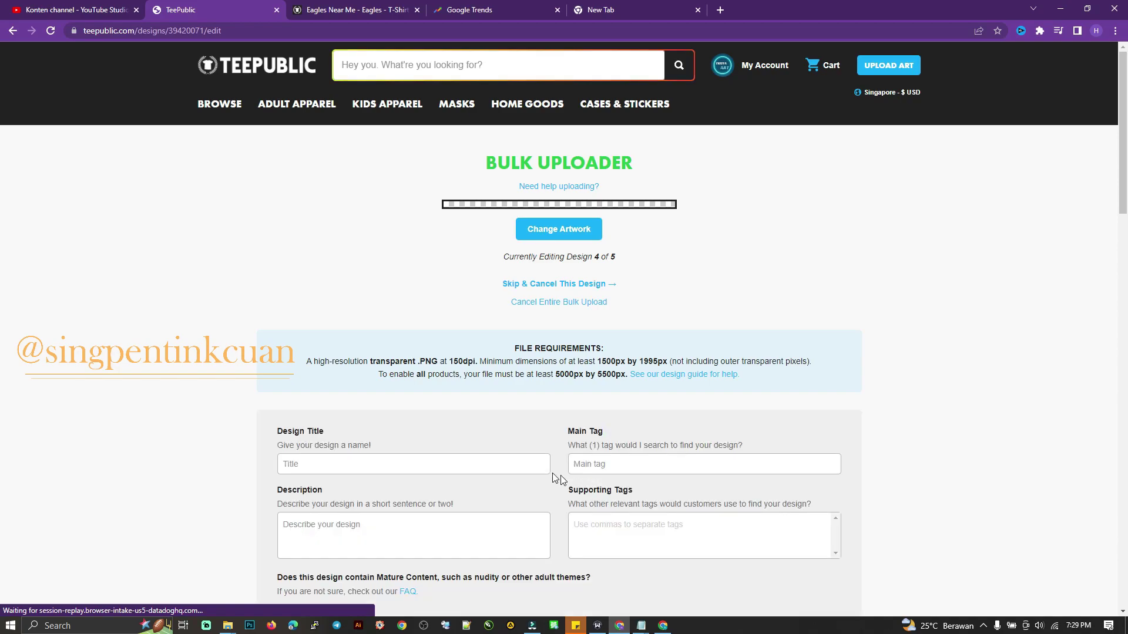
Set the fourth design's title and description to 'eagle 1933'.
scroll(403, 483, "down", 4)
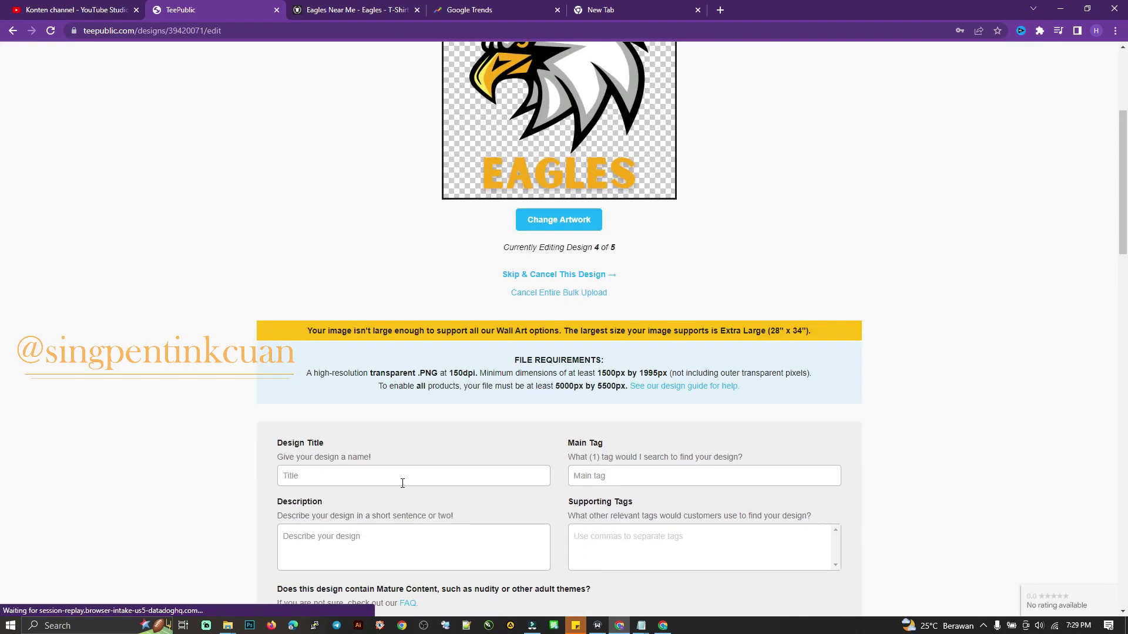
left_click(357, 476)
type("eagle near me 1933")
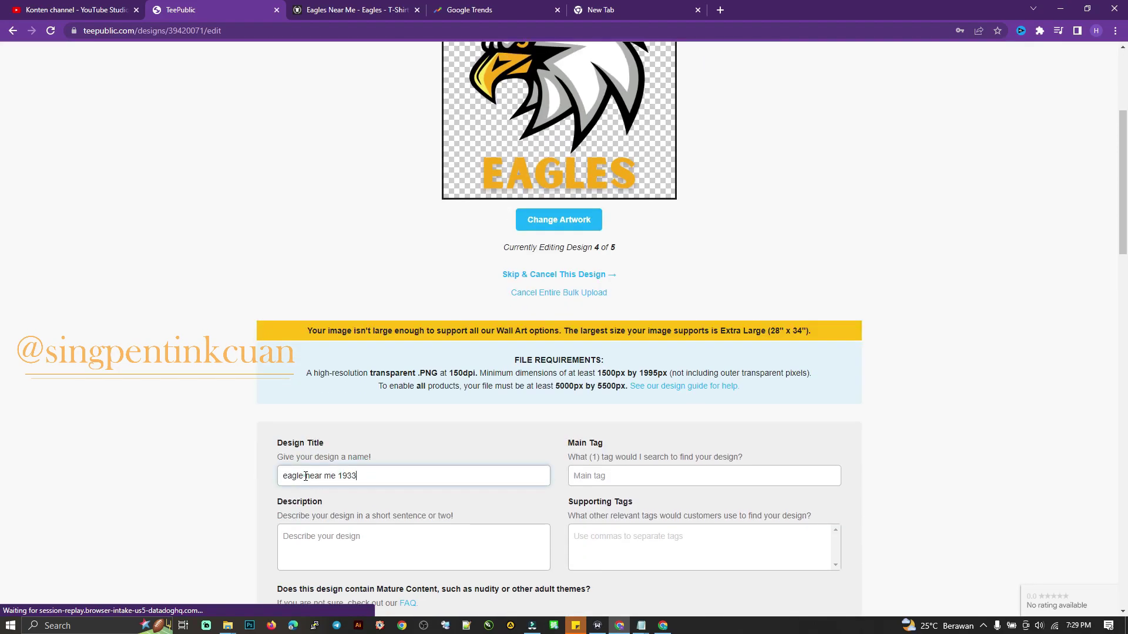
left_click_drag(306, 476, 349, 479)
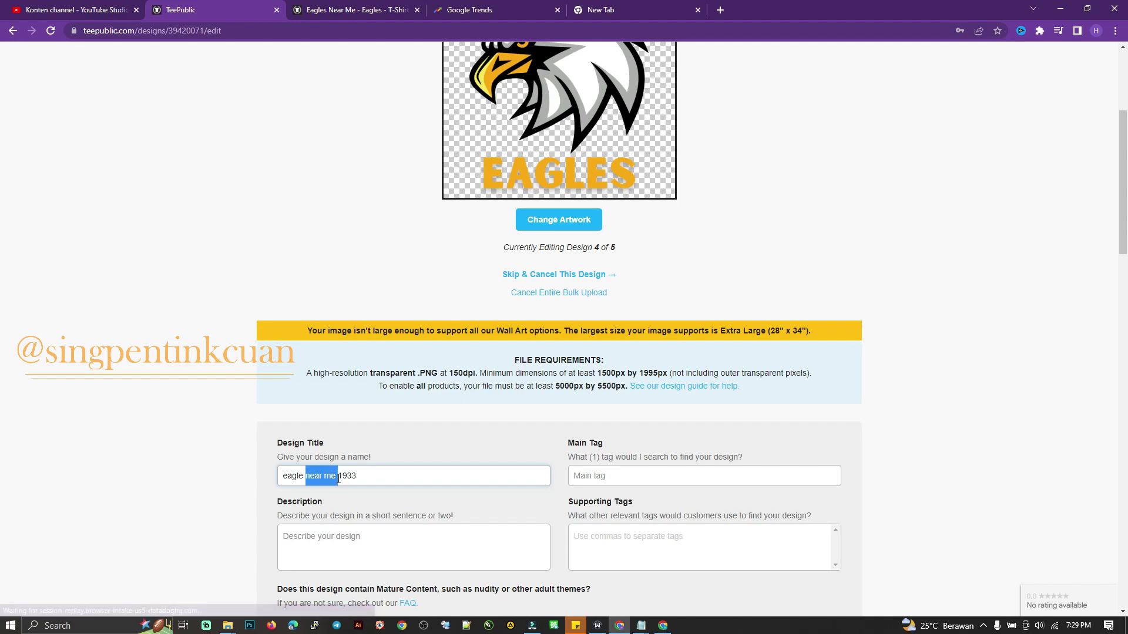
key("BackSpace")
key("alt+Tab")
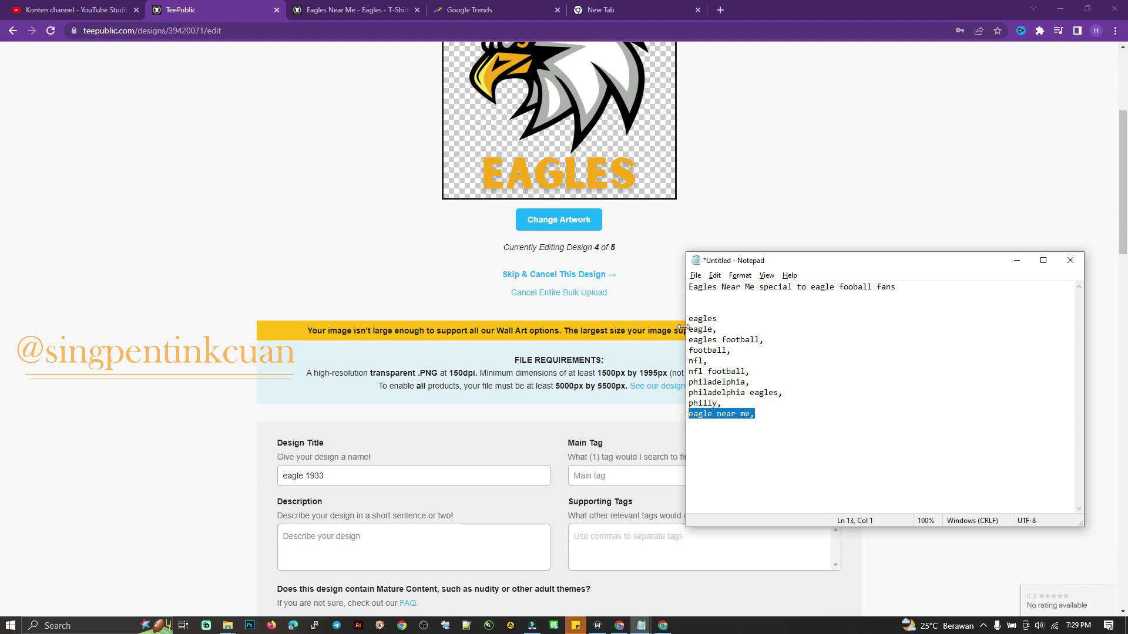
left_click(476, 541)
type("eagle near me 1933")
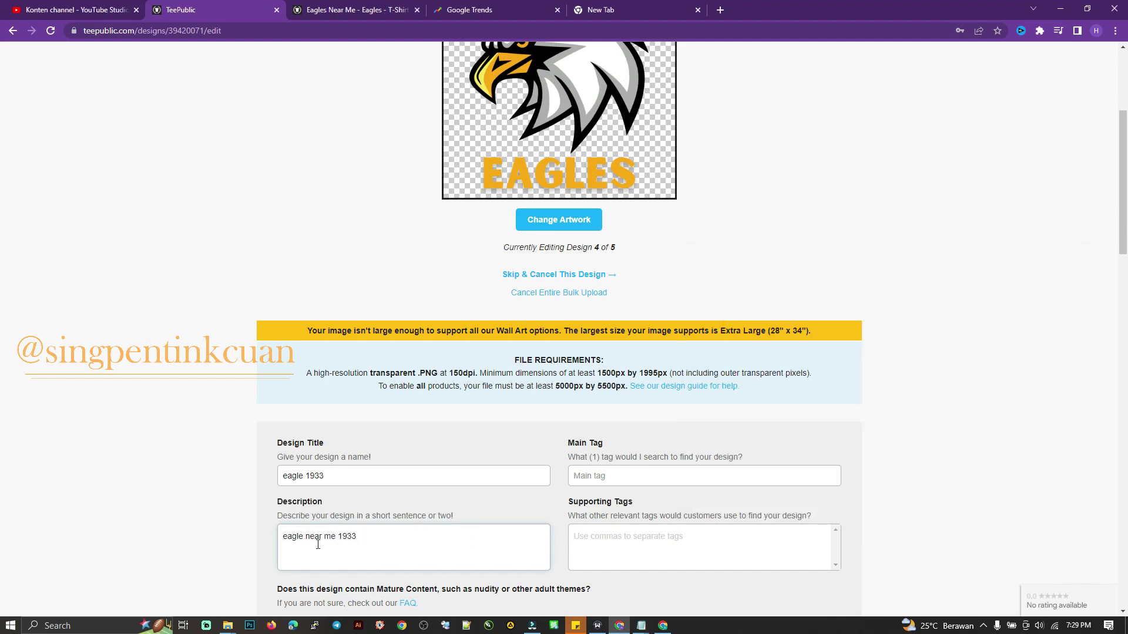
left_click_drag(305, 536, 343, 538)
key("BackSpace")
Copy 'eagles' from the notes into the main tag field.
key("alt+Tab")
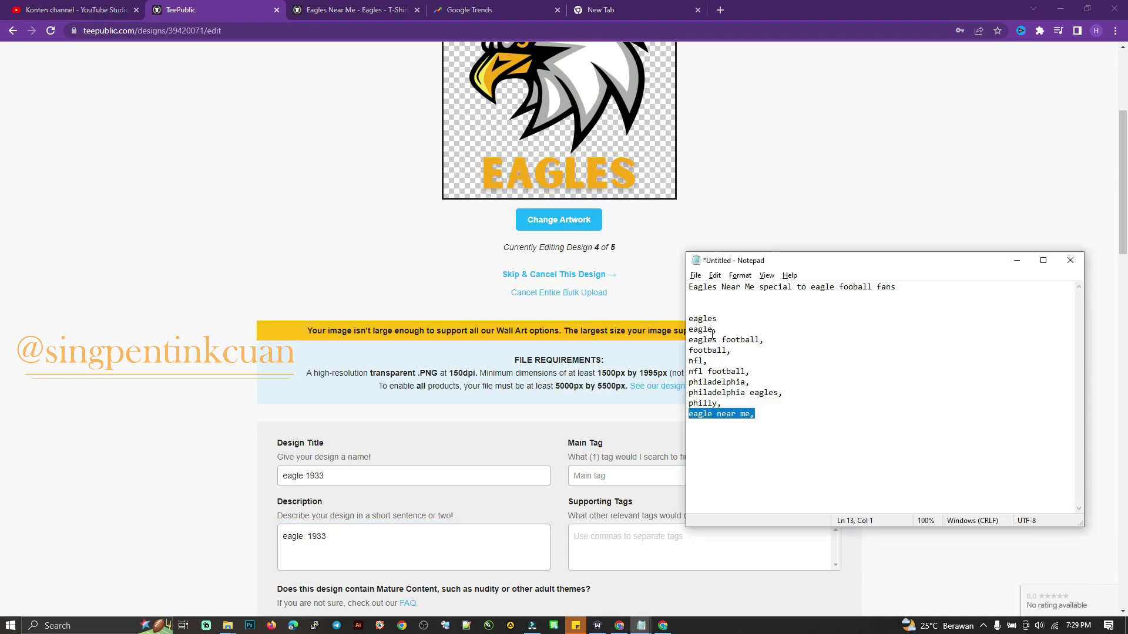
left_click_drag(732, 318, 685, 316)
key("ctrl+c")
left_click(651, 468)
key("ctrl+v")
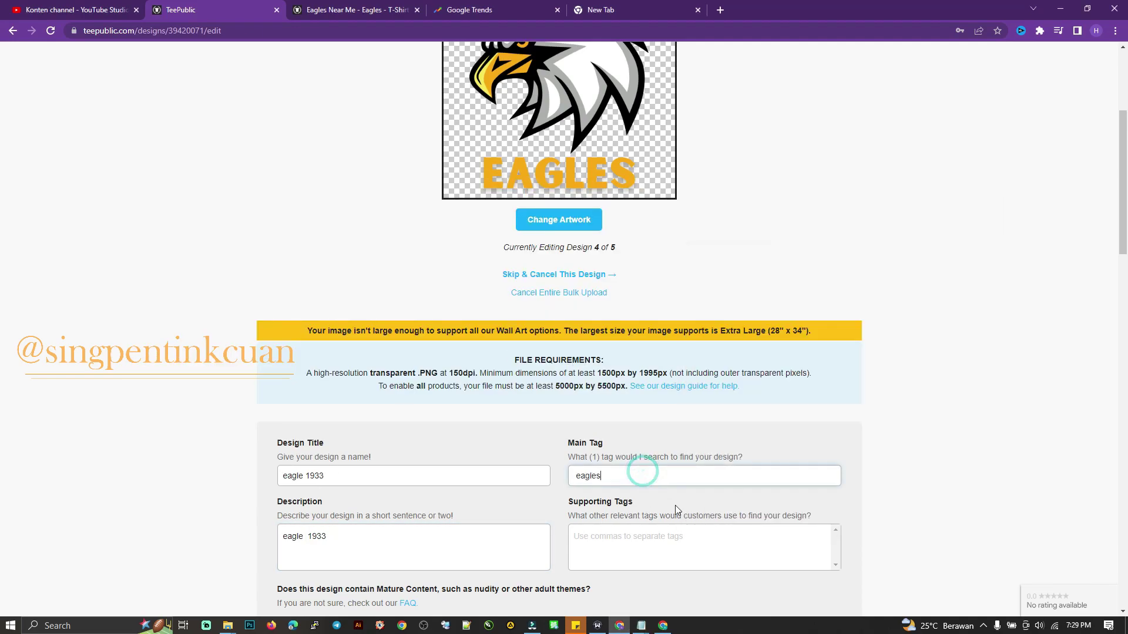
Add the supporting tags from eagle through philadelphia plus the last three through 'eagle near me'.
key("alt+Tab")
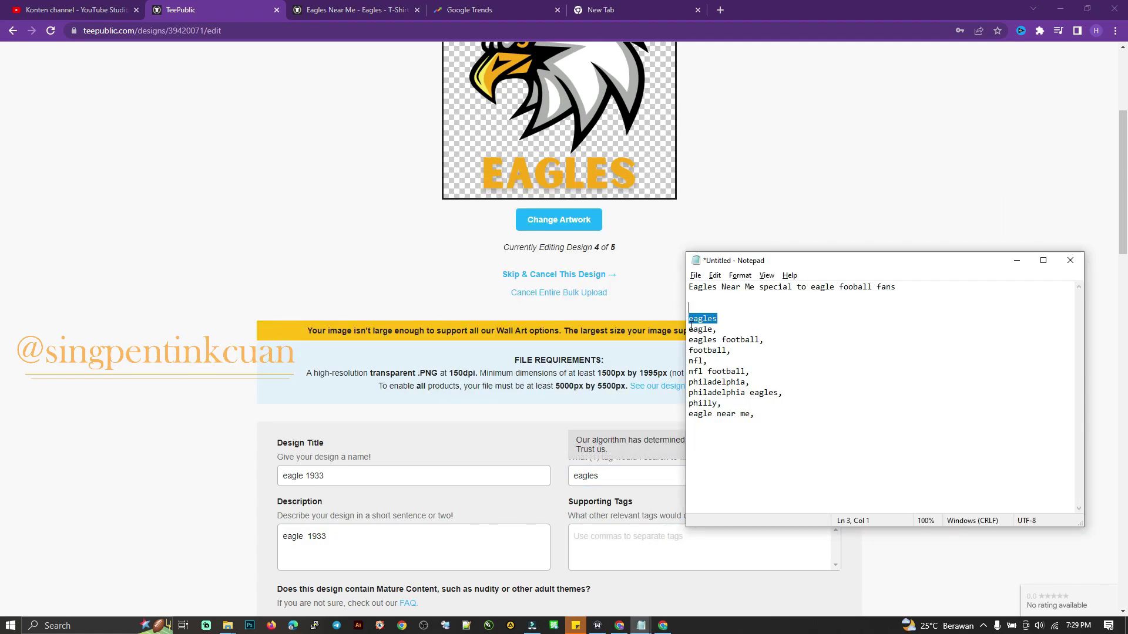
left_click_drag(690, 330, 831, 384)
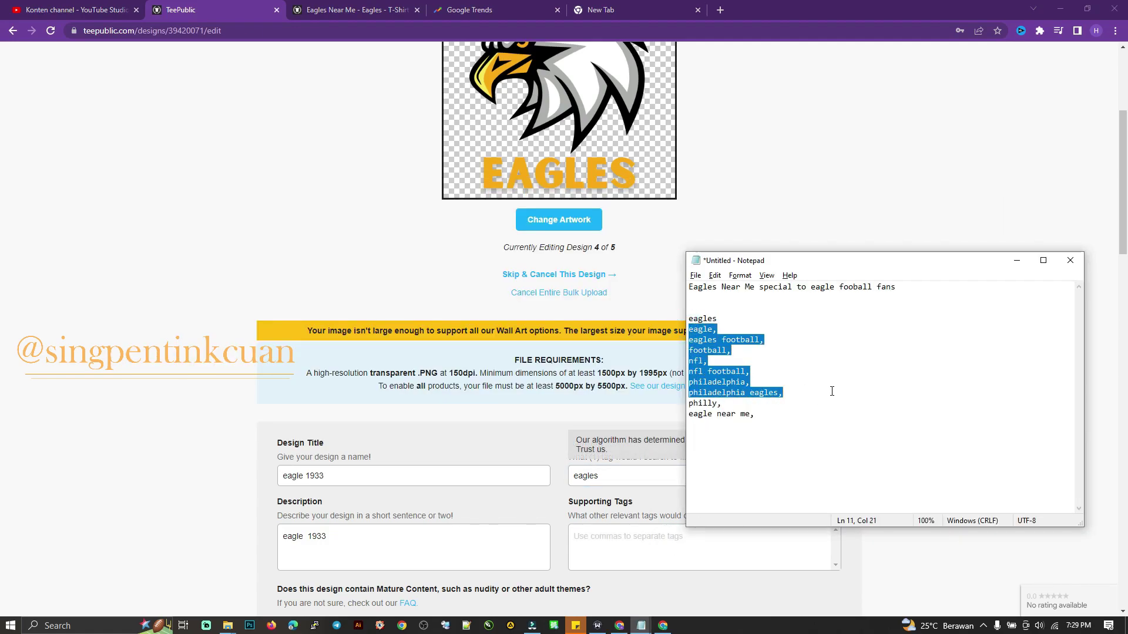
key("ctrl+c")
left_click(676, 532)
key("ctrl+v")
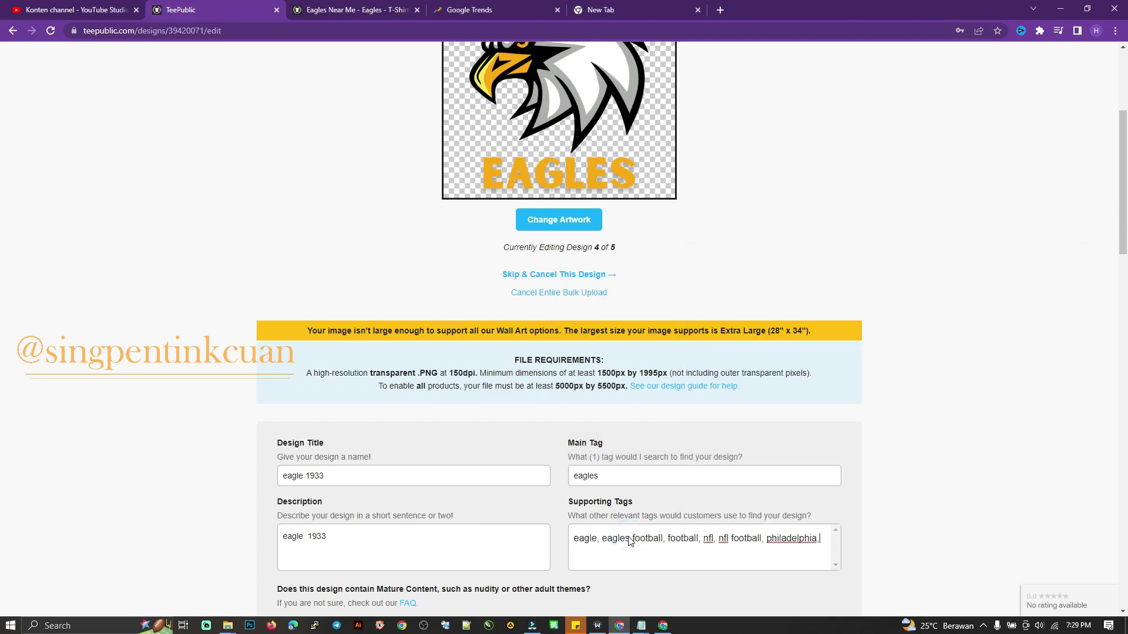
key("alt+Tab")
scroll(629, 542, "up", 1)
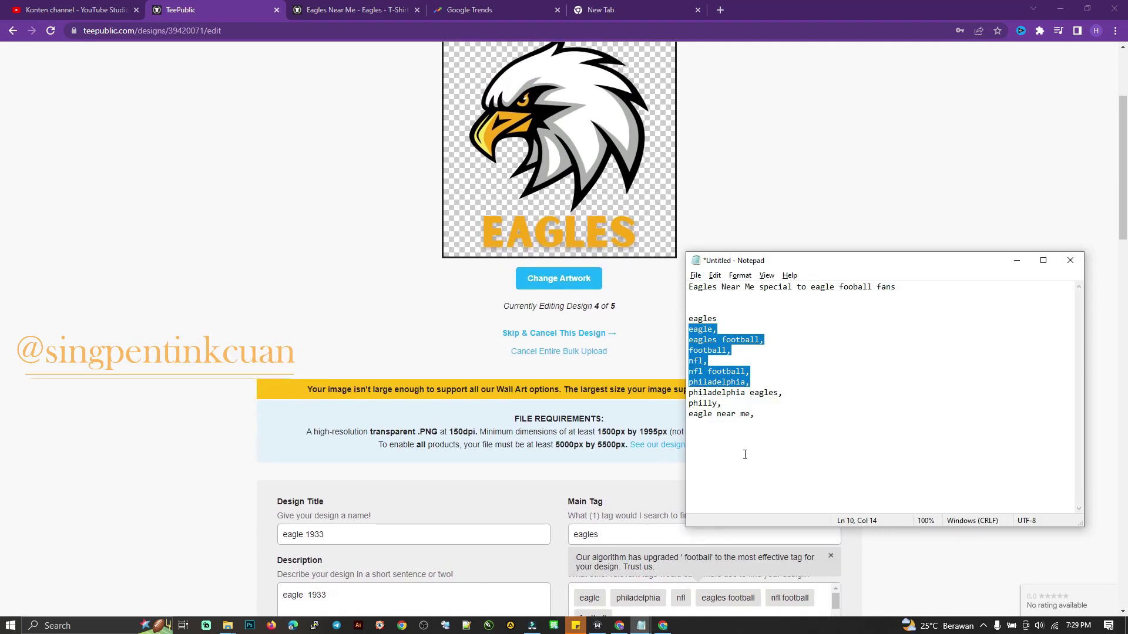
left_click_drag(757, 415, 684, 389)
left_click(730, 199)
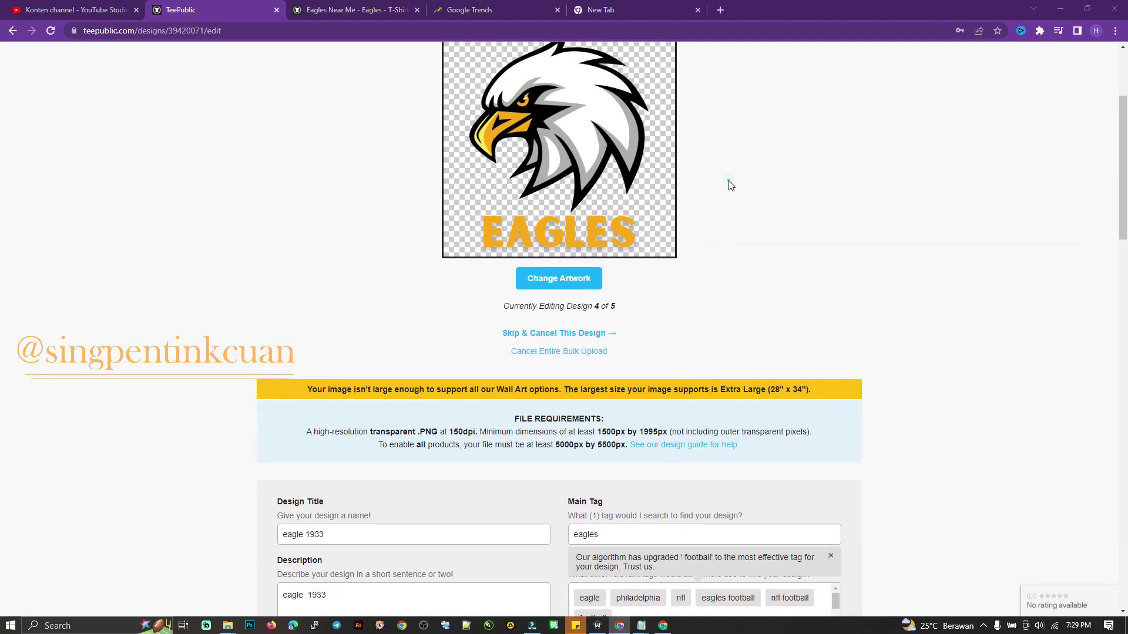
scroll(730, 199, "down", 5)
left_click(717, 322)
key("ctrl+v")
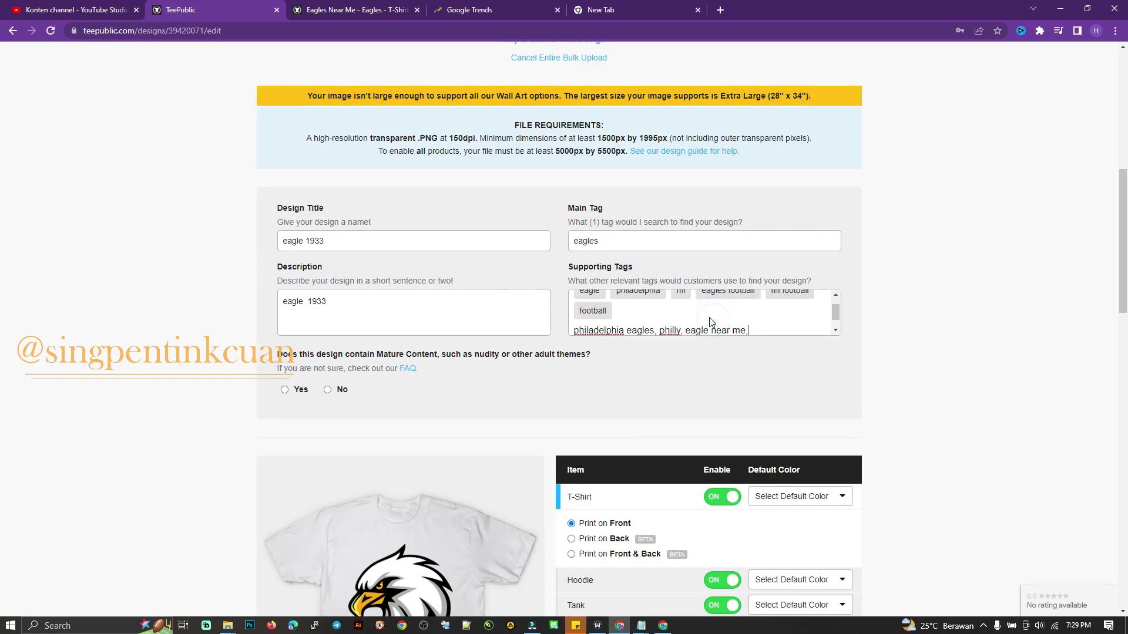
left_click(952, 355)
Default design 4 to Black with Black/White Baseball Tee and masks on, then submit it, triggering a 500 error.
scroll(952, 355, "down", 6)
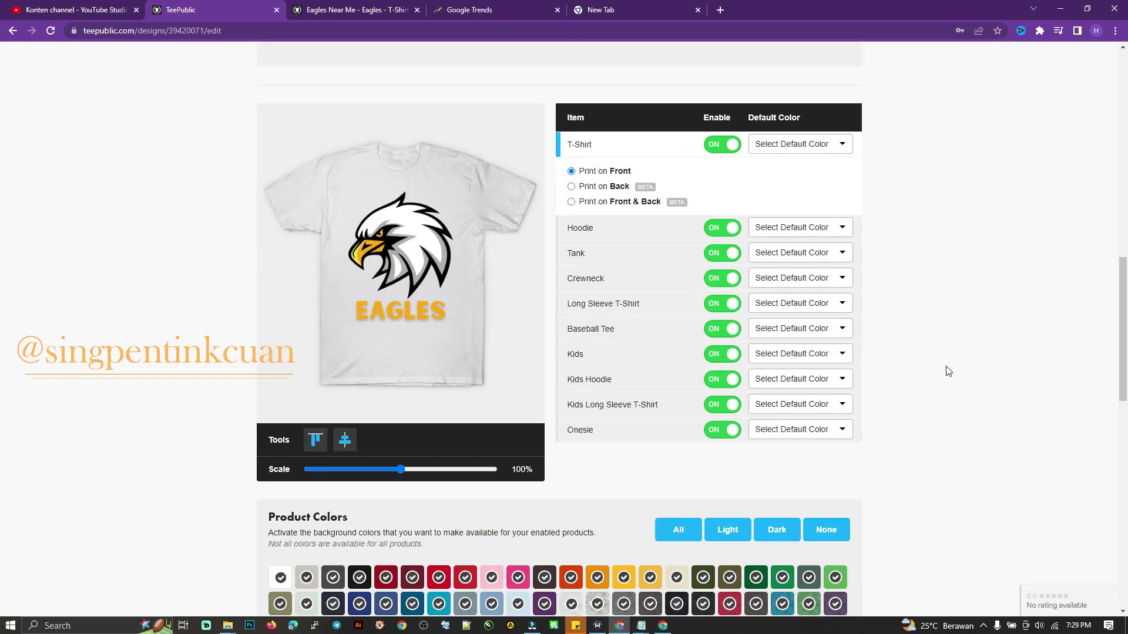
left_click(790, 144)
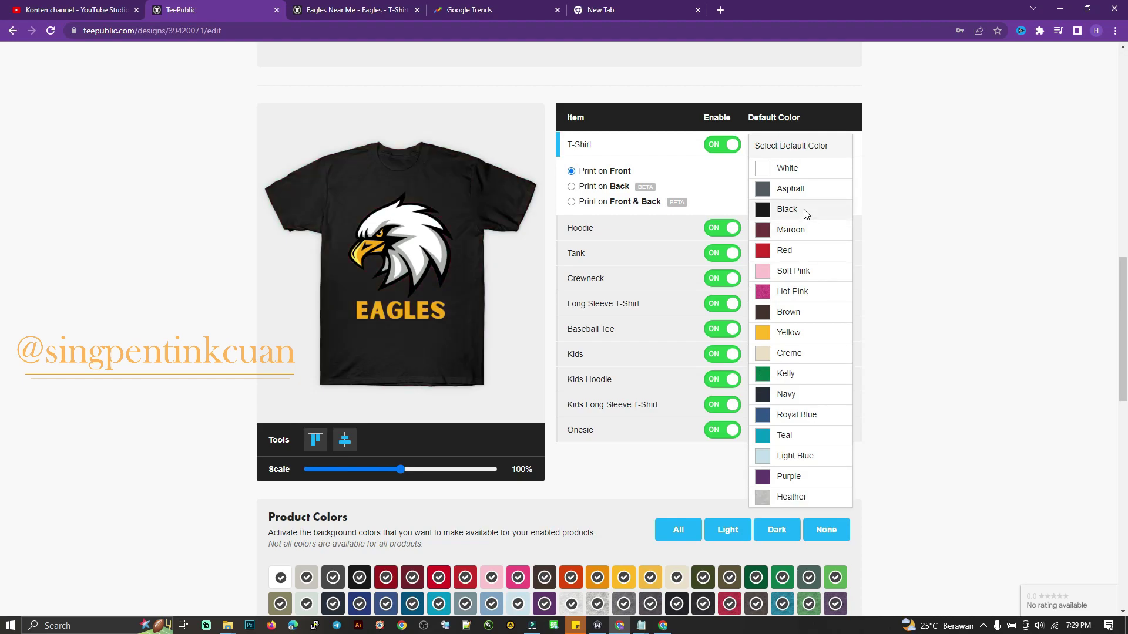
left_click(805, 210)
left_click(842, 329)
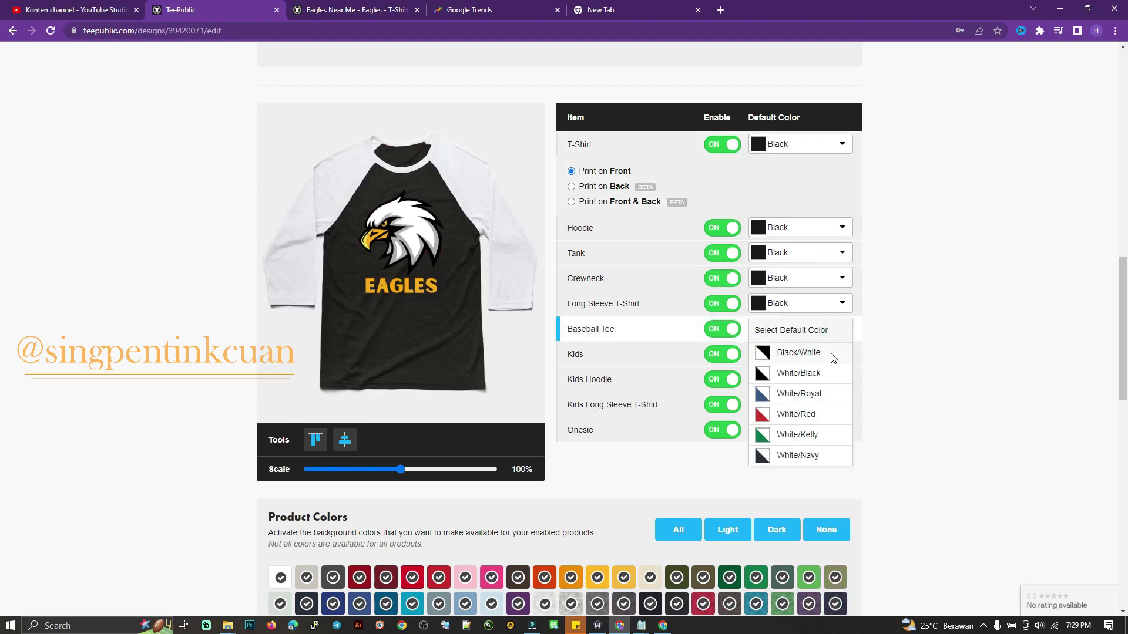
left_click(799, 350)
scroll(957, 385, "down", 7)
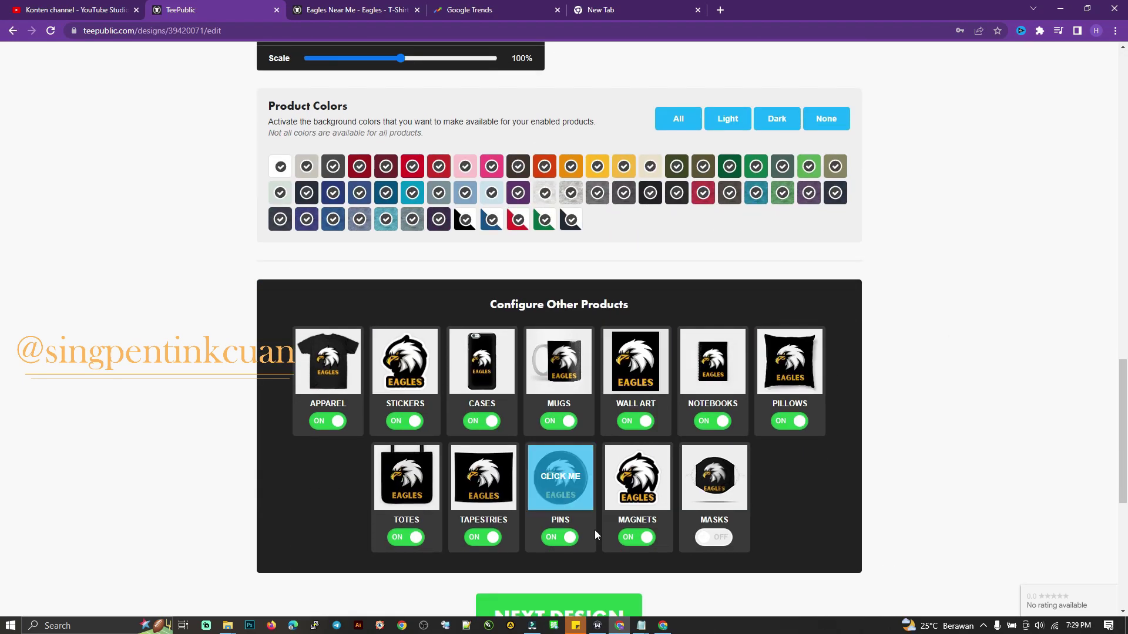
left_click(714, 537)
scroll(615, 446, "down", 3)
left_click(615, 447)
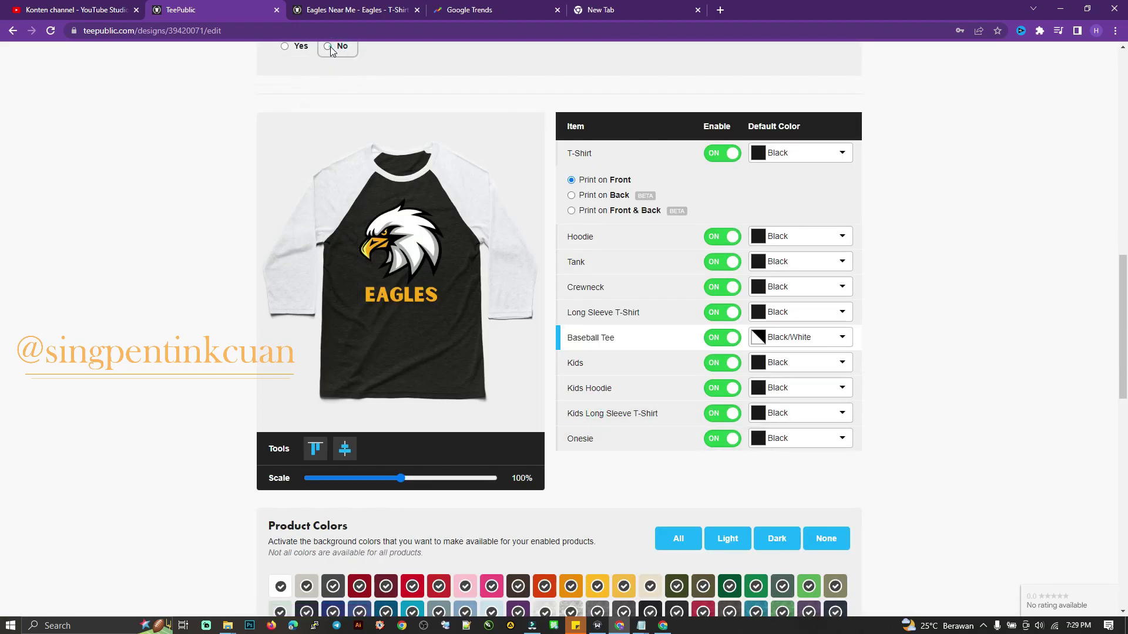
scroll(655, 382, "down", 8)
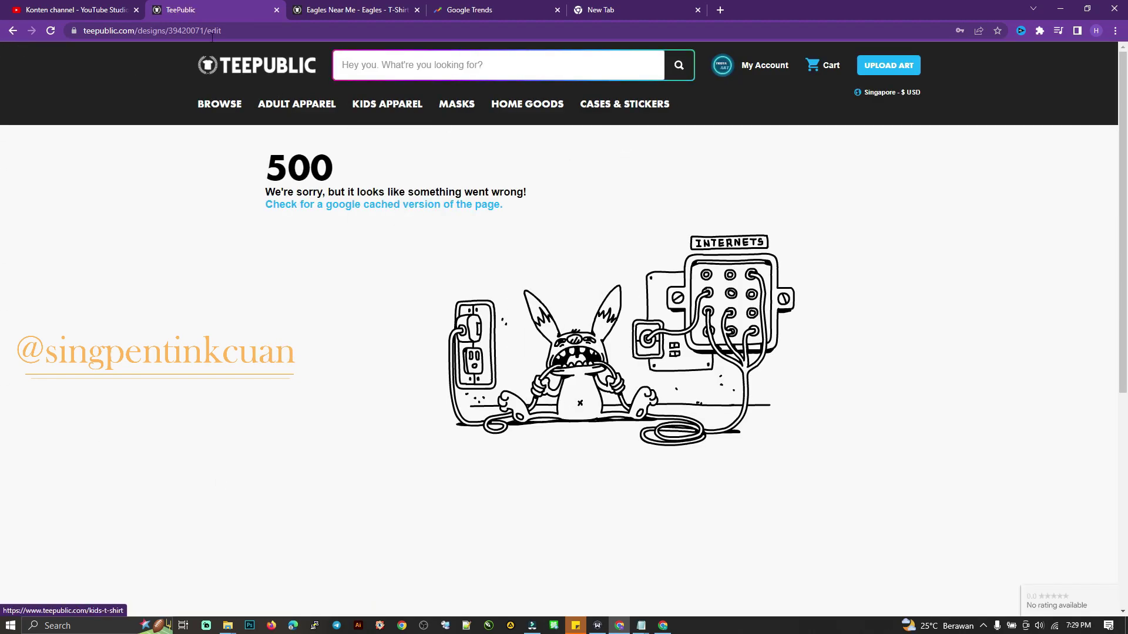
Reload the error page and resubmit the form to reach design 5 of 5.
left_click(51, 30)
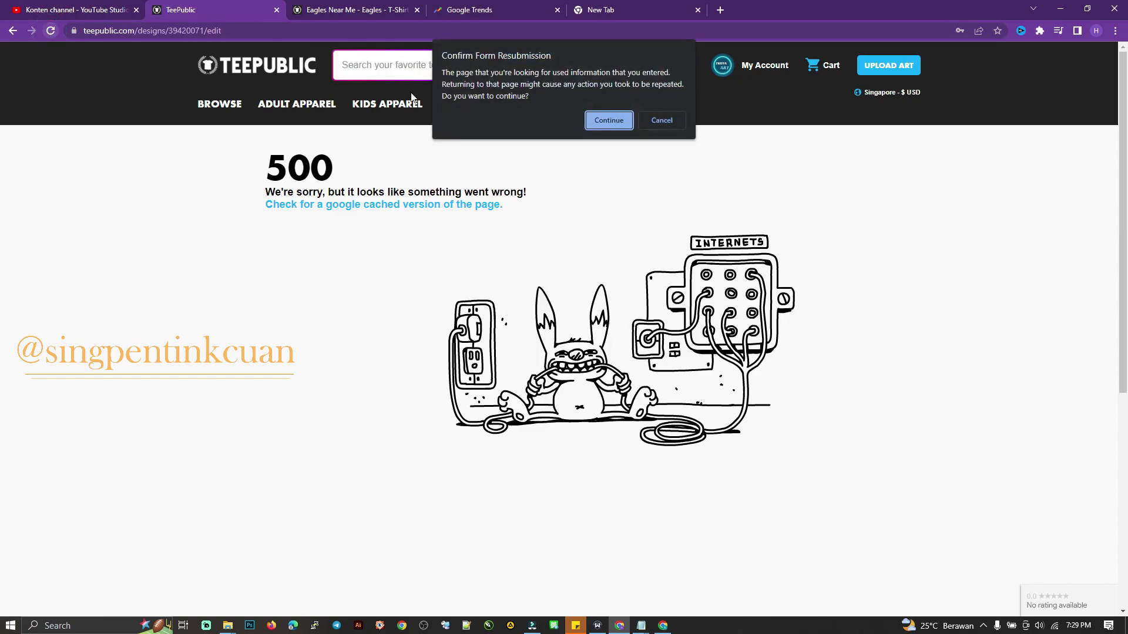
left_click(608, 121)
mouse_move(624, 104)
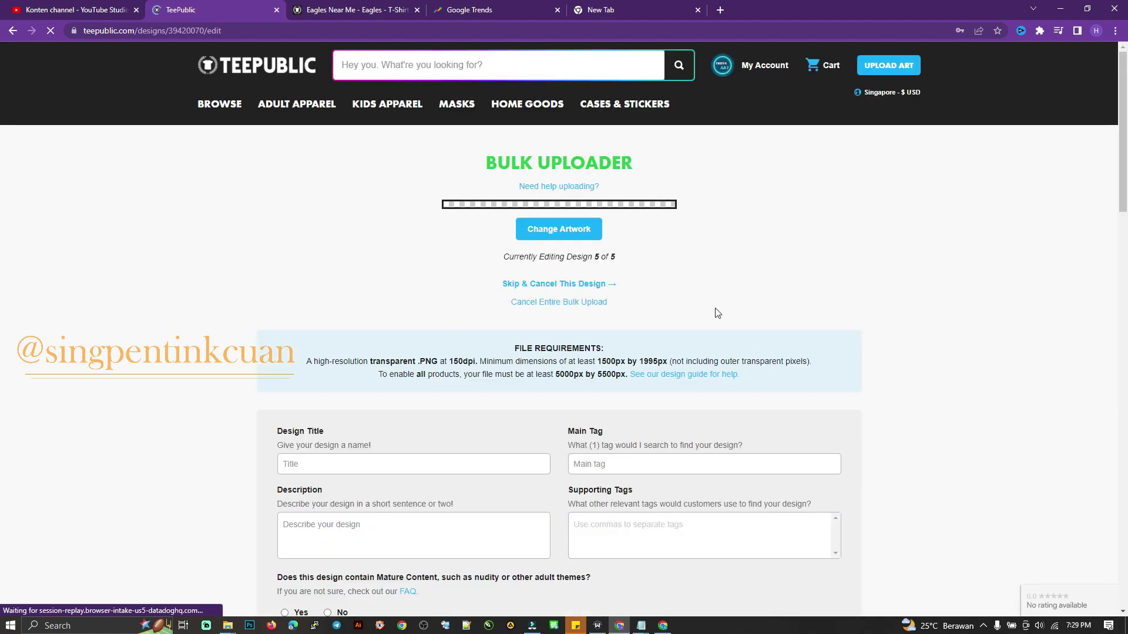
Set the fifth design's T-shirt default to Black and start titling it 'Eagles 1933 Light blue'.
scroll(451, 340, "down", 5)
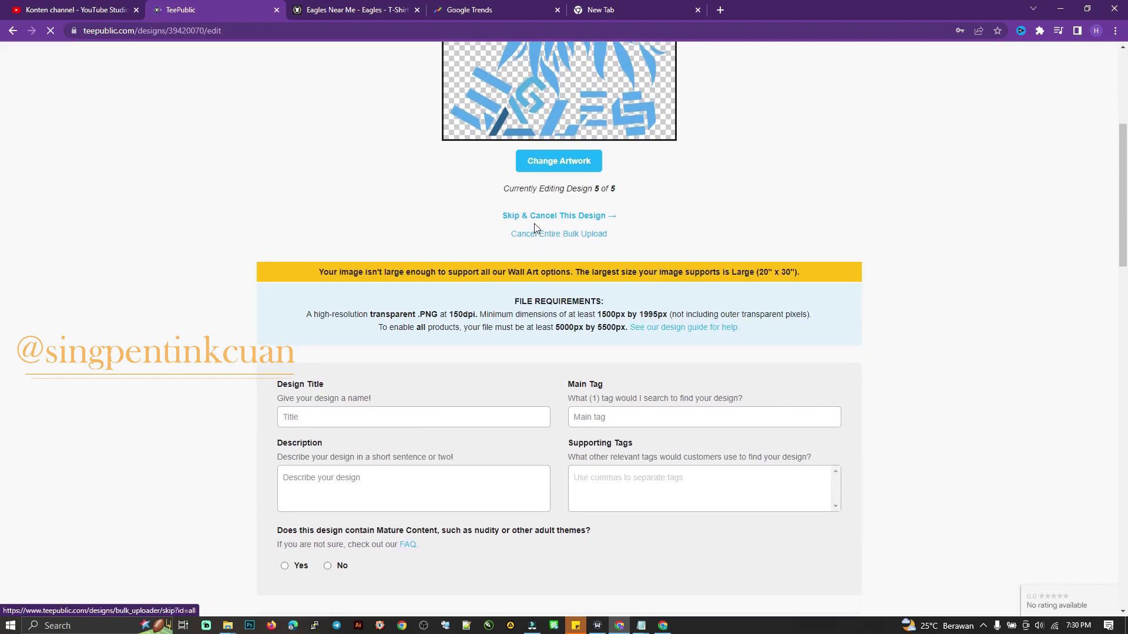
scroll(452, 343, "down", 5)
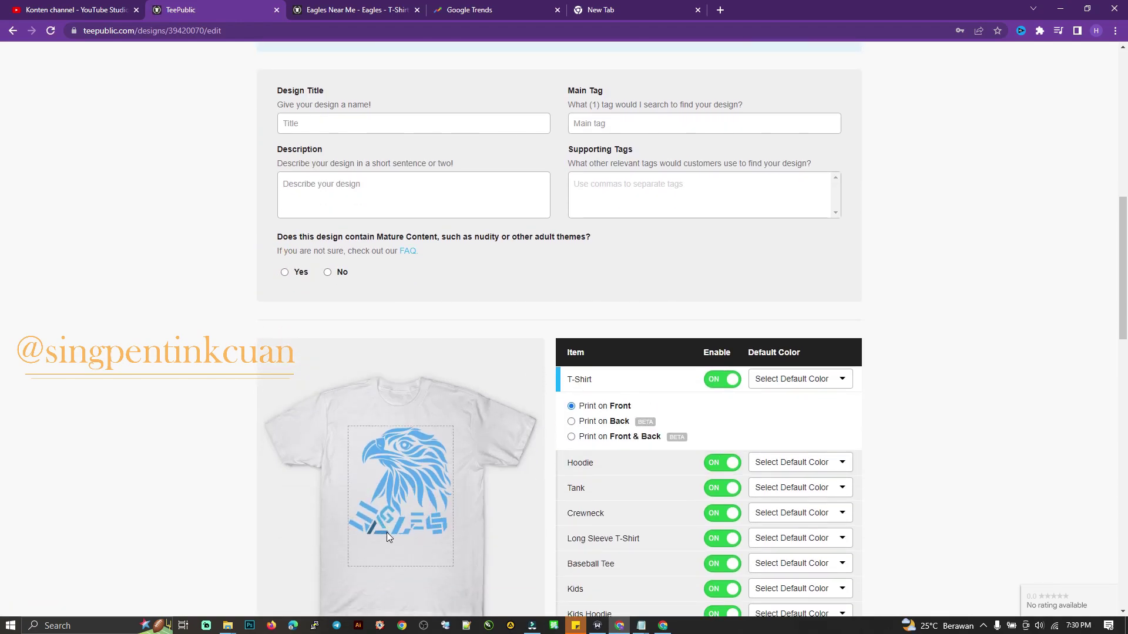
left_click(838, 381)
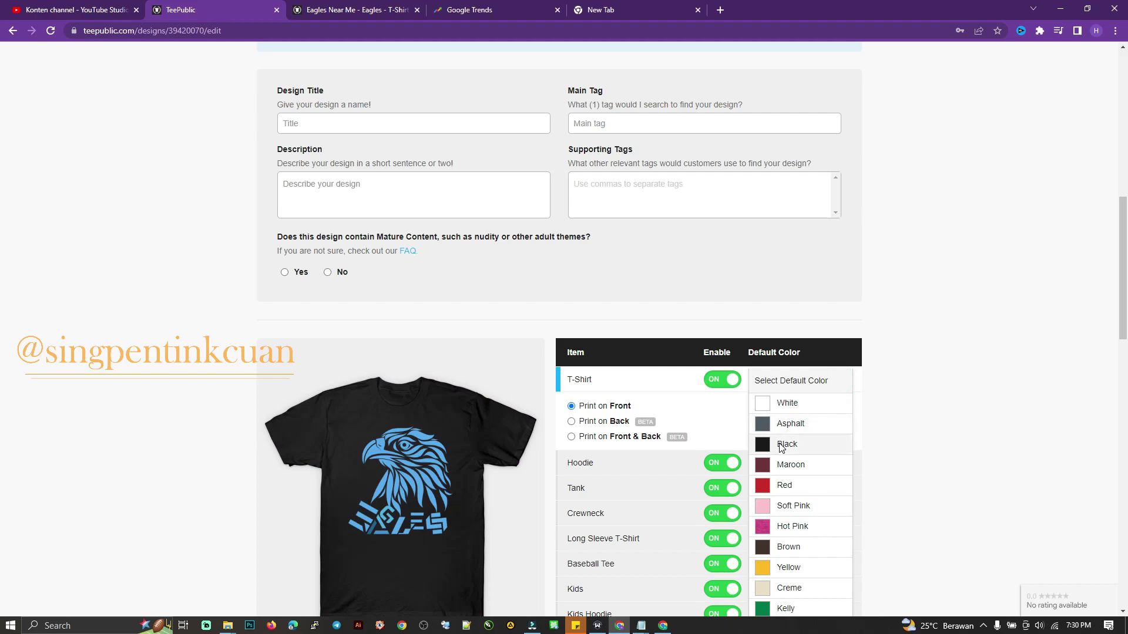
left_click(781, 446)
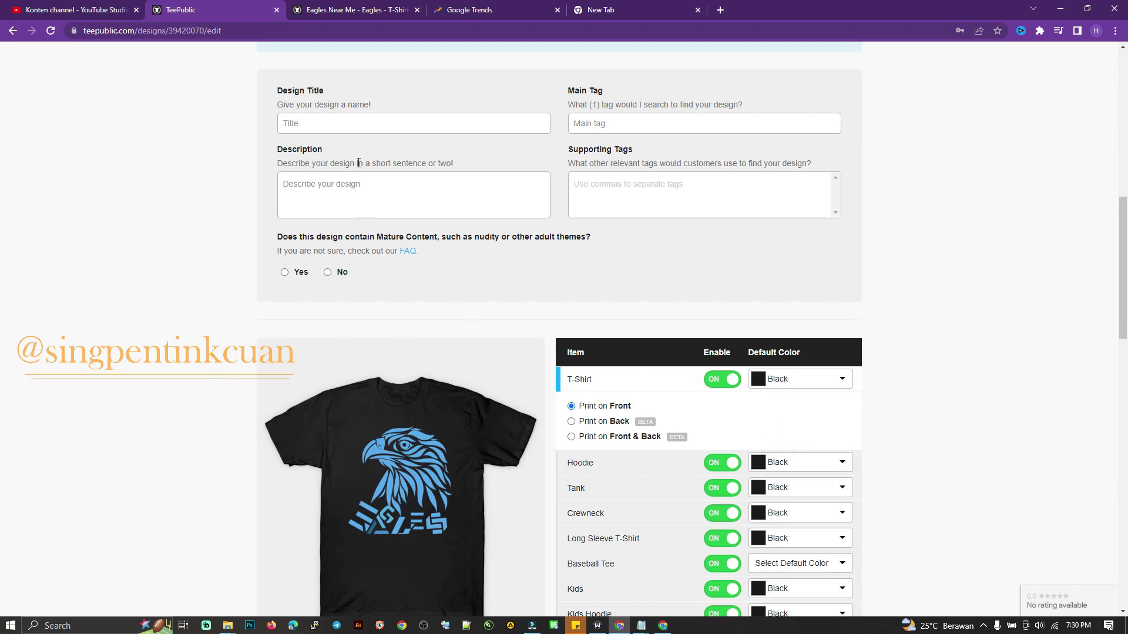
left_click(360, 124)
type("Eagles 1933 Light blue")
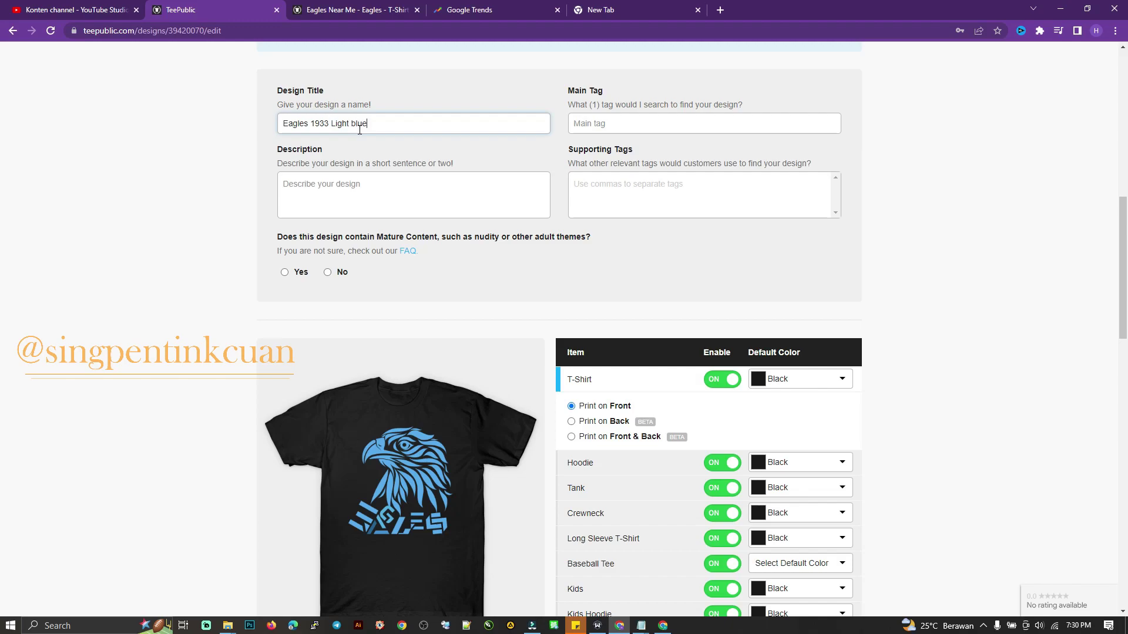
Copy the title 'Eagles 1933 Light blue' into the description and set main tag 'eagles'.
key("ctrl+a")
key("ctrl+c")
left_click(402, 200)
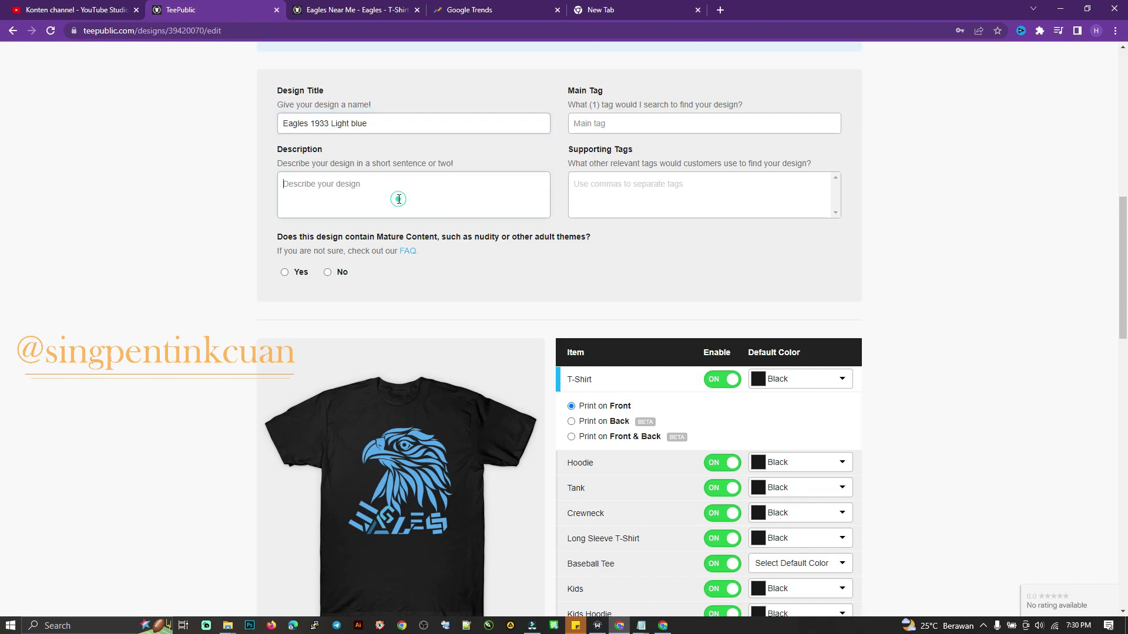
key("ctrl+v")
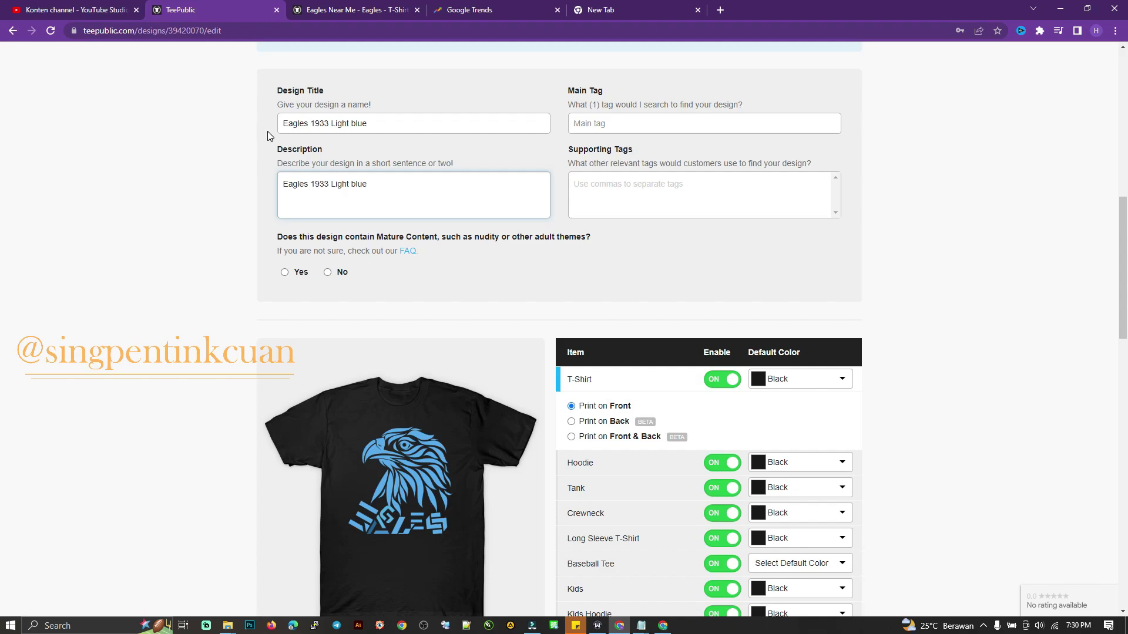
double_click(293, 123)
key("ctrl+c")
left_click(654, 125)
key("ctrl+v")
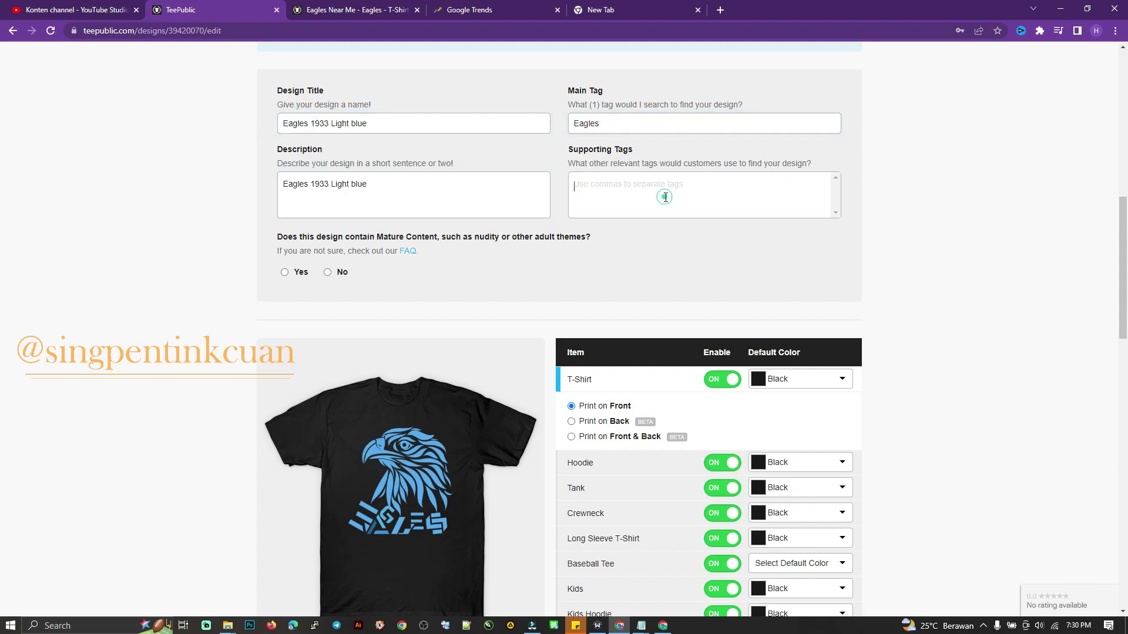
Add supporting tags from eagle through philly and mark no mature content.
key("alt+Tab")
left_click_drag(689, 329, 750, 383)
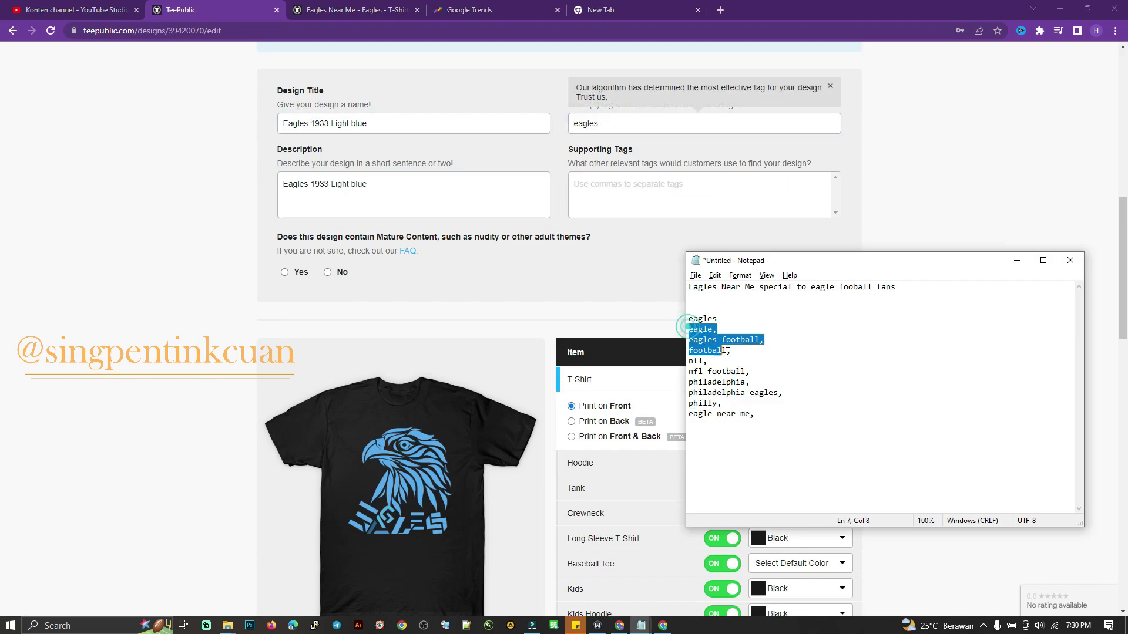
key("ctrl+c")
left_click(654, 188)
key("ctrl+v")
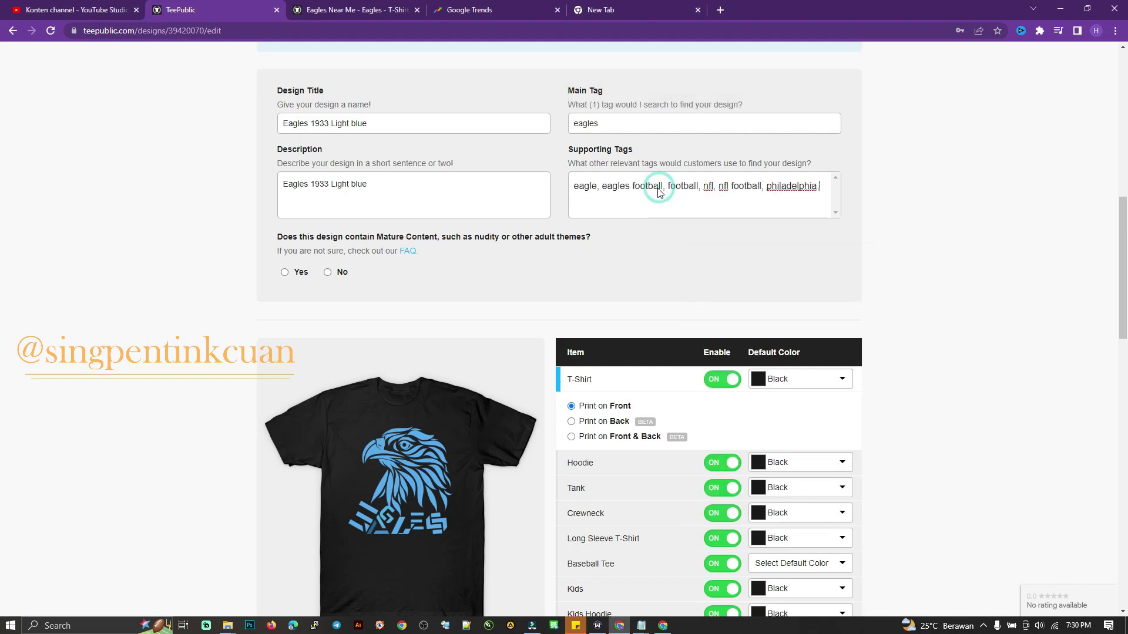
key("alt+Tab")
left_click_drag(697, 464, 683, 398)
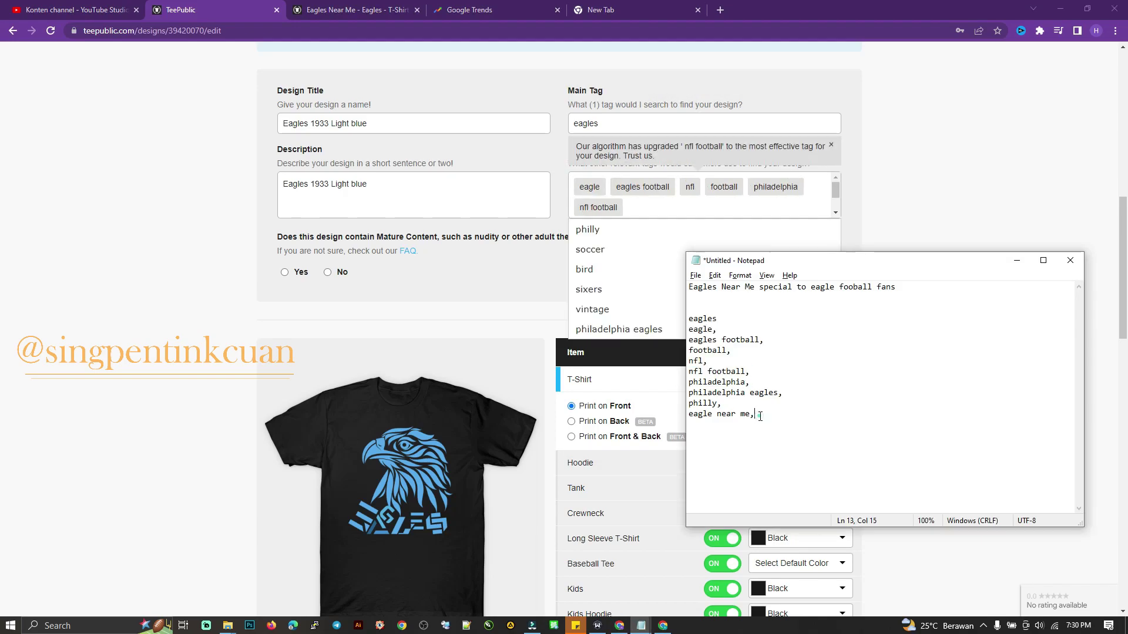
key("ctrl+c")
left_click(694, 212)
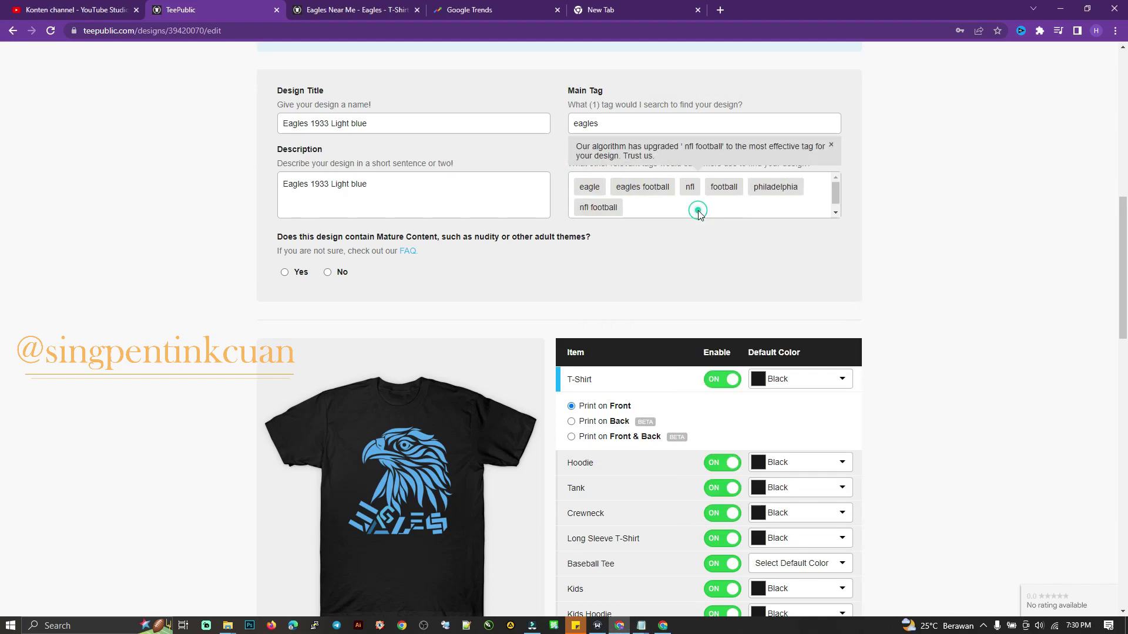
key("ctrl+v")
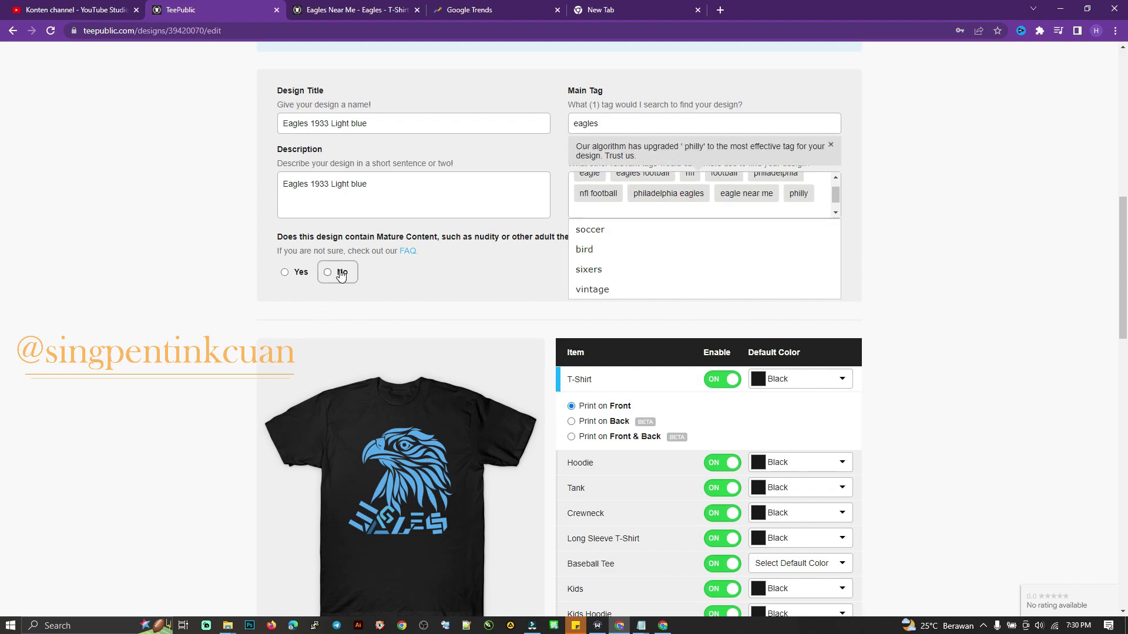
left_click(327, 272)
scroll(675, 438, "down", 5)
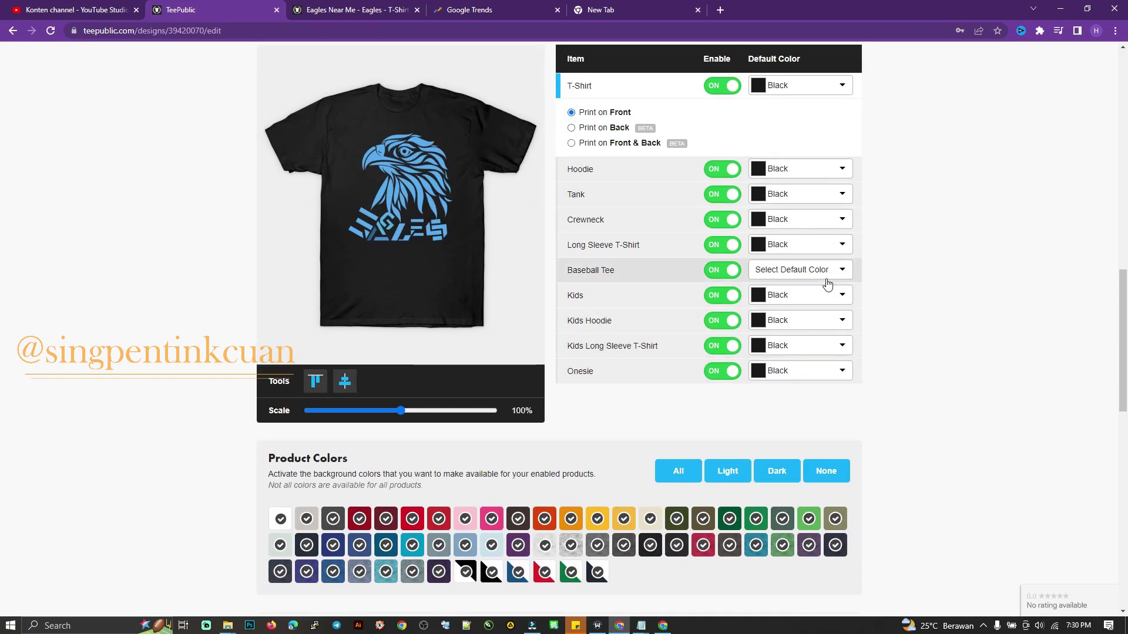
Set the Baseball Tee default to Black/White, enable masks, accept the terms, and publish all designs.
left_click(822, 267)
left_click(833, 294)
scroll(949, 401, "down", 7)
scroll(947, 402, "down", 1)
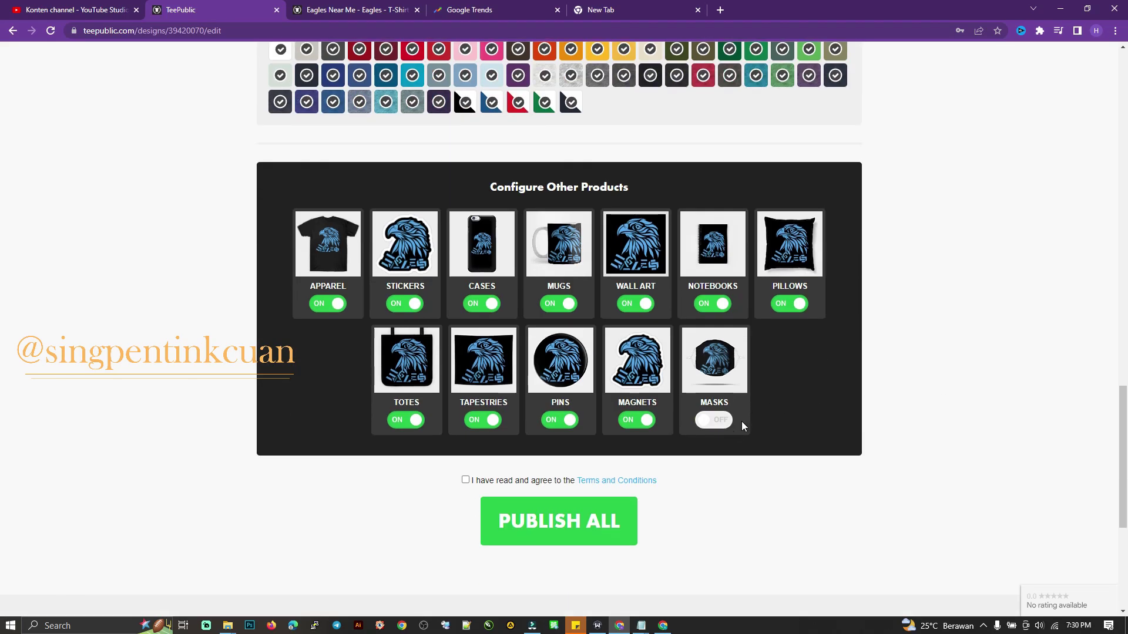
left_click(713, 419)
left_click(465, 481)
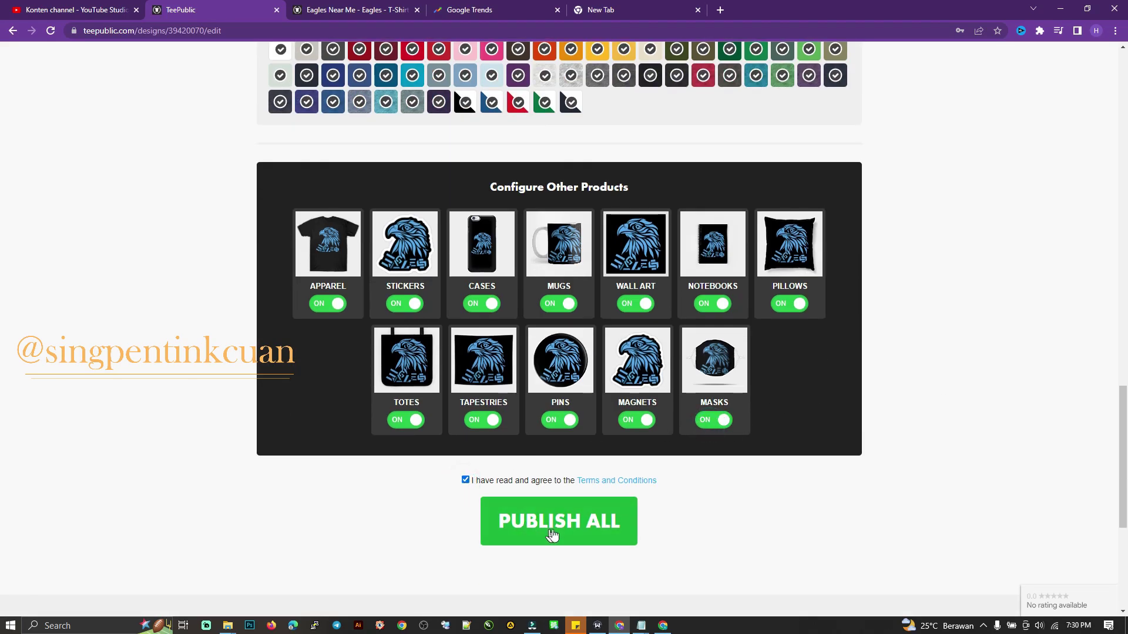
left_click(565, 523)
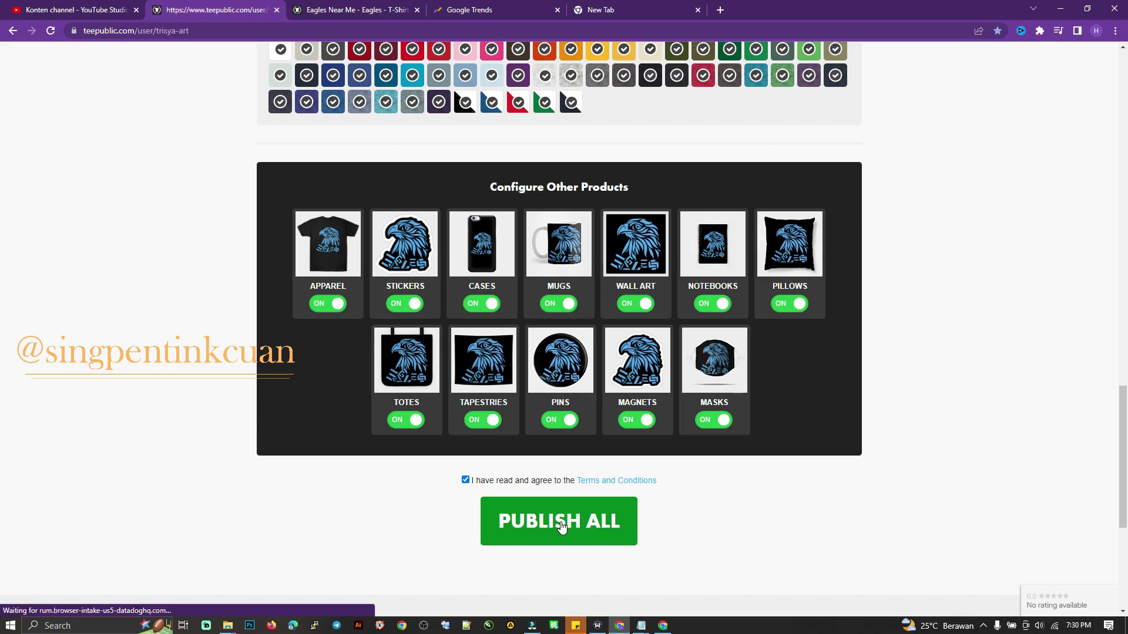
Check the storefront's new eagle designs, including Eagles 1933 Light blue, then return to Notepad's tag list.
scroll(513, 362, "down", 5)
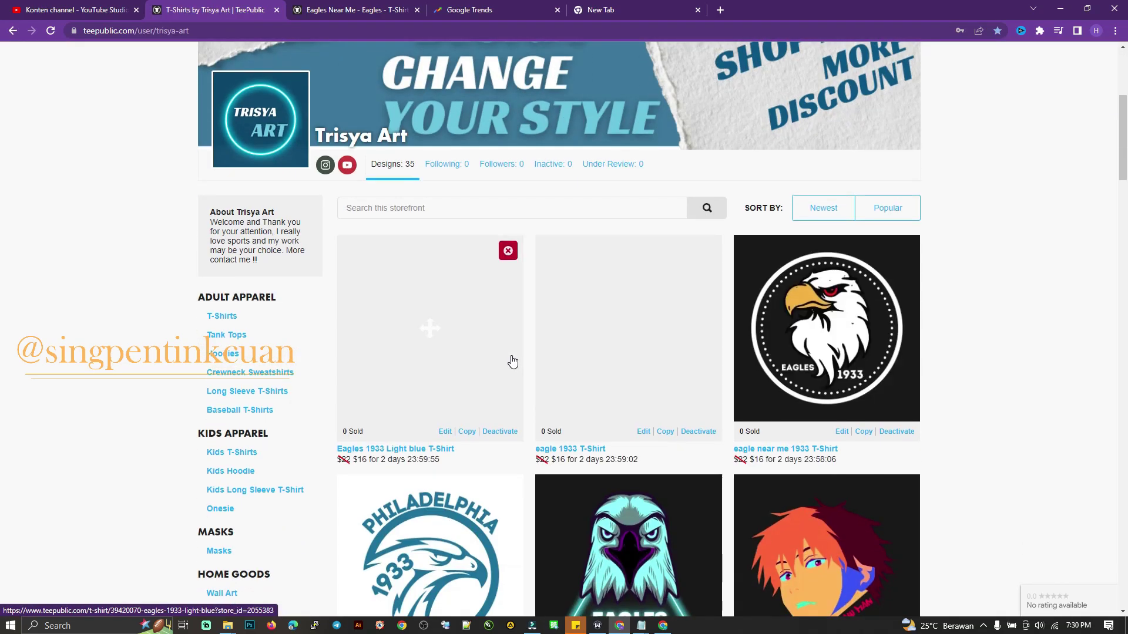
scroll(512, 361, "down", 2)
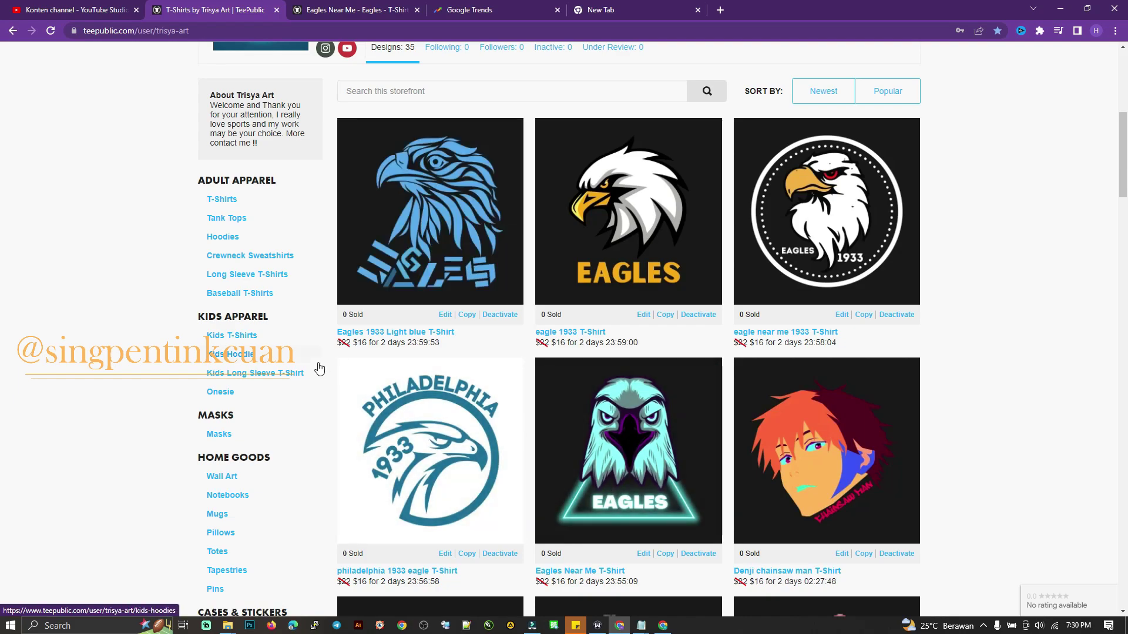
scroll(361, 346, "down", 1)
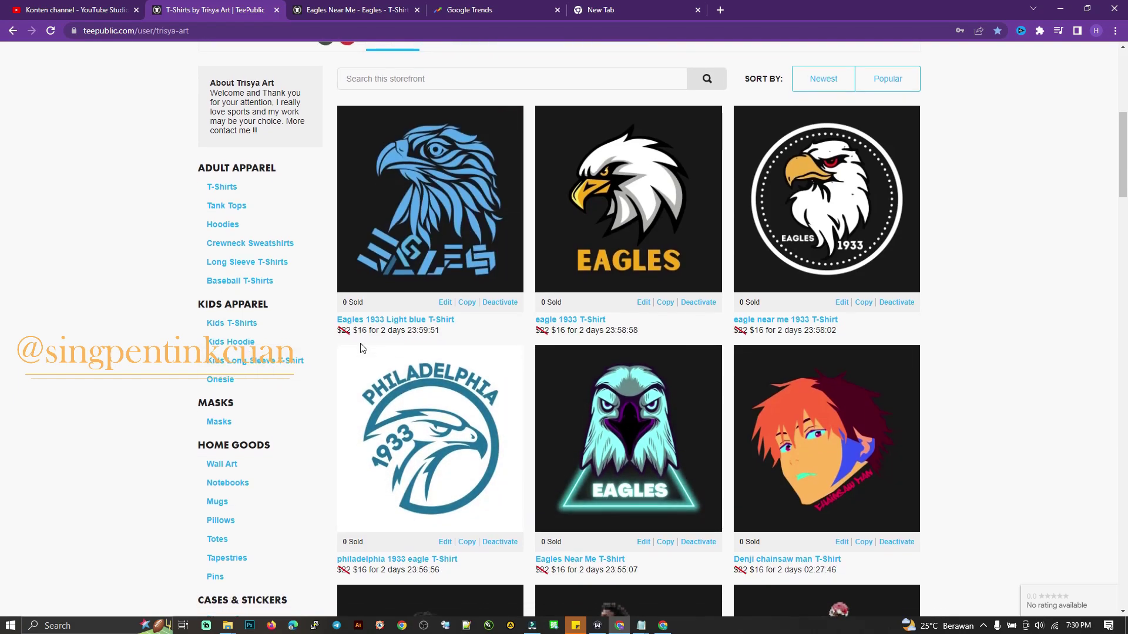
double_click(759, 537)
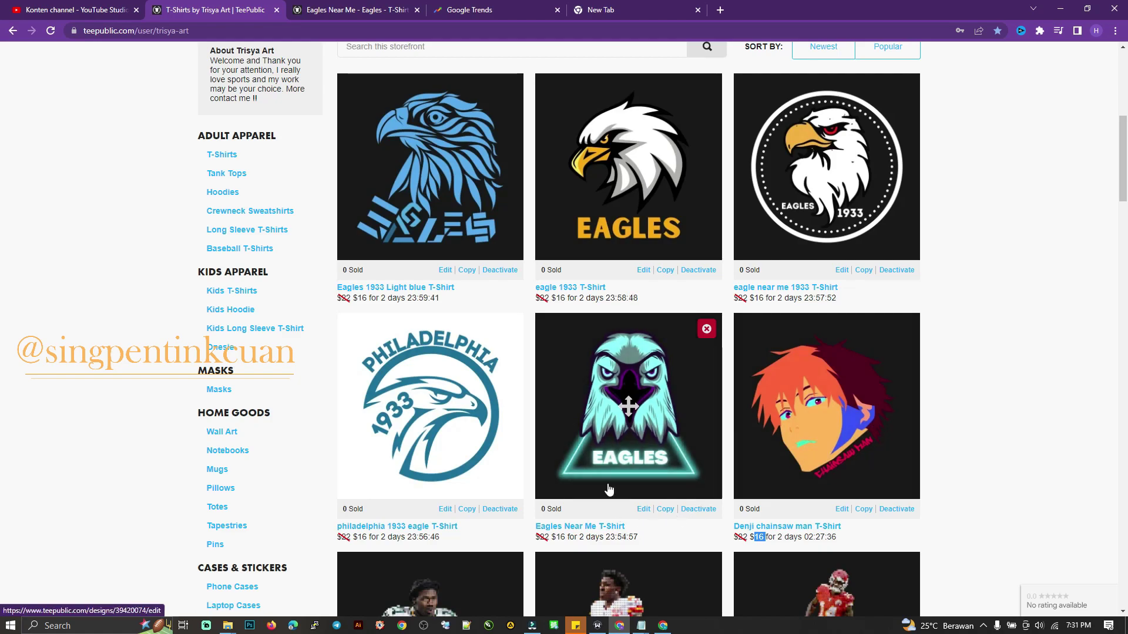
scroll(704, 464, "down", 1)
scroll(663, 444, "down", 1)
scroll(664, 448, "up", 4)
scroll(664, 447, "up", 1)
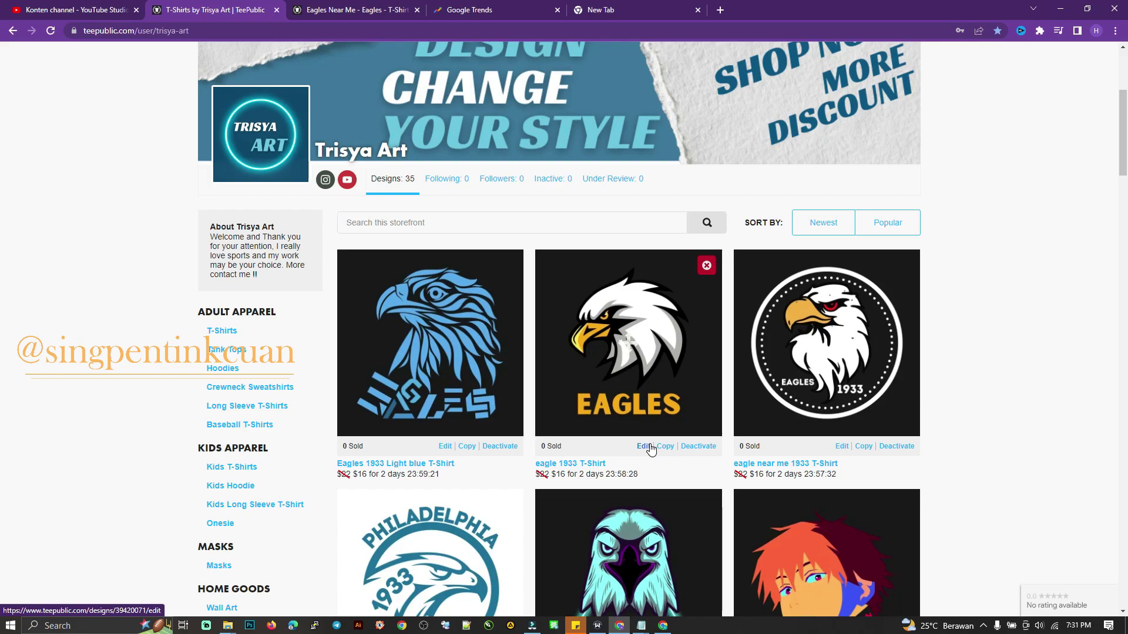
key("alt+Tab")
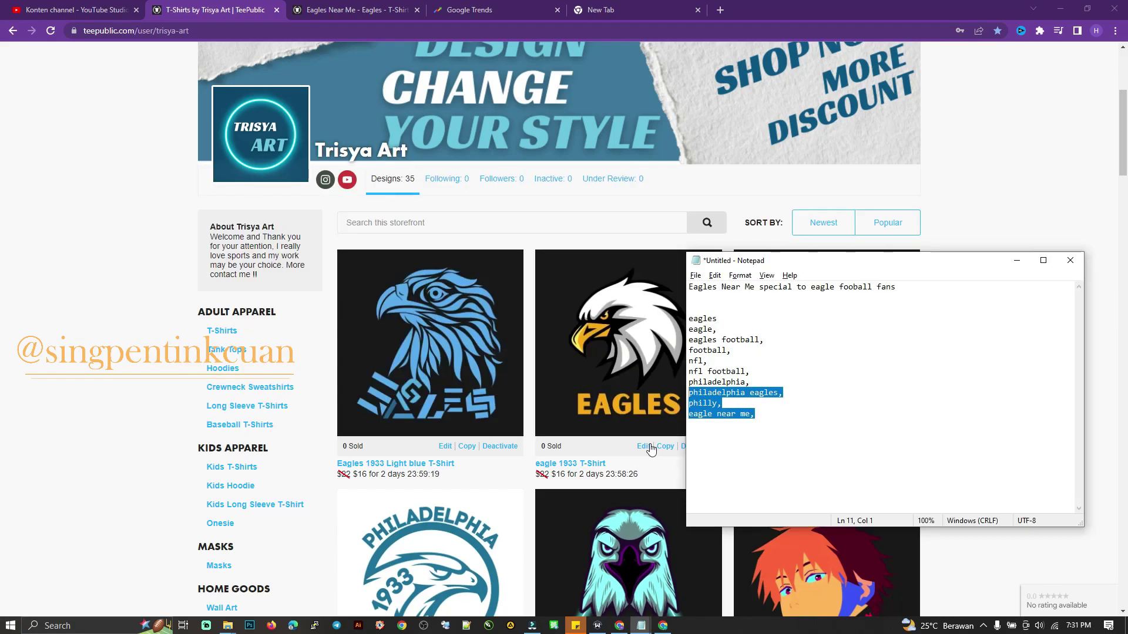